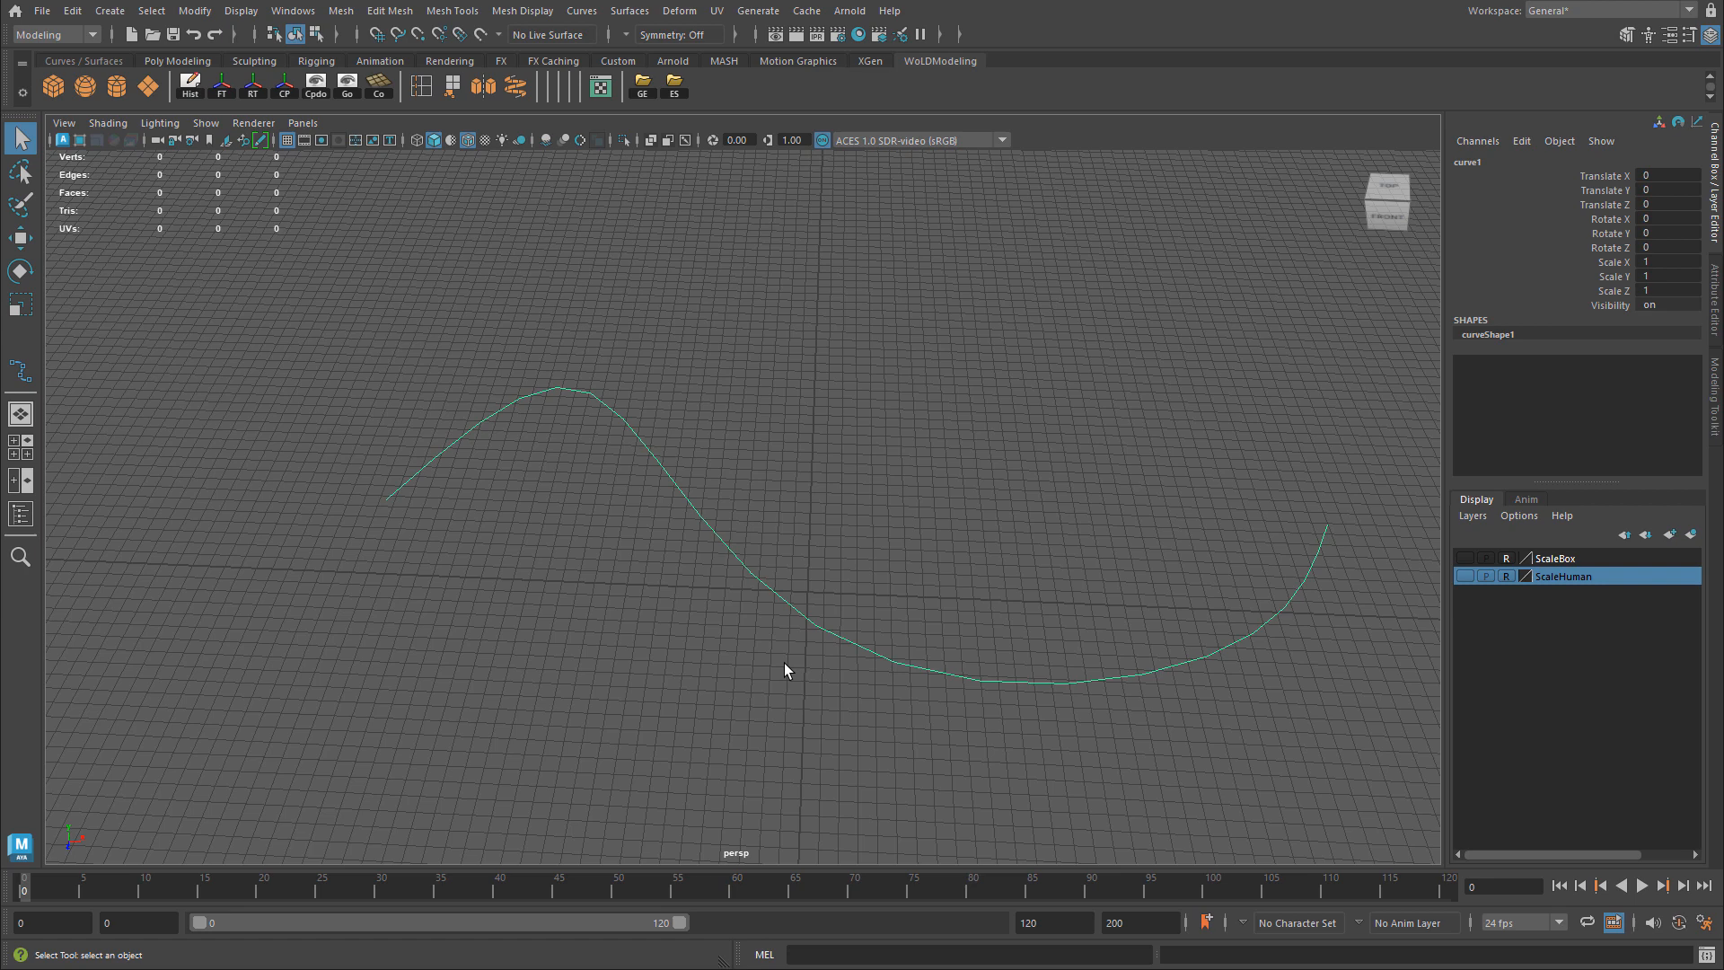
- Create a sweep mesh from the selected curve
{"action": "left_click", "coordinate": [110, 10]}
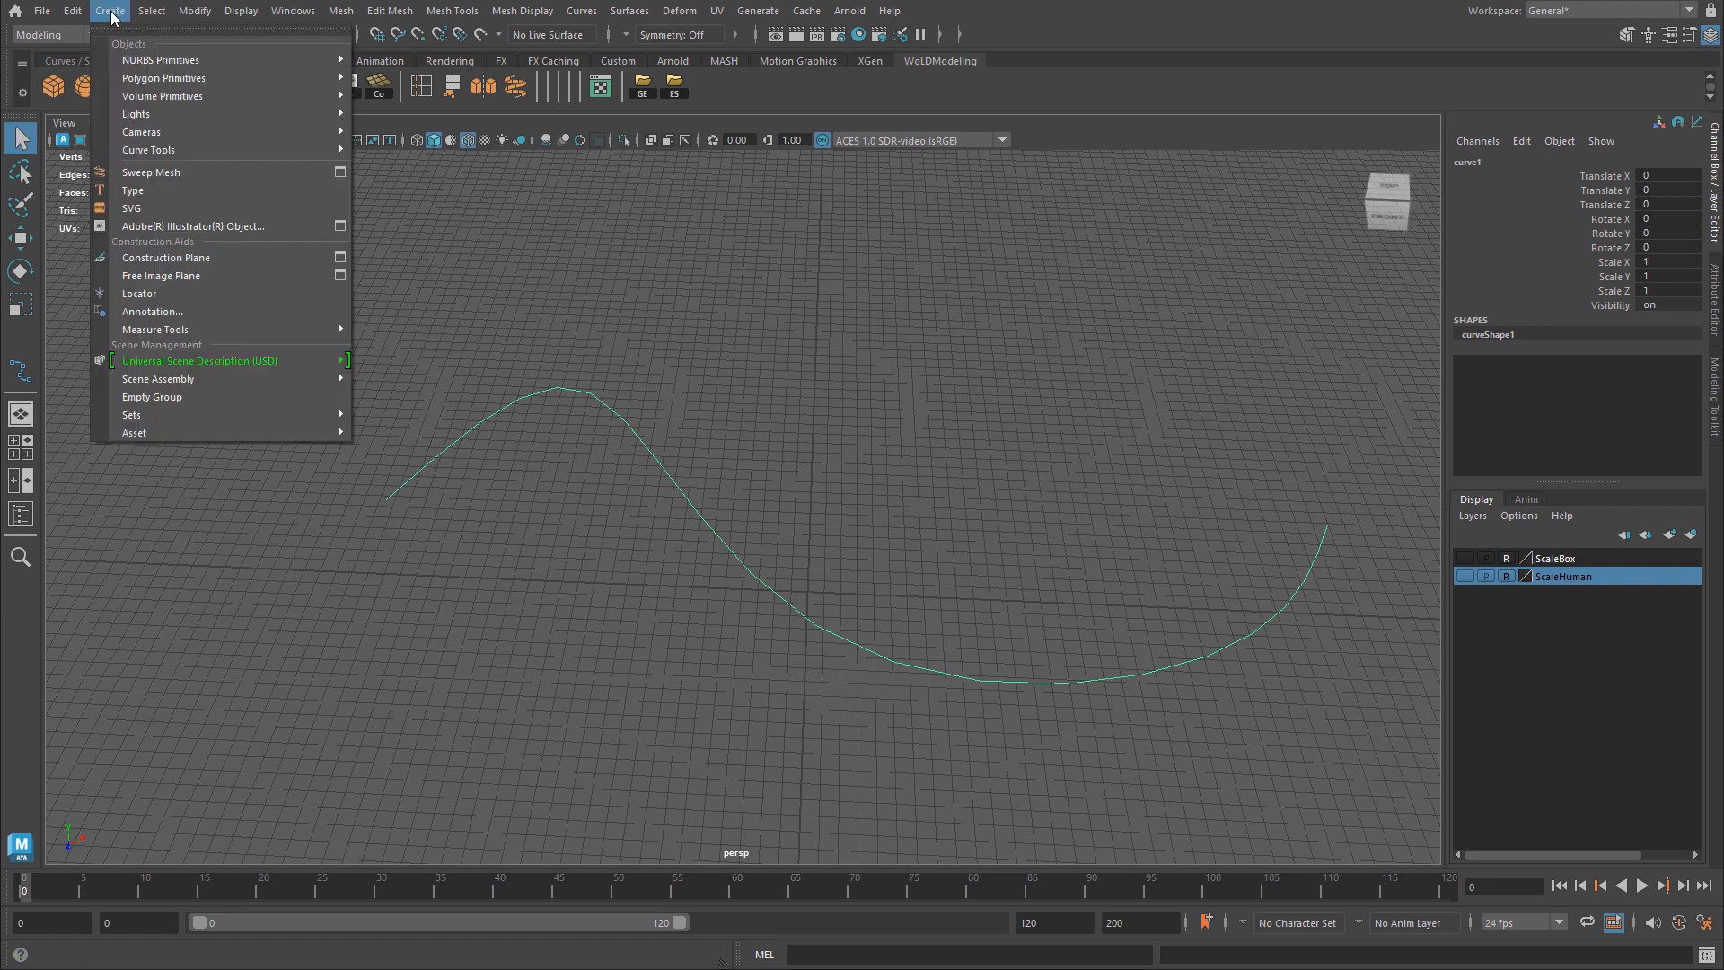
{"action": "left_click", "coordinate": [166, 178]}
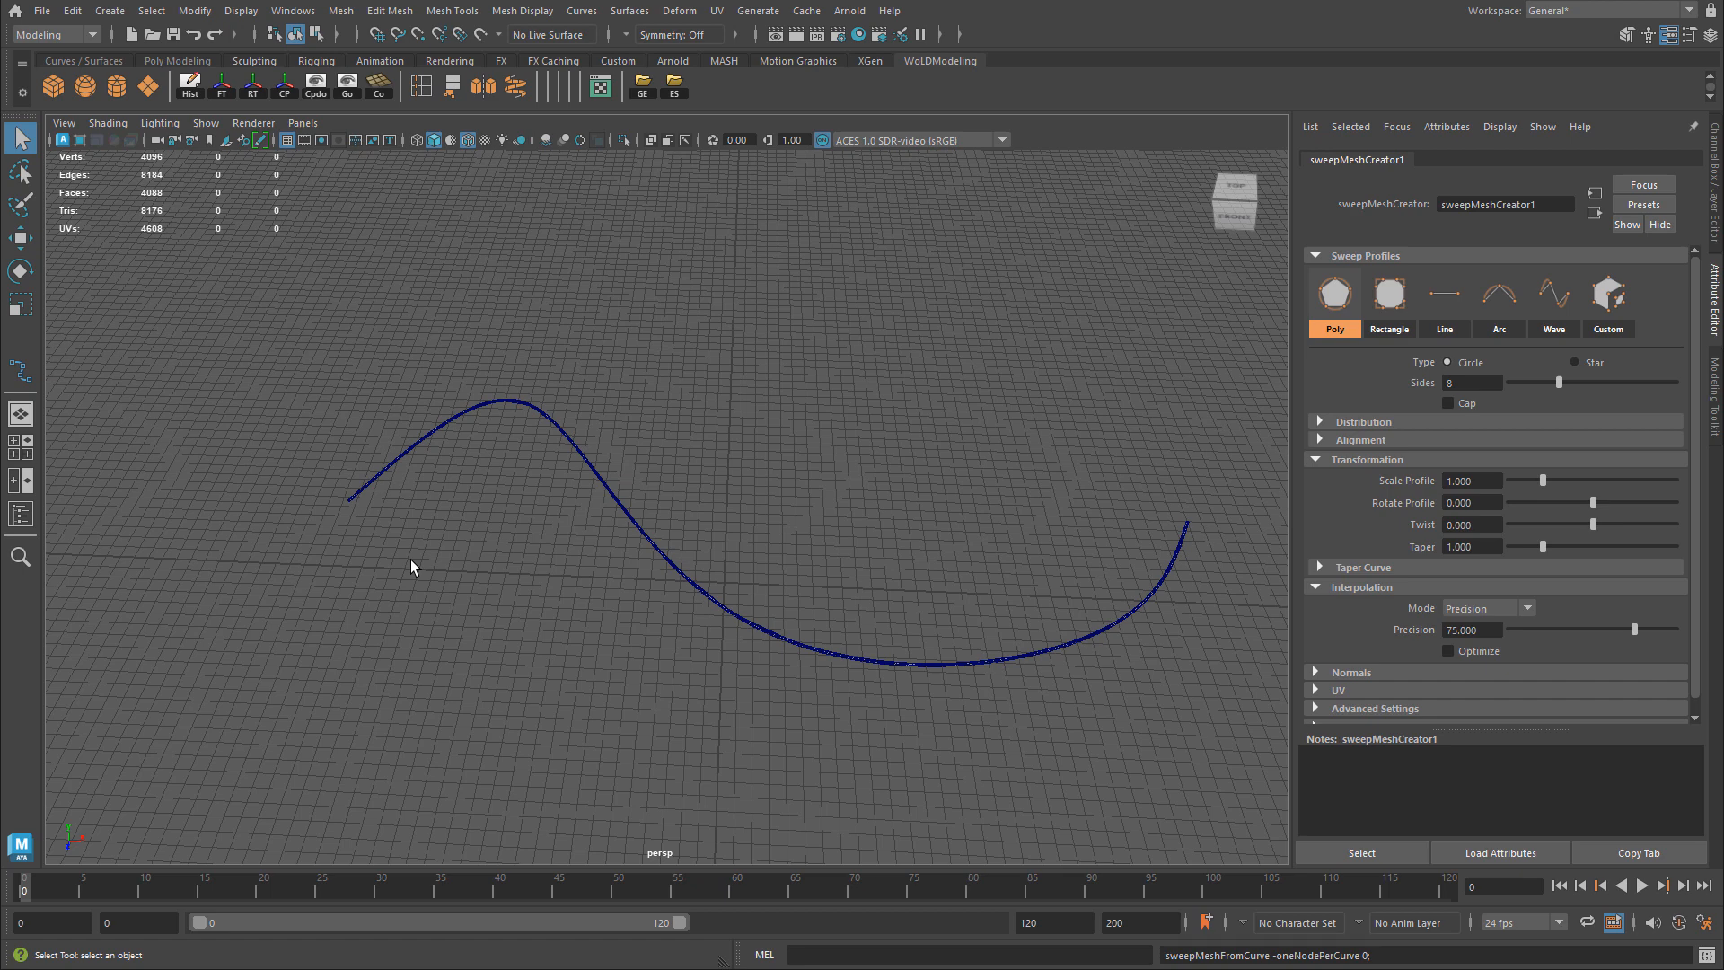
{"action": "right_click_drag", "start_coordinate": [411, 559], "coordinate": [763, 553], "text": "alt"}
{"action": "middle_click_drag", "start_coordinate": [538, 546], "coordinate": [1011, 582], "text": "alt"}
{"action": "right_click_drag", "start_coordinate": [512, 539], "coordinate": [797, 533], "text": "alt"}
{"action": "left_click_drag", "start_coordinate": [797, 539], "coordinate": [784, 480], "text": "alt"}
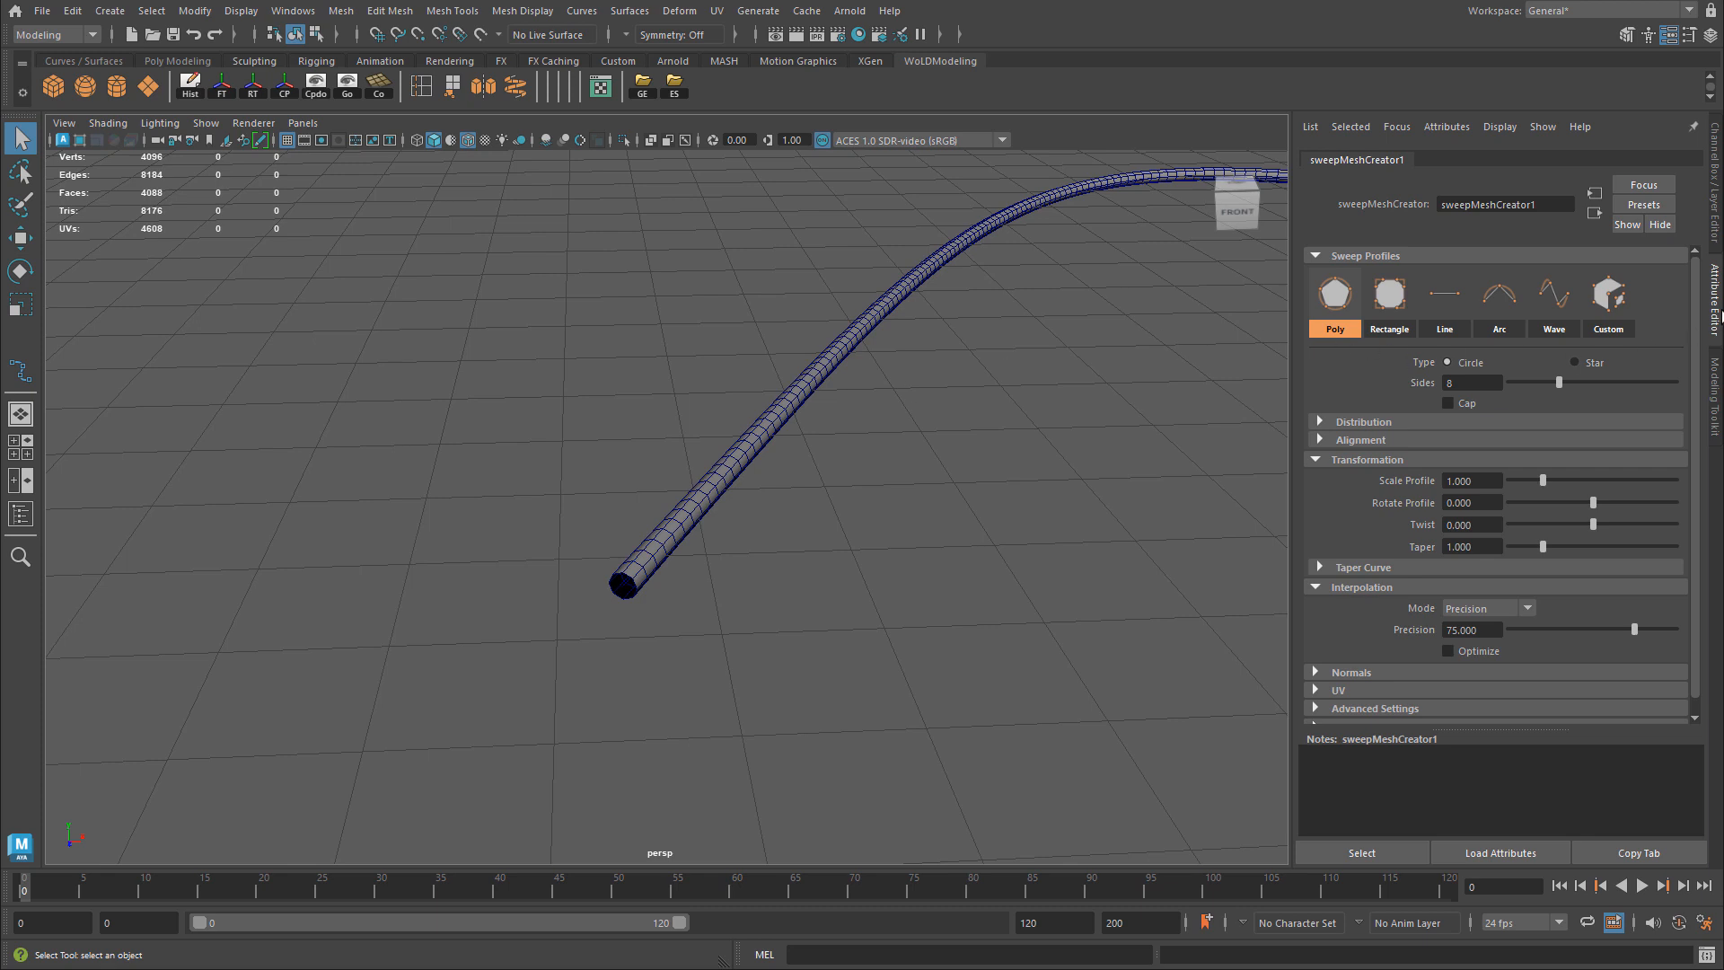
- Select the sweep mesh and show the attributes of its sweep mesh creator node
{"action": "left_click", "coordinate": [1716, 310]}
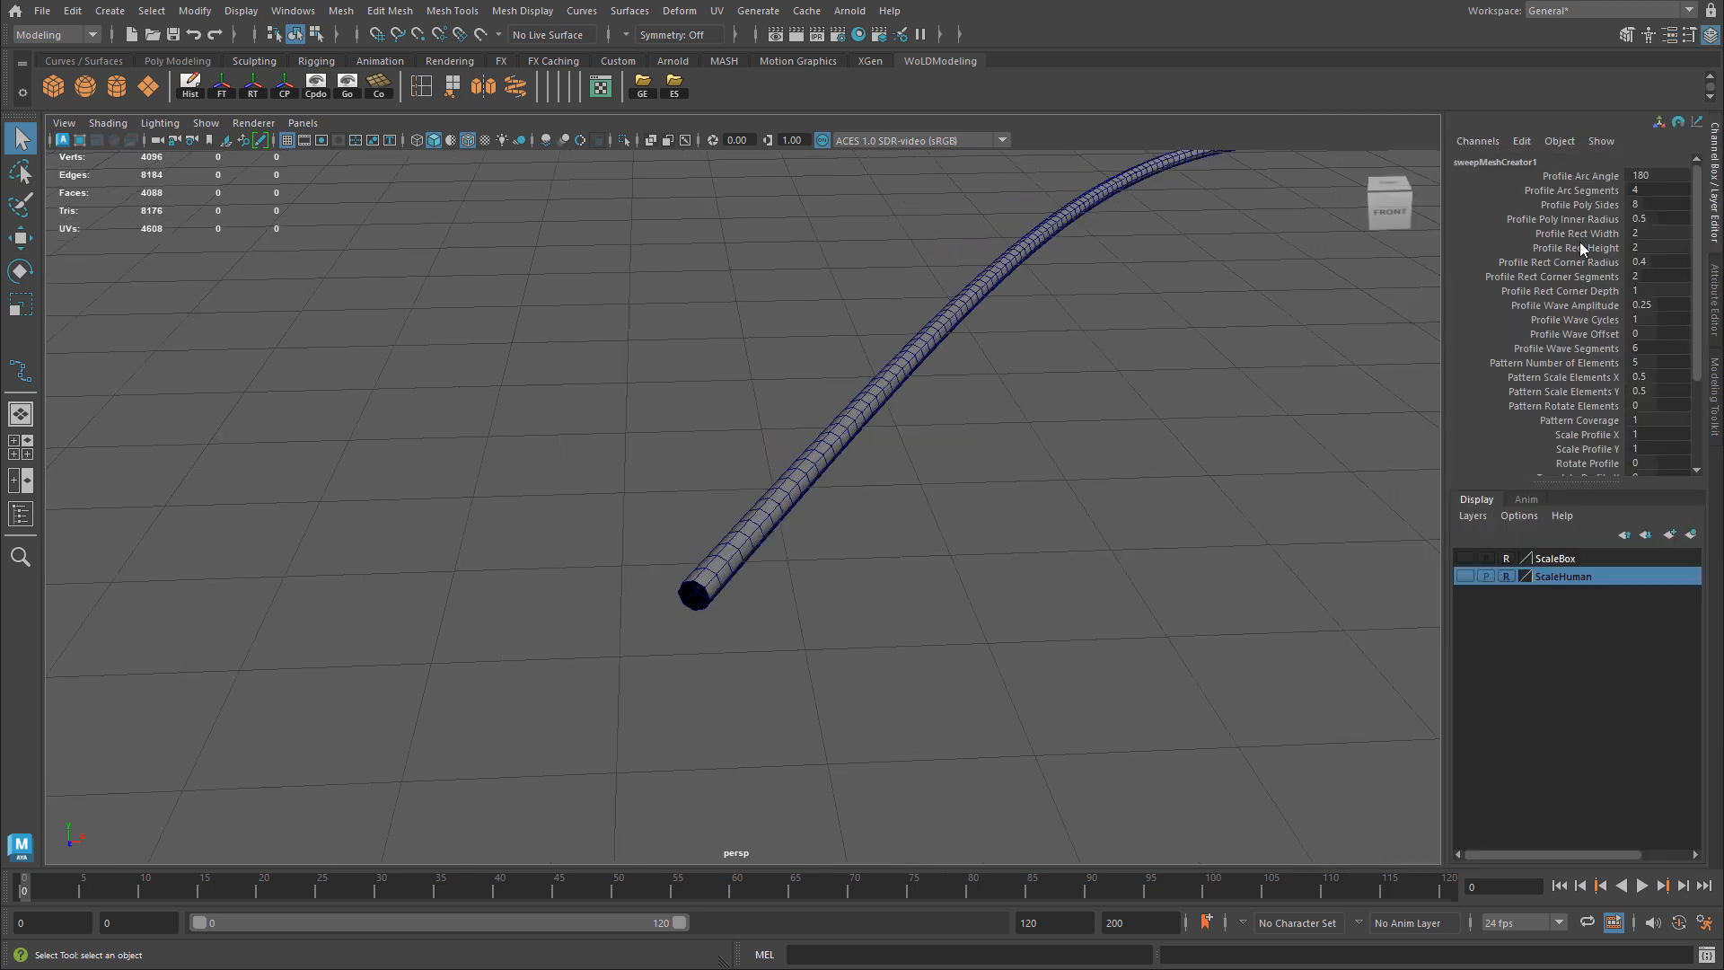
{"action": "left_click", "coordinate": [960, 325]}
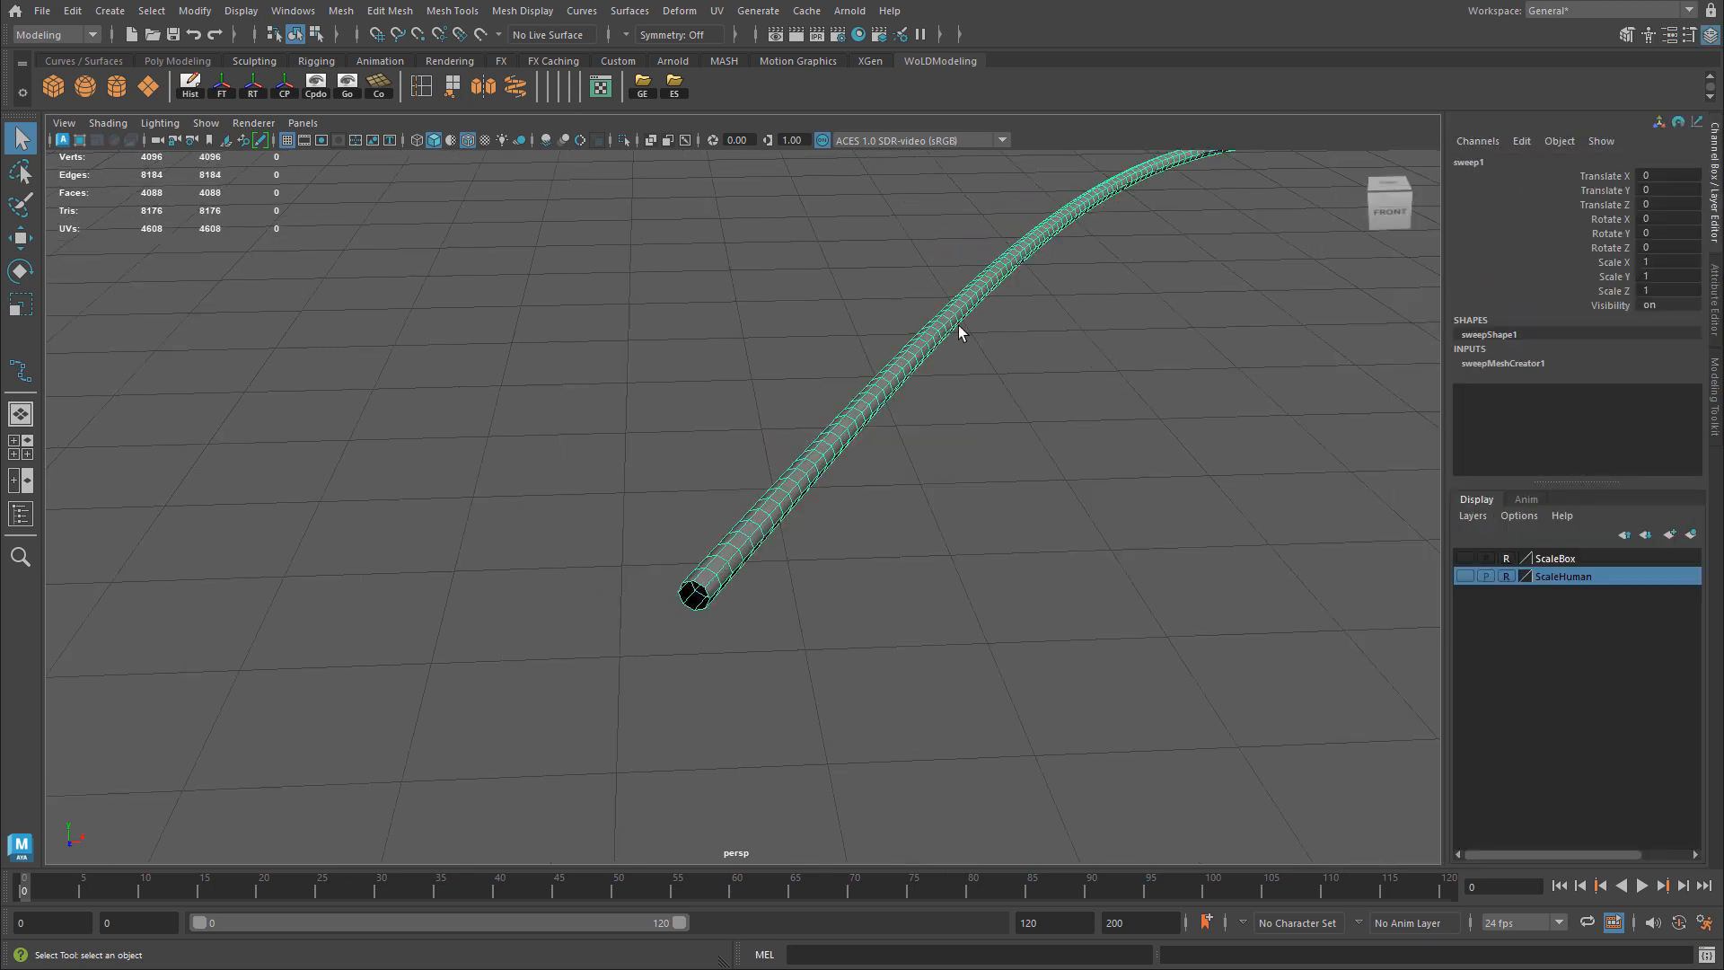
{"action": "left_click", "coordinate": [1714, 296]}
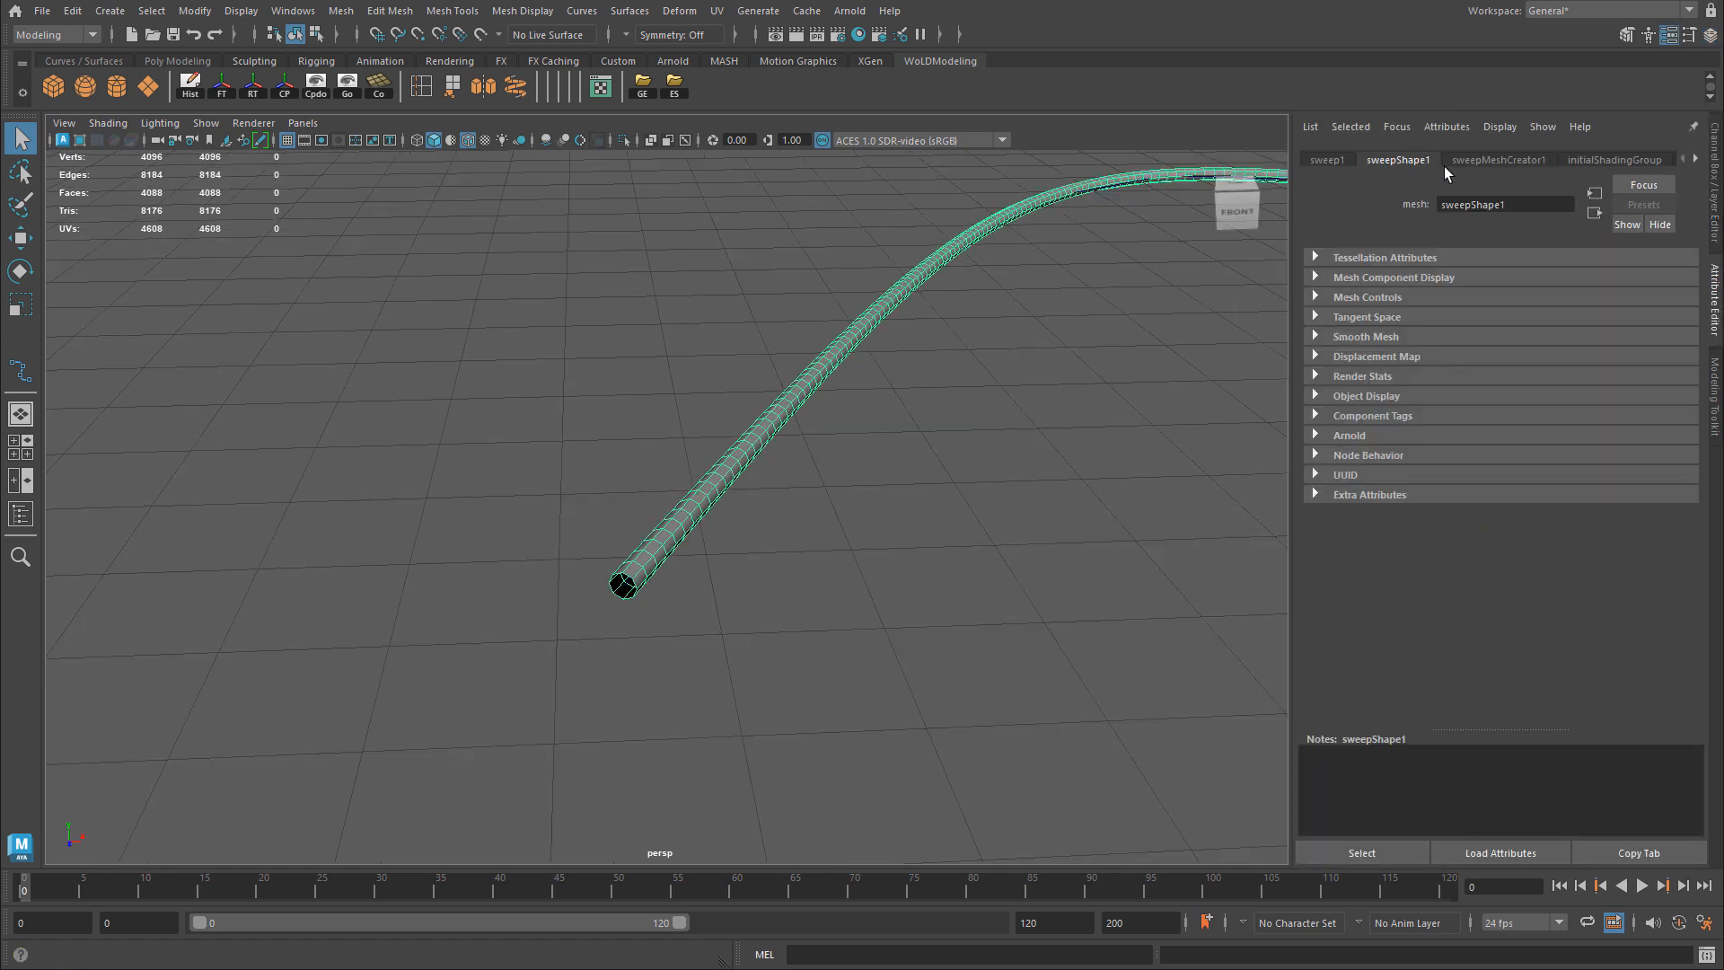
{"action": "left_click", "coordinate": [1506, 160]}
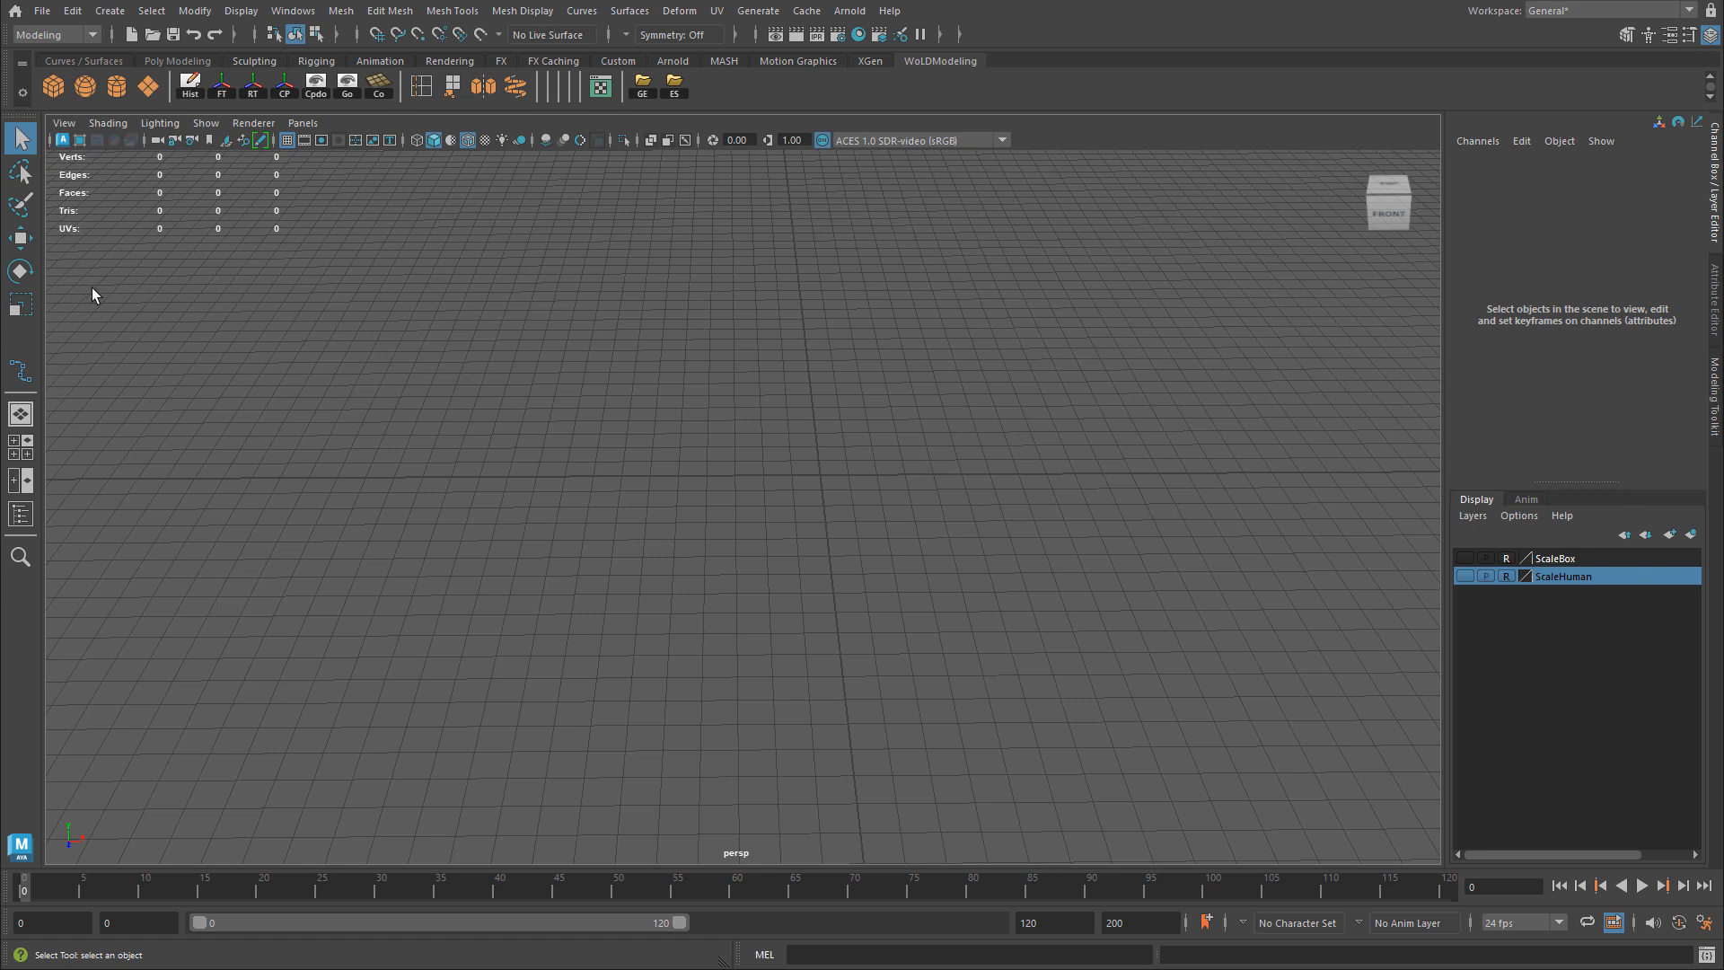
- Detach the Curve Tools list as a floating palette and display the Curves / Surfaces shelf tools
{"action": "left_click", "coordinate": [106, 12]}
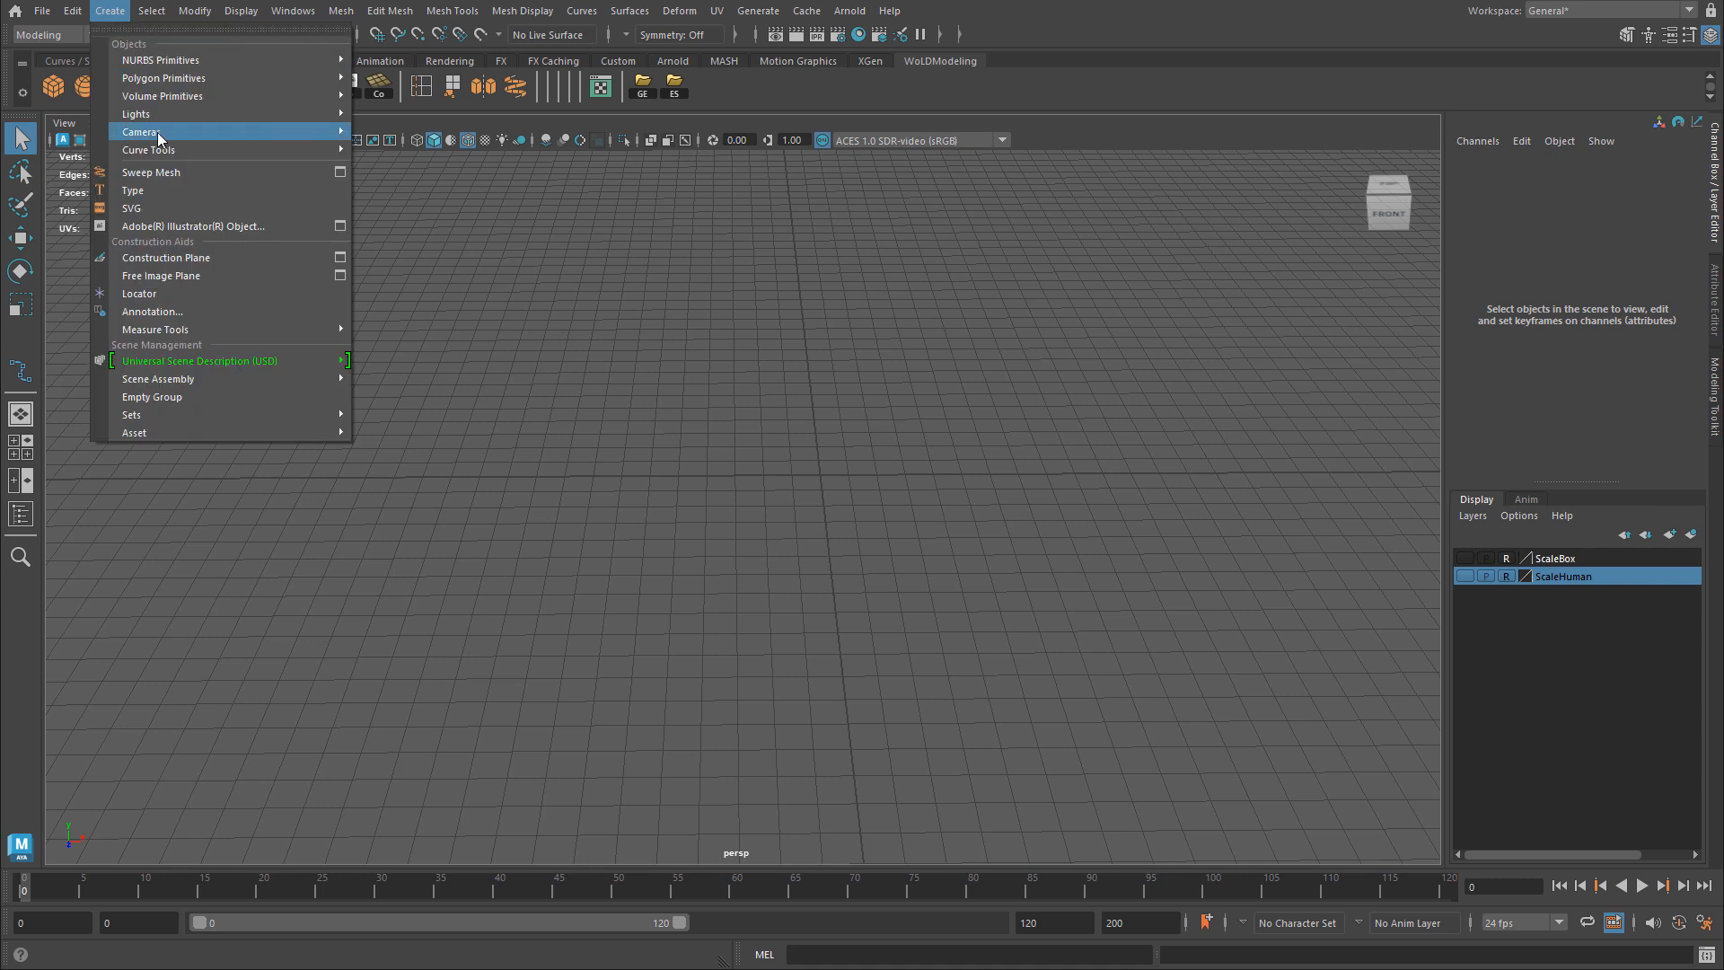
{"action": "mouse_move", "coordinate": [161, 150]}
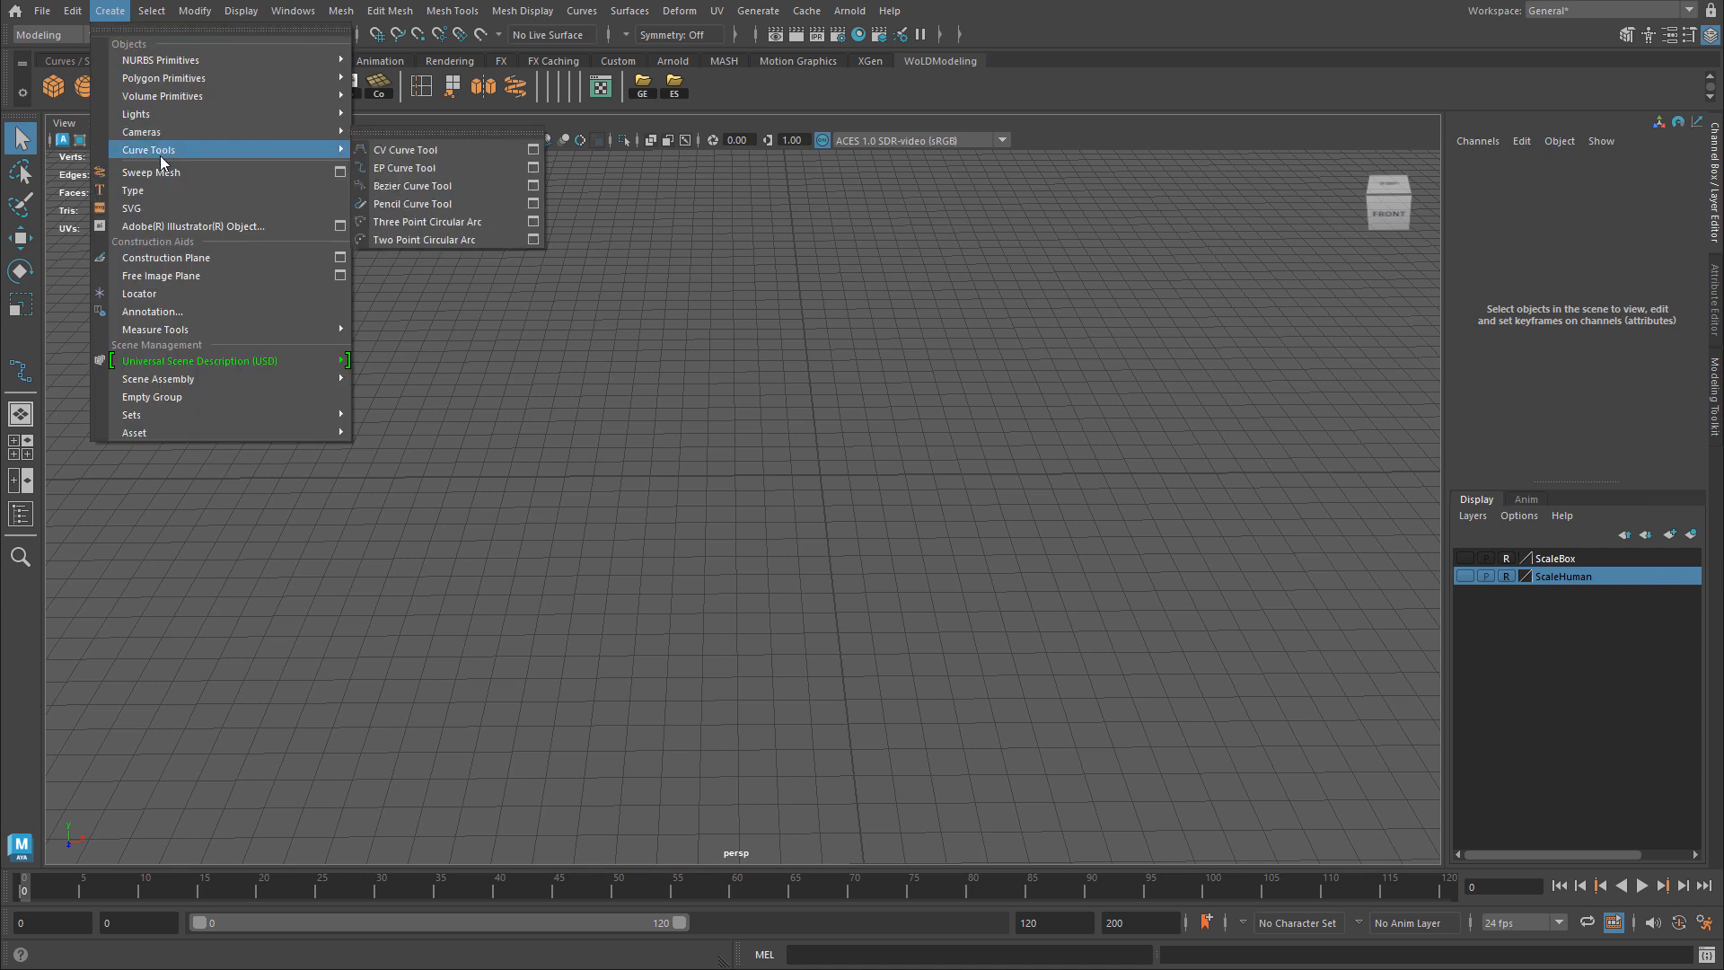
{"action": "left_click", "coordinate": [414, 132]}
{"action": "left_click_drag", "start_coordinate": [489, 112], "coordinate": [1379, 206]}
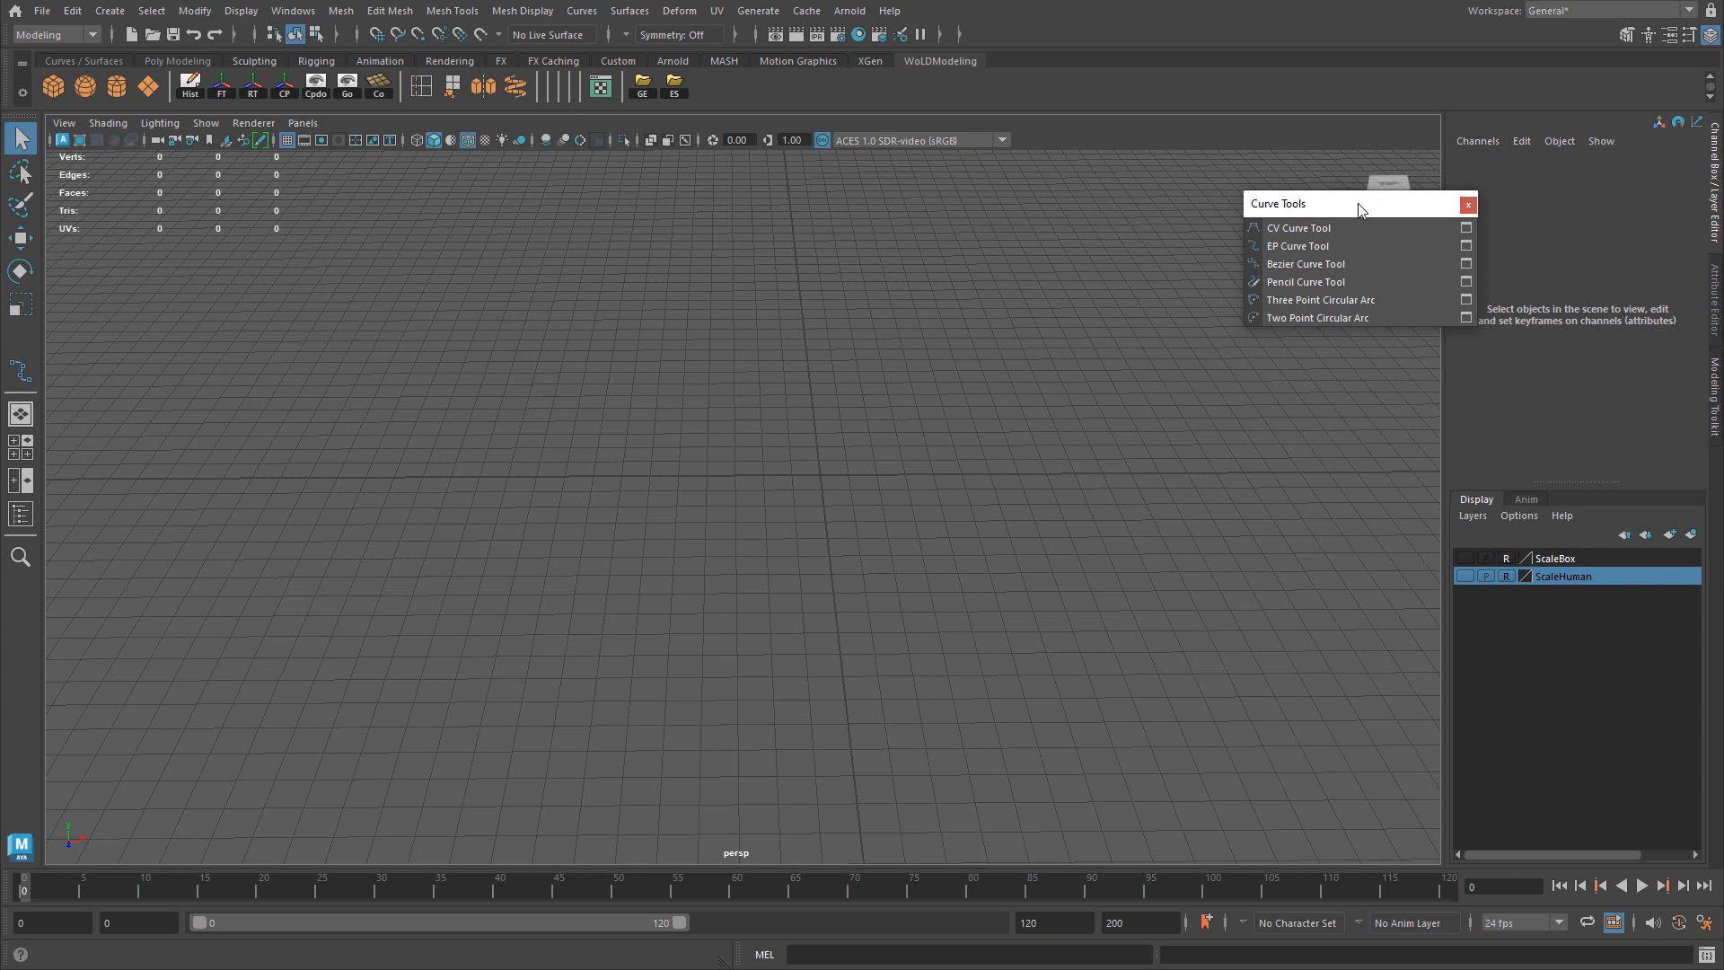
{"action": "left_click", "coordinate": [79, 61]}
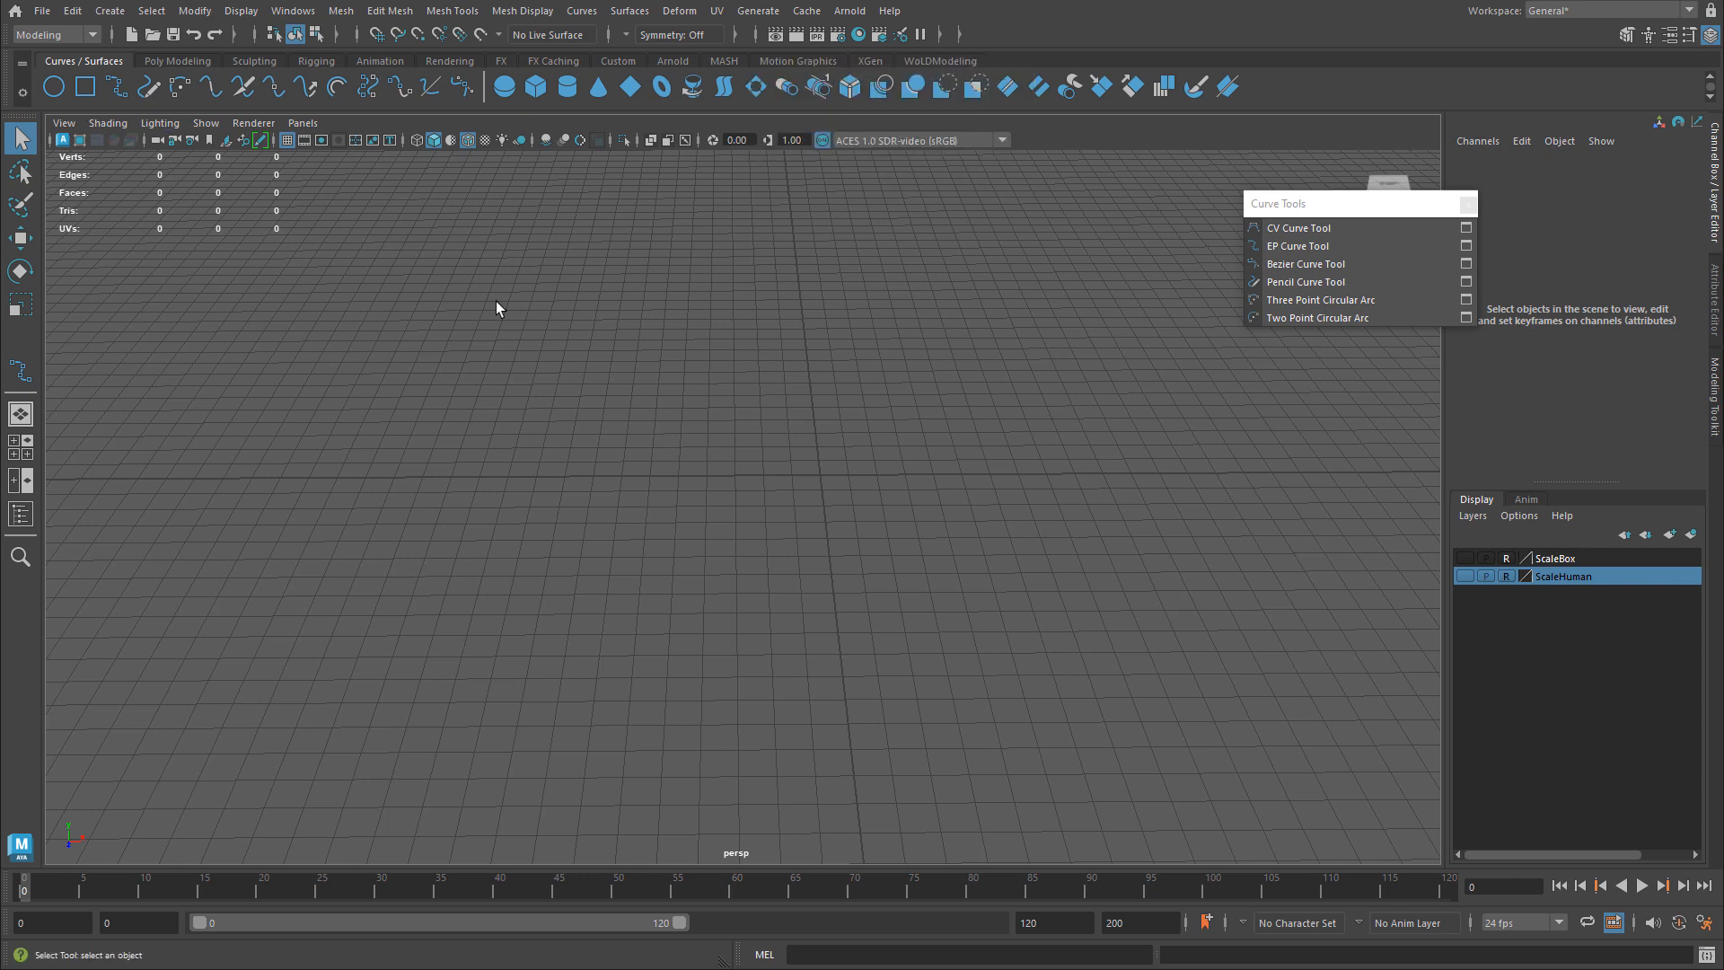
{"action": "left_click_drag", "start_coordinate": [1296, 207], "coordinate": [1318, 174]}
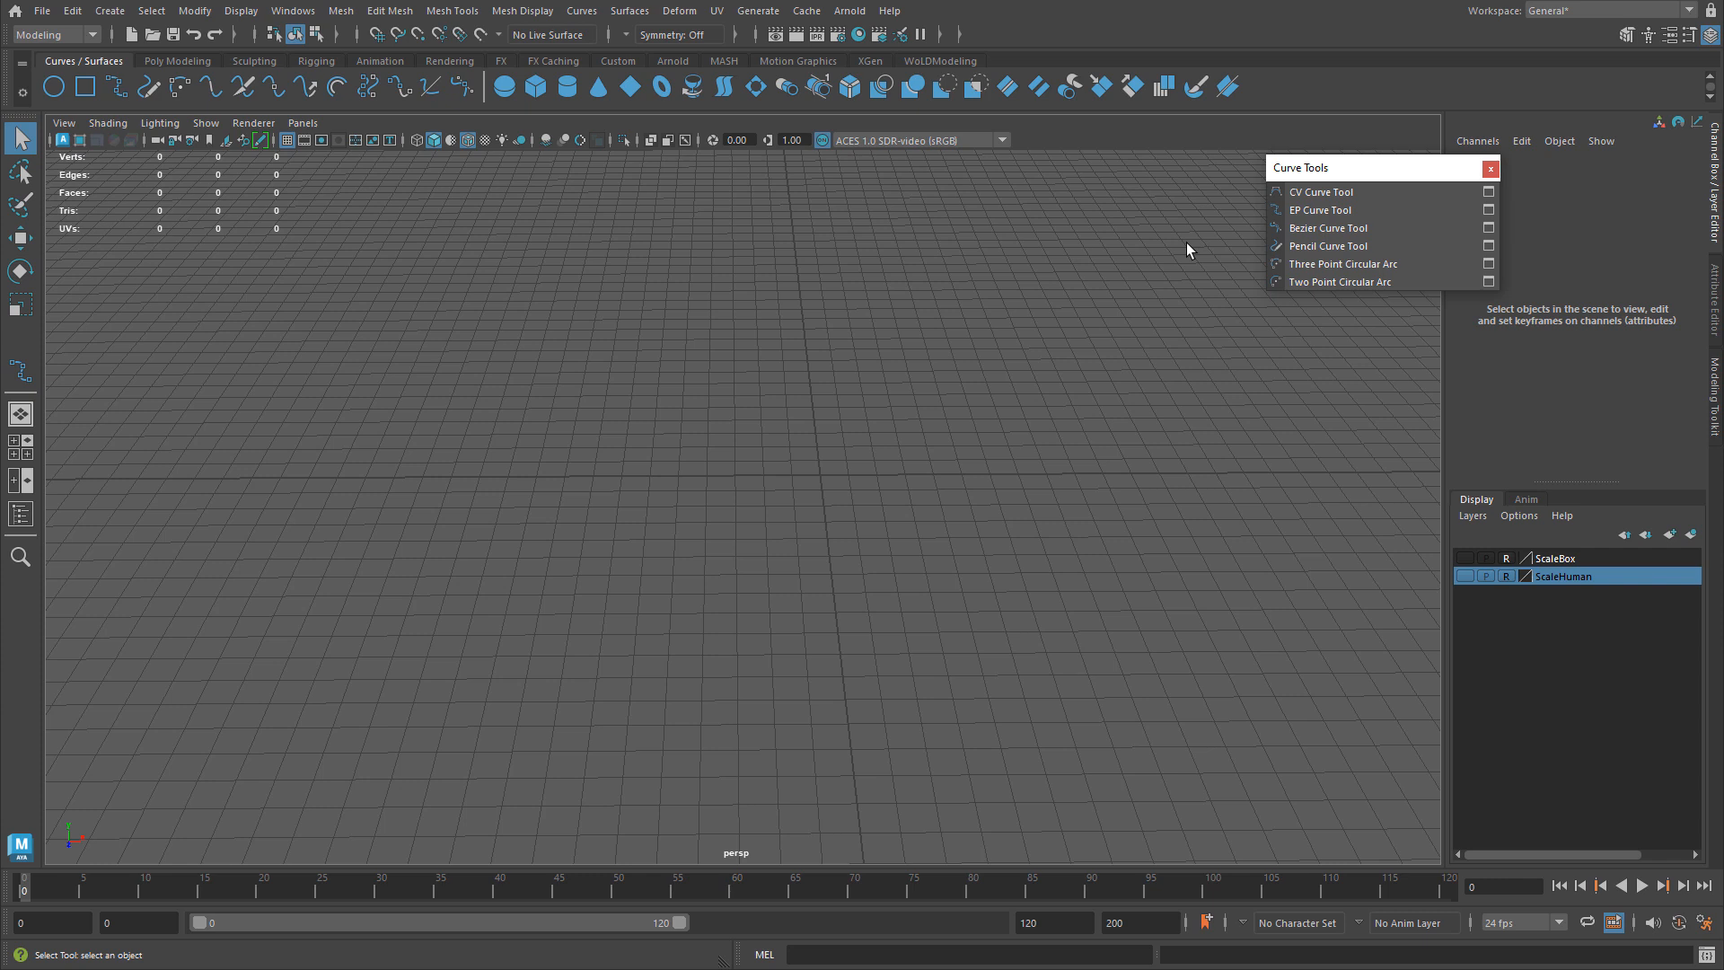
- Draw a wavy curve with five edit points across the perspective grid using the EP Curve Tool
{"action": "left_click", "coordinate": [1303, 217]}
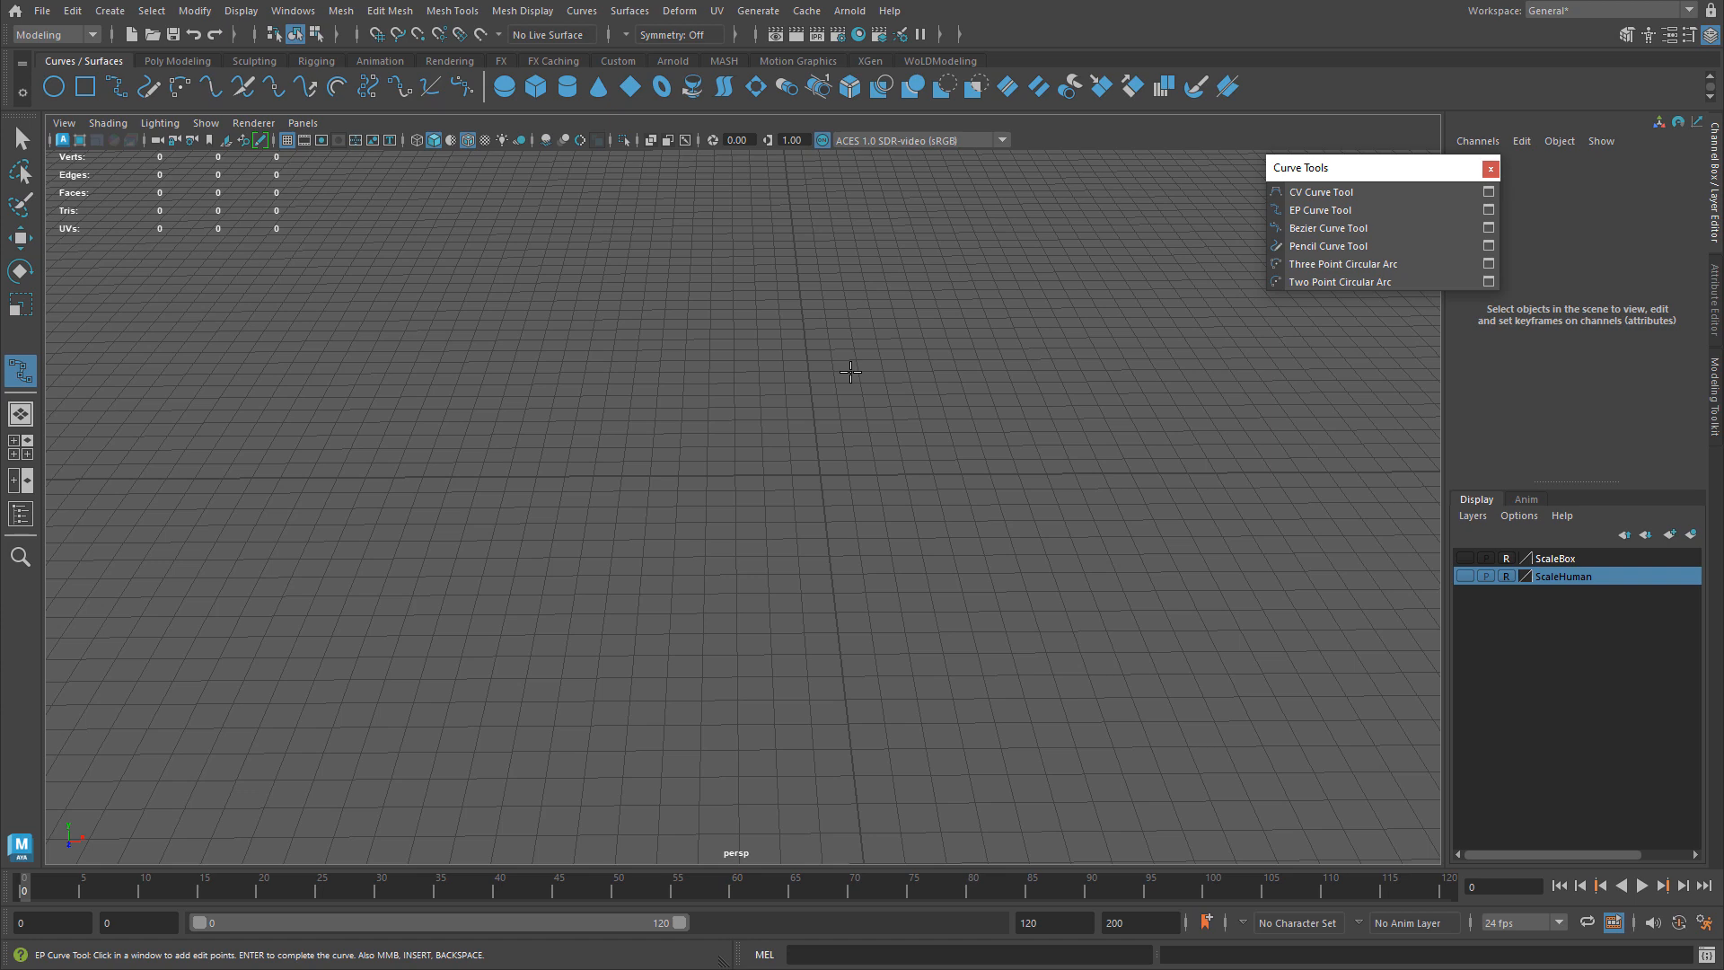
{"action": "left_click_drag", "start_coordinate": [850, 372], "coordinate": [773, 401], "text": "alt"}
{"action": "right_click_drag", "start_coordinate": [773, 400], "coordinate": [721, 427], "text": "alt"}
{"action": "left_click_drag", "start_coordinate": [722, 427], "coordinate": [717, 457], "text": "alt"}
{"action": "middle_click_drag", "start_coordinate": [717, 457], "coordinate": [512, 415], "text": "alt"}
{"action": "left_click_drag", "start_coordinate": [512, 415], "coordinate": [339, 368], "text": "alt"}
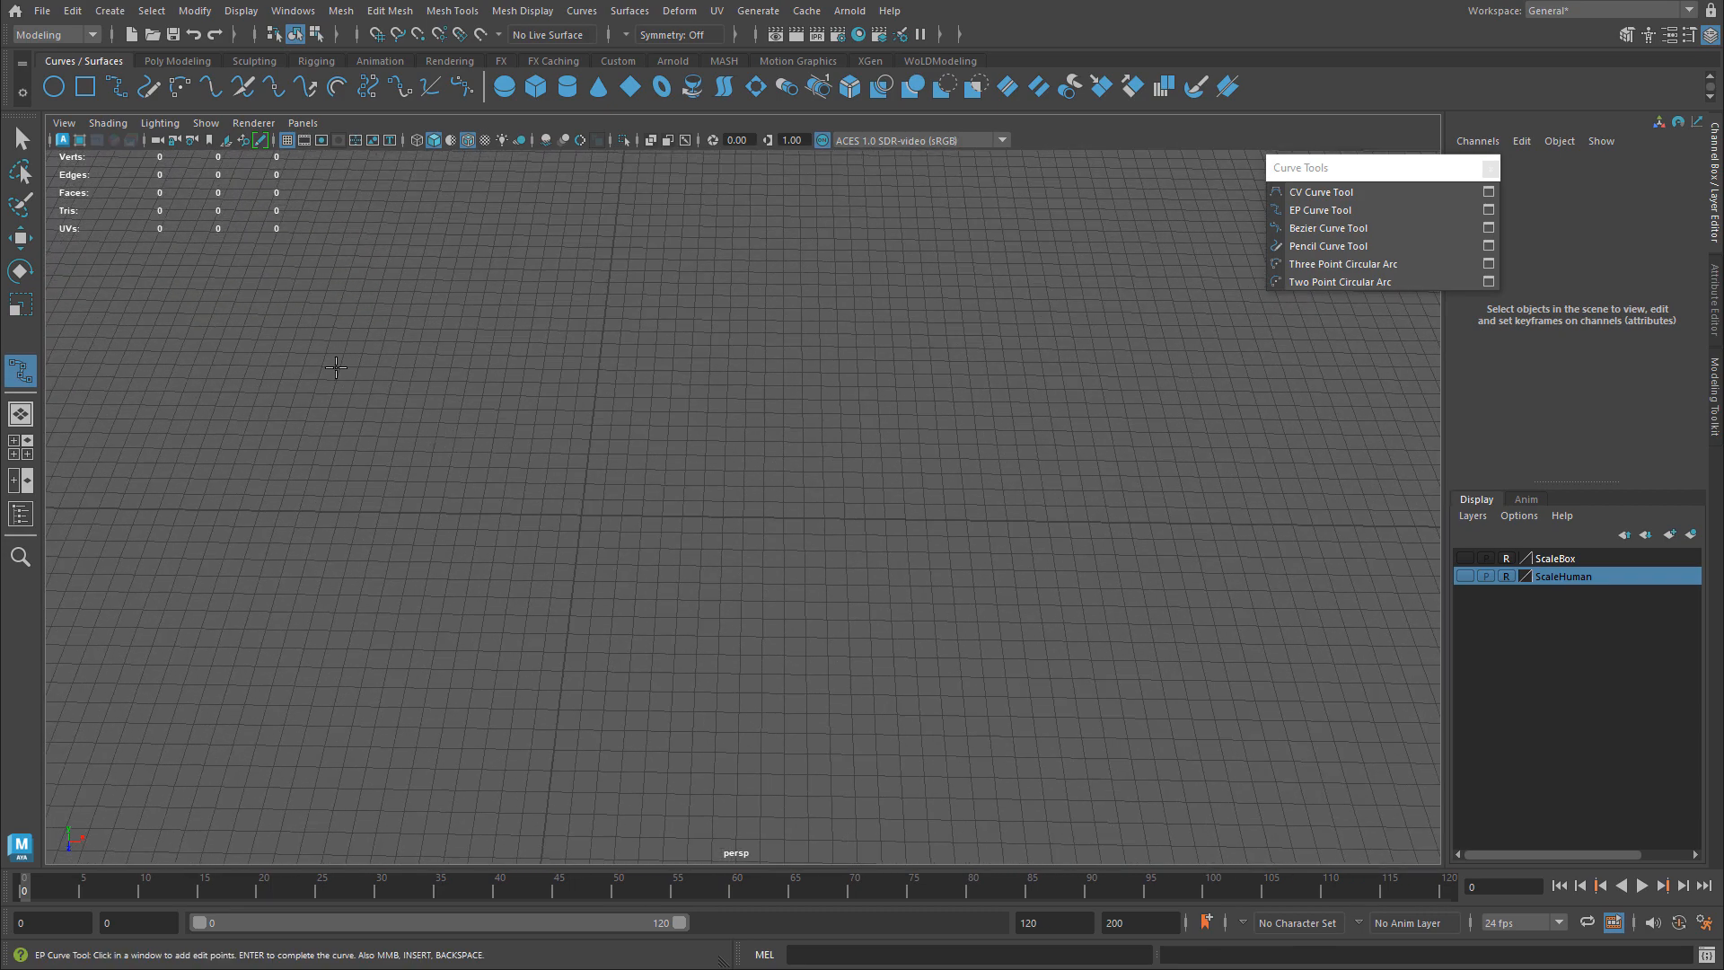
{"action": "left_click", "coordinate": [384, 401]}
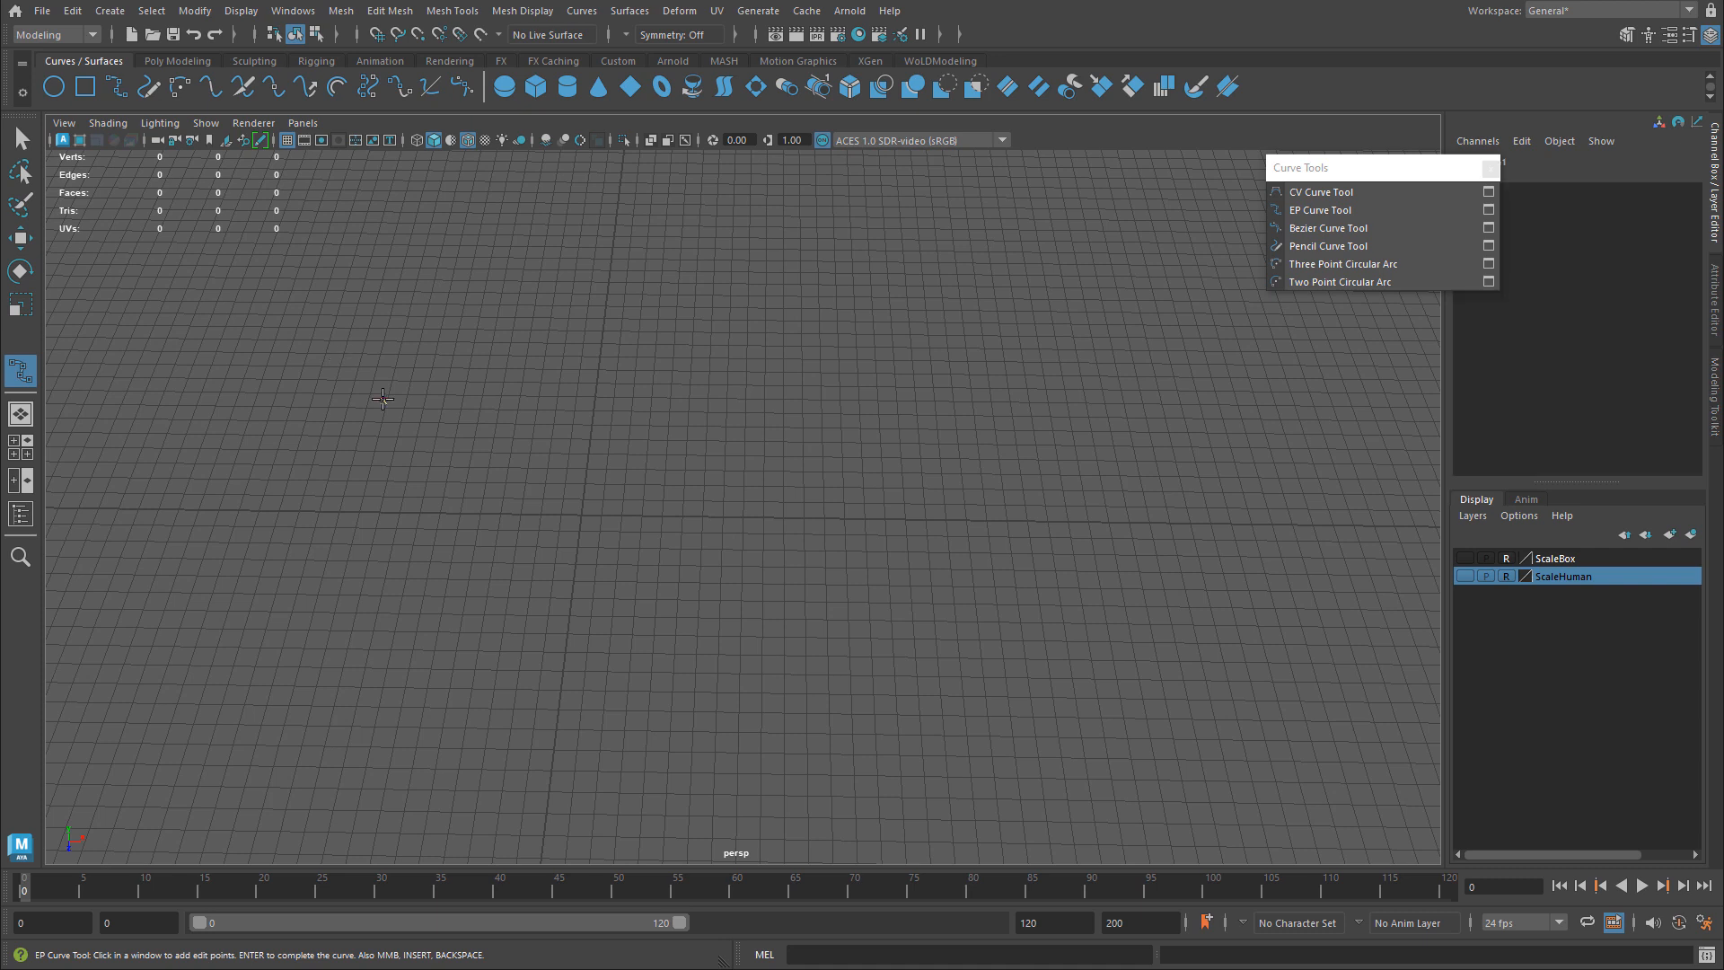
{"action": "left_click", "coordinate": [638, 298]}
{"action": "left_click", "coordinate": [928, 403]}
{"action": "left_click", "coordinate": [1177, 375]}
{"action": "middle_click_drag", "start_coordinate": [1365, 535], "coordinate": [1185, 492], "text": "alt"}
{"action": "left_click", "coordinate": [1192, 496]}
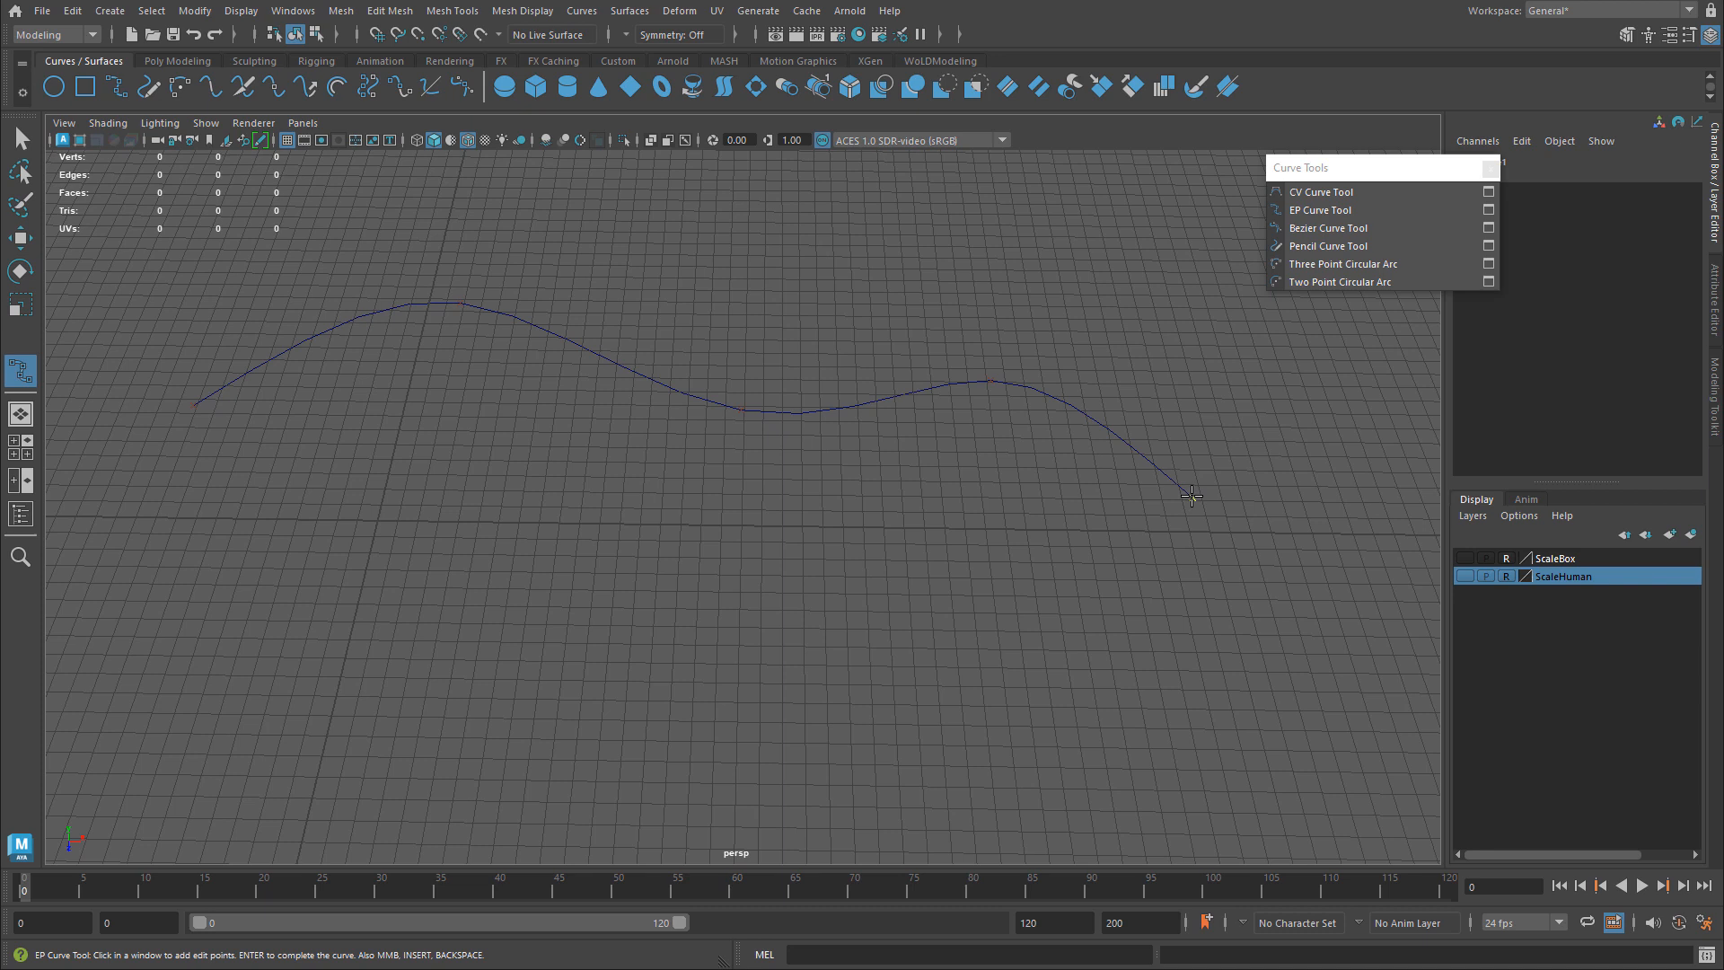
{"action": "key", "text": "q"}
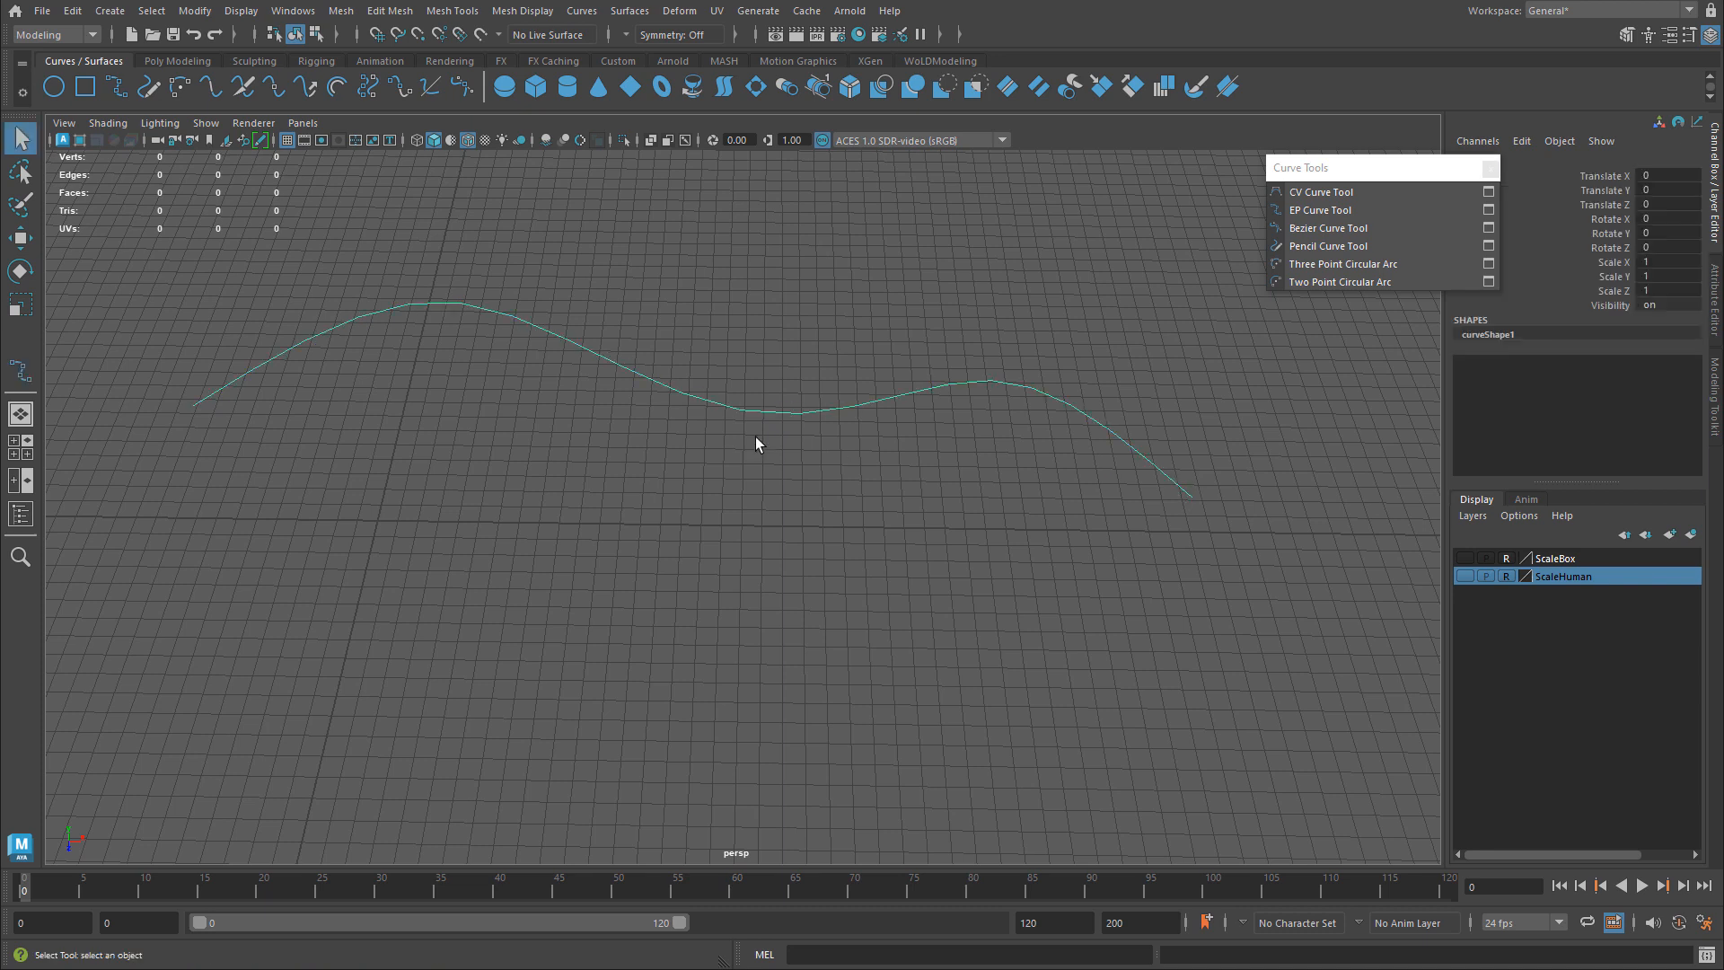
- Draw a second EP curve with five edit points in the front view, arching above the first curve, and return to the perspective view
{"action": "left_click_drag", "start_coordinate": [756, 440], "coordinate": [655, 415], "text": "alt"}
{"action": "left_click", "coordinate": [1323, 212]}
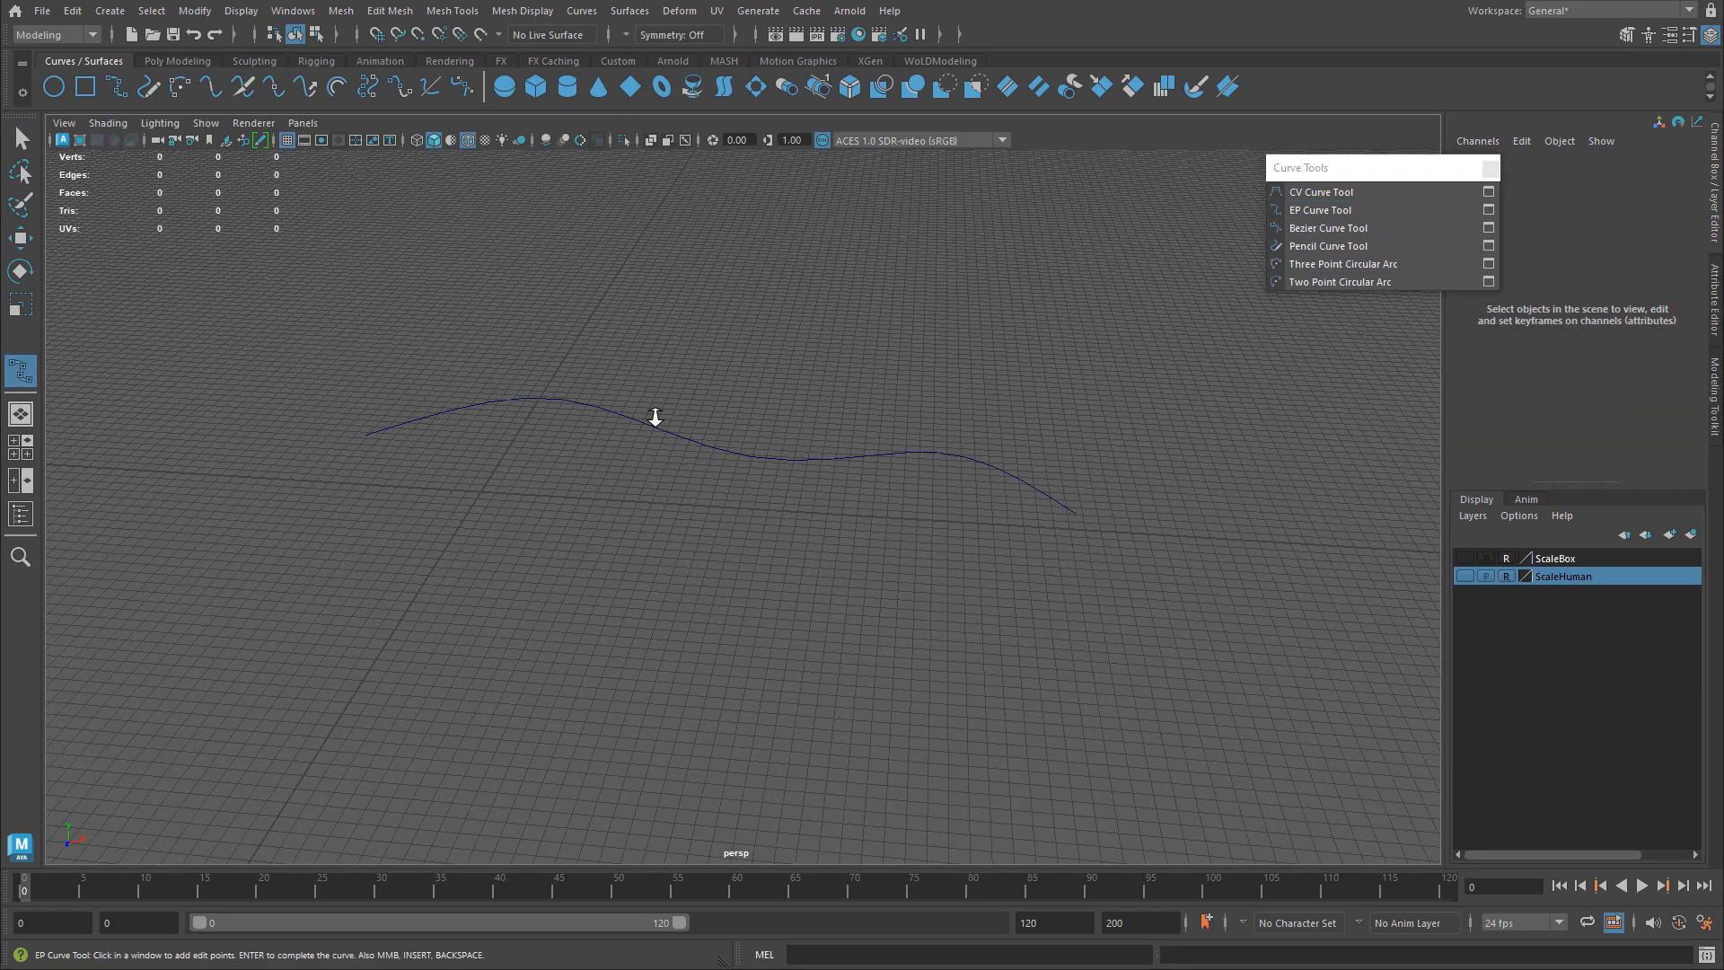
{"action": "key", "text": "space"}
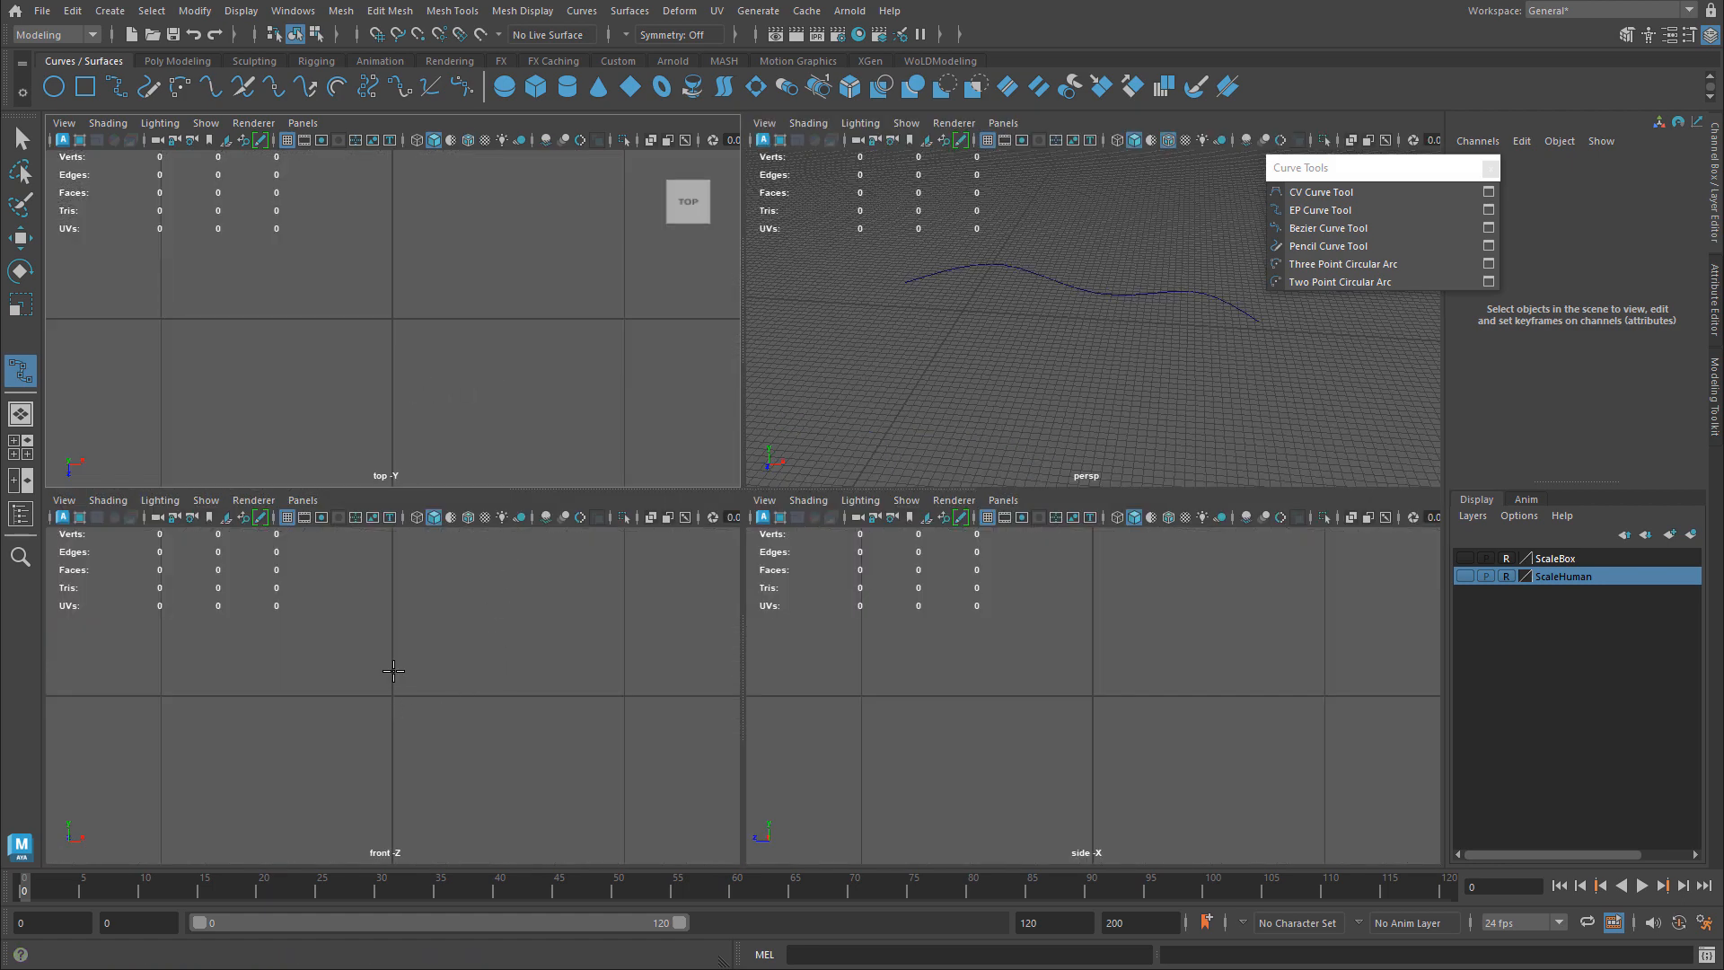
{"action": "left_click", "coordinate": [196, 628]}
{"action": "left_click", "coordinate": [319, 571]}
{"action": "left_click", "coordinate": [433, 615]}
{"action": "left_click", "coordinate": [453, 638]}
{"action": "left_click", "coordinate": [563, 665]}
{"action": "key", "text": "Return"}
{"action": "mouse_move", "coordinate": [1041, 377]}
{"action": "left_mouse_down", "text": "alt"}
{"action": "mouse_move", "coordinate": [970, 388]}
{"action": "mouse_move", "coordinate": [960, 344]}
{"action": "mouse_move", "coordinate": [927, 342]}
{"action": "mouse_move", "coordinate": [1031, 342]}
{"action": "mouse_move", "coordinate": [1065, 396]}
{"action": "mouse_move", "coordinate": [843, 396]}
{"action": "mouse_move", "coordinate": [1032, 404]}
{"action": "left_mouse_up", "text": "alt"}
{"action": "key", "text": "space"}
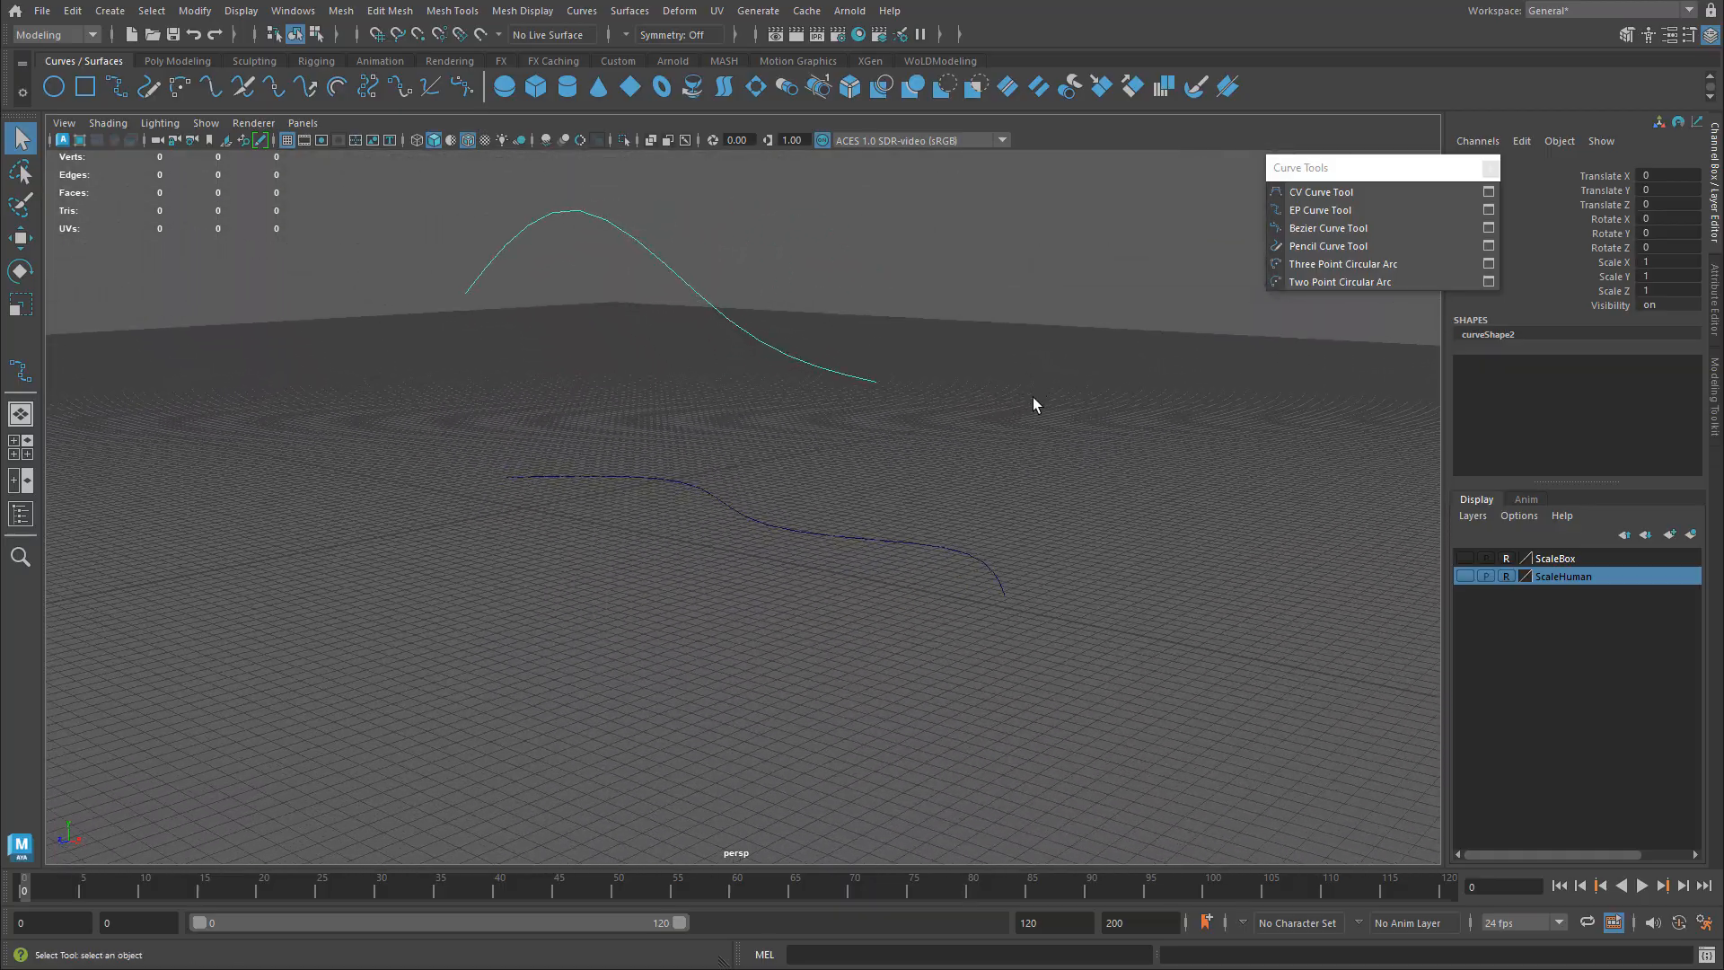
- Select the curve on the grid and examine where its move and scale pivot sits
{"action": "left_click_drag", "start_coordinate": [596, 413], "coordinate": [702, 508], "text": "alt"}
{"action": "key", "text": "w"}
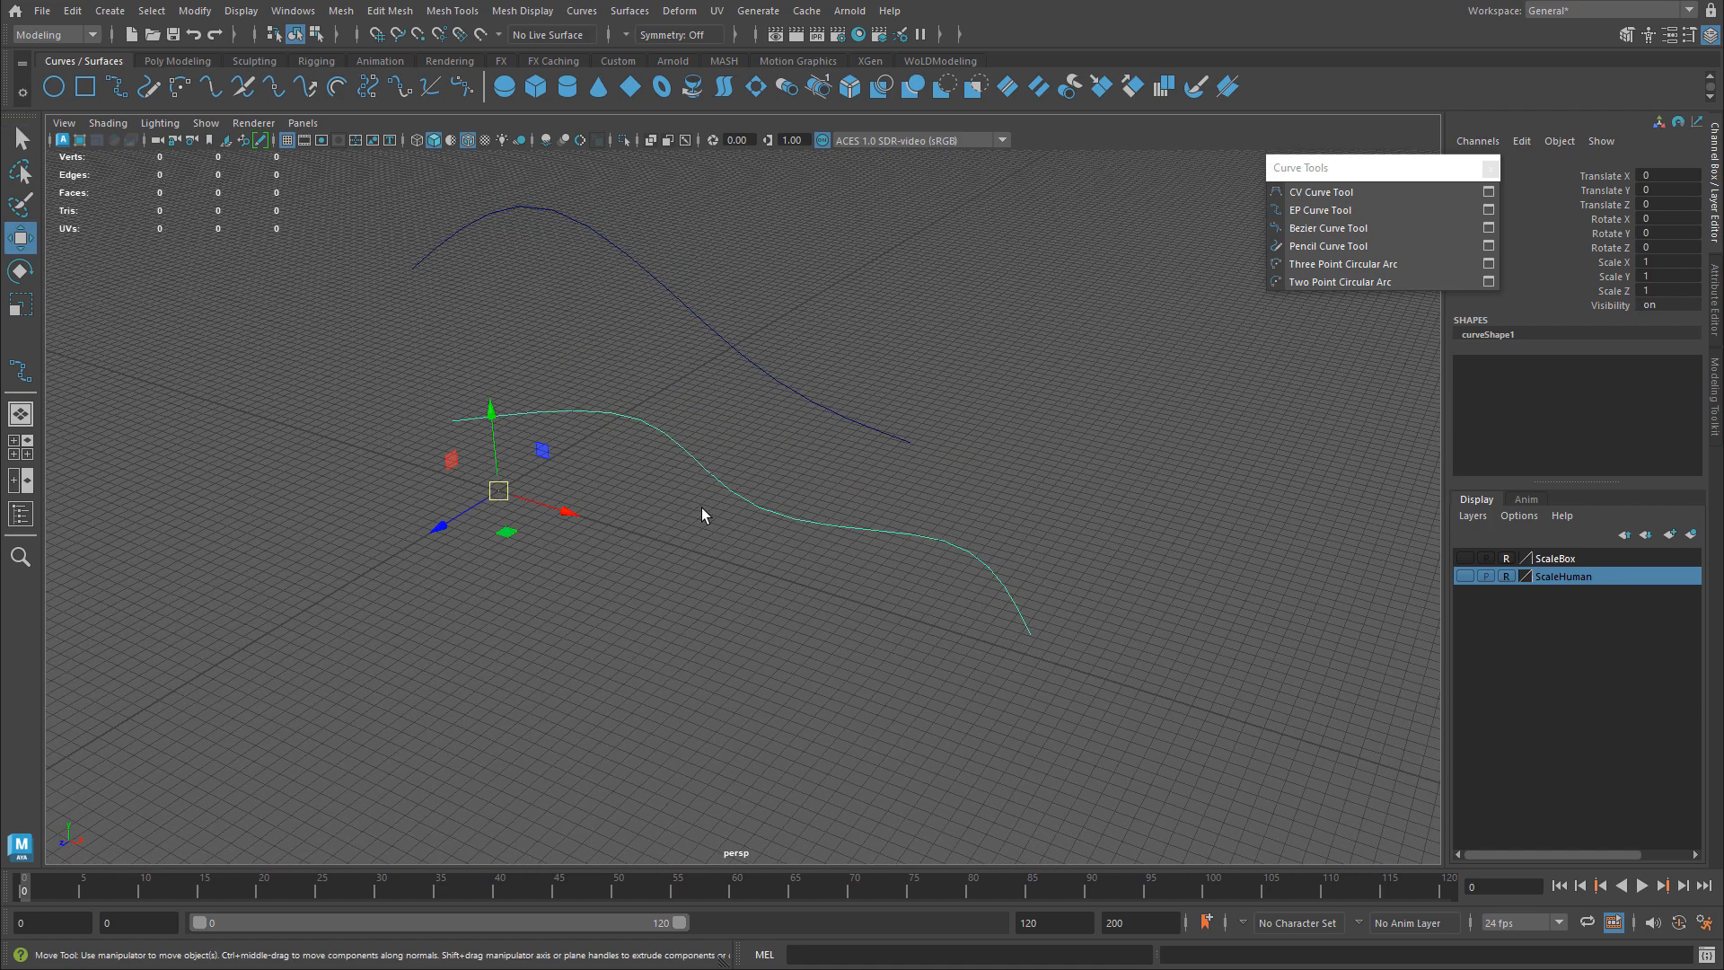
{"action": "key", "text": "r"}
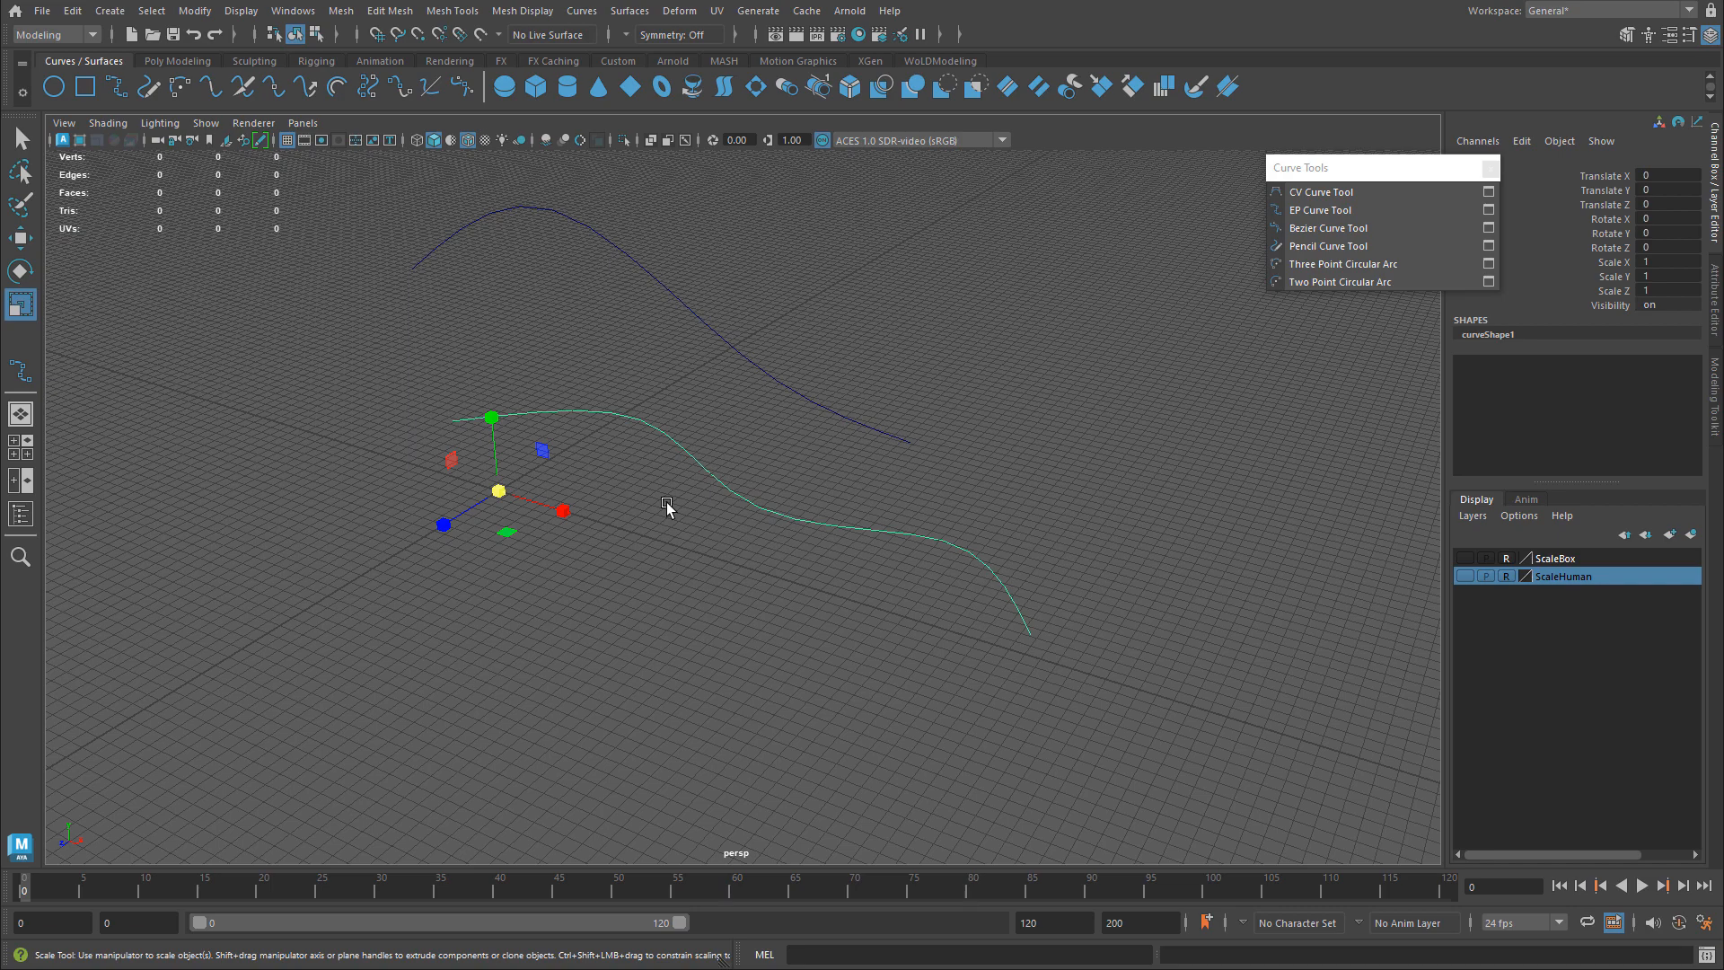
{"action": "key", "text": "w"}
{"action": "left_click_drag", "start_coordinate": [665, 504], "coordinate": [557, 497], "text": "alt"}
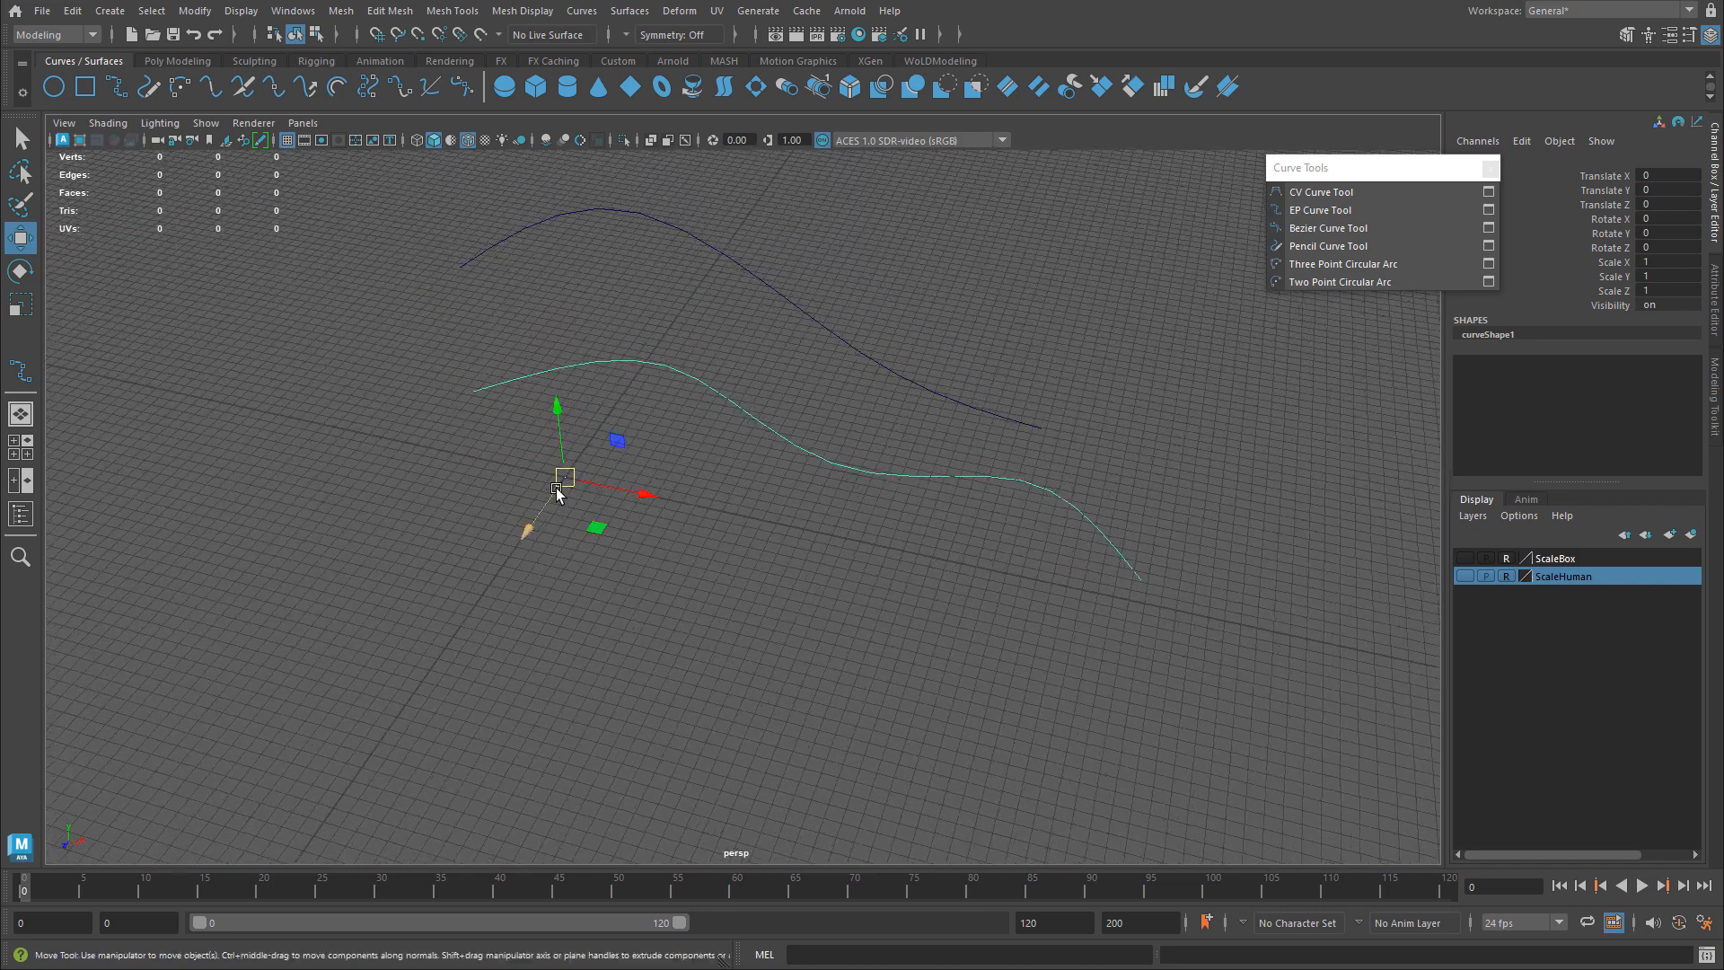
- Select the raised curve drawn in the front view and center its pivot
{"action": "left_click_drag", "start_coordinate": [835, 227], "coordinate": [790, 352]}
{"action": "left_click_drag", "start_coordinate": [893, 339], "coordinate": [917, 342], "text": "alt"}
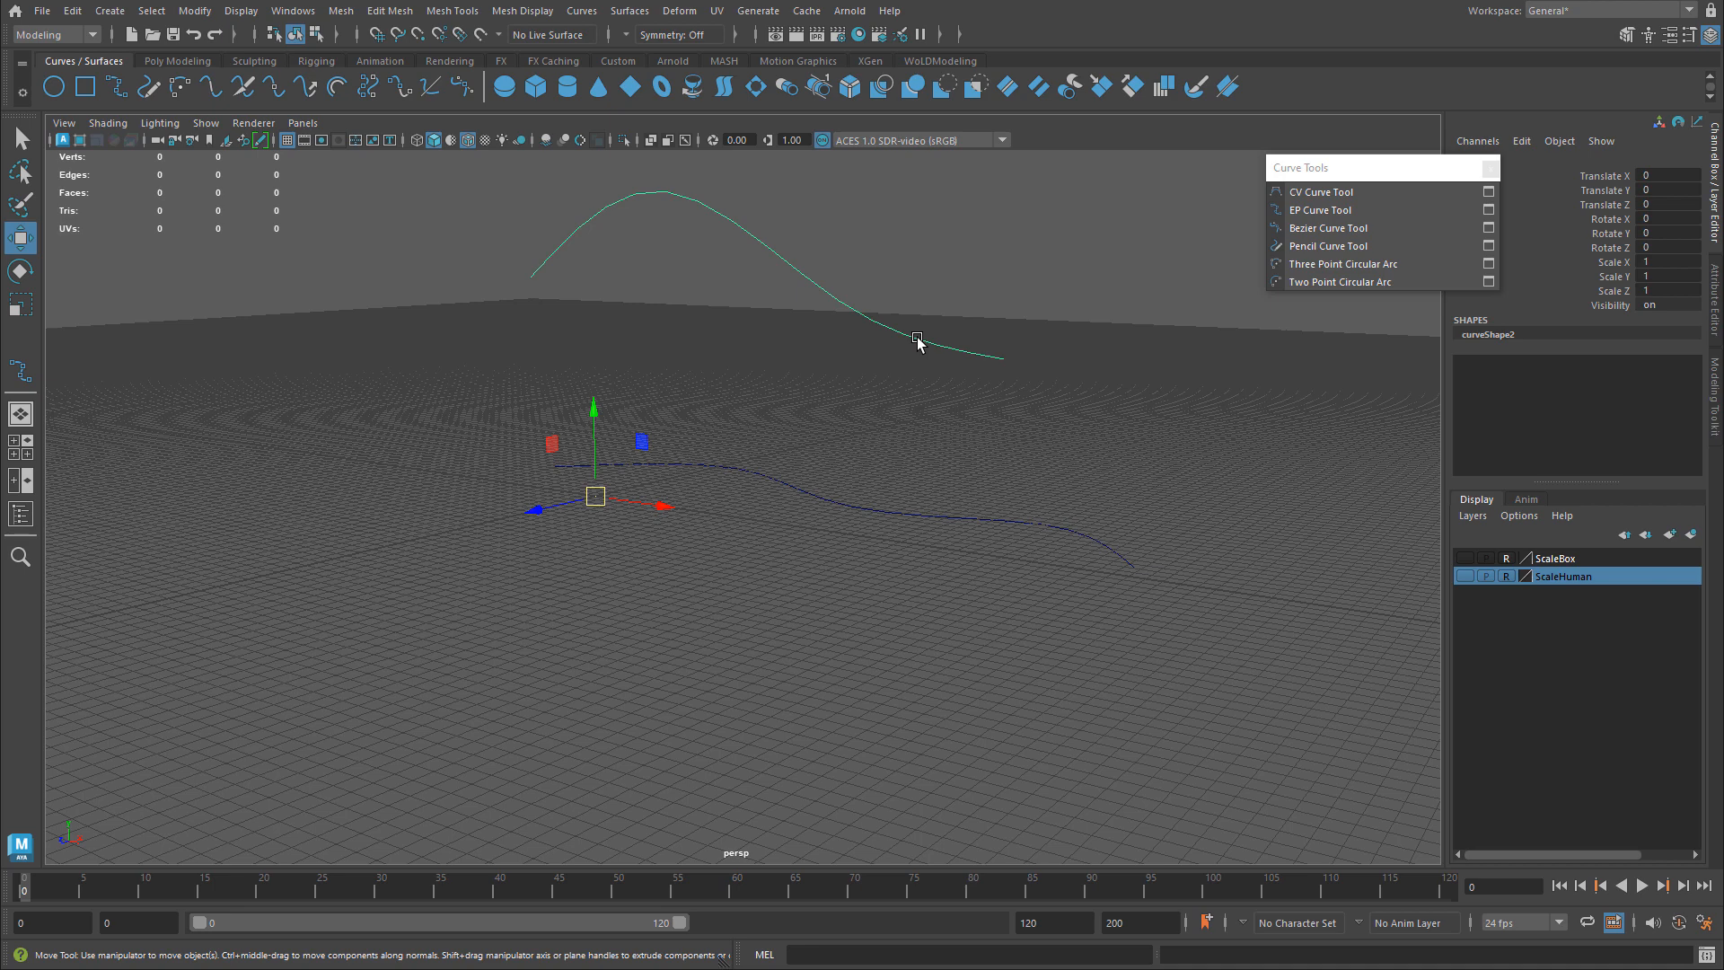
{"action": "left_click_drag", "start_coordinate": [685, 261], "coordinate": [689, 358], "text": "alt"}
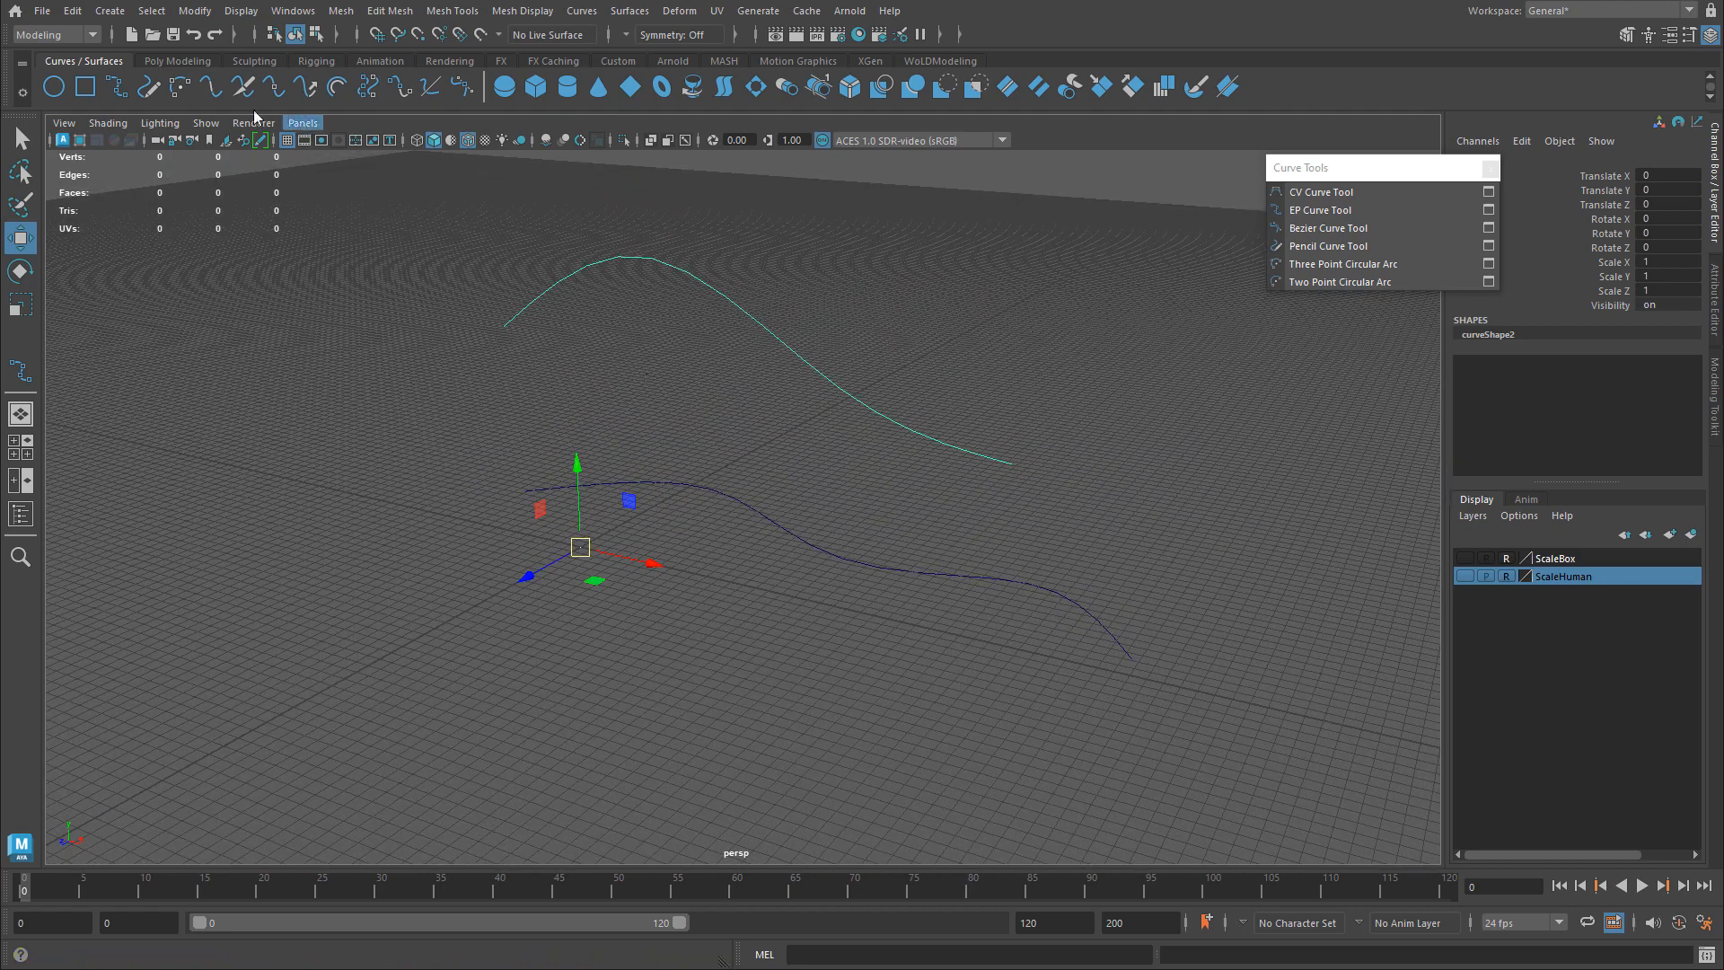
{"action": "left_click", "coordinate": [194, 11]}
{"action": "left_click", "coordinate": [233, 145]}
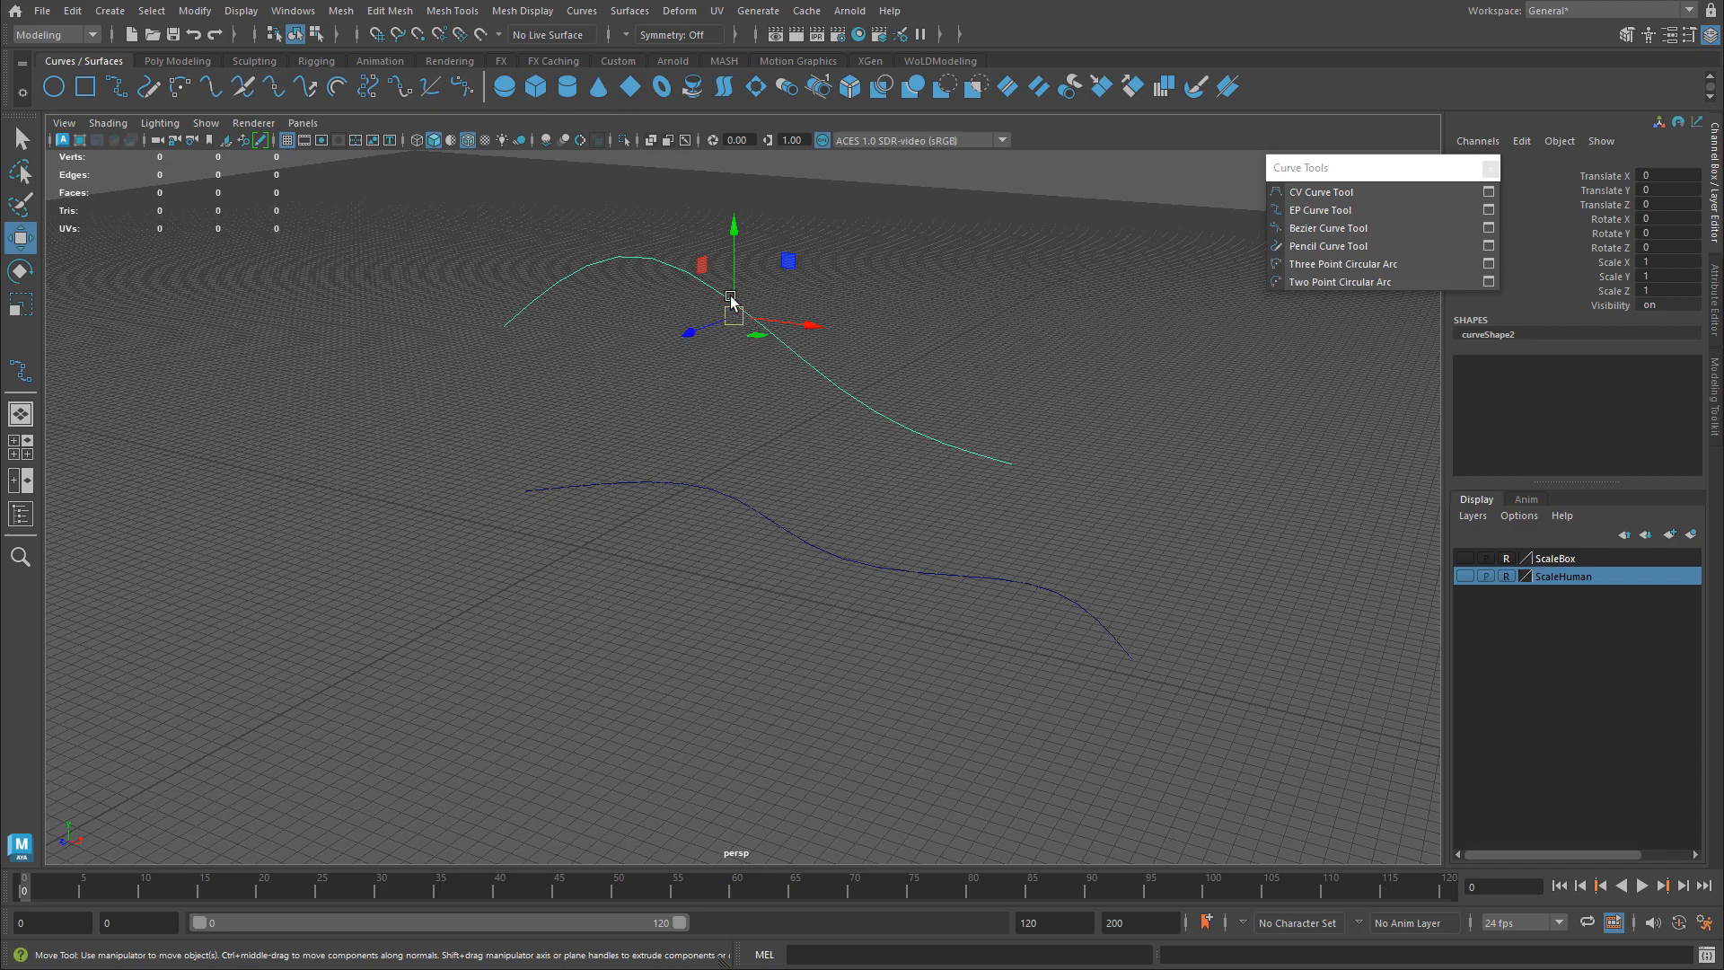
- Edit the raised curve's pivot and snap it along the curve to its starting end point
{"action": "left_click_drag", "start_coordinate": [527, 423], "coordinate": [966, 403], "text": "alt"}
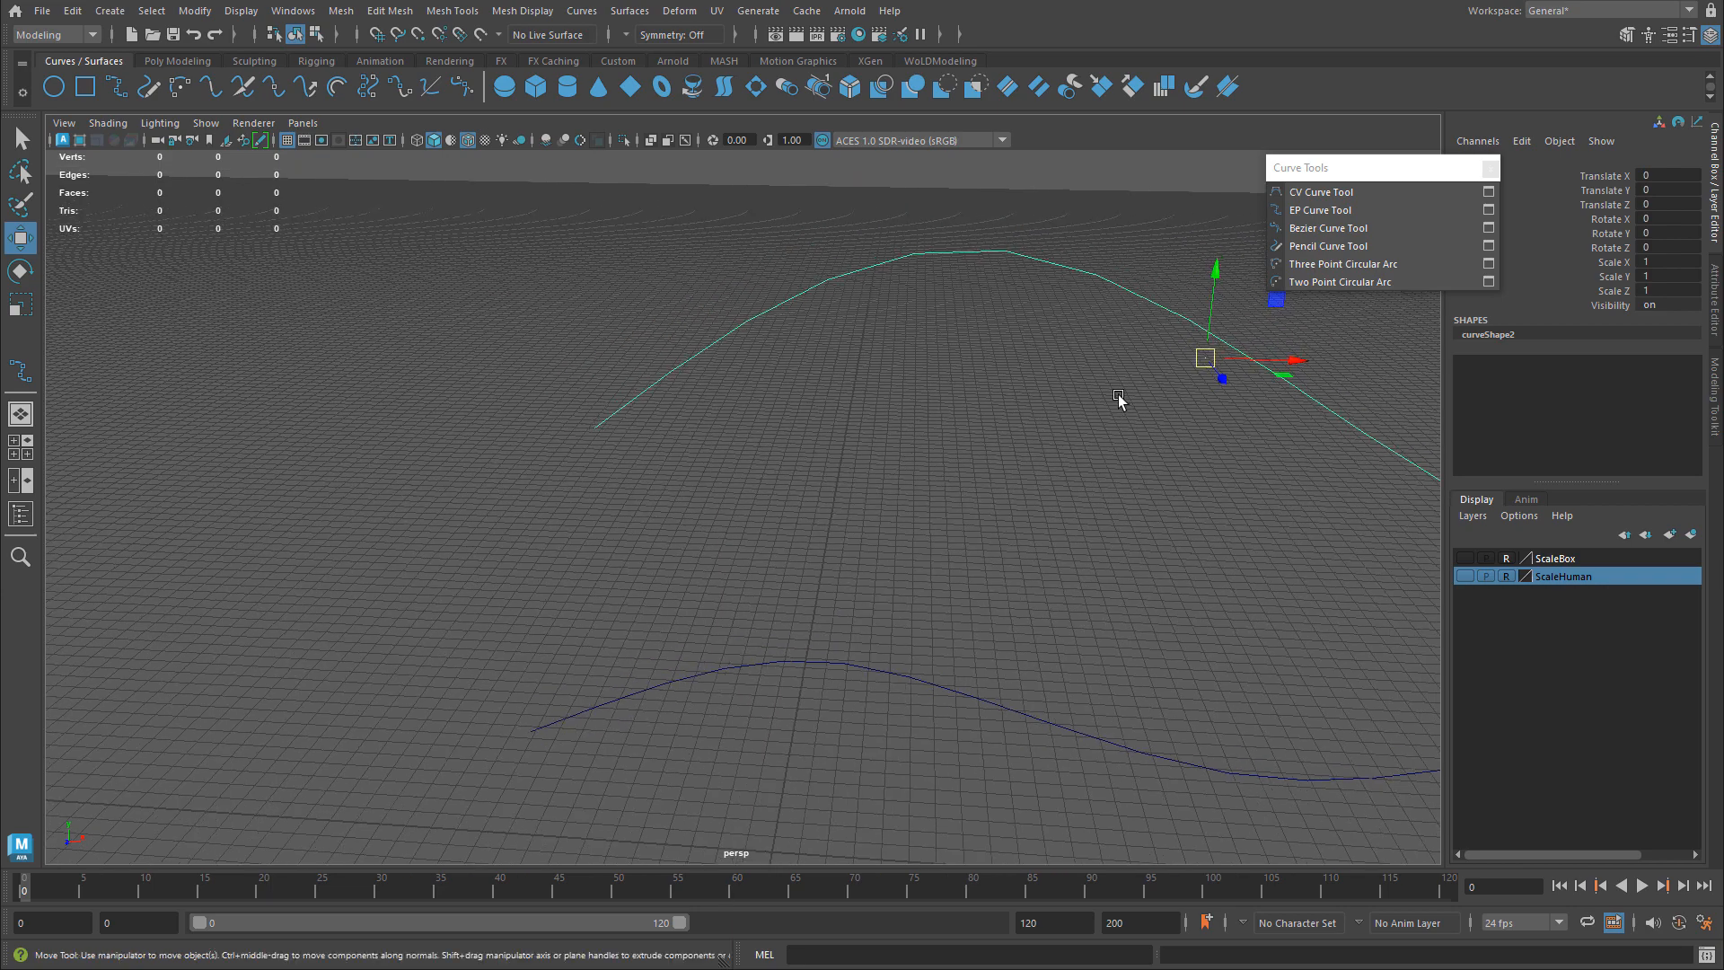
{"action": "left_click_drag", "start_coordinate": [416, 427], "coordinate": [763, 470], "text": "alt"}
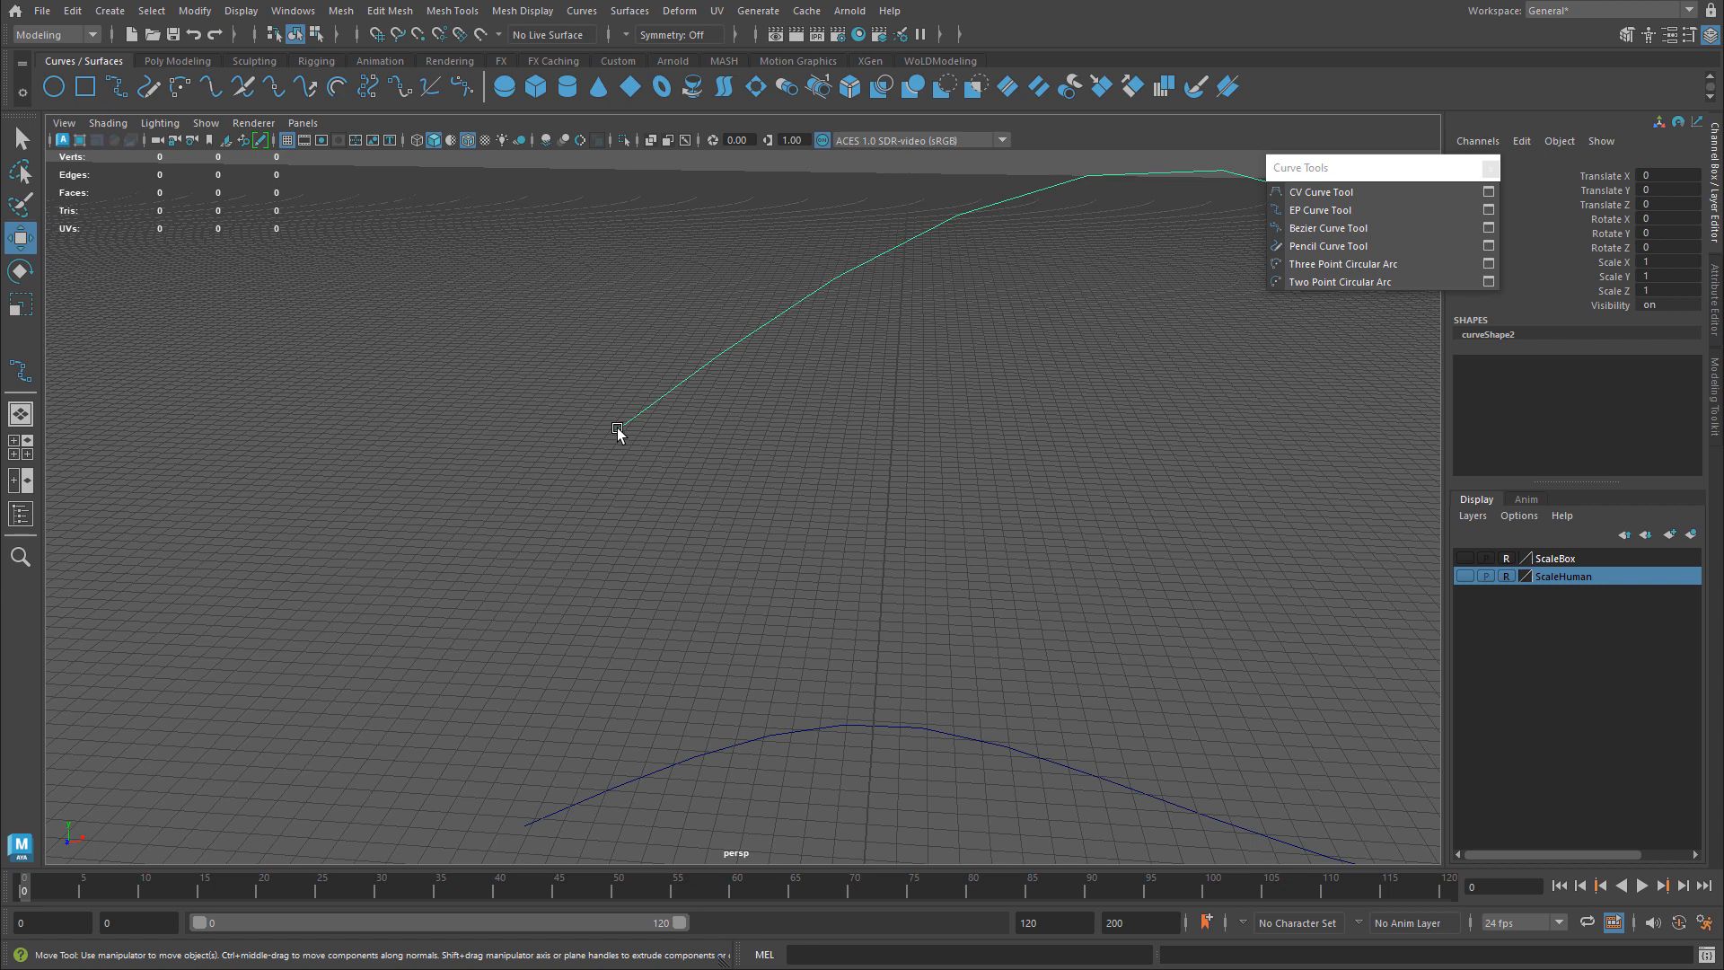
{"action": "key", "text": "d"}
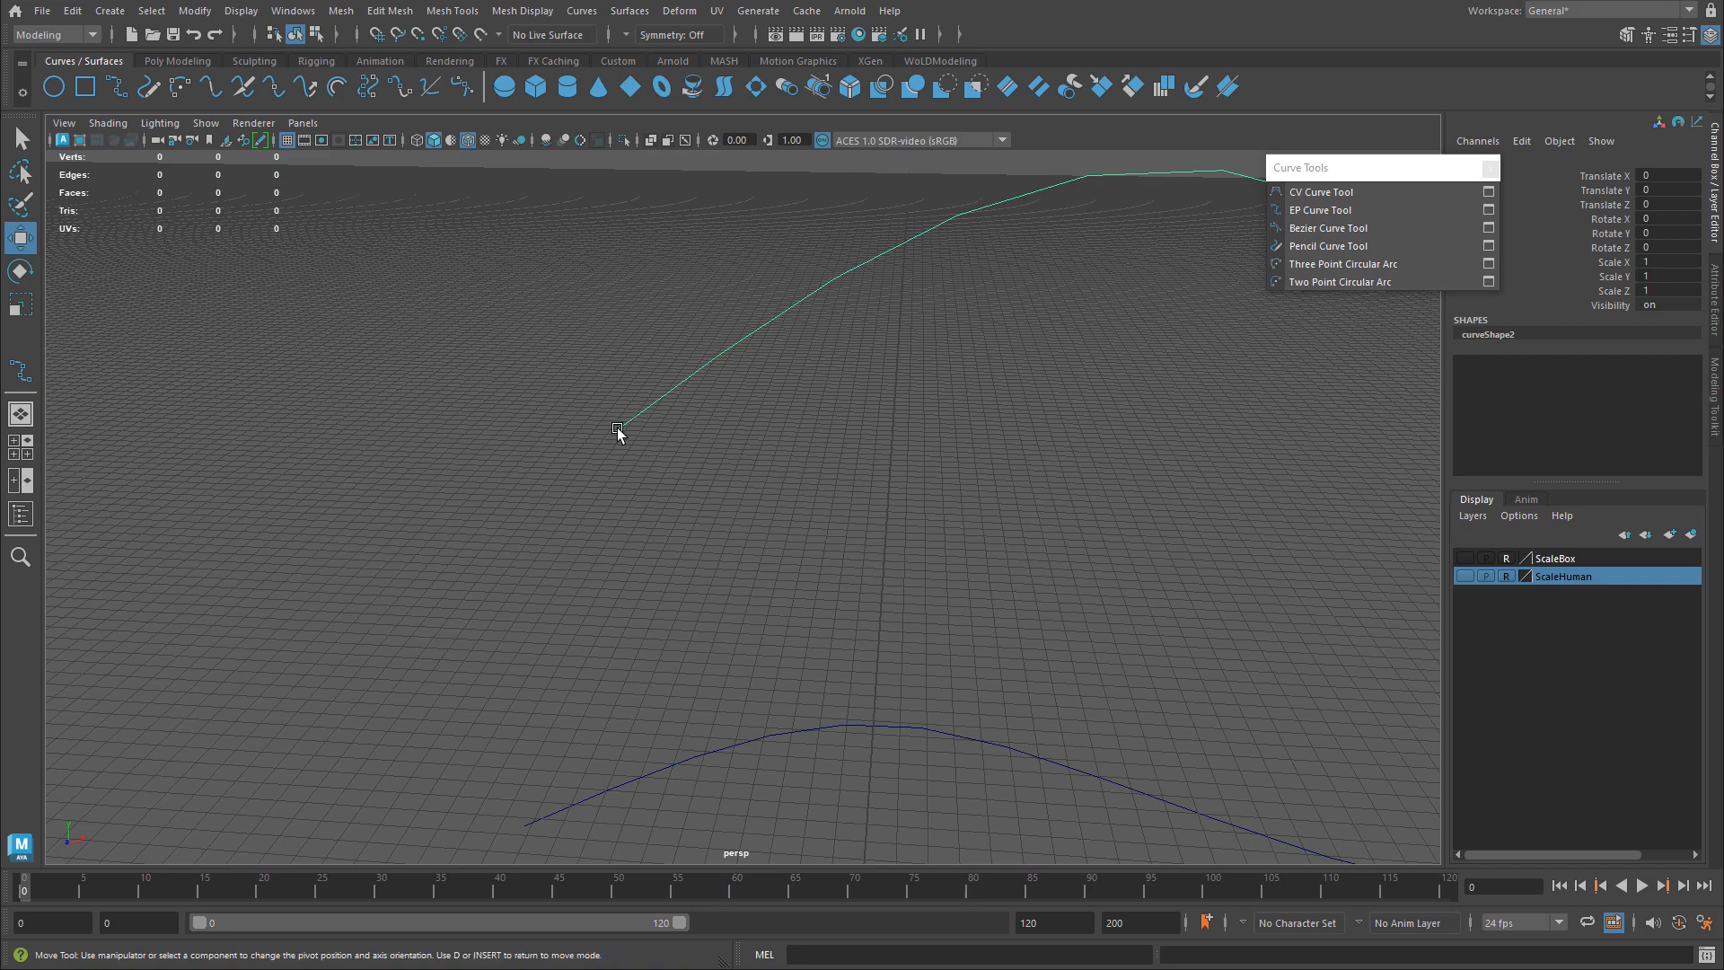
{"action": "key", "text": "d"}
{"action": "right_click_drag", "start_coordinate": [966, 410], "coordinate": [909, 435], "text": "alt"}
{"action": "middle_click_drag", "start_coordinate": [908, 435], "coordinate": [811, 404], "text": "alt"}
{"action": "key", "text": "d"}
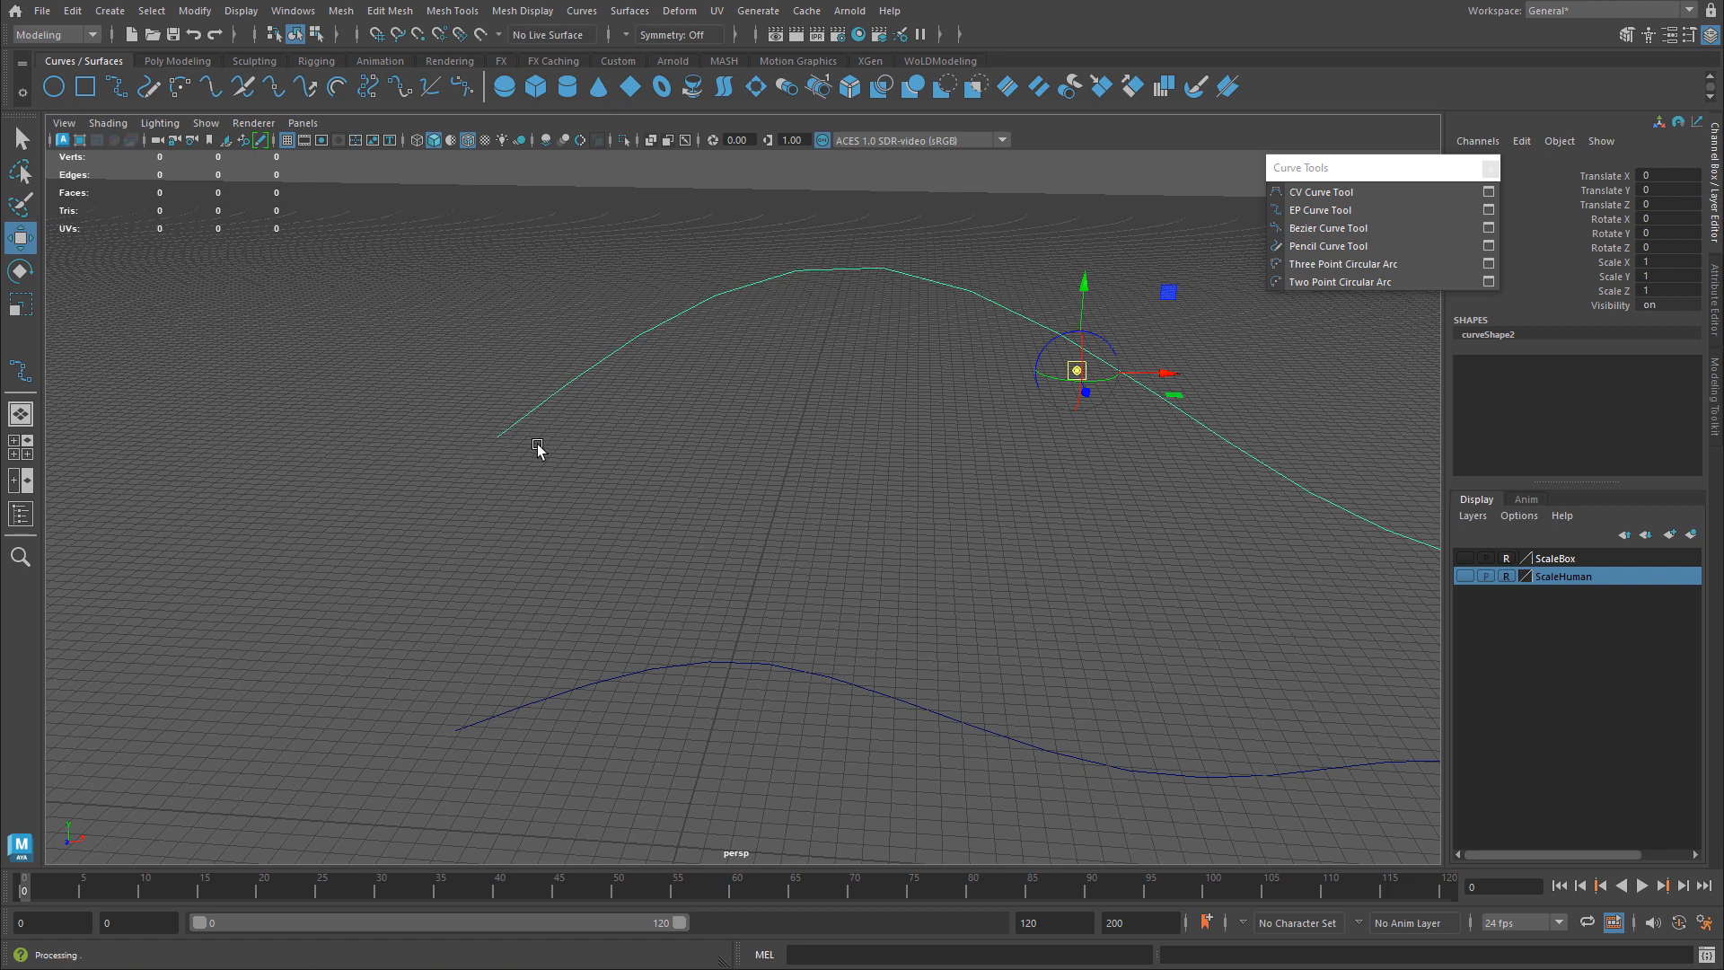
{"action": "key", "text": "c"}
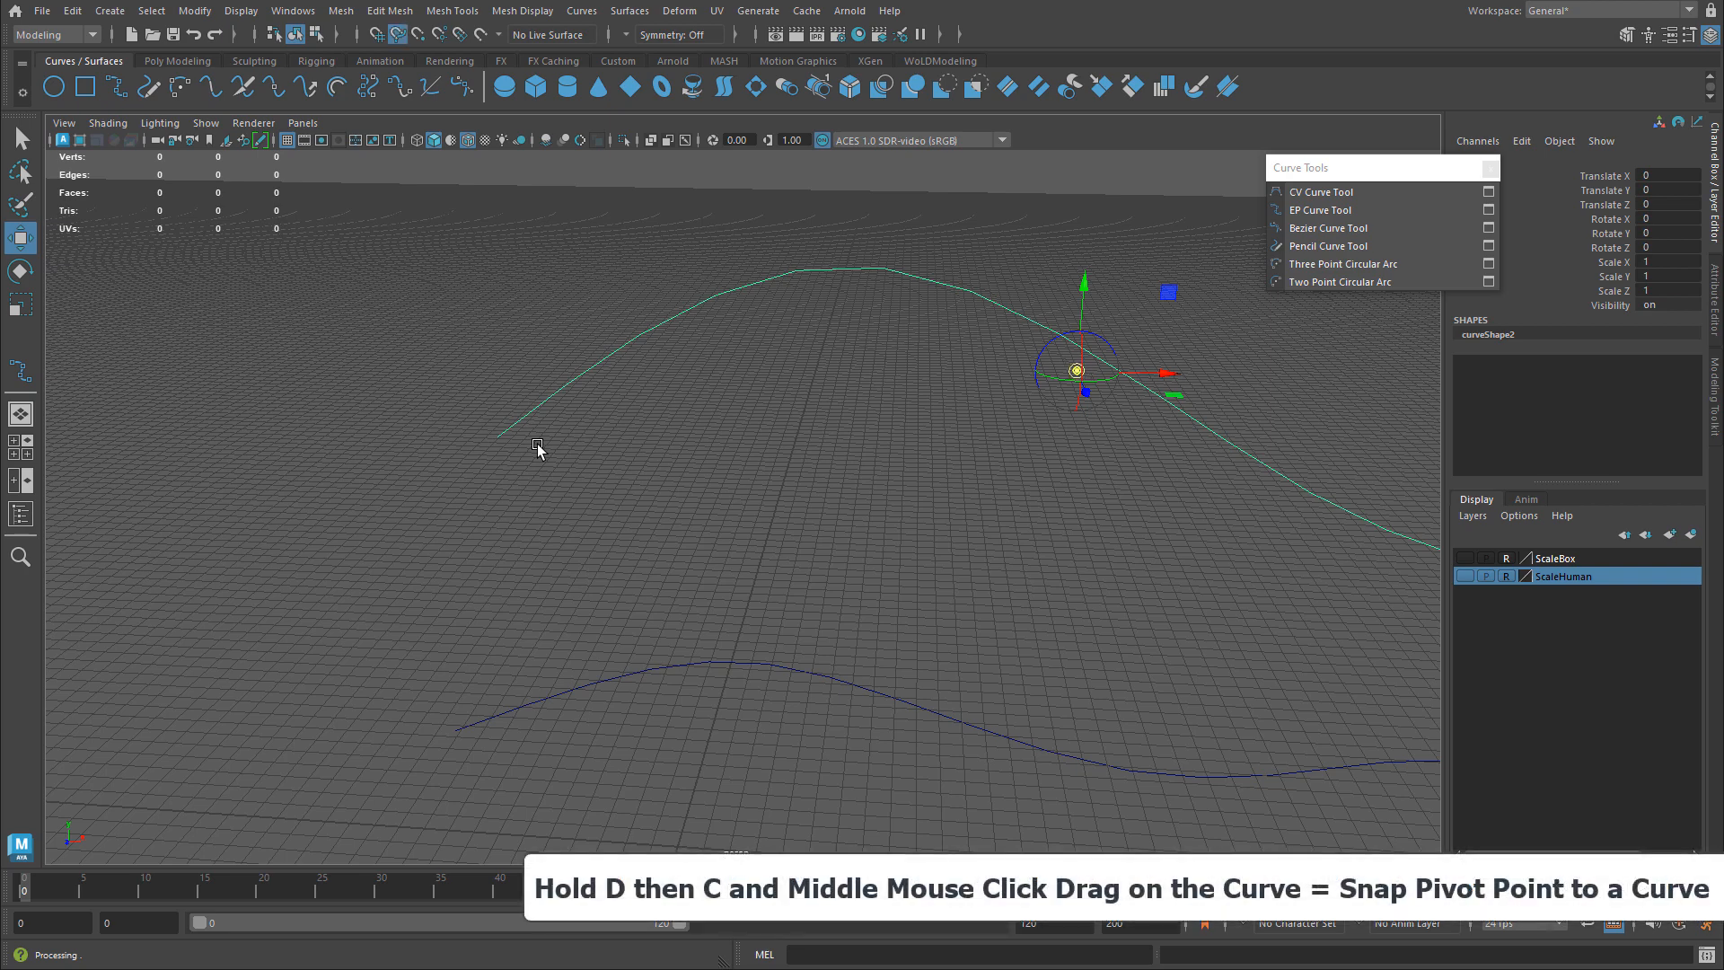
{"action": "middle_click_drag", "start_coordinate": [744, 285], "coordinate": [412, 554]}
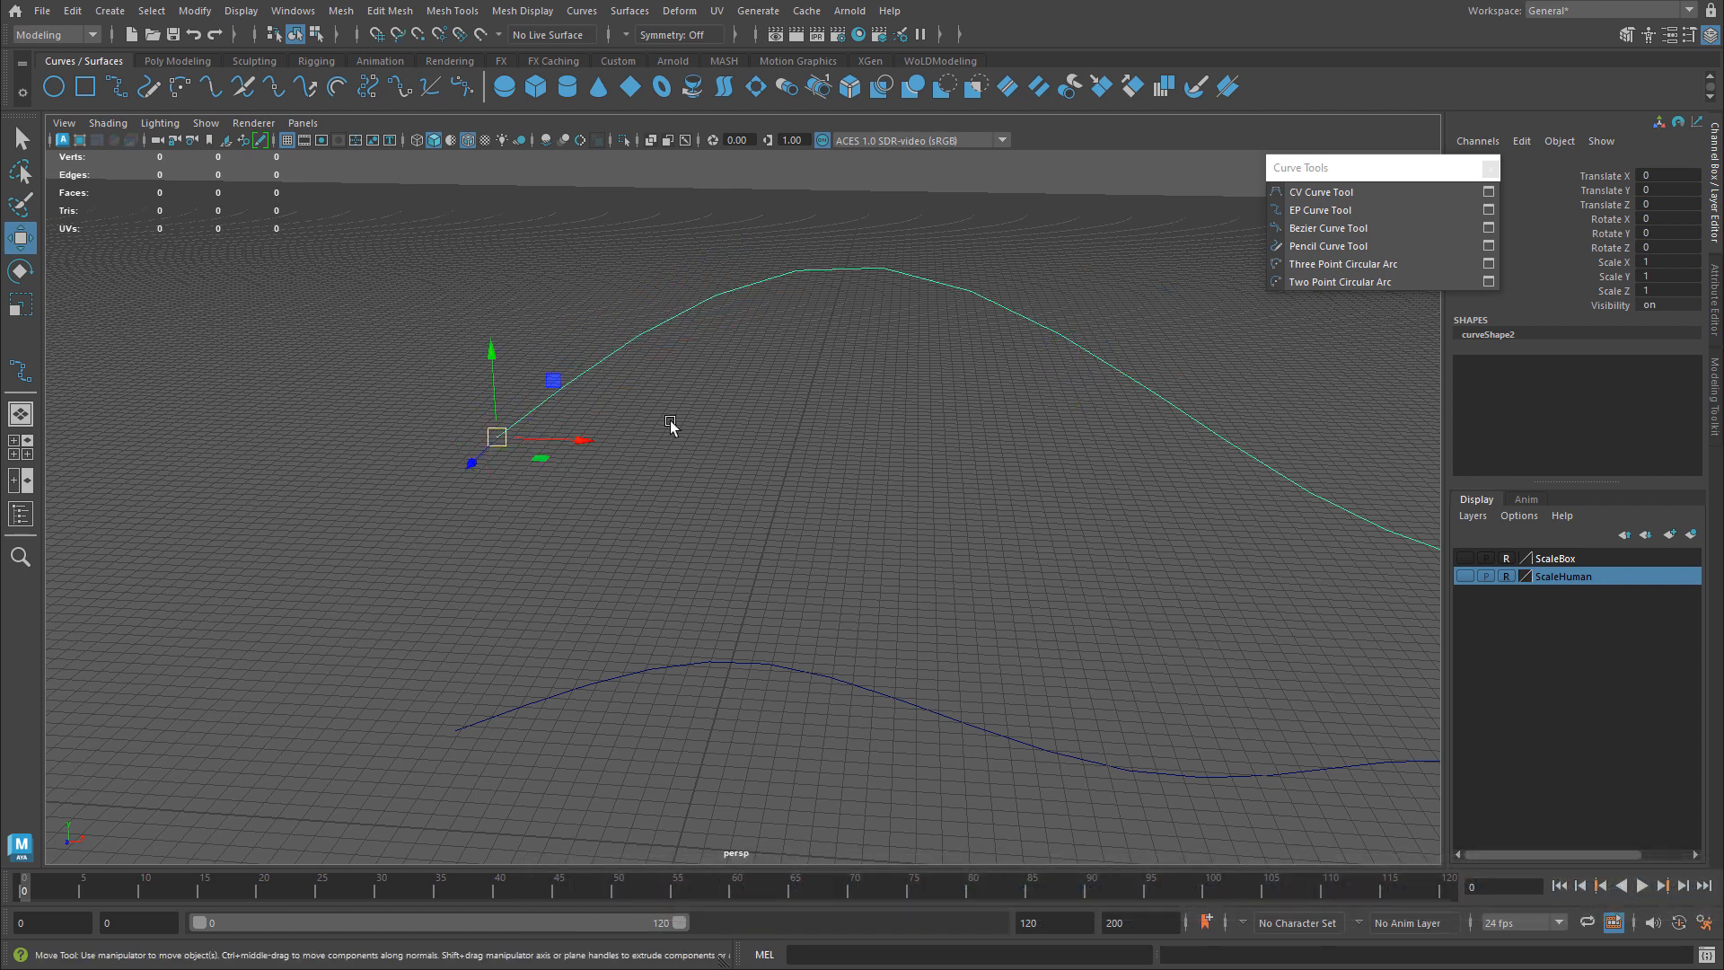
- Select the curve lying on the grid and snap its pivot to a grid point in front of the curve
{"action": "left_click", "coordinate": [735, 239]}
{"action": "left_click_drag", "start_coordinate": [795, 315], "coordinate": [806, 346]}
{"action": "middle_click_drag", "start_coordinate": [511, 423], "coordinate": [581, 270], "text": "alt"}
{"action": "left_click_drag", "start_coordinate": [703, 519], "coordinate": [812, 660]}
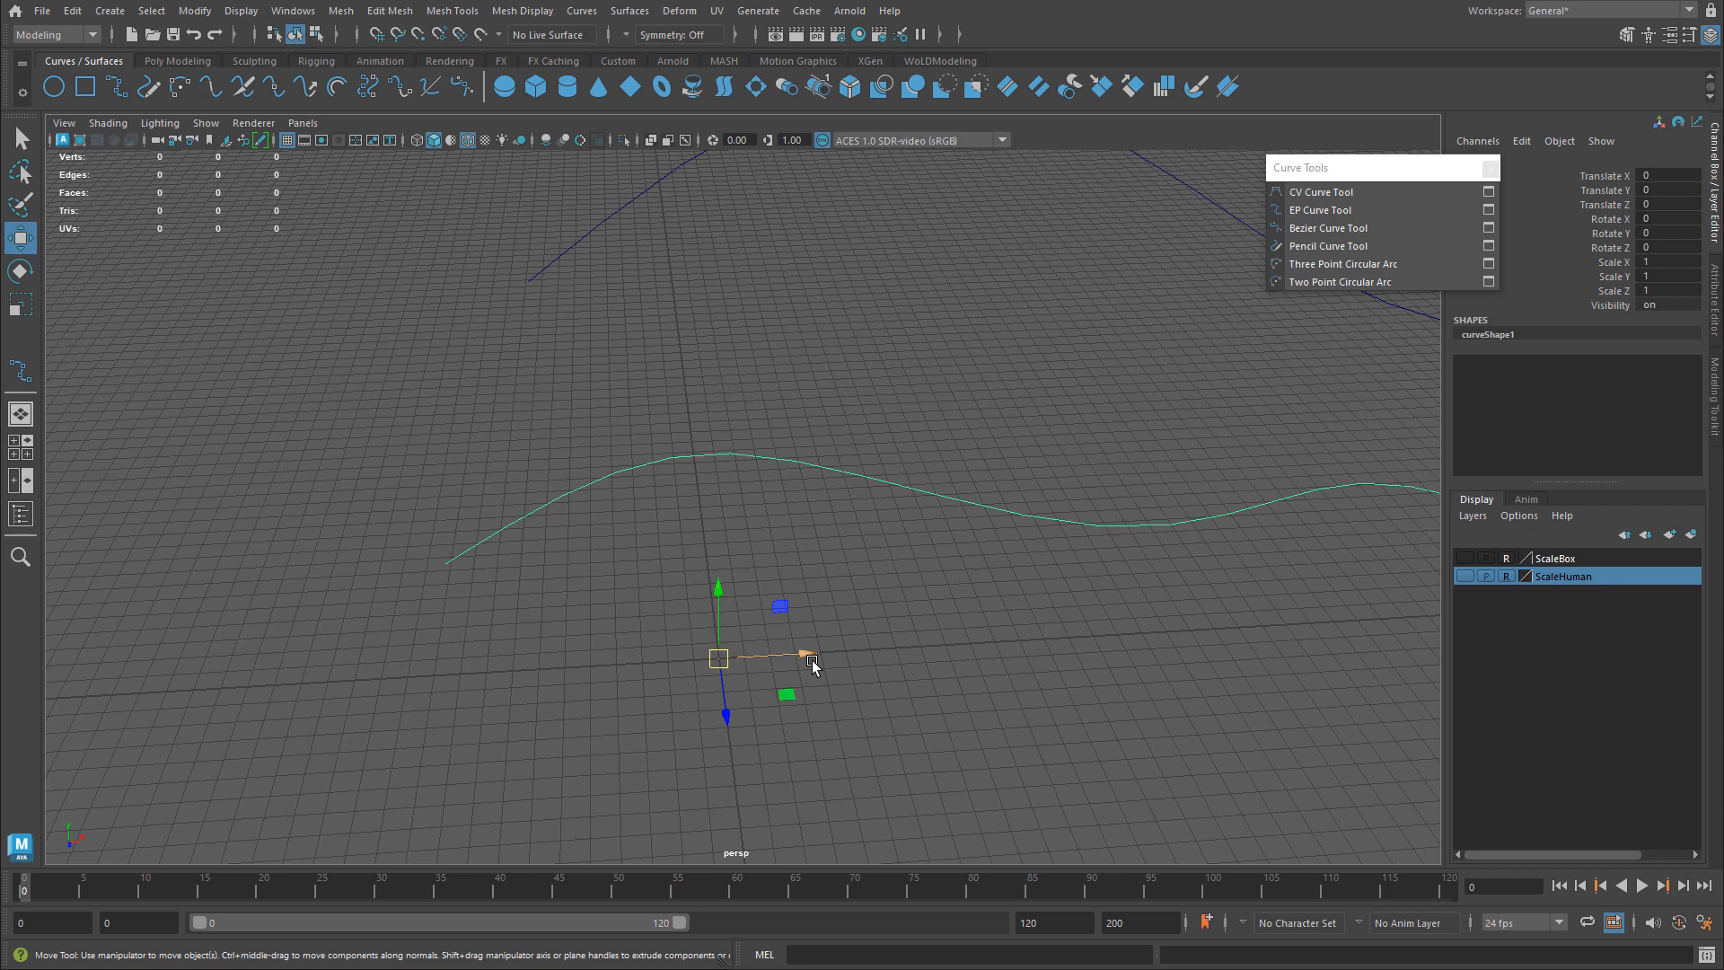
{"action": "key", "text": "d"}
{"action": "key", "text": "x"}
{"action": "middle_click_drag", "start_coordinate": [815, 596], "coordinate": [978, 706]}
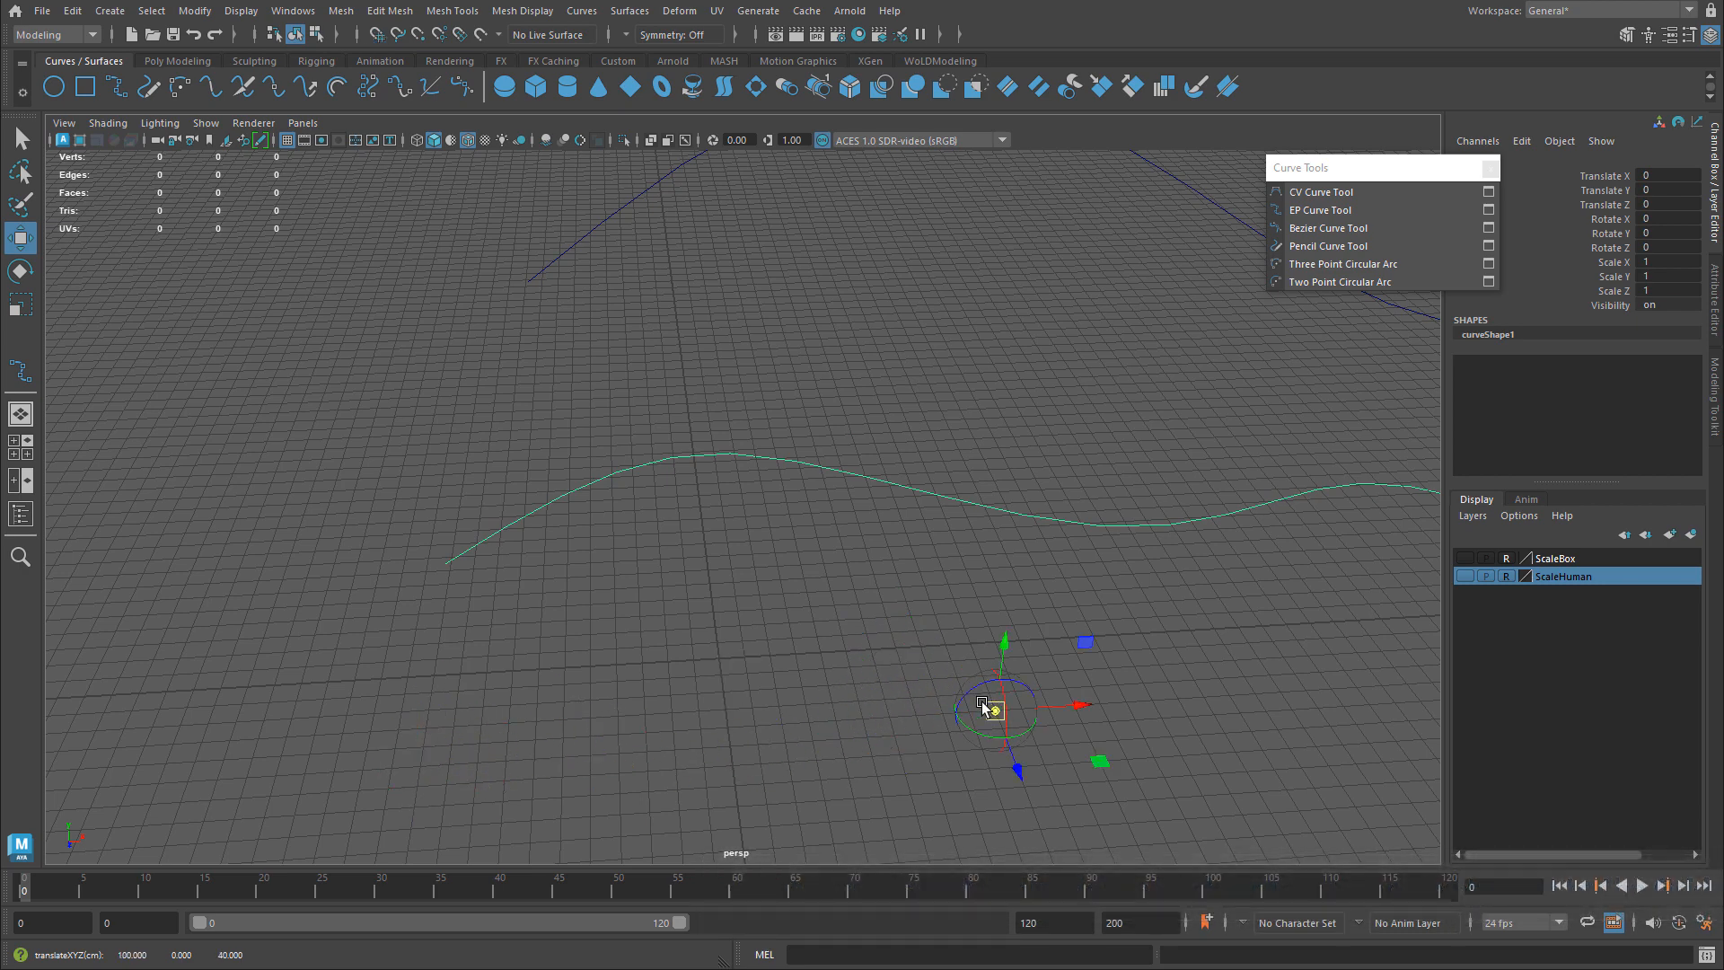
- Snap the grid curve's pivot to its starting end vertex, using vertex snapping and curve snapping
{"action": "key", "text": "v"}
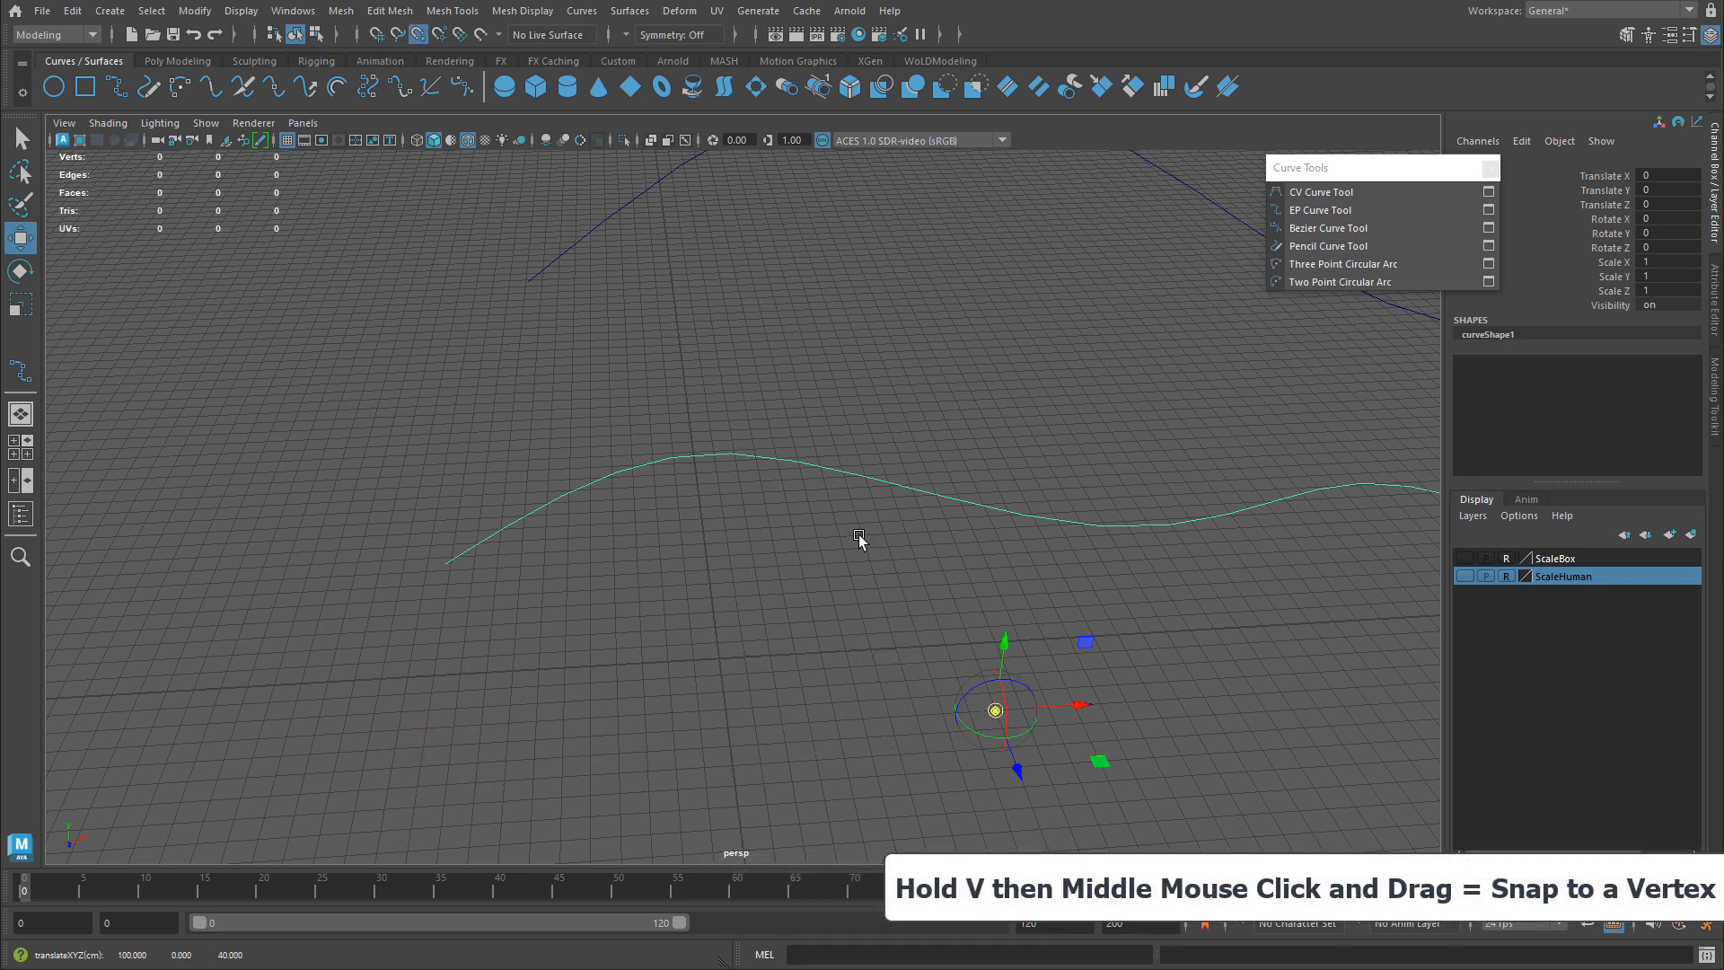
{"action": "middle_click_drag", "start_coordinate": [814, 462], "coordinate": [381, 648]}
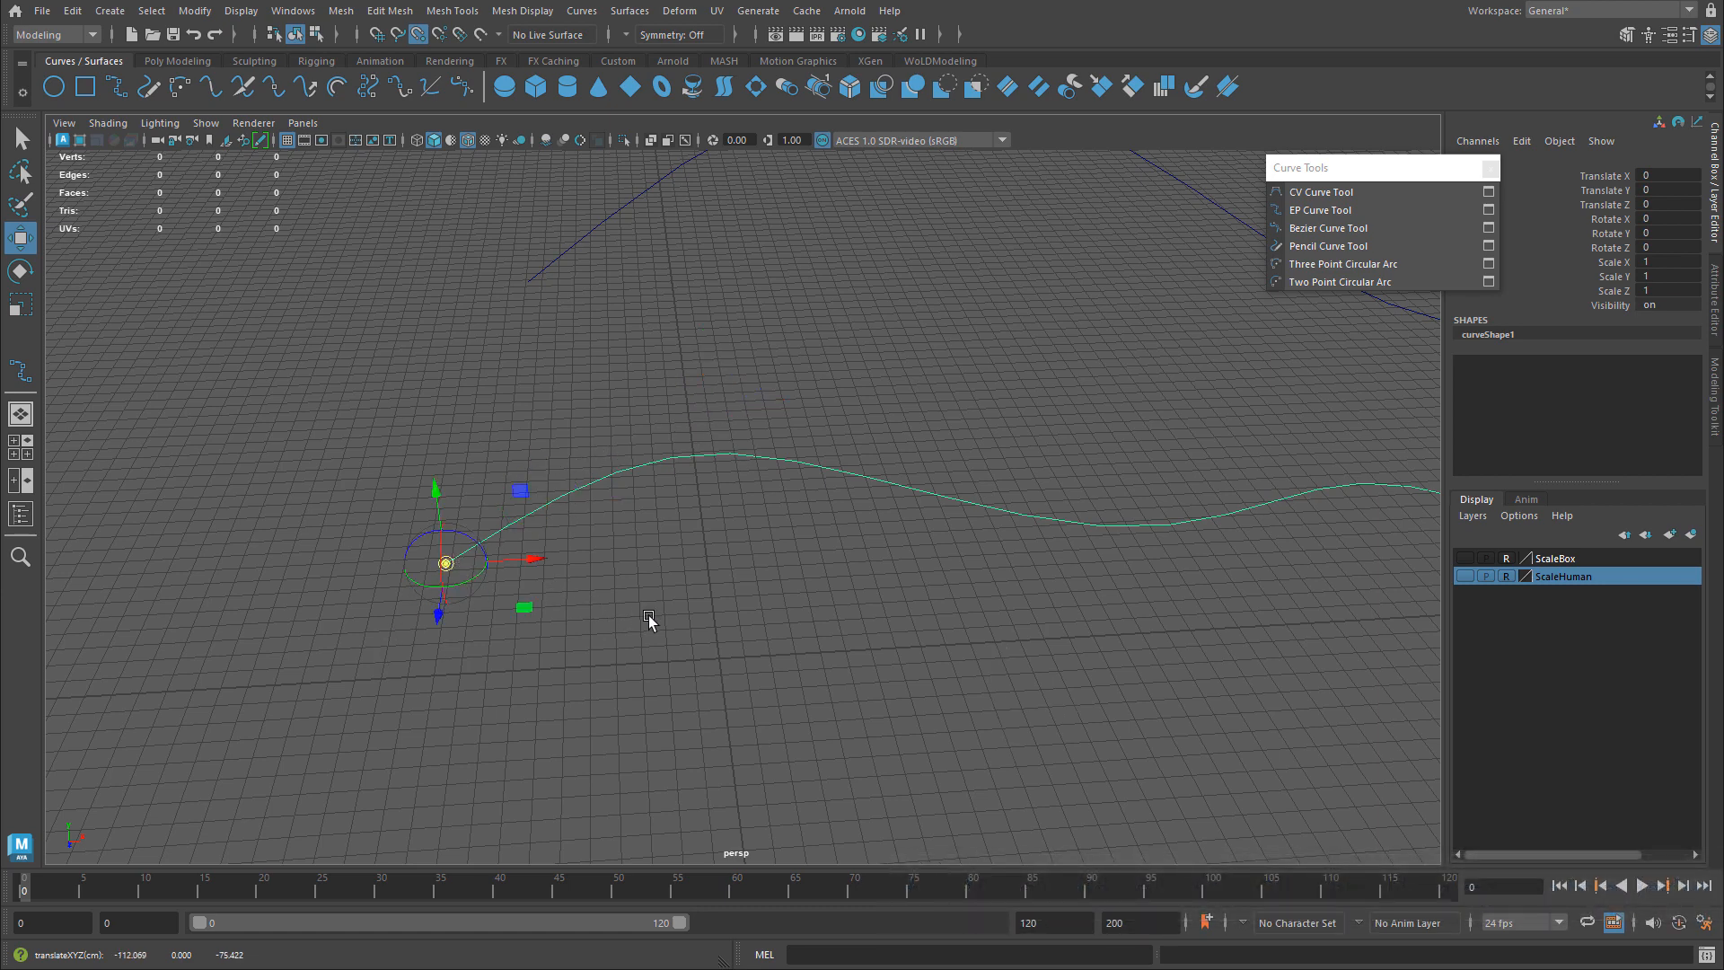
{"action": "middle_click_drag", "start_coordinate": [1031, 524], "coordinate": [709, 476]}
{"action": "key", "text": "d"}
{"action": "key", "text": "c"}
{"action": "middle_click_drag", "start_coordinate": [1087, 527], "coordinate": [261, 677]}
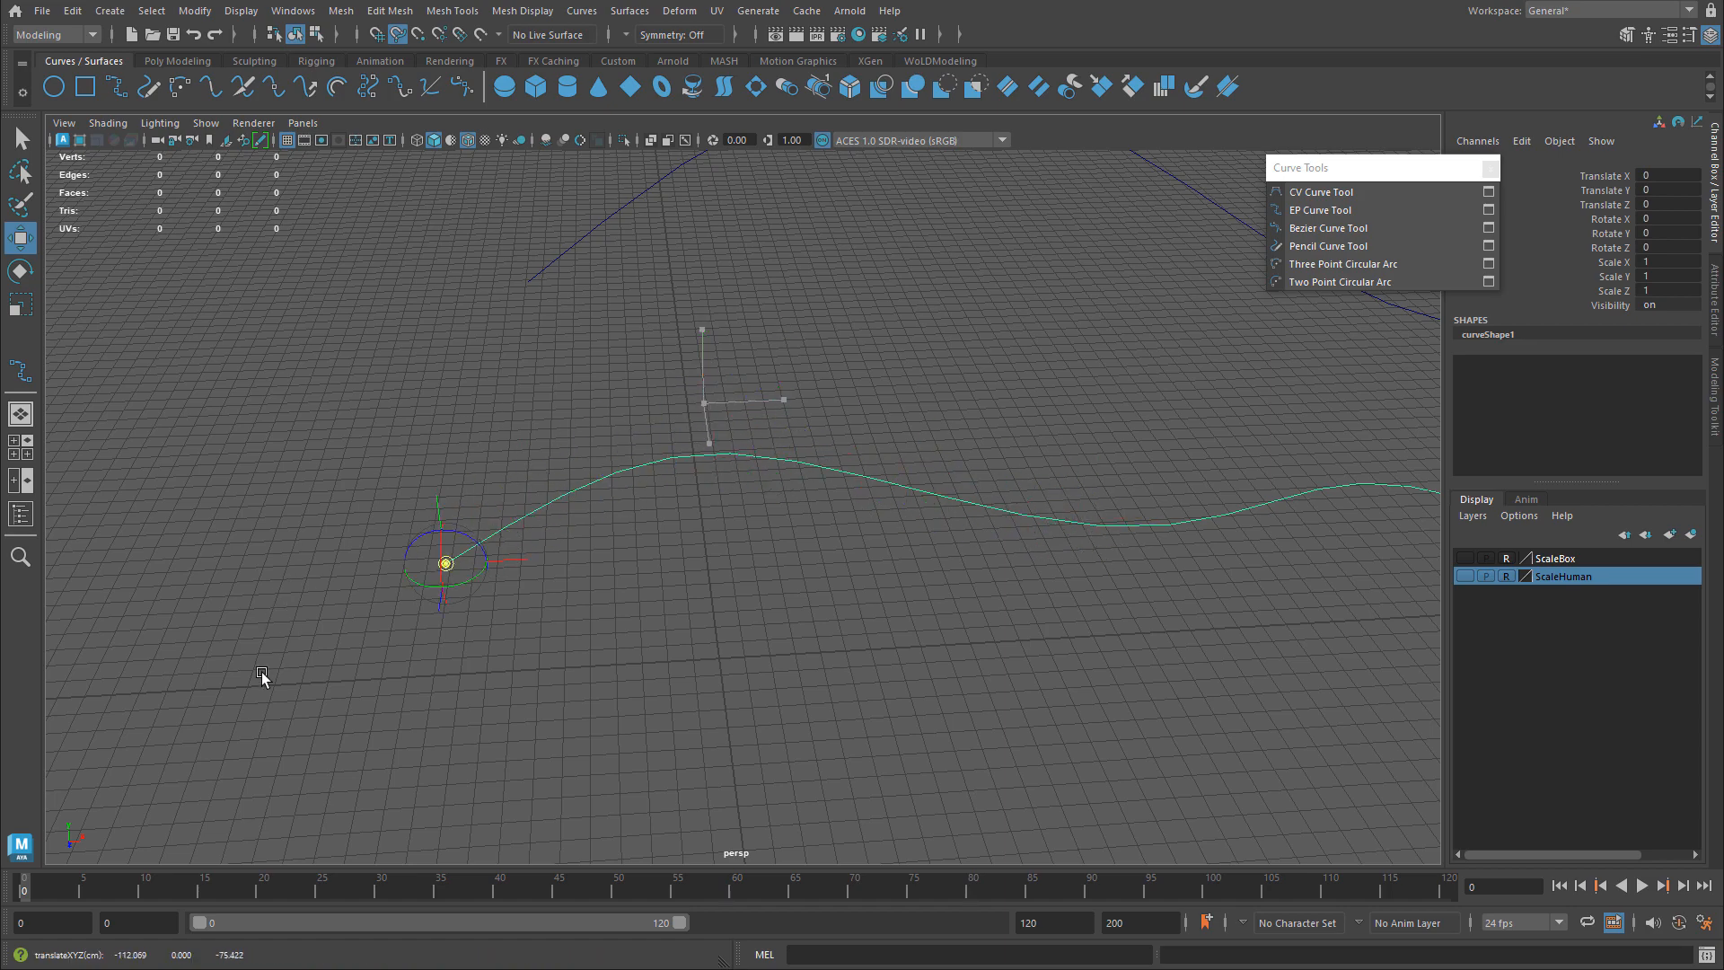
- Show the grid curve's control vertices and reposition the one near its first crest
{"action": "left_click_drag", "start_coordinate": [740, 546], "coordinate": [754, 573], "text": "alt"}
{"action": "right_click_drag", "start_coordinate": [754, 573], "coordinate": [621, 537], "text": "alt"}
{"action": "left_click_drag", "start_coordinate": [683, 547], "coordinate": [661, 544], "text": "alt"}
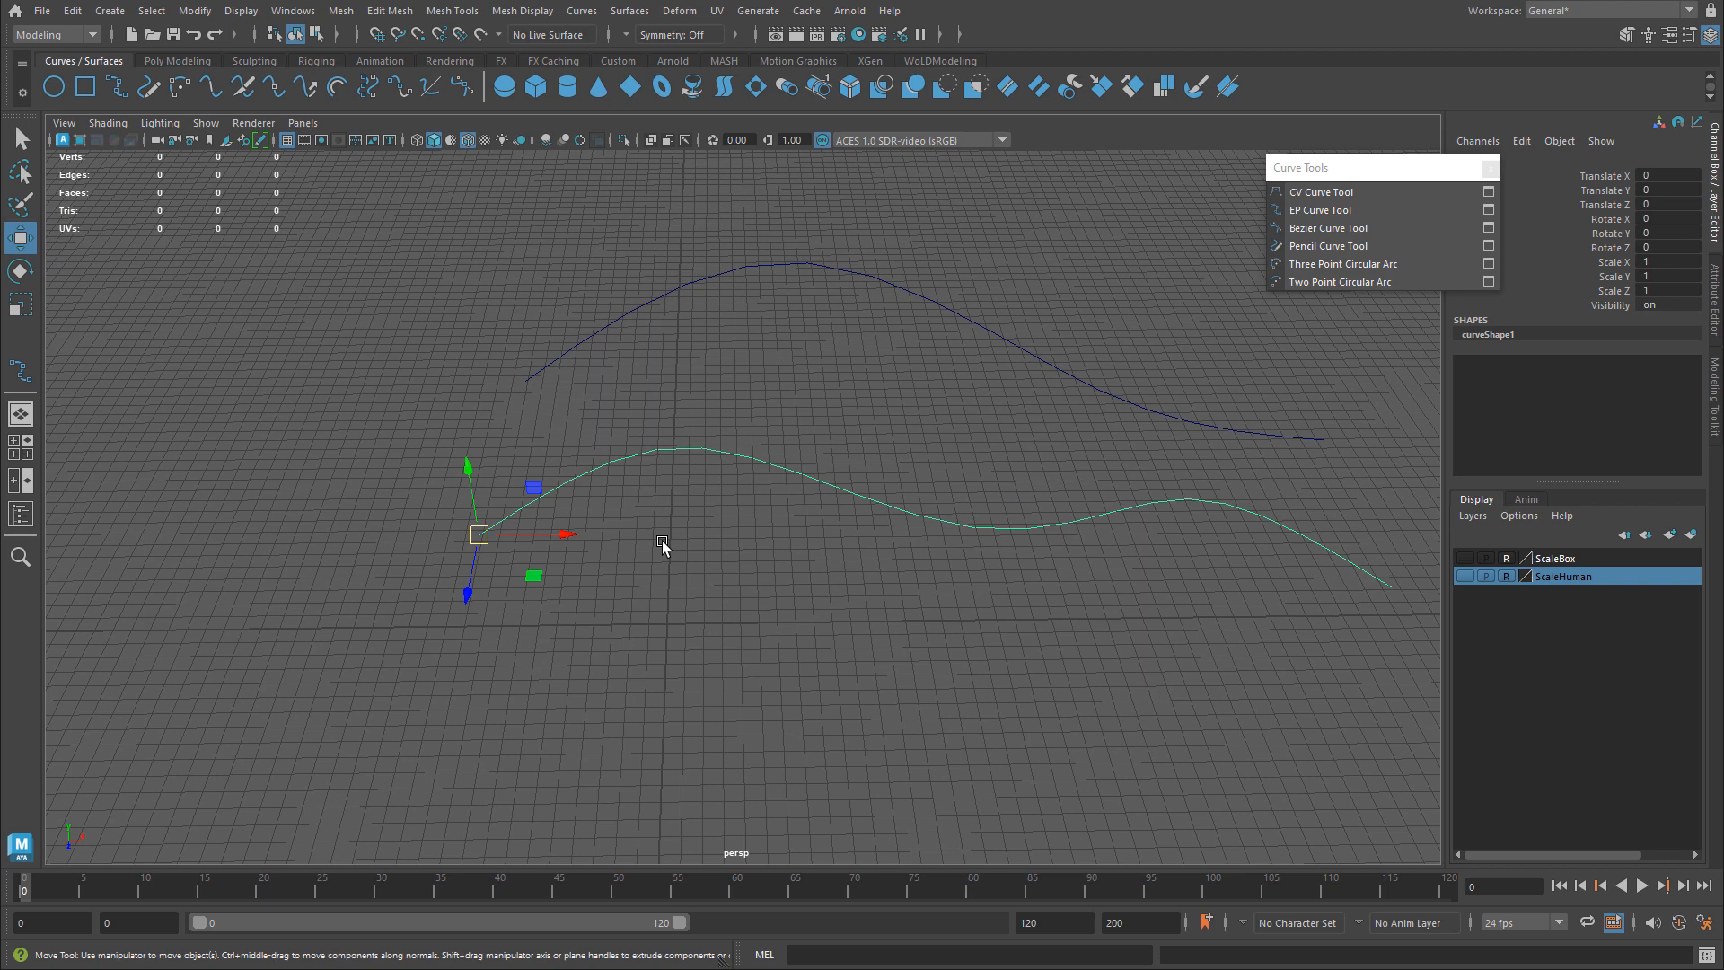
{"action": "left_click_drag", "start_coordinate": [946, 562], "coordinate": [789, 542], "text": "alt"}
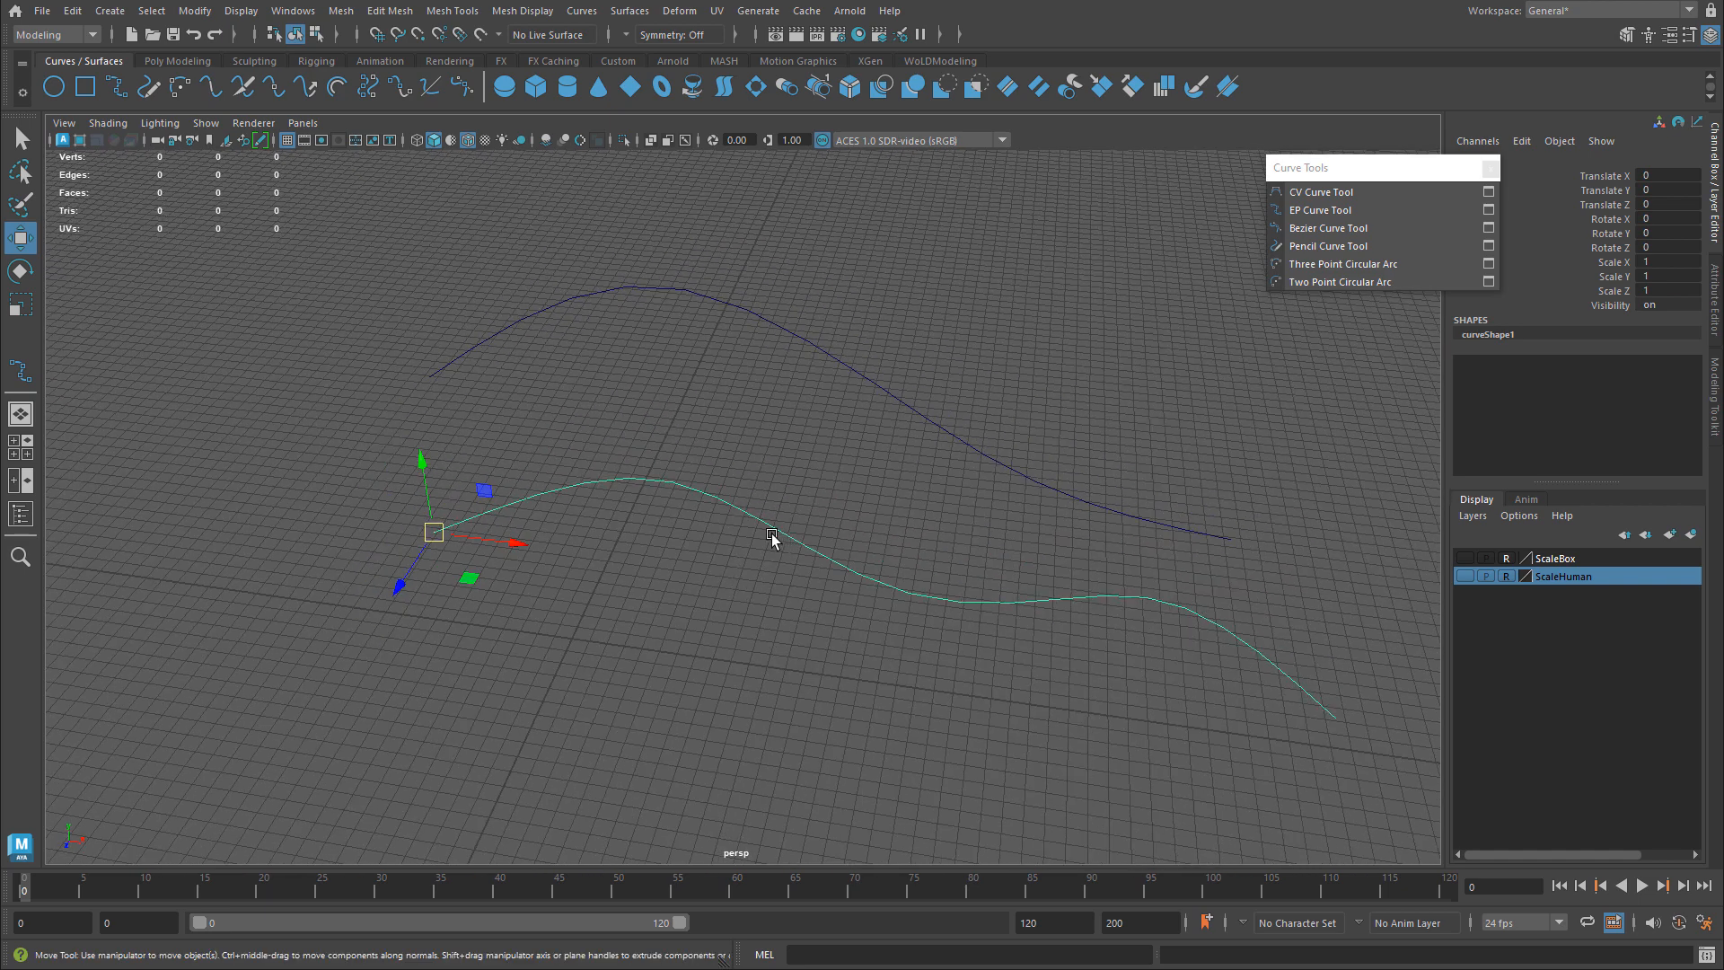
{"action": "right_click", "coordinate": [772, 536]}
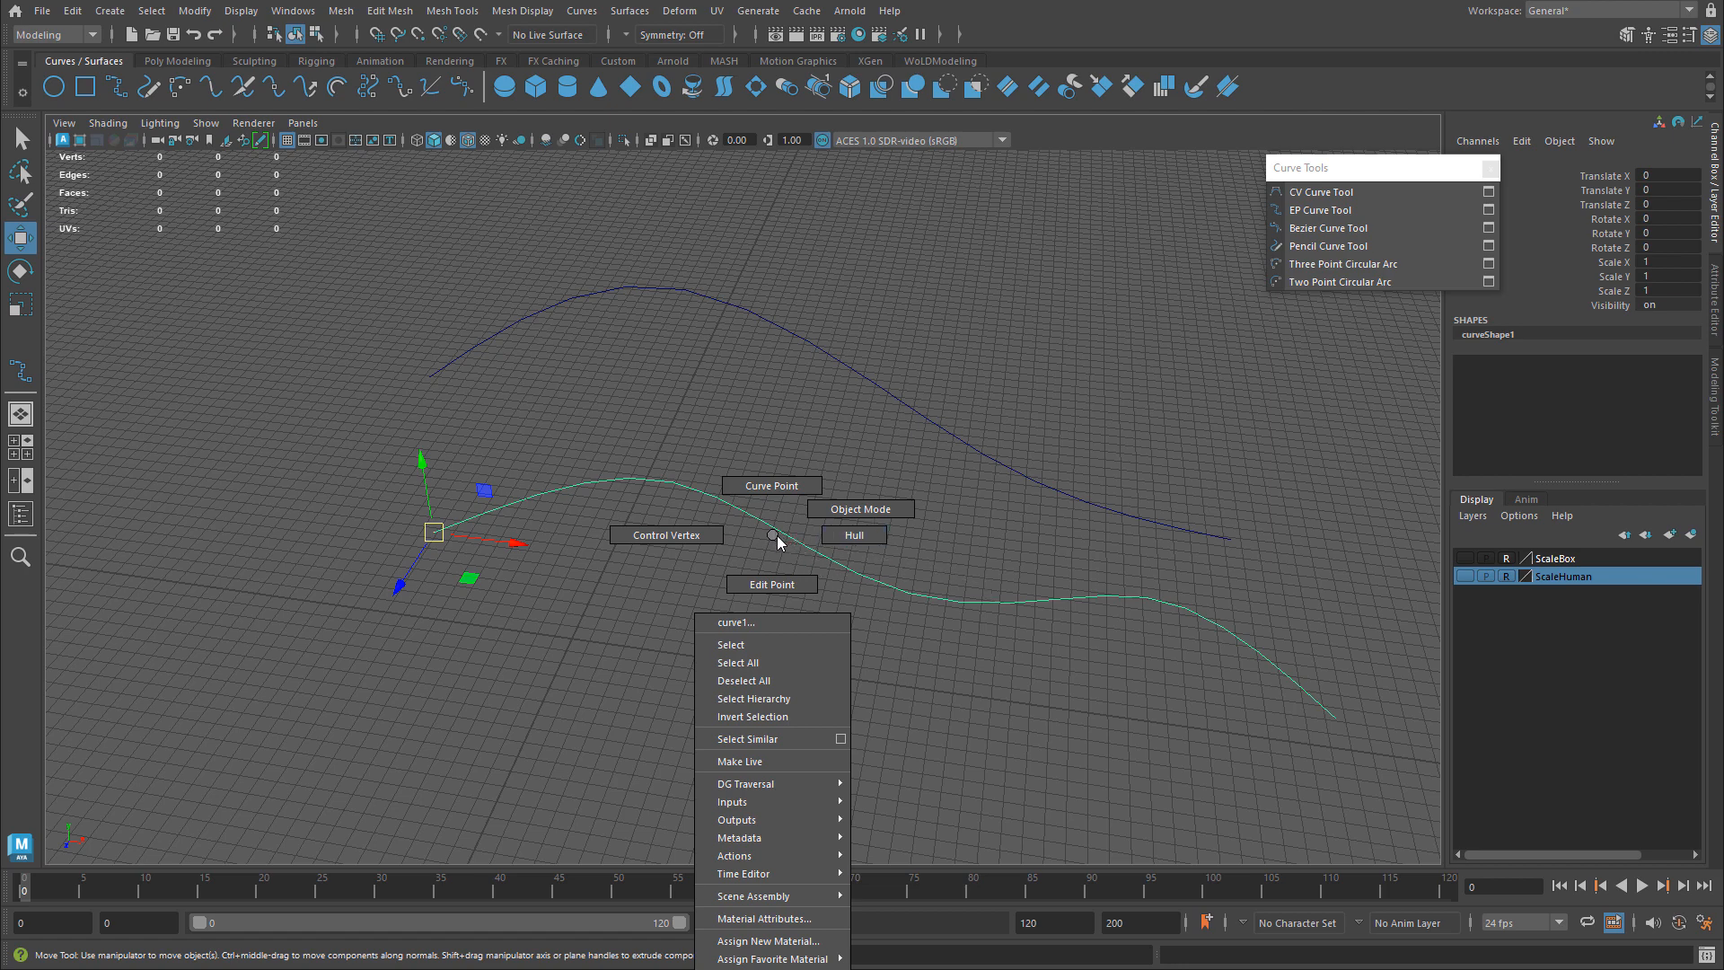
{"action": "right_click_drag", "start_coordinate": [774, 539], "coordinate": [690, 537]}
{"action": "left_click_drag", "start_coordinate": [662, 404], "coordinate": [733, 502]}
{"action": "left_click_drag", "start_coordinate": [496, 456], "coordinate": [538, 491]}
{"action": "key", "text": "ctrl+z"}
{"action": "left_click_drag", "start_coordinate": [721, 482], "coordinate": [727, 492]}
{"action": "left_click_drag", "start_coordinate": [670, 401], "coordinate": [660, 478]}
- Reposition a control vertex near the far end of the grid curve
{"action": "left_click_drag", "start_coordinate": [884, 614], "coordinate": [1032, 471]}
{"action": "key", "text": "ctrl+z"}
{"action": "left_click_drag", "start_coordinate": [1133, 537], "coordinate": [1197, 482]}
{"action": "left_click_drag", "start_coordinate": [1242, 624], "coordinate": [1019, 539]}
- Raise two of the curve's control vertices above the grid, one of them to a height of about 90.7 cm
{"action": "middle_click_drag", "start_coordinate": [1204, 634], "coordinate": [1051, 458], "text": "alt"}
{"action": "left_click_drag", "start_coordinate": [1032, 449], "coordinate": [1128, 478], "text": "alt"}
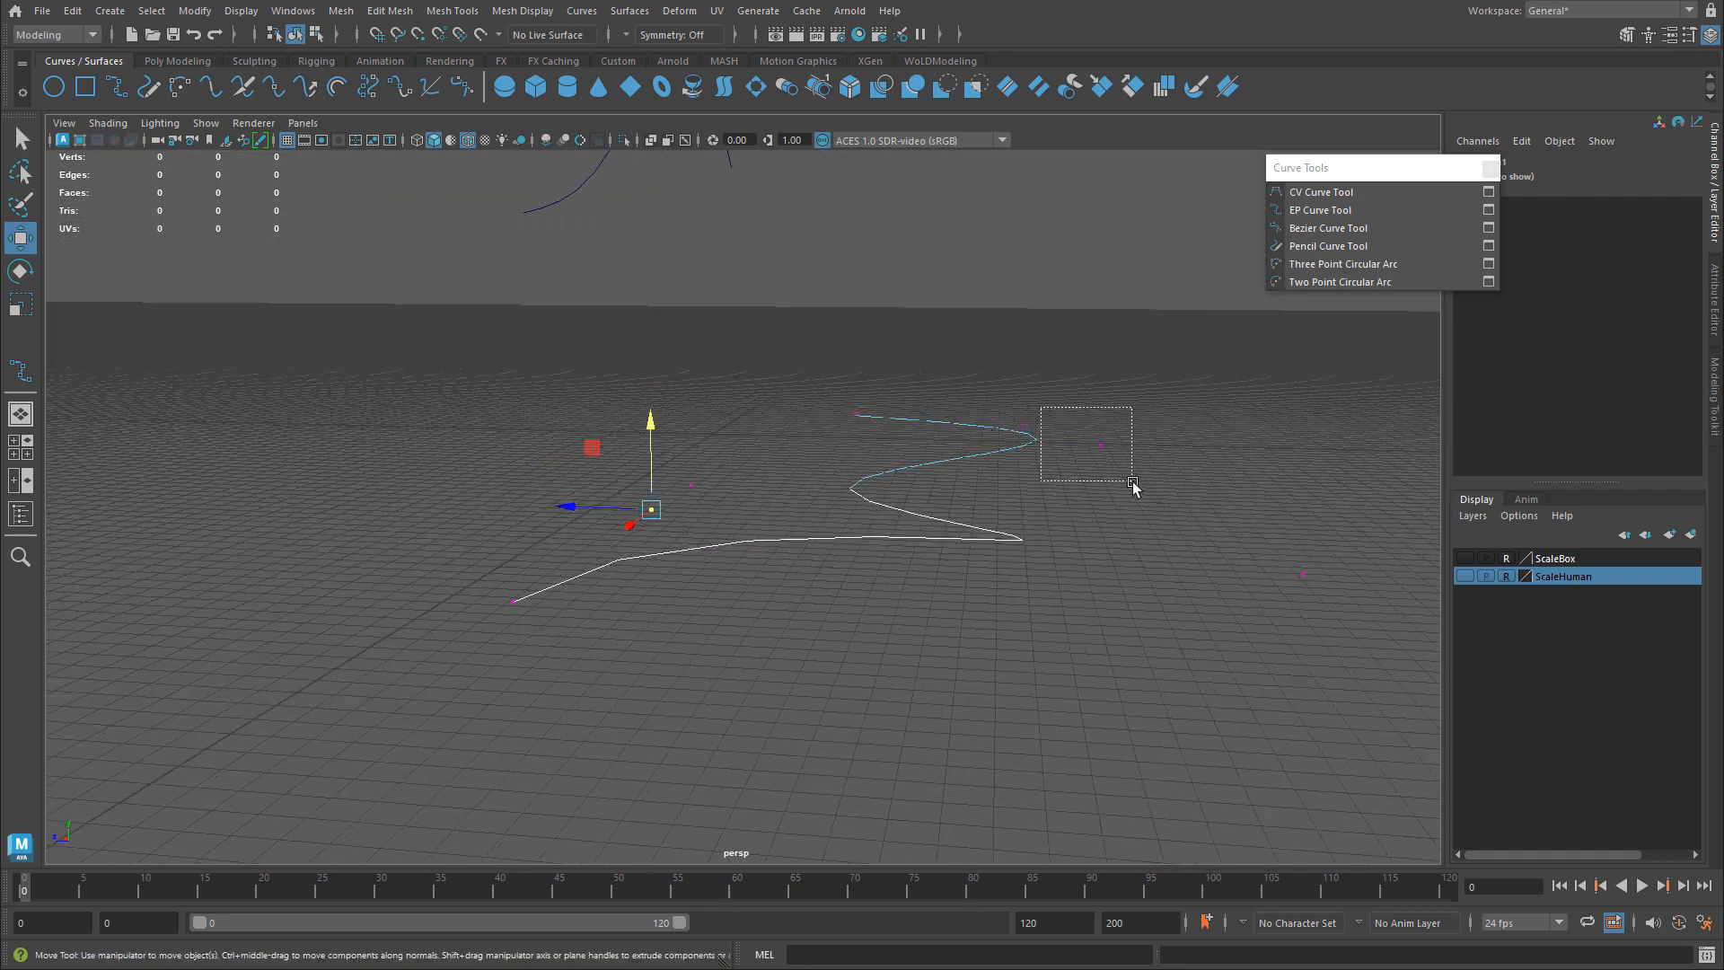
{"action": "left_click_drag", "start_coordinate": [1109, 375], "coordinate": [1109, 269]}
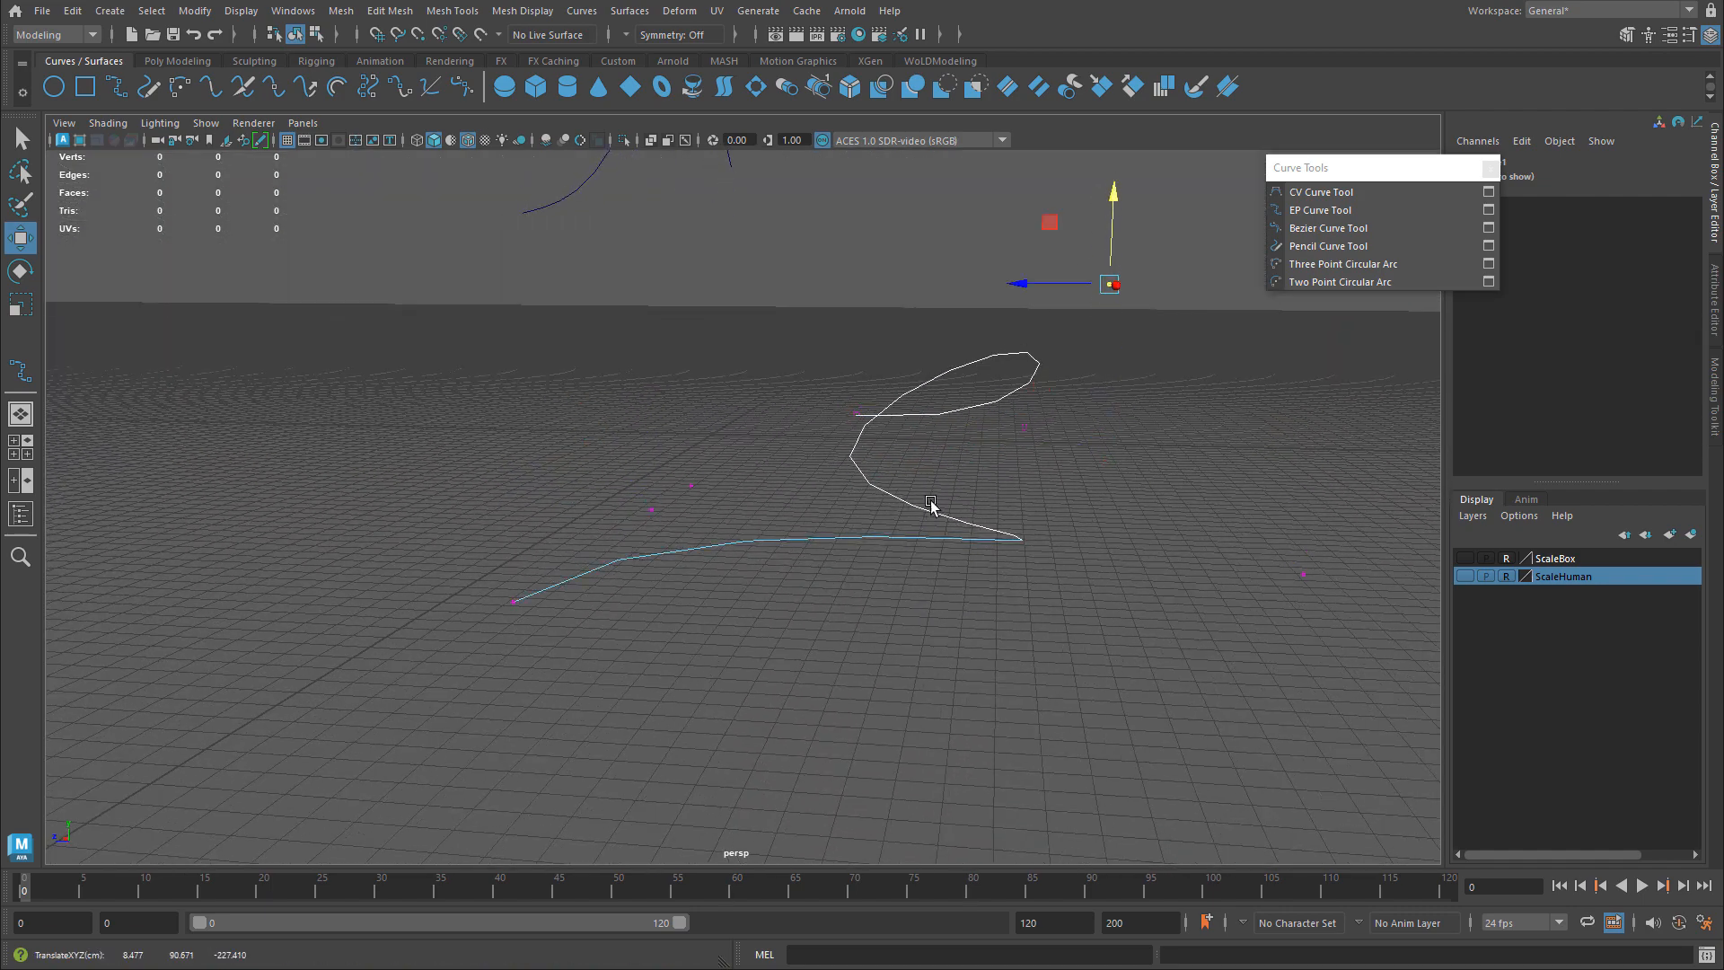
{"action": "left_click_drag", "start_coordinate": [1239, 553], "coordinate": [1373, 608]}
{"action": "right_click_drag", "start_coordinate": [1374, 608], "coordinate": [1055, 517], "text": "alt"}
{"action": "left_click_drag", "start_coordinate": [980, 456], "coordinate": [790, 507]}
{"action": "left_click_drag", "start_coordinate": [750, 414], "coordinate": [747, 242]}
- Return the reshaped curve to object mode and move the front-view curve back along Z to about -565.9
{"action": "left_click_drag", "start_coordinate": [681, 358], "coordinate": [444, 416], "text": "alt"}
{"action": "right_click_drag", "start_coordinate": [860, 417], "coordinate": [897, 378]}
{"action": "left_click_drag", "start_coordinate": [886, 393], "coordinate": [796, 570]}
{"action": "left_click_drag", "start_coordinate": [890, 536], "coordinate": [974, 395], "text": "alt"}
{"action": "left_click_drag", "start_coordinate": [524, 254], "coordinate": [621, 332]}
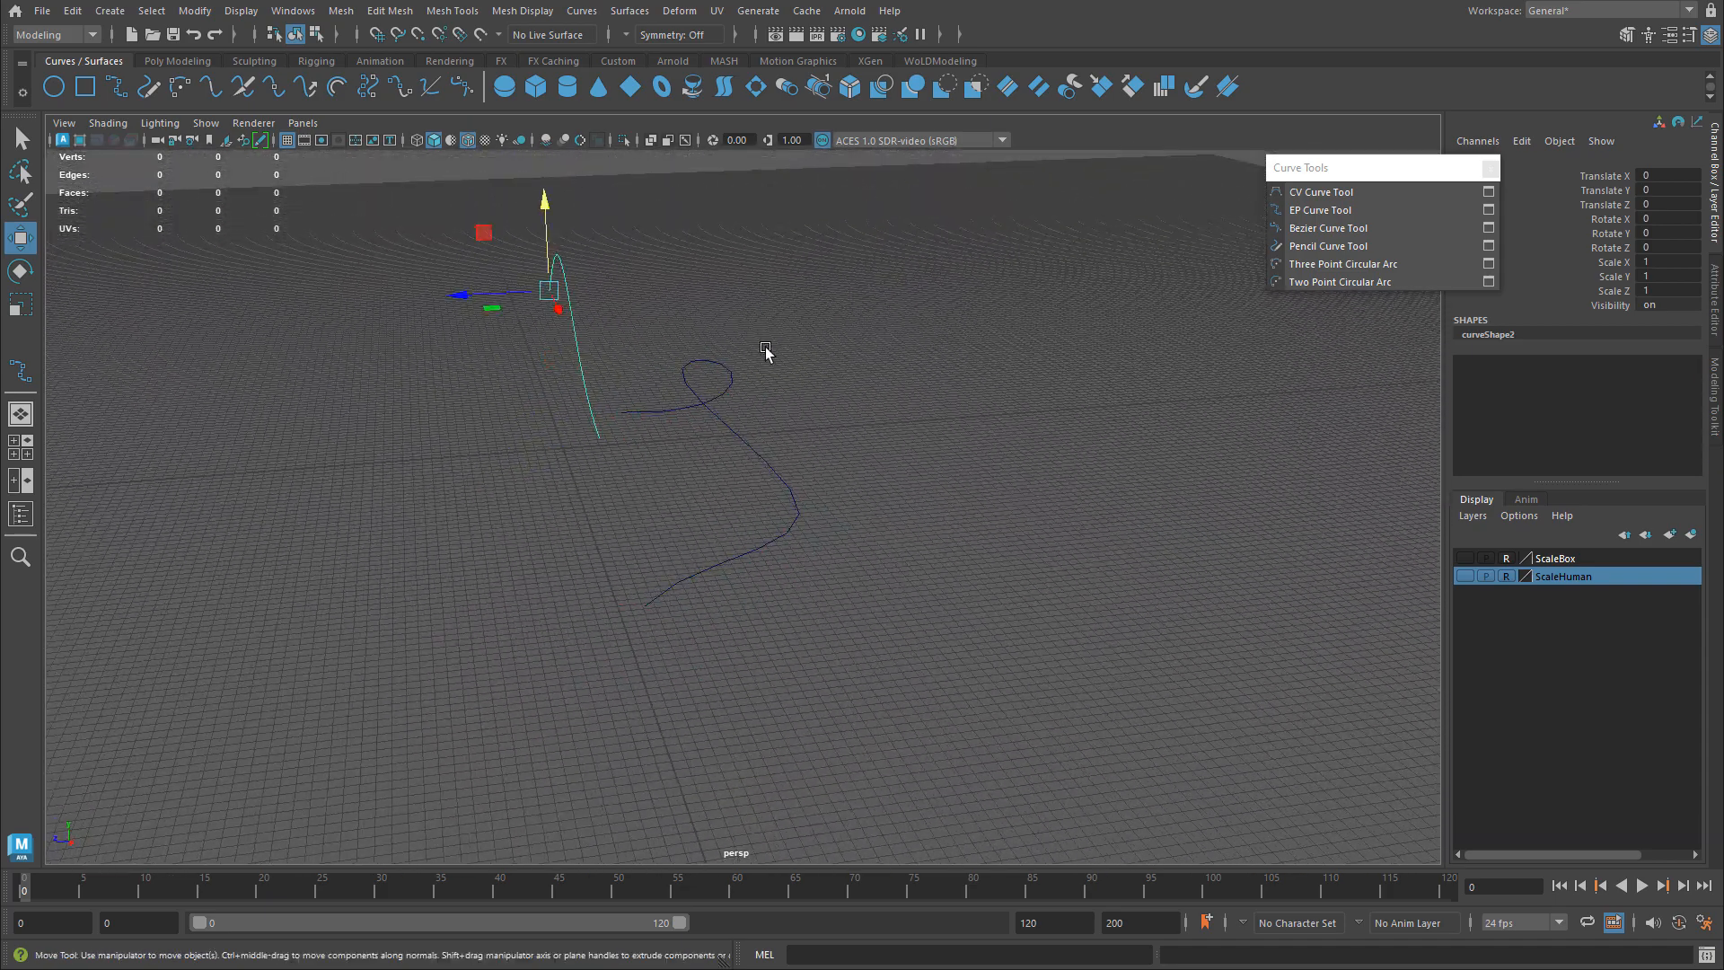
{"action": "left_click_drag", "start_coordinate": [515, 293], "coordinate": [1005, 280]}
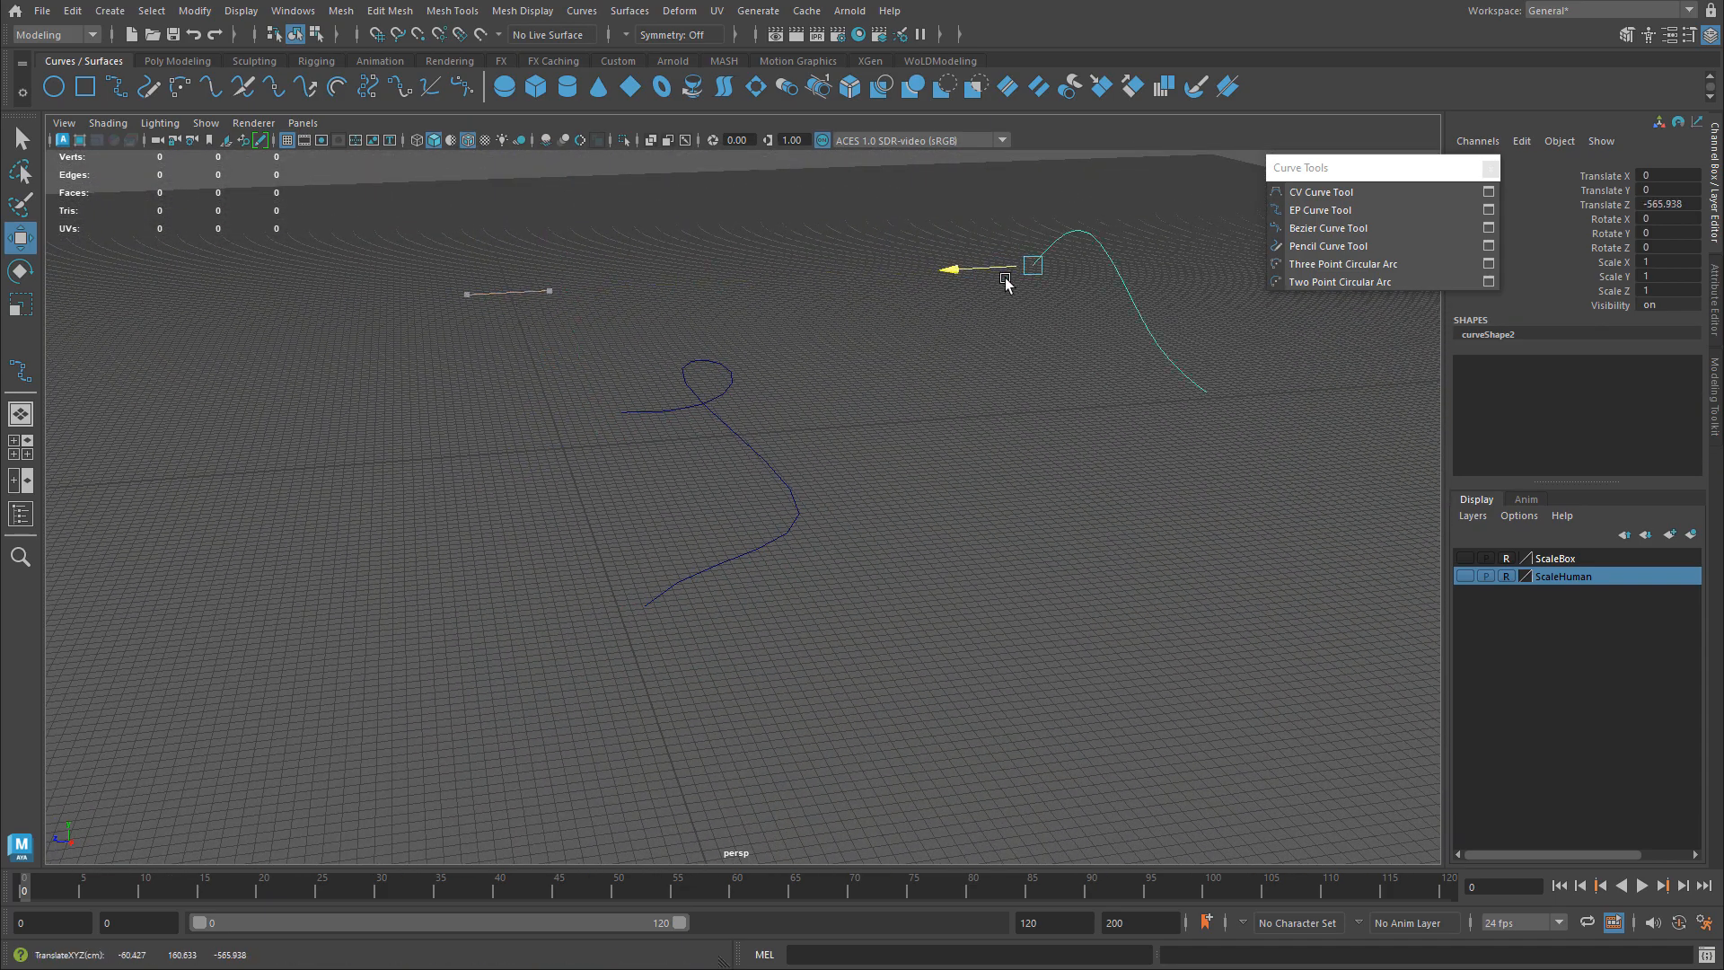
- Select the reshaped curve and examine its bends from several angles
{"action": "left_click_drag", "start_coordinate": [662, 365], "coordinate": [712, 434], "text": "alt"}
{"action": "left_click", "coordinate": [1062, 473]}
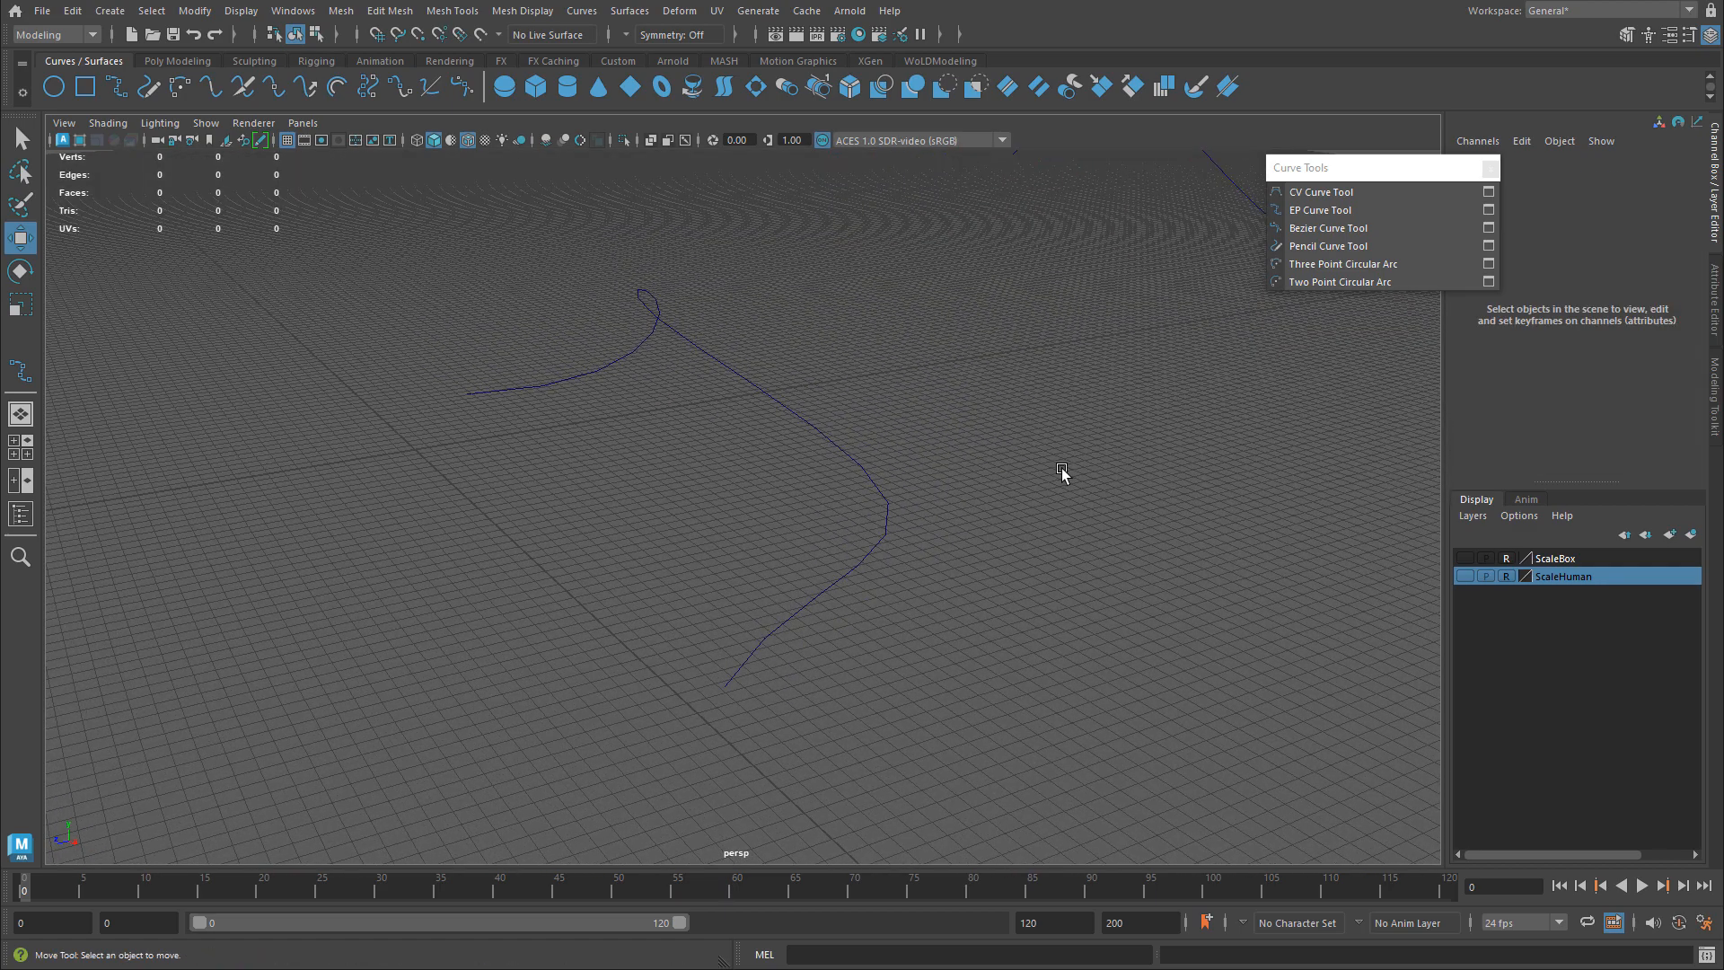
{"action": "left_click_drag", "start_coordinate": [496, 436], "coordinate": [525, 401], "text": "alt"}
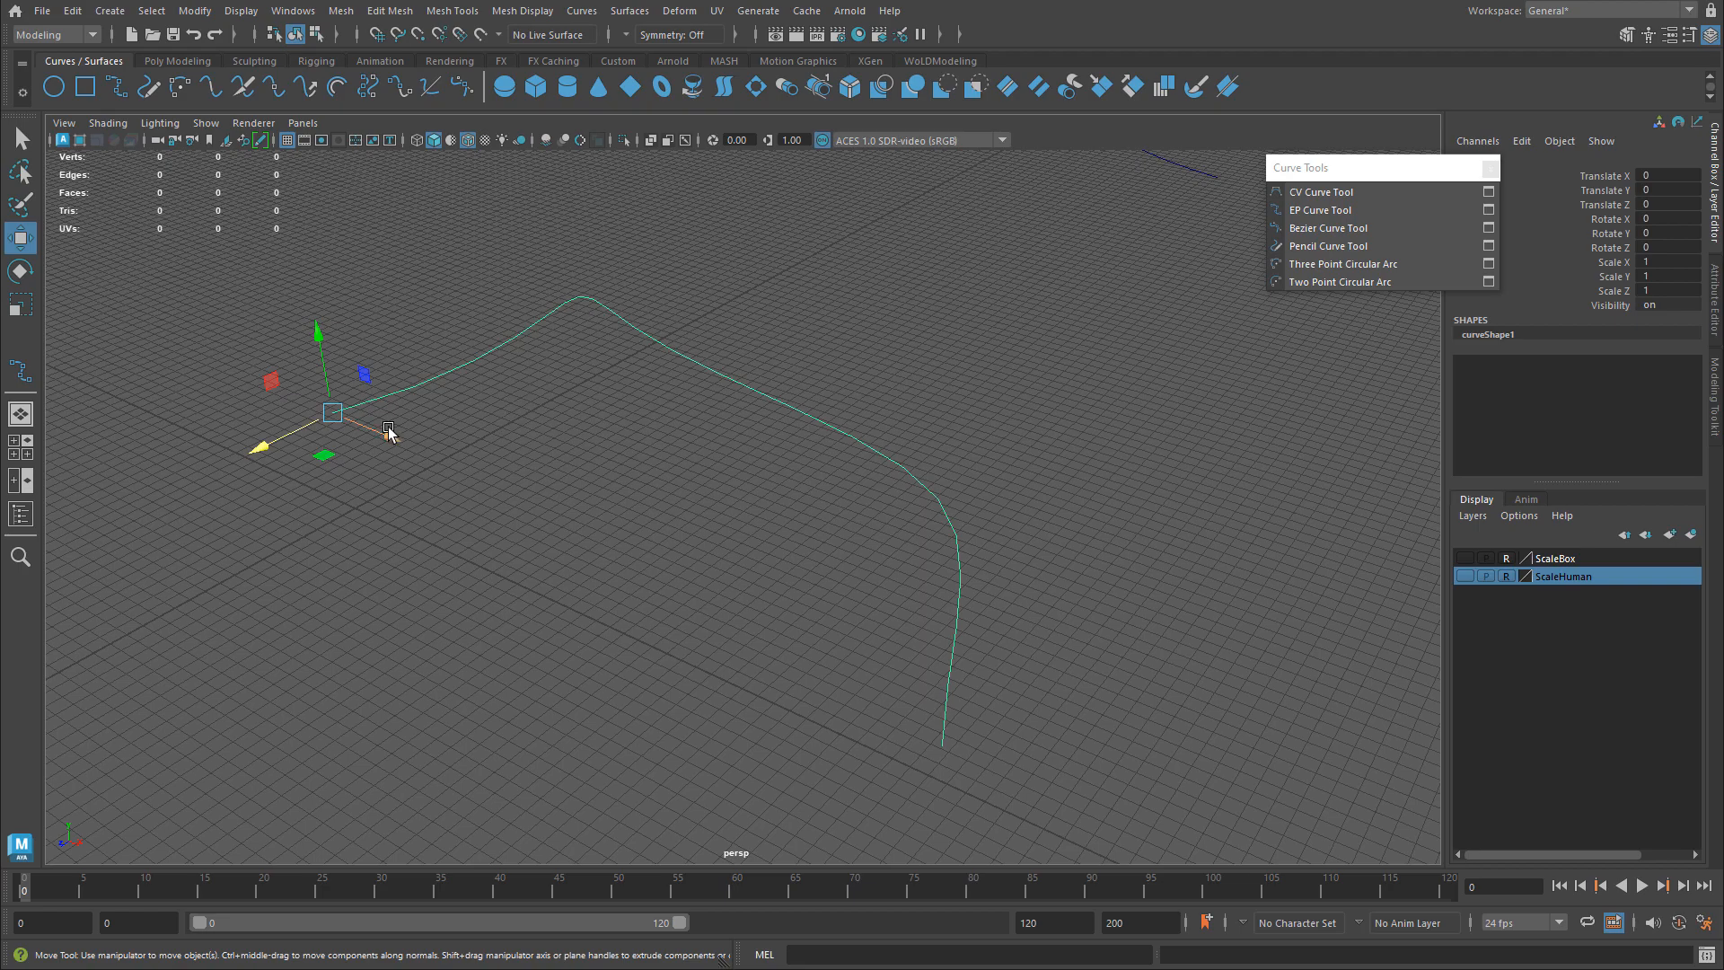
{"action": "left_click_drag", "start_coordinate": [923, 574], "coordinate": [815, 552], "text": "alt"}
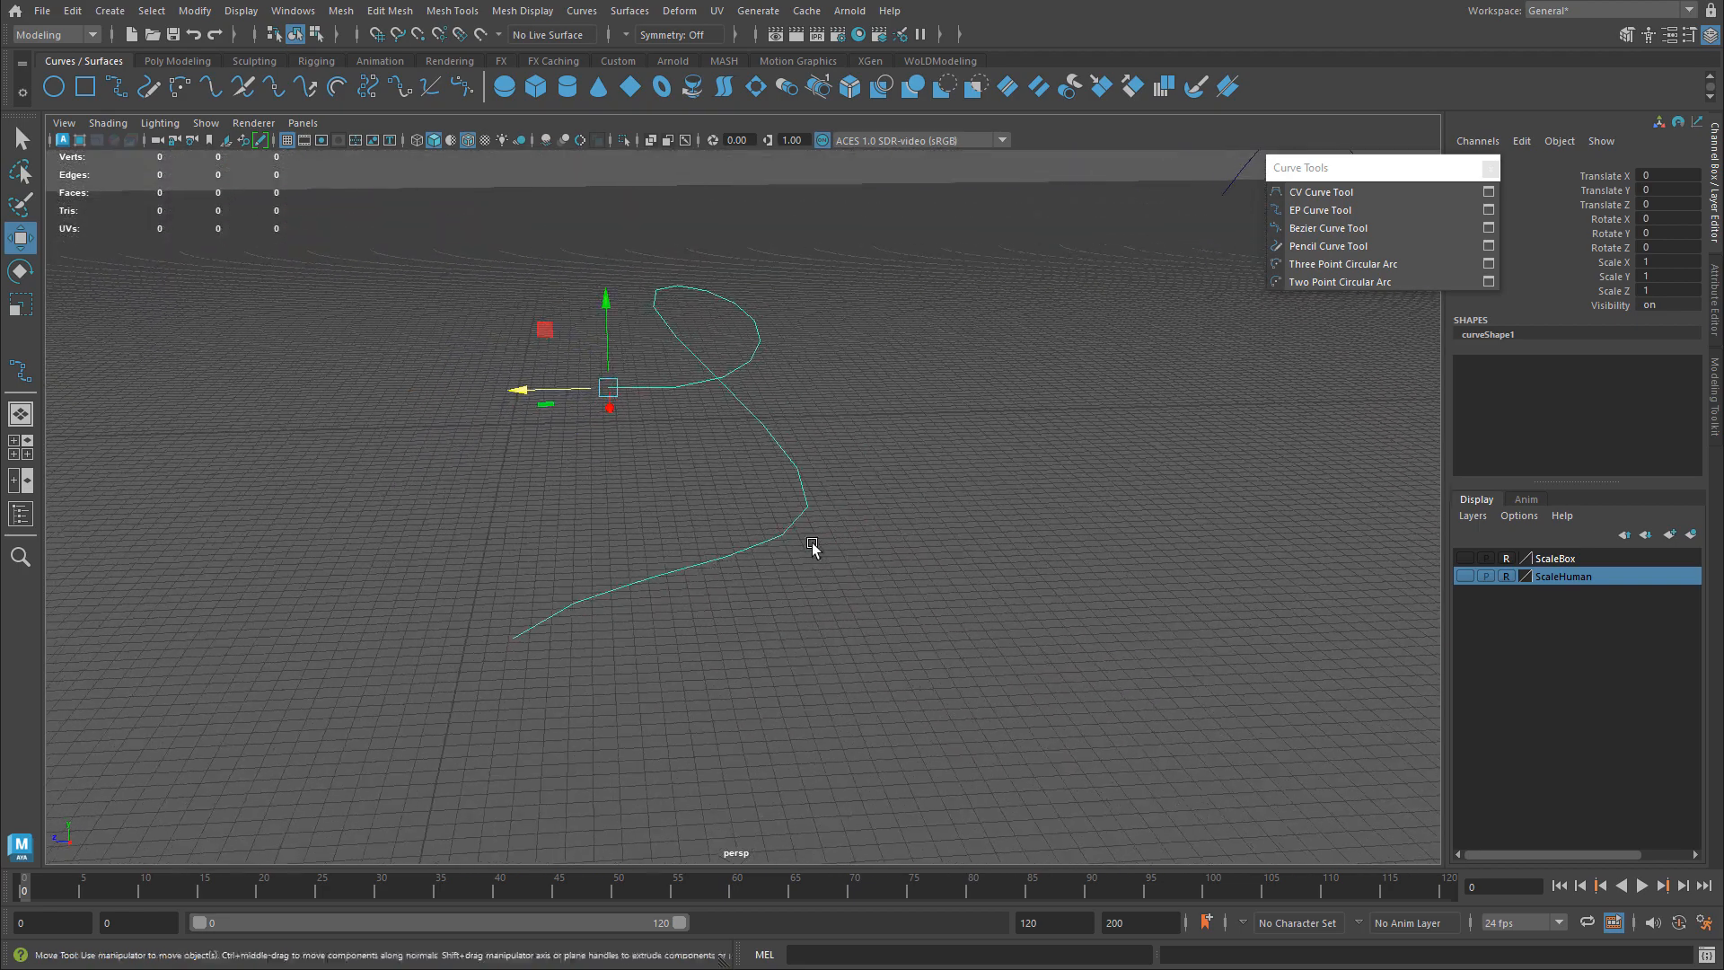
{"action": "left_click_drag", "start_coordinate": [522, 501], "coordinate": [679, 521], "text": "alt"}
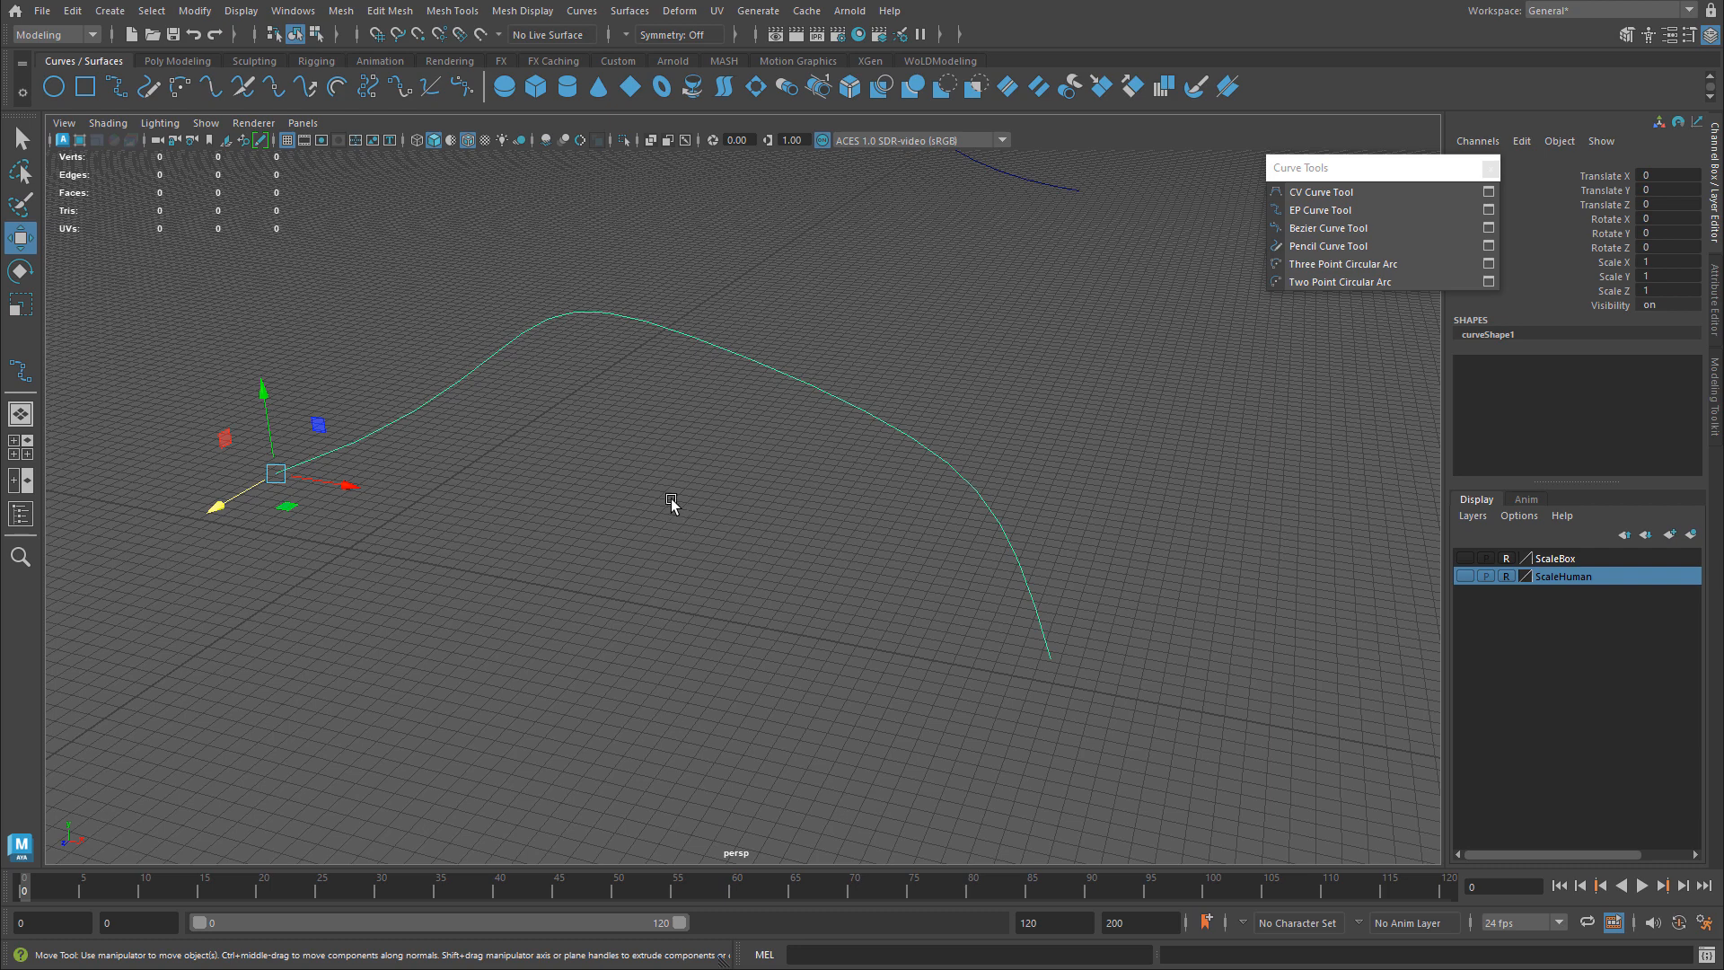
- Set the EP Curve Tool's curve degree to 1 Linear
{"action": "left_click", "coordinate": [1488, 209]}
{"action": "left_click_drag", "start_coordinate": [1256, 148], "coordinate": [1480, 171]}
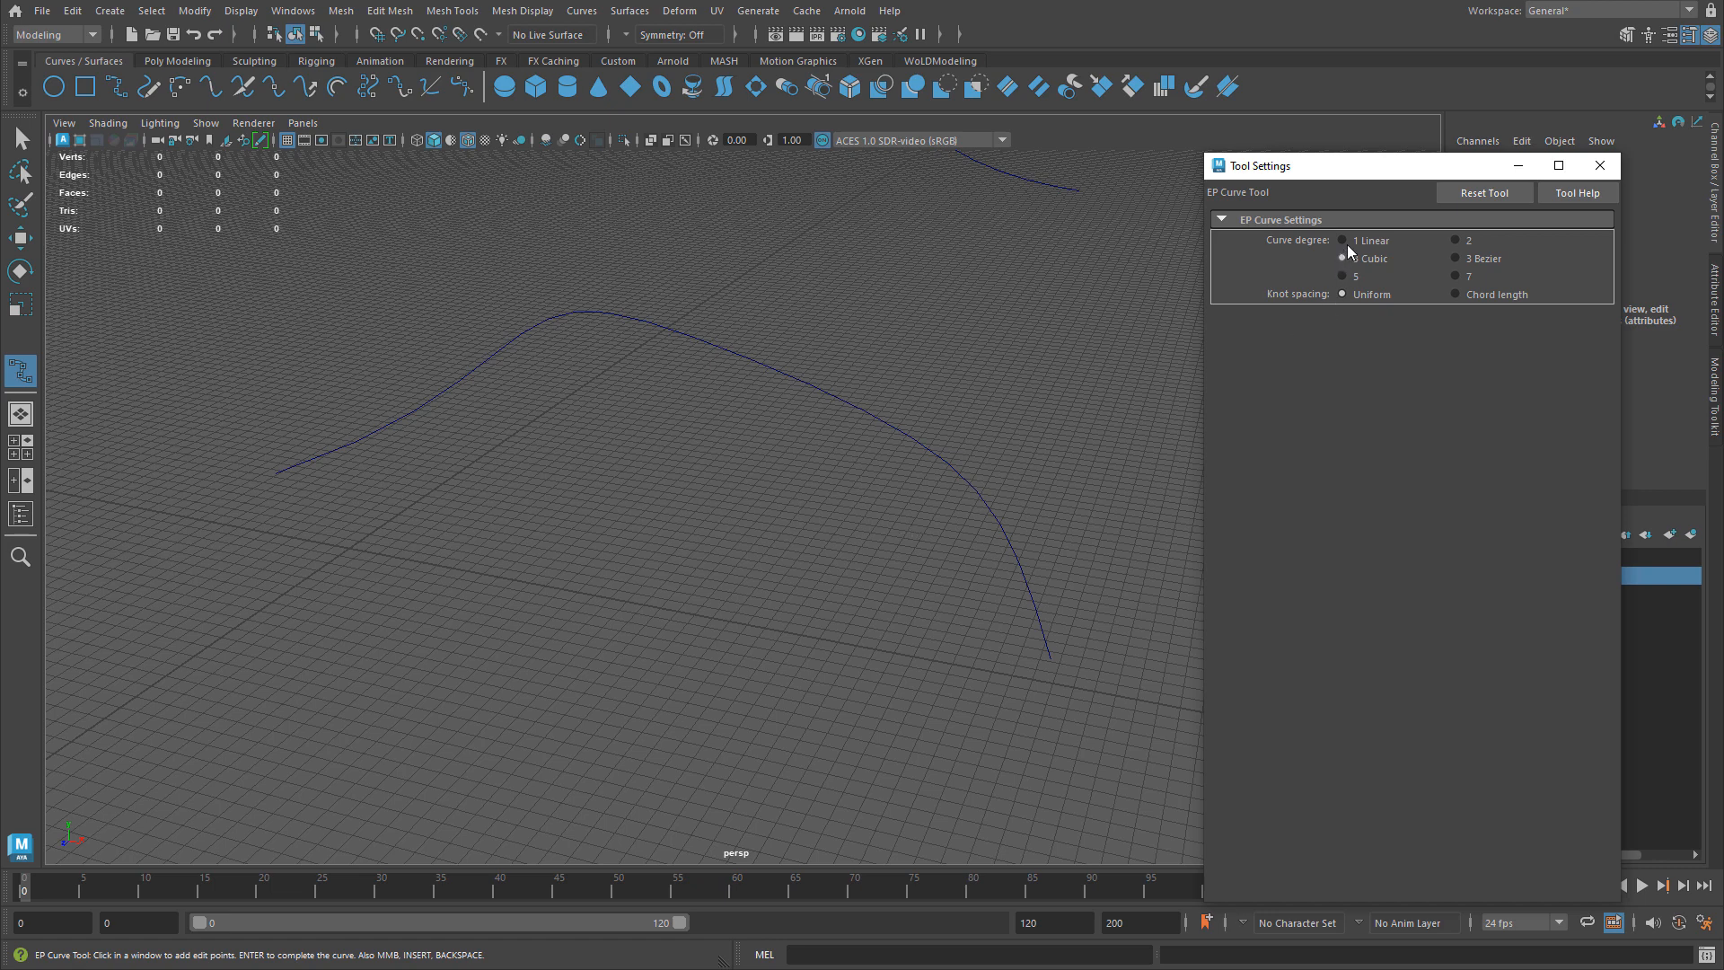
{"action": "middle_click_drag", "start_coordinate": [1018, 411], "coordinate": [484, 377], "text": "alt"}
{"action": "left_click_drag", "start_coordinate": [727, 395], "coordinate": [823, 469], "text": "alt"}
{"action": "middle_click_drag", "start_coordinate": [824, 469], "coordinate": [542, 457], "text": "alt"}
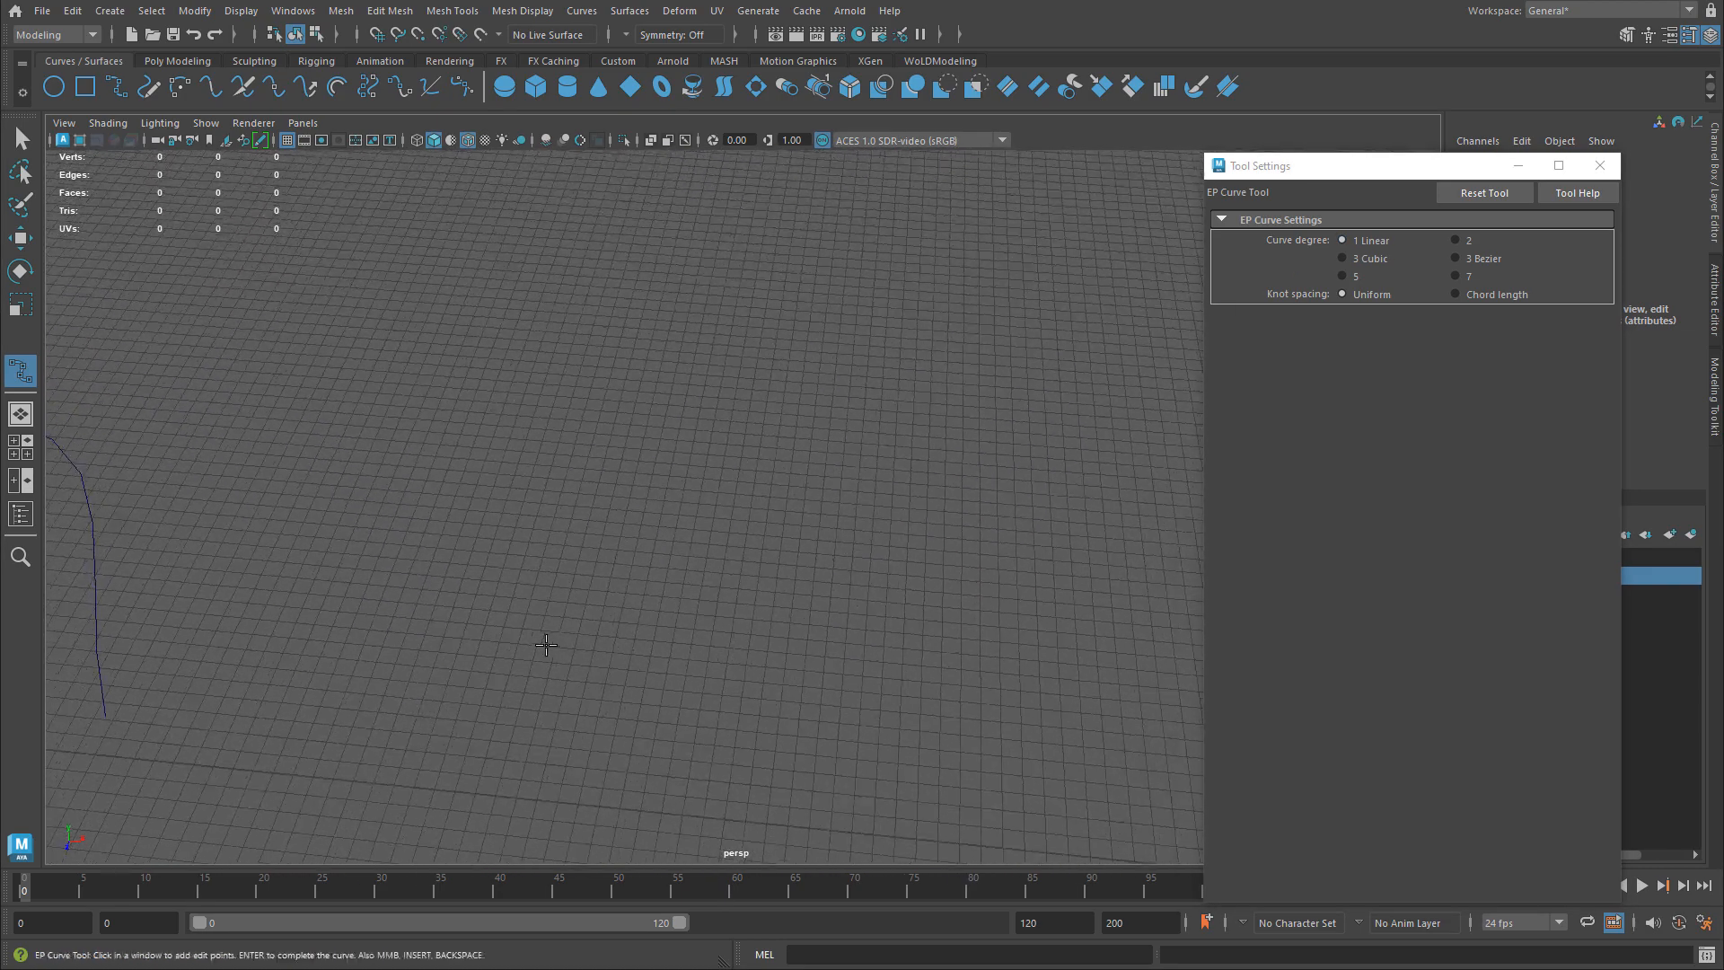
{"action": "left_click_drag", "start_coordinate": [535, 646], "coordinate": [598, 639], "text": "alt"}
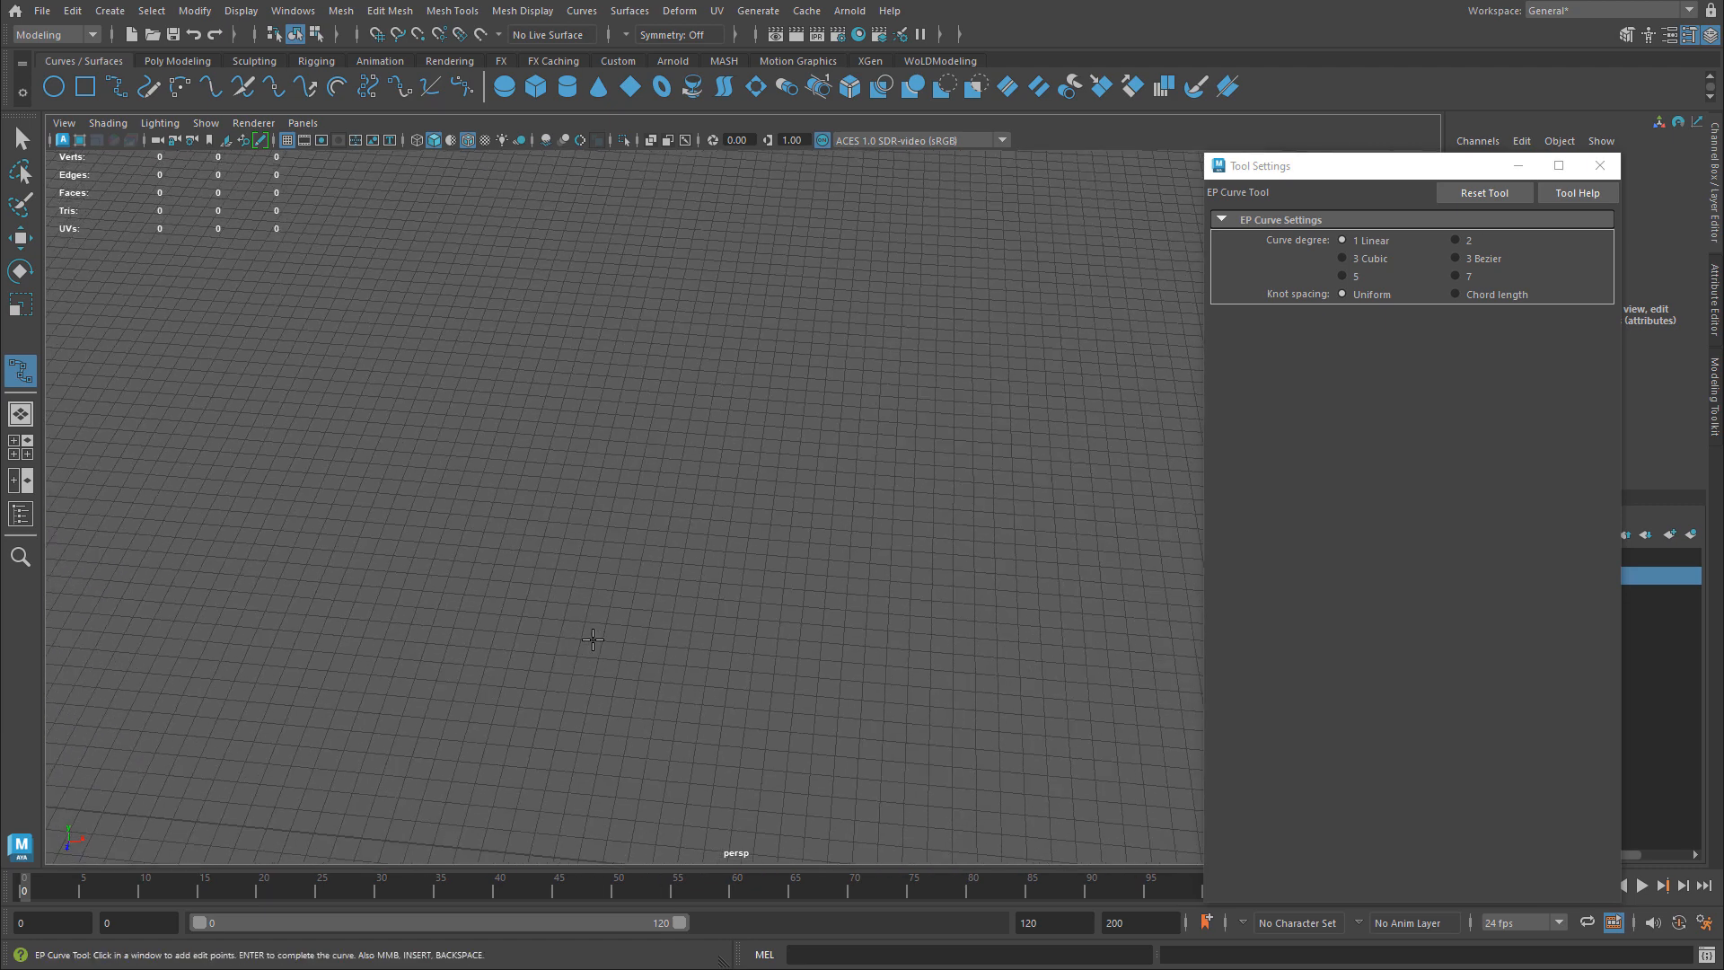
- Draw a six-point linear EP curve snapped to grid points on an empty area of the grid, and close the tool settings
{"action": "key", "text": "x"}
{"action": "left_click", "coordinate": [602, 625]}
{"action": "left_click_drag", "start_coordinate": [602, 630], "coordinate": [598, 657]}
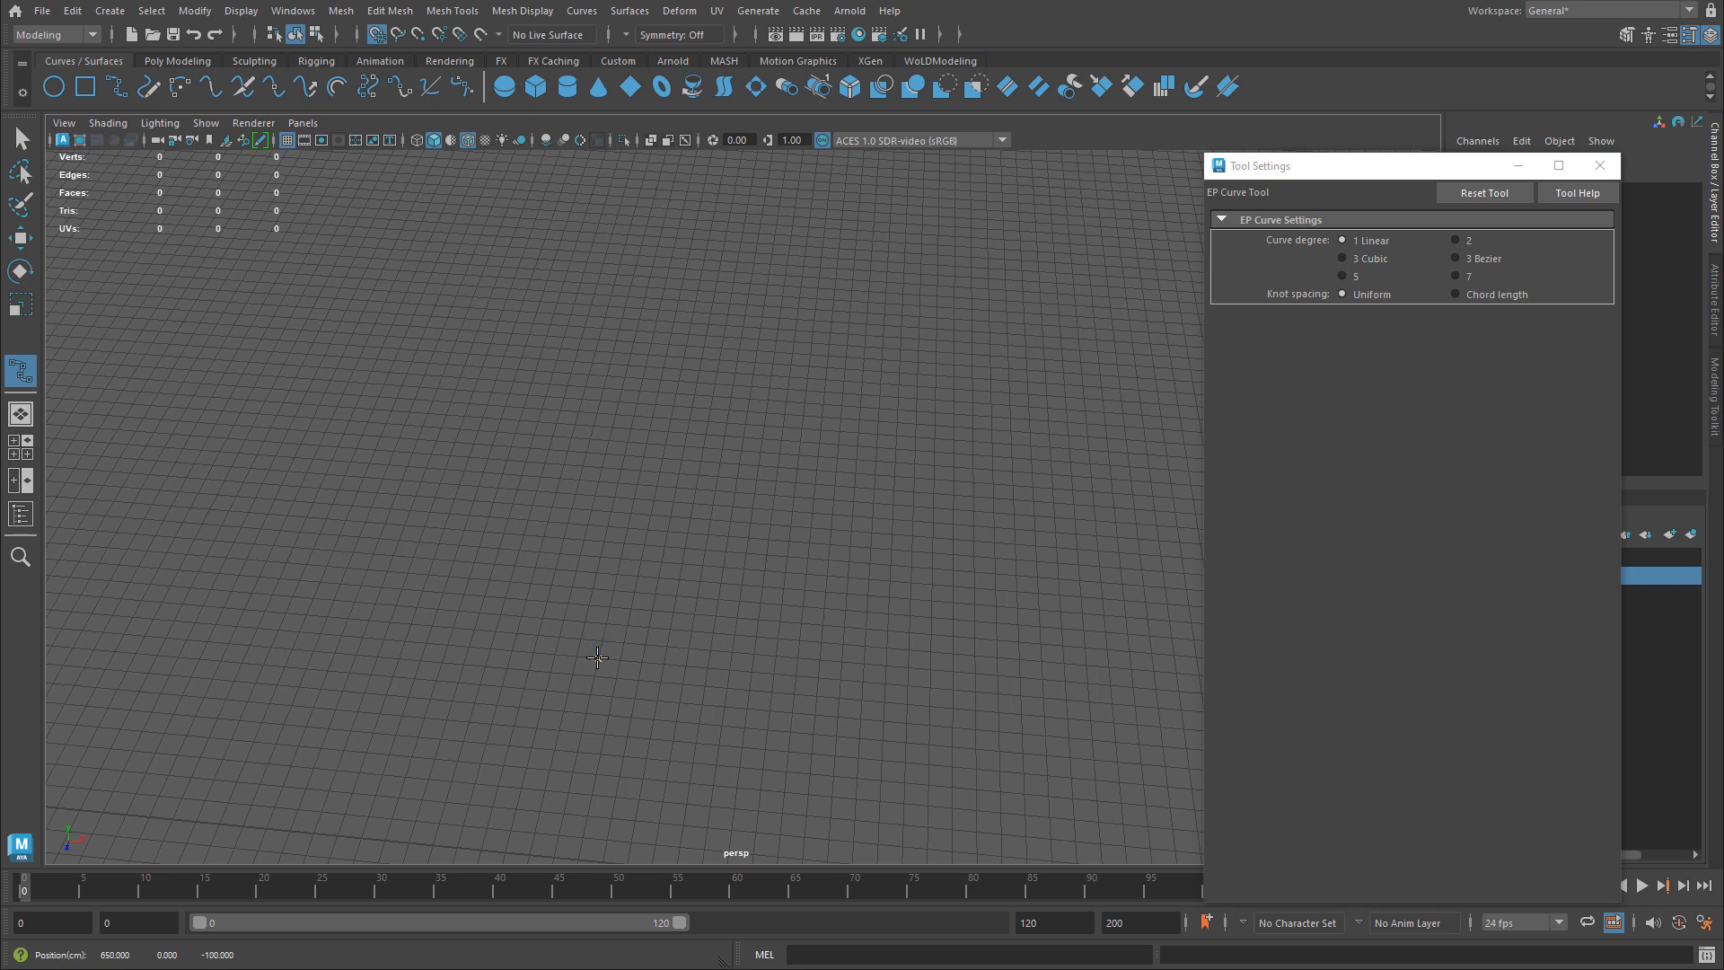
{"action": "left_click", "coordinate": [645, 428]}
{"action": "left_click", "coordinate": [785, 440]}
{"action": "left_click_drag", "start_coordinate": [790, 440], "coordinate": [798, 439]}
{"action": "left_click_drag", "start_coordinate": [842, 524], "coordinate": [889, 596]}
{"action": "left_click_drag", "start_coordinate": [1010, 613], "coordinate": [1038, 609]}
{"action": "left_click_drag", "start_coordinate": [1050, 503], "coordinate": [1032, 444]}
{"action": "left_click_drag", "start_coordinate": [1008, 416], "coordinate": [850, 437], "text": "alt"}
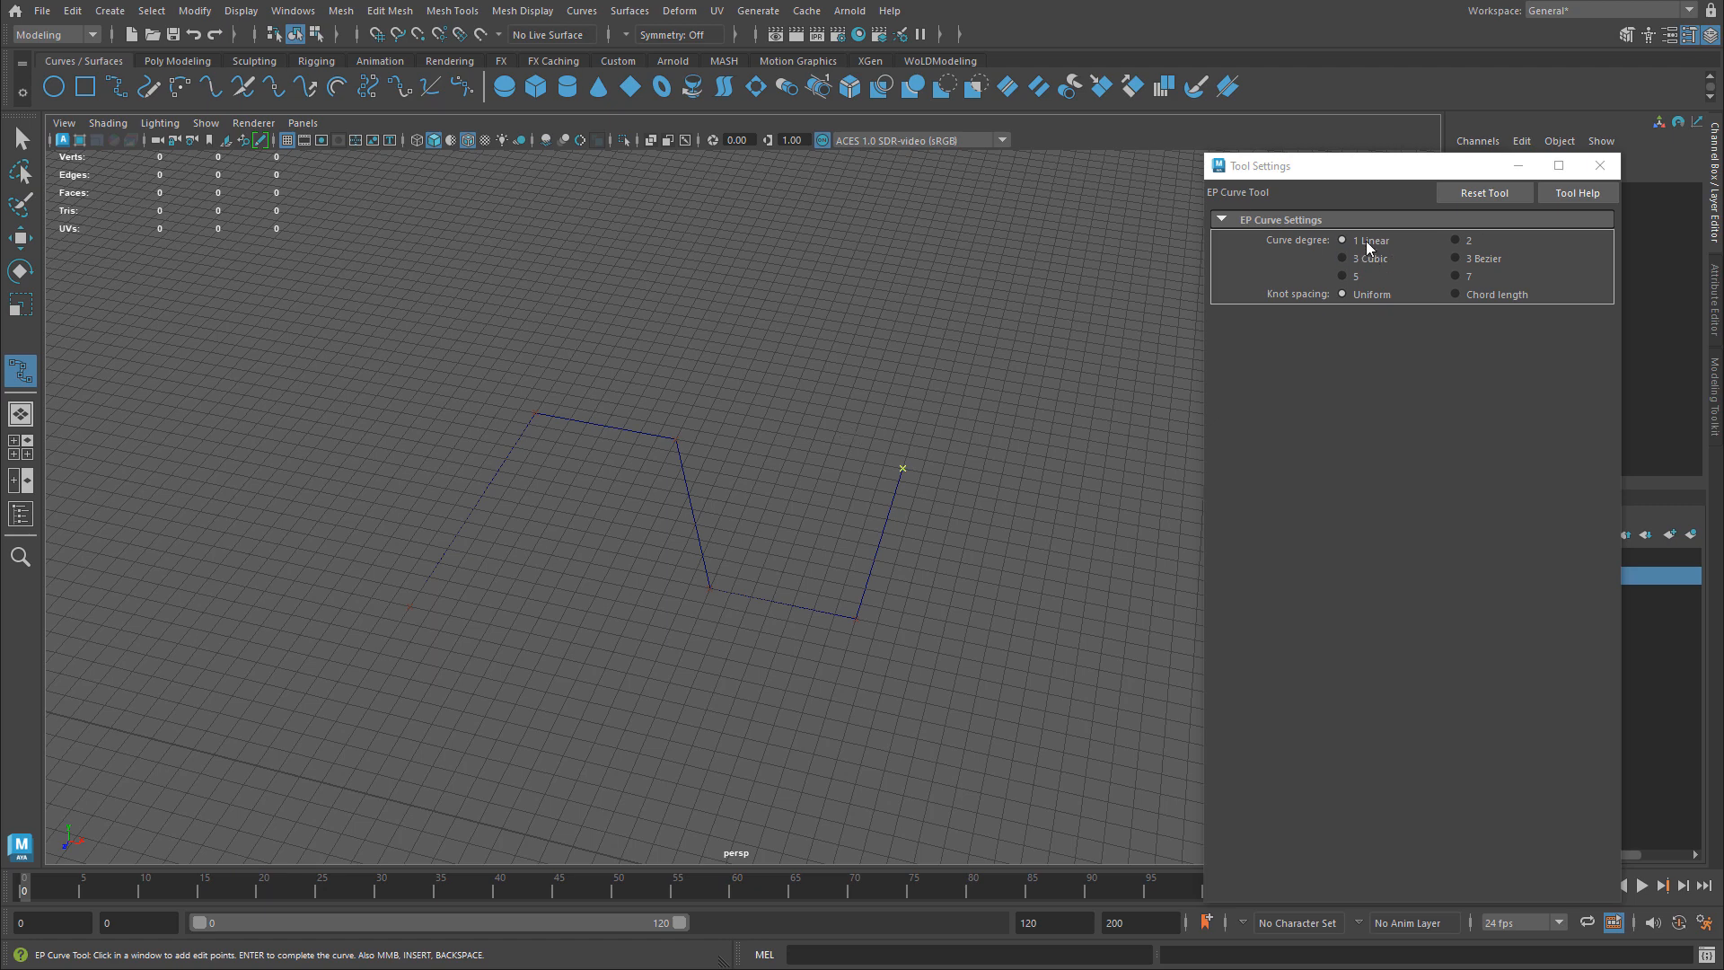
{"action": "key", "text": "Return"}
{"action": "key", "text": "w"}
{"action": "left_click_drag", "start_coordinate": [769, 503], "coordinate": [761, 613], "text": "alt"}
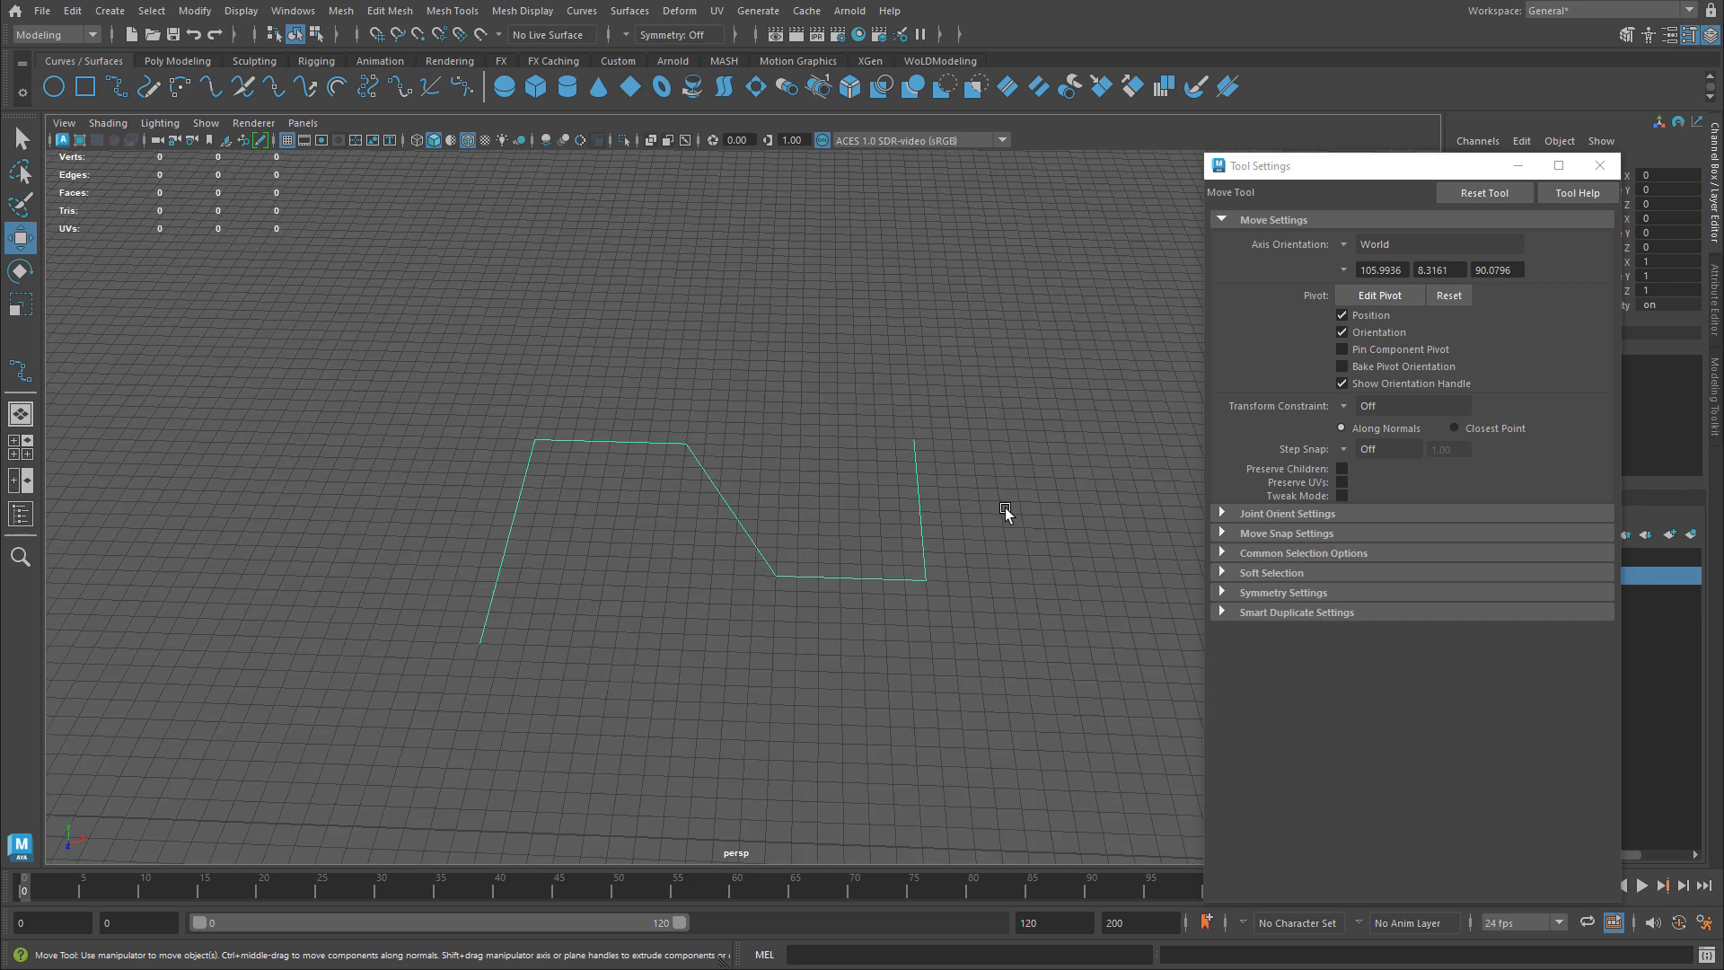
{"action": "left_click", "coordinate": [1599, 165]}
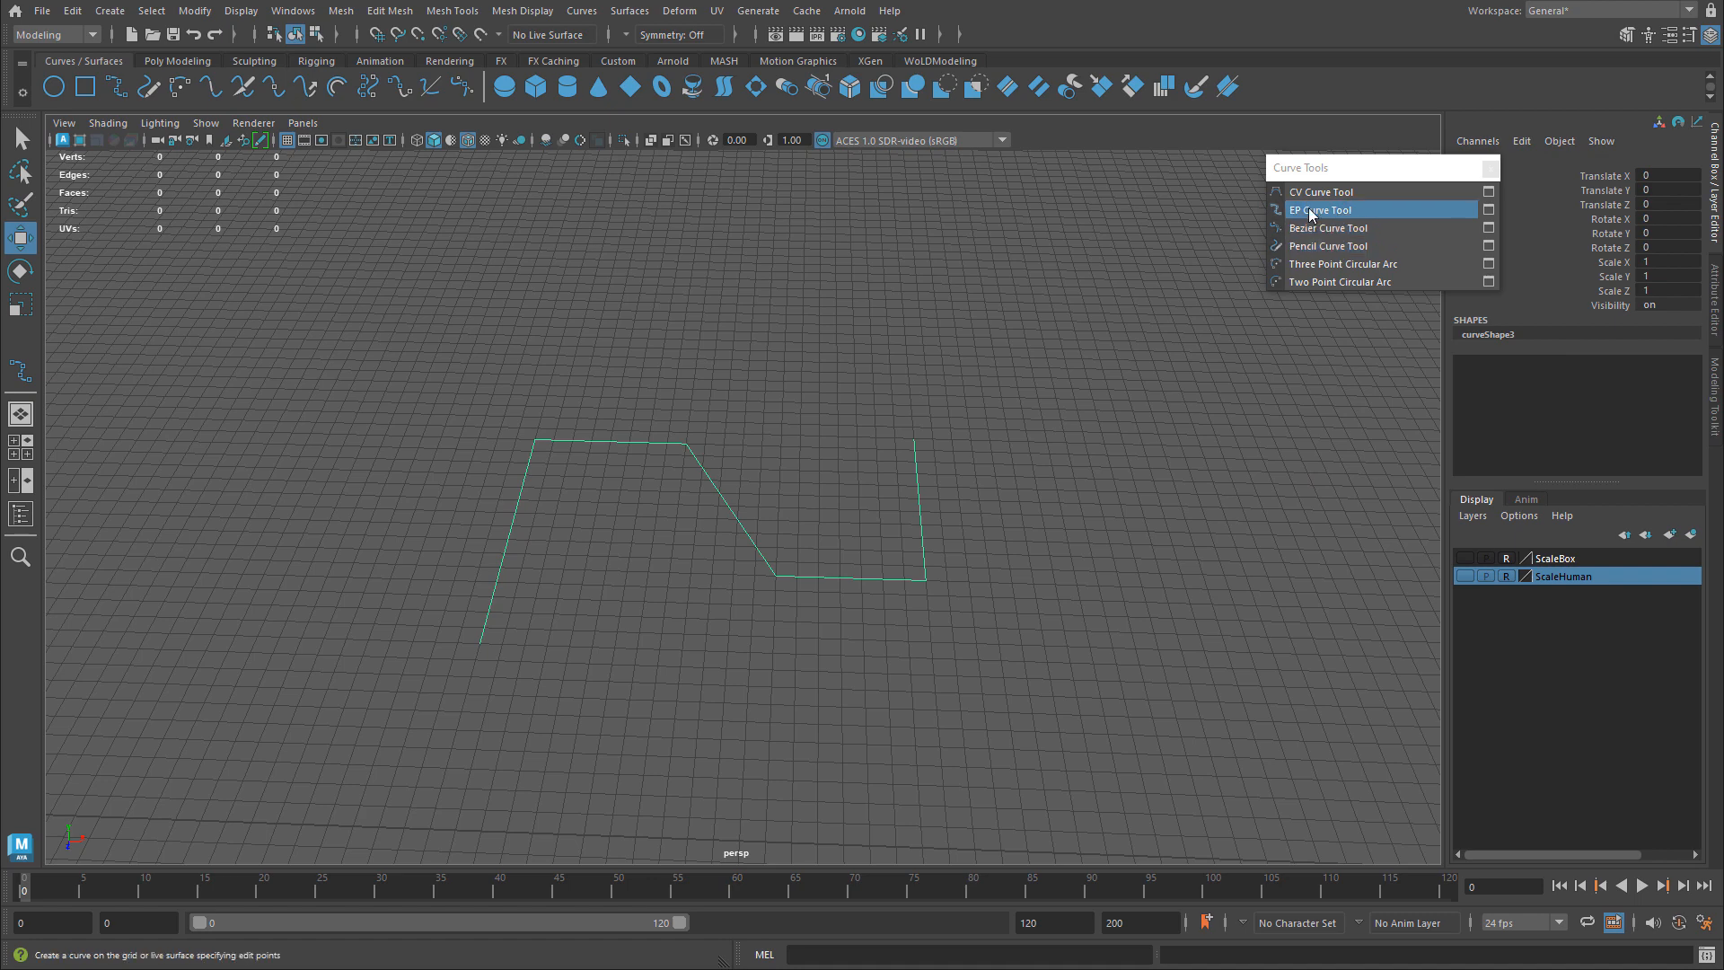
- Reopen the EP Curve Tool settings to review the curve degree options, and return to the Move tool
{"action": "left_click", "coordinate": [1489, 210]}
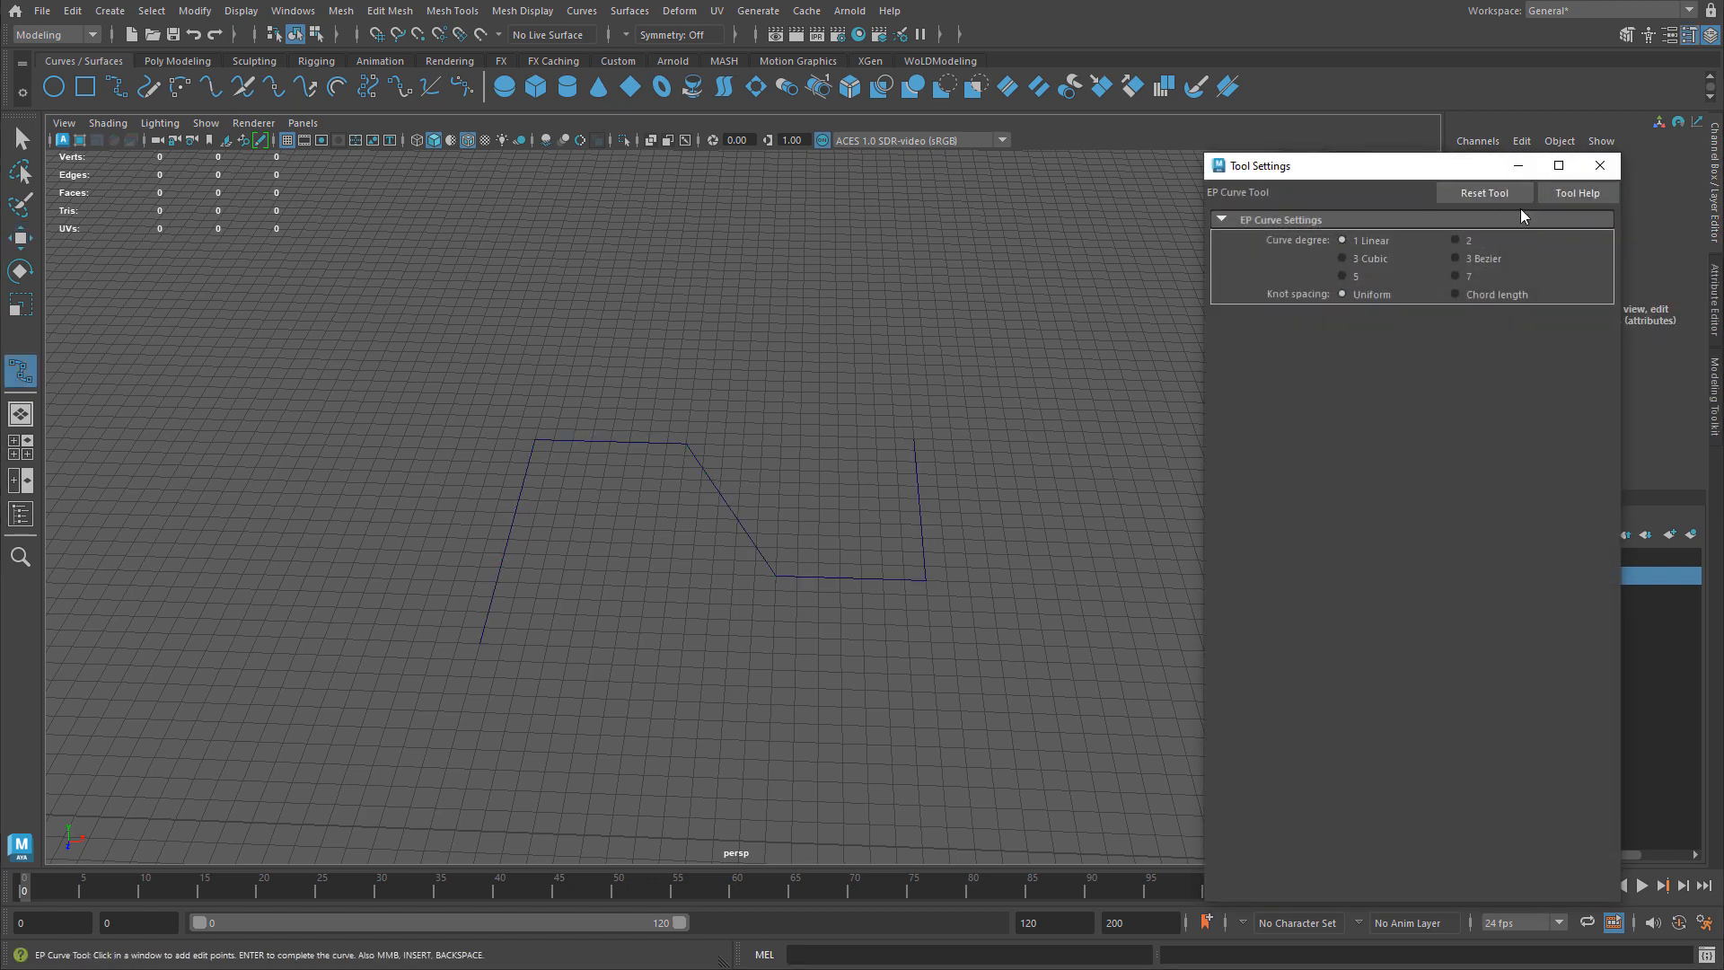
{"action": "left_click", "coordinate": [1600, 165]}
{"action": "key", "text": "w"}
{"action": "left_click_drag", "start_coordinate": [865, 541], "coordinate": [1128, 541], "text": "alt"}
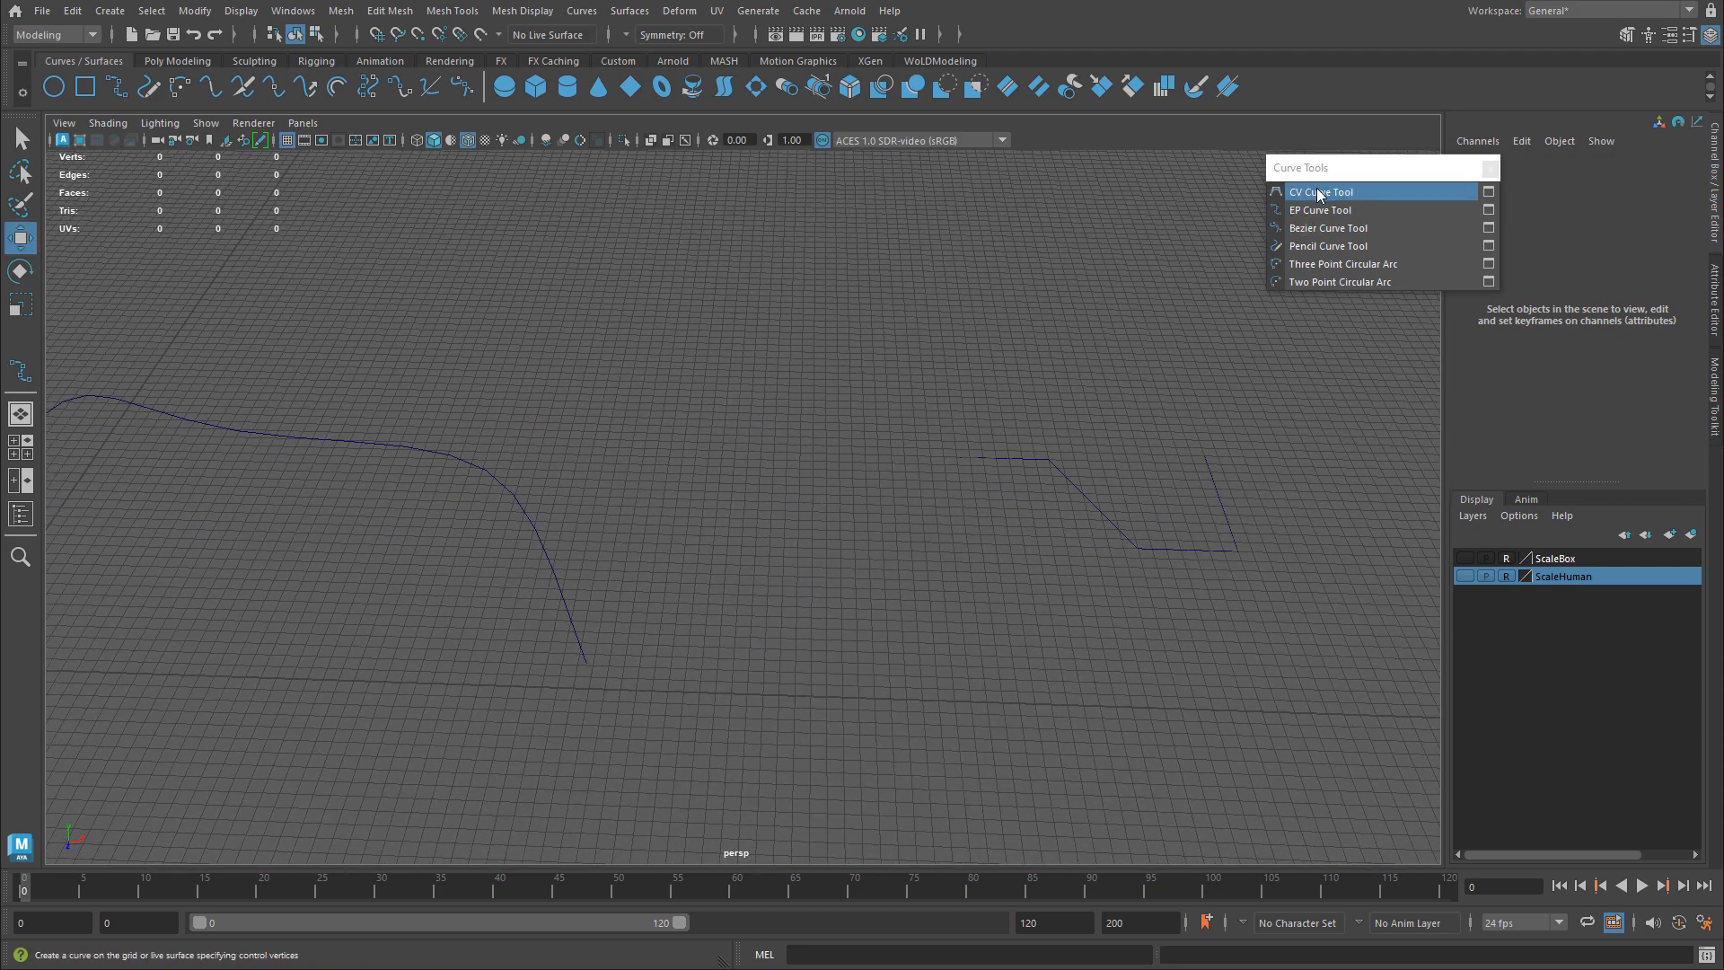
- Draw a freehand wavy curve with the Pencil Curve Tool across the grid between the existing curves
{"action": "middle_click_drag", "start_coordinate": [992, 477], "coordinate": [1095, 485], "text": "alt"}
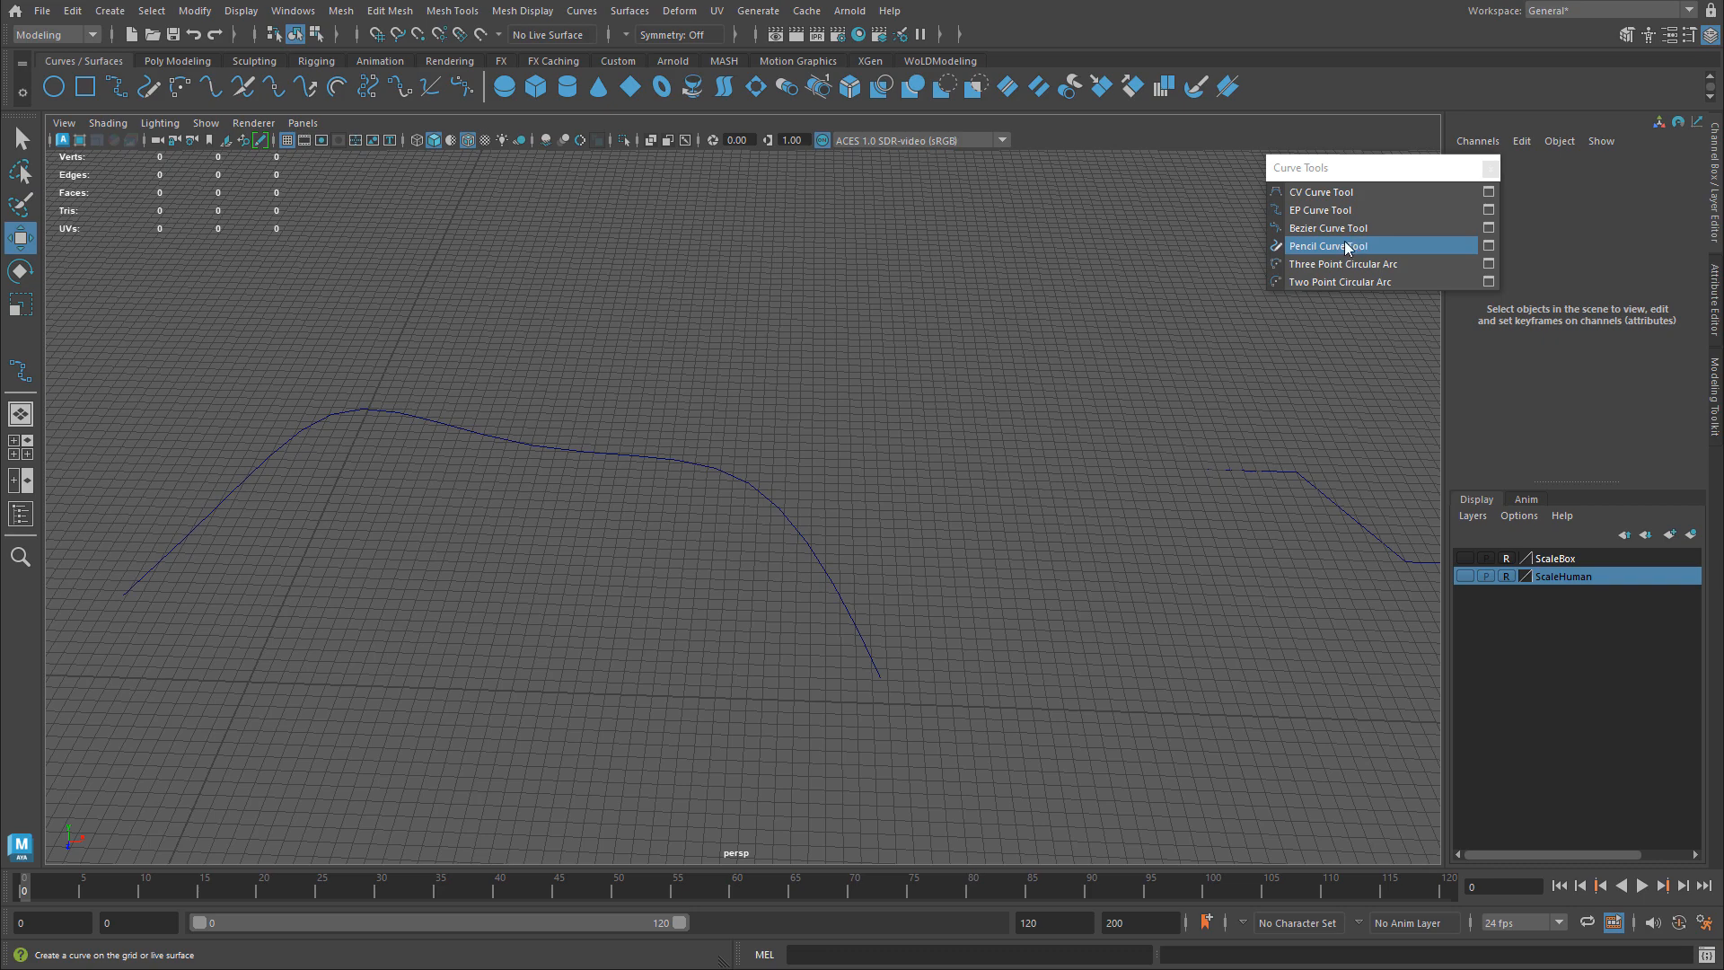
{"action": "left_click", "coordinate": [1313, 250]}
{"action": "mouse_move", "coordinate": [1112, 358]}
{"action": "middle_mouse_down", "text": "alt"}
{"action": "mouse_move", "coordinate": [844, 442]}
{"action": "mouse_move", "coordinate": [993, 566]}
{"action": "mouse_move", "coordinate": [426, 508]}
{"action": "middle_mouse_up", "text": "alt"}
{"action": "mouse_move", "coordinate": [409, 537]}
{"action": "left_mouse_down"}
{"action": "mouse_move", "coordinate": [443, 512]}
{"action": "mouse_move", "coordinate": [665, 577]}
{"action": "mouse_move", "coordinate": [909, 574]}
{"action": "mouse_move", "coordinate": [1131, 516]}
{"action": "left_mouse_up"}
{"action": "key", "text": "alt"}
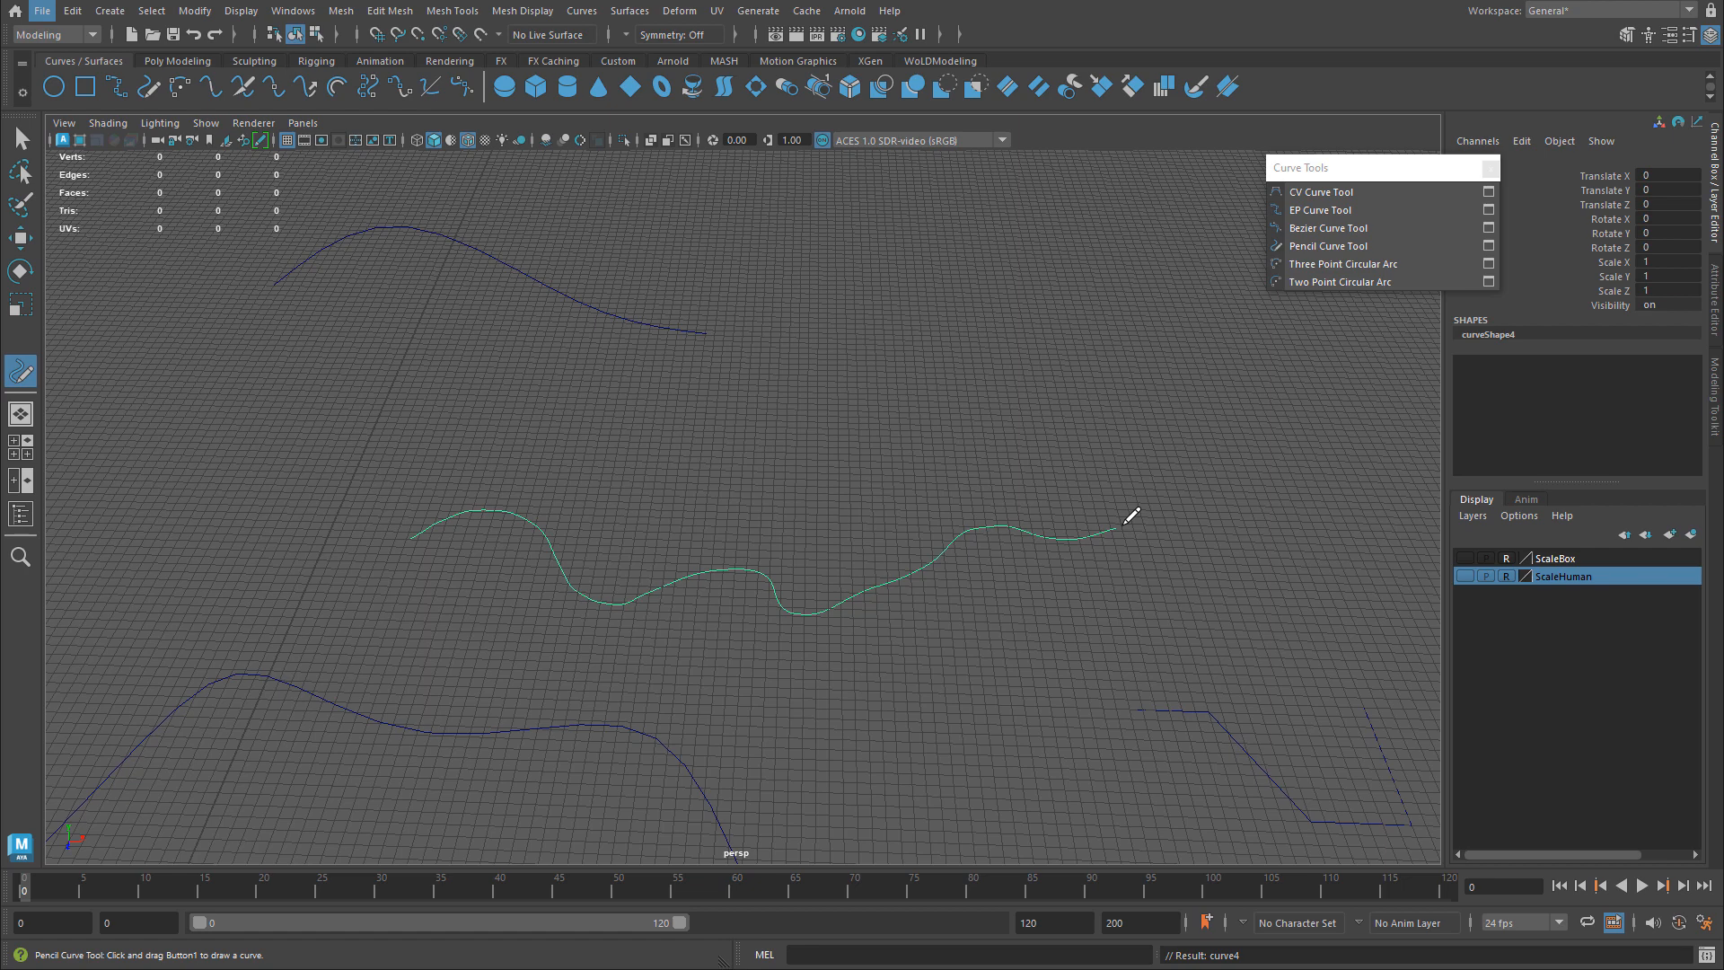
{"action": "key", "text": "w"}
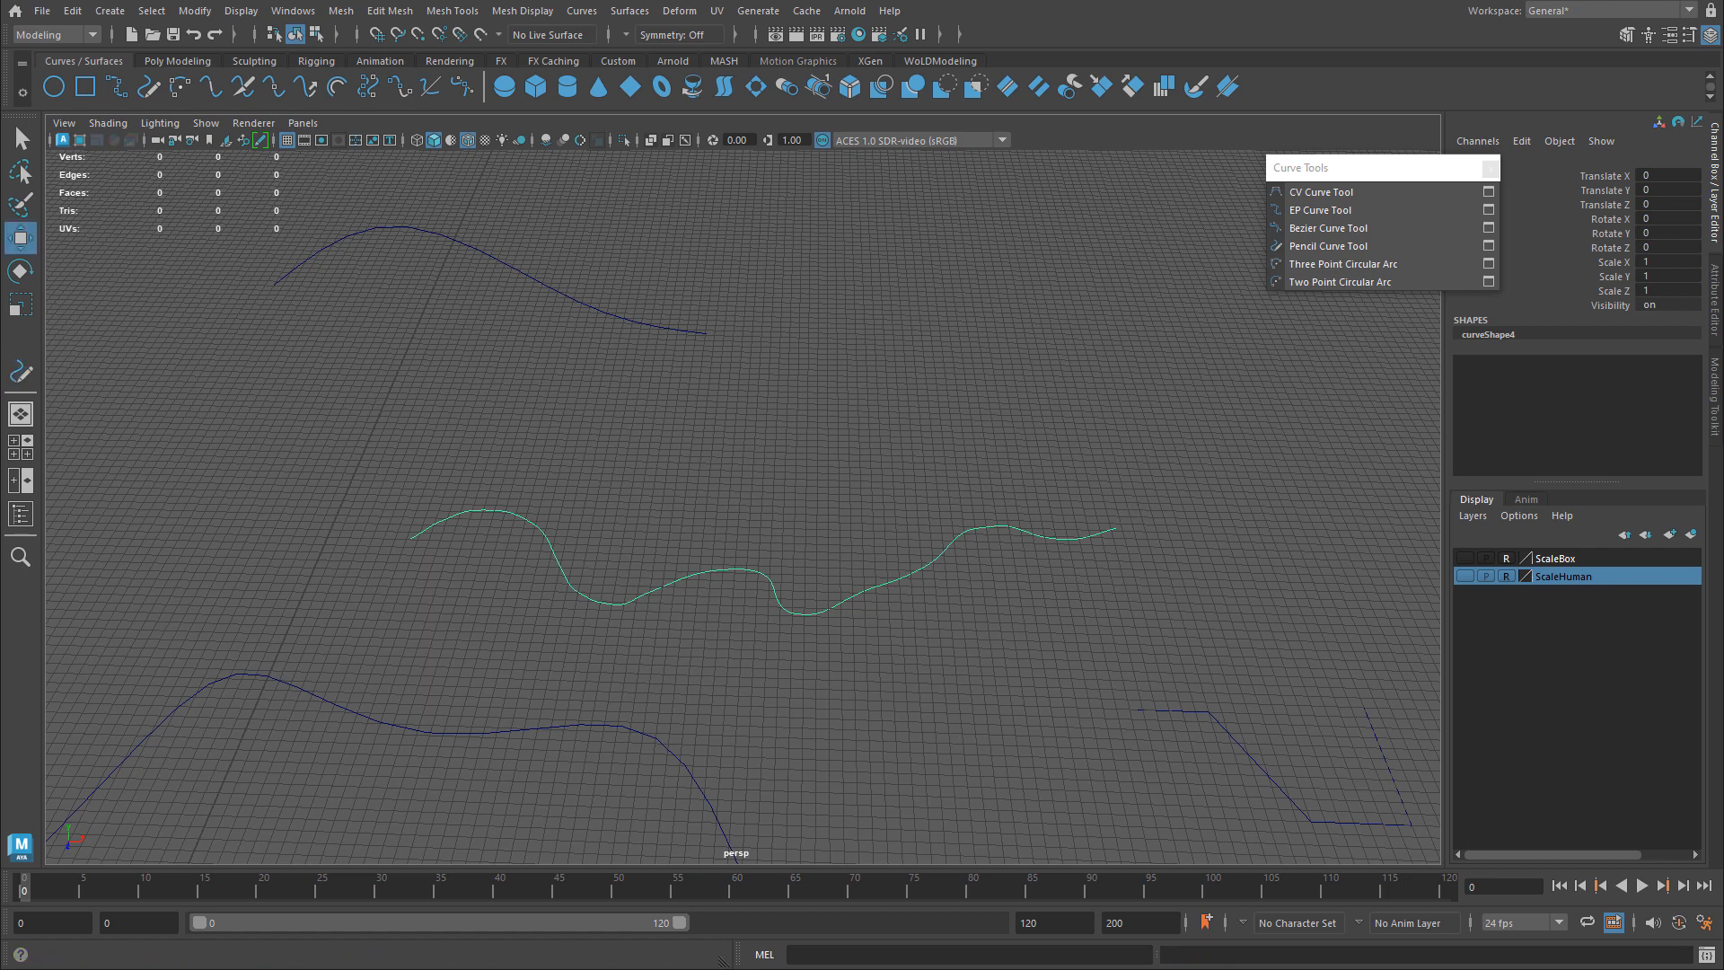
{"action": "left_click_drag", "start_coordinate": [1331, 167], "coordinate": [1322, 184]}
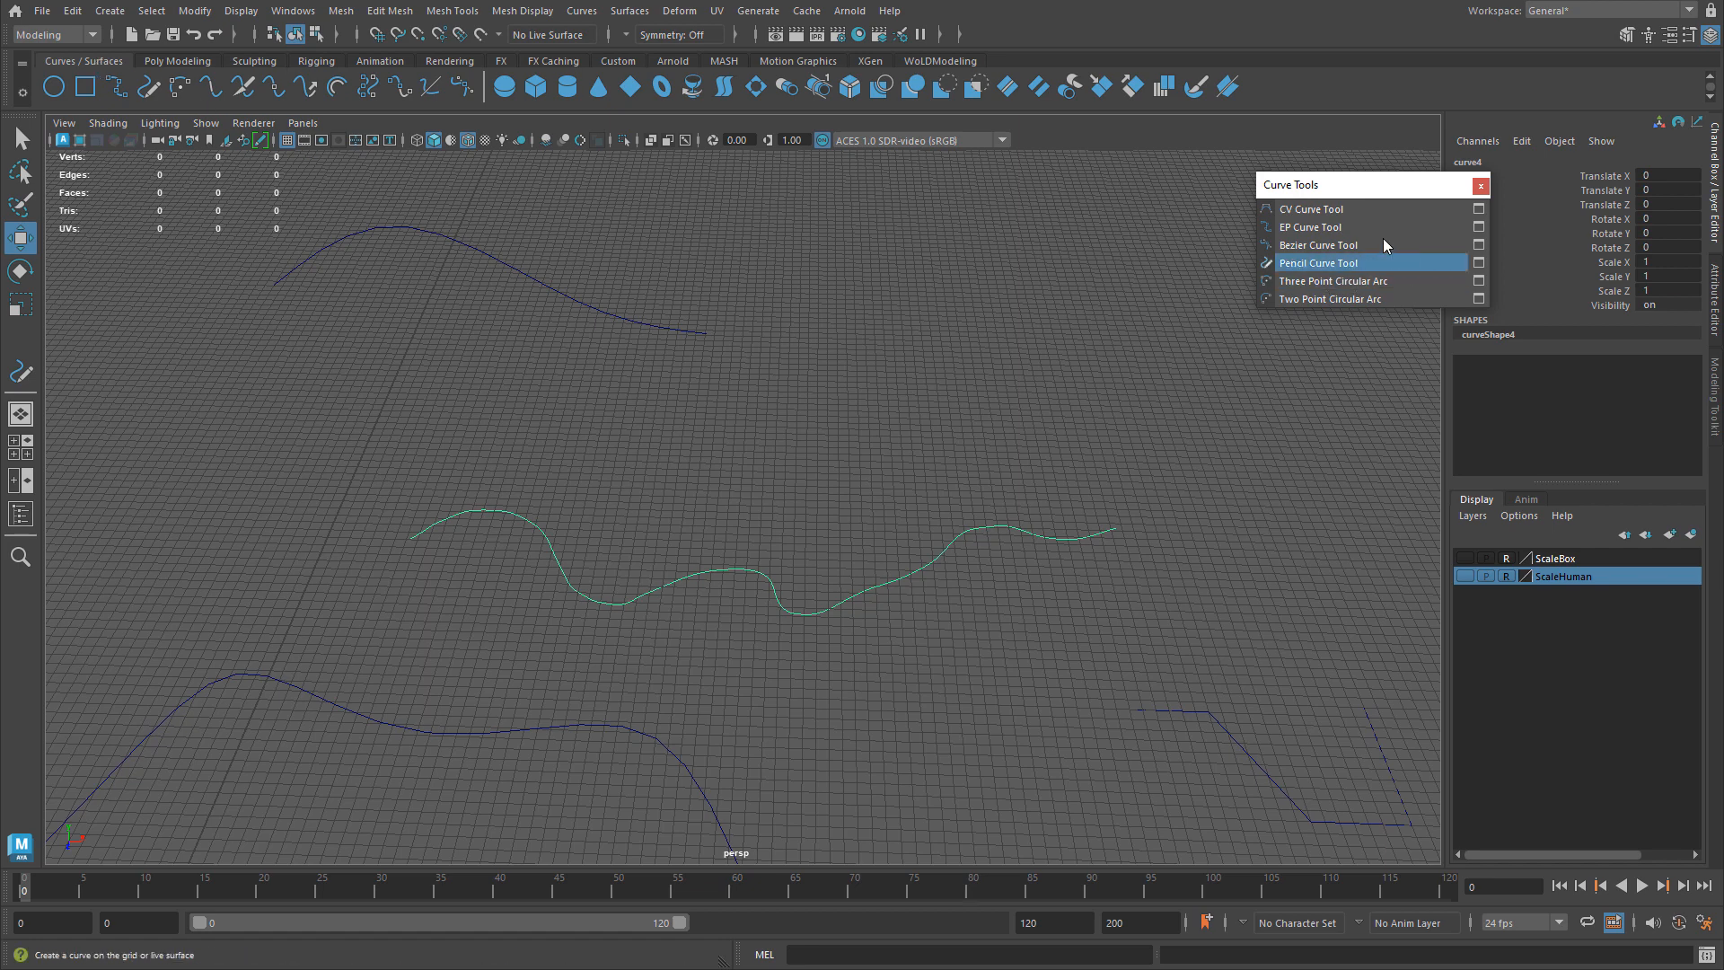
- Create a NURBS circle at the origin and scale it uniformly to about 66.09
{"action": "left_click", "coordinate": [117, 87]}
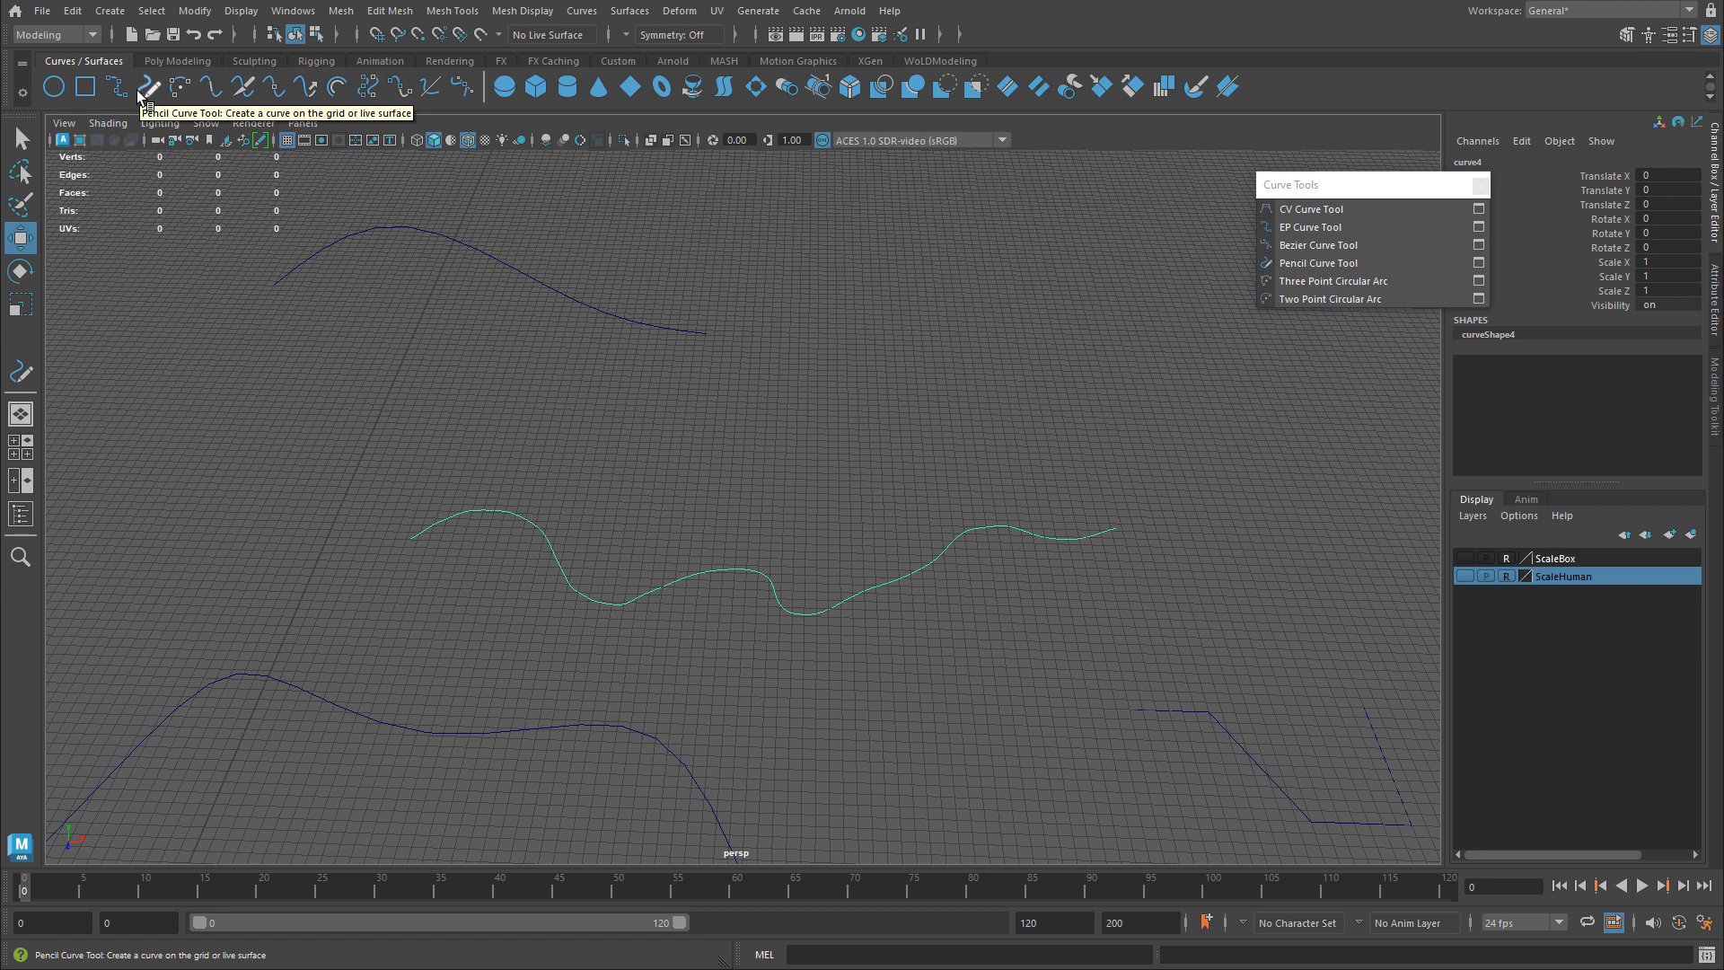
{"action": "left_click", "coordinate": [52, 88]}
{"action": "scroll", "coordinate": [342, 488], "scroll_direction": "down", "scroll_amount": 3}
{"action": "middle_click_drag", "start_coordinate": [345, 628], "coordinate": [461, 381], "text": "alt"}
{"action": "scroll", "coordinate": [590, 433], "scroll_direction": "up", "scroll_amount": 4}
{"action": "middle_click_drag", "start_coordinate": [170, 345], "coordinate": [466, 500], "text": "alt"}
{"action": "right_click_drag", "start_coordinate": [466, 500], "coordinate": [812, 629], "text": "alt"}
{"action": "middle_click_drag", "start_coordinate": [813, 629], "coordinate": [778, 380], "text": "alt"}
{"action": "left_click_drag", "start_coordinate": [777, 381], "coordinate": [685, 458], "text": "alt"}
{"action": "key", "text": "r"}
{"action": "left_click_drag", "start_coordinate": [553, 529], "coordinate": [1174, 612]}
{"action": "right_click_drag", "start_coordinate": [1175, 613], "coordinate": [729, 498], "text": "alt"}
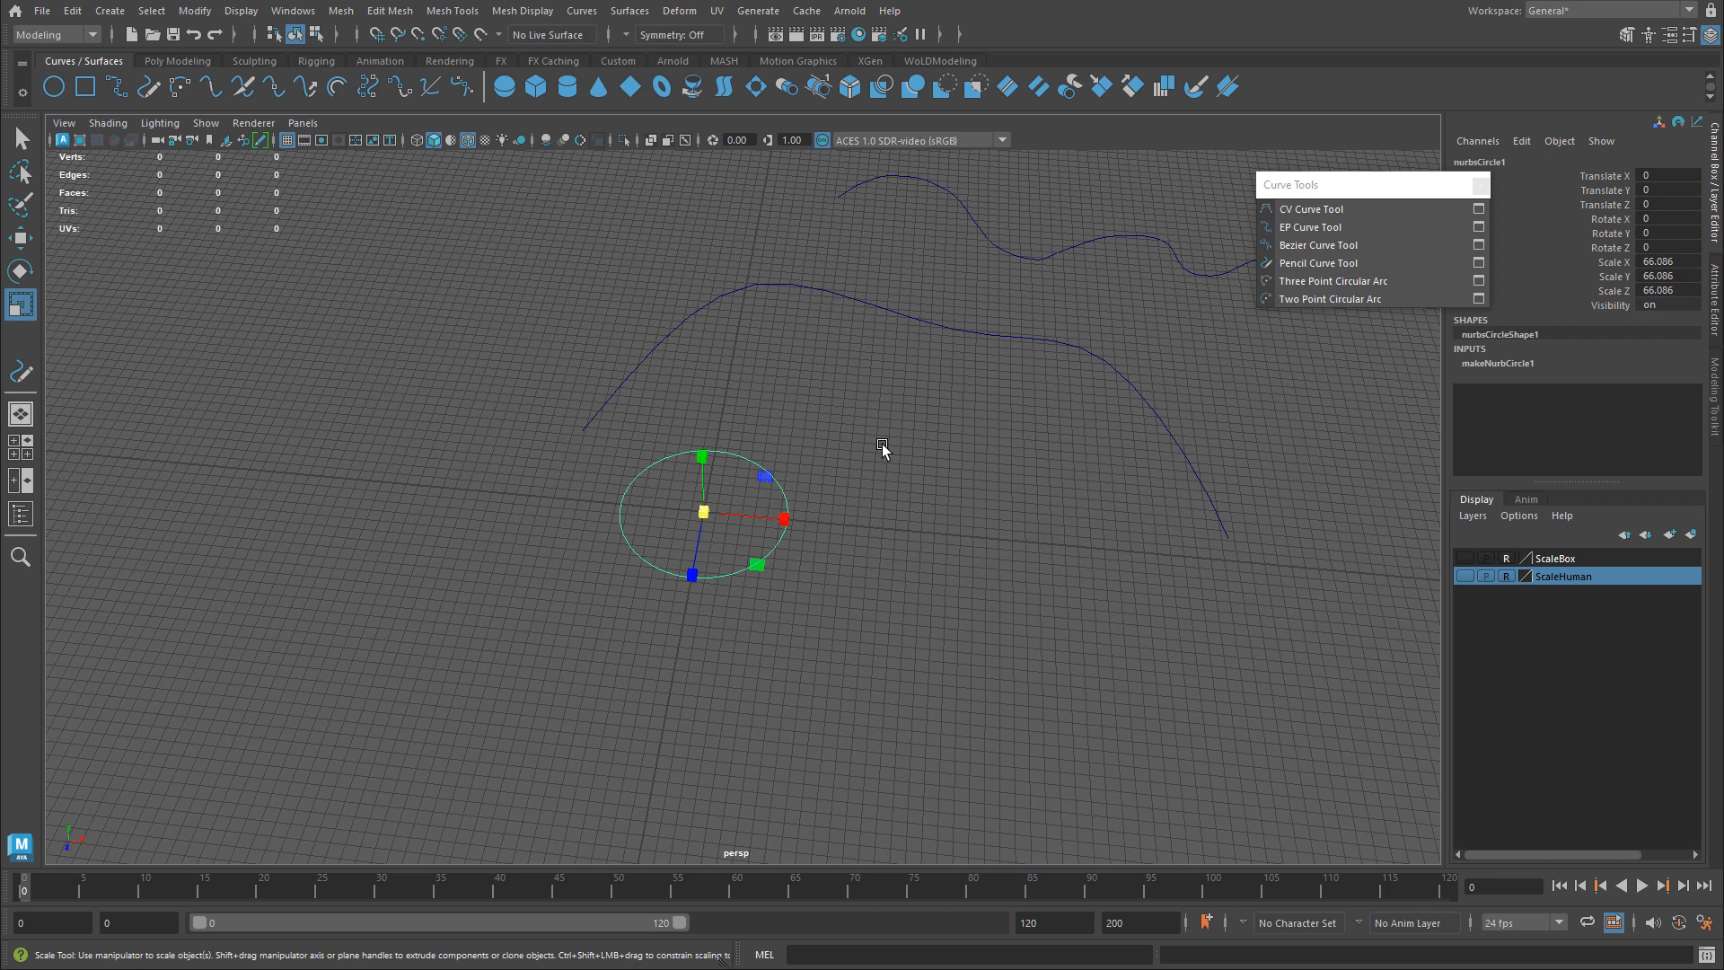
- Select the NURBS circle and delete it
{"action": "left_click_drag", "start_coordinate": [593, 507], "coordinate": [670, 542]}
{"action": "key", "text": "Delete"}
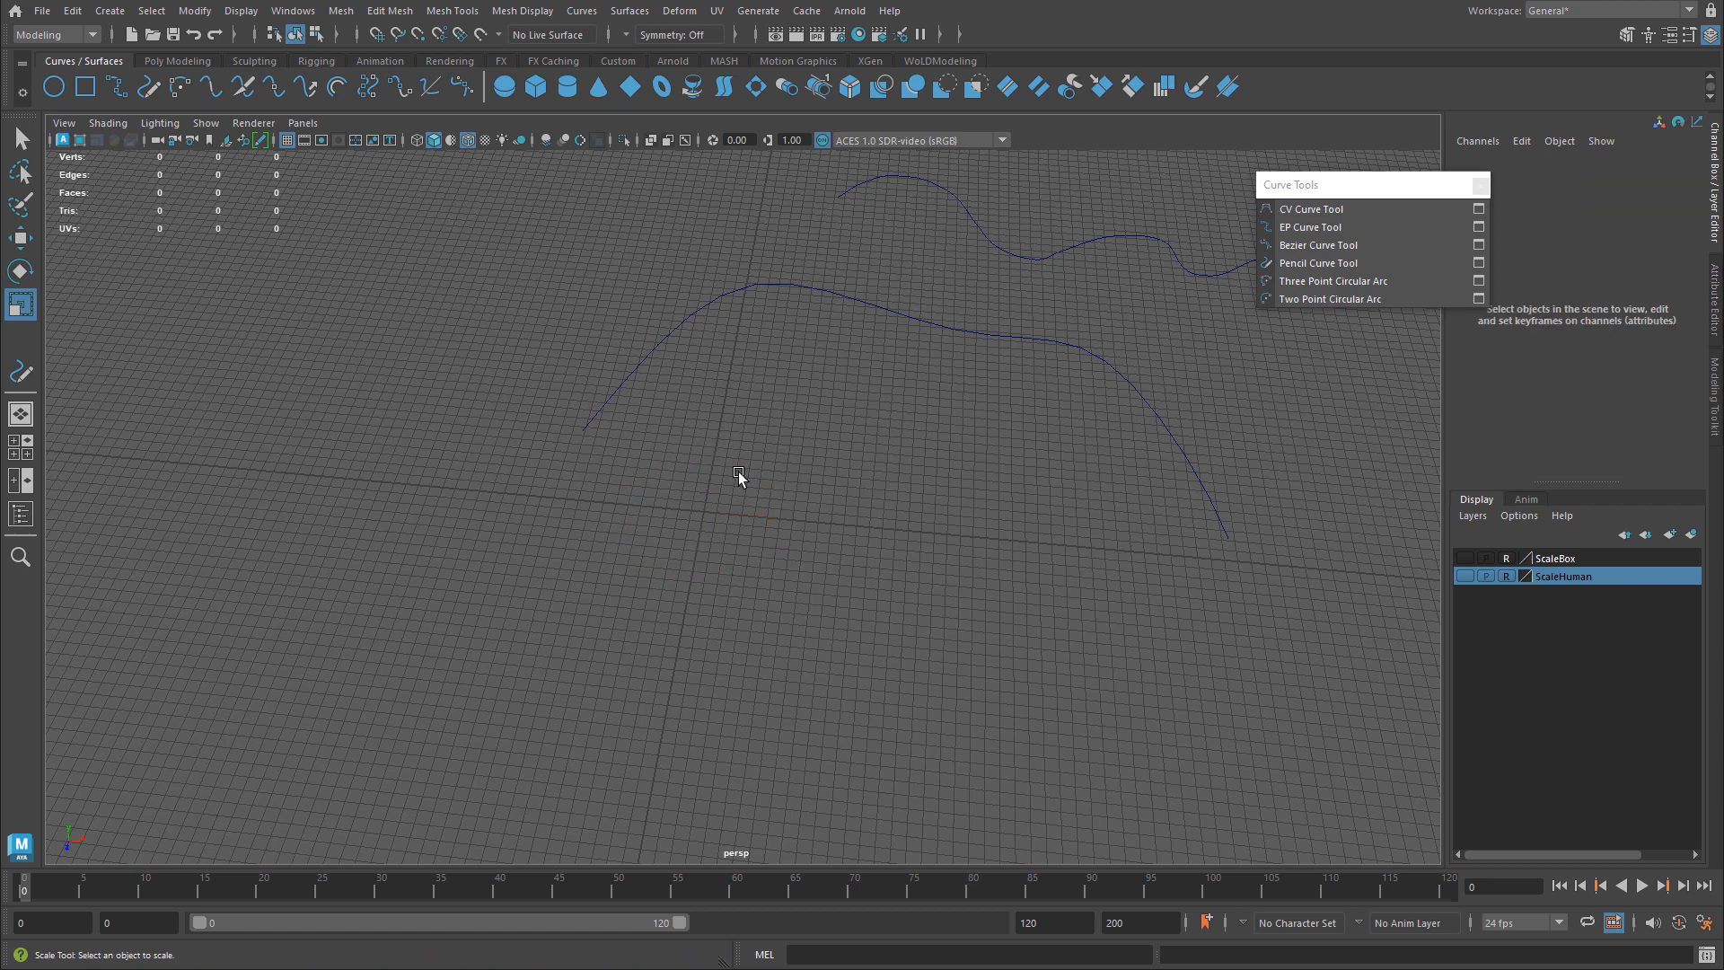
- Create a NURBS square at the origin, scale it up and select its side curves individually
{"action": "left_click", "coordinate": [85, 87]}
{"action": "left_click_drag", "start_coordinate": [704, 512], "coordinate": [928, 565]}
{"action": "left_click", "coordinate": [747, 487]}
{"action": "left_click_drag", "start_coordinate": [750, 389], "coordinate": [811, 465]}
{"action": "left_click_drag", "start_coordinate": [564, 458], "coordinate": [637, 553]}
- Select the side curves of the NURBS square and delete them
{"action": "left_click_drag", "start_coordinate": [658, 418], "coordinate": [892, 554]}
{"action": "left_click_drag", "start_coordinate": [629, 532], "coordinate": [685, 636]}
{"action": "left_click_drag", "start_coordinate": [589, 435], "coordinate": [542, 623], "text": "shift"}
{"action": "left_click", "coordinate": [858, 641]}
- Close the floating Curve Tools window and save the 002-SweepMesh.mb scene
{"action": "scroll", "coordinate": [523, 621], "scroll_direction": "down", "scroll_amount": 4}
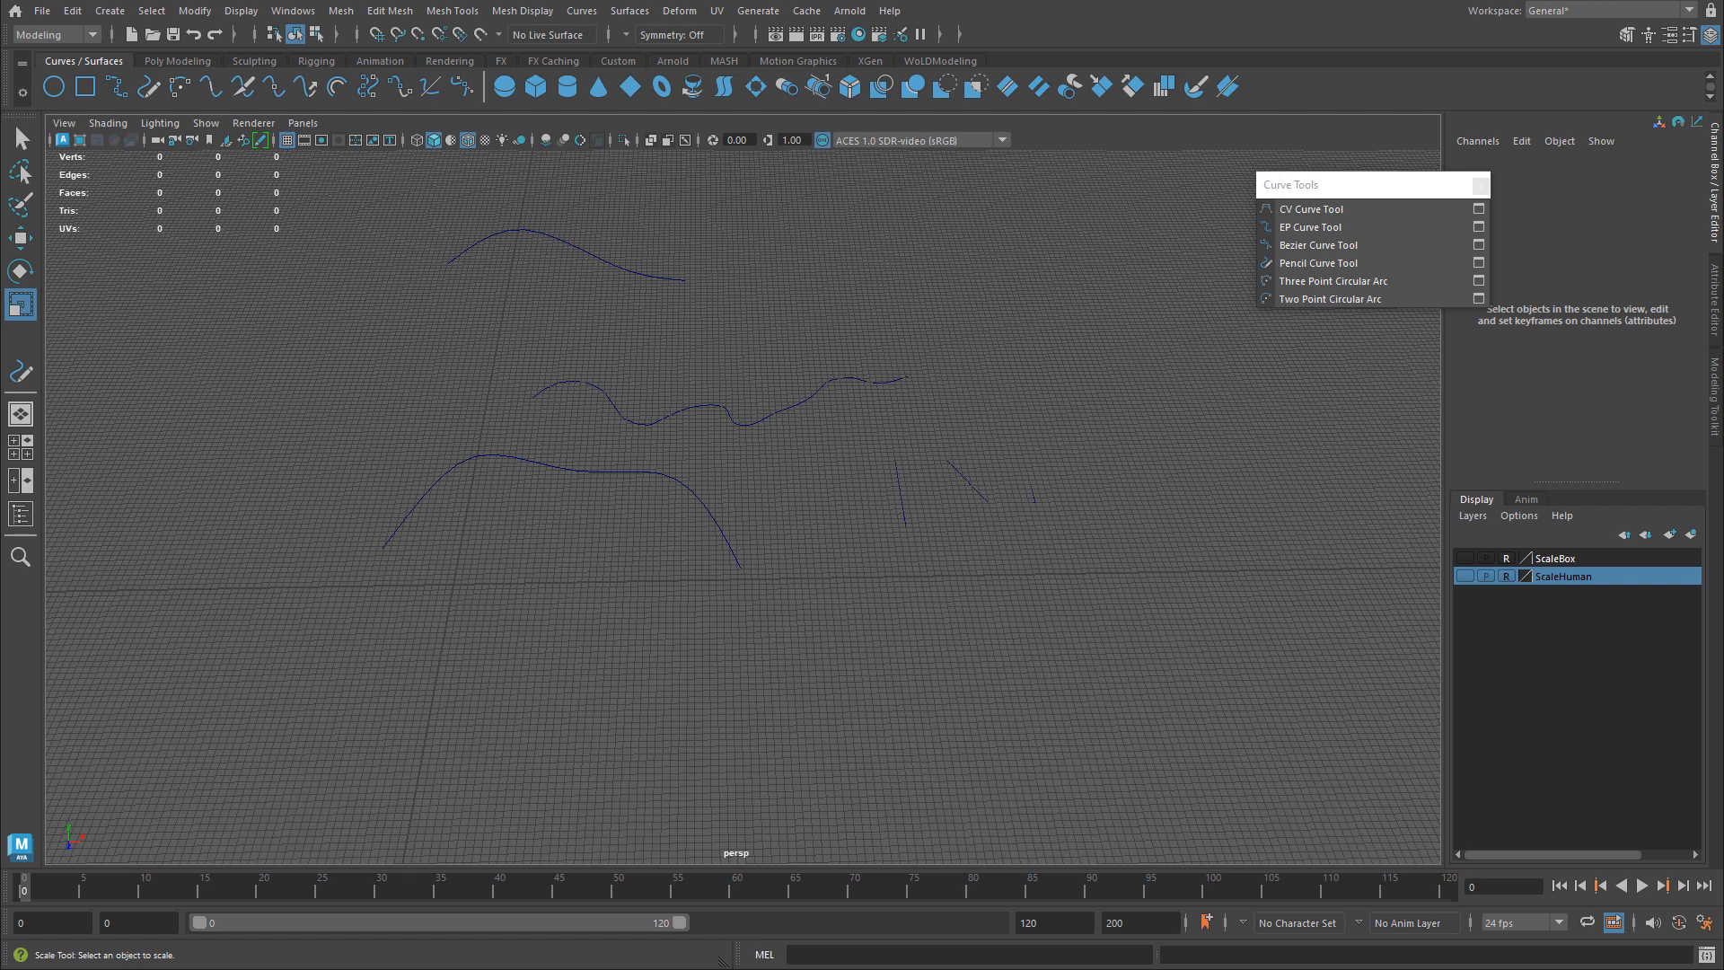
{"action": "left_click", "coordinate": [1480, 187]}
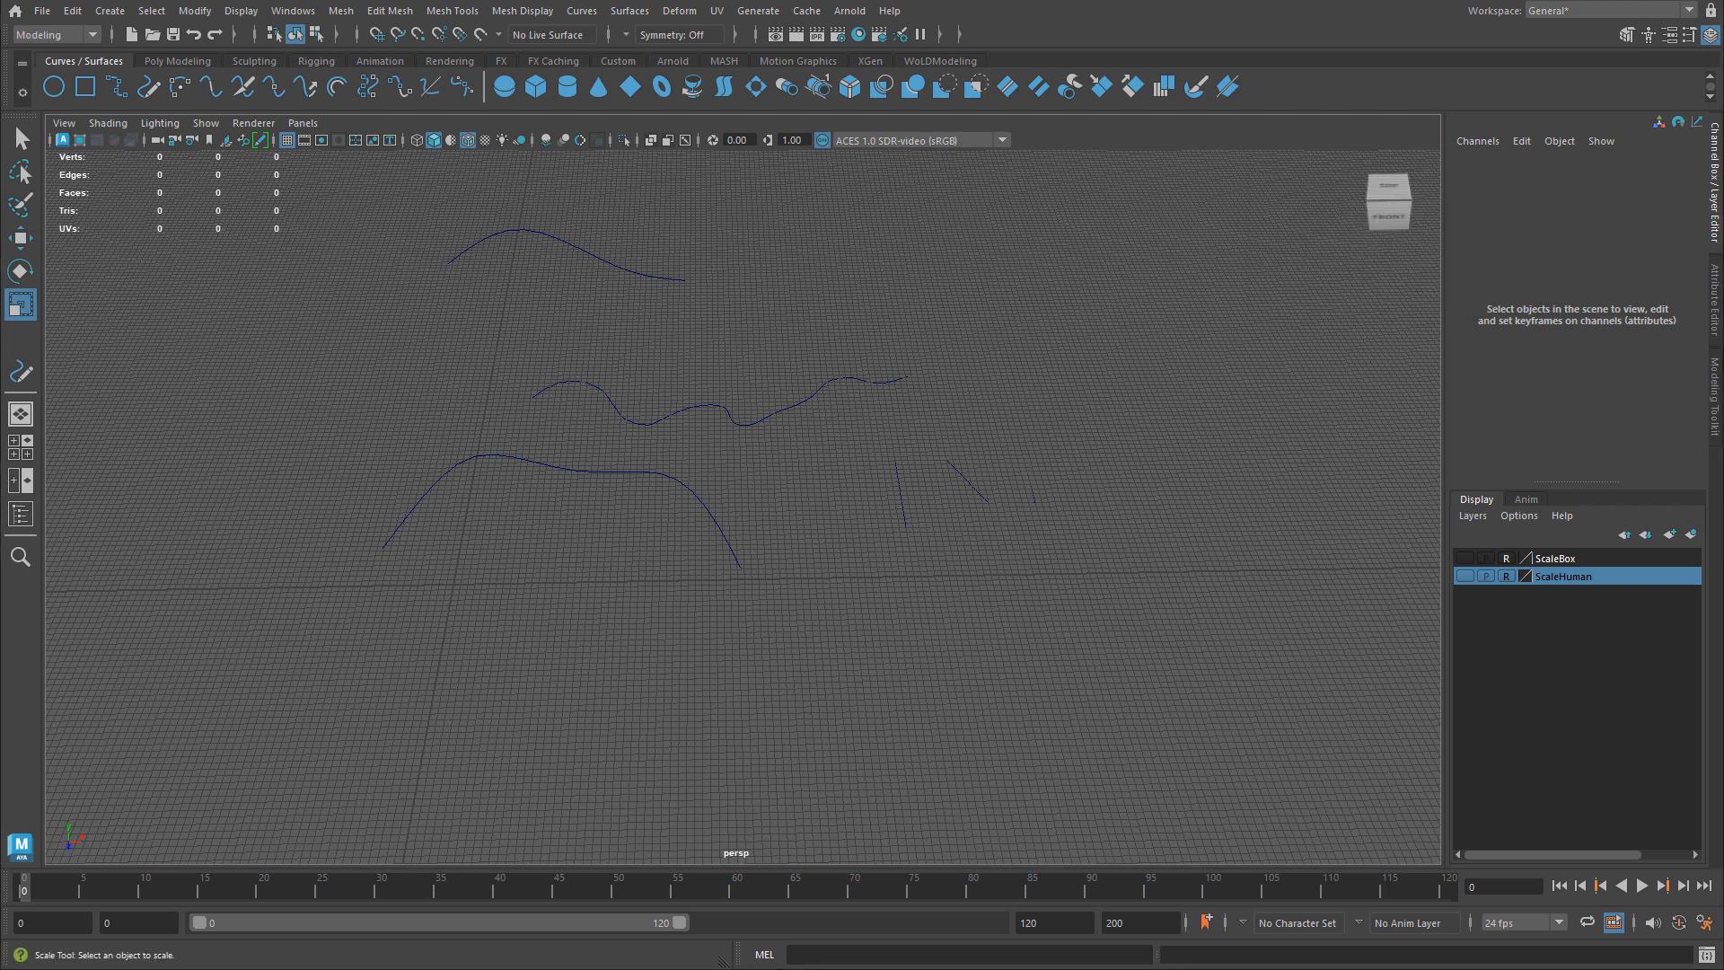
{"action": "key", "text": "ctrl+s"}
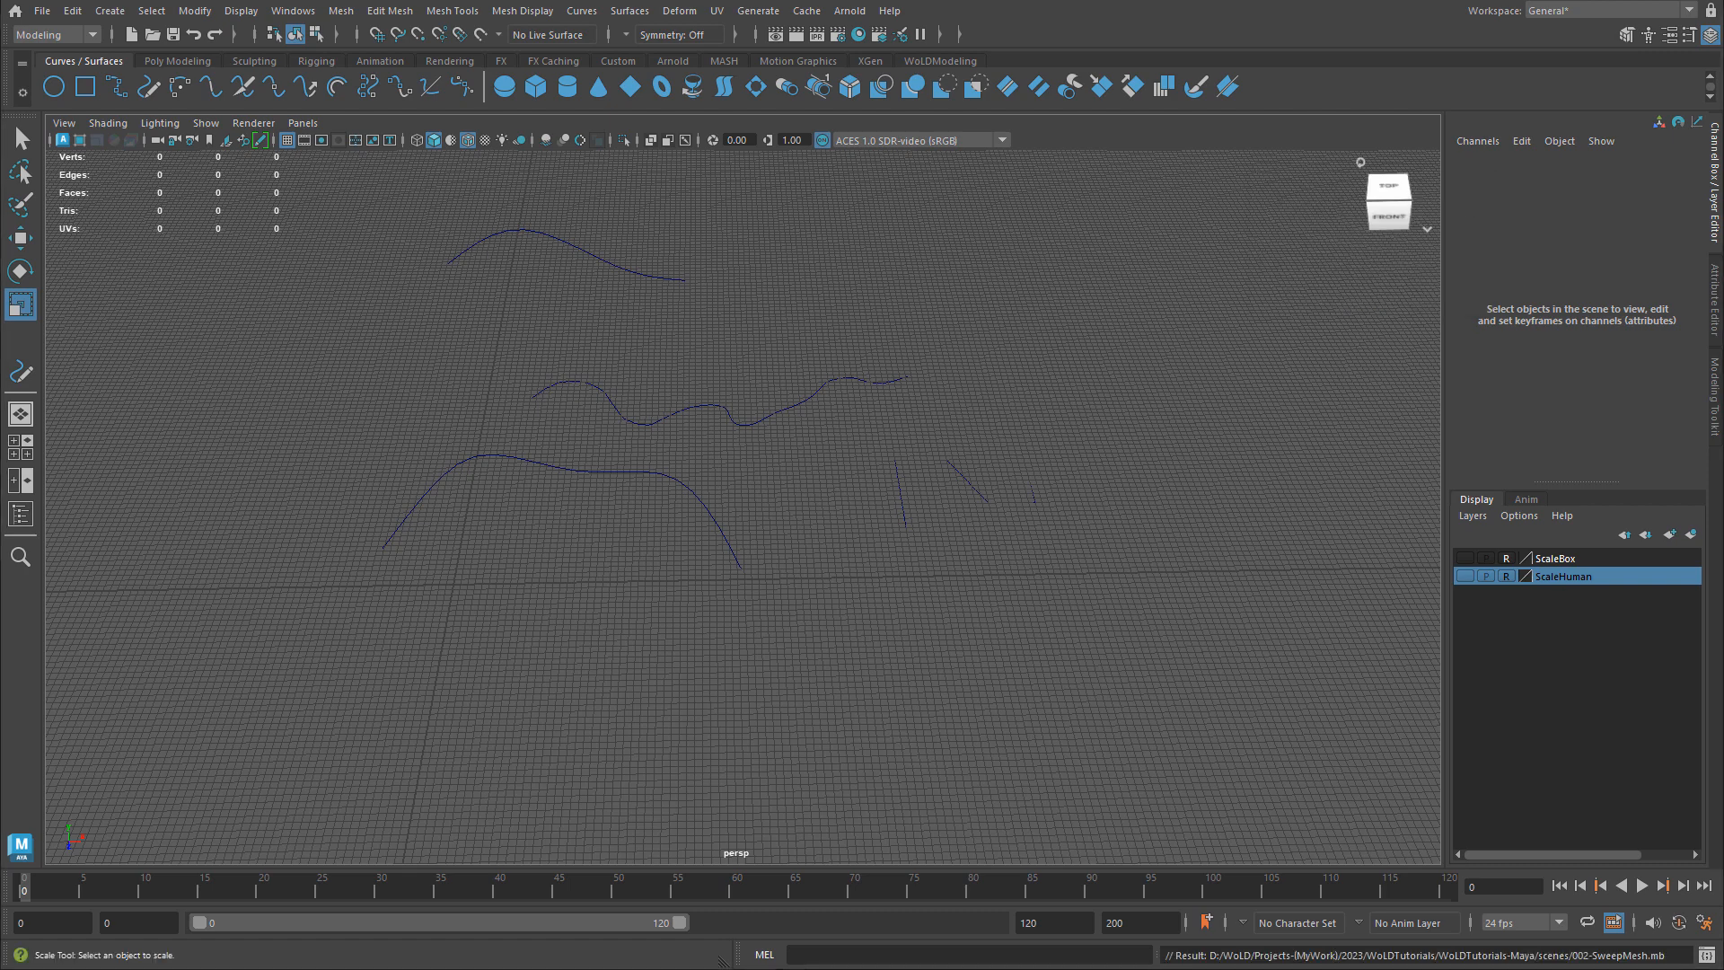
- Try to create a sweep mesh from the large front curve
{"action": "left_click", "coordinate": [698, 496]}
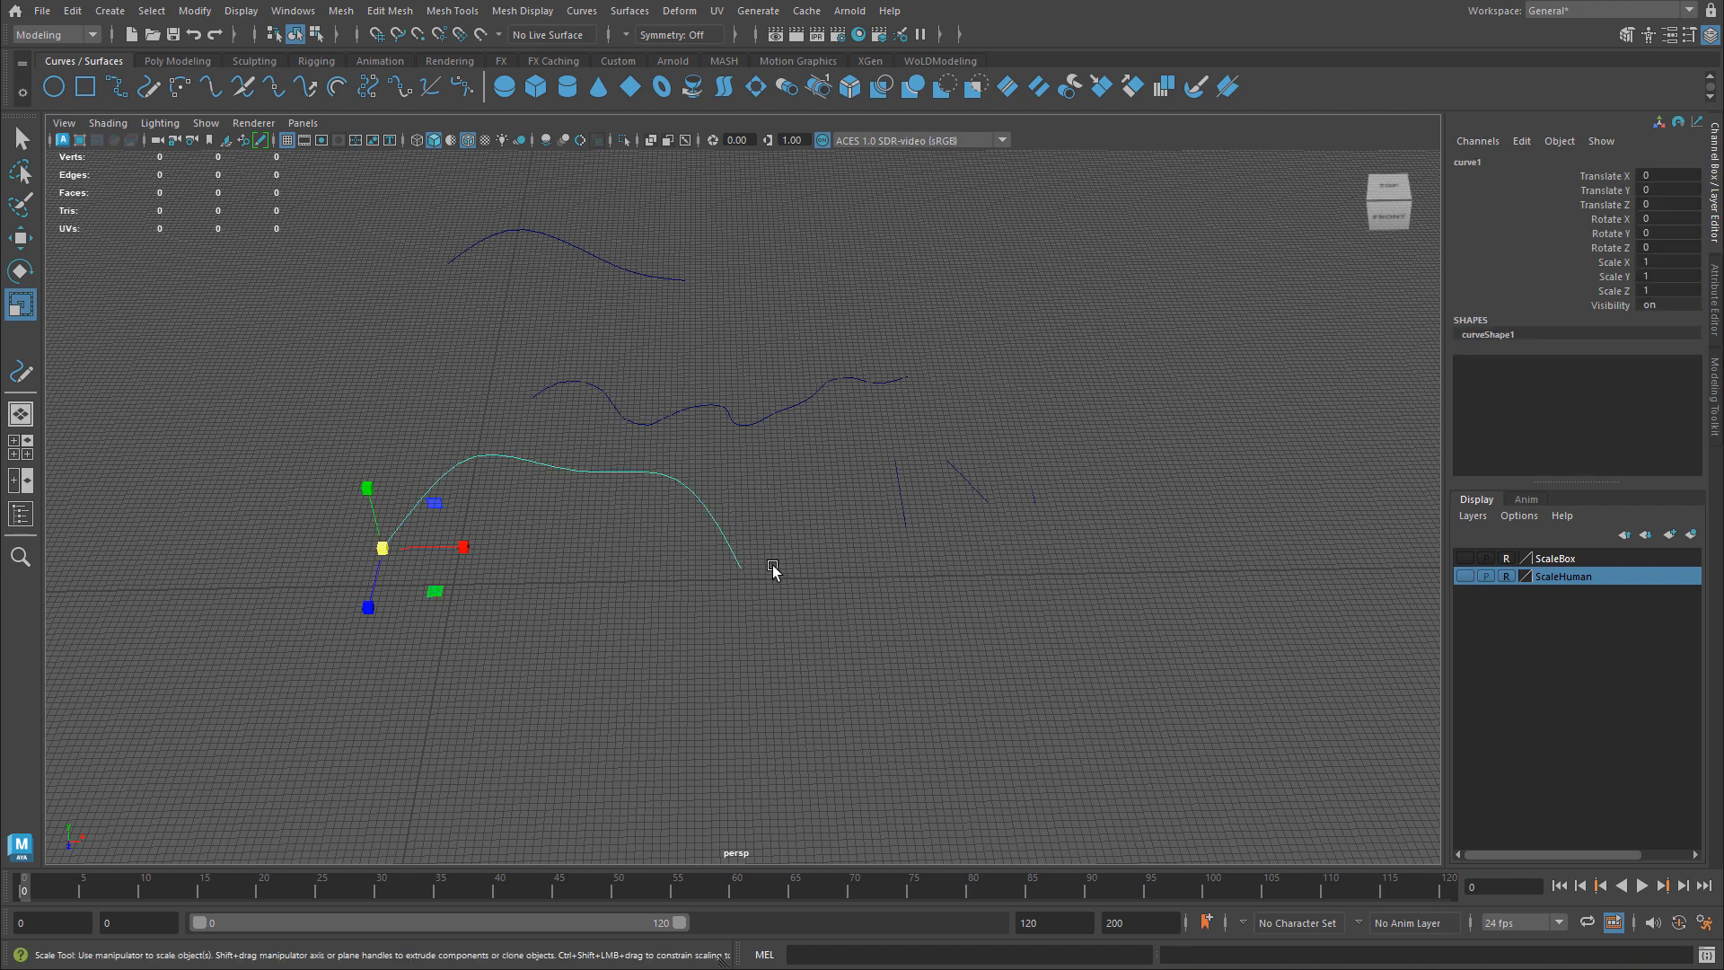
{"action": "key", "text": "w"}
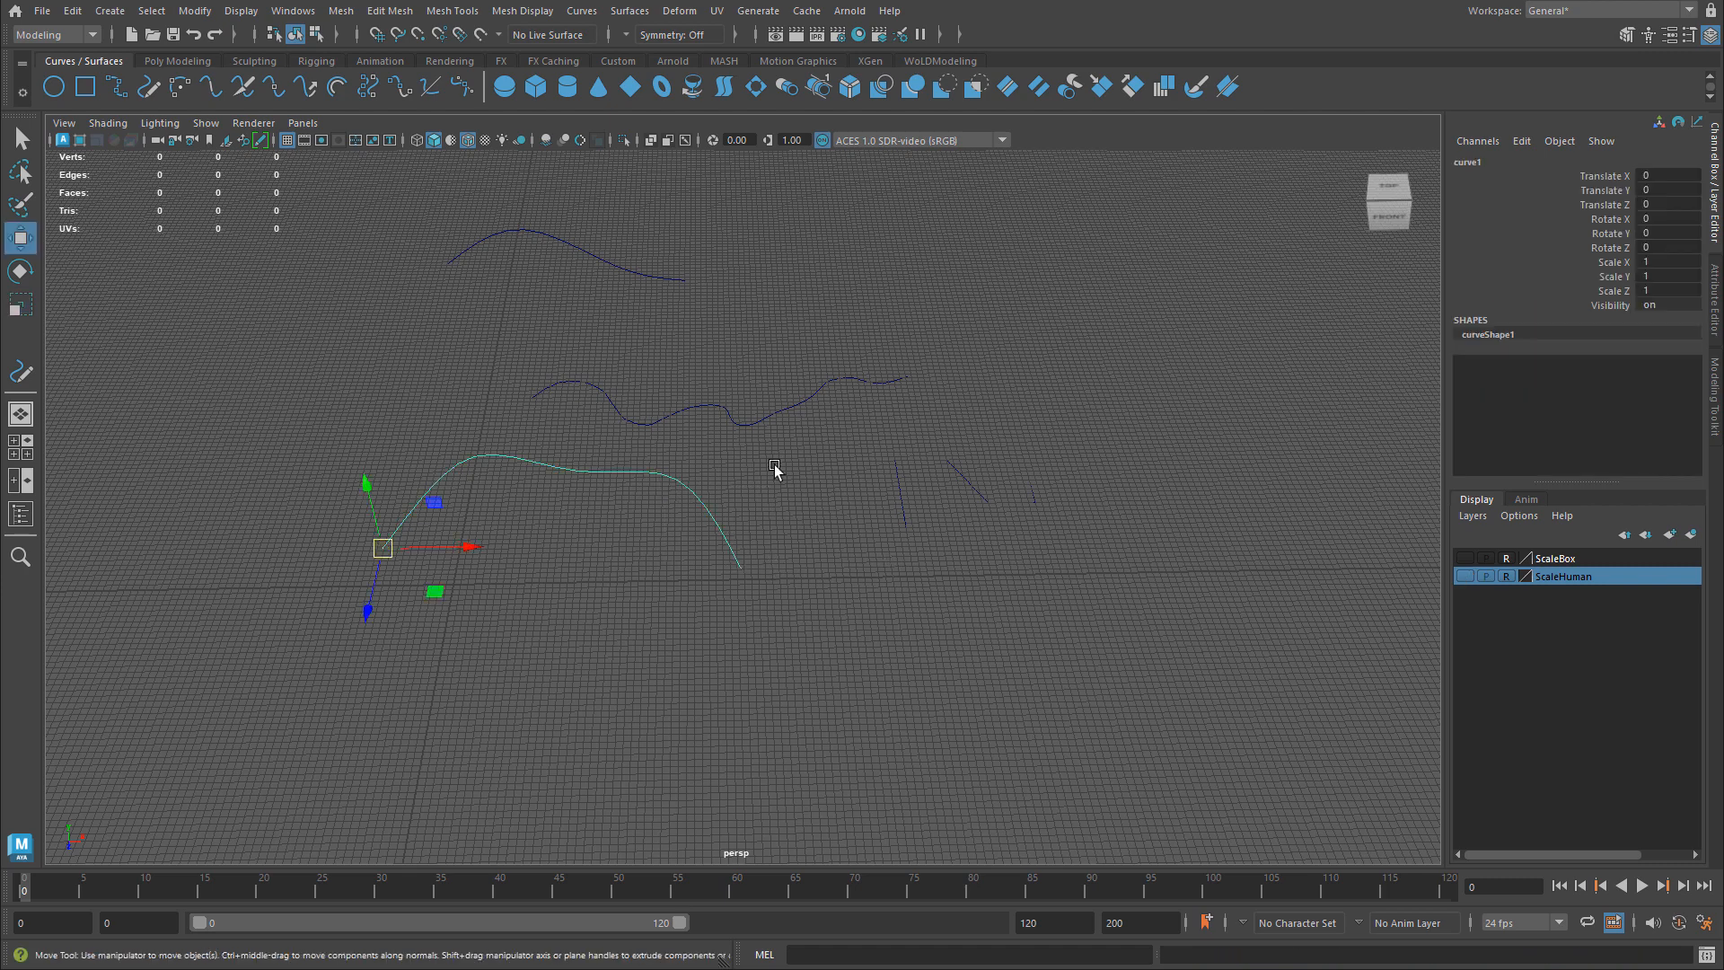
{"action": "left_click", "coordinate": [110, 11]}
{"action": "left_click", "coordinate": [110, 10]}
{"action": "left_click", "coordinate": [110, 11]}
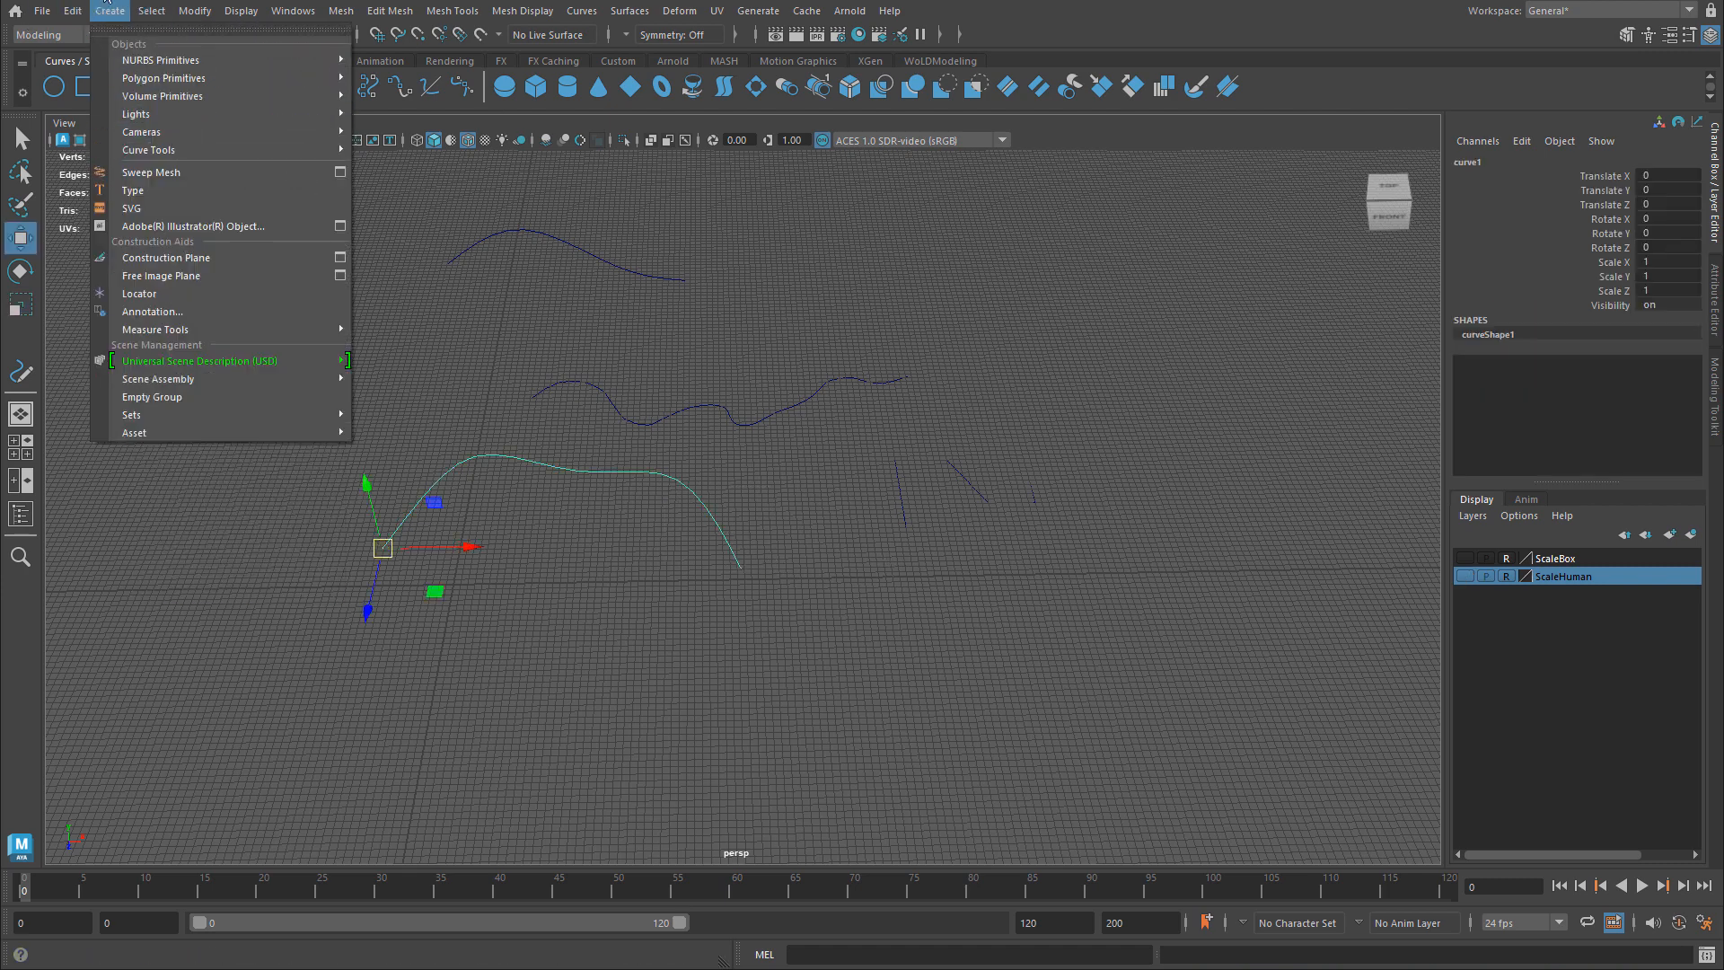
{"action": "left_click", "coordinate": [153, 173]}
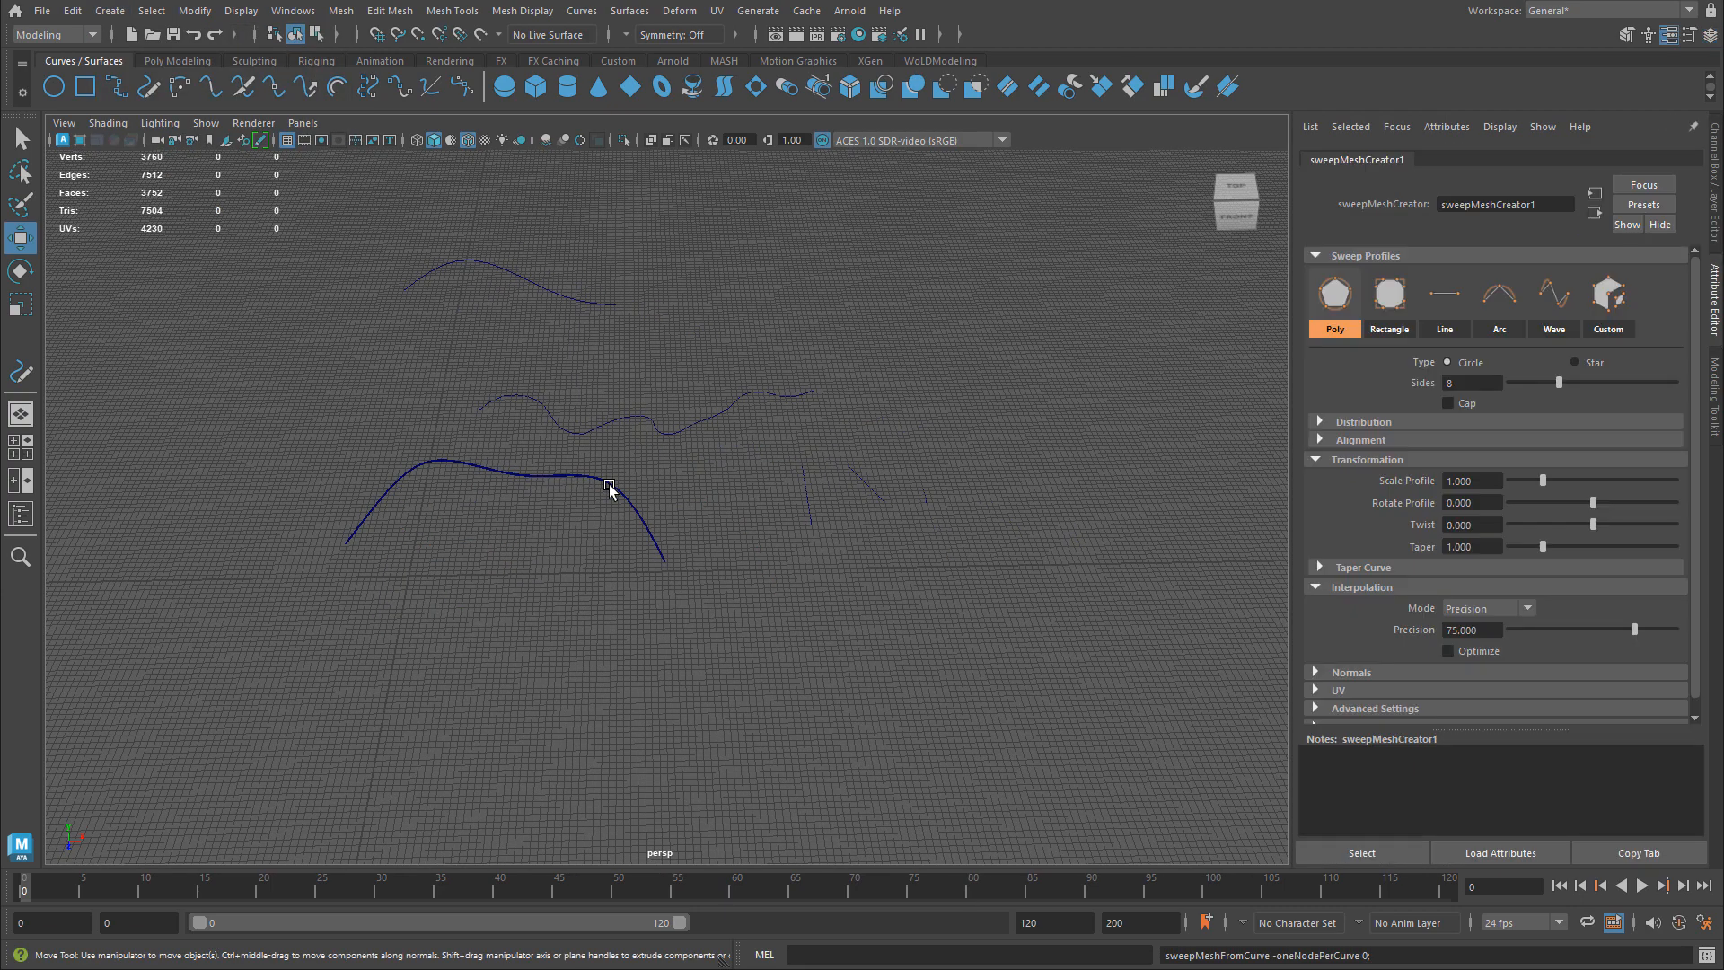
{"action": "key", "text": "ctrl+z"}
- Select the three curved curves together and clear the selection
{"action": "right_click_drag", "start_coordinate": [513, 471], "coordinate": [788, 497], "text": "alt"}
{"action": "middle_click_drag", "start_coordinate": [788, 498], "coordinate": [1063, 600], "text": "alt"}
{"action": "right_click_drag", "start_coordinate": [1063, 599], "coordinate": [772, 556], "text": "alt"}
{"action": "left_click_drag", "start_coordinate": [456, 305], "coordinate": [731, 635]}
{"action": "key", "text": "f"}
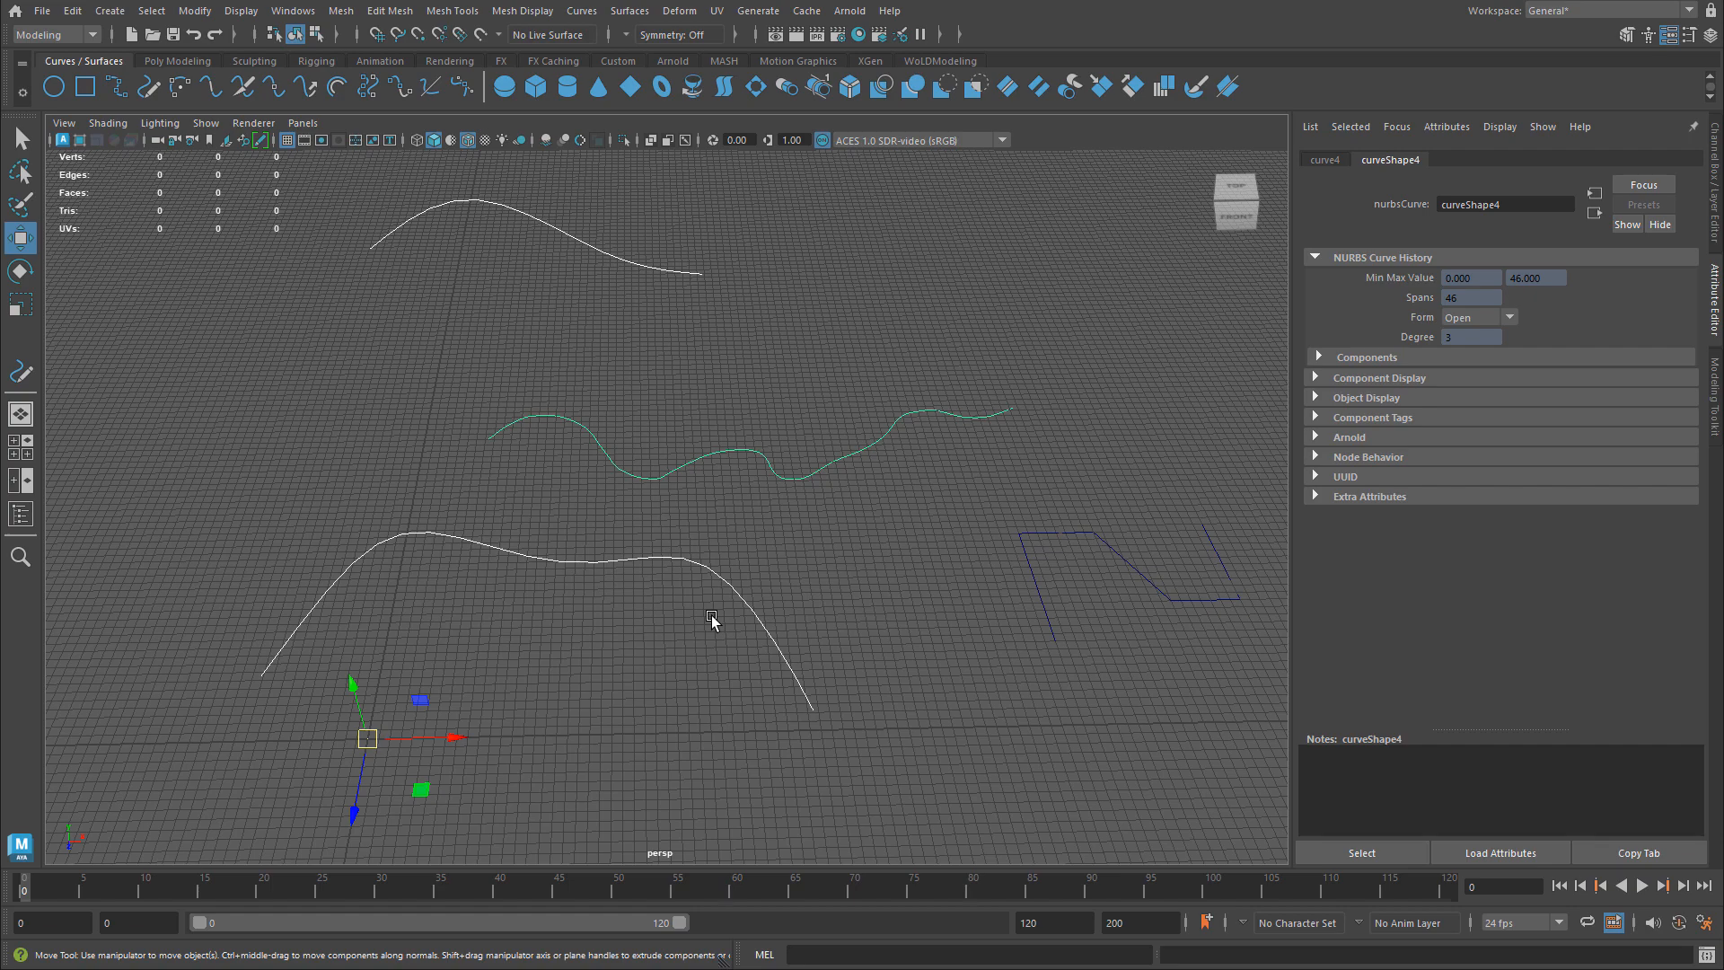
{"action": "left_click", "coordinate": [797, 555]}
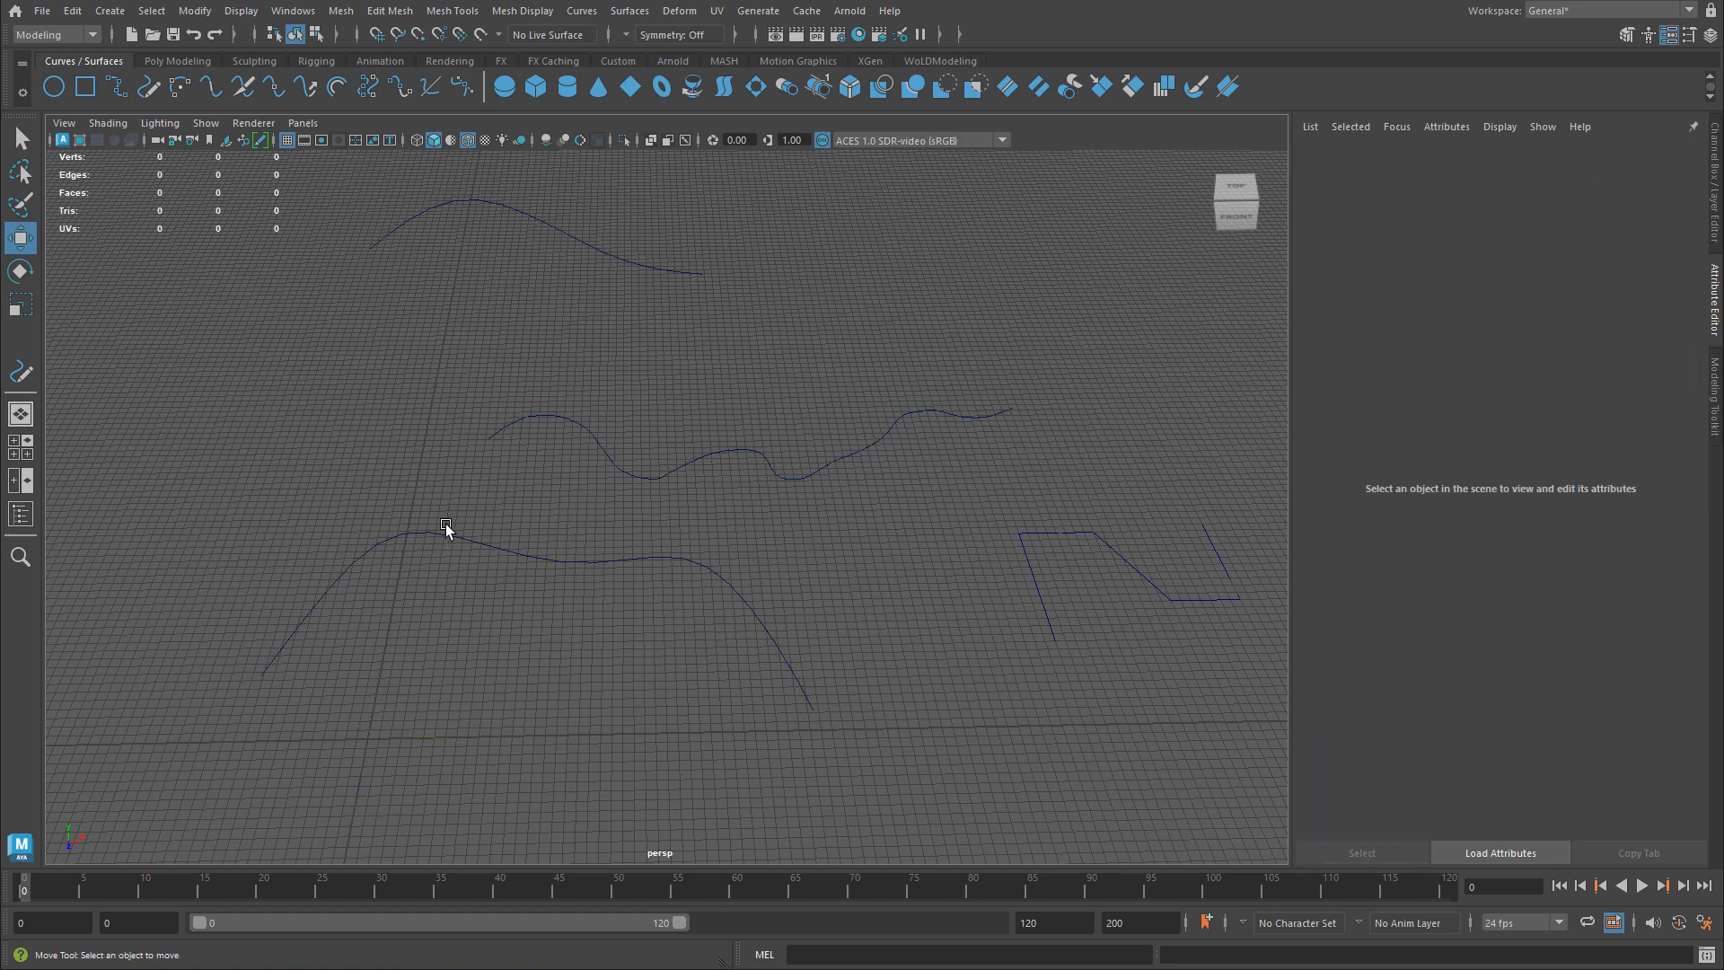
- Create a sweep mesh from the large front curve and inspect its open end up close
{"action": "left_click_drag", "start_coordinate": [542, 540], "coordinate": [631, 638]}
{"action": "middle_click_drag", "start_coordinate": [615, 687], "coordinate": [731, 665], "text": "alt"}
{"action": "scroll", "coordinate": [710, 653], "scroll_direction": "up", "scroll_amount": 3}
{"action": "left_click_drag", "start_coordinate": [677, 639], "coordinate": [669, 623], "text": "alt"}
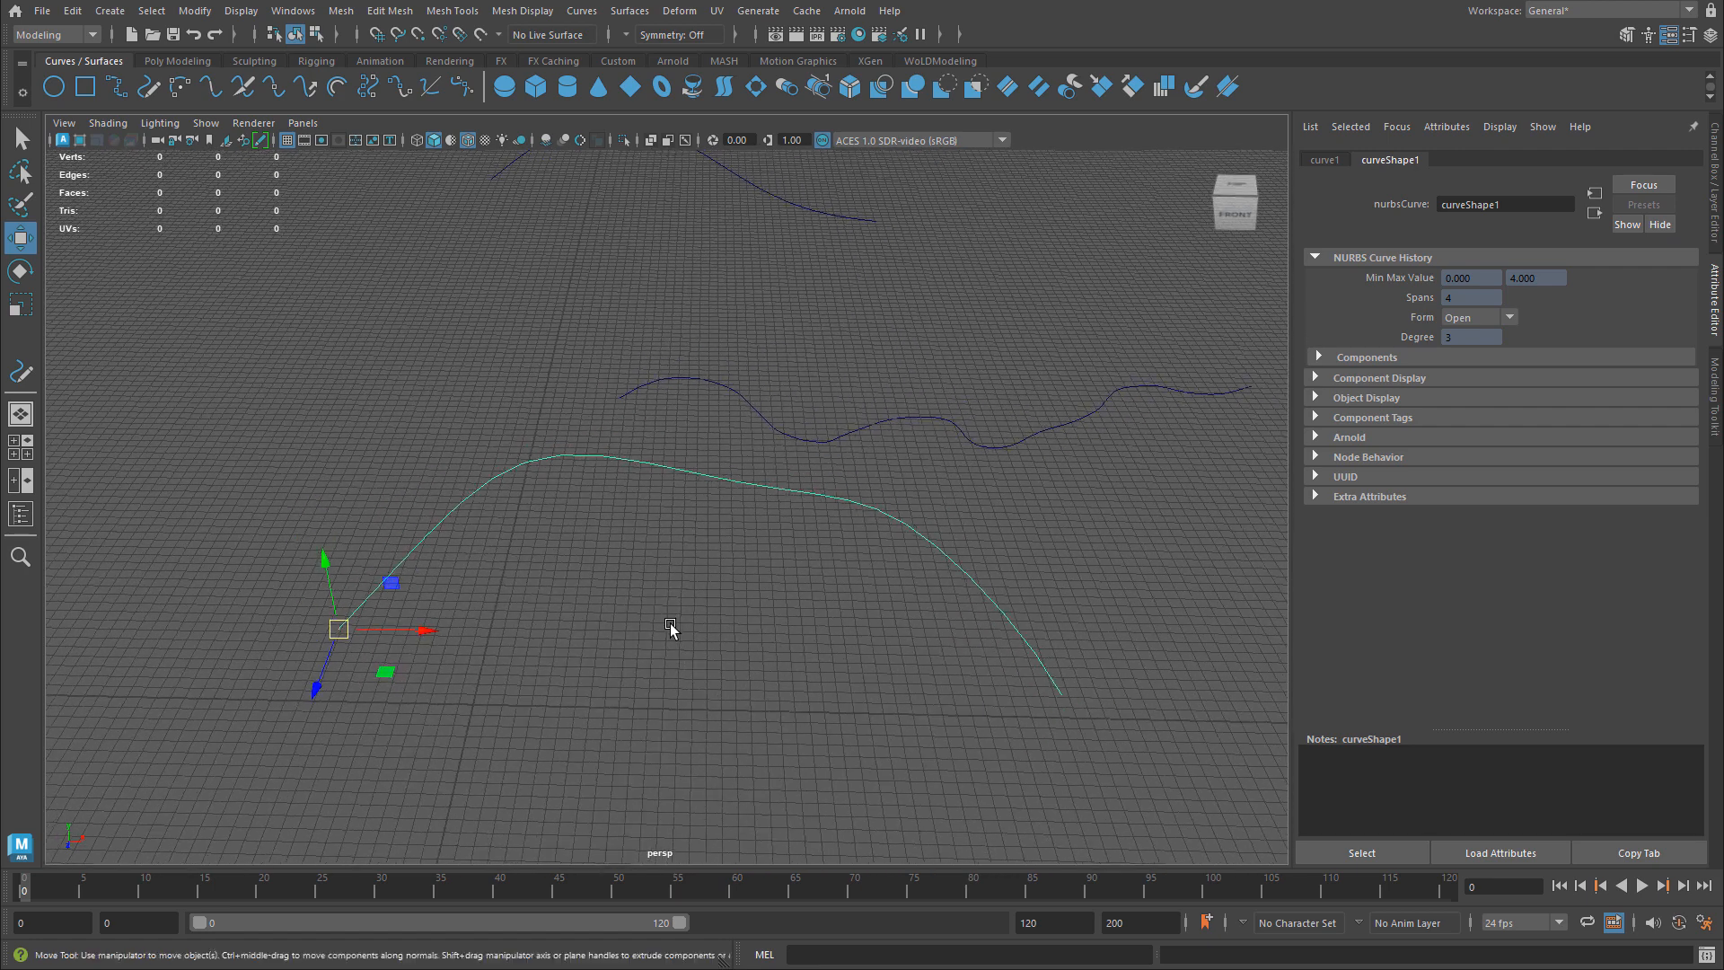
{"action": "left_click", "coordinate": [109, 9]}
{"action": "left_click", "coordinate": [154, 176]}
{"action": "scroll", "coordinate": [637, 515], "scroll_direction": "up", "scroll_amount": 4}
{"action": "left_click_drag", "start_coordinate": [637, 515], "coordinate": [671, 514], "text": "alt"}
{"action": "middle_click_drag", "start_coordinate": [672, 513], "coordinate": [762, 342], "text": "alt"}
{"action": "scroll", "coordinate": [772, 504], "scroll_direction": "up", "scroll_amount": 3}
{"action": "scroll", "coordinate": [689, 446], "scroll_direction": "up", "scroll_amount": 2}
{"action": "scroll", "coordinate": [683, 419], "scroll_direction": "up", "scroll_amount": 3}
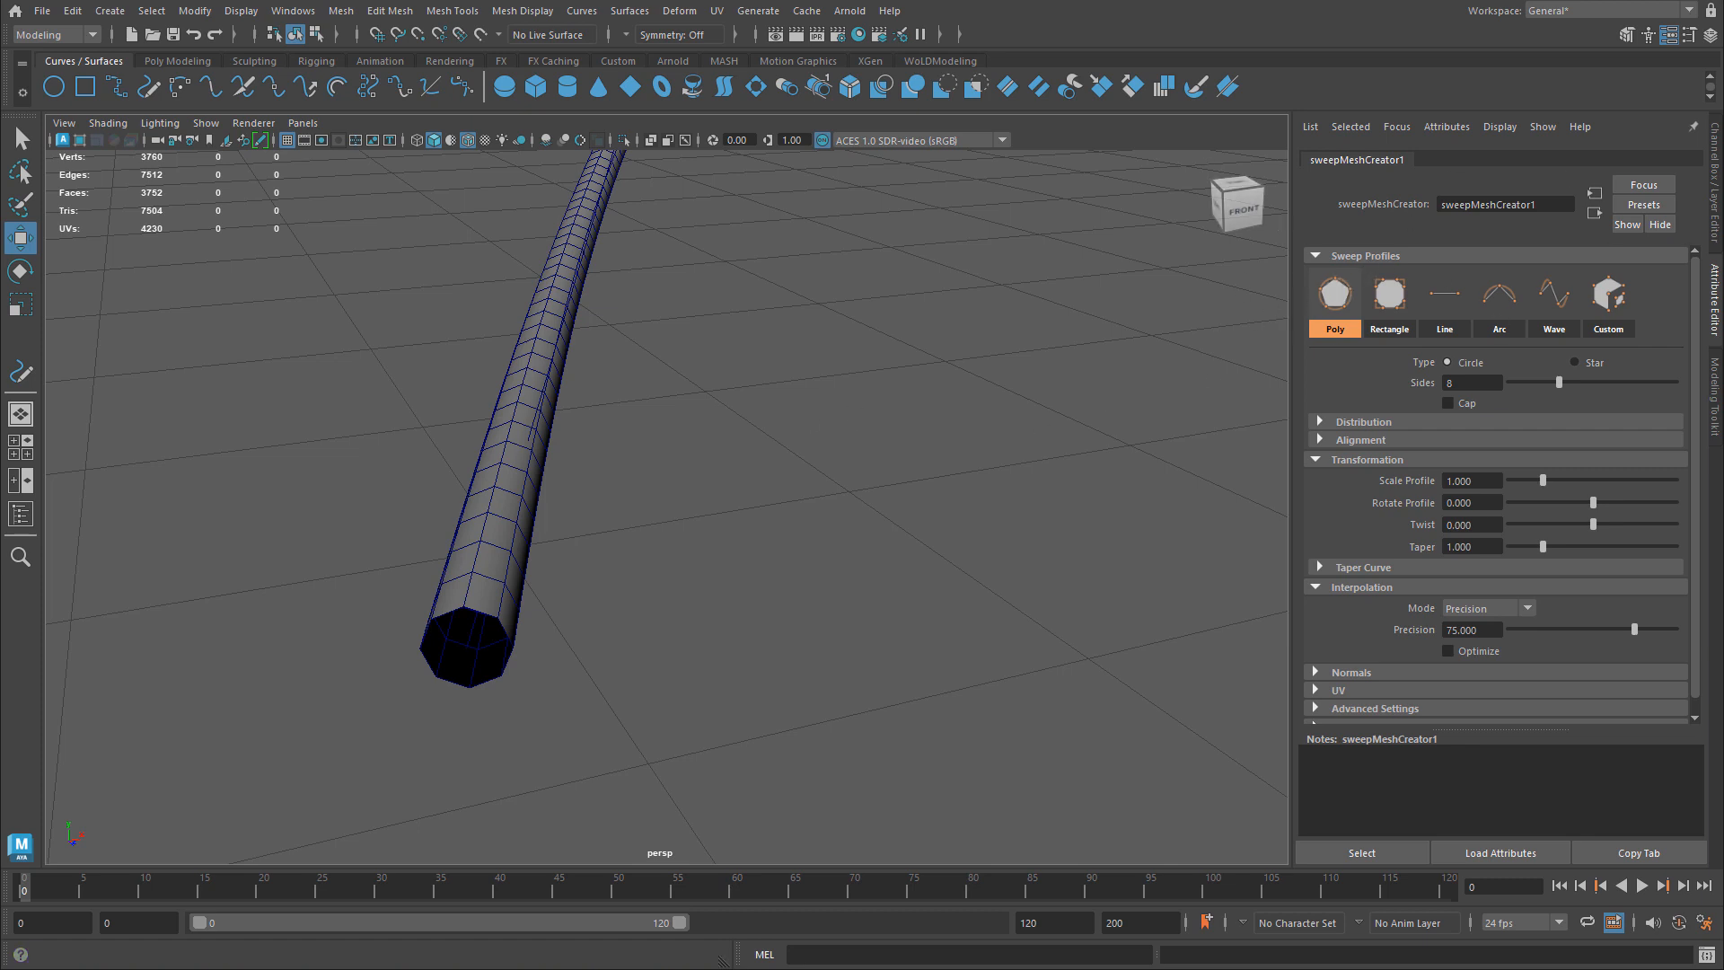
- Reselect the sweep mesh and show its sweepMeshCreator1 attributes
{"action": "left_click", "coordinate": [1122, 310]}
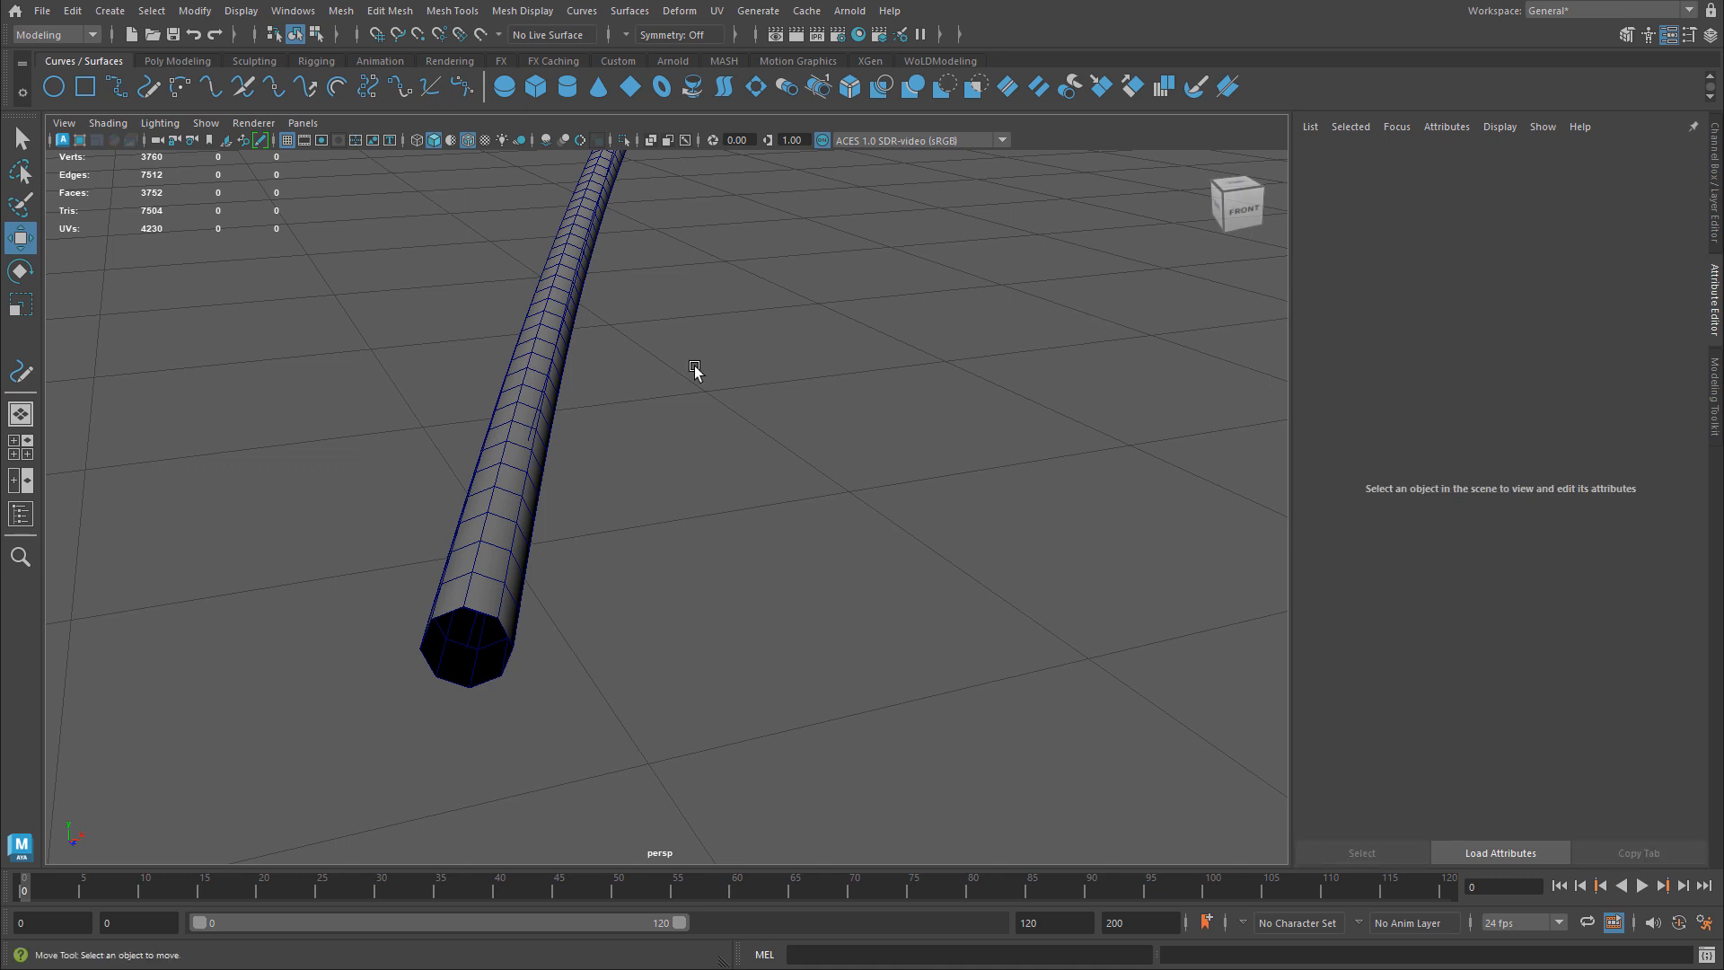
{"action": "left_click", "coordinate": [514, 404]}
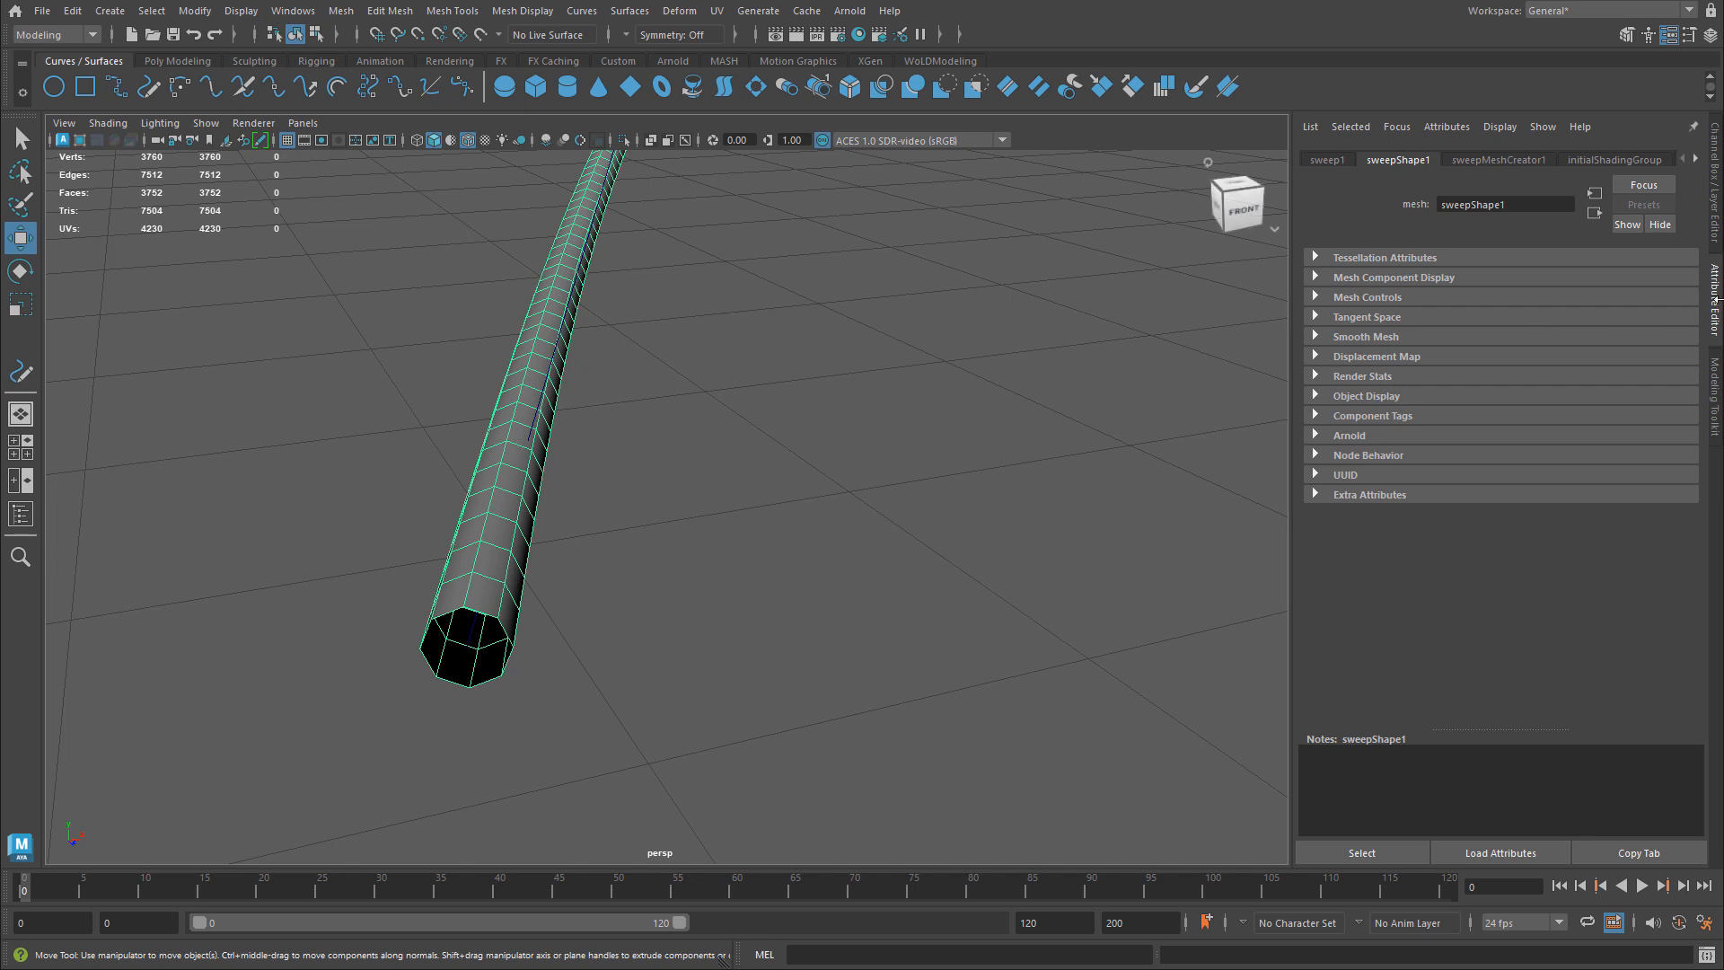
{"action": "left_click", "coordinate": [1475, 160]}
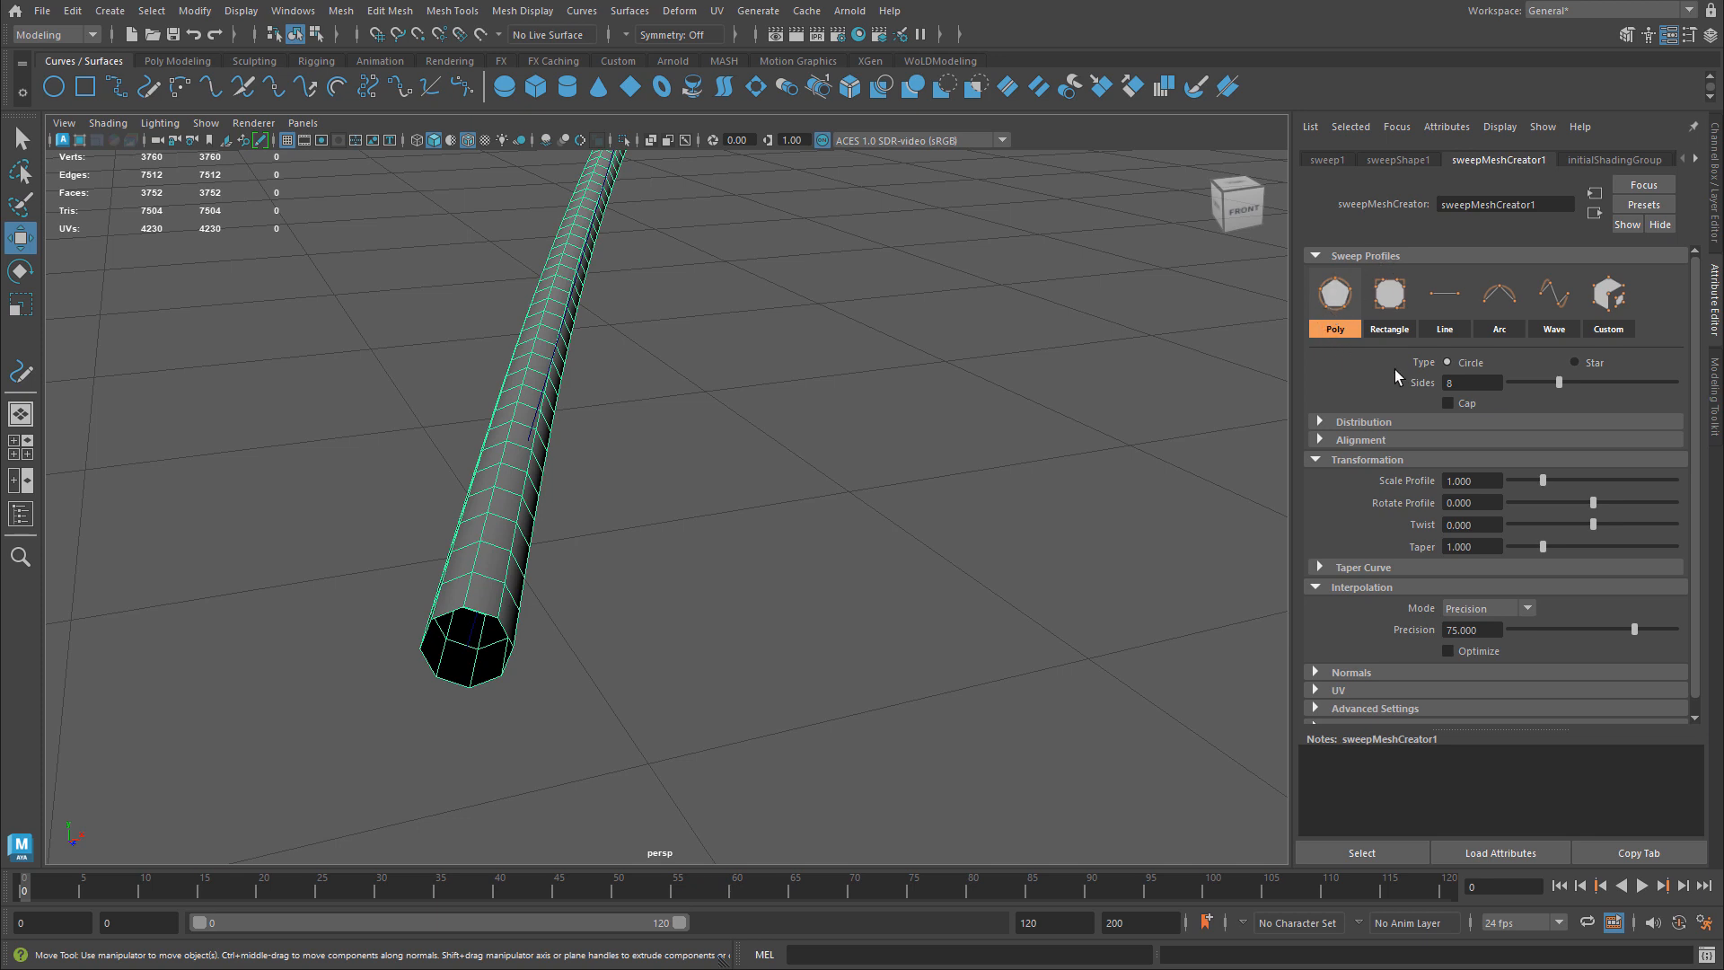
- Cycle the sweep profile through Rectangle, Line, Arc and Wave, and return it to Poly
{"action": "left_click", "coordinate": [1477, 383]}
{"action": "left_click", "coordinate": [1390, 310]}
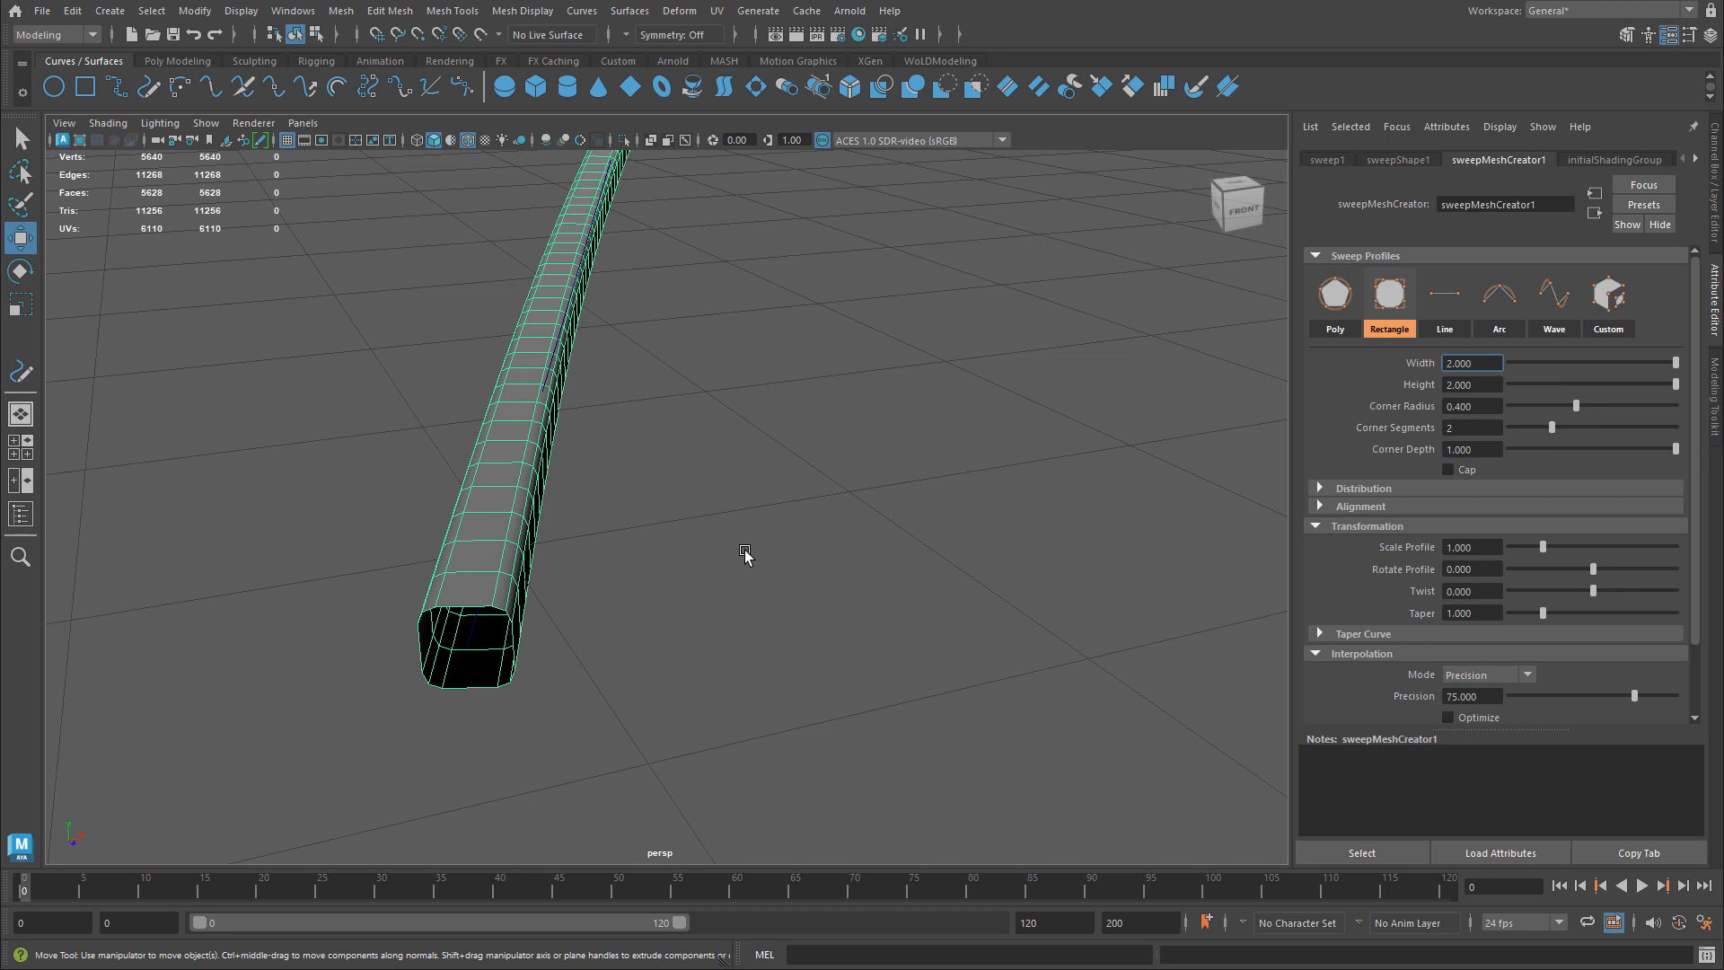
{"action": "left_click", "coordinate": [1445, 298]}
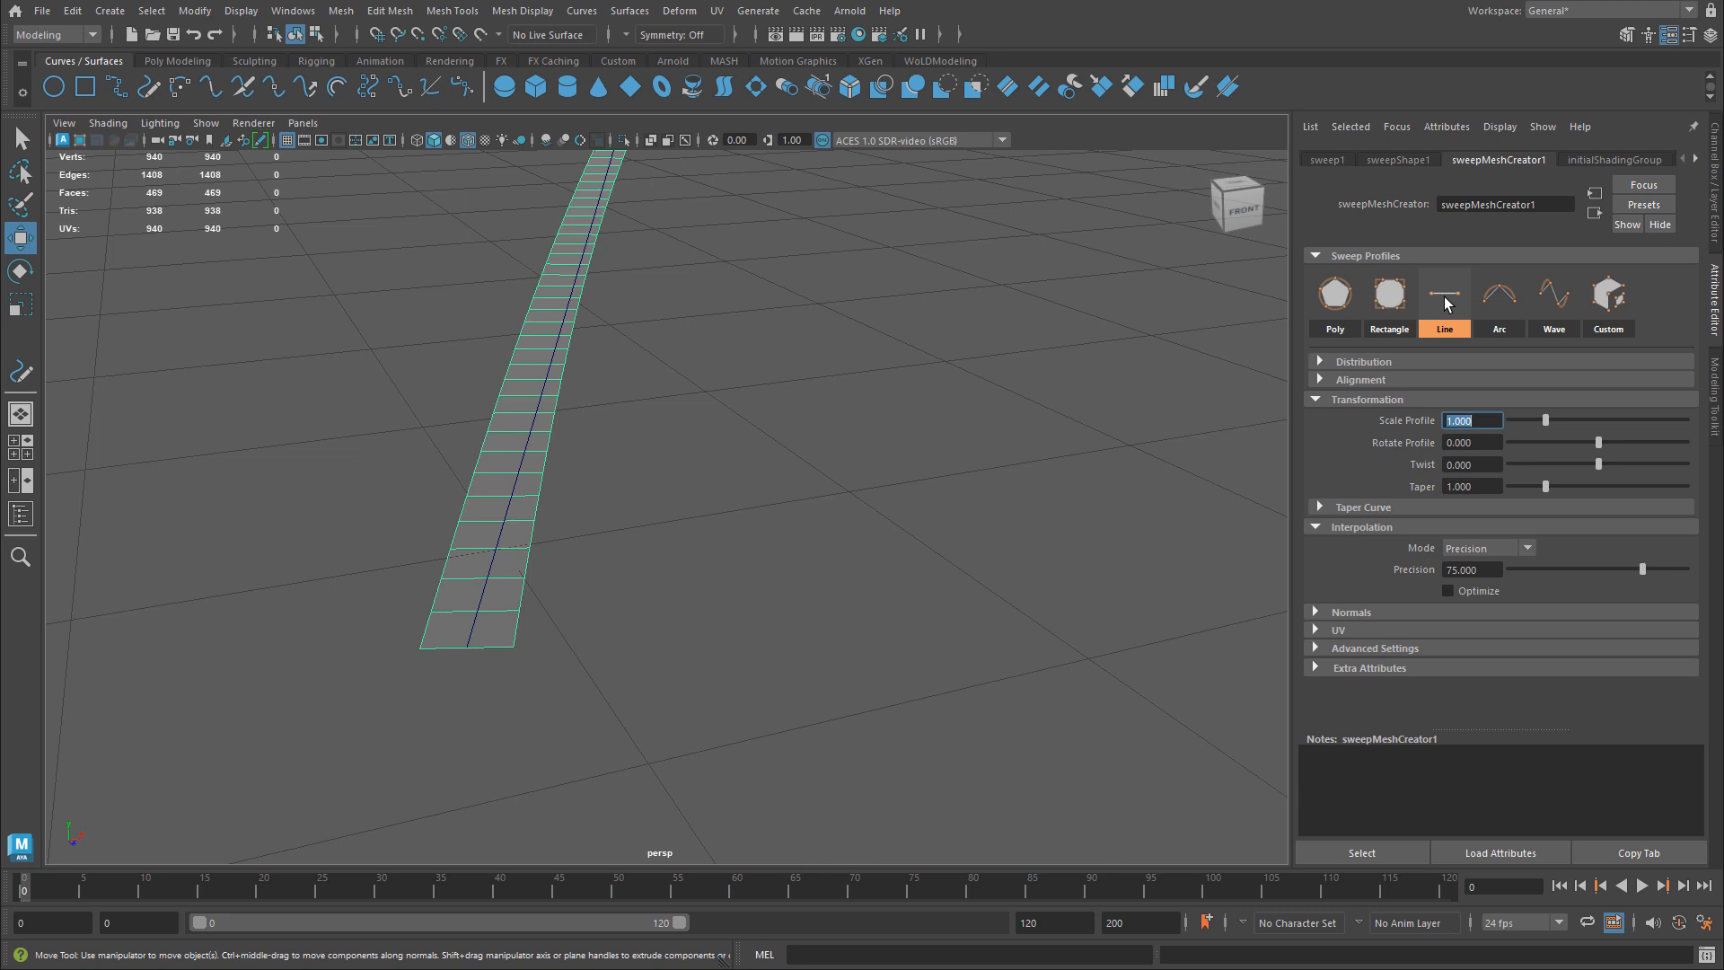
{"action": "left_click", "coordinate": [1511, 296]}
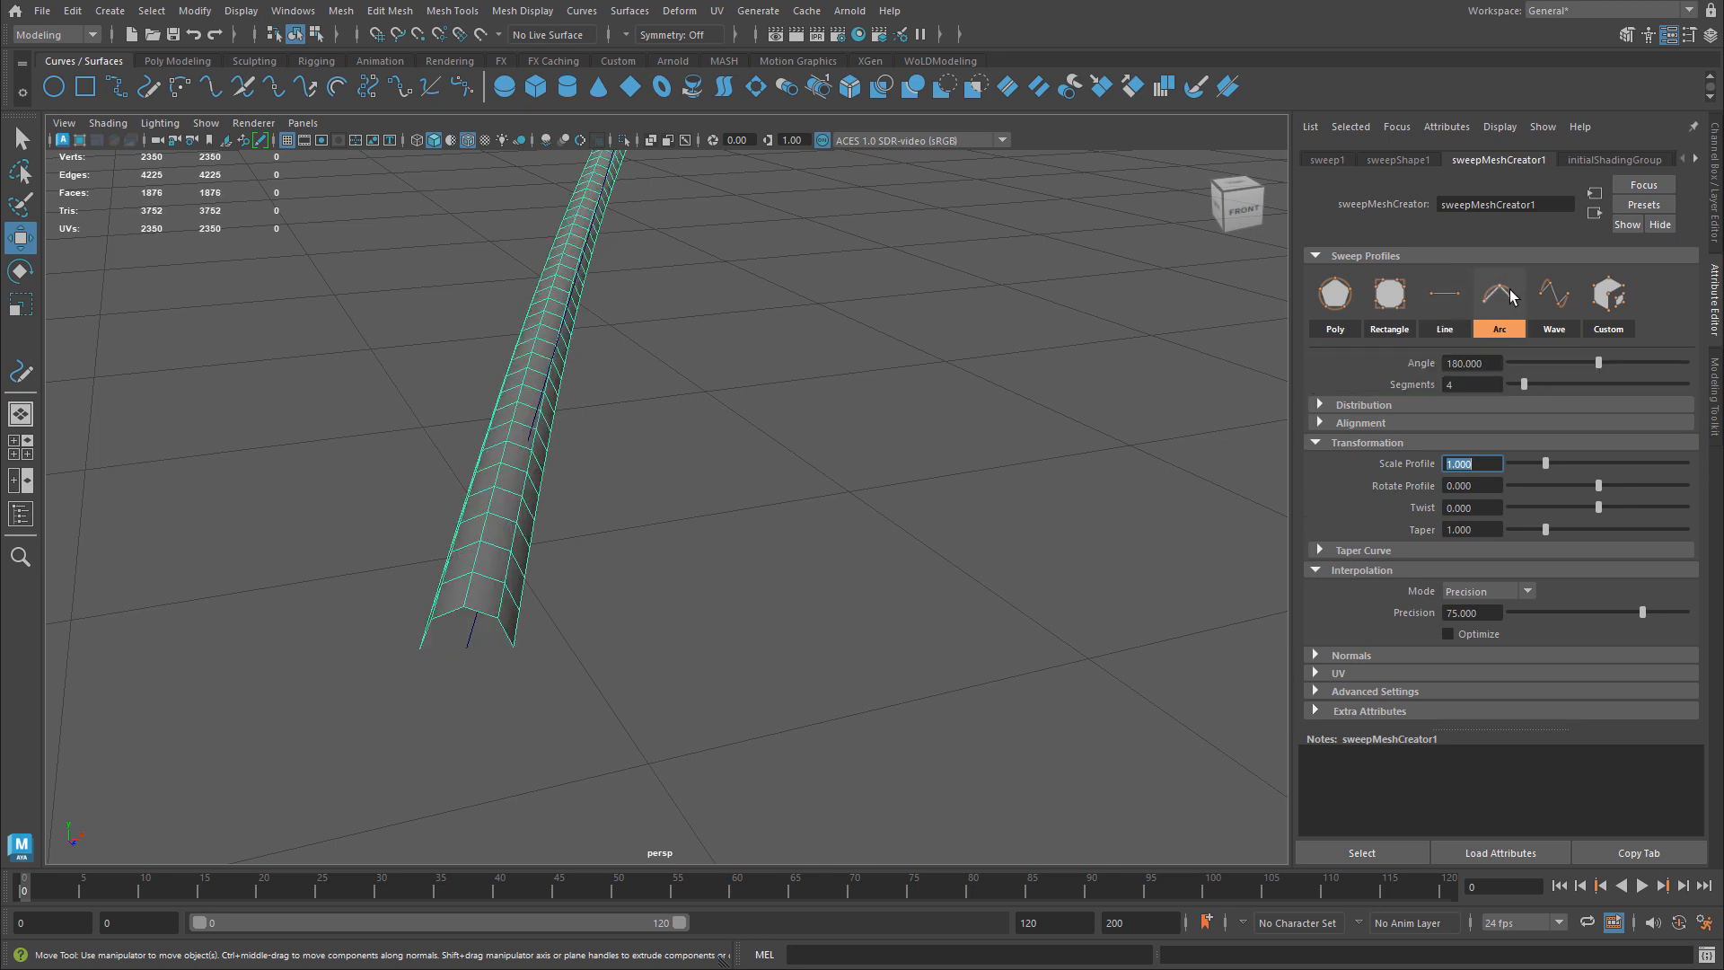
{"action": "left_click", "coordinate": [1554, 296]}
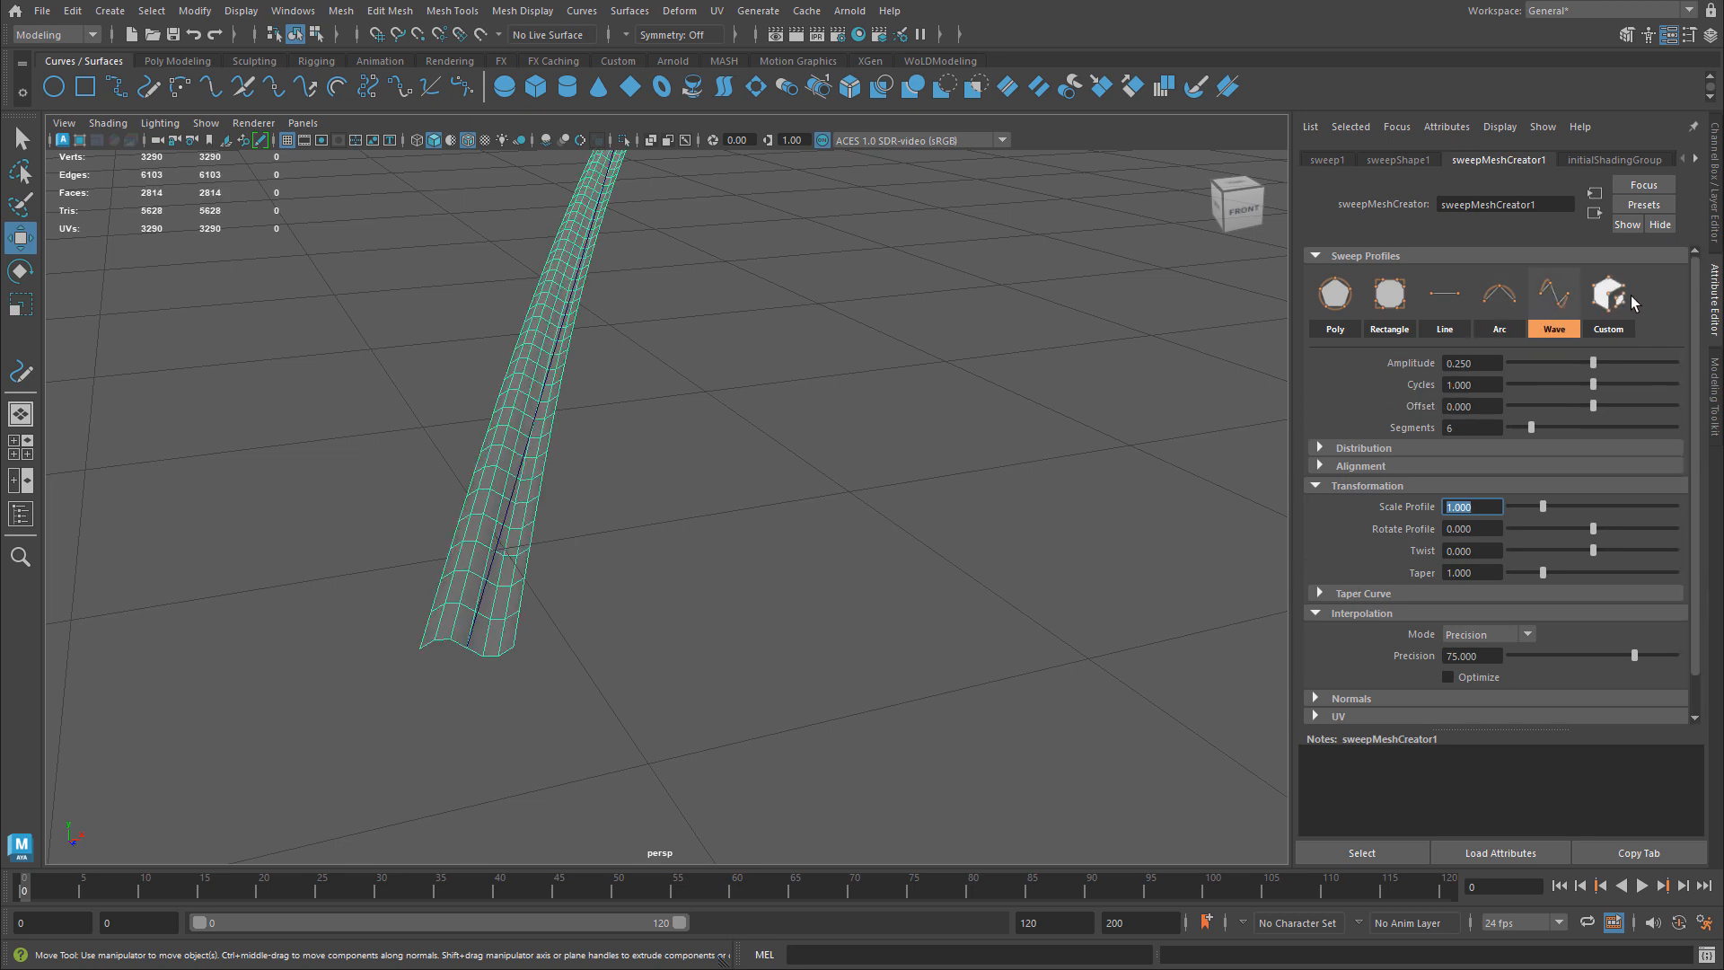
{"action": "left_click", "coordinate": [1337, 299]}
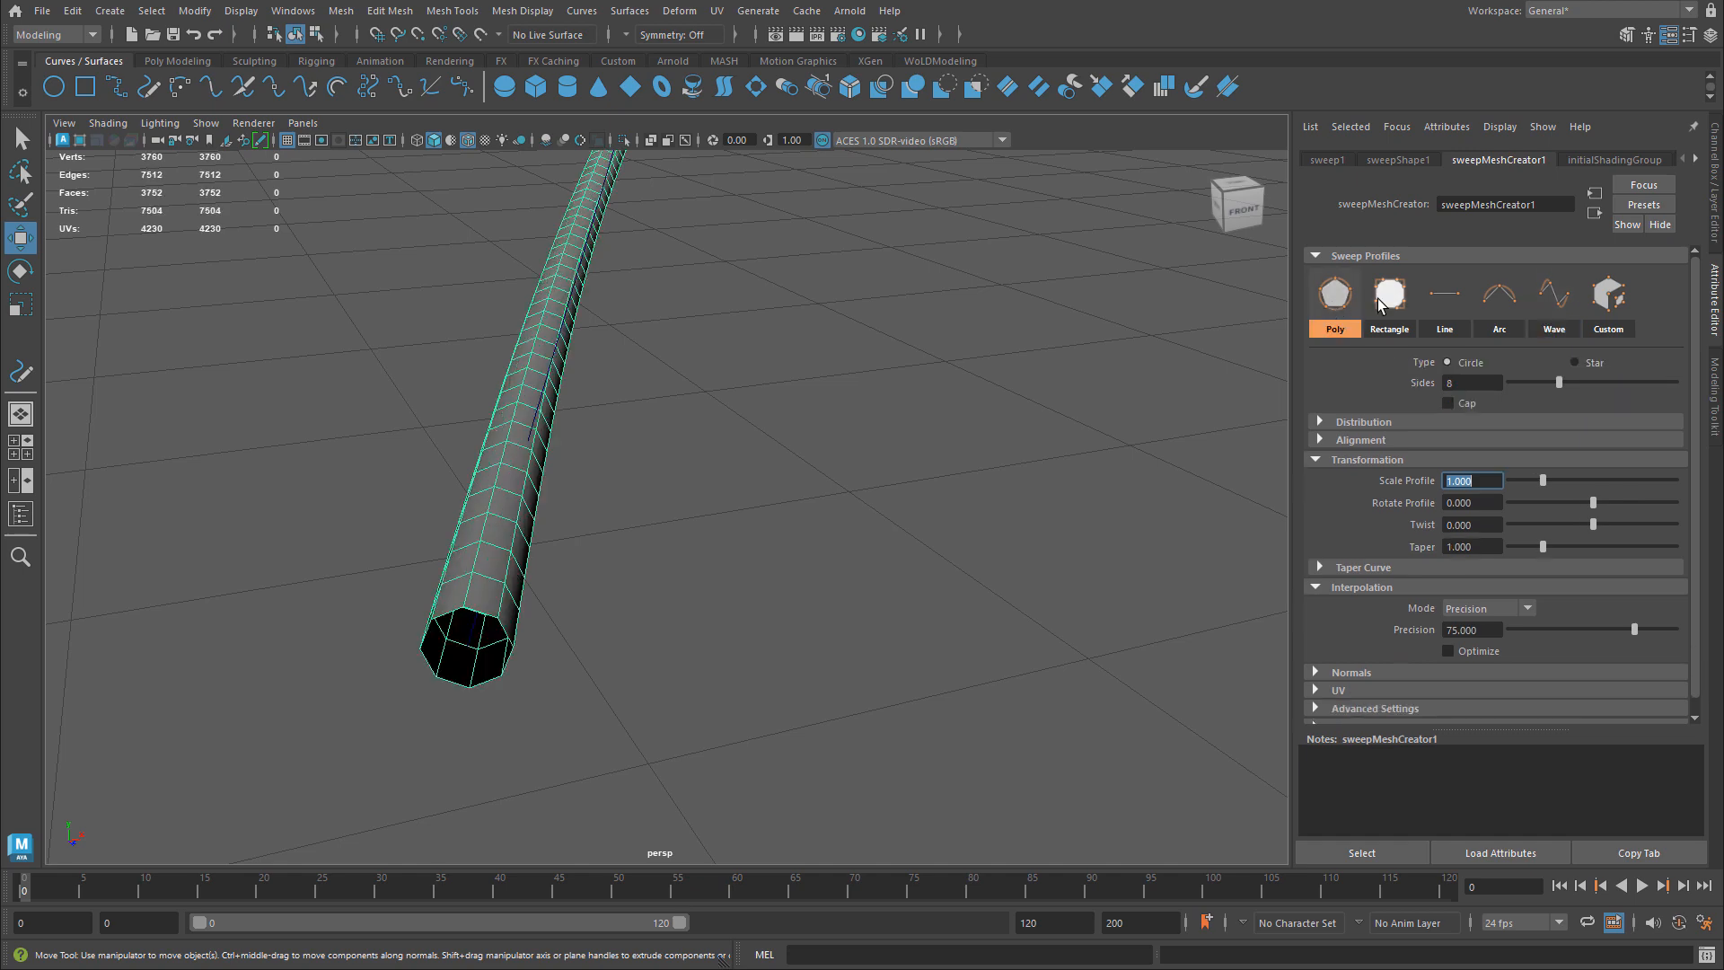
{"action": "left_click", "coordinate": [1379, 298]}
{"action": "left_click", "coordinate": [1445, 296]}
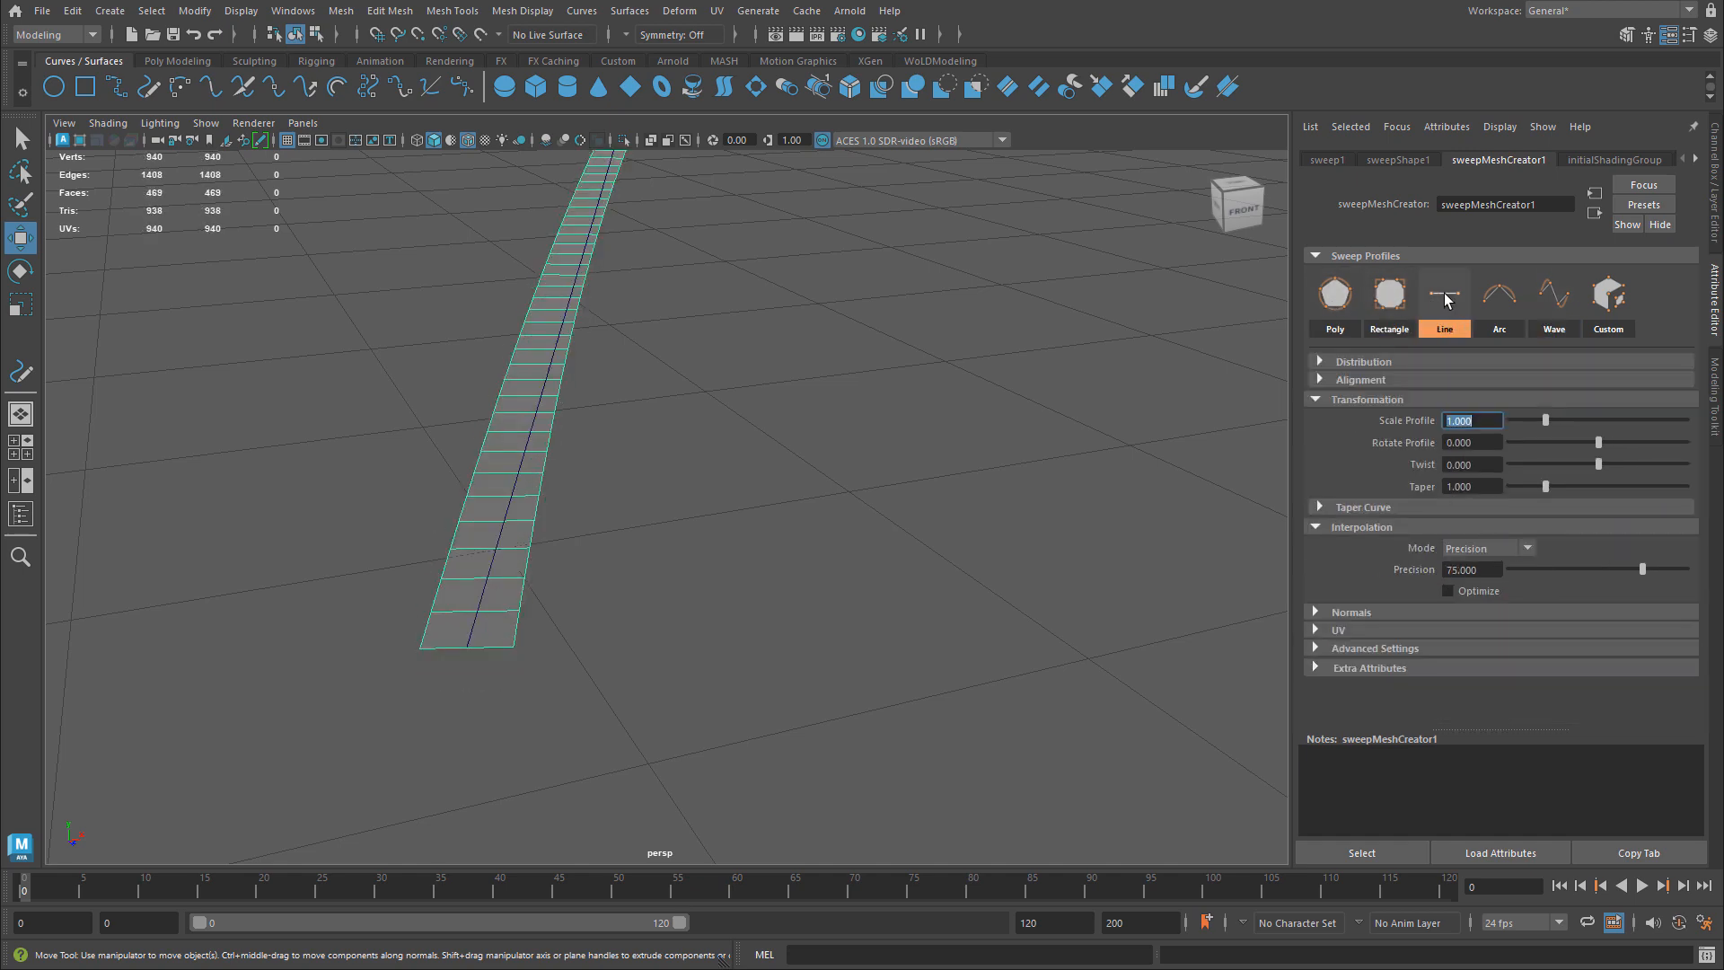
{"action": "left_click", "coordinate": [1512, 301]}
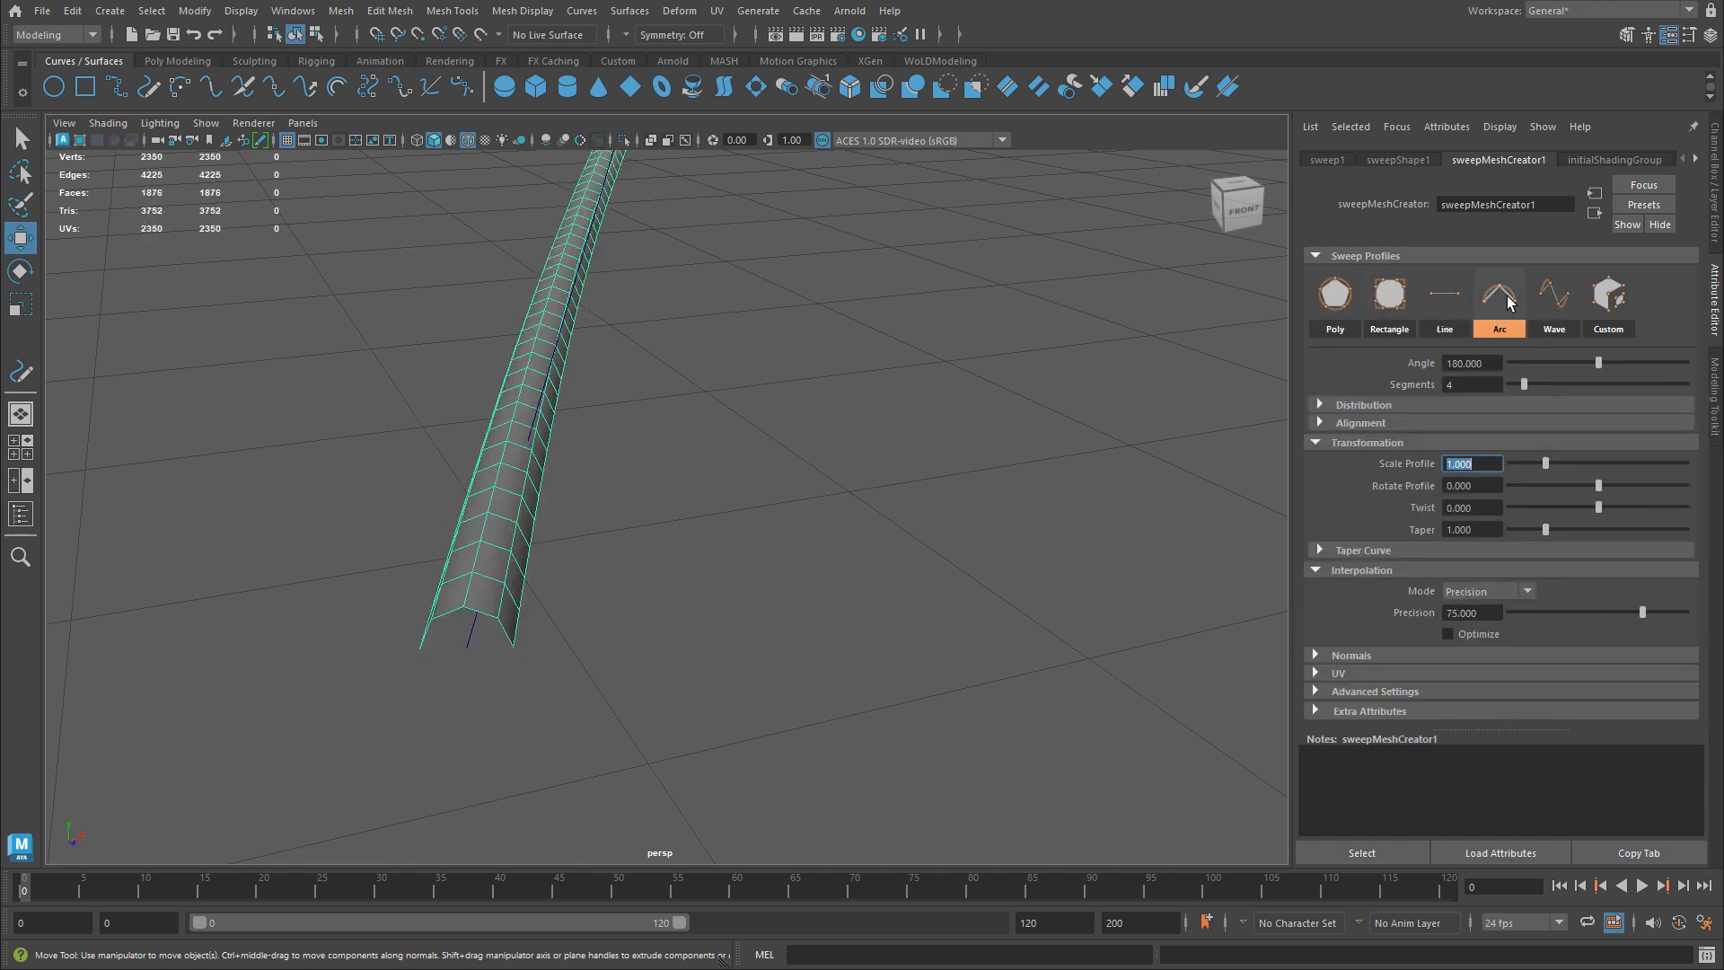
{"action": "left_click", "coordinate": [1540, 296]}
{"action": "left_click", "coordinate": [1338, 298]}
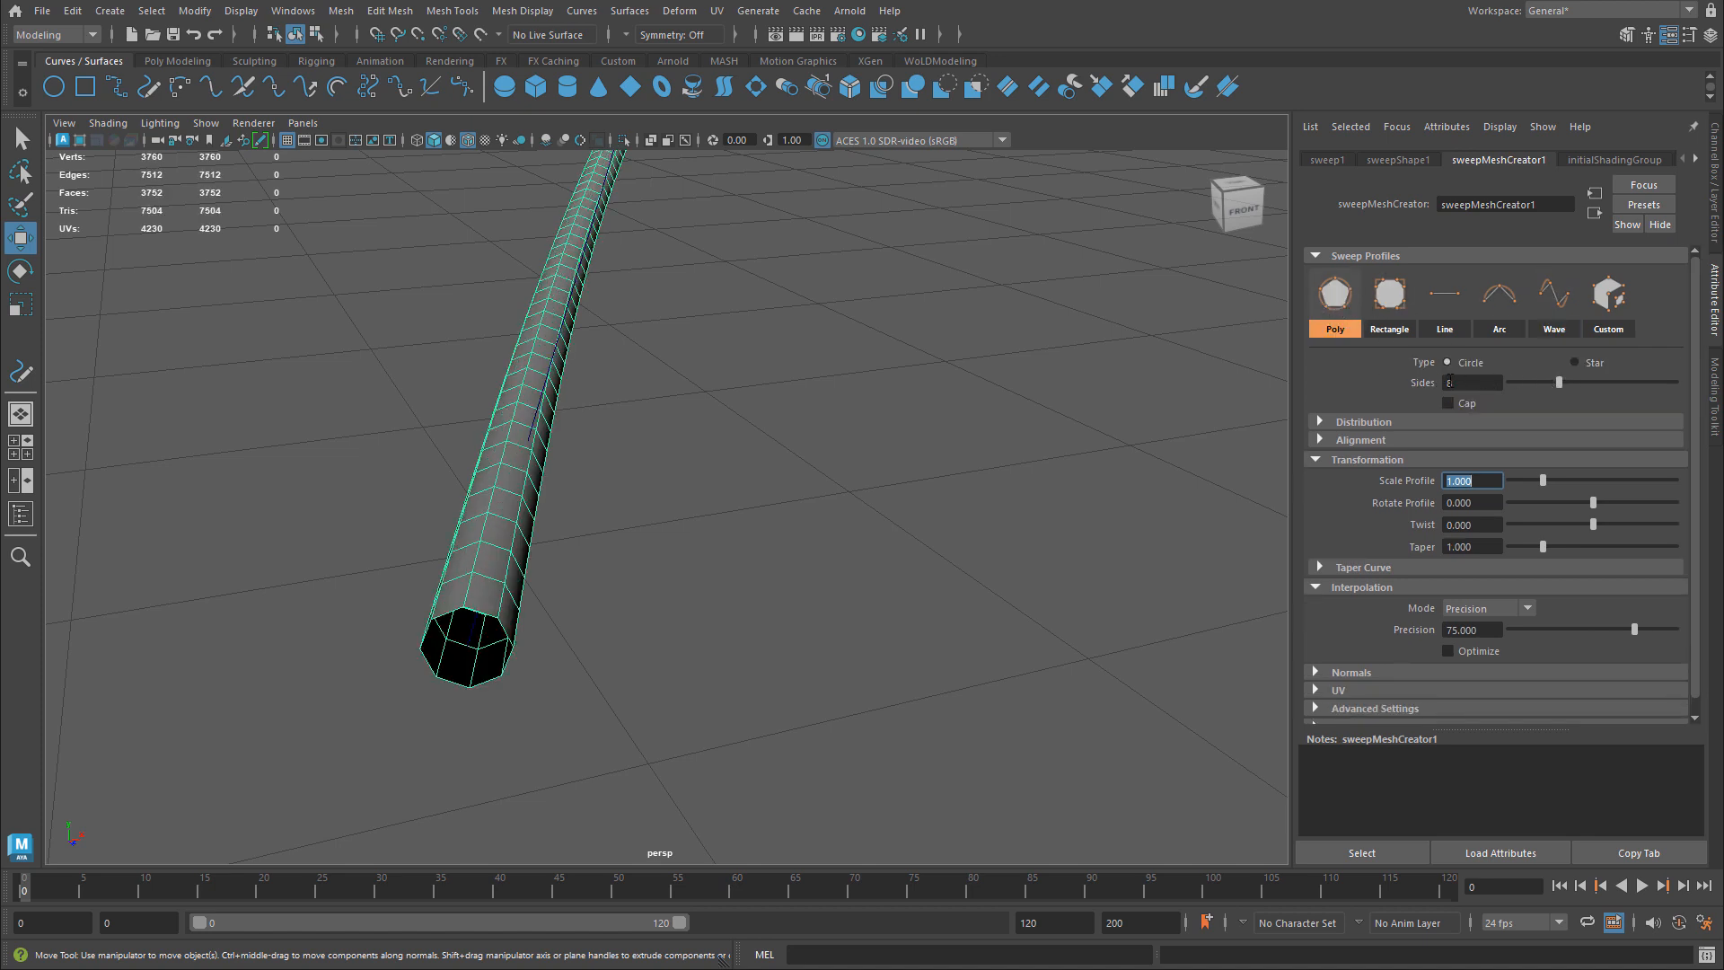
- Try the Star type and the end cap on the Poly profile, restoring the uncapped Circle type
{"action": "mouse_move", "coordinate": [1558, 384]}
{"action": "left_mouse_down"}
{"action": "mouse_move", "coordinate": [1578, 384]}
{"action": "mouse_move", "coordinate": [1559, 385]}
{"action": "left_mouse_up"}
{"action": "left_click", "coordinate": [1589, 365]}
{"action": "left_click", "coordinate": [1448, 362]}
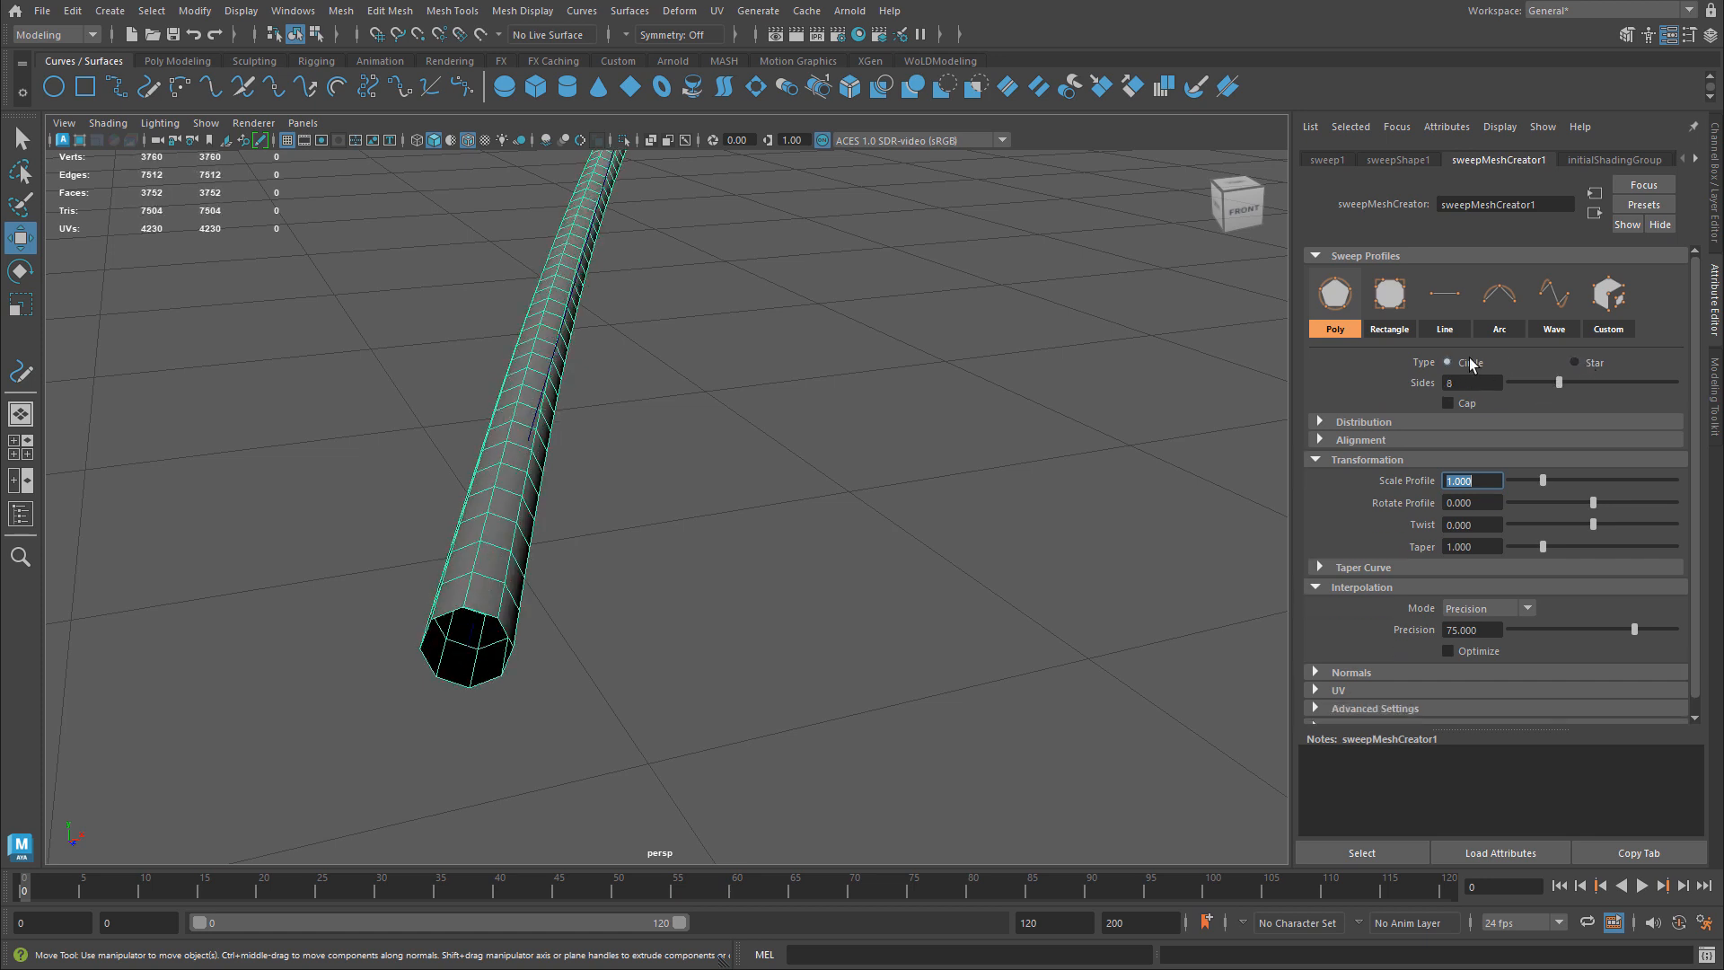
{"action": "left_click", "coordinate": [1468, 406]}
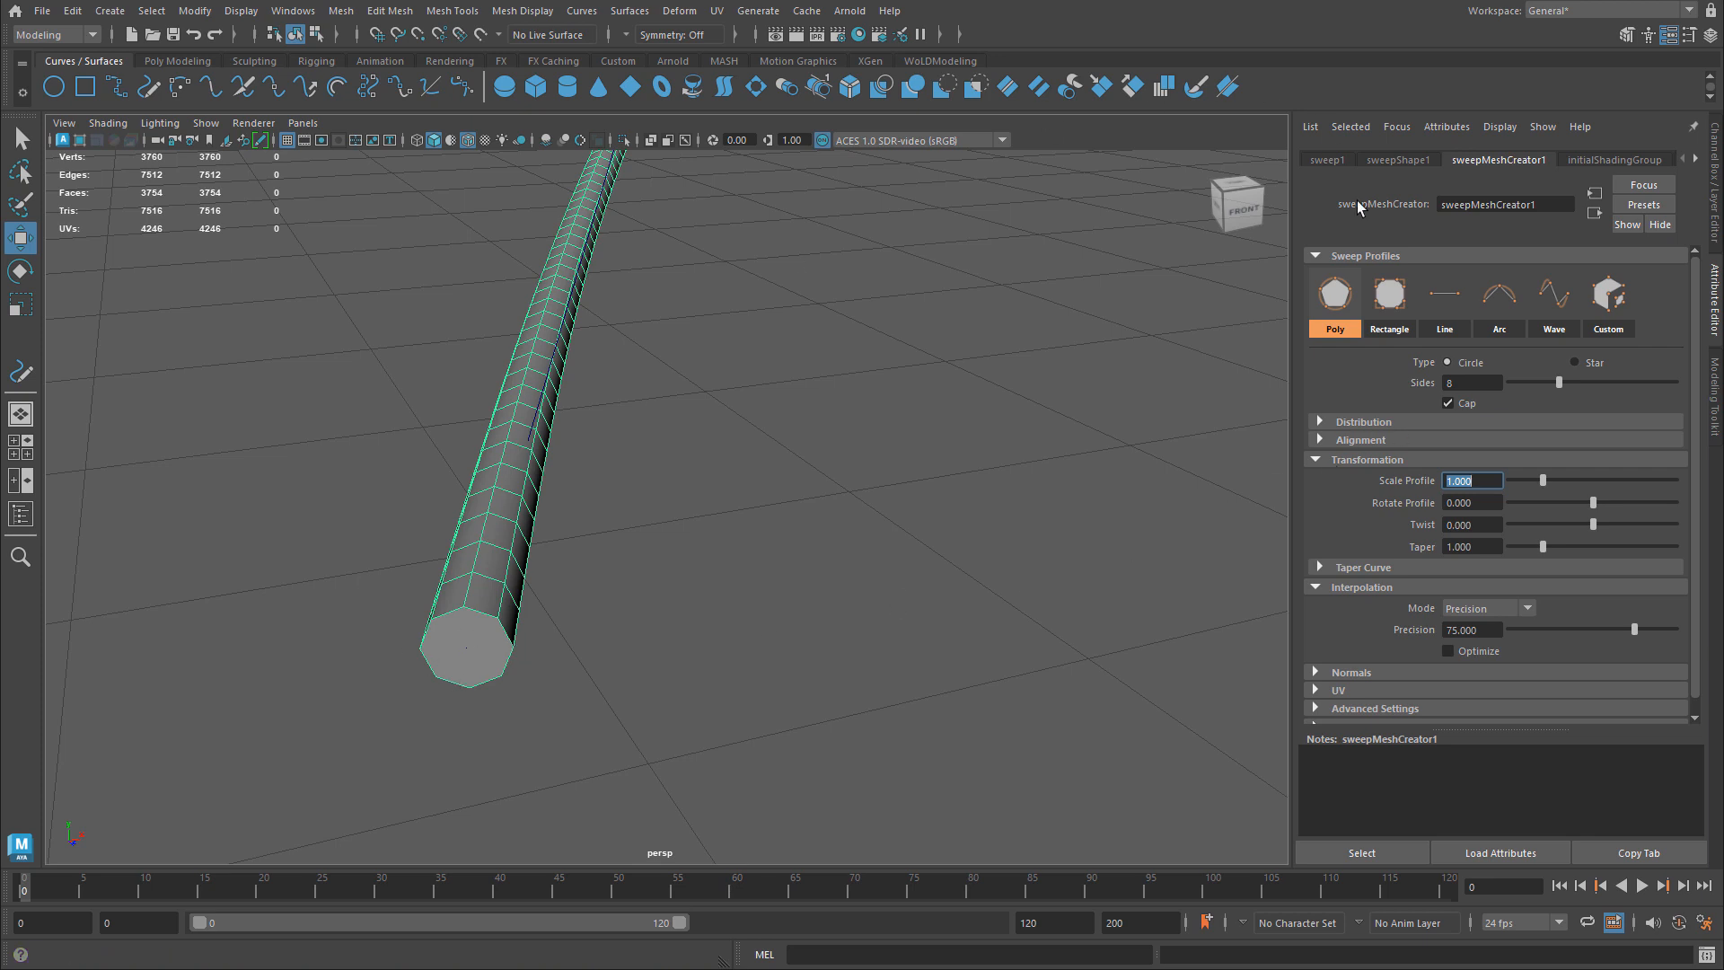
{"action": "left_click", "coordinate": [1463, 402]}
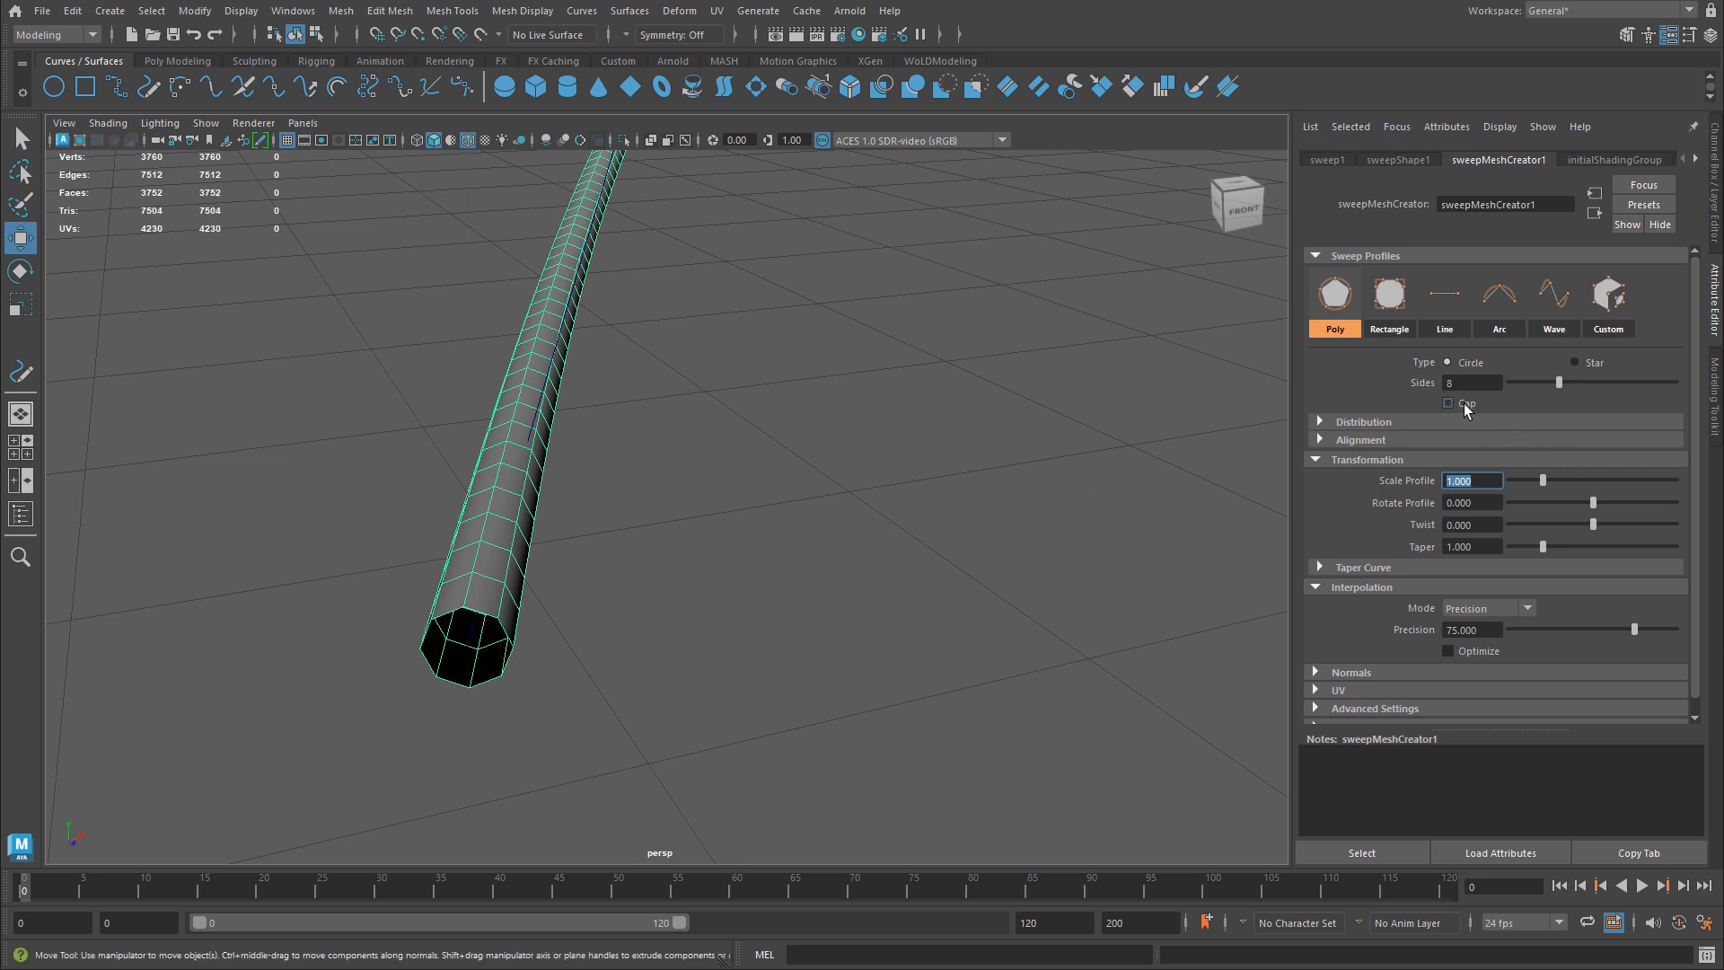
- Switch the sweep profile to Rectangle, test a width of 5, restore it to 2 and set the corner radius to 0.505
{"action": "left_click", "coordinate": [1403, 299]}
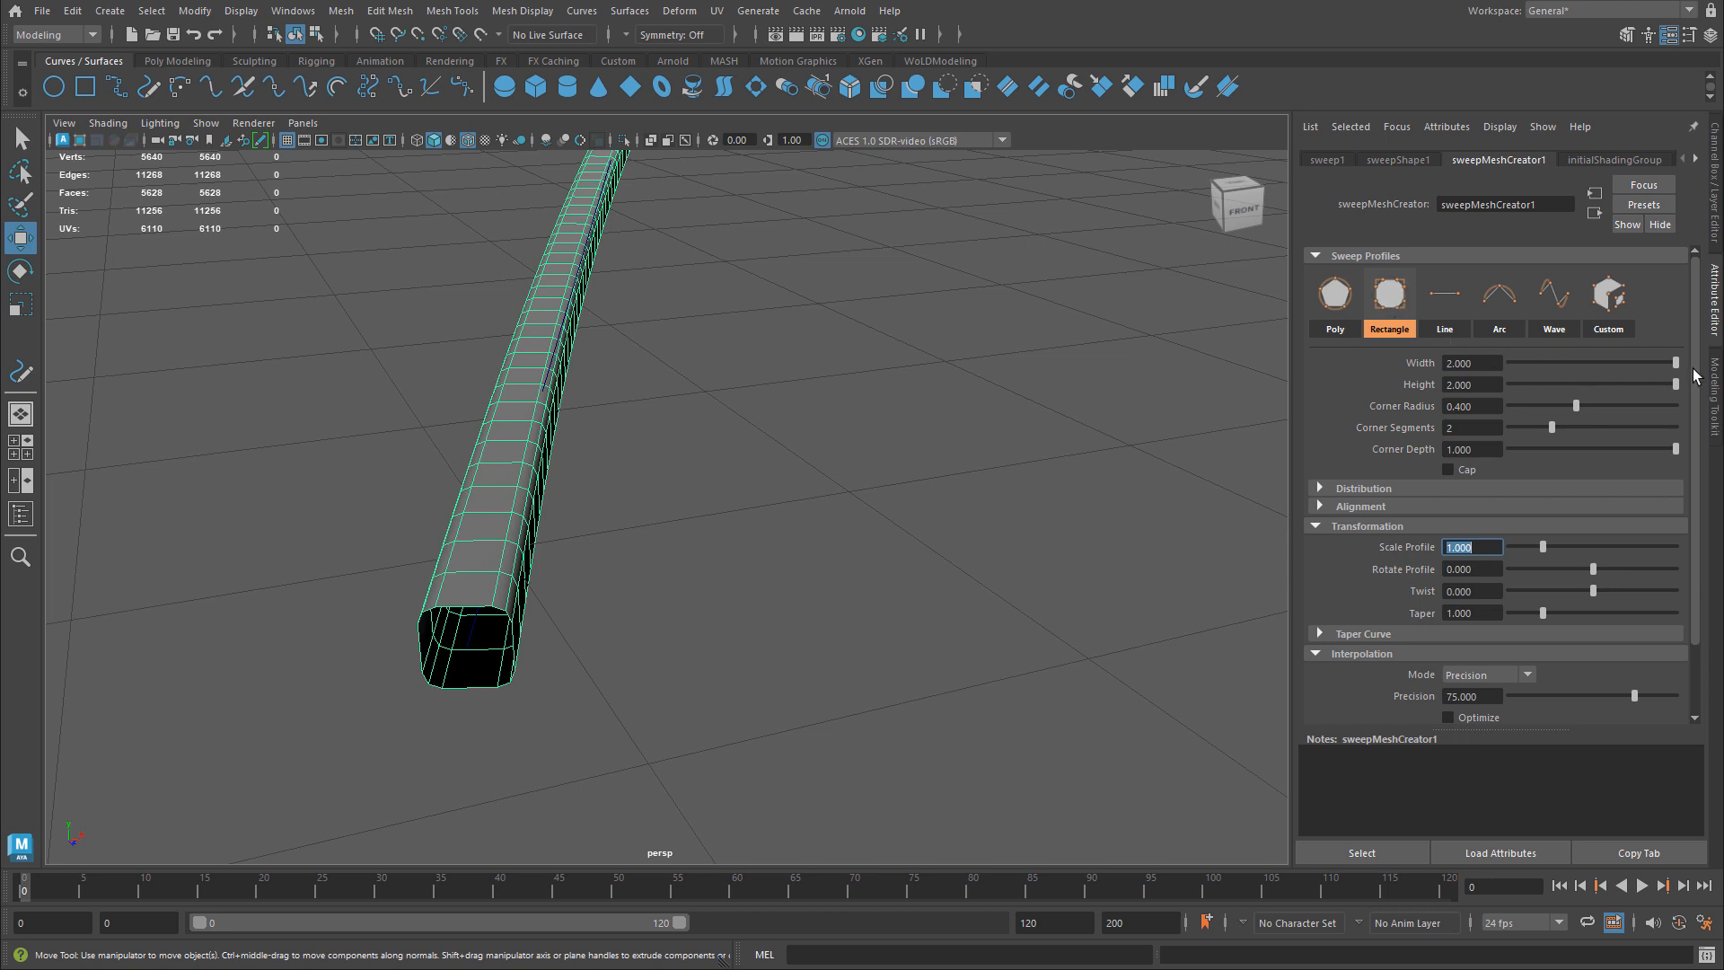
{"action": "mouse_move", "coordinate": [1674, 362]}
{"action": "left_mouse_down"}
{"action": "mouse_move", "coordinate": [1639, 362]}
{"action": "mouse_move", "coordinate": [1691, 362]}
{"action": "mouse_move", "coordinate": [1501, 384]}
{"action": "mouse_move", "coordinate": [1690, 383]}
{"action": "left_mouse_up"}
{"action": "left_click", "coordinate": [1470, 363]}
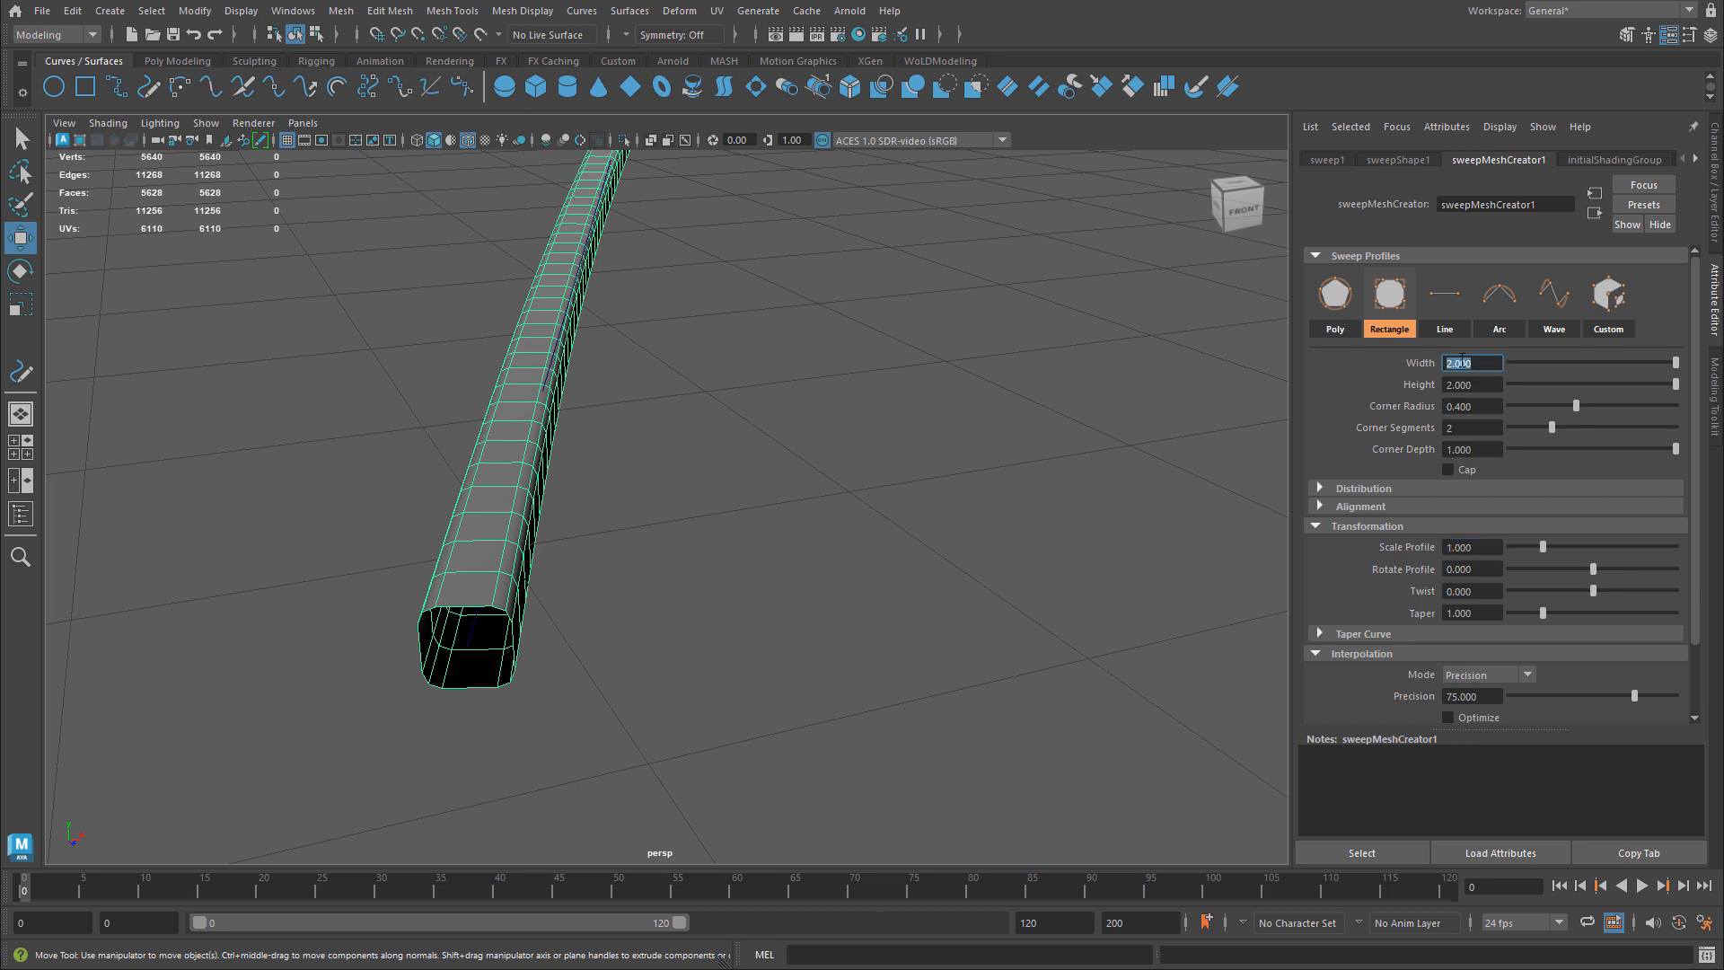
{"action": "type", "text": "5"}
{"action": "key", "text": "Return"}
{"action": "type", "text": "2"}
{"action": "key", "text": "Return"}
{"action": "left_click_drag", "start_coordinate": [1544, 361], "coordinate": [1592, 408]}
{"action": "type", "text": "2"}
{"action": "key", "text": "Return"}
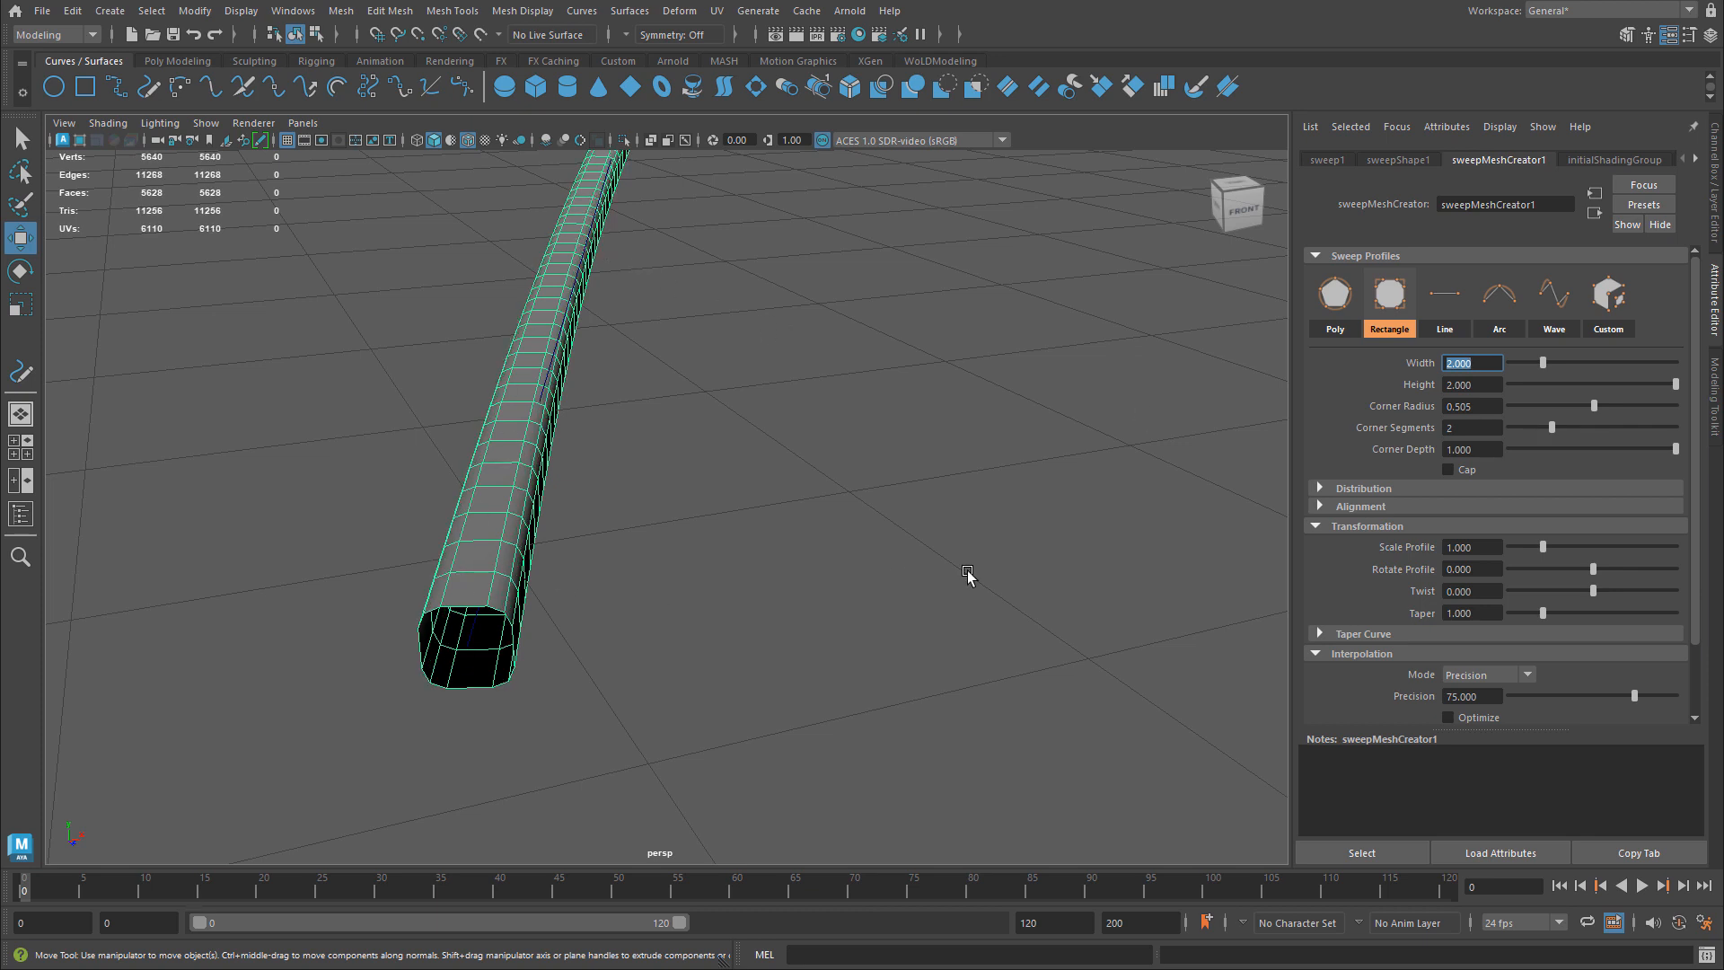
- Preview the Line, Arc and Wave profiles on the sweep mesh and set the profile to Poly
{"action": "left_click", "coordinate": [1446, 306]}
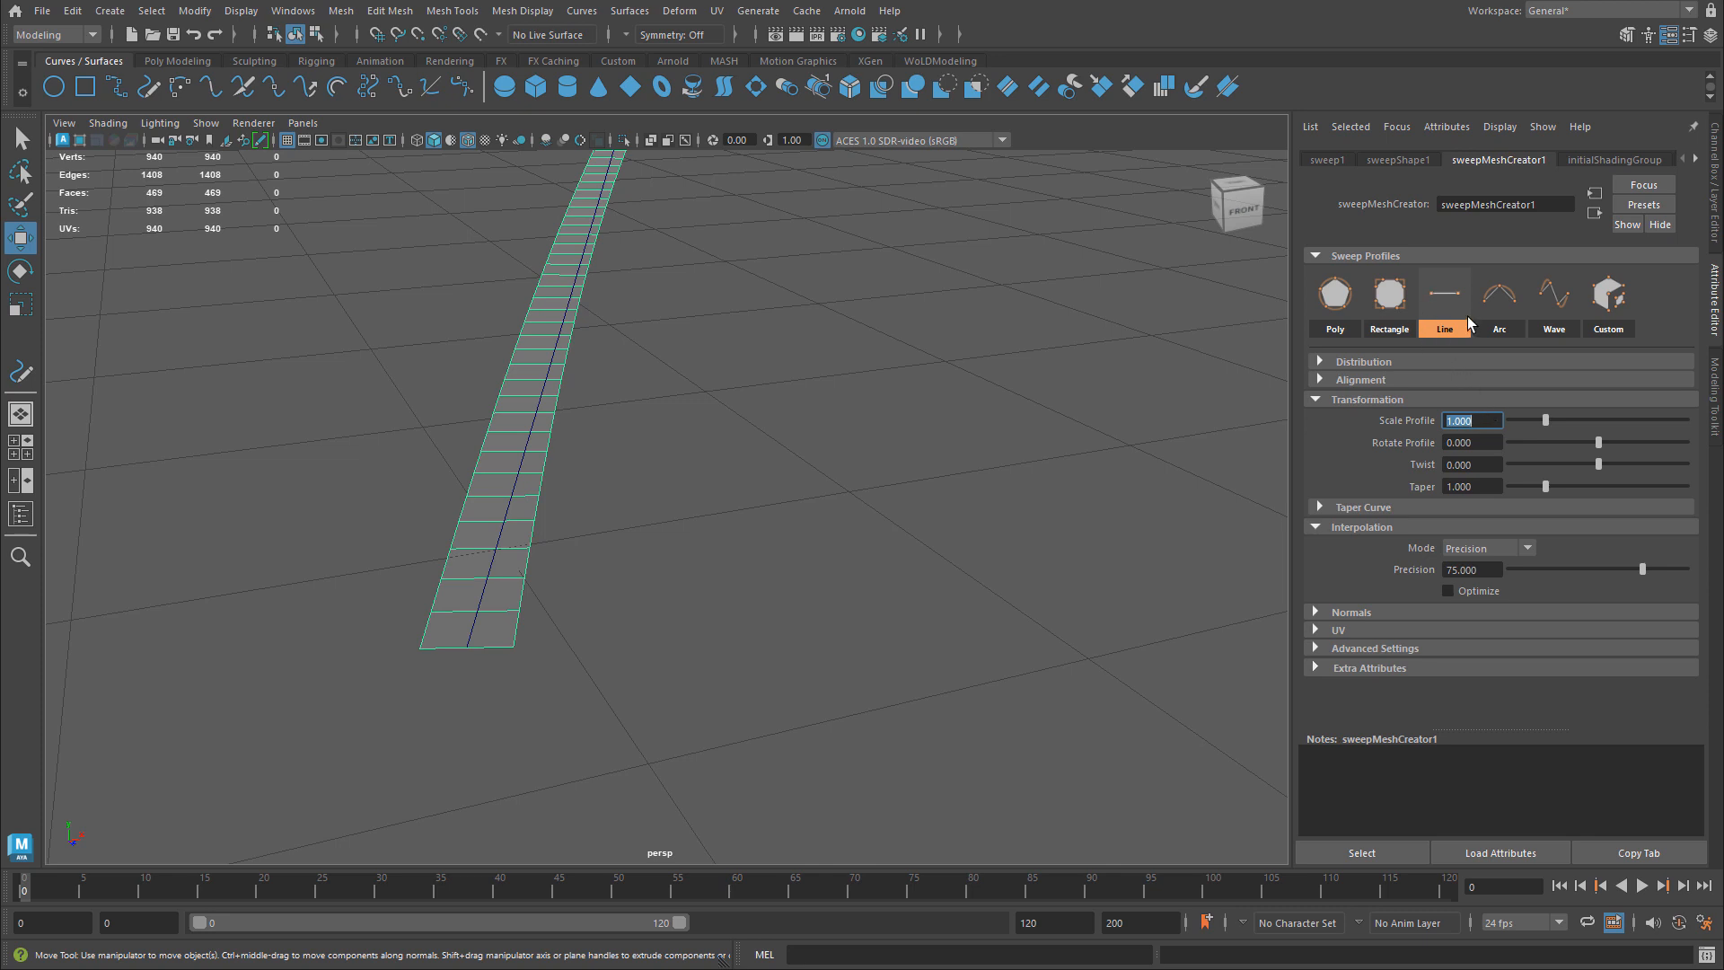
{"action": "left_click", "coordinate": [1508, 310]}
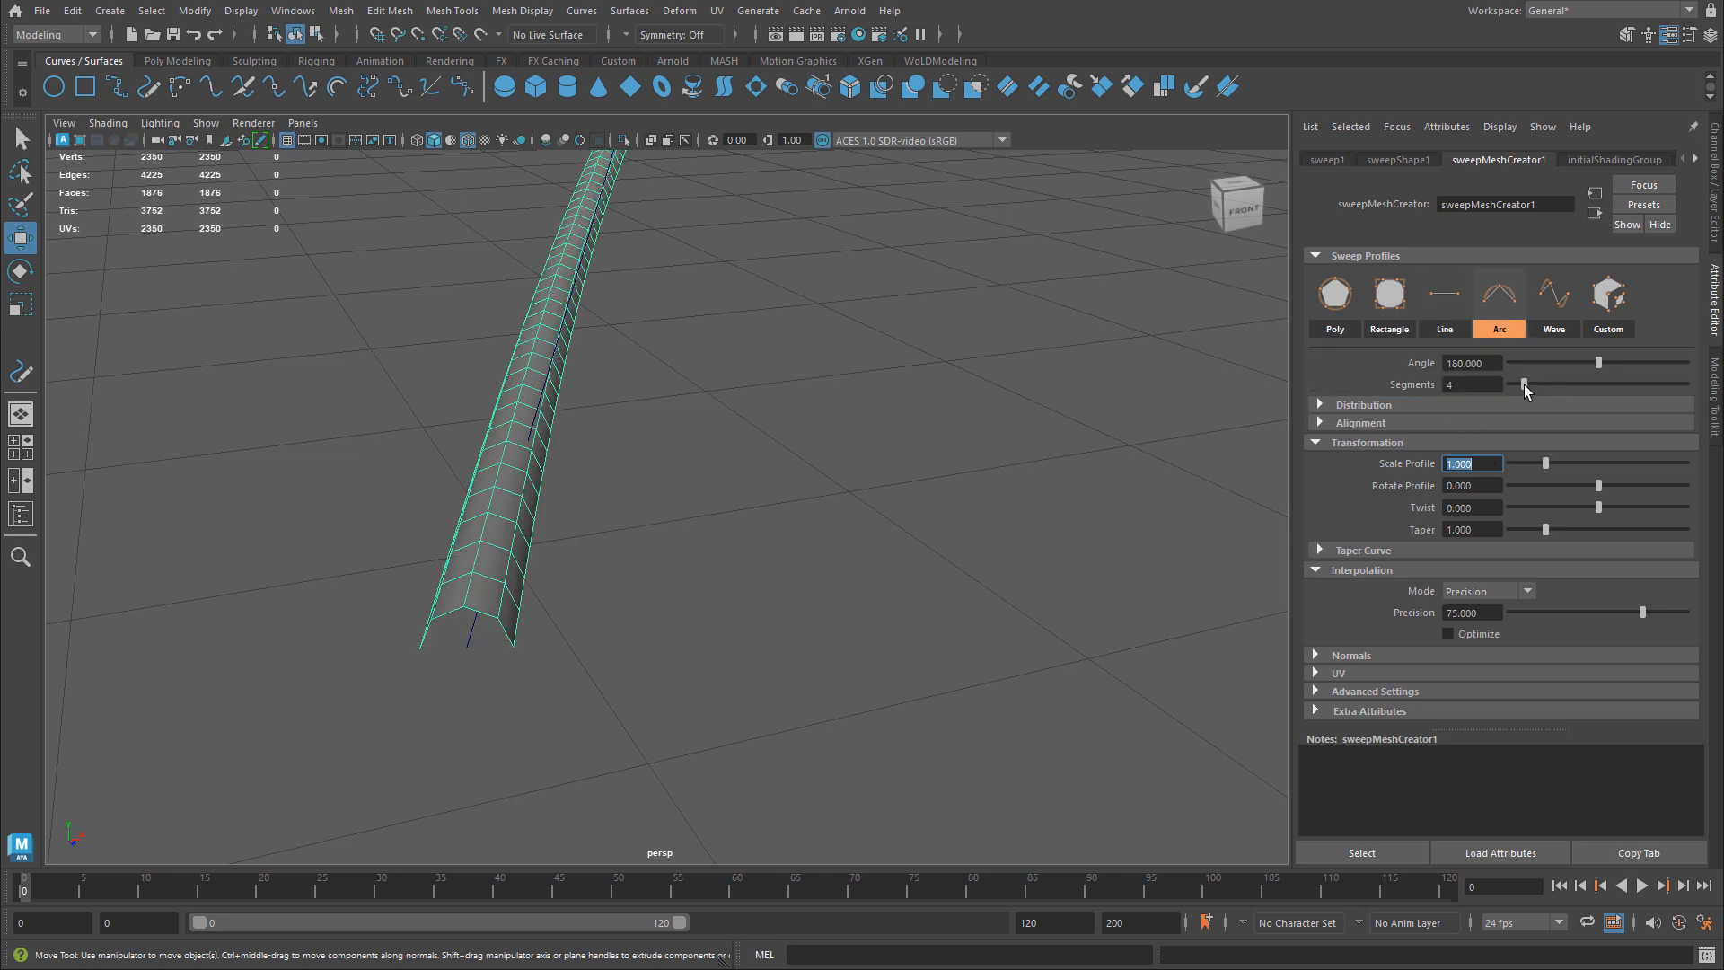
{"action": "left_click", "coordinate": [1554, 303]}
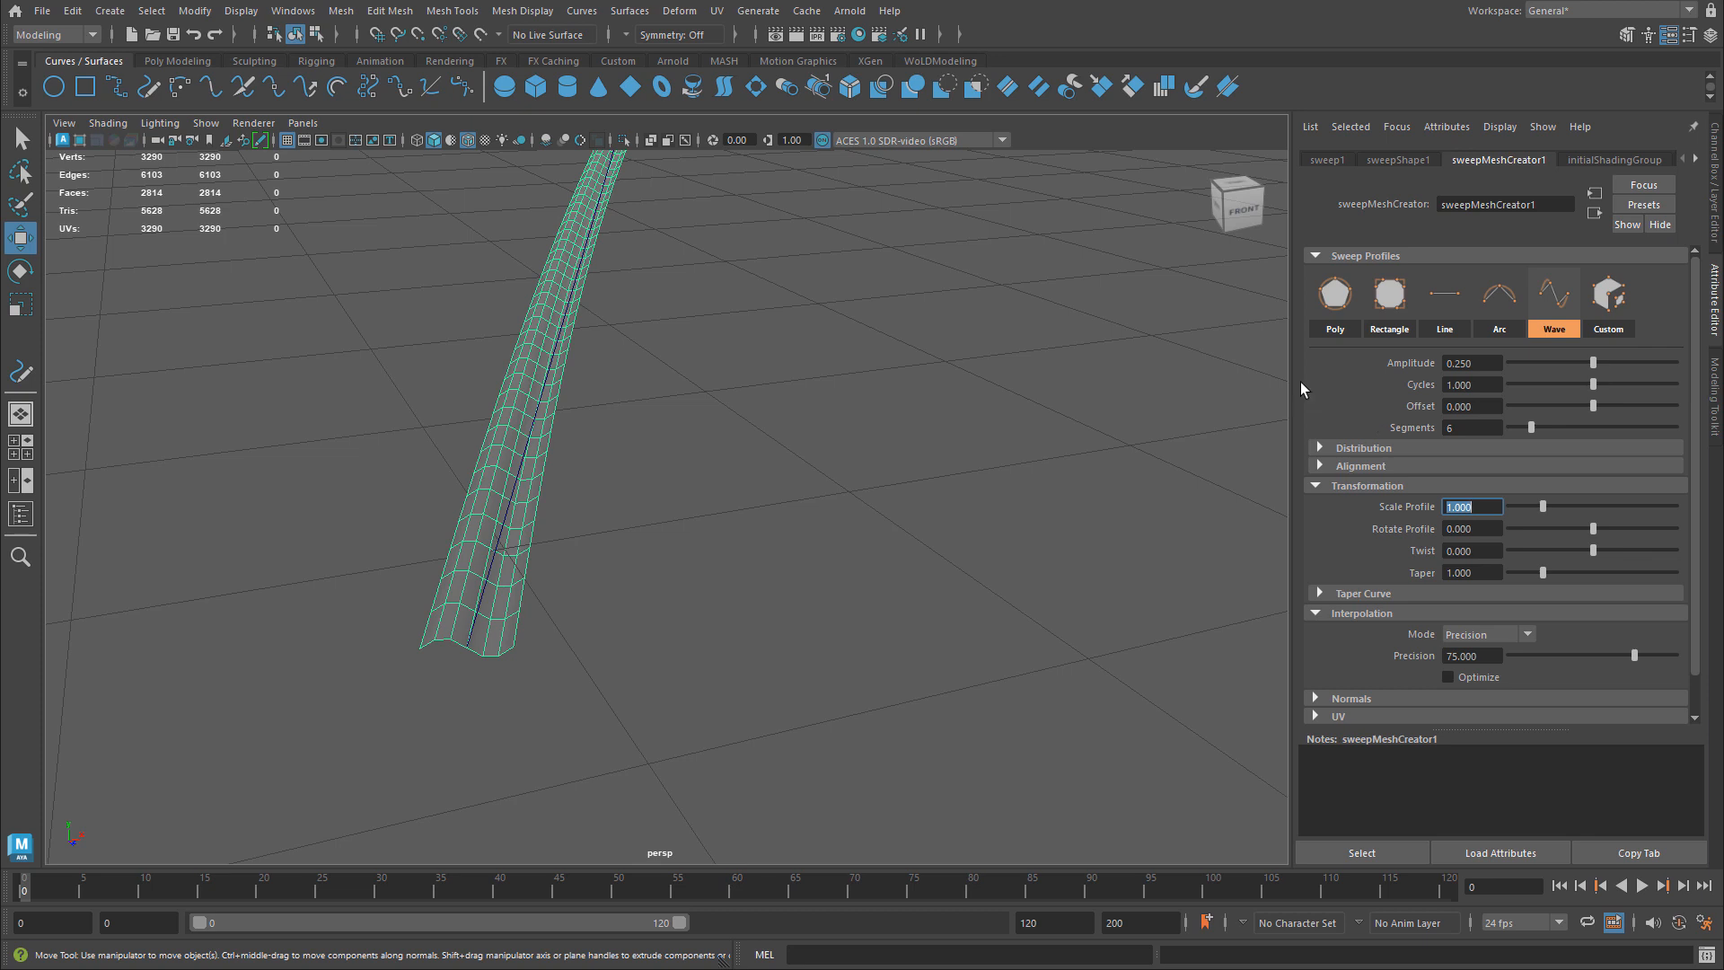
{"action": "left_click", "coordinate": [1337, 301]}
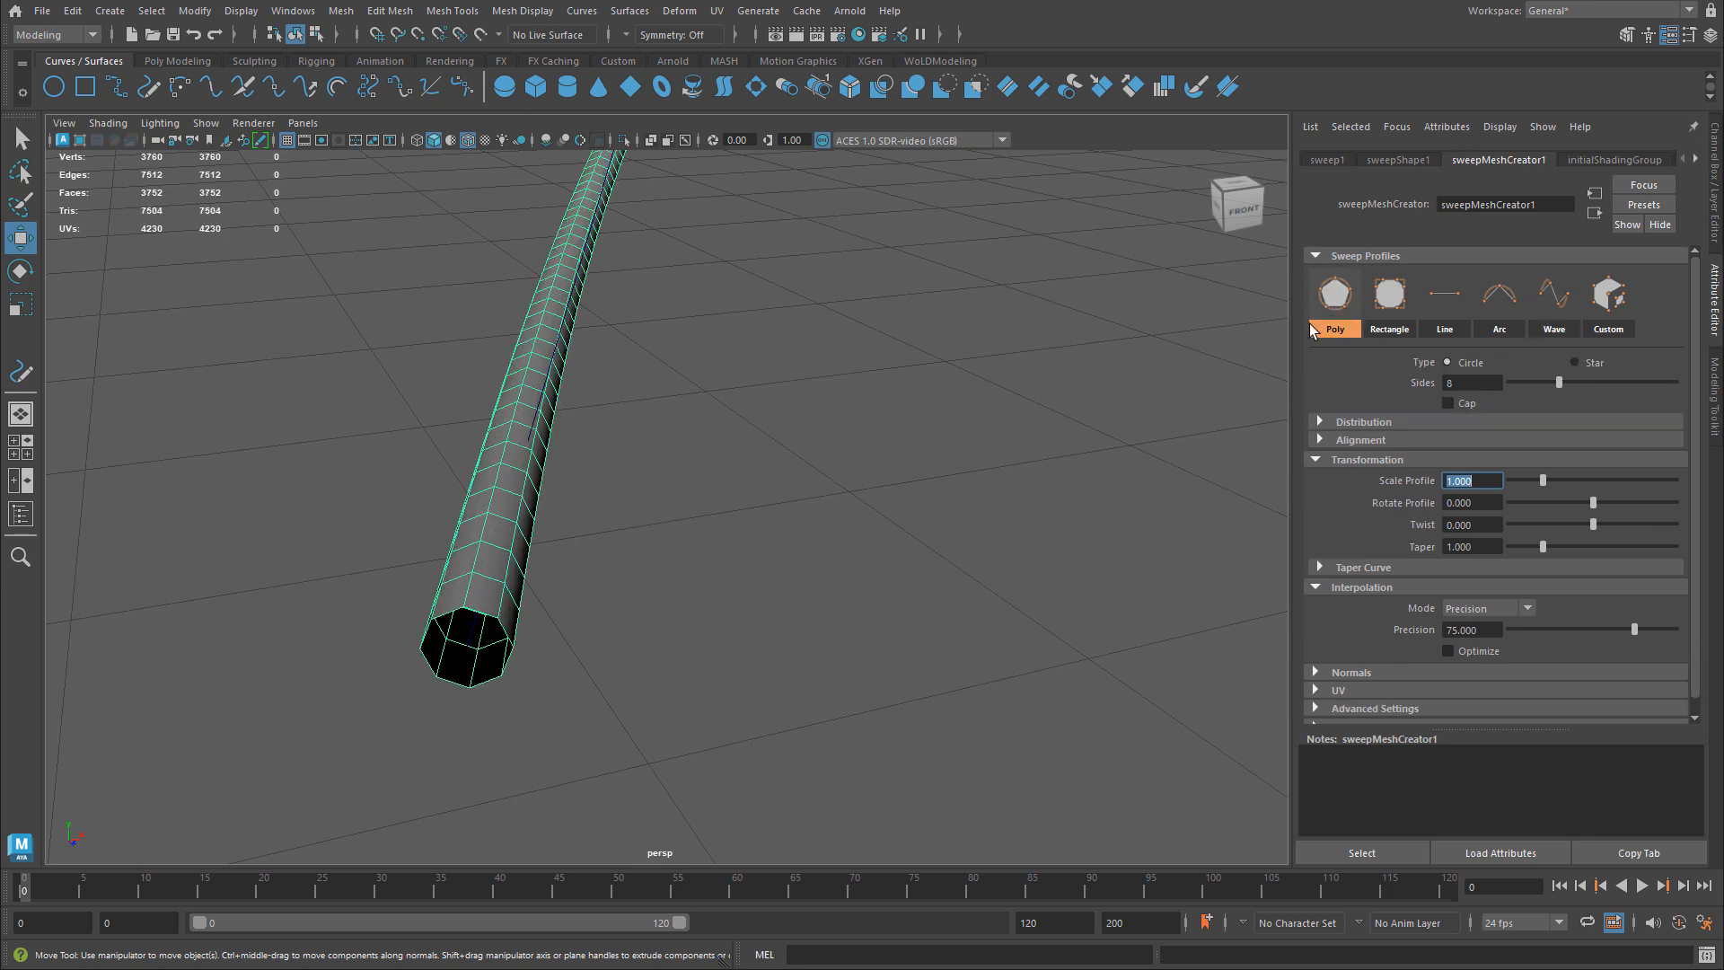
- Enable Distribute for the sweep mesh, compare Square and Linear distribution, and set it to Radial
{"action": "left_click", "coordinate": [1322, 422]}
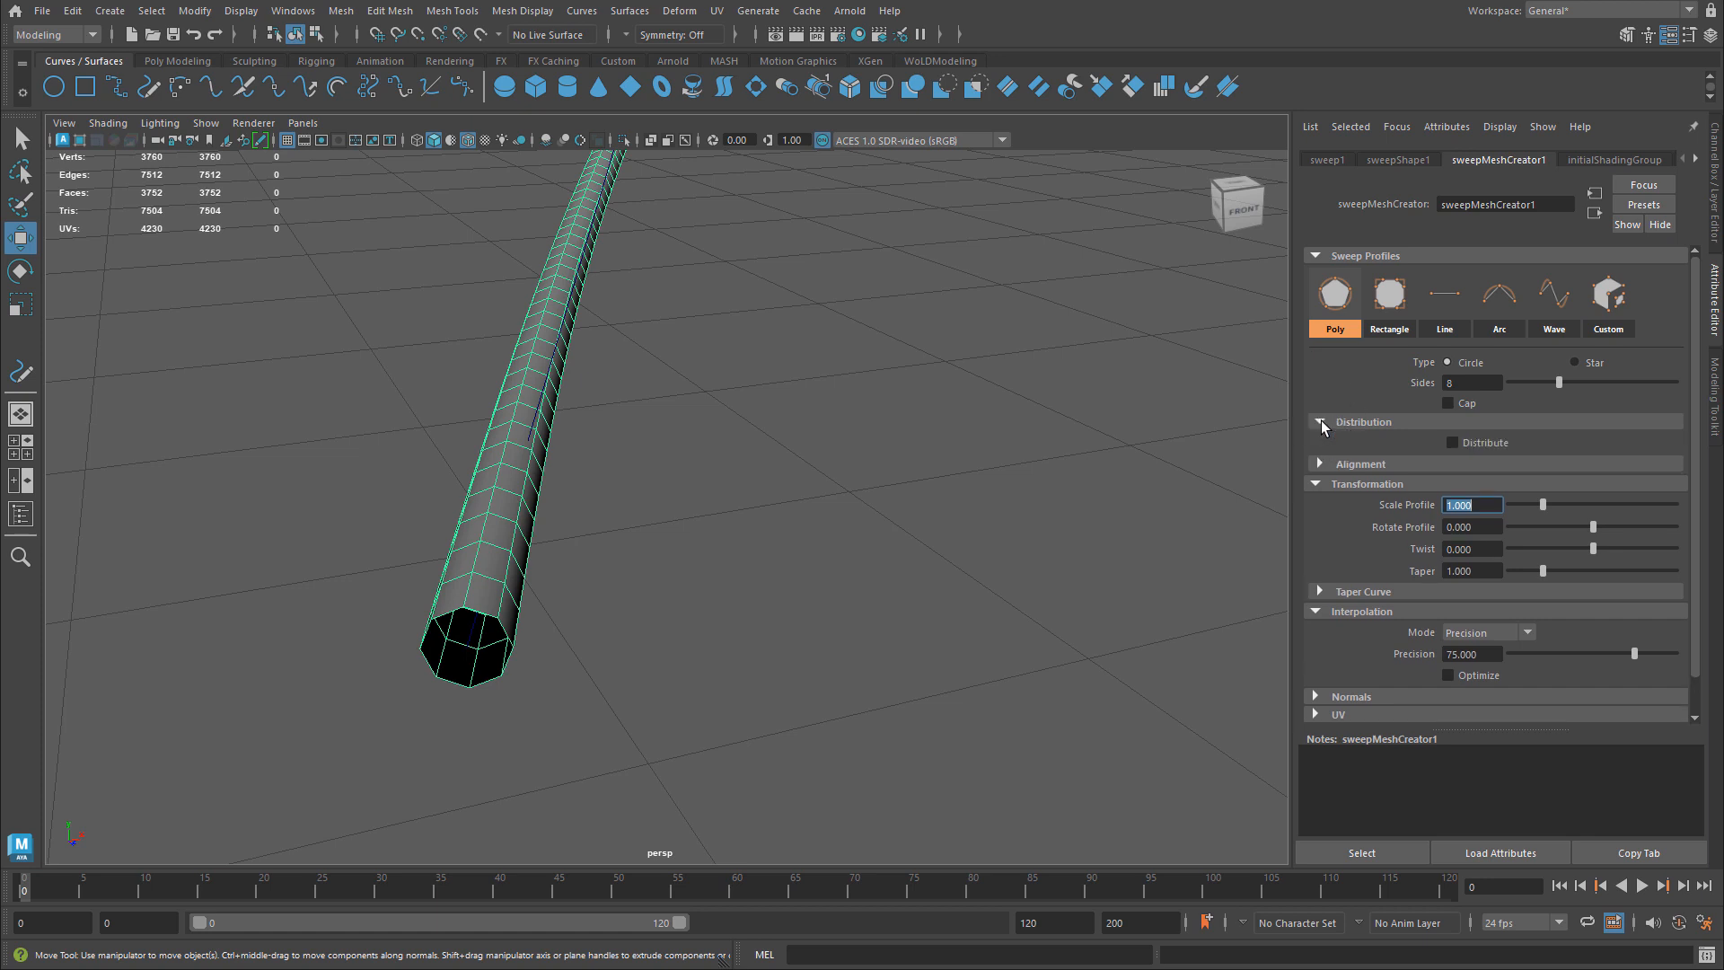
{"action": "left_click", "coordinate": [1452, 442]}
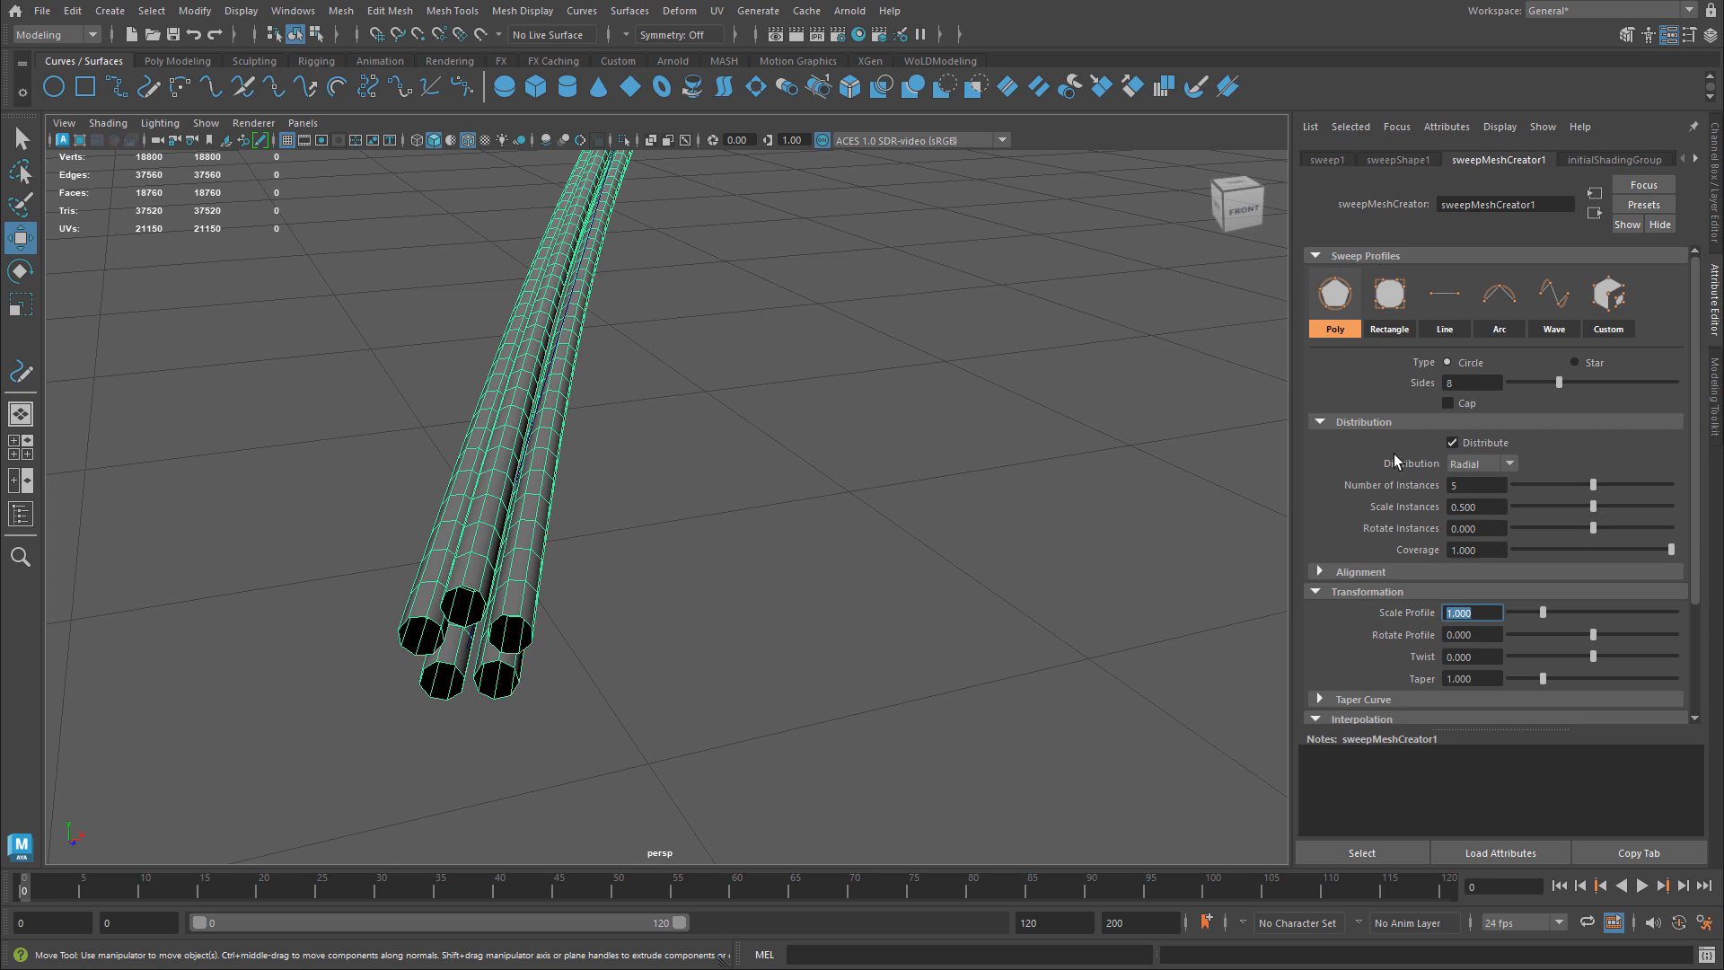
{"action": "left_click", "coordinate": [1476, 466]}
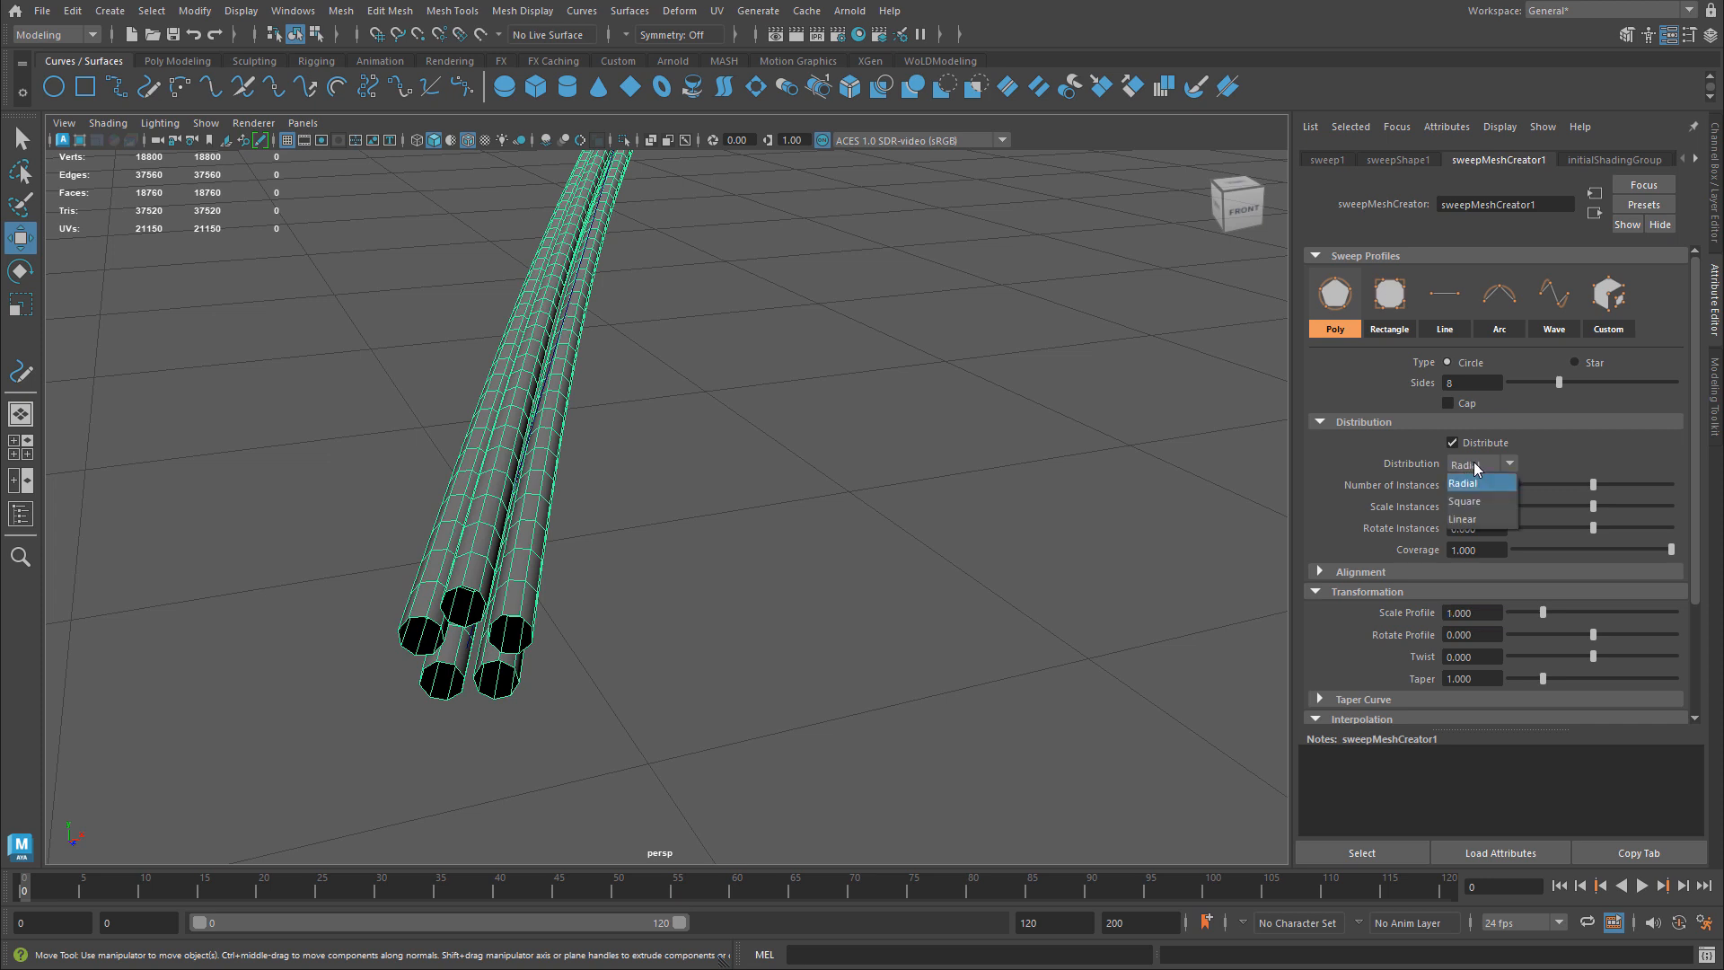
{"action": "left_click", "coordinate": [1473, 498]}
{"action": "left_click", "coordinate": [1477, 469]}
{"action": "left_click", "coordinate": [1476, 519]}
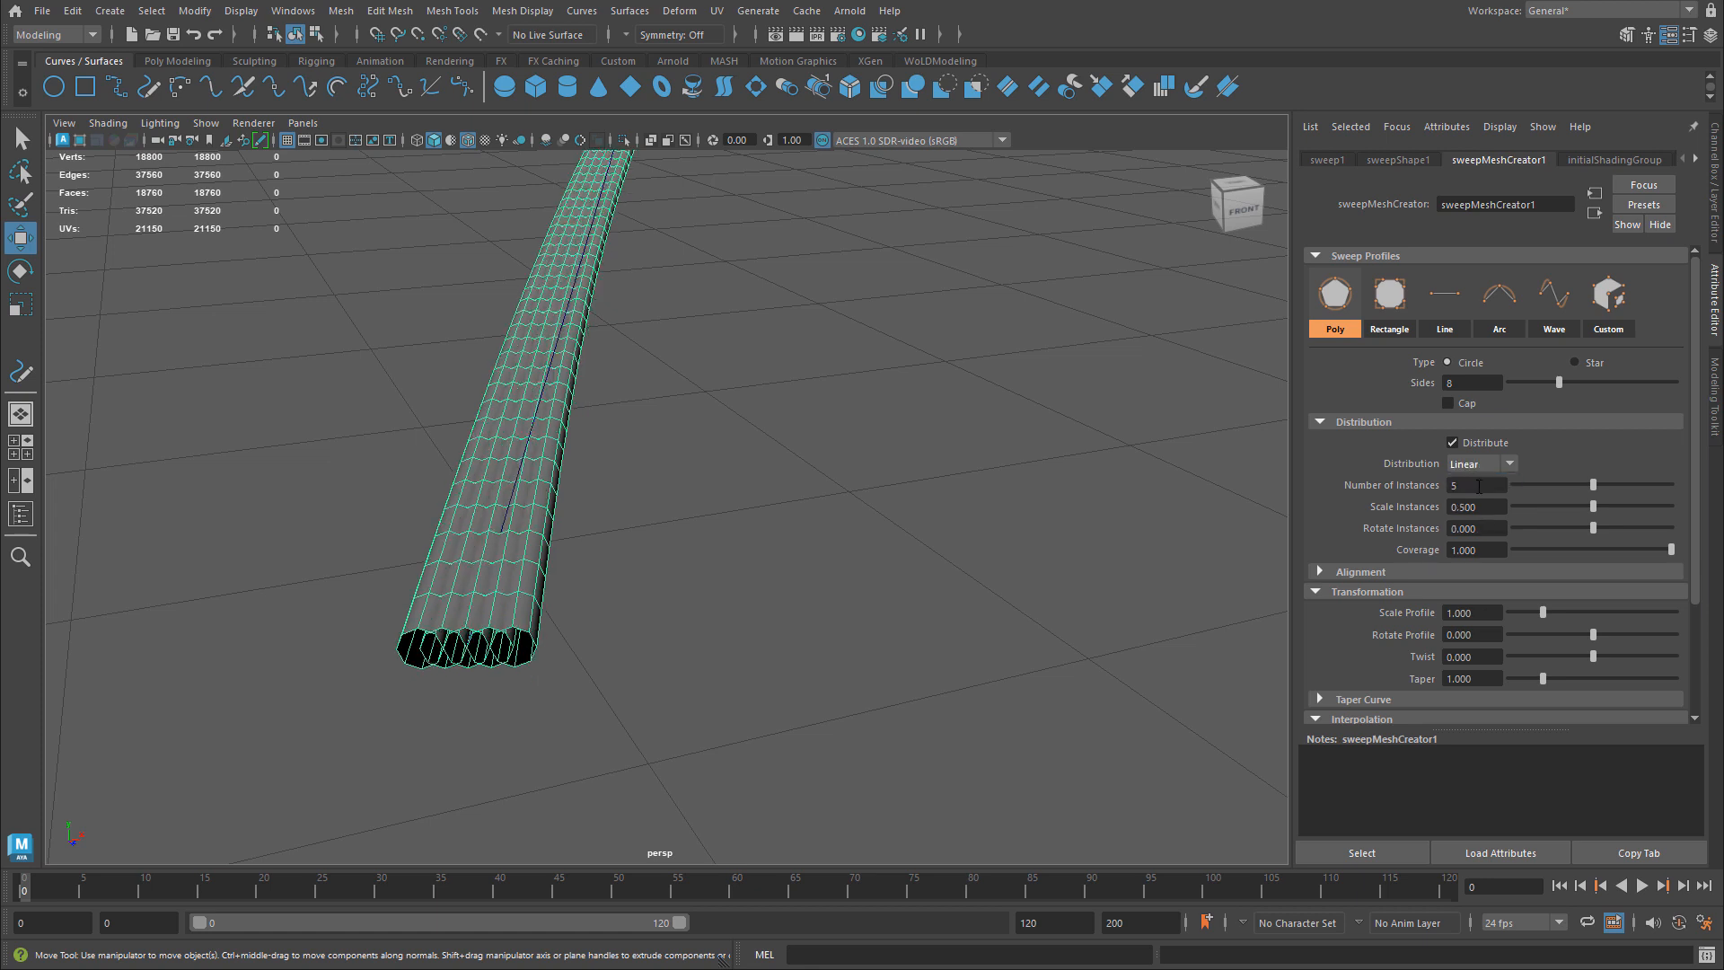
{"action": "left_click", "coordinate": [1478, 468]}
{"action": "left_click", "coordinate": [1478, 477]}
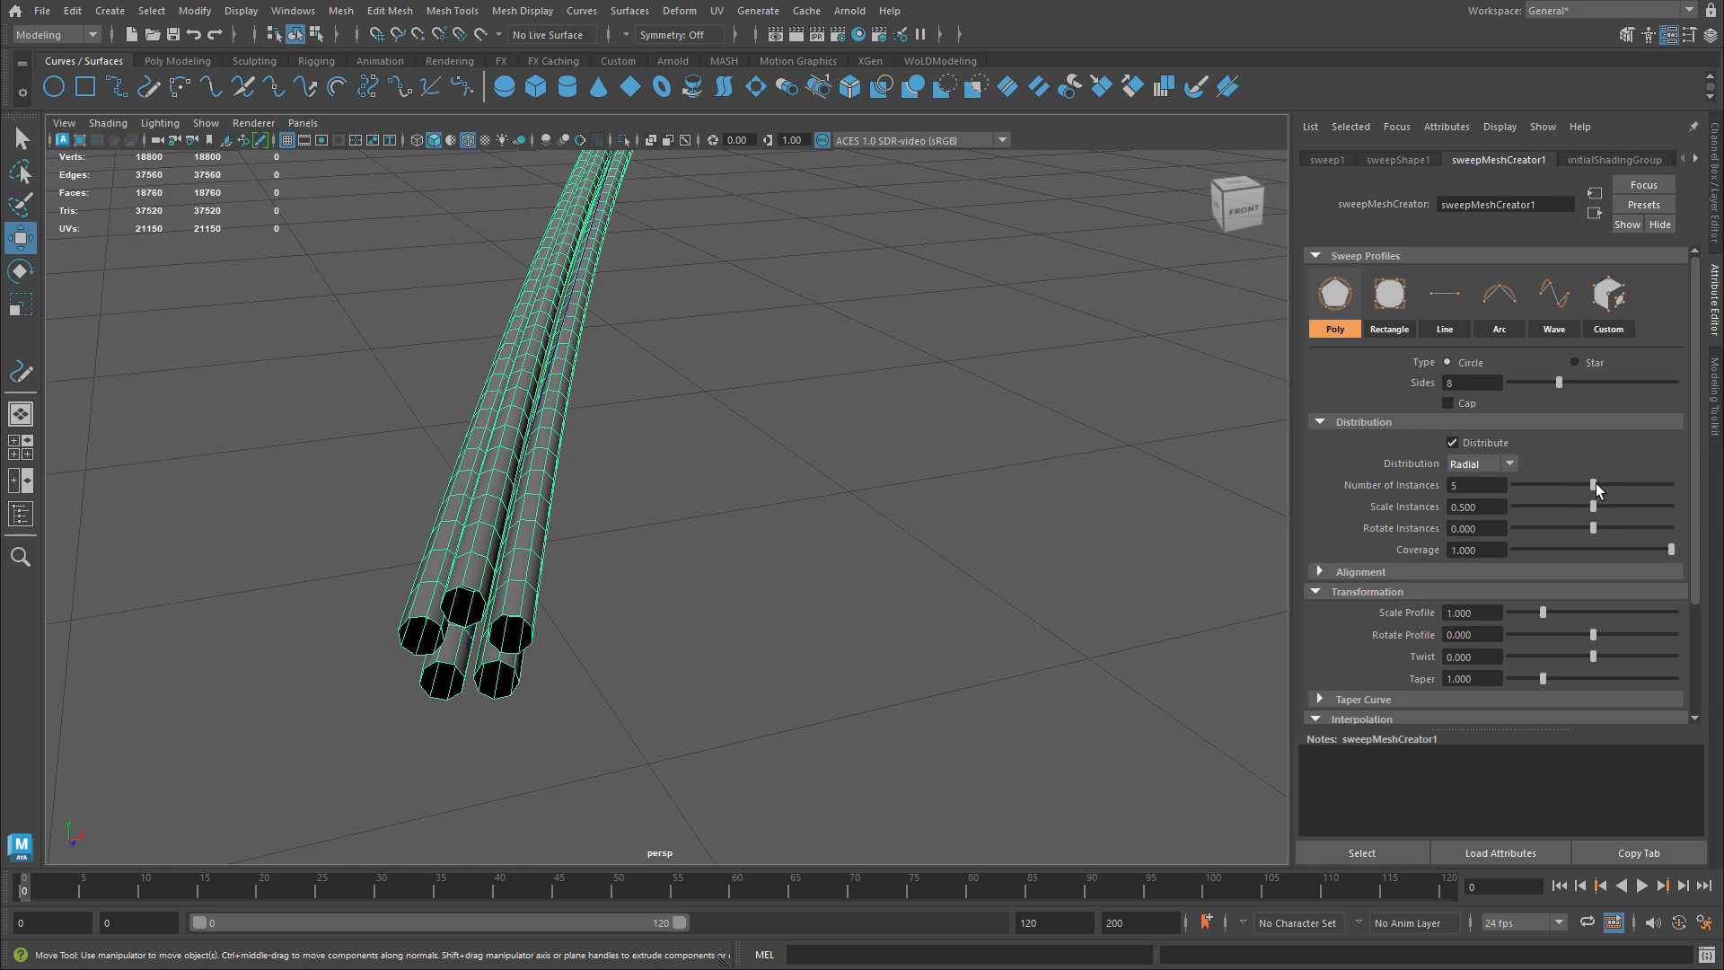
- Set Number of Instances to 4 and Coverage to 0.610, and undo the last attribute changes
{"action": "left_click_drag", "start_coordinate": [1591, 486], "coordinate": [1611, 556]}
{"action": "key", "text": "ctrl+z"}
{"action": "key", "text": "ctrl+z"}
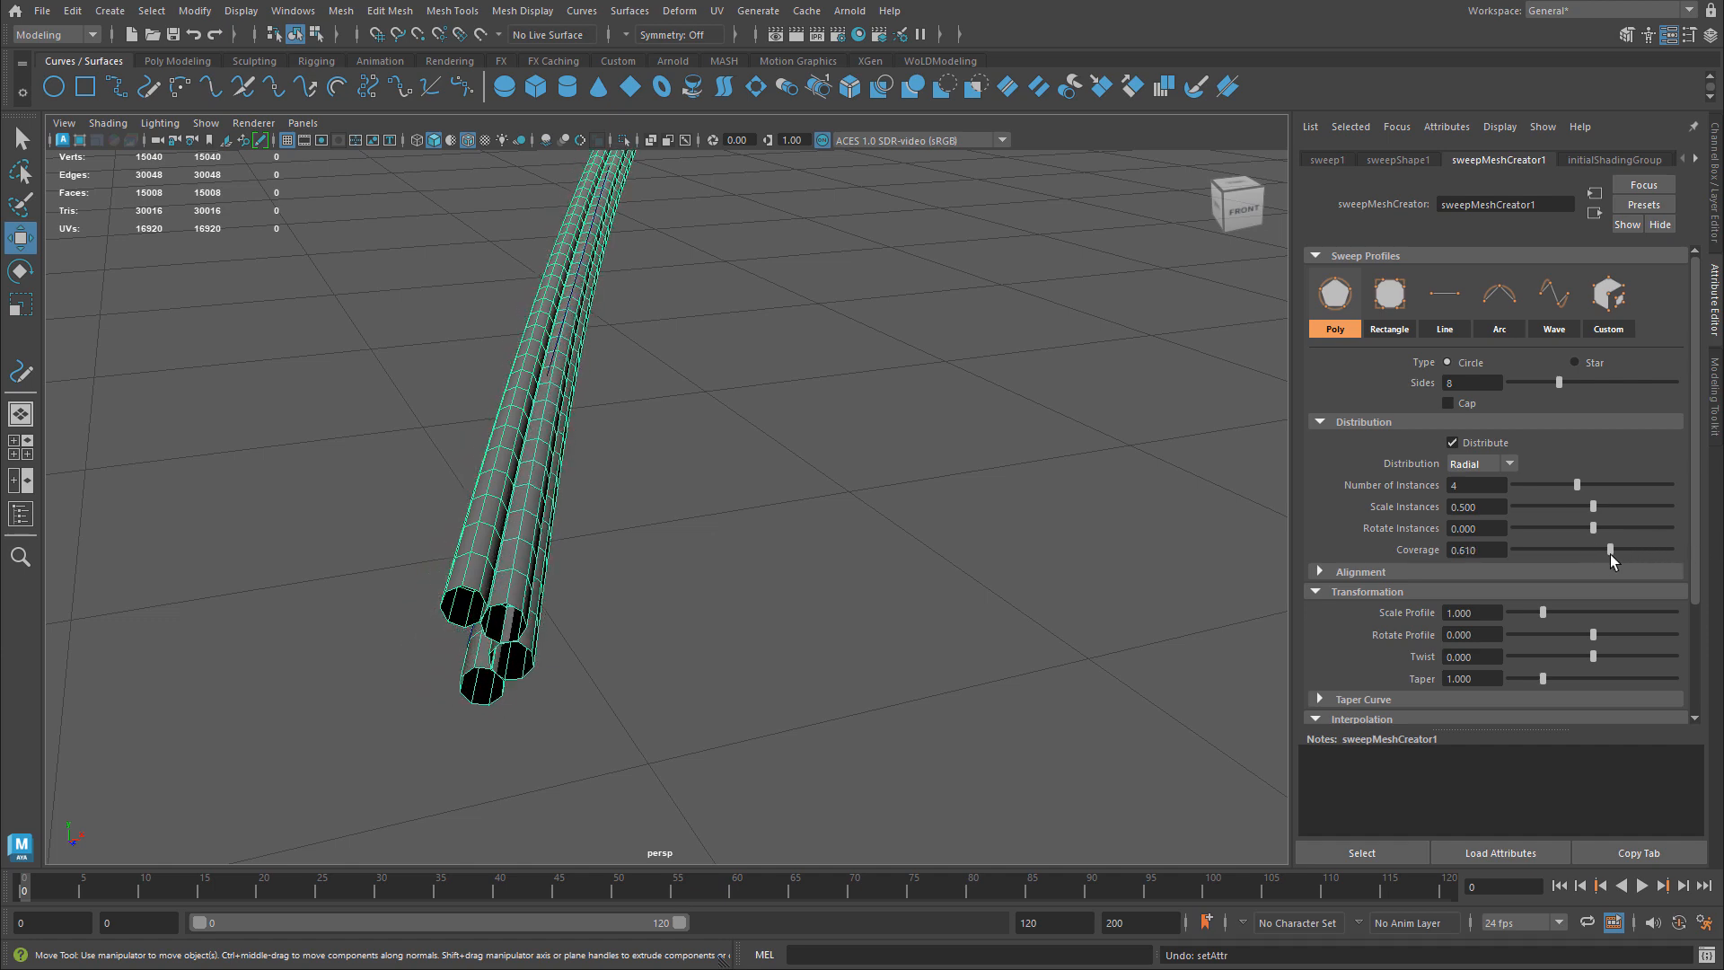
- Set the radial distribution's Coverage to 0.5, then raise it to 1.000
{"action": "double_click", "coordinate": [1472, 549]}
{"action": "type", "text": "0.5"}
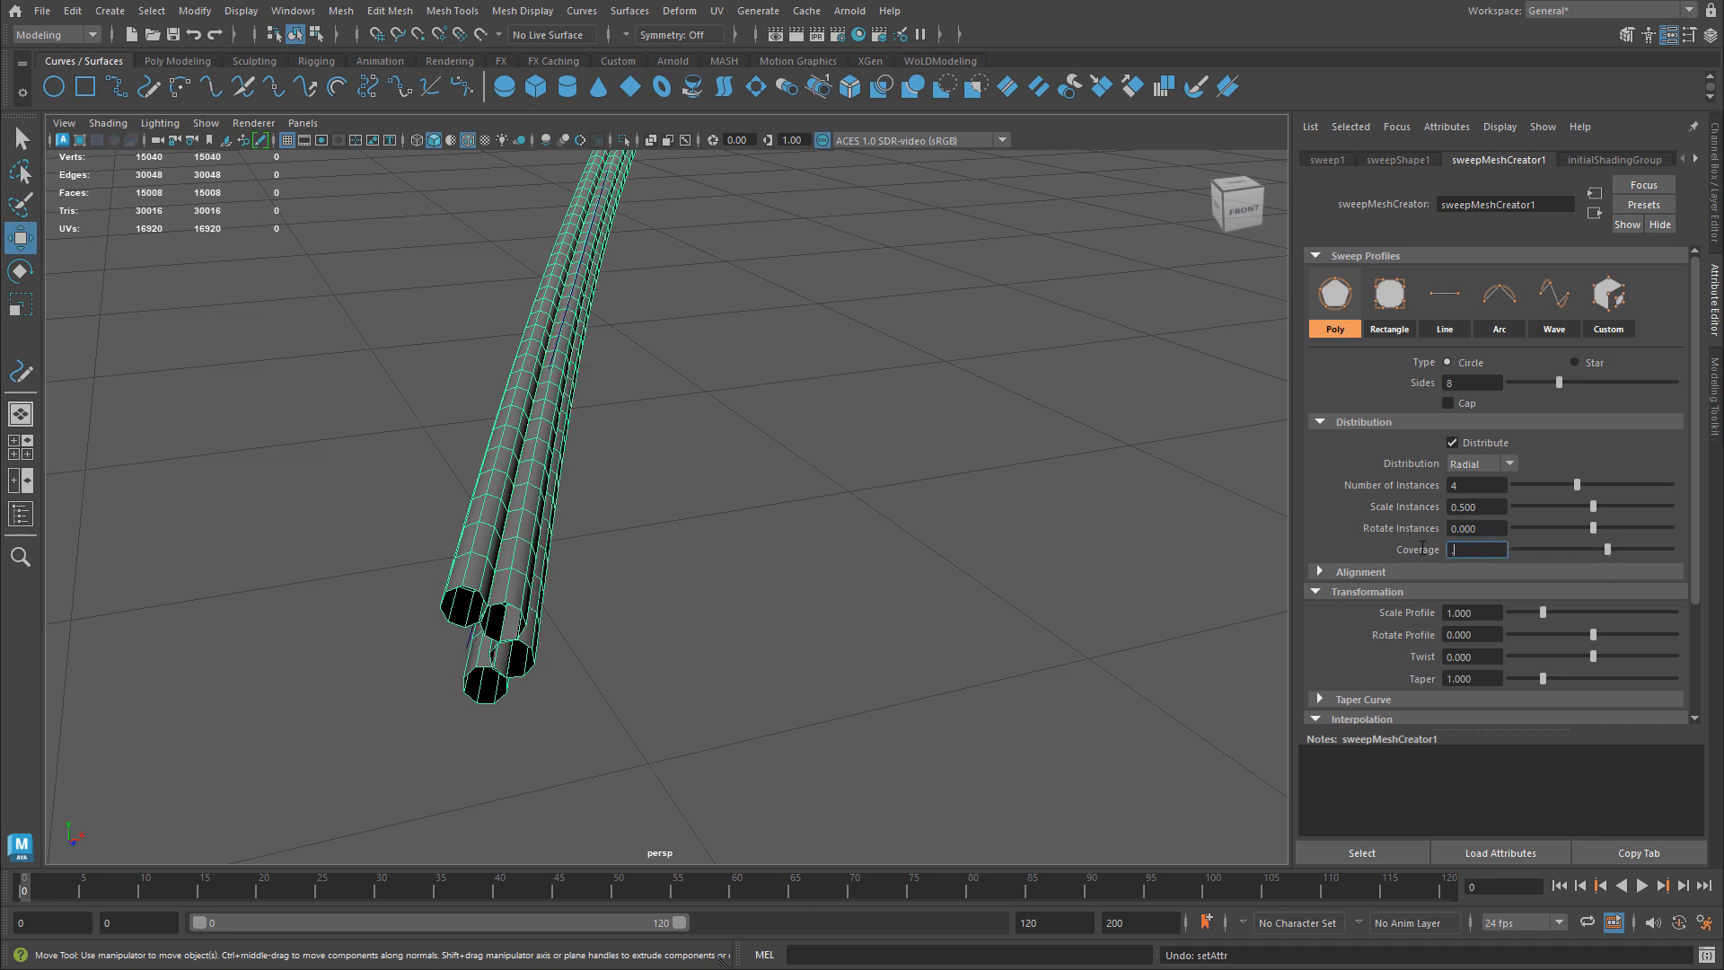
{"action": "key", "text": "Return"}
{"action": "left_click_drag", "start_coordinate": [1594, 549], "coordinate": [1694, 556]}
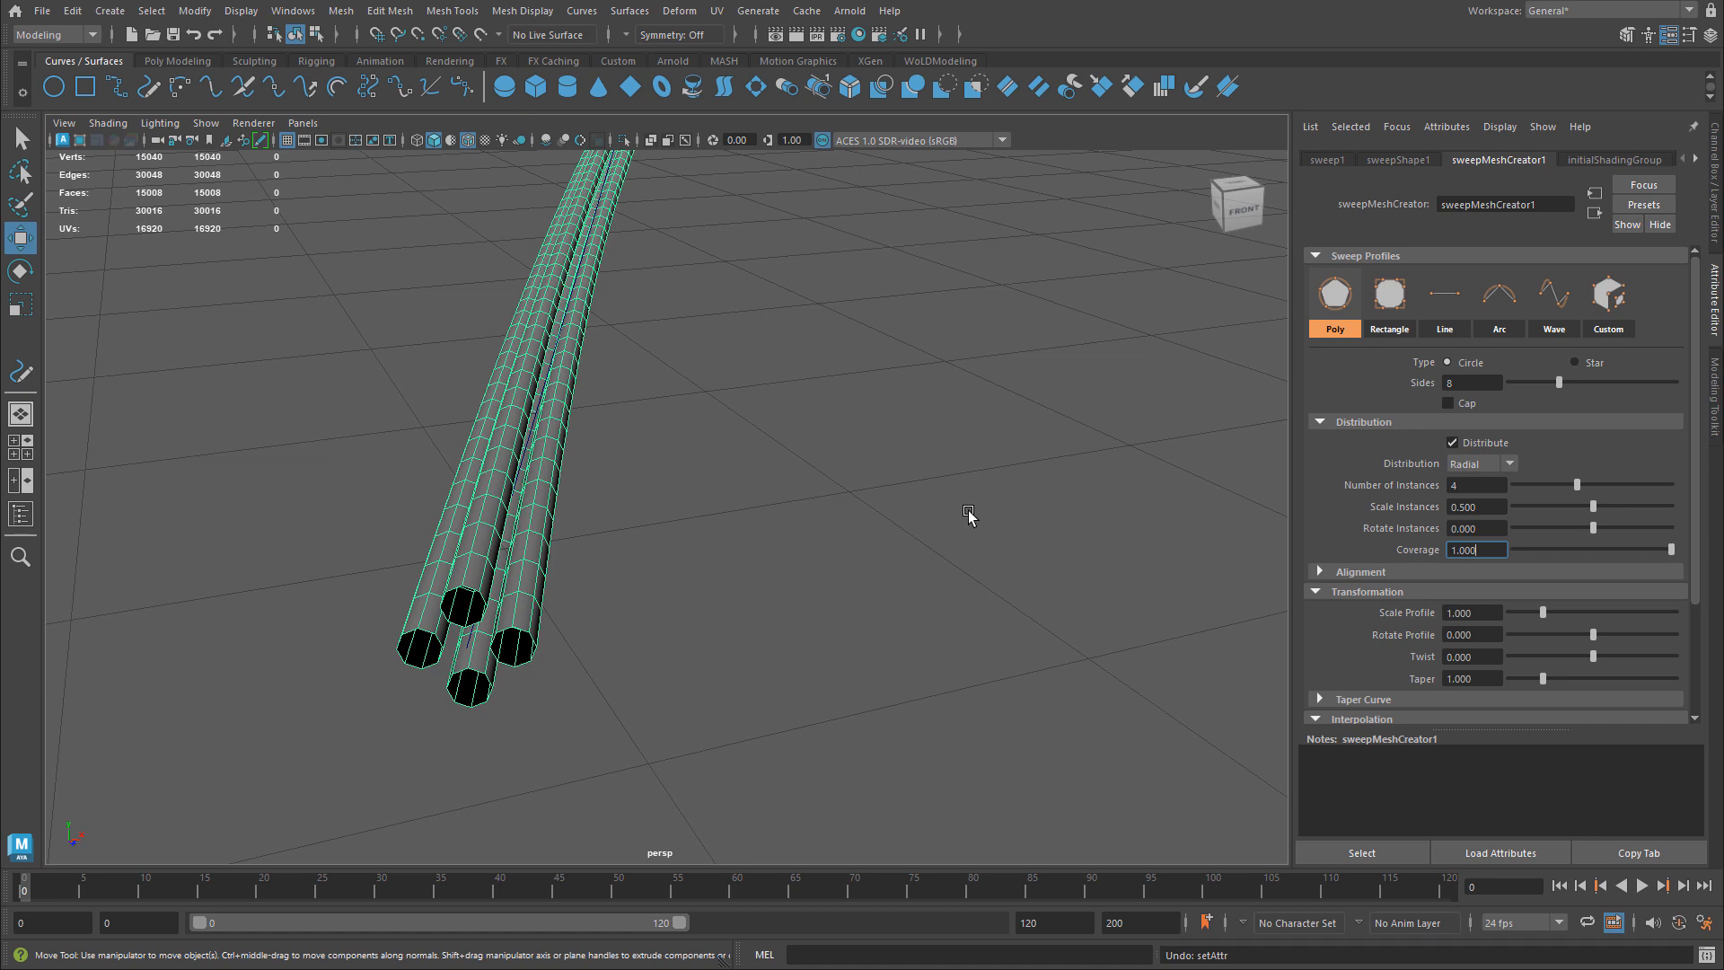
{"action": "key", "text": "Tab"}
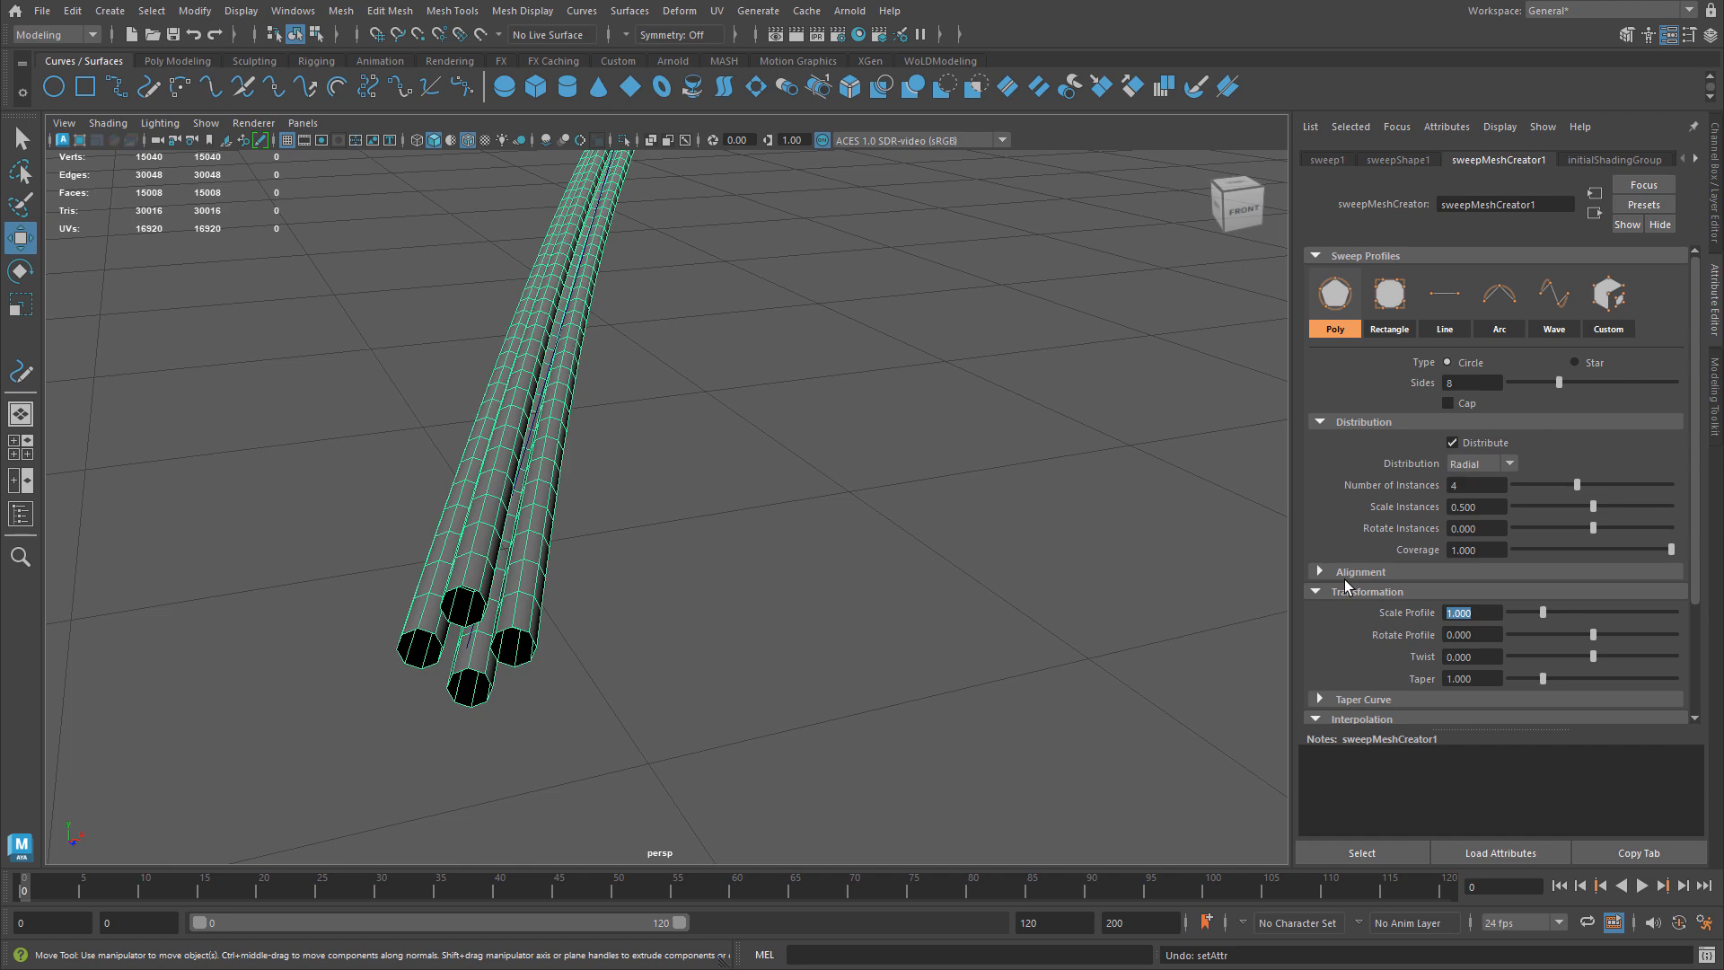
- Try a larger Scale Profile on the sweep mesh and restore it to 1
{"action": "scroll", "coordinate": [1364, 575], "scroll_direction": "down", "scroll_amount": 1}
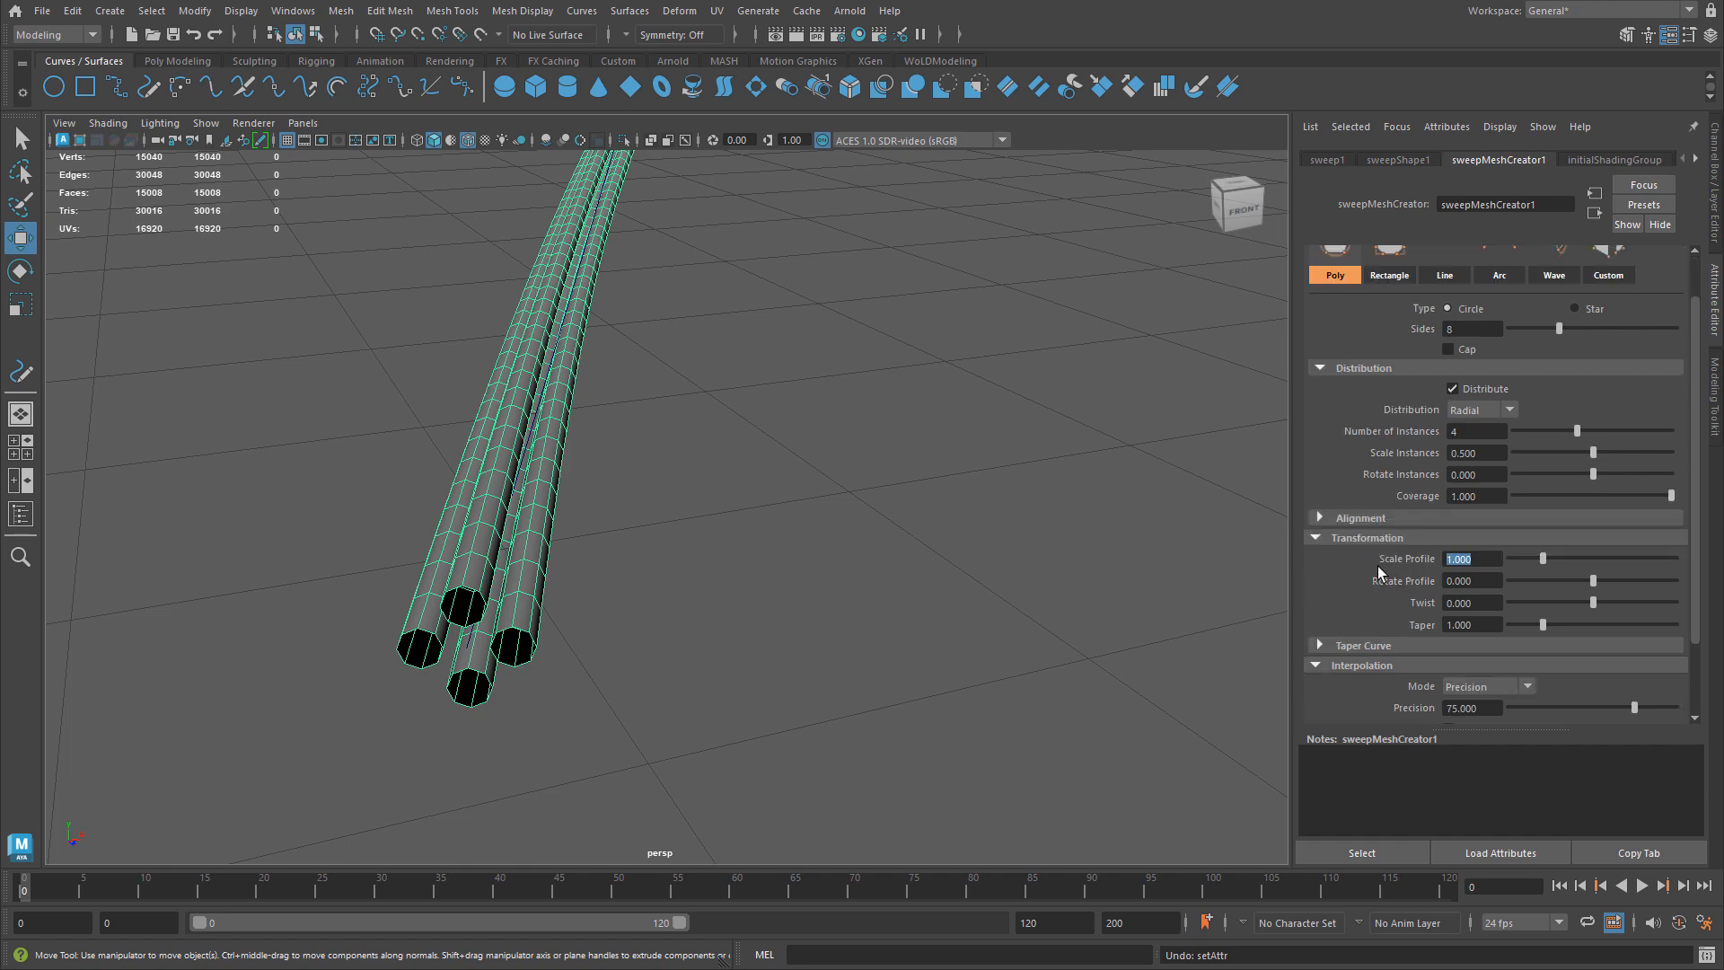
{"action": "left_click_drag", "start_coordinate": [1539, 558], "coordinate": [1614, 582]}
{"action": "type", "text": "1"}
{"action": "key", "text": "Return"}
{"action": "key", "text": "ctrl+z"}
- Set the sweep mesh's Twist to 1.692 and inspect the open ends of the strands
{"action": "scroll", "coordinate": [1033, 575], "scroll_direction": "up", "scroll_amount": 5}
{"action": "middle_click_drag", "start_coordinate": [1005, 700], "coordinate": [973, 642], "text": "alt"}
{"action": "left_click_drag", "start_coordinate": [1591, 601], "coordinate": [1661, 602]}
{"action": "scroll", "coordinate": [929, 439], "scroll_direction": "down", "scroll_amount": 5}
{"action": "middle_click_drag", "start_coordinate": [929, 439], "coordinate": [848, 492], "text": "alt"}
{"action": "right_click_drag", "start_coordinate": [719, 454], "coordinate": [988, 438], "text": "alt"}
{"action": "middle_click_drag", "start_coordinate": [600, 461], "coordinate": [682, 397], "text": "alt"}
{"action": "right_click_drag", "start_coordinate": [636, 425], "coordinate": [712, 426], "text": "alt"}
{"action": "middle_click_drag", "start_coordinate": [588, 490], "coordinate": [612, 408], "text": "alt"}
{"action": "right_click_drag", "start_coordinate": [607, 408], "coordinate": [614, 395], "text": "alt"}
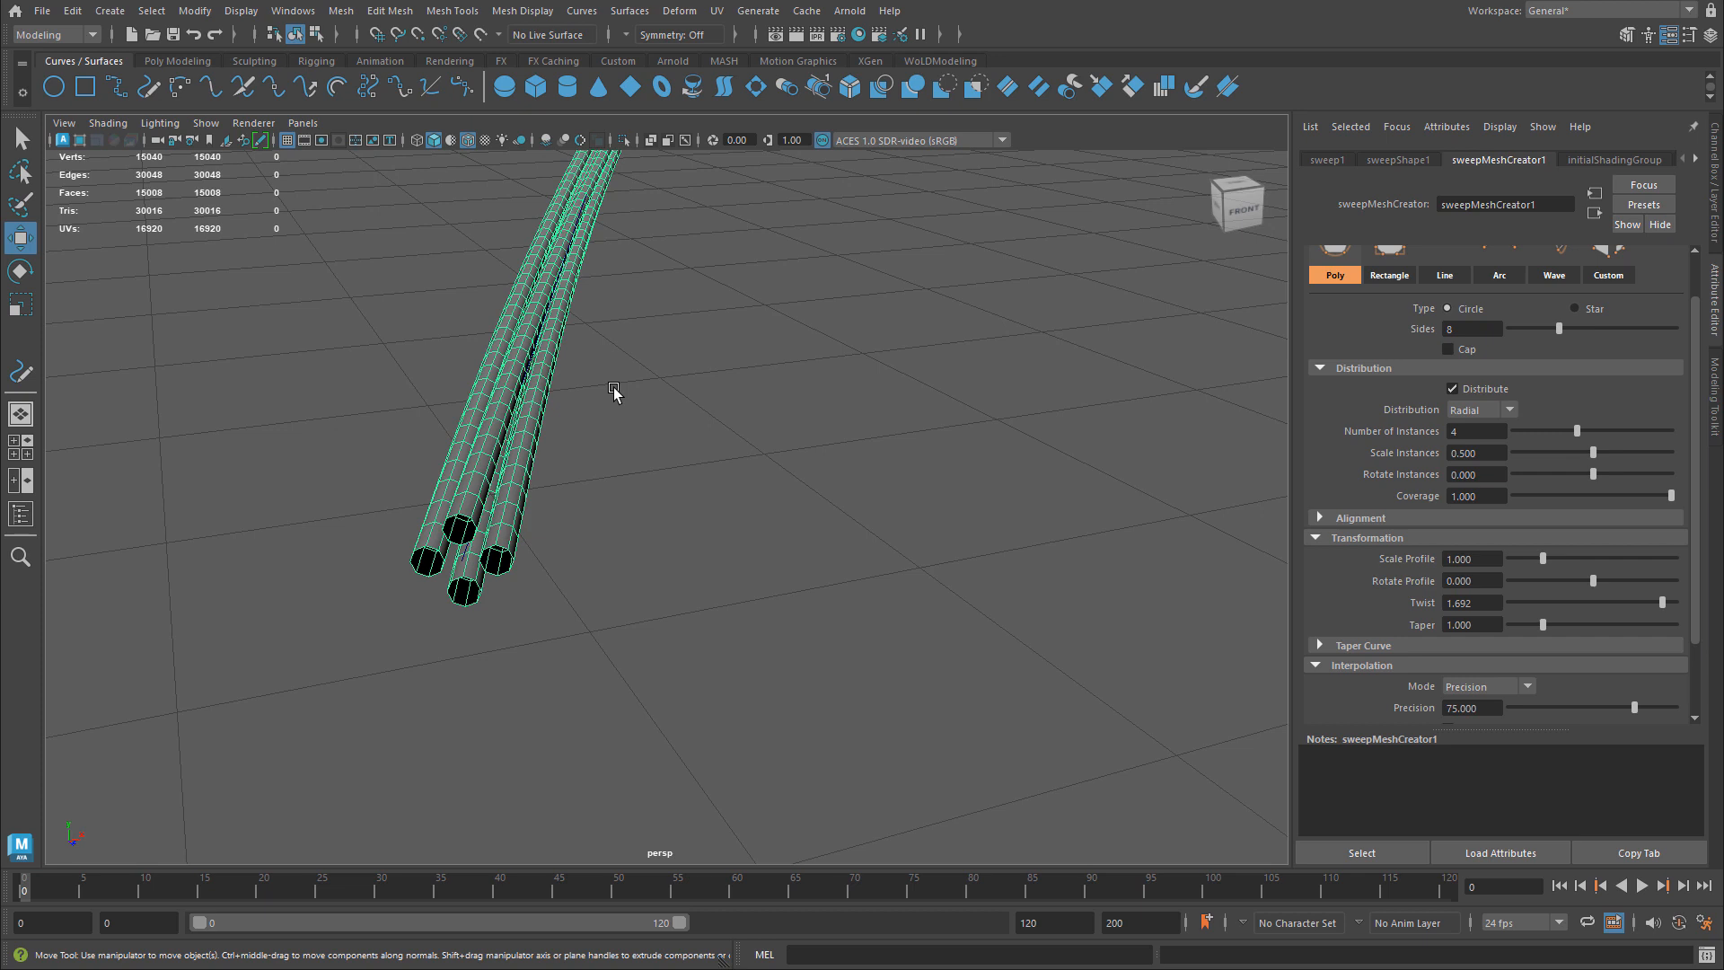
- Increase the Twist of the four strands to 5, then raise it to 10
{"action": "left_click_drag", "start_coordinate": [1661, 601], "coordinate": [1702, 607]}
{"action": "left_click", "coordinate": [1473, 599]}
{"action": "type", "text": "5"}
{"action": "key", "text": "Return"}
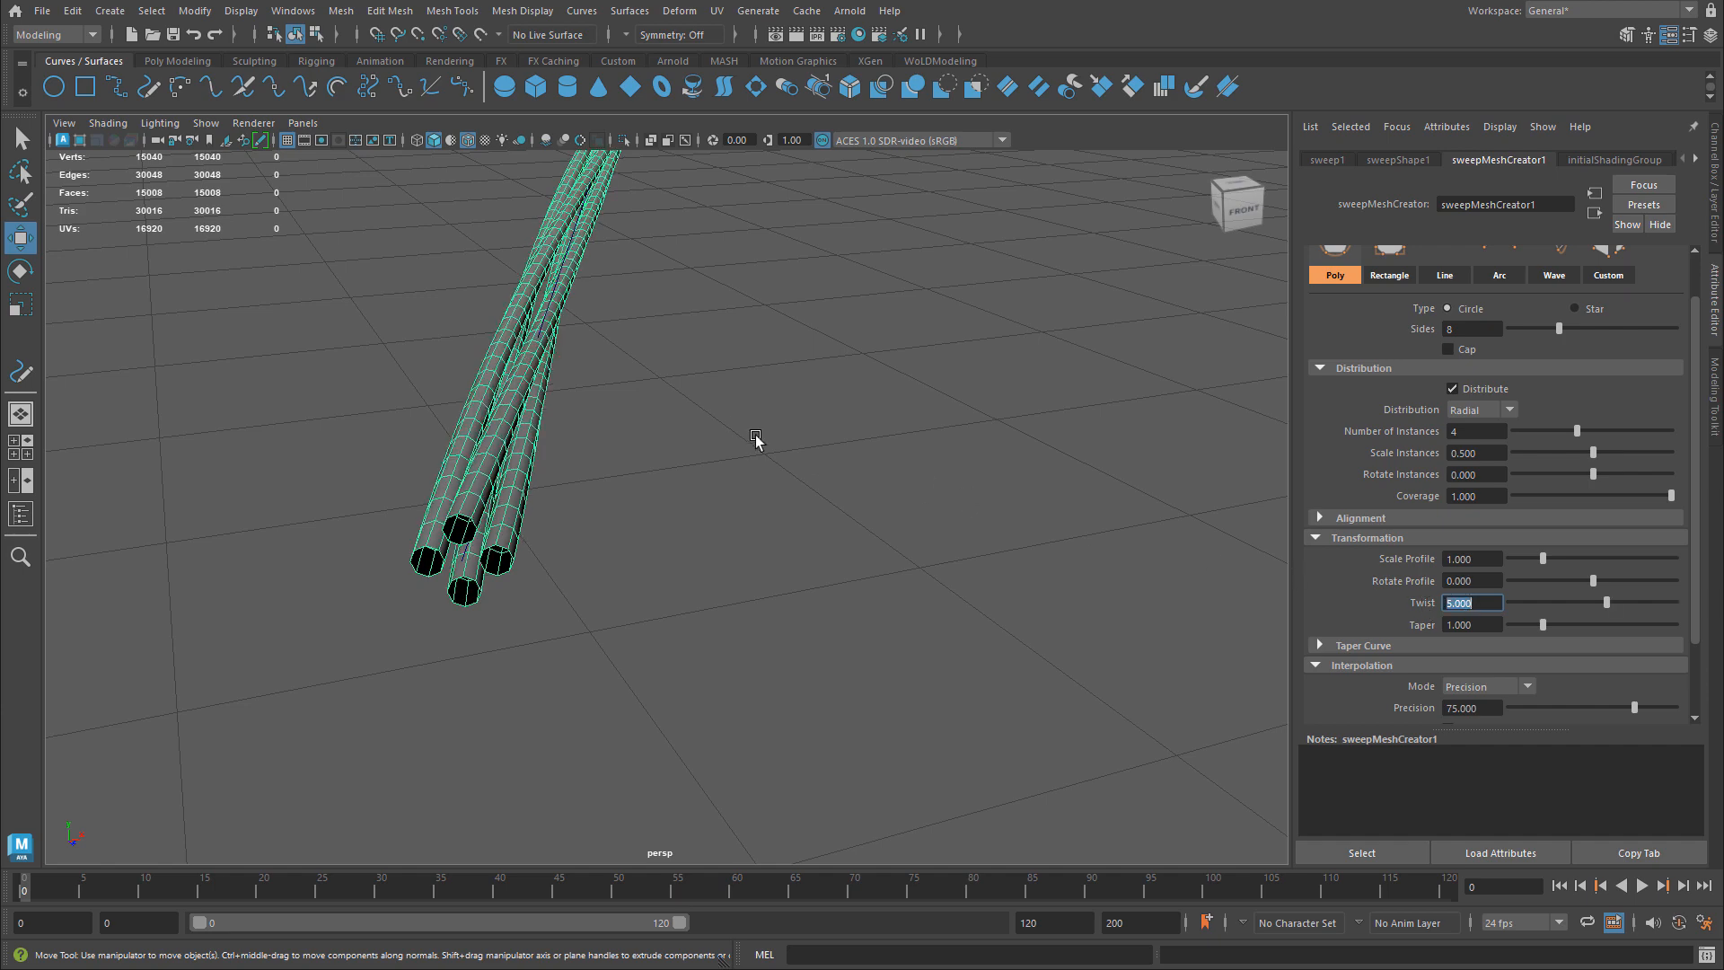
{"action": "right_click_drag", "start_coordinate": [751, 396], "coordinate": [746, 425], "text": "alt"}
{"action": "mouse_move", "coordinate": [746, 425]}
{"action": "middle_mouse_down", "text": "alt"}
{"action": "mouse_move", "coordinate": [715, 427]}
{"action": "mouse_move", "coordinate": [738, 405]}
{"action": "middle_mouse_up", "text": "alt"}
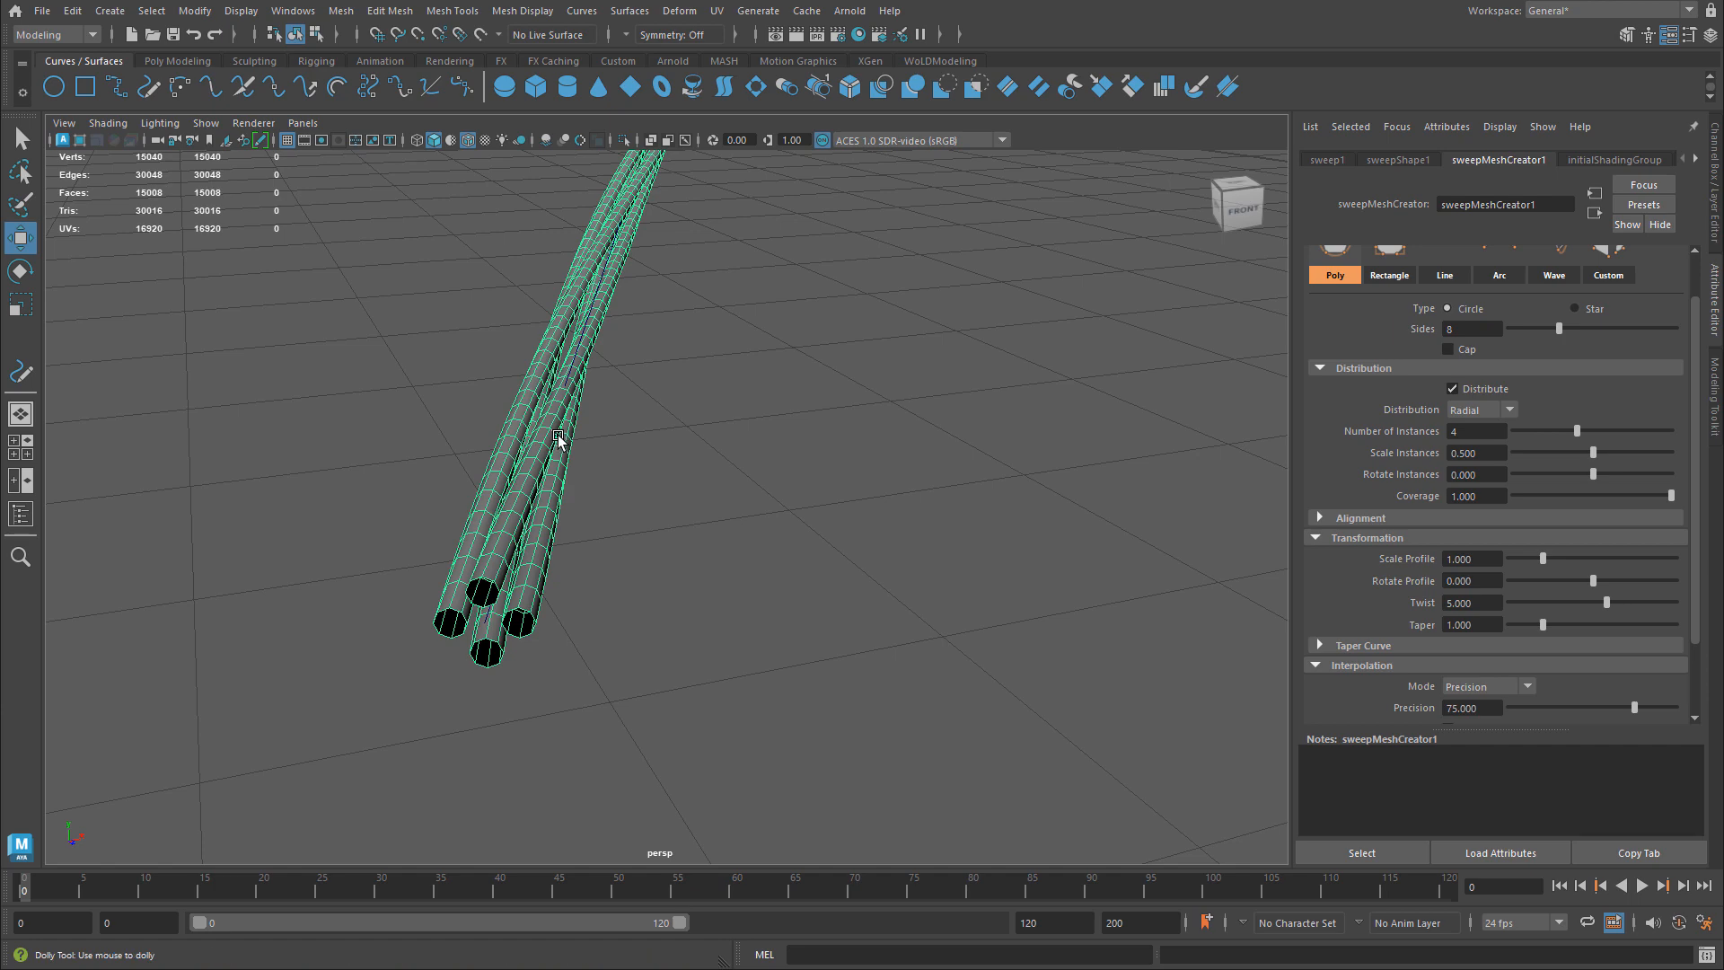
{"action": "right_click_drag", "start_coordinate": [555, 437], "coordinate": [566, 437], "text": "alt"}
{"action": "left_click_drag", "start_coordinate": [1606, 602], "coordinate": [1715, 604]}
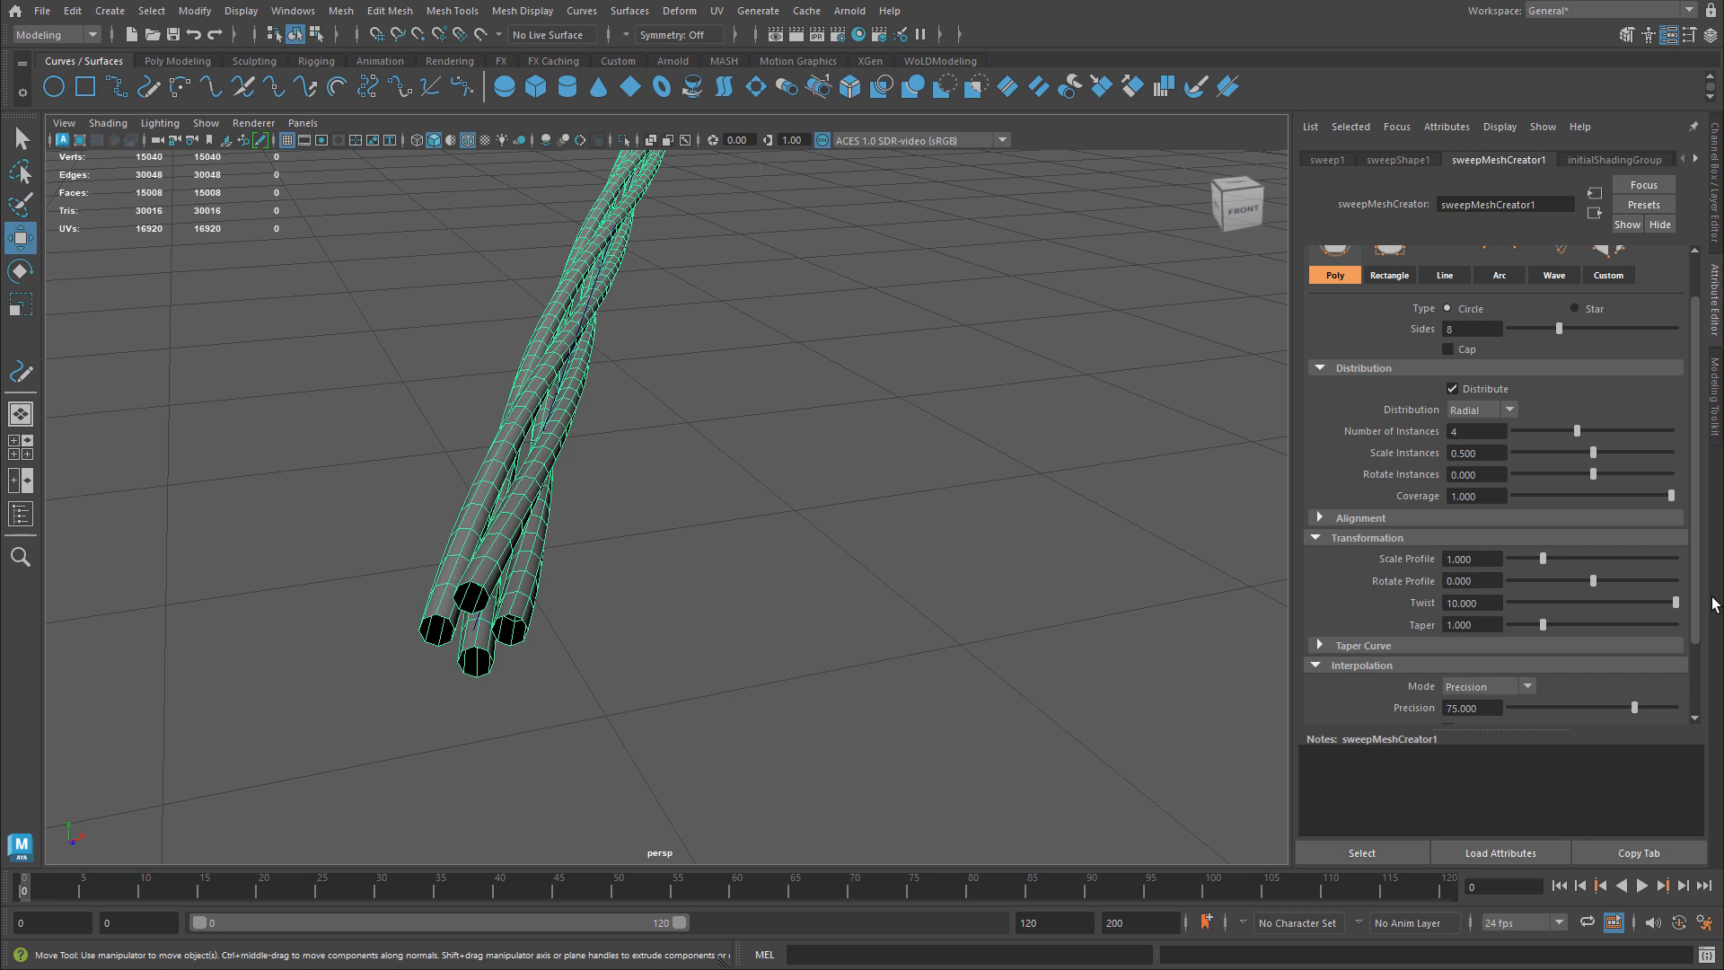
- Raise the sweep mesh's Taper to 5 and then 10, and inspect the far end of the rope
{"action": "left_click_drag", "start_coordinate": [1542, 624], "coordinate": [1688, 615]}
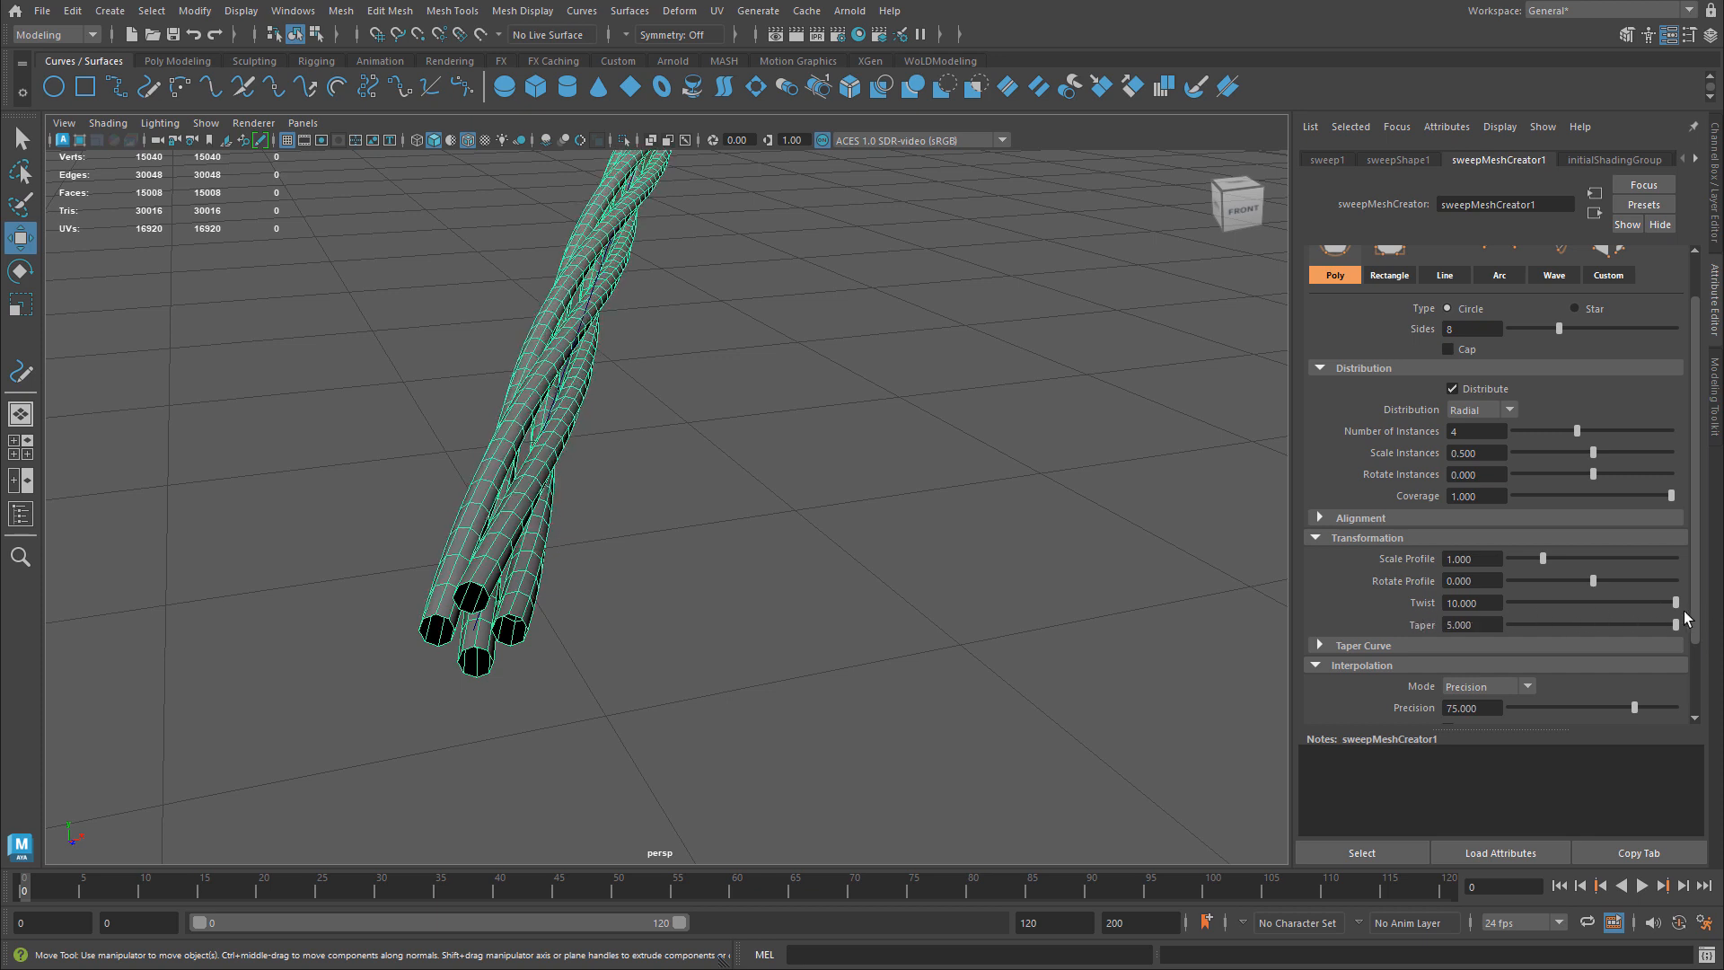
{"action": "double_click", "coordinate": [1464, 624]}
{"action": "type", "text": "10"}
{"action": "key", "text": "Return"}
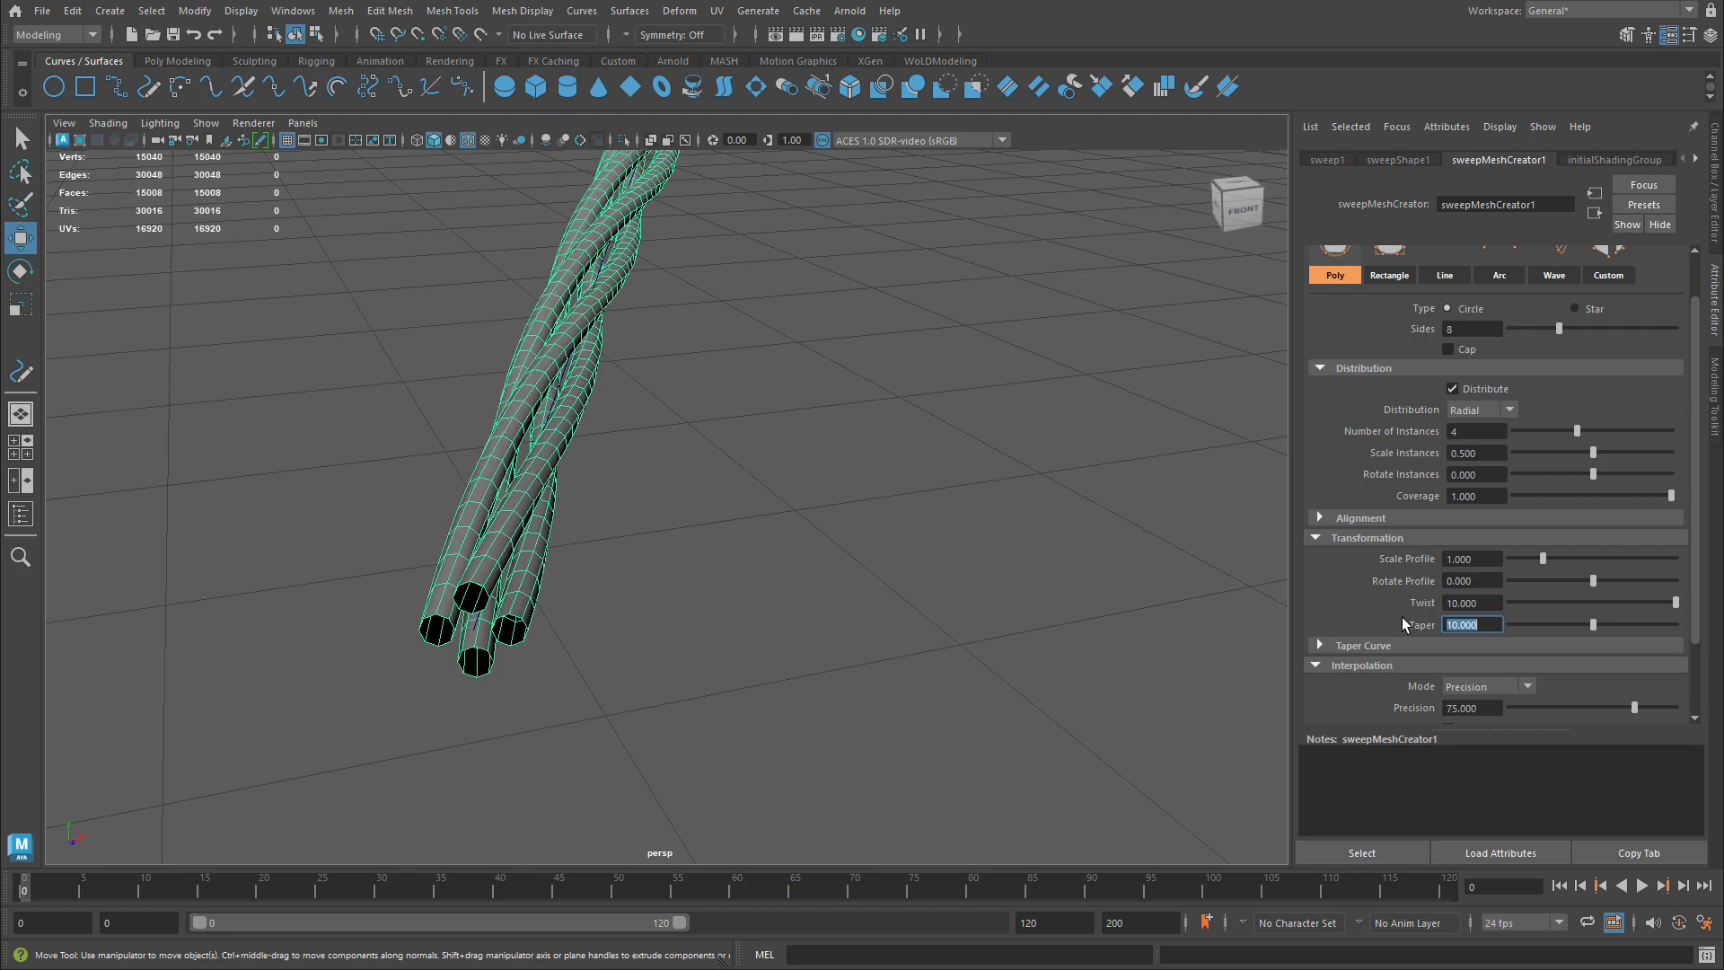
{"action": "scroll", "coordinate": [867, 444], "scroll_direction": "down", "scroll_amount": 3}
{"action": "scroll", "coordinate": [867, 444], "scroll_direction": "down", "scroll_amount": 3}
{"action": "middle_click_drag", "start_coordinate": [867, 443], "coordinate": [586, 514], "text": "alt"}
{"action": "scroll", "coordinate": [709, 626], "scroll_direction": "down", "scroll_amount": 3}
{"action": "left_click_drag", "start_coordinate": [585, 513], "coordinate": [594, 490], "text": "alt"}
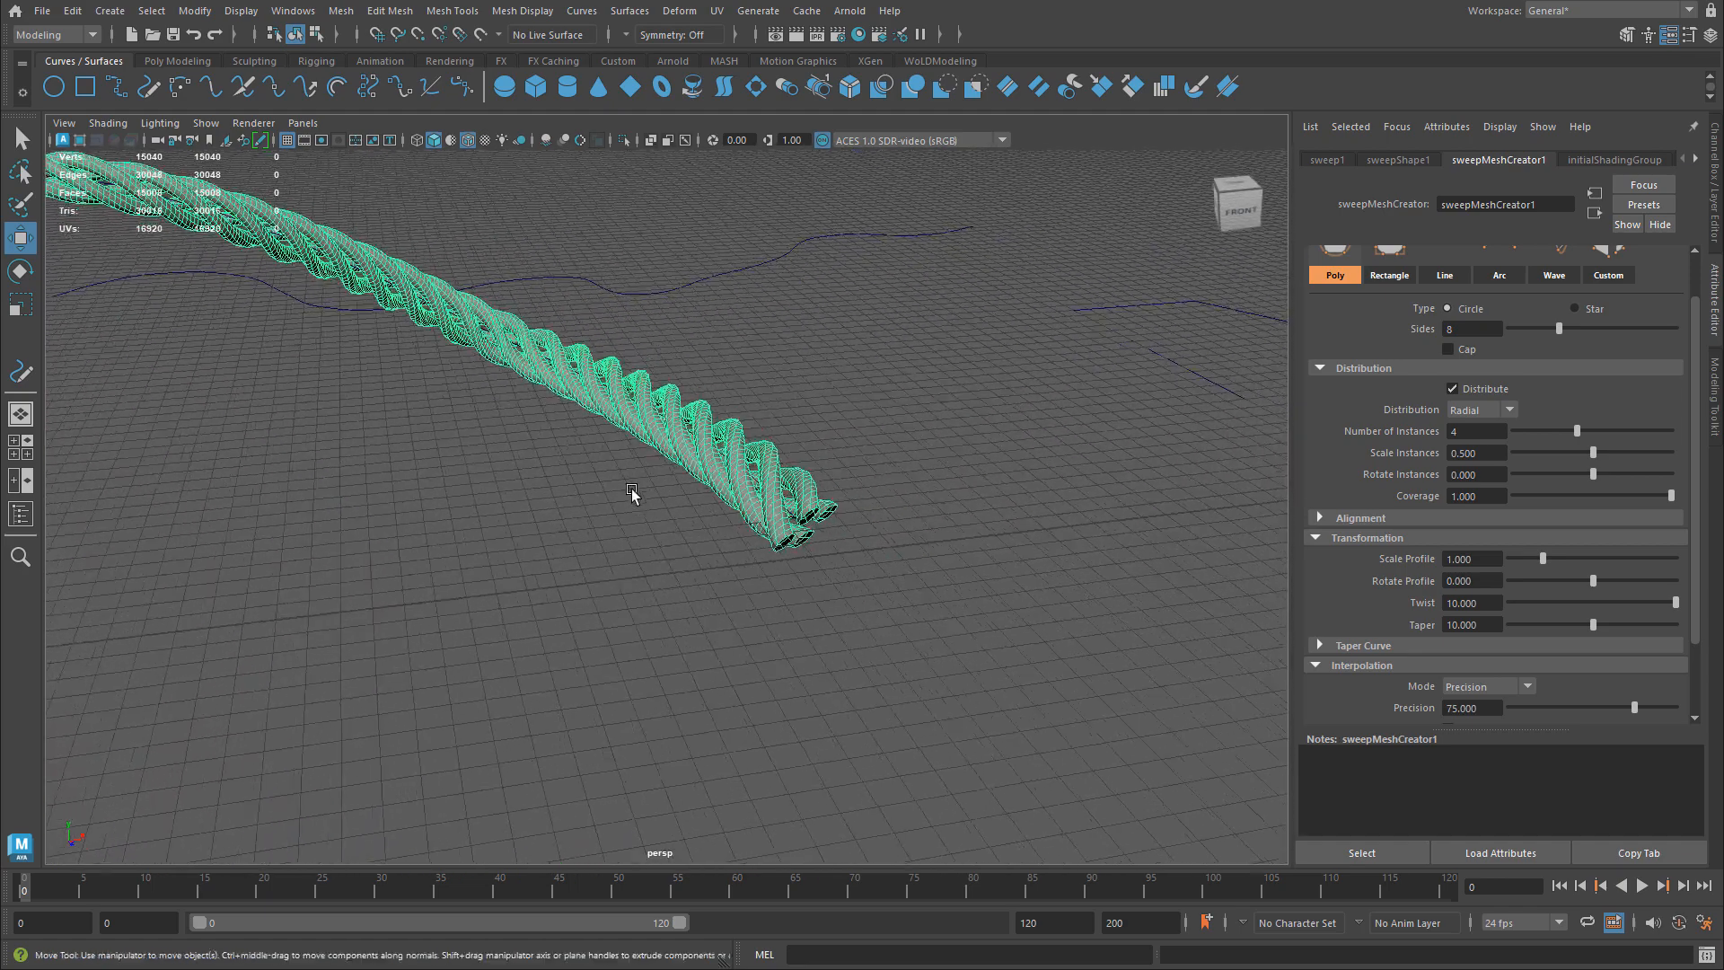
{"action": "right_click_drag", "start_coordinate": [595, 490], "coordinate": [797, 500], "text": "alt"}
{"action": "middle_click_drag", "start_coordinate": [797, 500], "coordinate": [676, 476], "text": "alt"}
{"action": "right_click_drag", "start_coordinate": [676, 476], "coordinate": [743, 480], "text": "alt"}
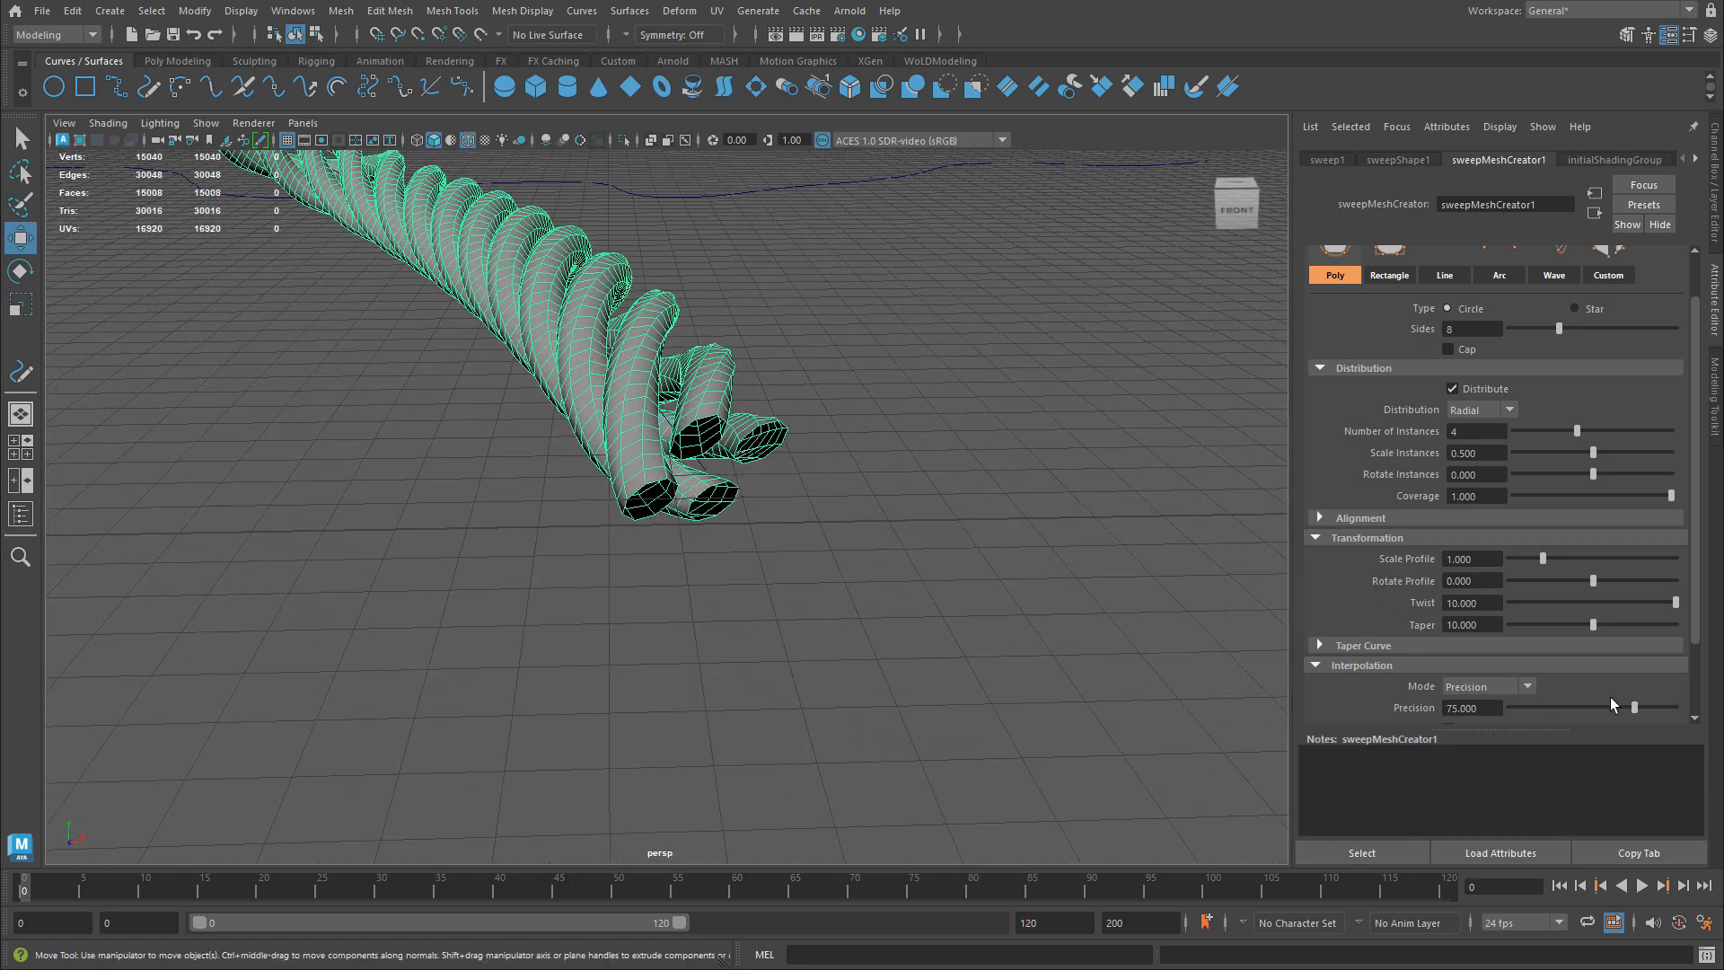
- Test a Taper of 0.879 and then 8.791, comparing the rope's end from several angles
{"action": "left_click_drag", "start_coordinate": [1594, 626], "coordinate": [1517, 635]}
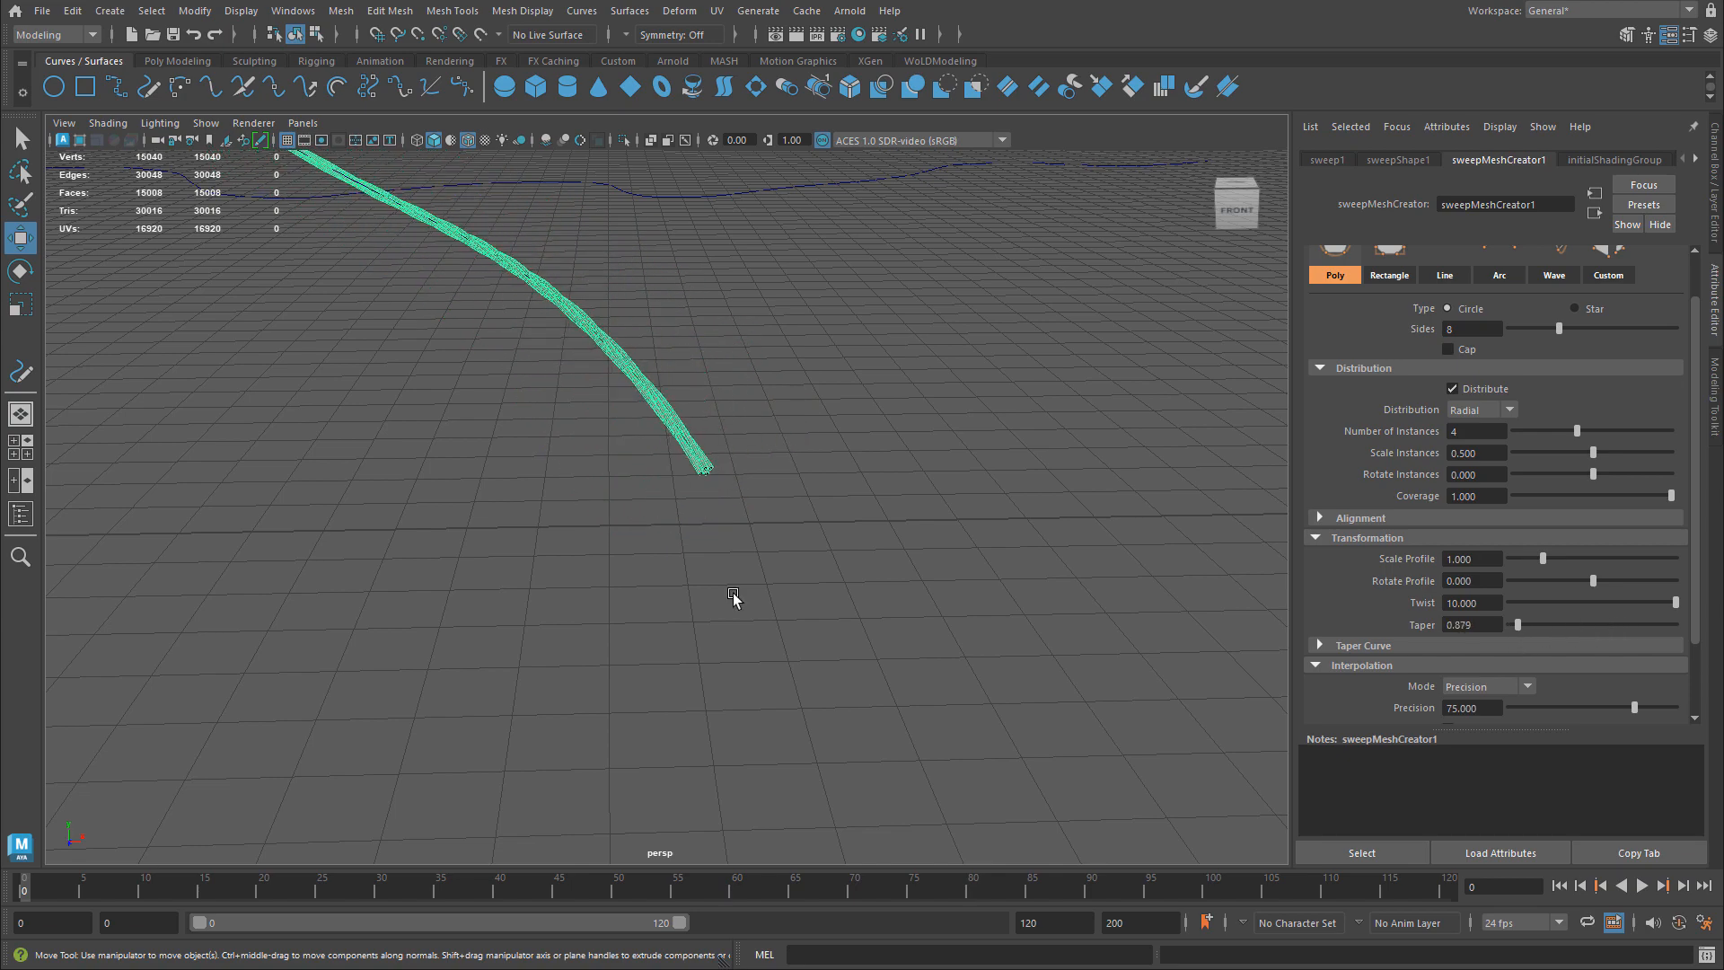
{"action": "left_click_drag", "start_coordinate": [689, 607], "coordinate": [293, 541], "text": "alt"}
{"action": "left_click_drag", "start_coordinate": [881, 323], "coordinate": [819, 485], "text": "alt"}
{"action": "left_click_drag", "start_coordinate": [1521, 628], "coordinate": [1582, 626]}
{"action": "right_click_drag", "start_coordinate": [848, 630], "coordinate": [660, 612], "text": "alt"}
{"action": "middle_click_drag", "start_coordinate": [660, 612], "coordinate": [731, 645], "text": "alt"}
{"action": "left_click_drag", "start_coordinate": [731, 645], "coordinate": [773, 676], "text": "alt"}
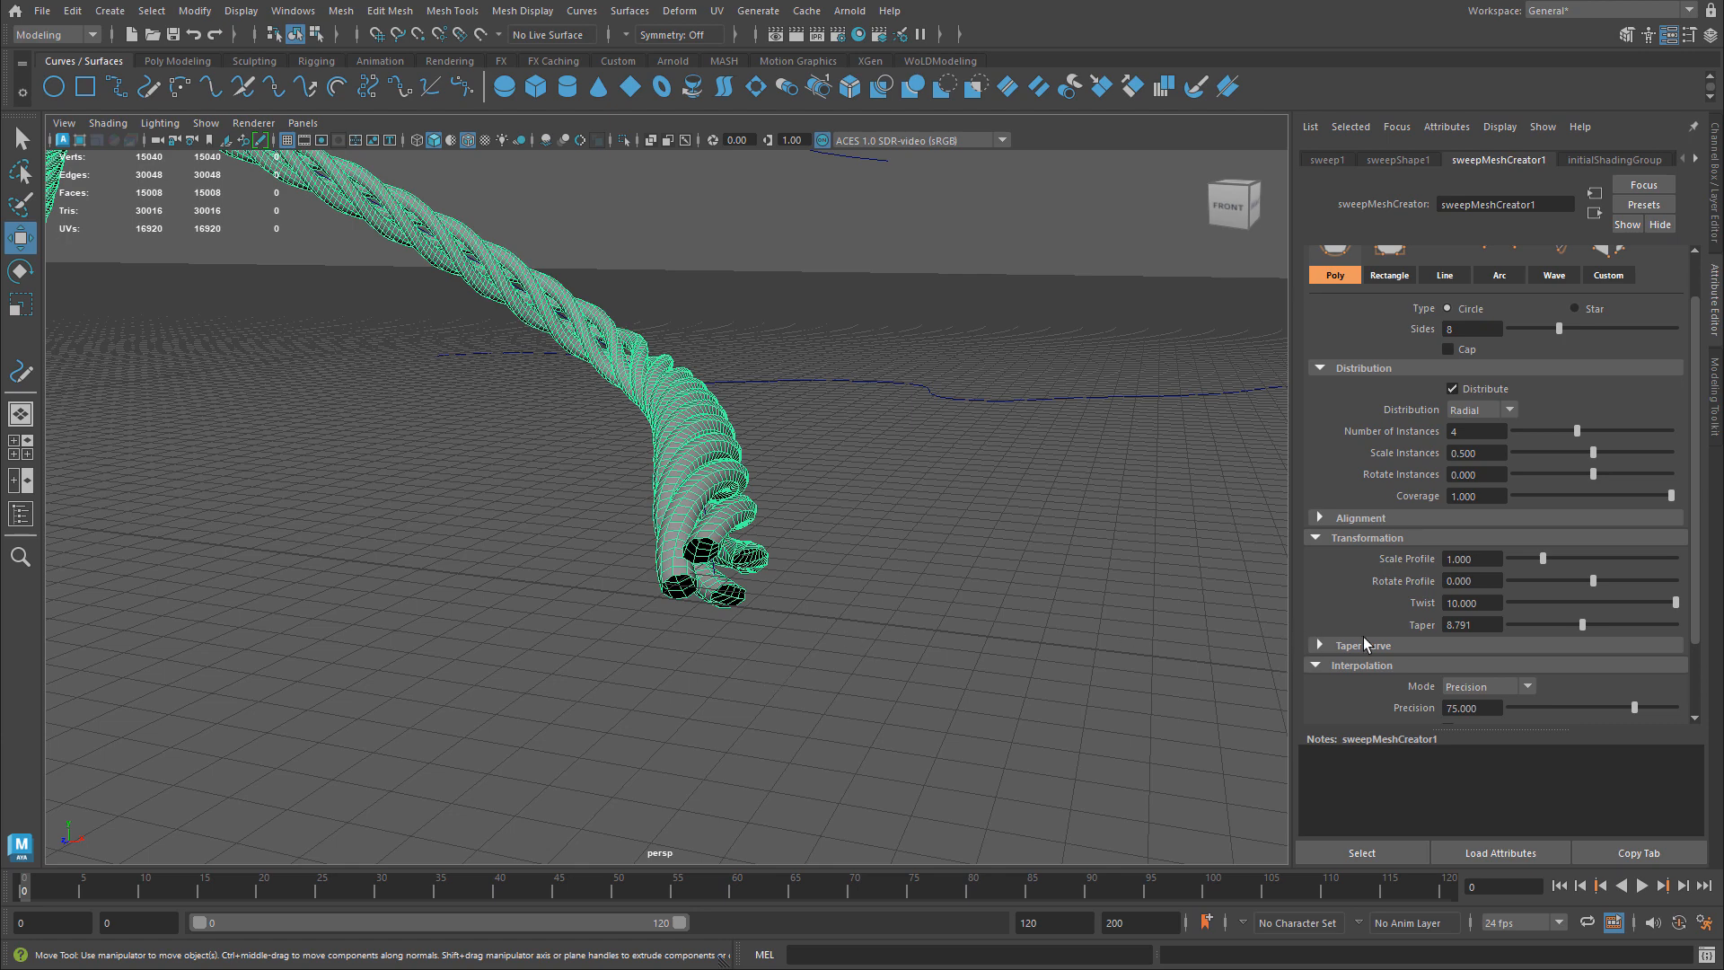
- Reset the Taper to 1 and inspect the whole twisted sweep mesh
{"action": "double_click", "coordinate": [1471, 624]}
{"action": "type", "text": "1"}
{"action": "key", "text": "Return"}
{"action": "left_click_drag", "start_coordinate": [693, 645], "coordinate": [854, 615], "text": "alt"}
{"action": "scroll", "coordinate": [712, 585], "scroll_direction": "up", "scroll_amount": 5}
{"action": "left_click_drag", "start_coordinate": [713, 586], "coordinate": [302, 531], "text": "alt"}
{"action": "scroll", "coordinate": [302, 531], "scroll_direction": "up", "scroll_amount": 3}
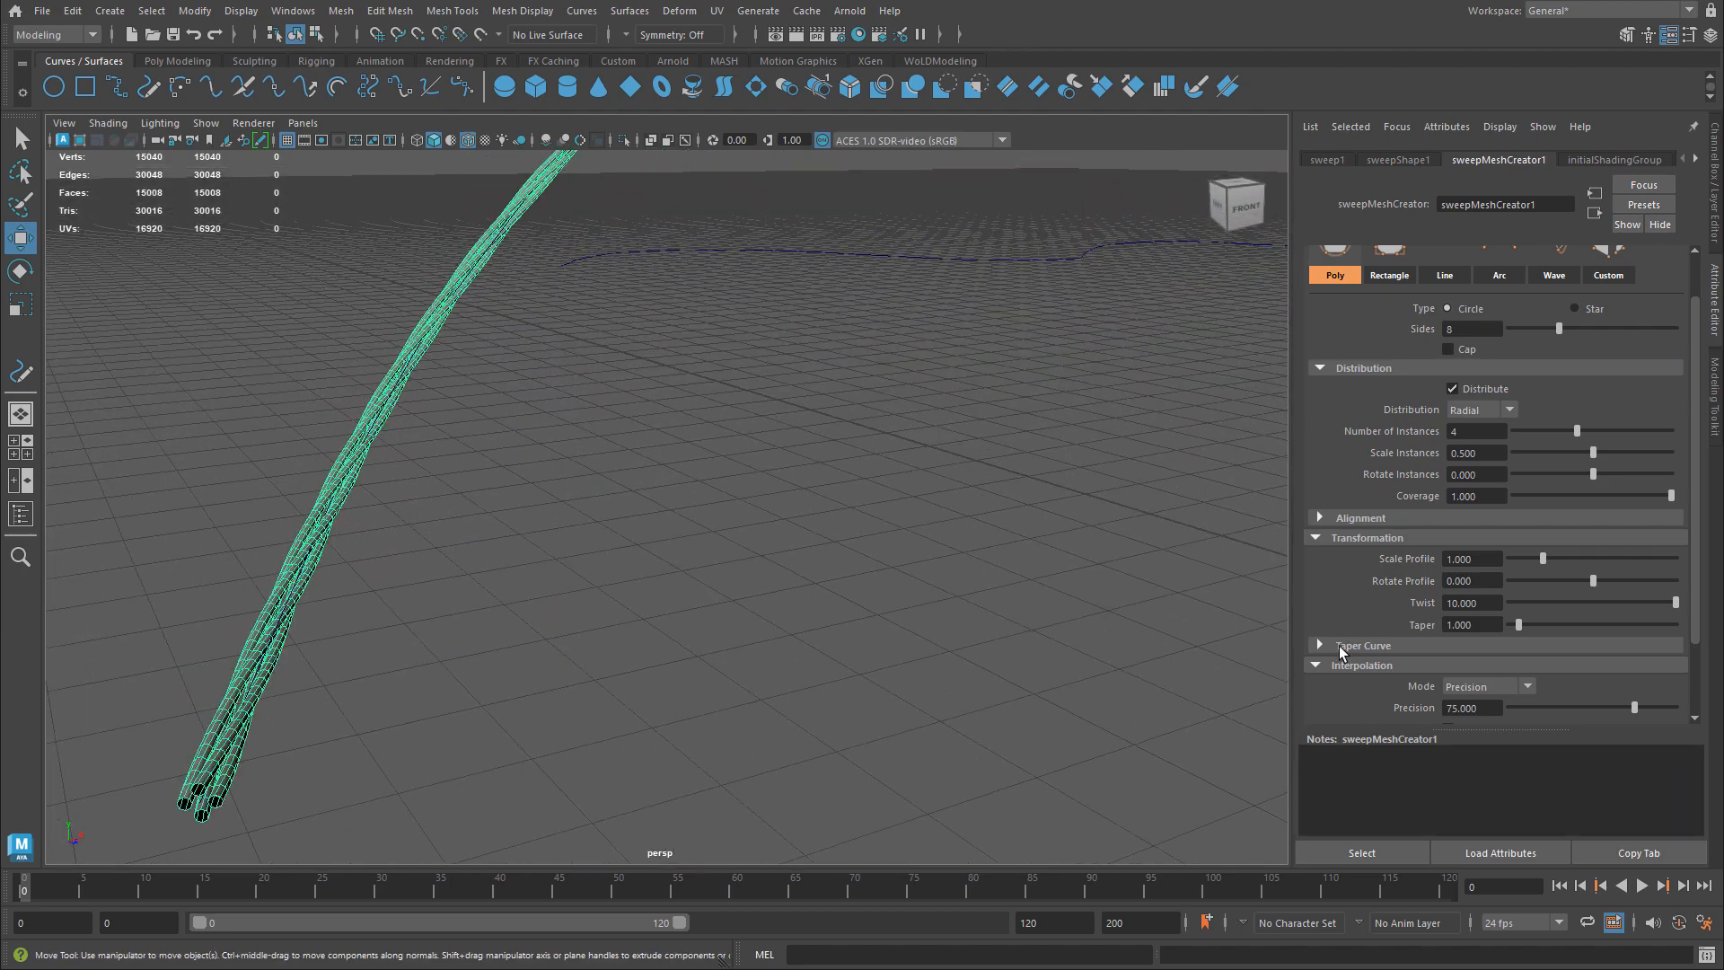
- Expand the Taper Curve settings and add points to the curve, including one at position 0.405 with value 0.600
{"action": "left_click", "coordinate": [1344, 647]}
{"action": "scroll", "coordinate": [1483, 651], "scroll_direction": "down", "scroll_amount": 3}
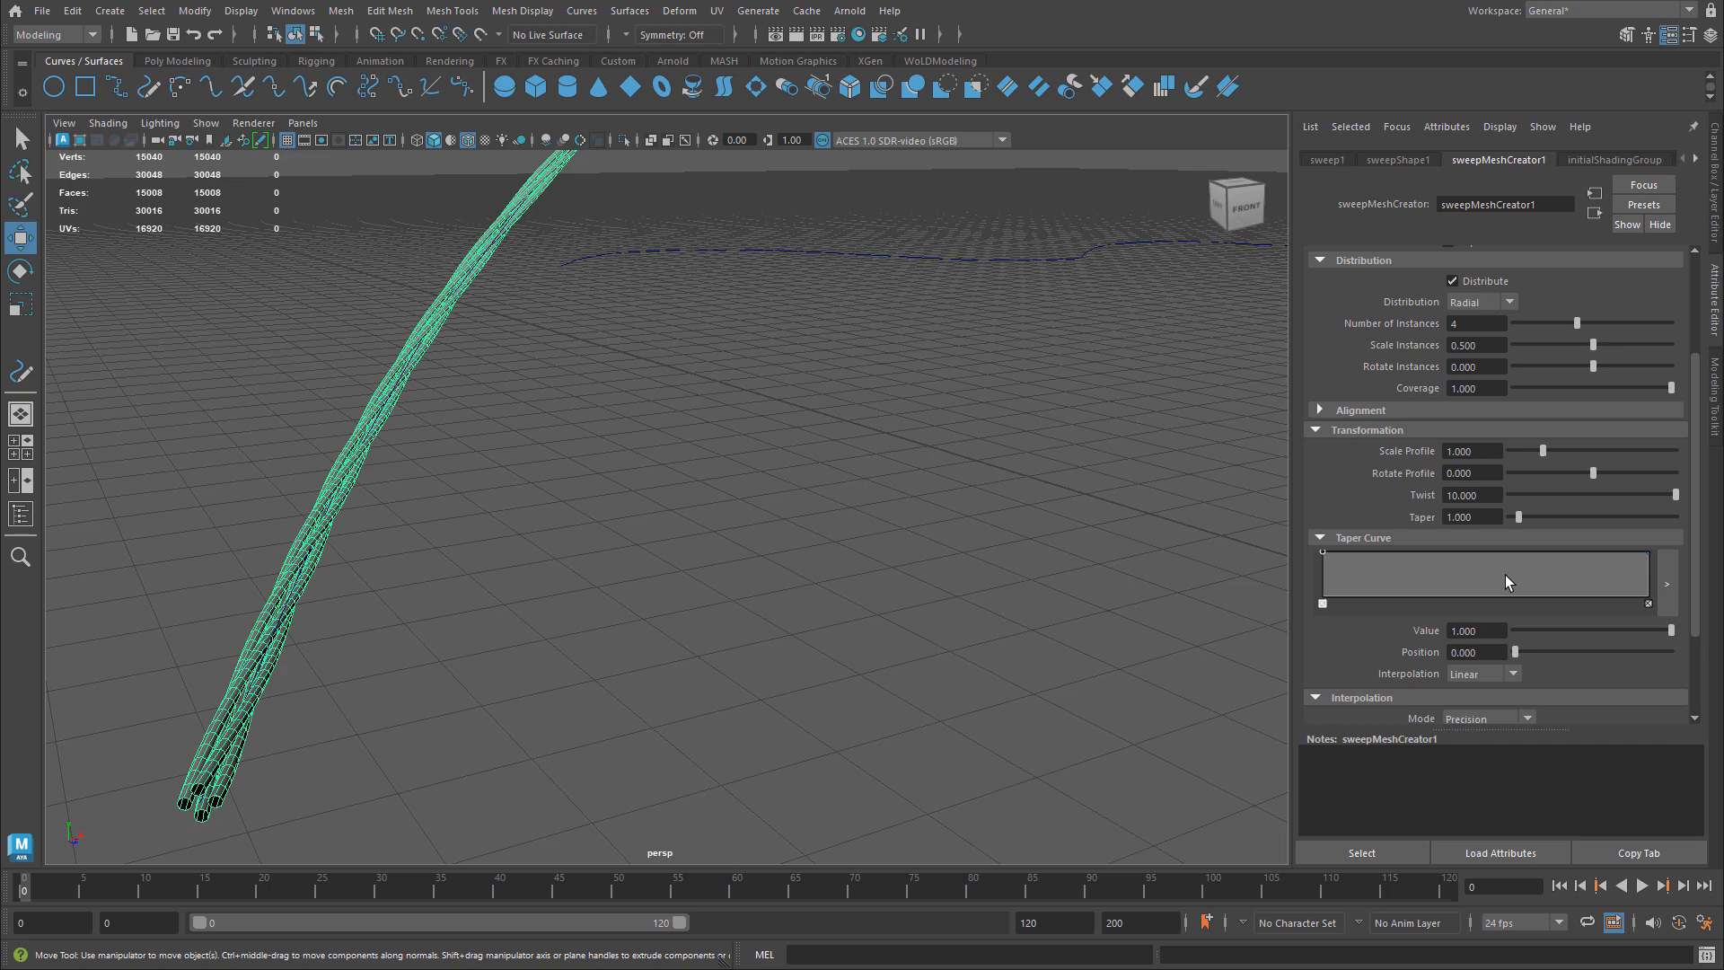
{"action": "left_click_drag", "start_coordinate": [1505, 574], "coordinate": [1382, 566]}
{"action": "left_click_drag", "start_coordinate": [812, 441], "coordinate": [921, 408], "text": "alt"}
{"action": "left_click_drag", "start_coordinate": [1386, 570], "coordinate": [1454, 569]}
{"action": "left_click", "coordinate": [1369, 573]}
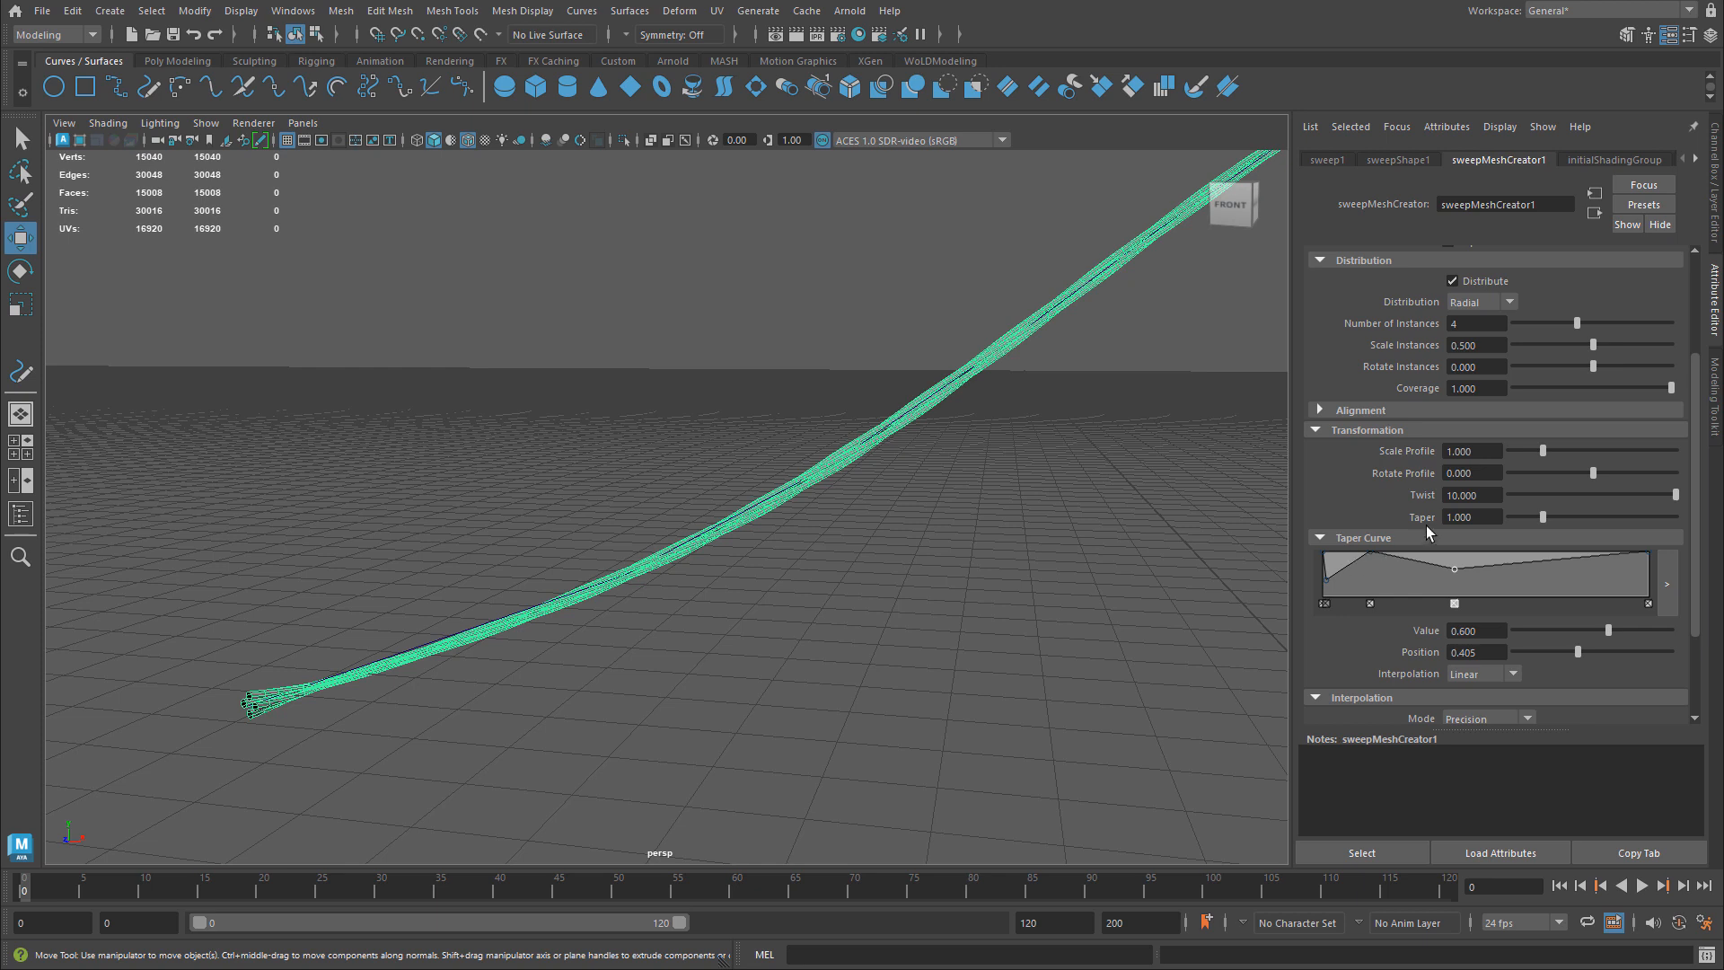
- Set Scale Profile to 5 and reshape the taper curve with more points, including one at position 0.504 with value 0.800
{"action": "left_click", "coordinate": [1488, 451]}
{"action": "type", "text": "5"}
{"action": "key", "text": "Return"}
{"action": "left_click_drag", "start_coordinate": [1370, 552], "coordinate": [1342, 588]}
{"action": "left_click_drag", "start_coordinate": [1452, 571], "coordinate": [1485, 560]}
{"action": "left_click", "coordinate": [1485, 565]}
{"action": "left_click_drag", "start_coordinate": [1241, 481], "coordinate": [747, 513], "text": "alt"}
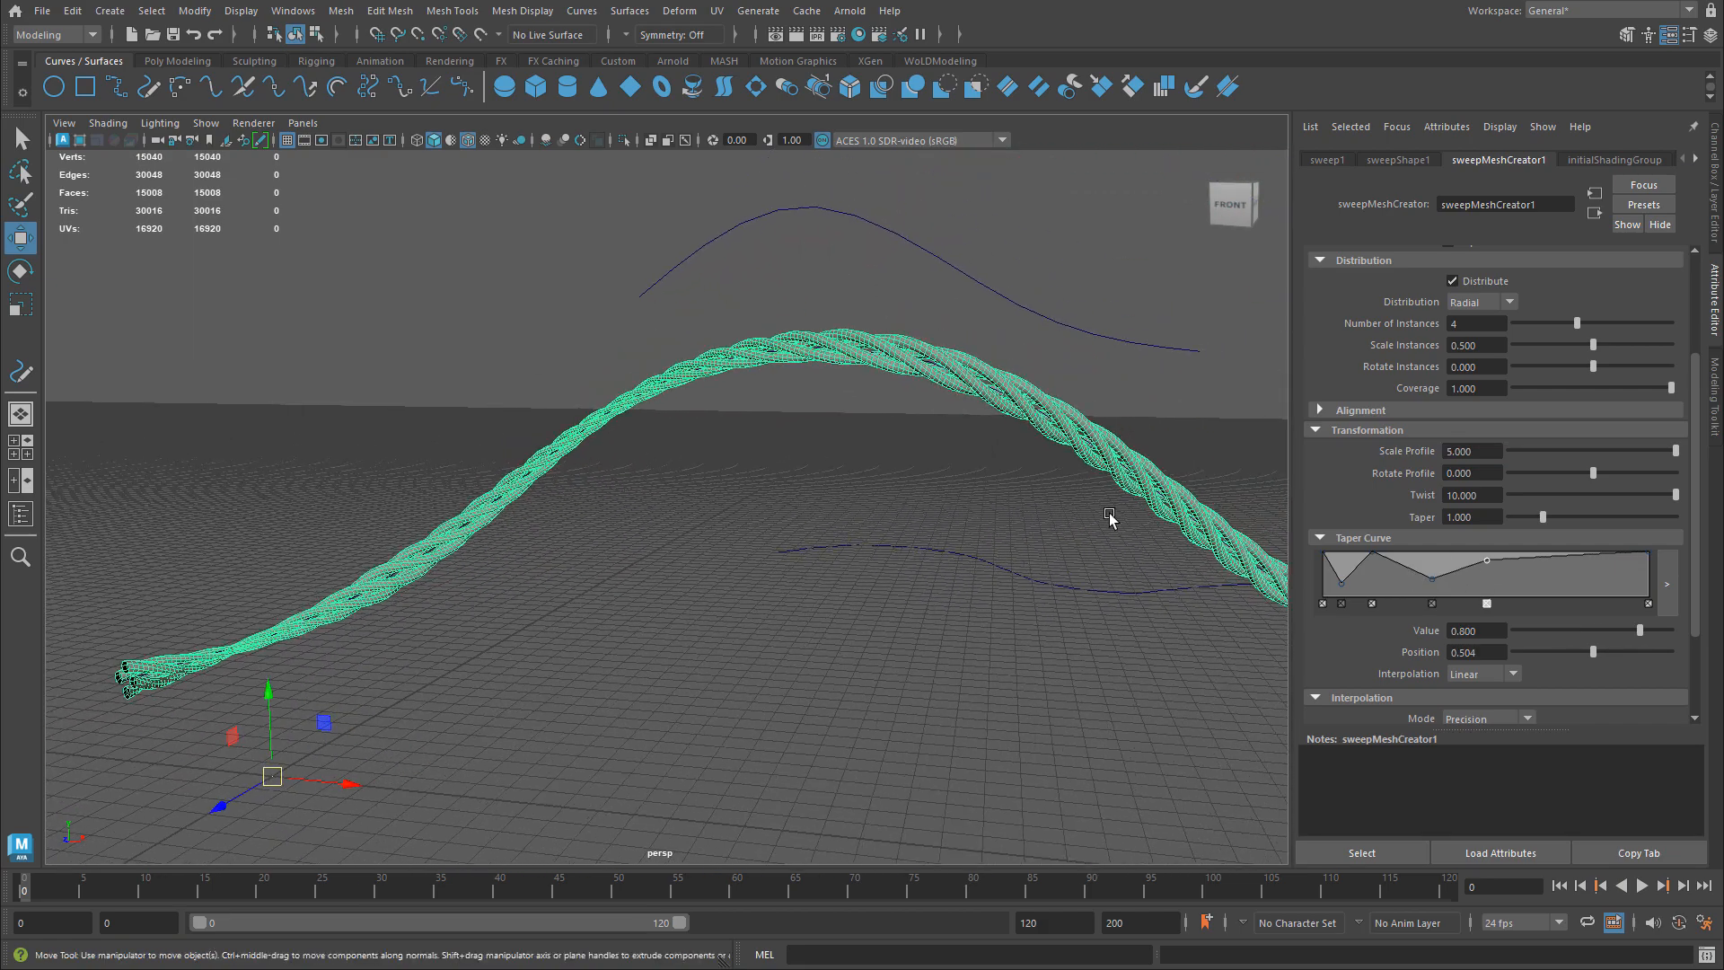
- Add taper curve points for the rope's far half, the last at position 0.857 with value 0.500, and view the full rope
{"action": "middle_click_drag", "start_coordinate": [1116, 519], "coordinate": [880, 442], "text": "alt"}
{"action": "middle_click_drag", "start_coordinate": [1047, 473], "coordinate": [978, 469], "text": "alt"}
{"action": "left_click_drag", "start_coordinate": [1538, 558], "coordinate": [1602, 574]}
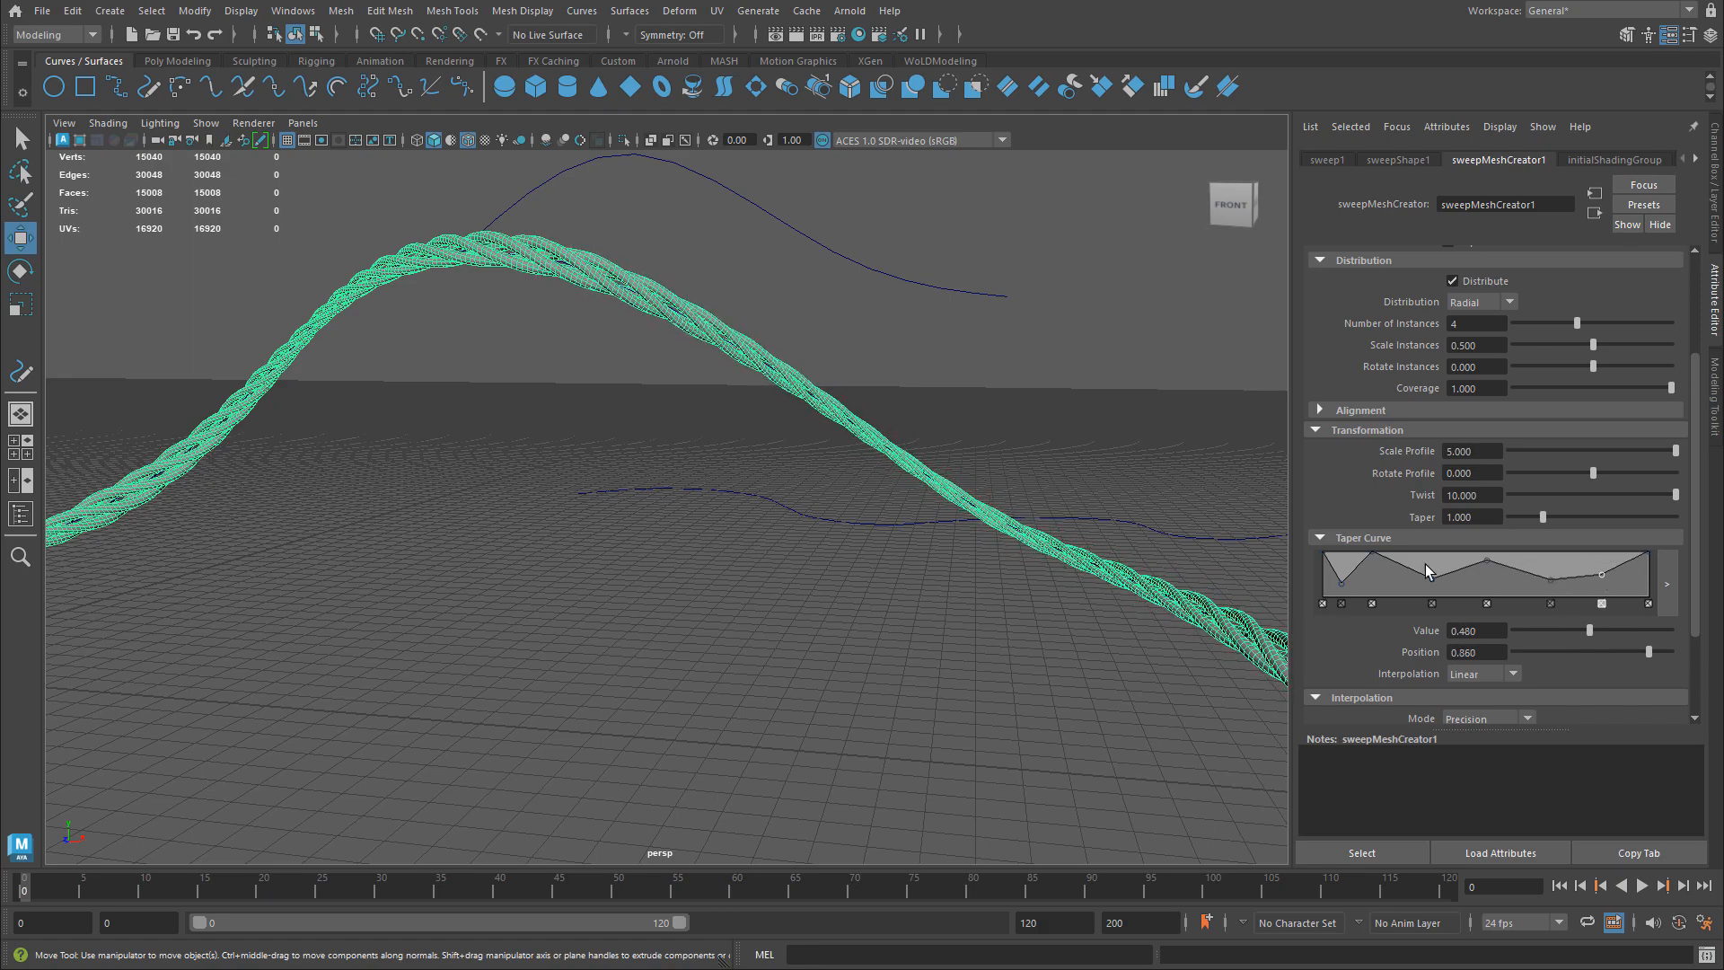
{"action": "right_click_drag", "start_coordinate": [929, 489], "coordinate": [869, 485], "text": "alt"}
{"action": "left_click_drag", "start_coordinate": [873, 462], "coordinate": [927, 484], "text": "alt"}
{"action": "middle_click_drag", "start_coordinate": [928, 485], "coordinate": [1008, 438], "text": "alt"}
{"action": "right_click_drag", "start_coordinate": [1019, 445], "coordinate": [993, 453], "text": "alt"}
{"action": "left_click_drag", "start_coordinate": [994, 453], "coordinate": [943, 422], "text": "alt"}
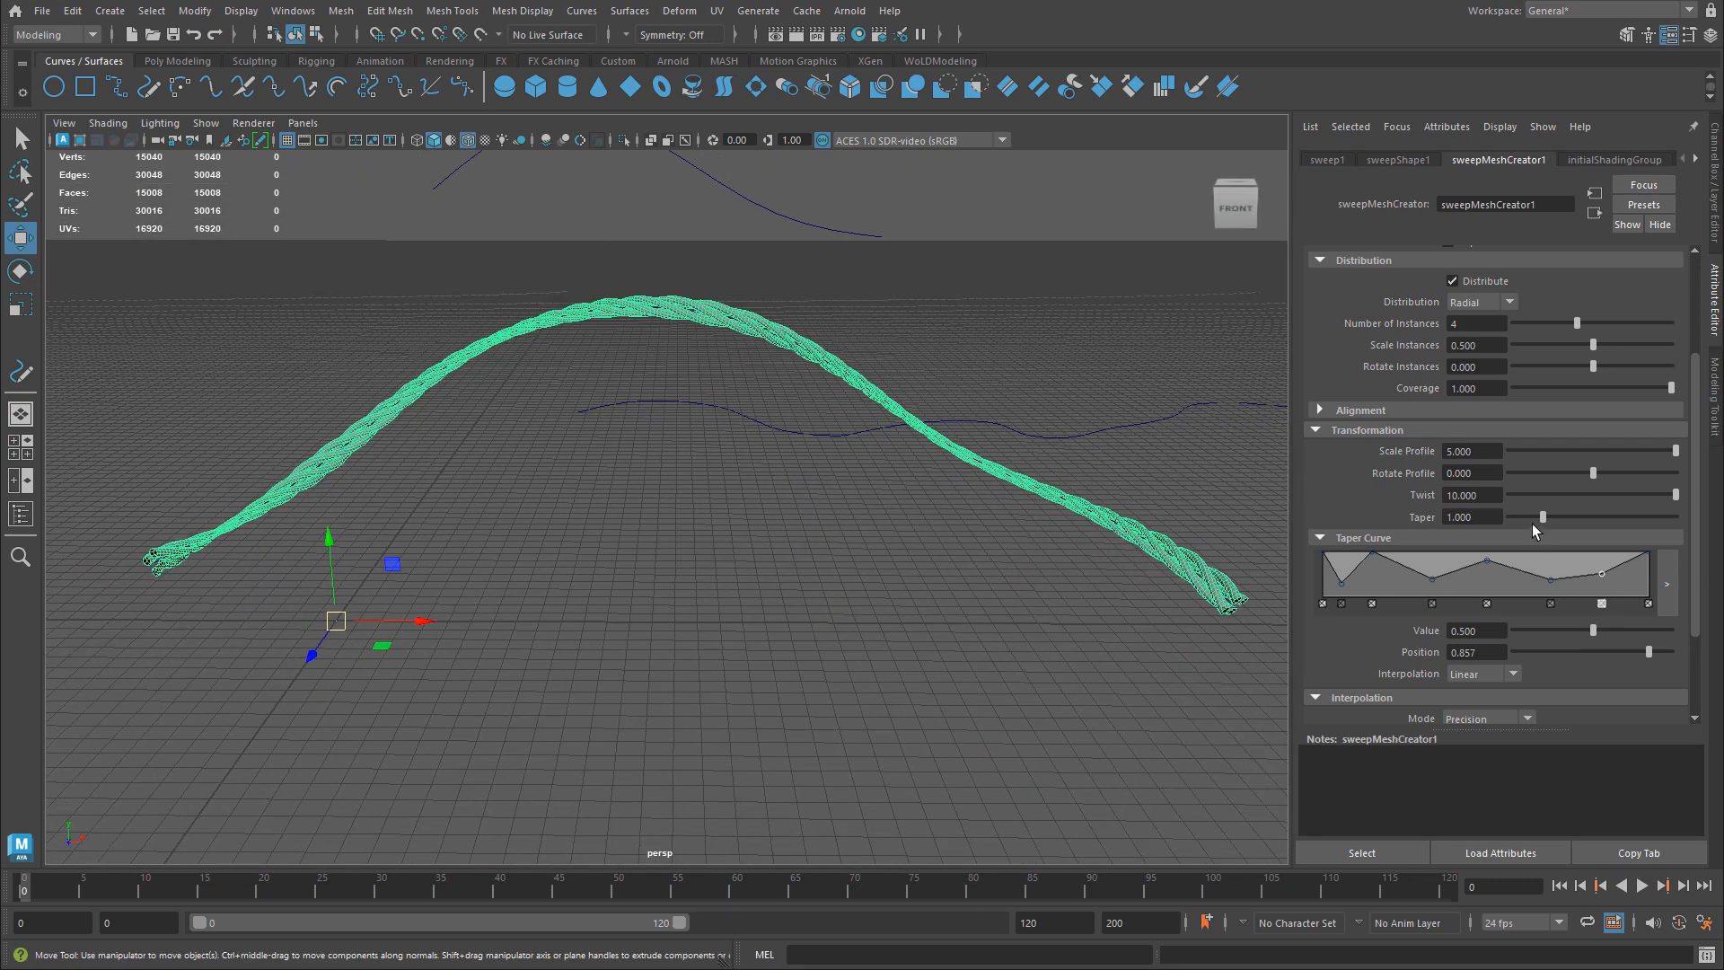
- Delete all intermediate points from the taper curve, keeping only its two end points
{"action": "left_click", "coordinate": [1371, 604]}
{"action": "left_click", "coordinate": [1342, 603]}
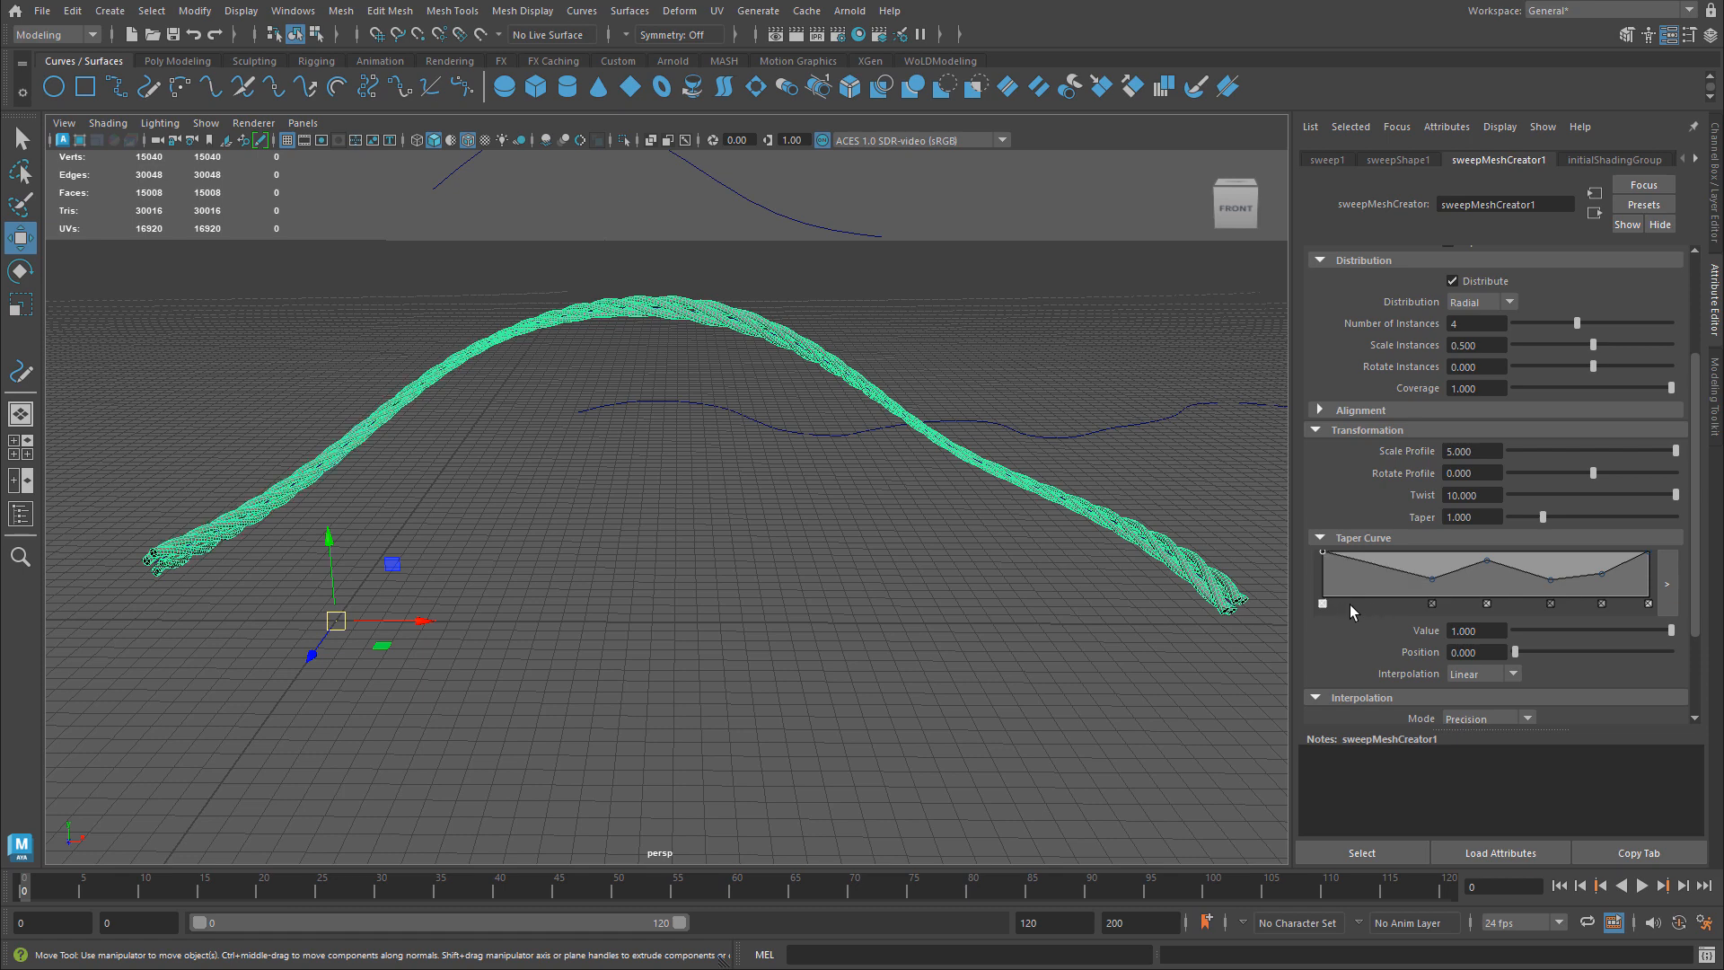
{"action": "left_click", "coordinate": [1432, 603]}
{"action": "left_click", "coordinate": [1551, 604]}
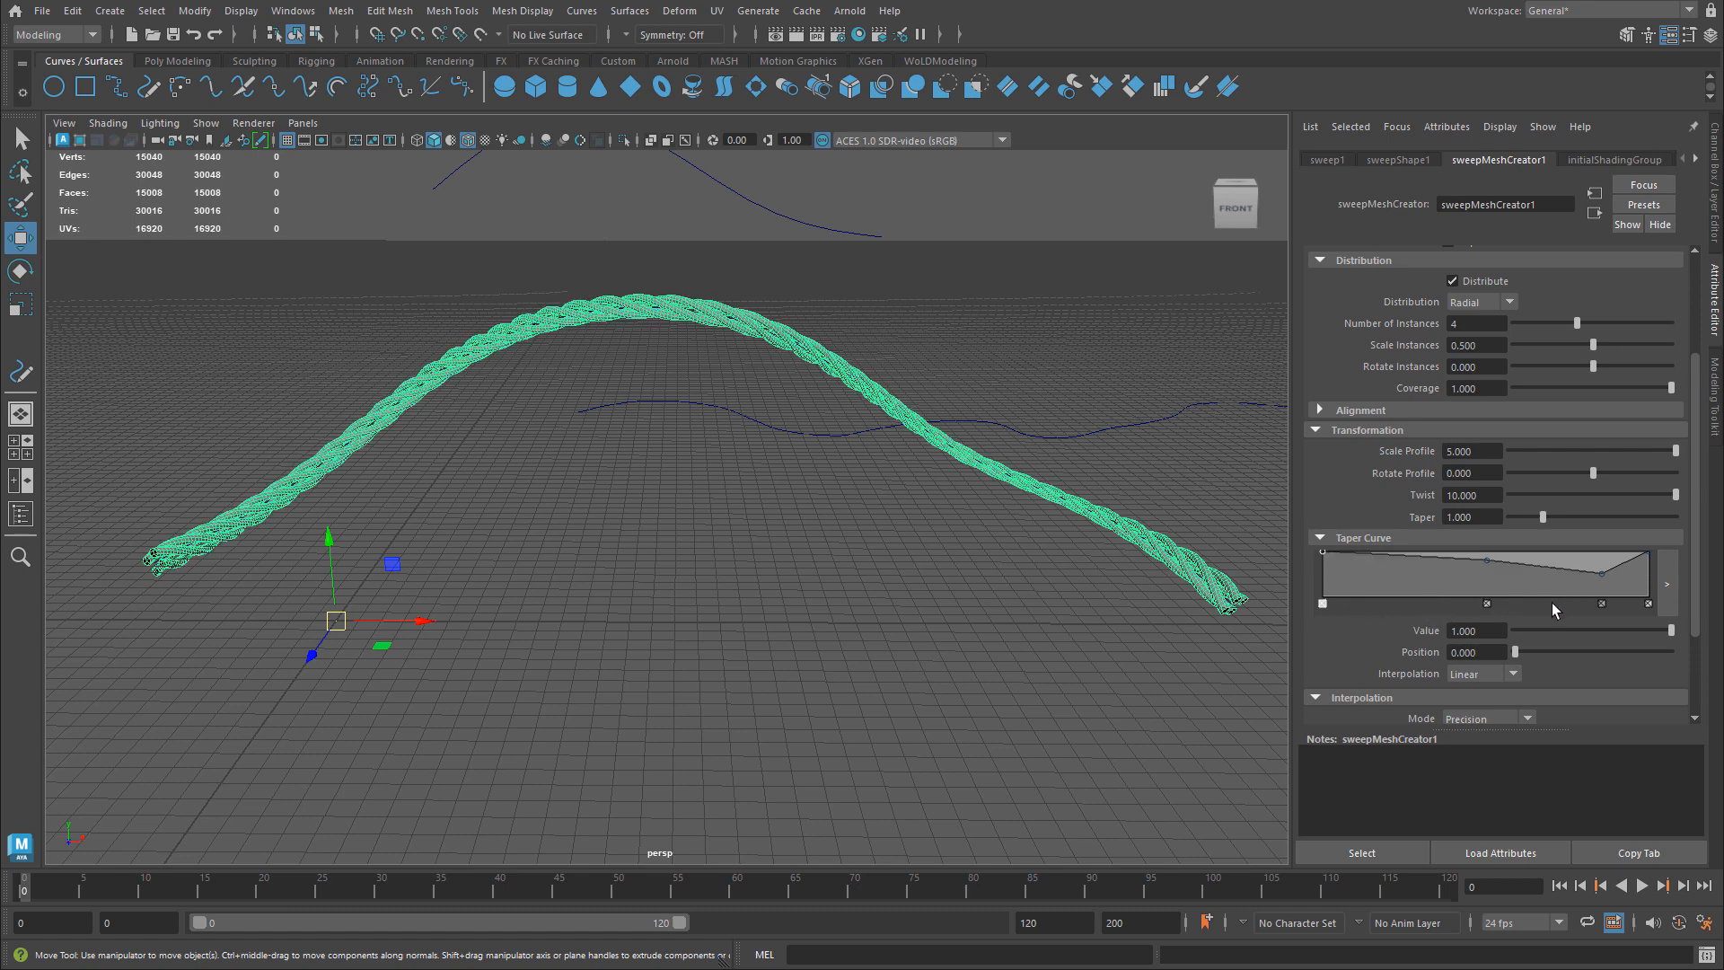
{"action": "left_click", "coordinate": [1487, 603]}
{"action": "left_click", "coordinate": [1601, 603]}
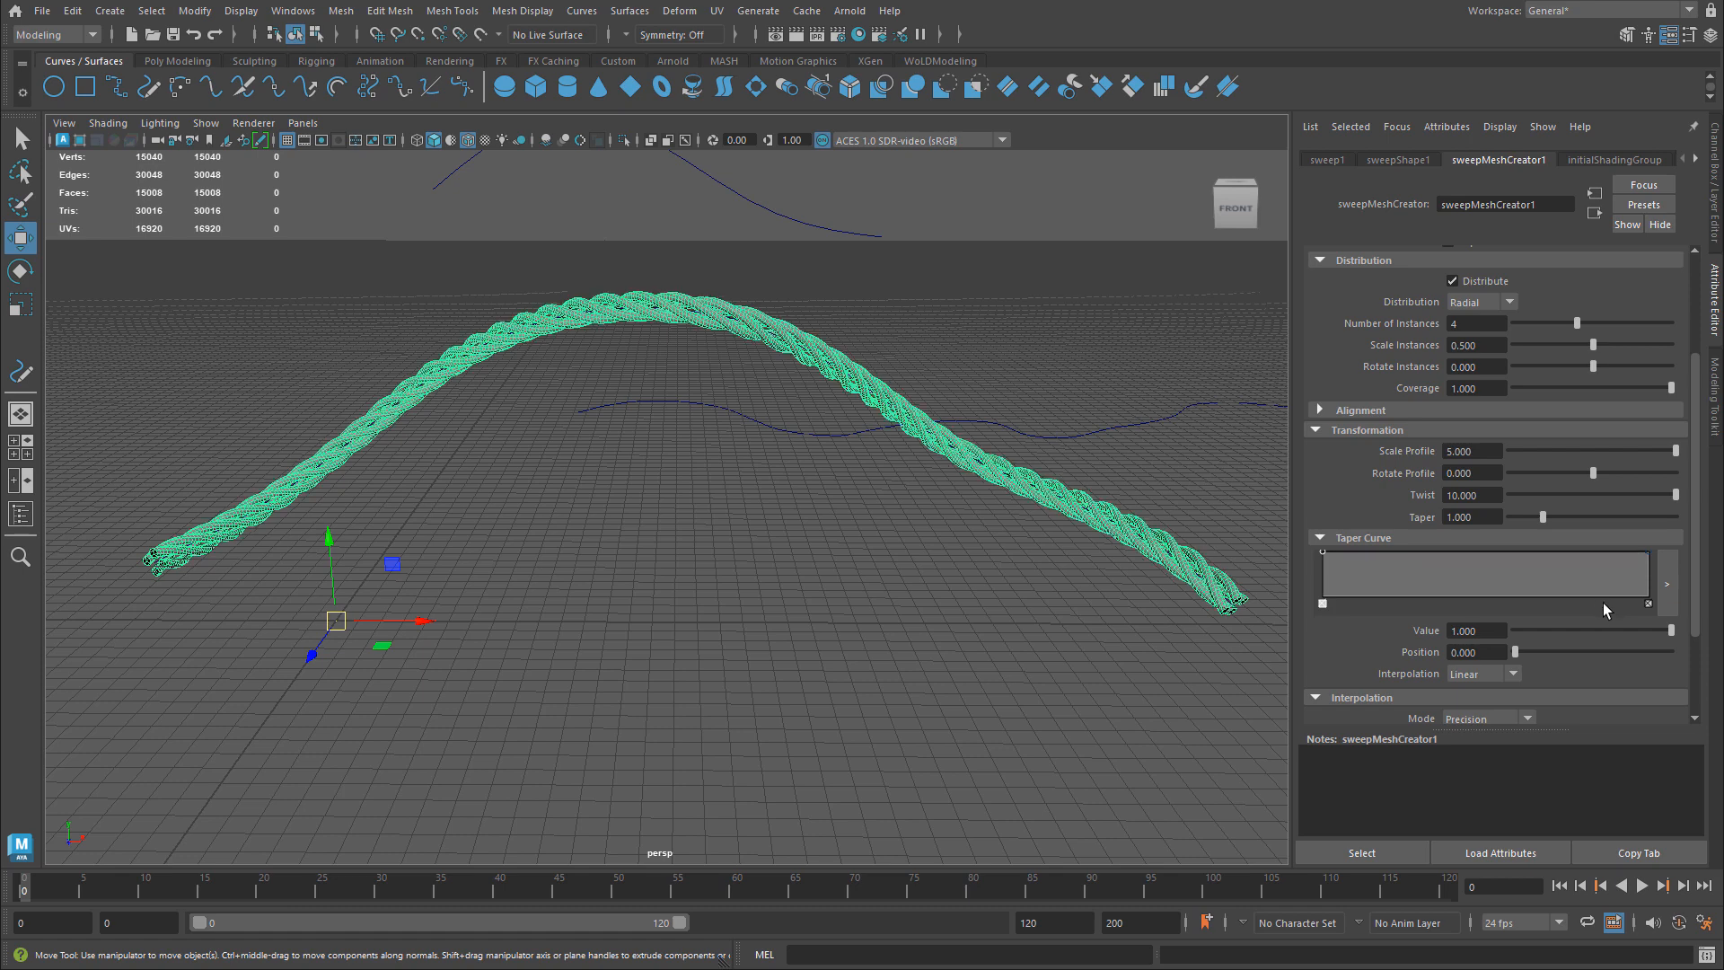
- Set Scale Profile to 2 and view the near end of the rope up close
{"action": "left_click", "coordinate": [1459, 452]}
{"action": "type", "text": "2"}
{"action": "key", "text": "Return"}
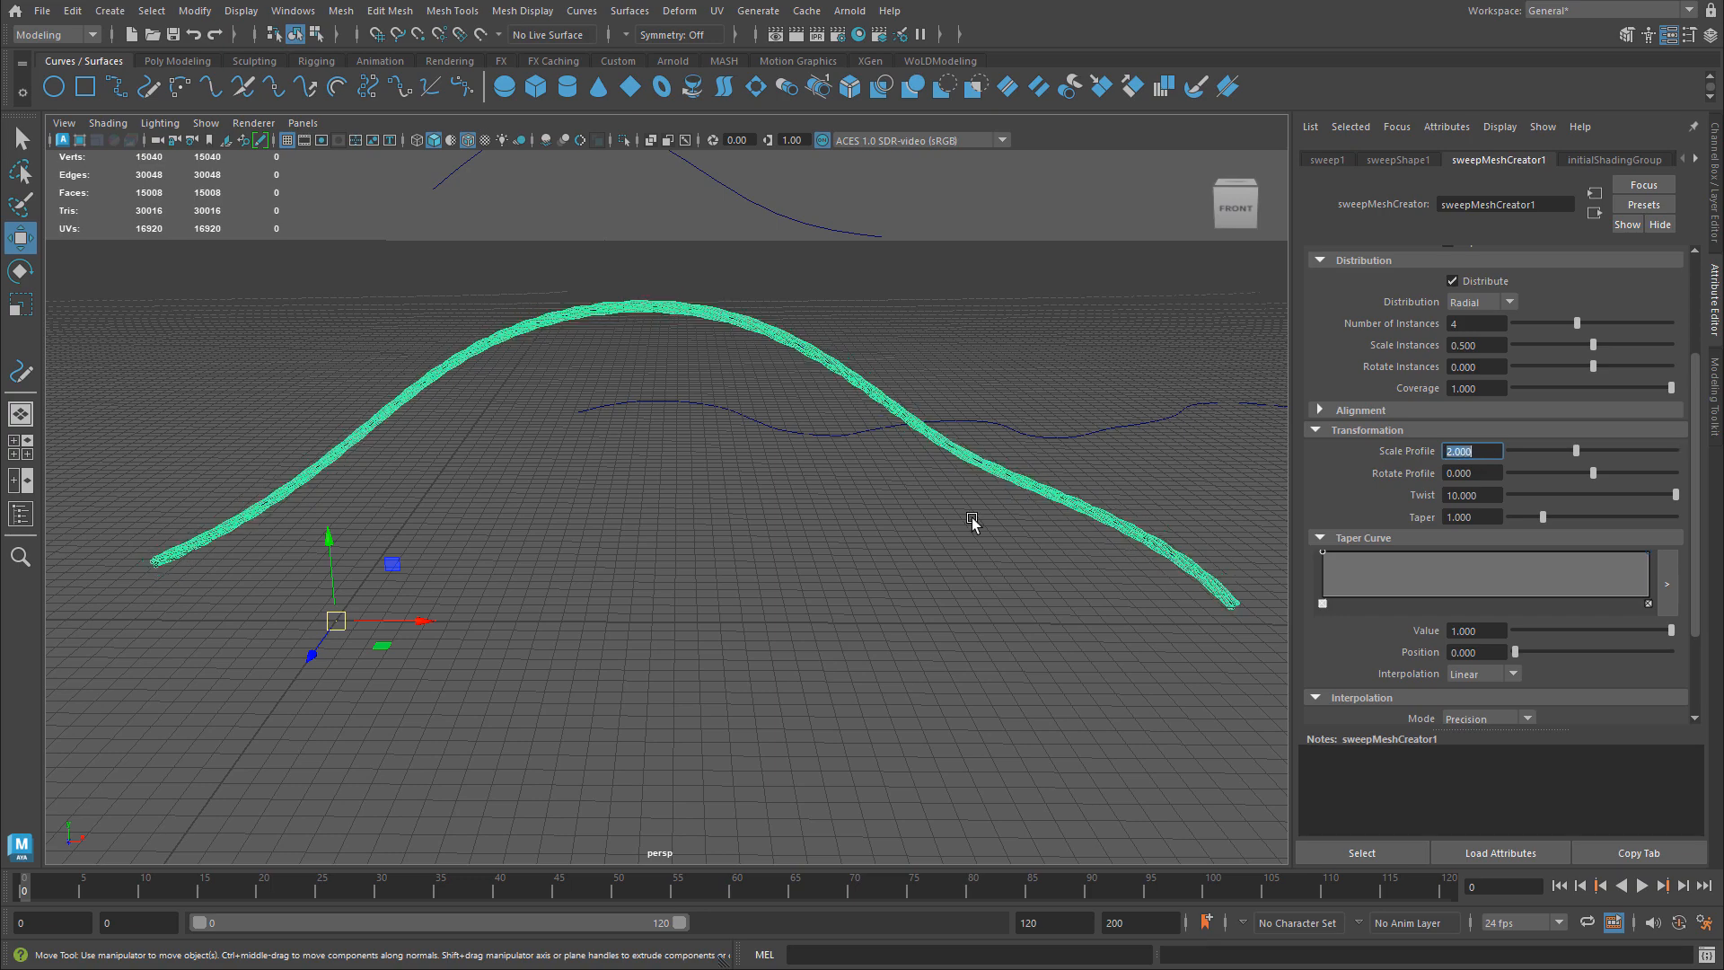
{"action": "left_click_drag", "start_coordinate": [641, 539], "coordinate": [736, 423], "text": "alt"}
{"action": "scroll", "coordinate": [736, 423], "scroll_direction": "up", "scroll_amount": 5}
{"action": "middle_click_drag", "start_coordinate": [736, 423], "coordinate": [549, 456], "text": "alt"}
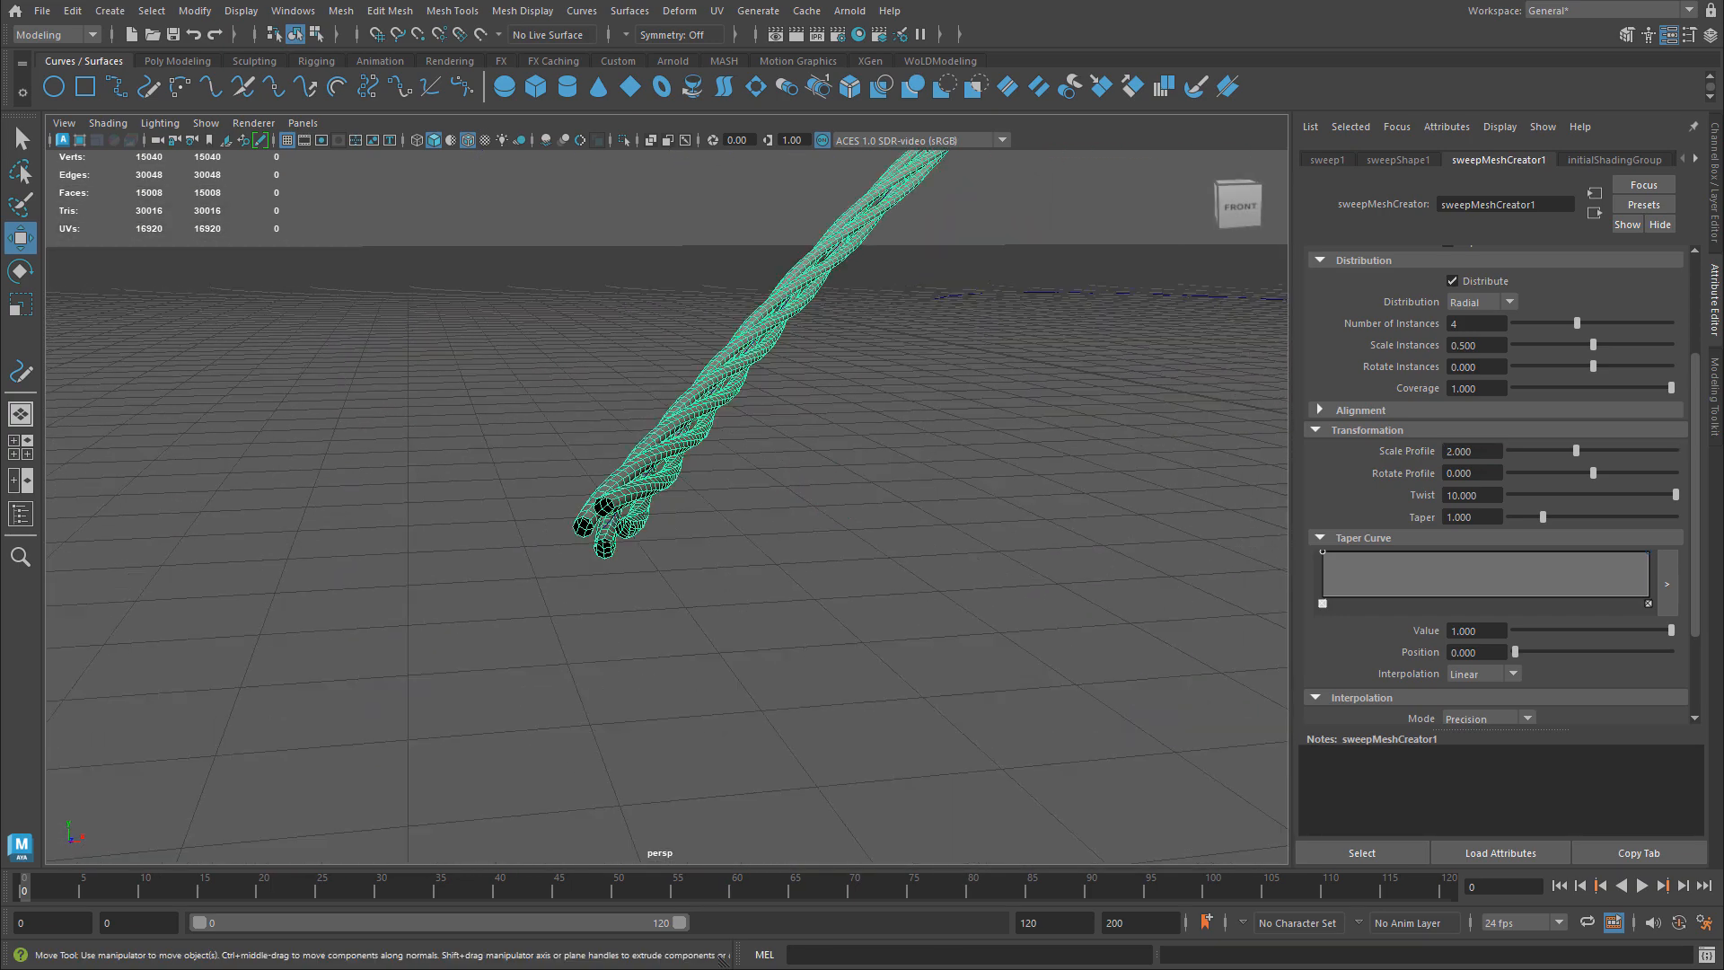
- Keep the interpolation mode on Precision, test a precision of 83.516, then lower it to 59.890
{"action": "scroll", "coordinate": [1507, 633], "scroll_direction": "down", "scroll_amount": 4}
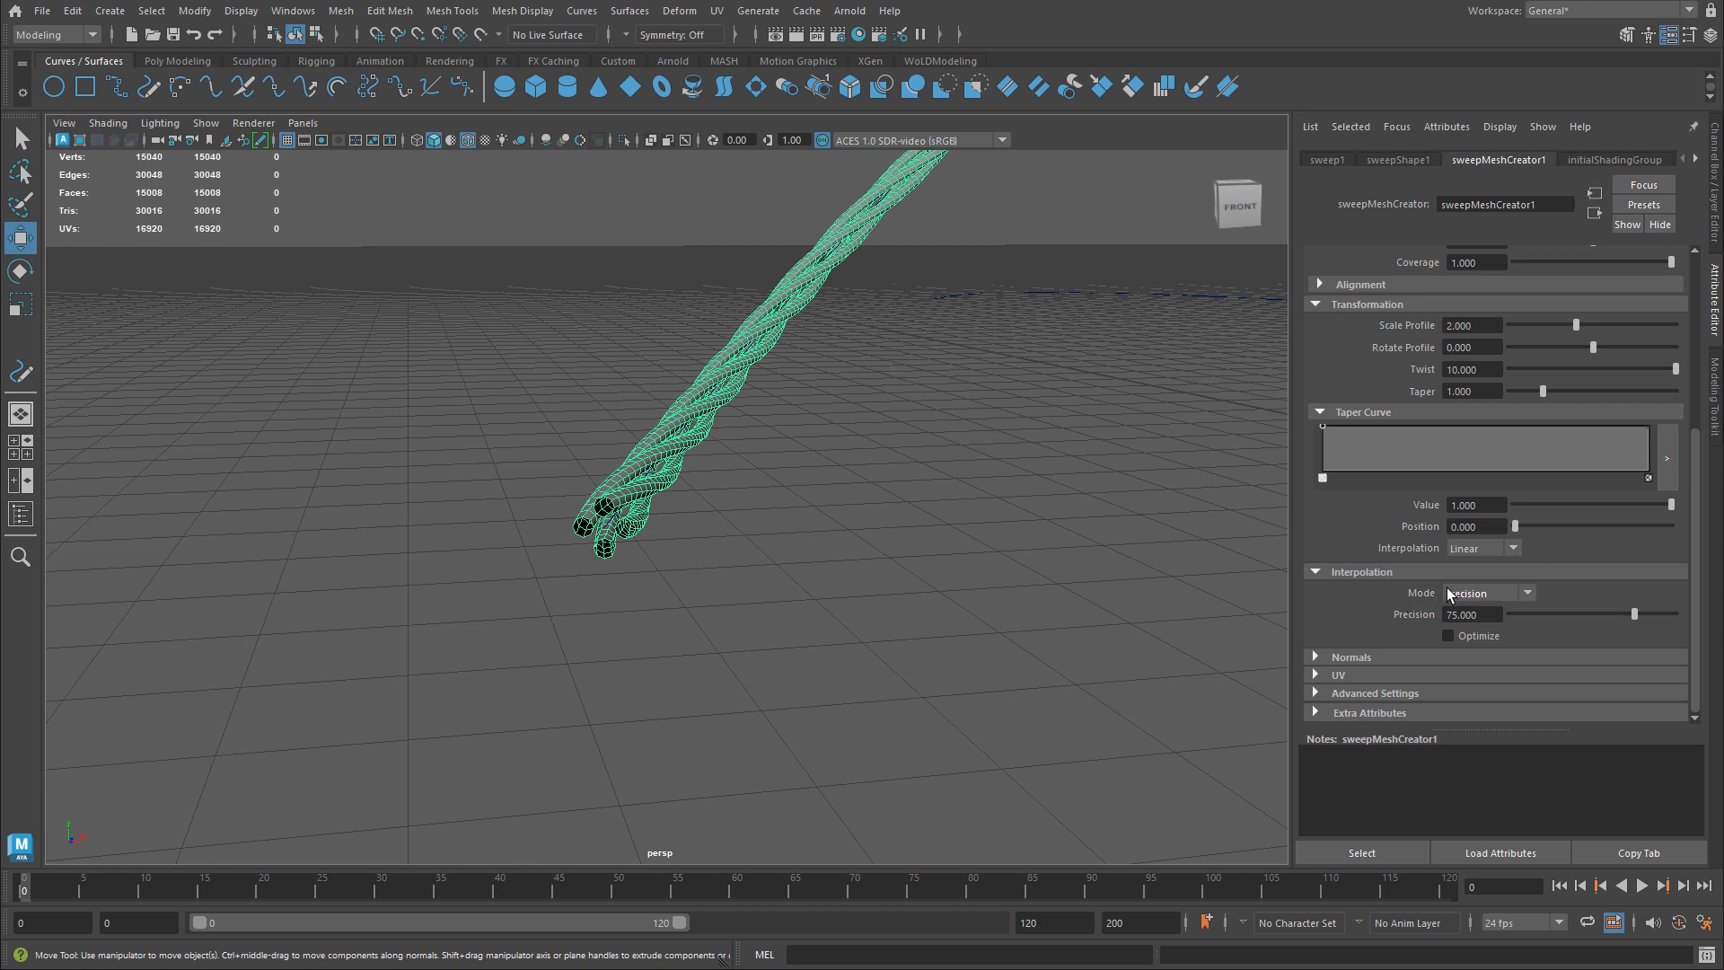
{"action": "left_click", "coordinate": [1479, 595]}
{"action": "left_click", "coordinate": [1471, 611]}
{"action": "left_click_drag", "start_coordinate": [1635, 615], "coordinate": [1646, 615]}
{"action": "scroll", "coordinate": [718, 521], "scroll_direction": "up", "scroll_amount": 5}
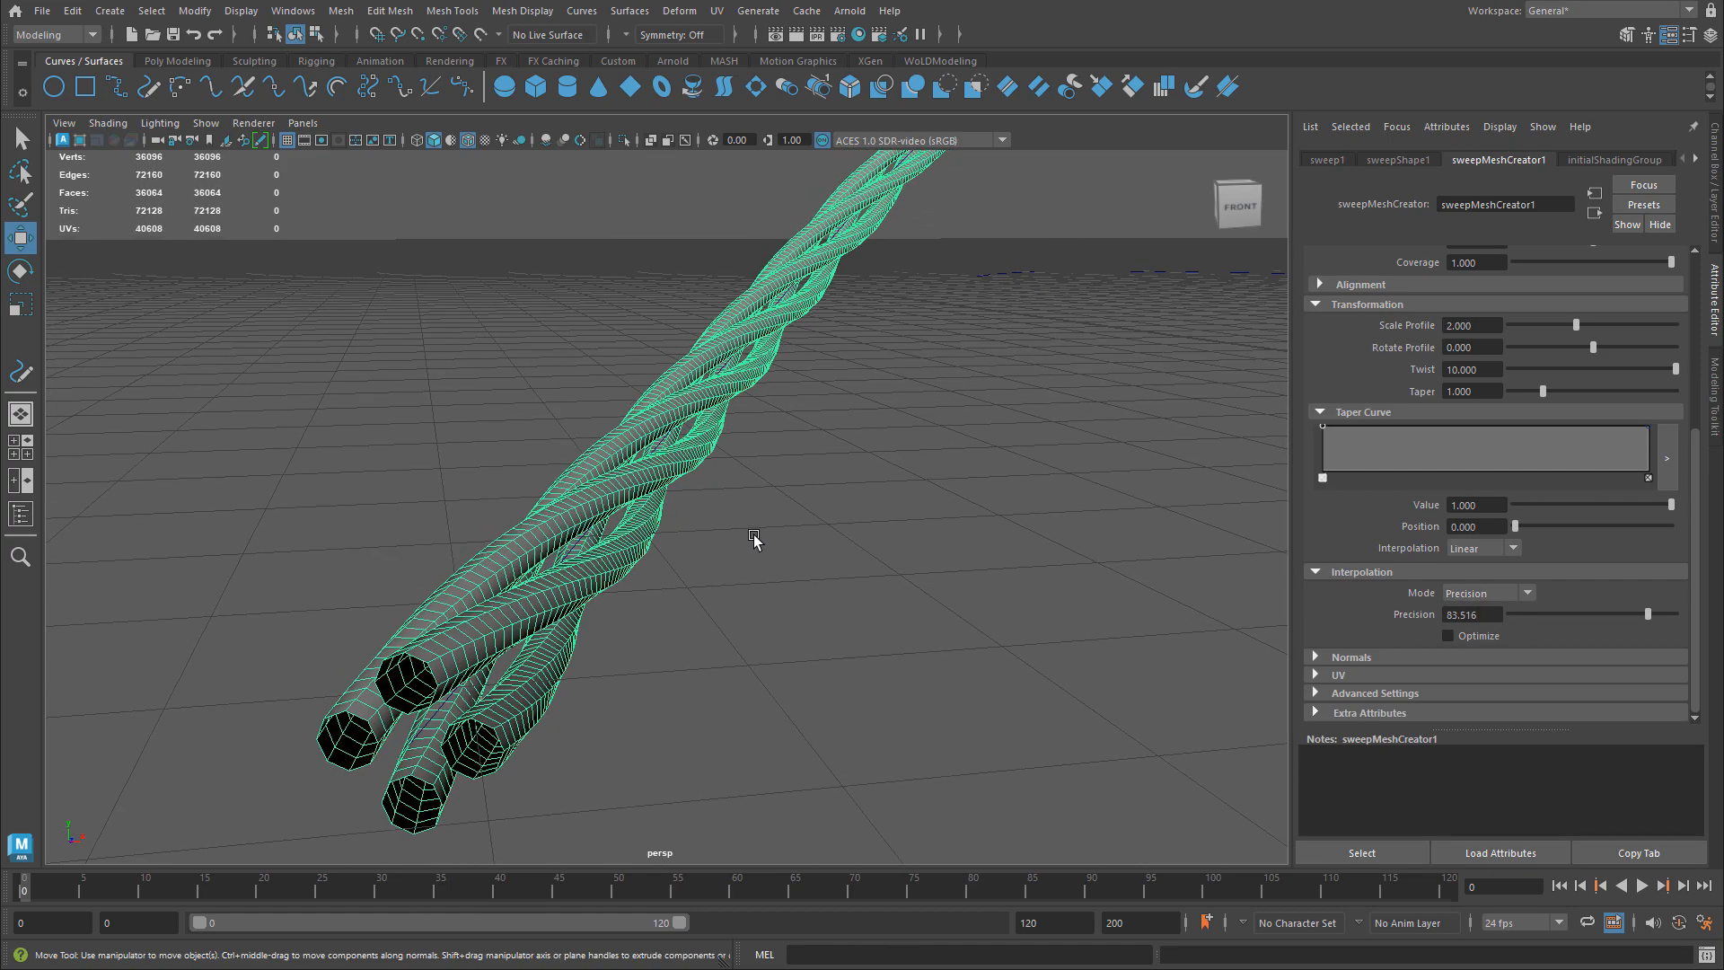
{"action": "left_click_drag", "start_coordinate": [1648, 614], "coordinate": [1609, 616]}
{"action": "scroll", "coordinate": [826, 472], "scroll_direction": "down", "scroll_amount": 5}
{"action": "middle_click_drag", "start_coordinate": [863, 370], "coordinate": [867, 454], "text": "alt"}
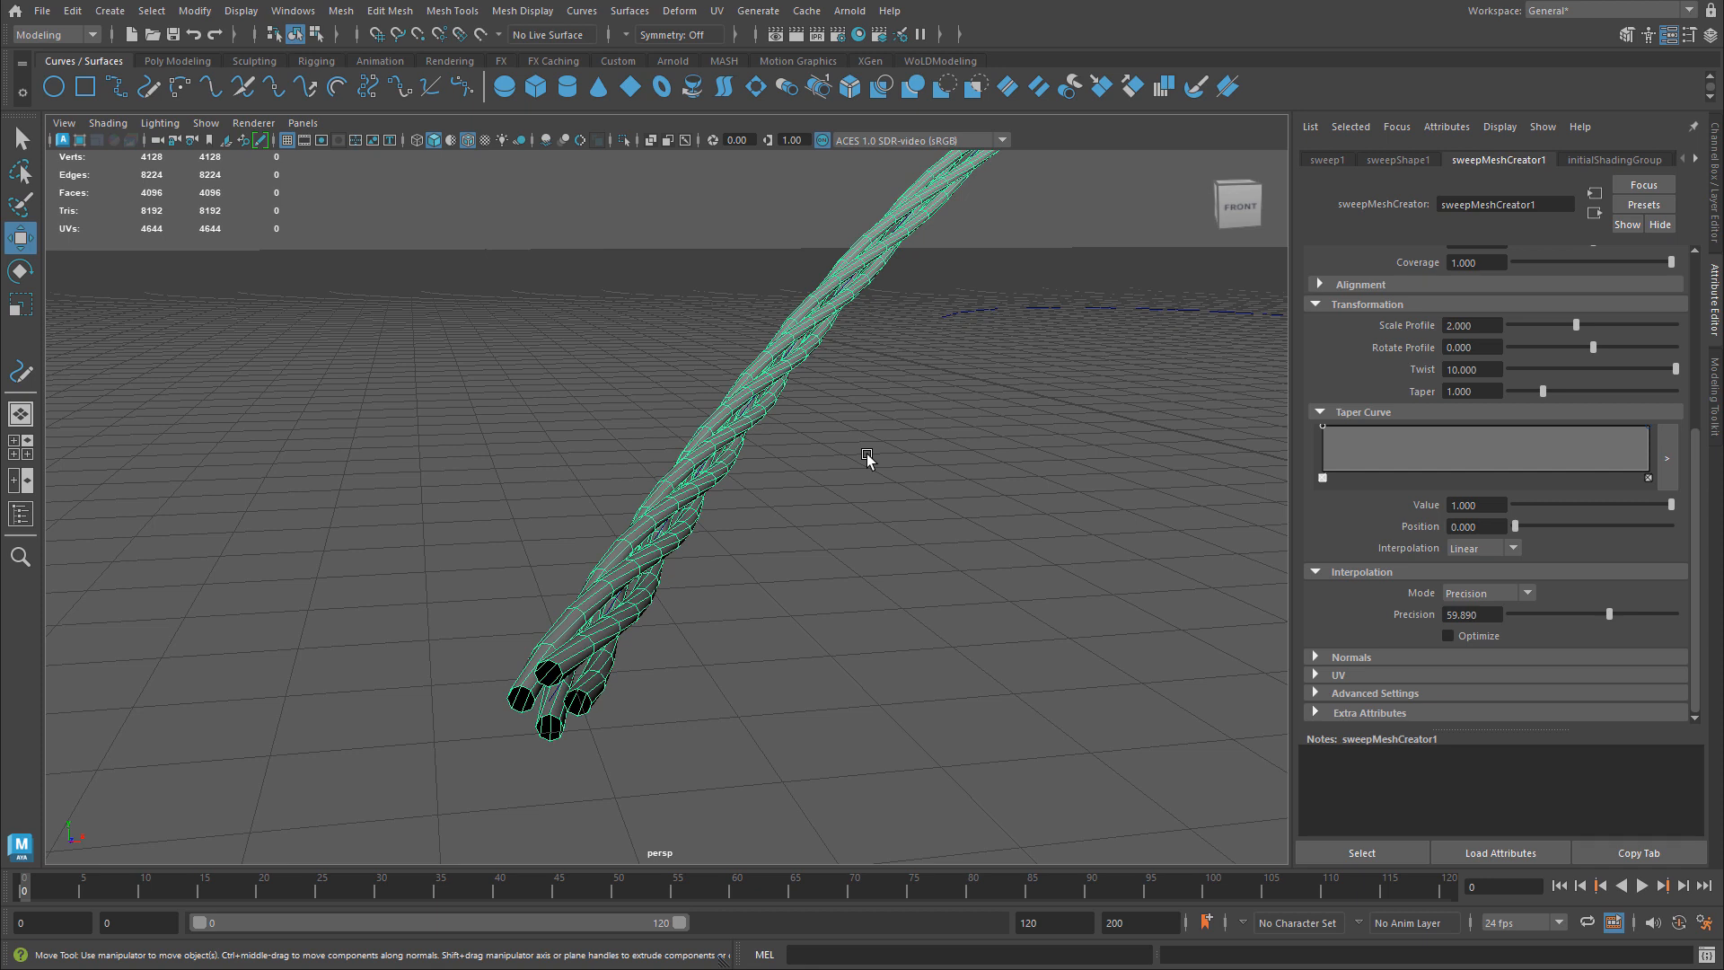
- Compare the mesh with Optimize on and off, leave it enabled and set Precision to 70.330
{"action": "left_click", "coordinate": [1476, 637]}
{"action": "left_click_drag", "start_coordinate": [862, 523], "coordinate": [1005, 431], "text": "alt"}
{"action": "left_click", "coordinate": [1447, 636]}
{"action": "left_click_drag", "start_coordinate": [813, 473], "coordinate": [877, 643], "text": "alt"}
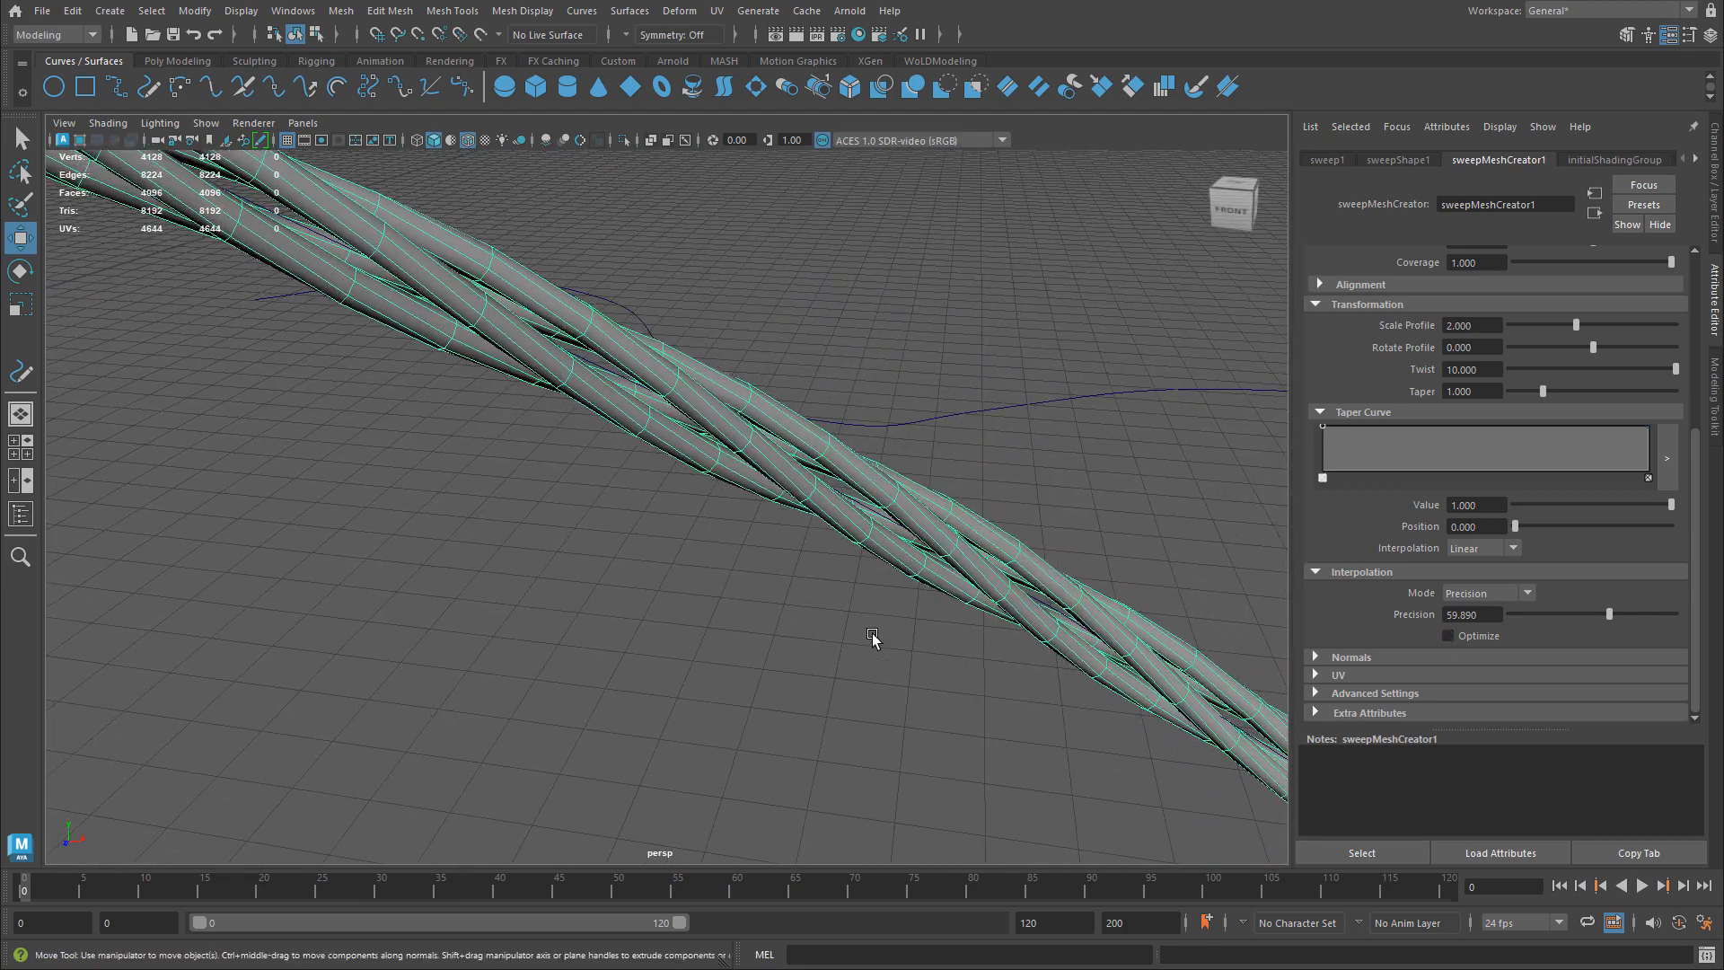
{"action": "left_click", "coordinate": [1467, 634]}
{"action": "left_click_drag", "start_coordinate": [636, 507], "coordinate": [537, 352], "text": "alt"}
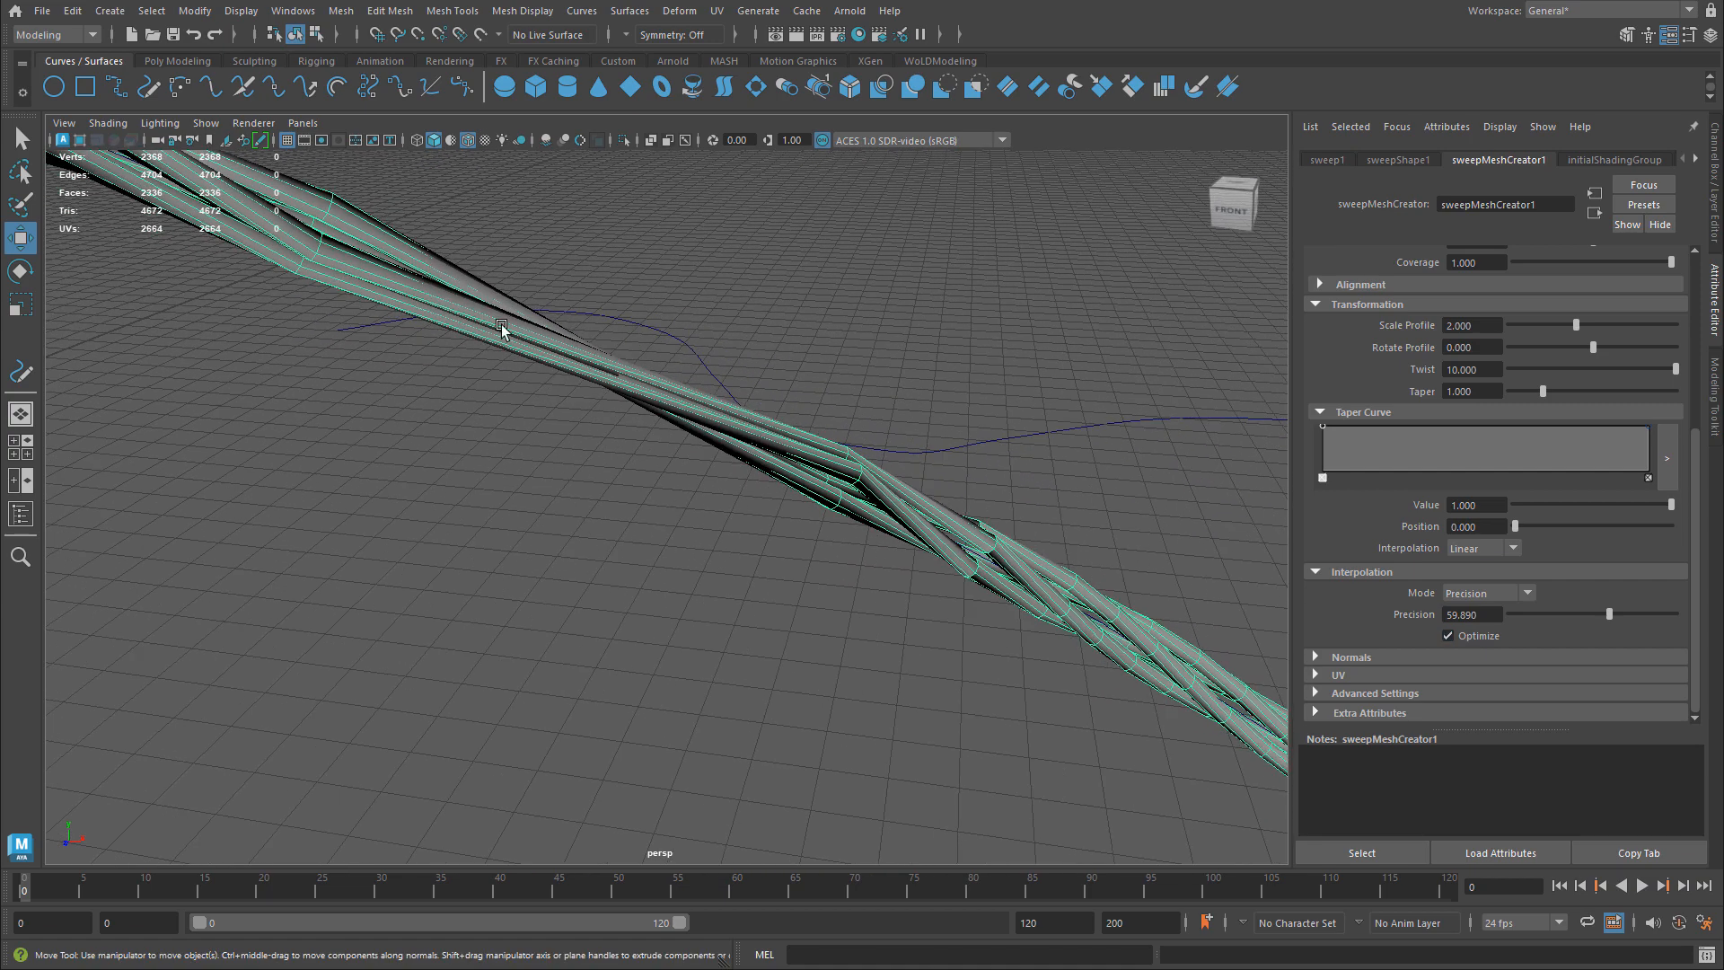
{"action": "left_click_drag", "start_coordinate": [1609, 613], "coordinate": [1623, 605]}
{"action": "left_click_drag", "start_coordinate": [1102, 548], "coordinate": [1144, 544], "text": "alt"}
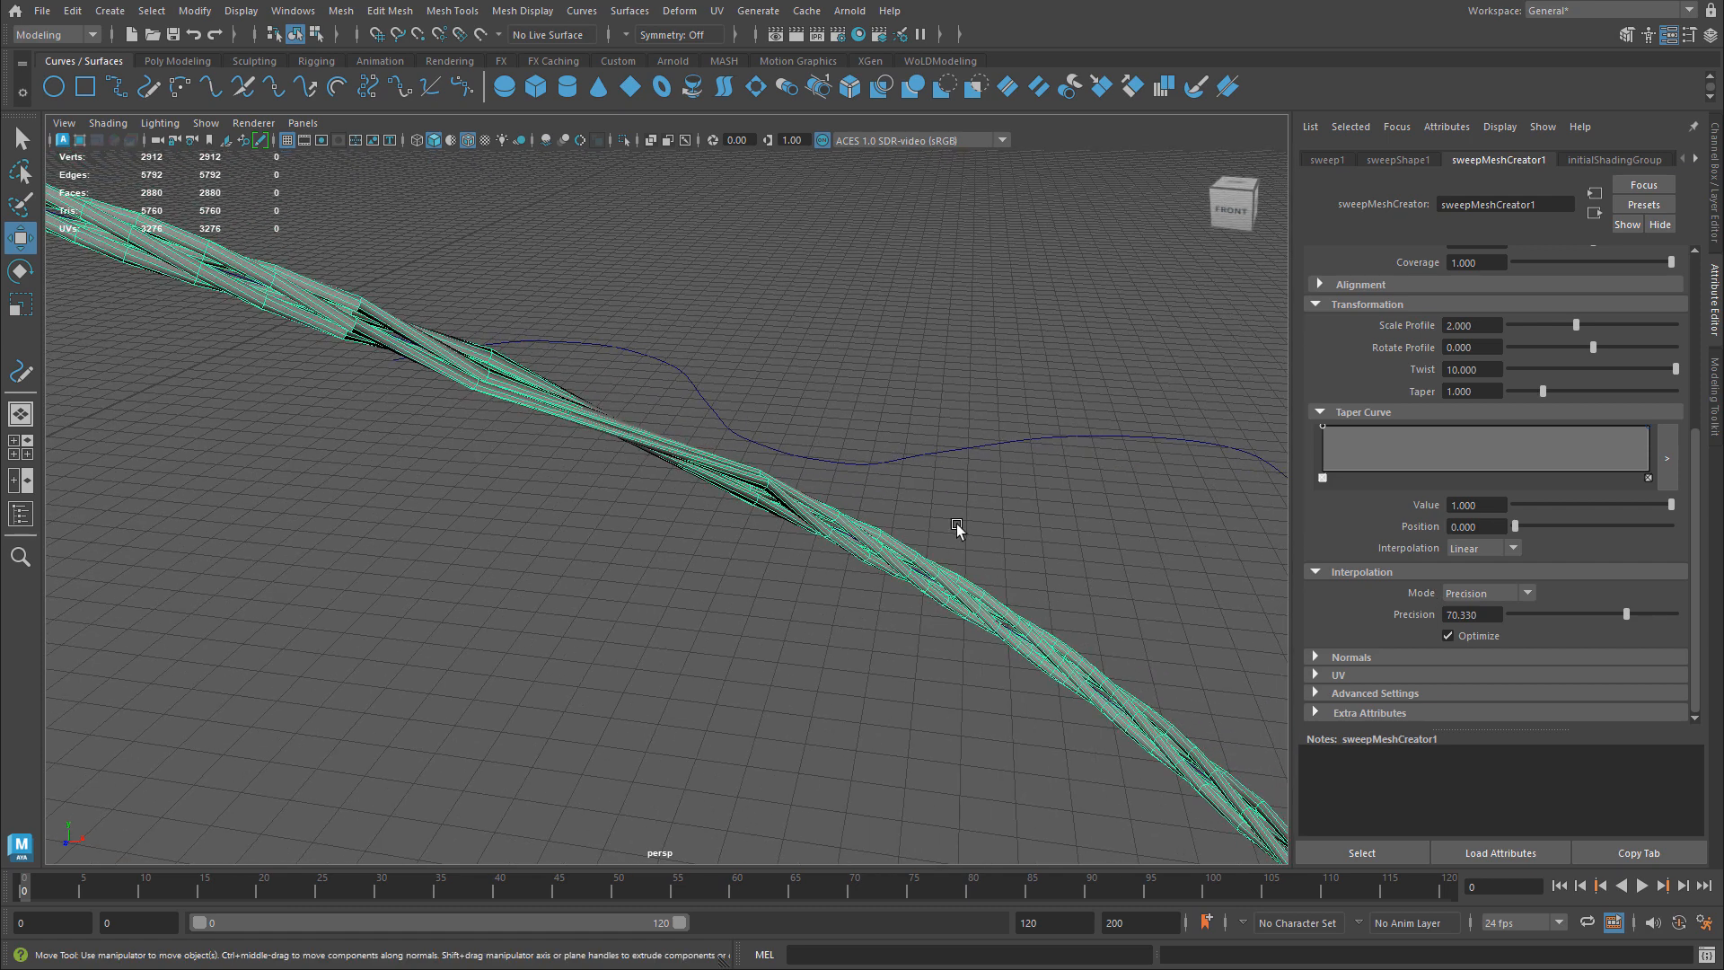
- Turn off Distribute and set the Twist of the single tube to 1
{"action": "scroll", "coordinate": [1481, 448], "scroll_direction": "up", "scroll_amount": 5}
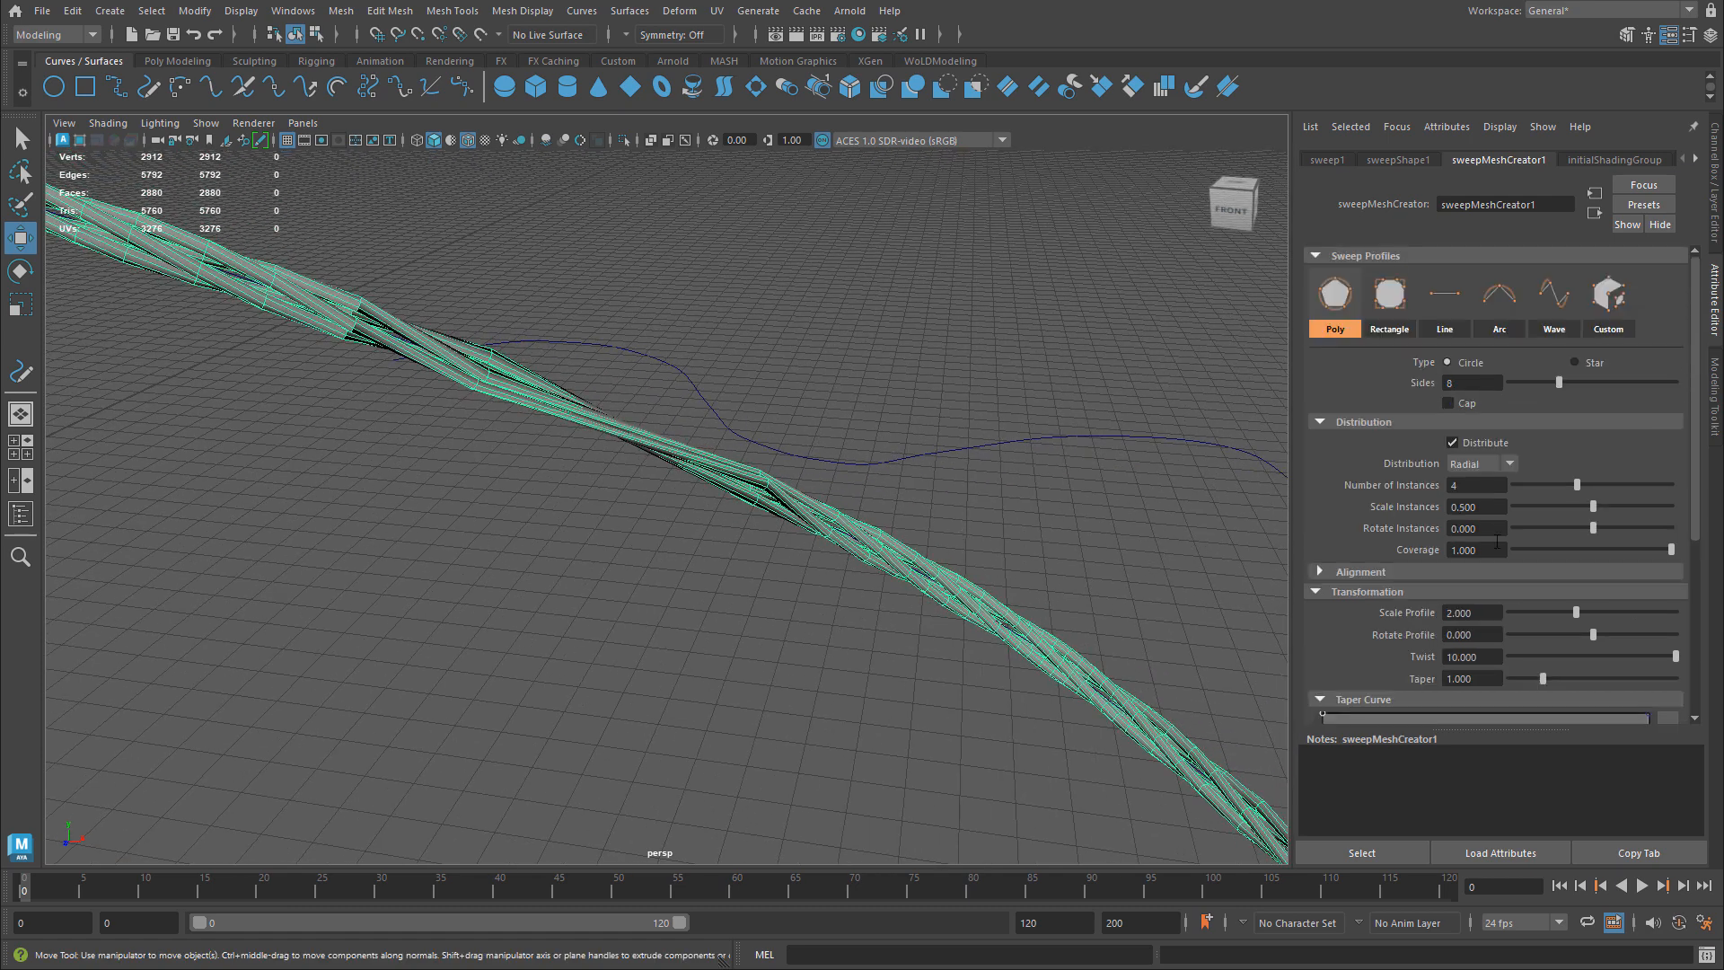
{"action": "left_click", "coordinate": [1474, 442]}
{"action": "double_click", "coordinate": [1497, 549]}
{"action": "type", "text": "1"}
{"action": "key", "text": "Return"}
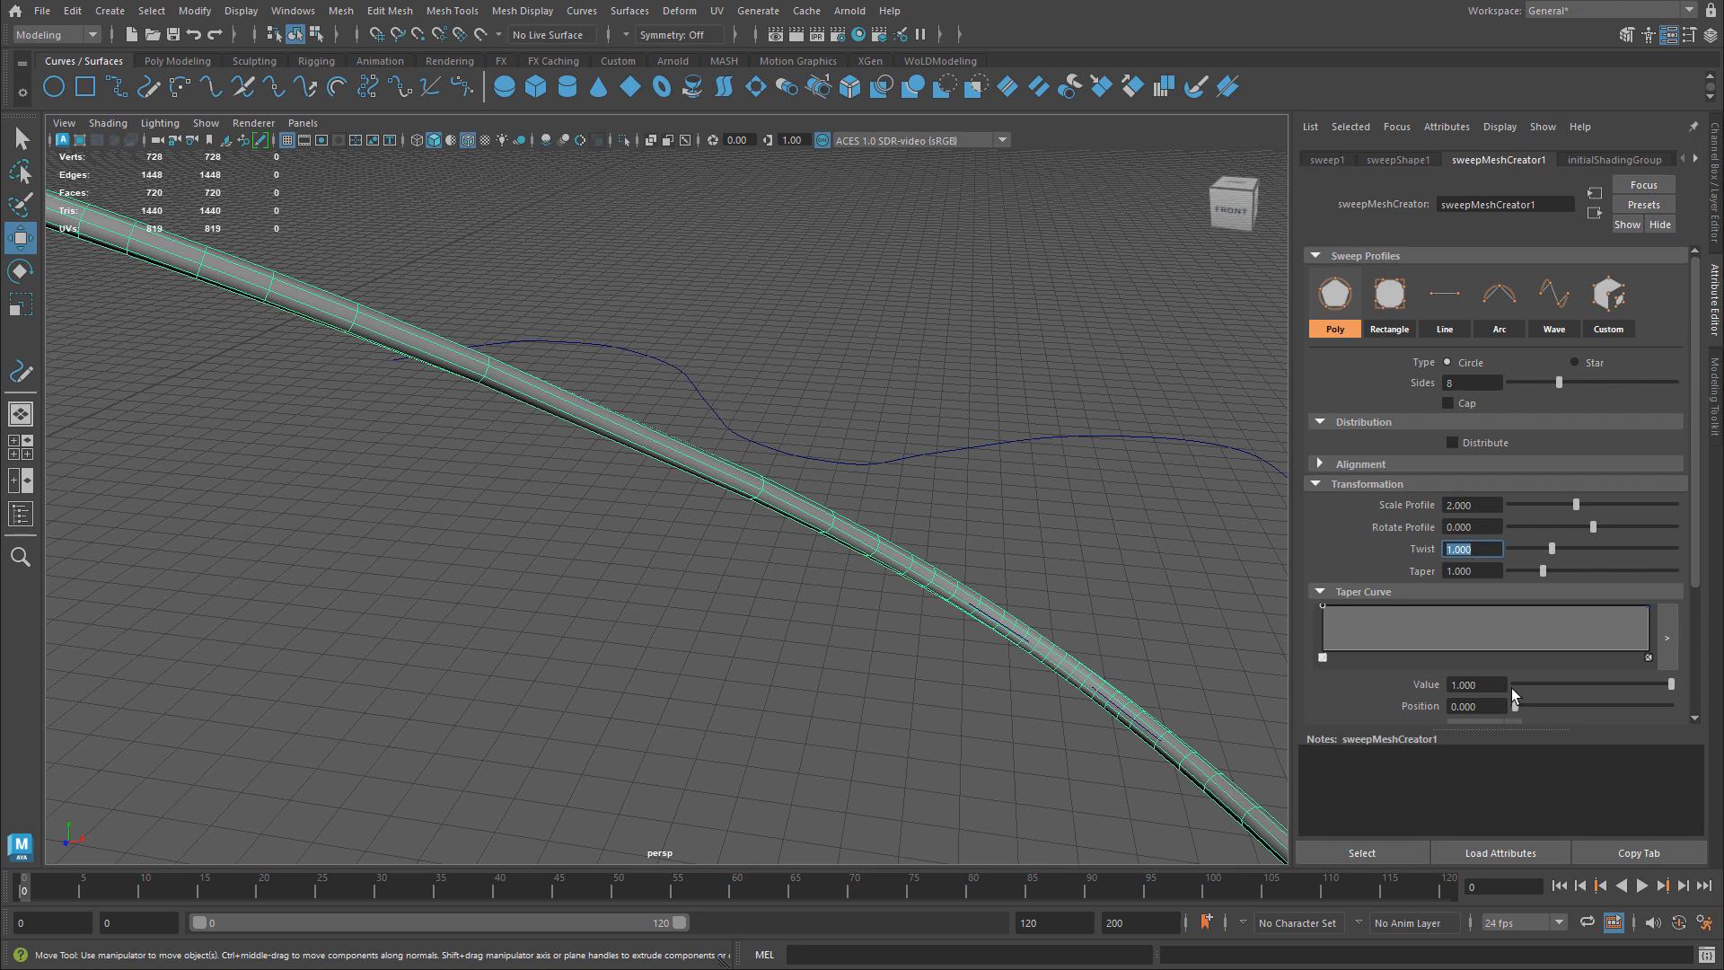
- Collapse the Taper Curve settings, turn off Optimize and set the interpolation Precision to 59.890
{"action": "left_click", "coordinate": [1320, 591]}
{"action": "scroll", "coordinate": [1401, 610], "scroll_direction": "down", "scroll_amount": 1}
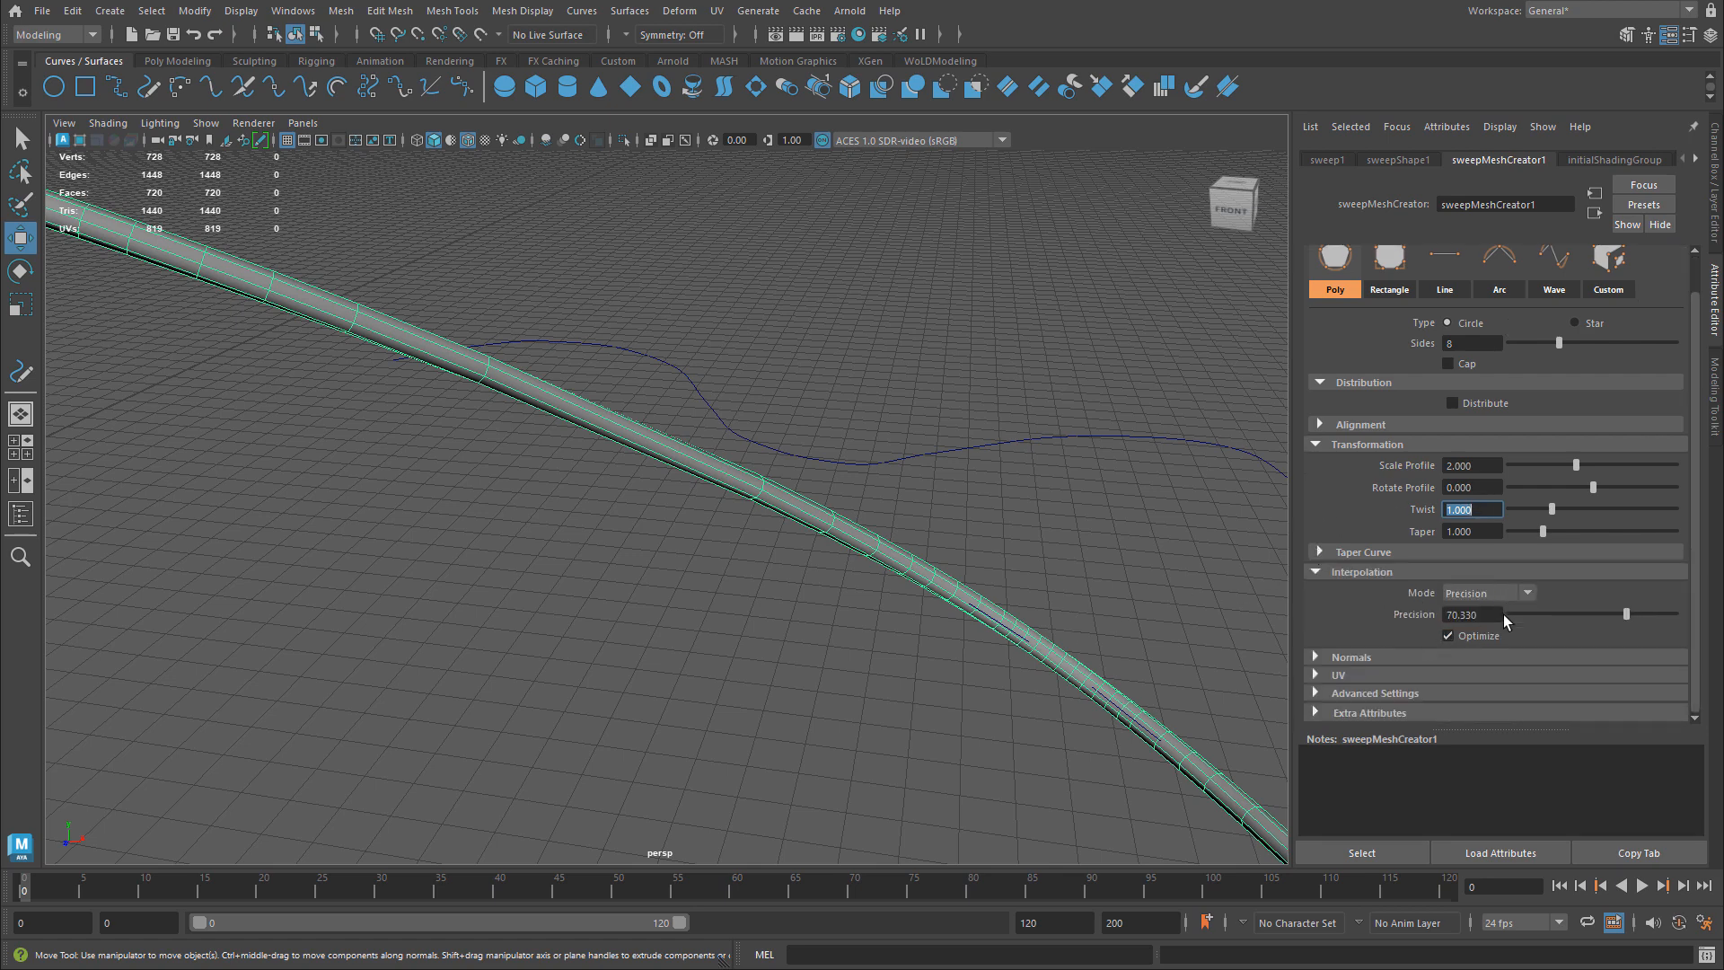
{"action": "left_click", "coordinate": [1483, 637]}
{"action": "right_click_drag", "start_coordinate": [669, 502], "coordinate": [808, 532], "text": "alt"}
{"action": "left_click_drag", "start_coordinate": [1635, 616], "coordinate": [1607, 612]}
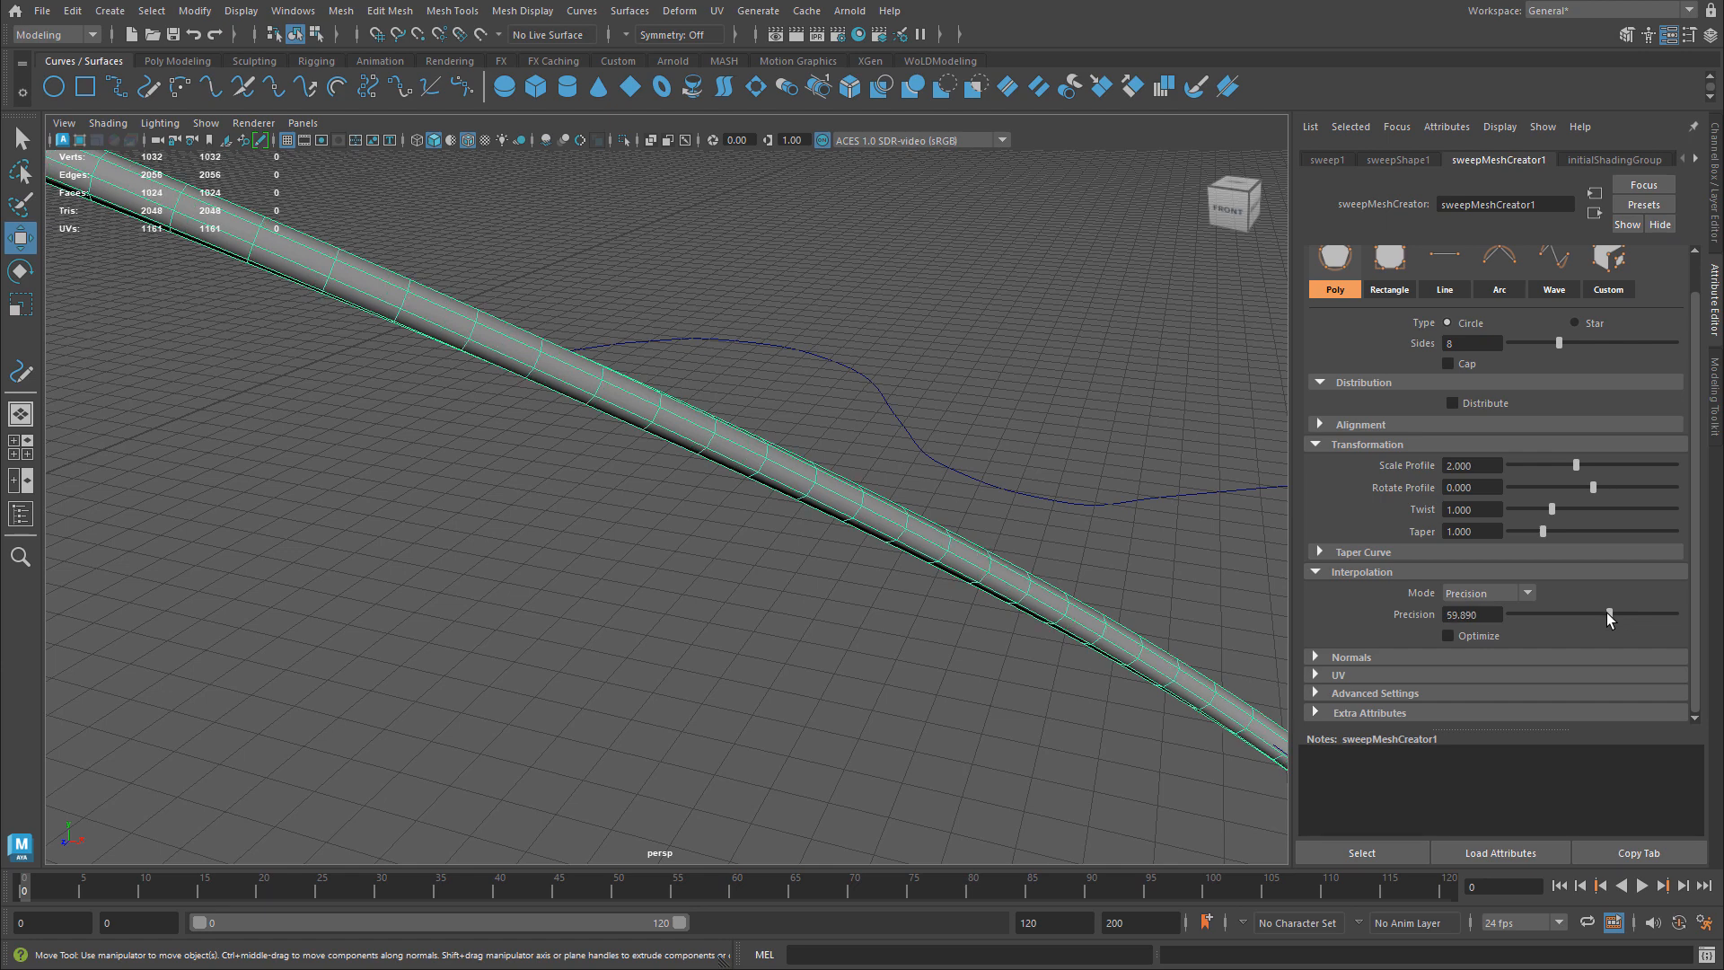
- Set the interpolation Precision to 75 and compare the tube with Optimize on and off, leaving it off
{"action": "double_click", "coordinate": [1477, 614]}
{"action": "type", "text": "75"}
{"action": "key", "text": "Return"}
{"action": "left_click", "coordinate": [1469, 637]}
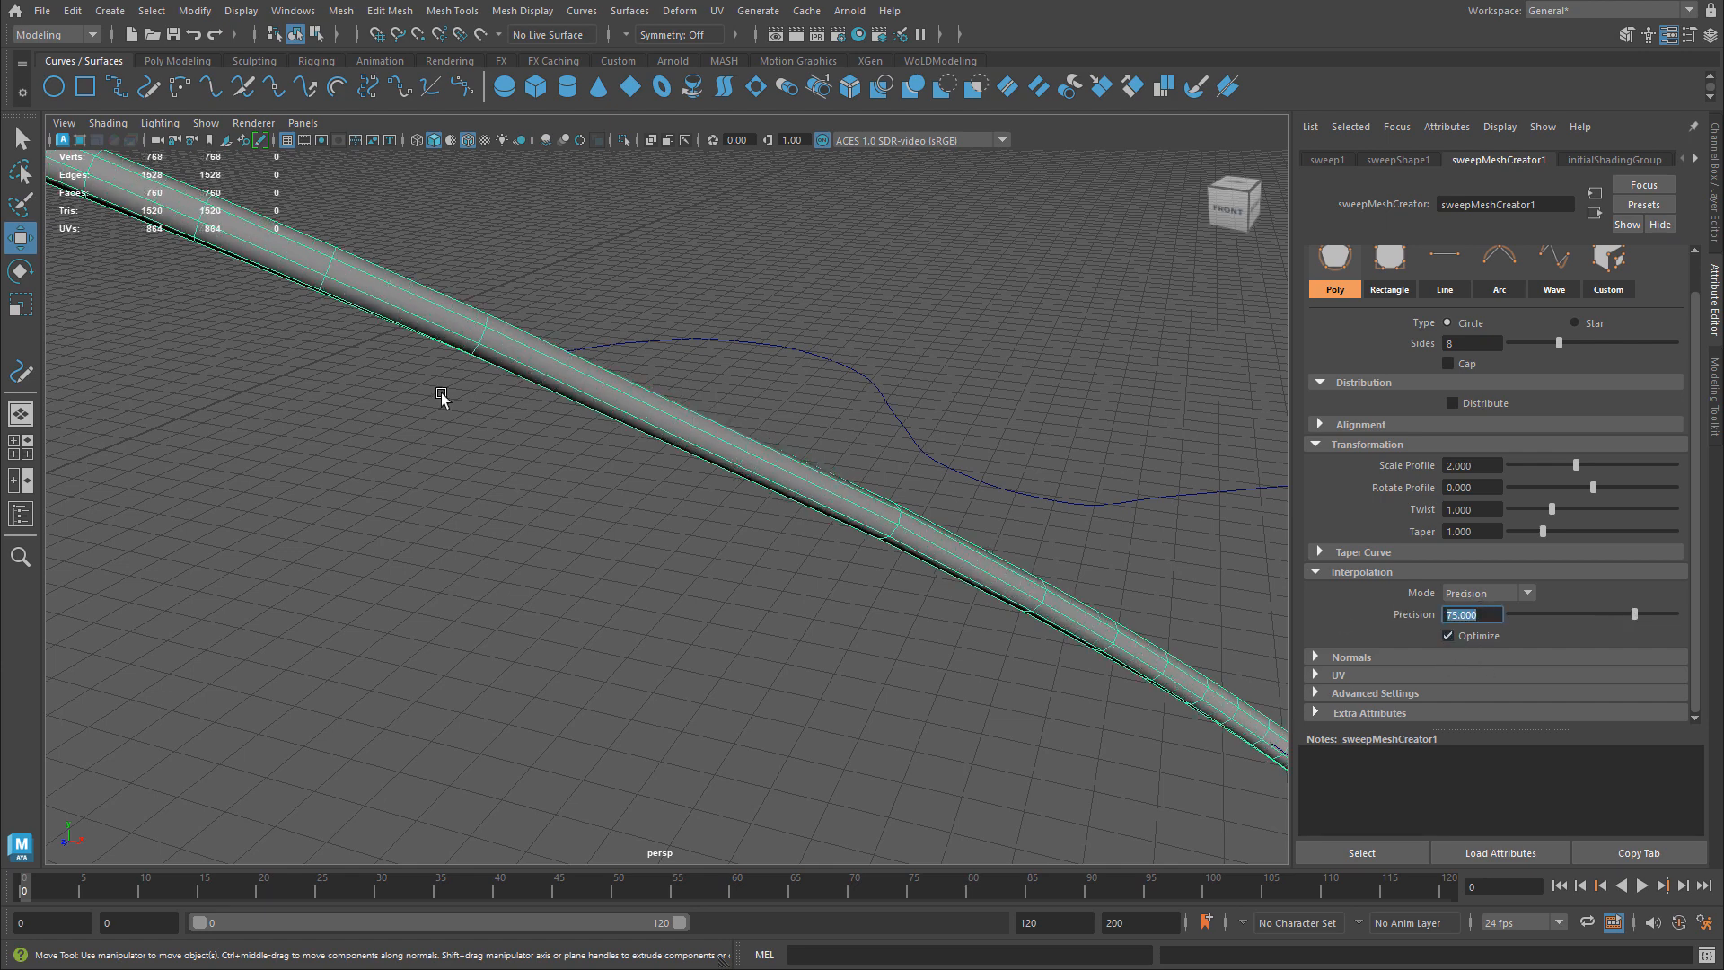
{"action": "left_click", "coordinate": [1449, 634]}
{"action": "left_click", "coordinate": [1482, 637]}
{"action": "left_click_drag", "start_coordinate": [599, 501], "coordinate": [851, 510], "text": "alt"}
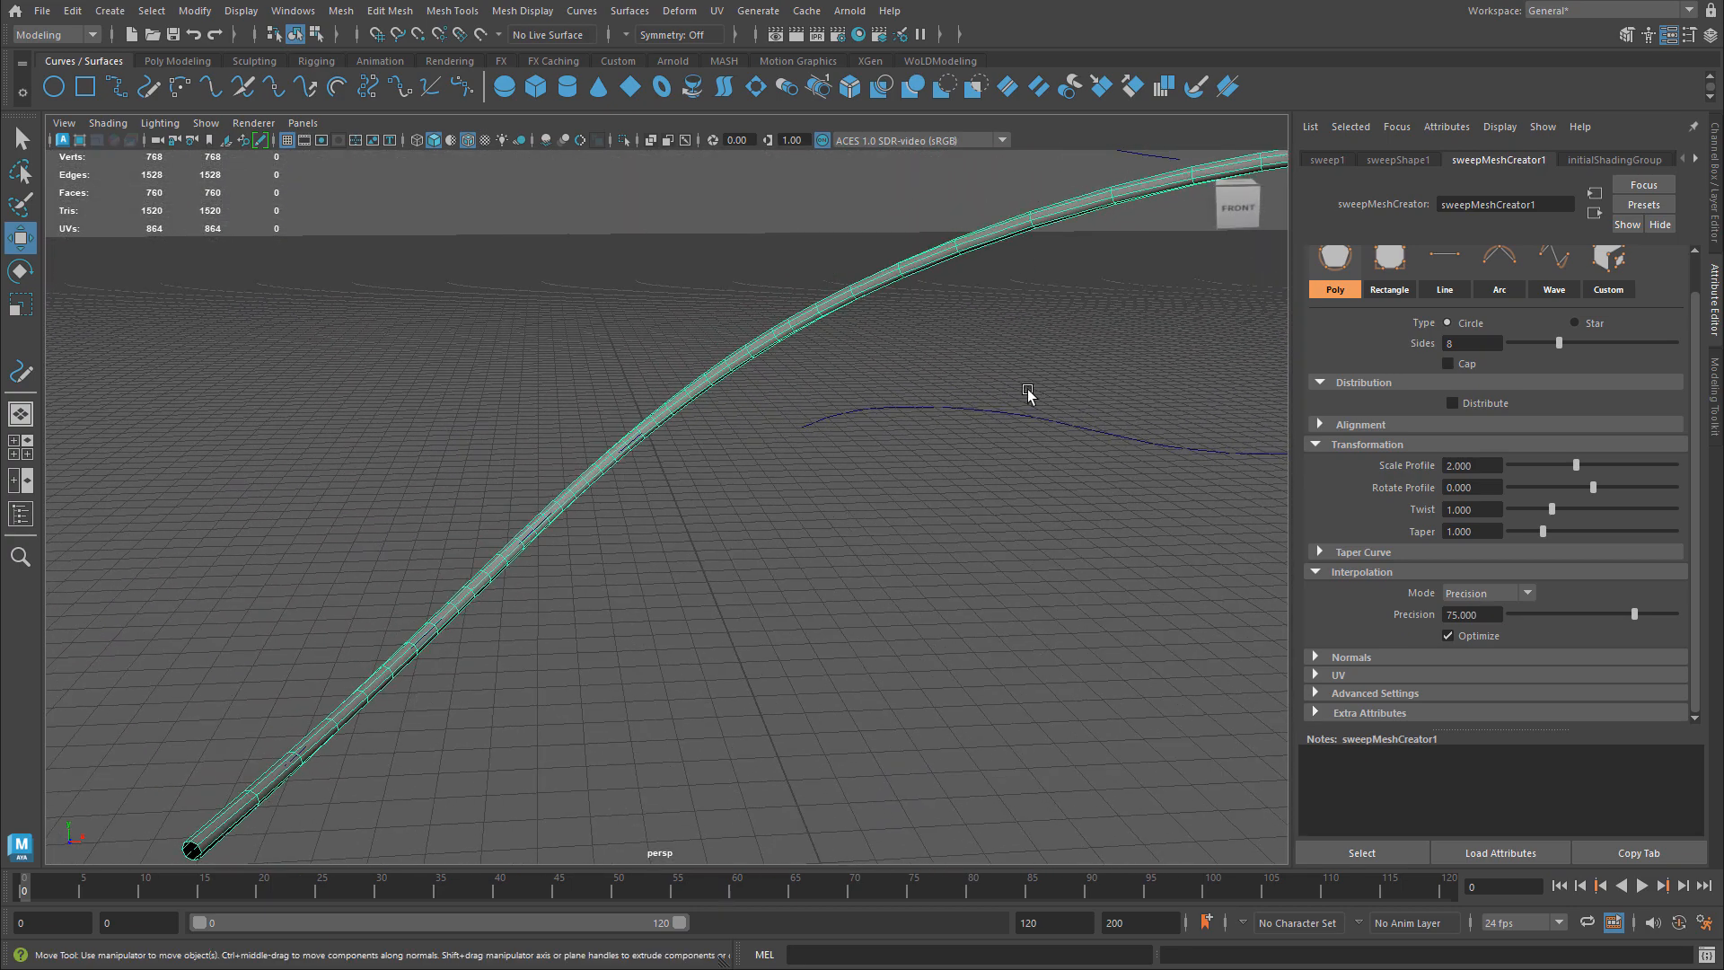
{"action": "left_click", "coordinate": [1475, 636]}
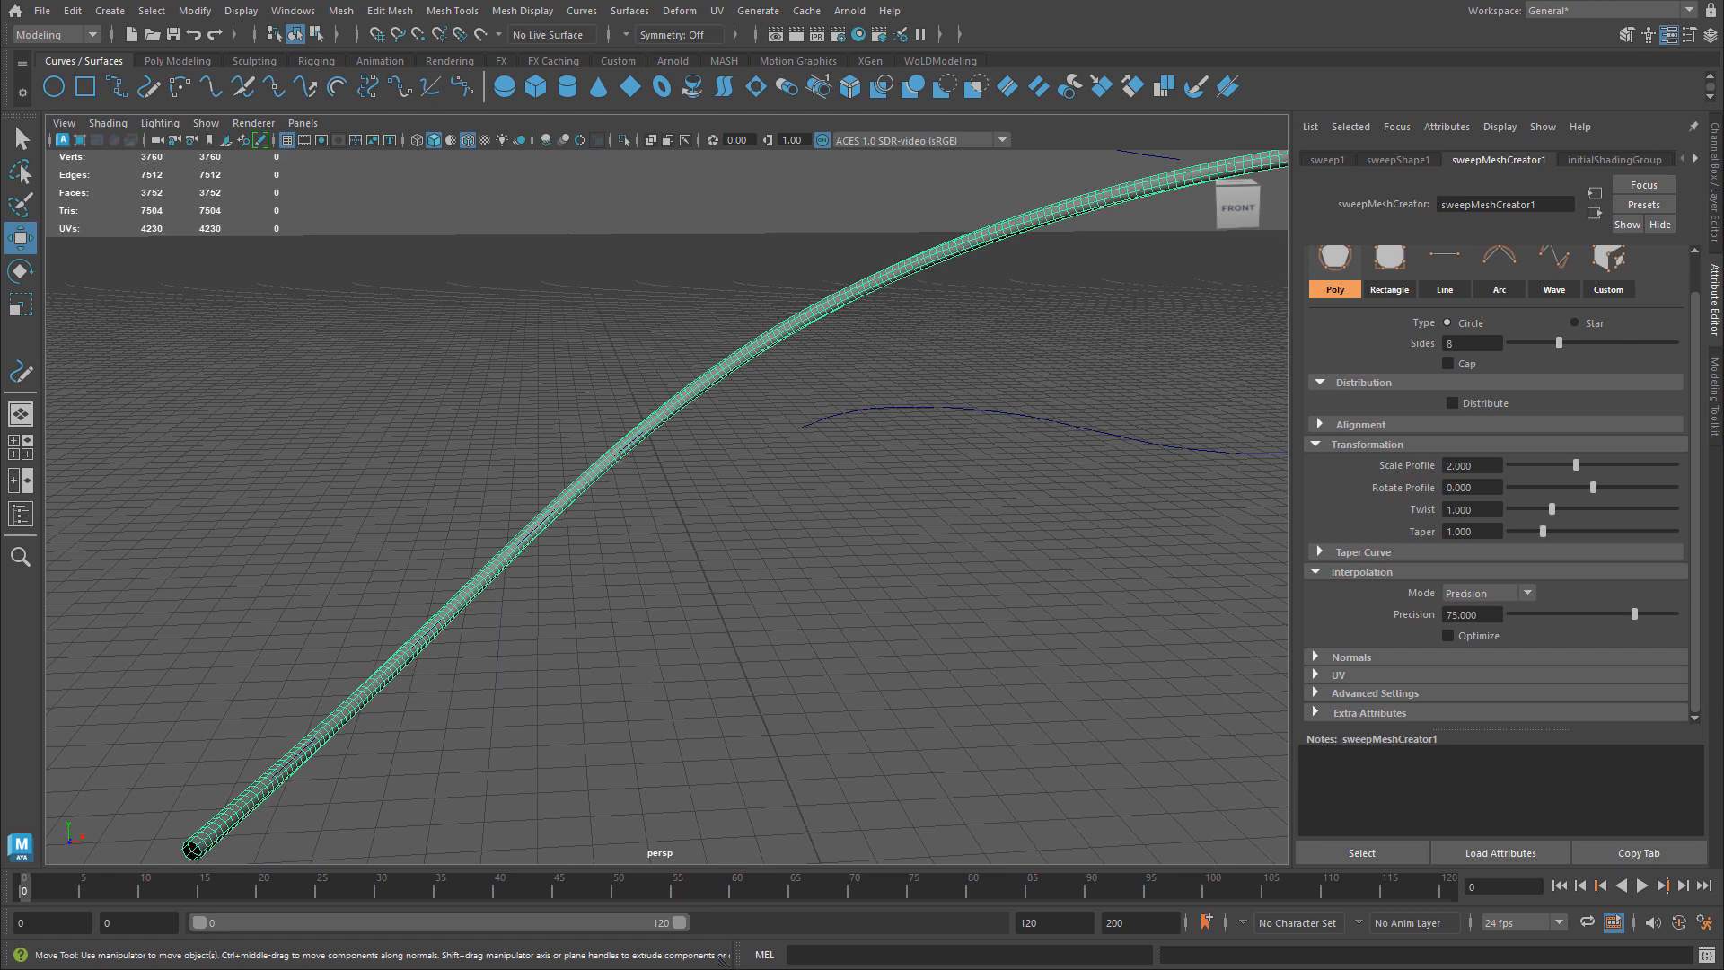
- Check the sweep mesh's Create UVs setting and view the tube's UV layout in the UV Editor
{"action": "left_click", "coordinate": [1337, 678]}
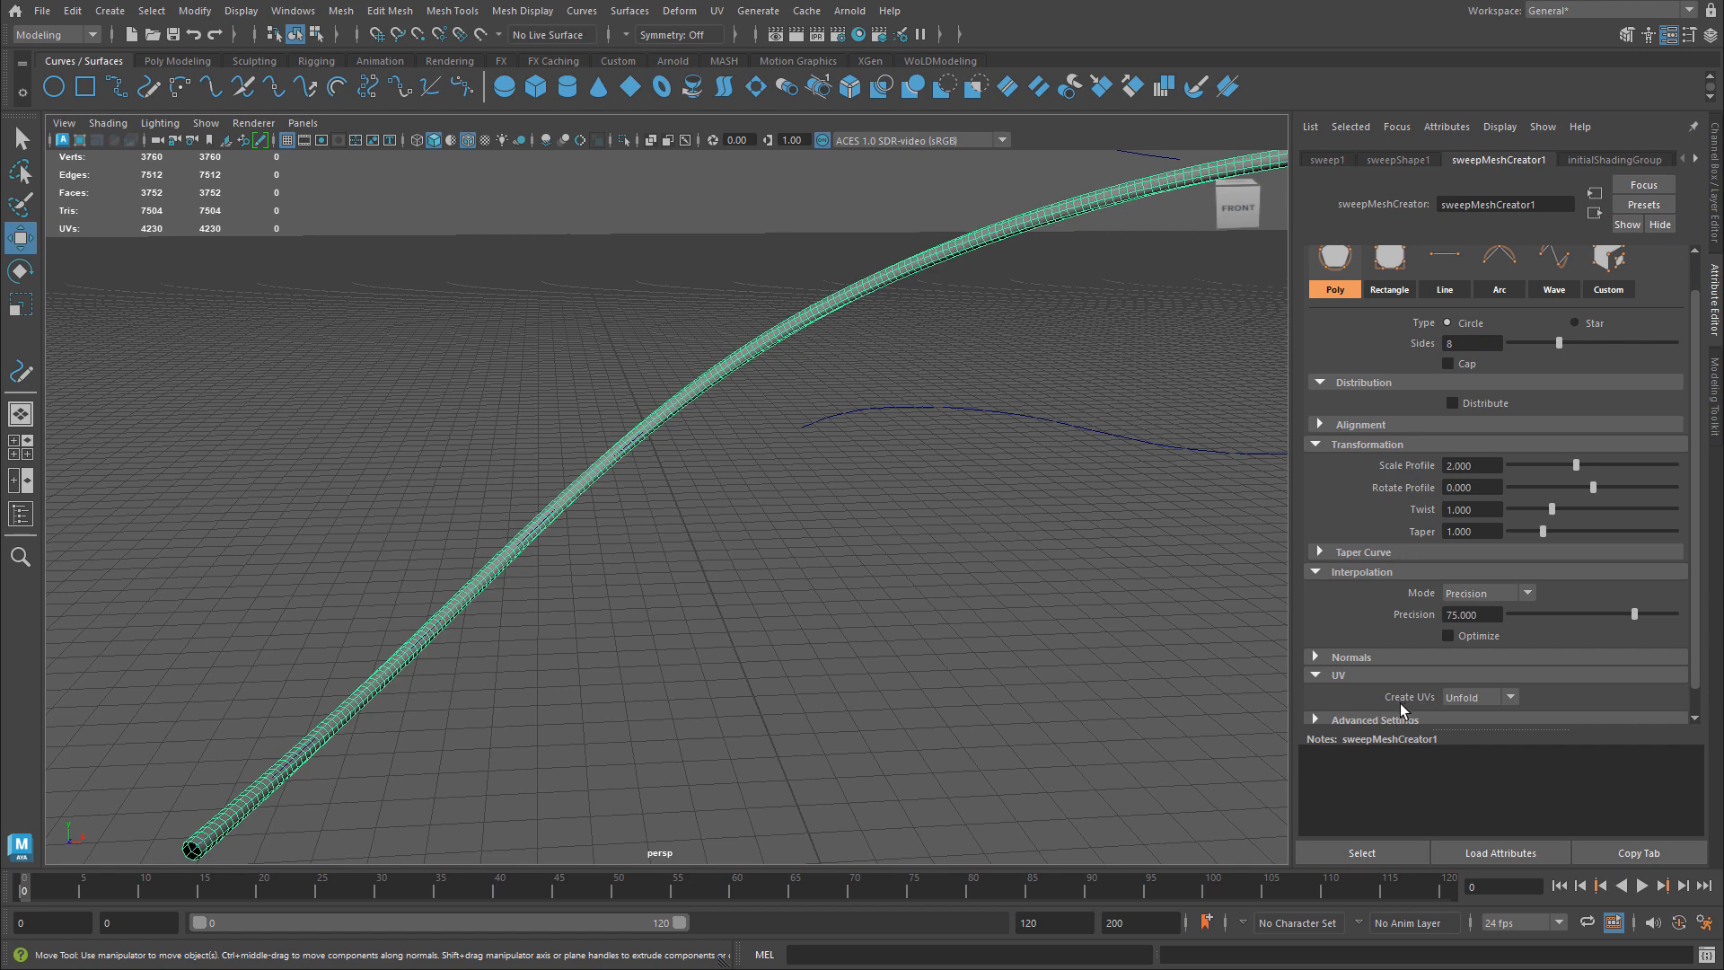
{"action": "left_click", "coordinate": [1342, 678]}
{"action": "left_click", "coordinate": [716, 10]}
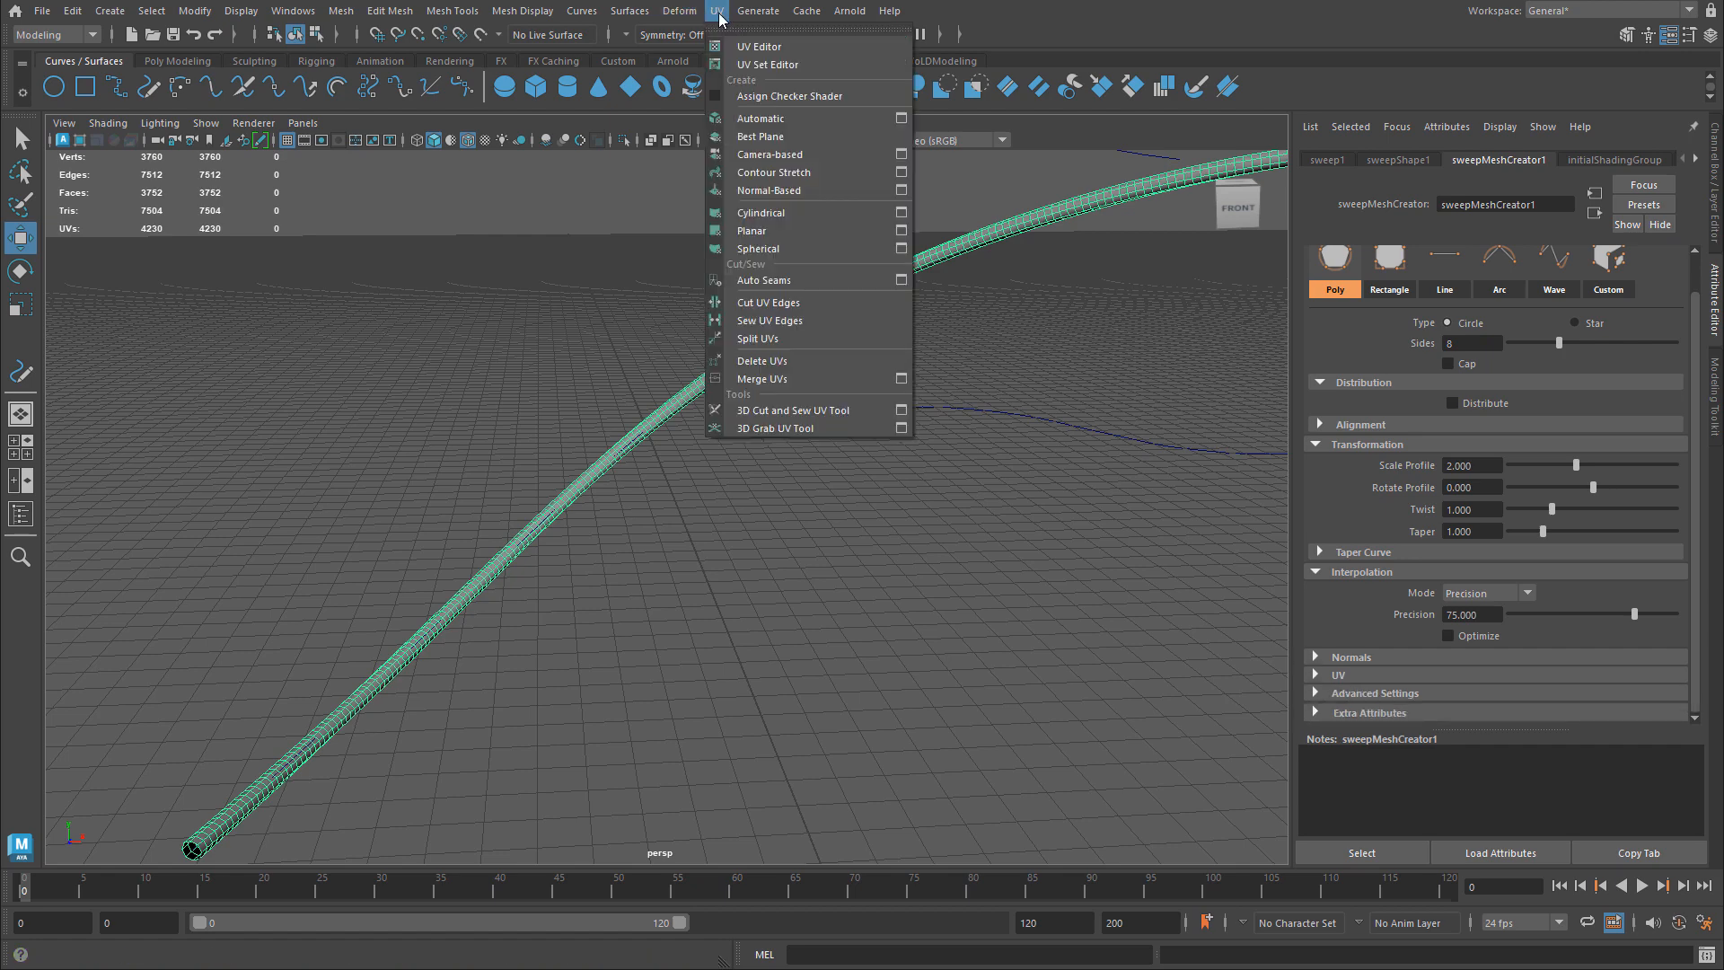
{"action": "key", "text": "Escape"}
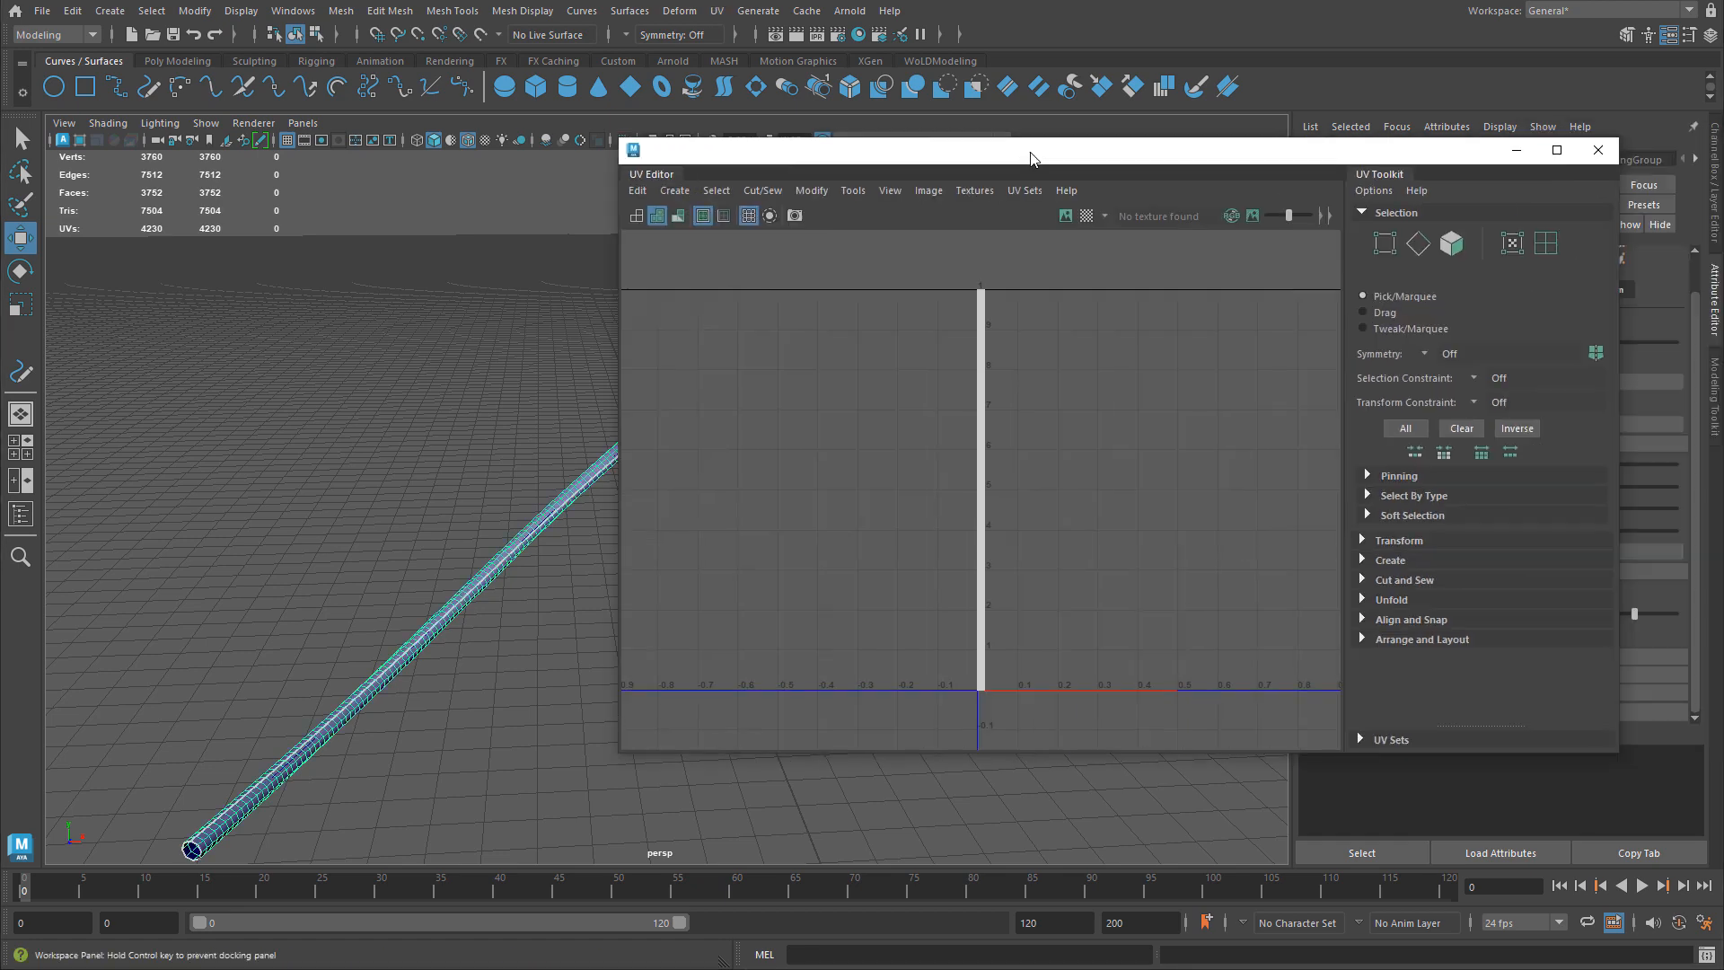
{"action": "middle_click_drag", "start_coordinate": [542, 345], "coordinate": [438, 344], "text": "alt"}
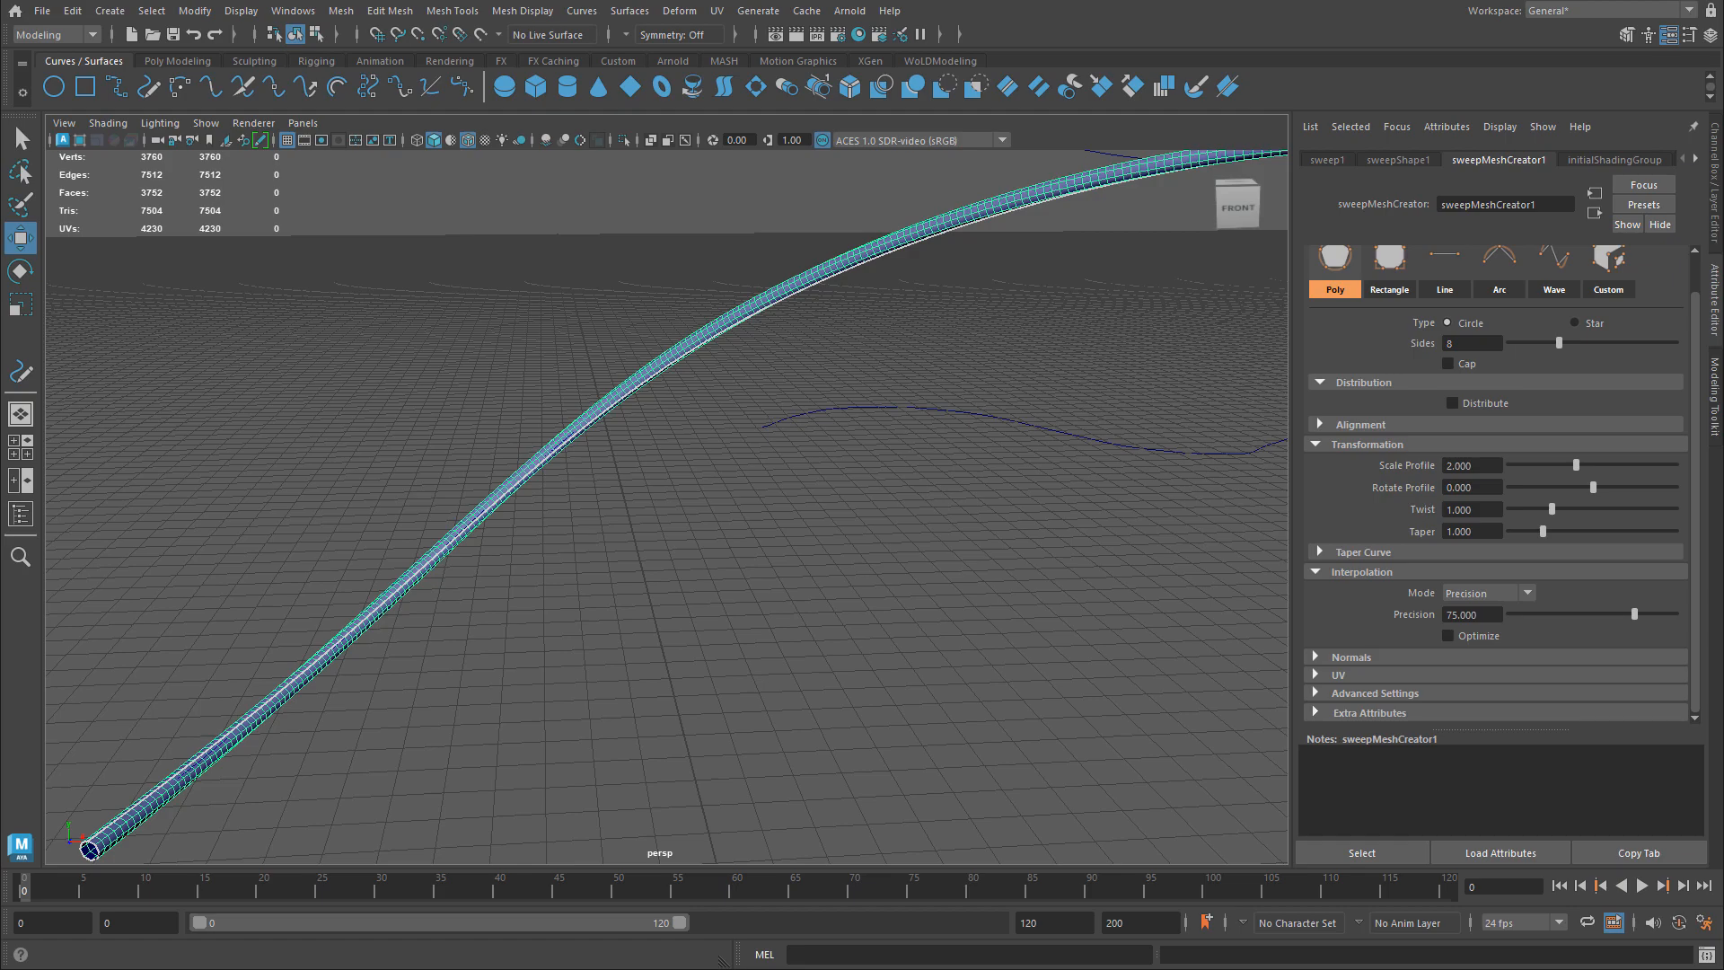
- Examine the near open end of the tube up close, both deselected and selected
{"action": "left_click_drag", "start_coordinate": [1089, 273], "coordinate": [796, 327], "text": "alt"}
{"action": "left_click", "coordinate": [766, 334]}
{"action": "middle_click_drag", "start_coordinate": [765, 334], "coordinate": [1064, 251], "text": "alt"}
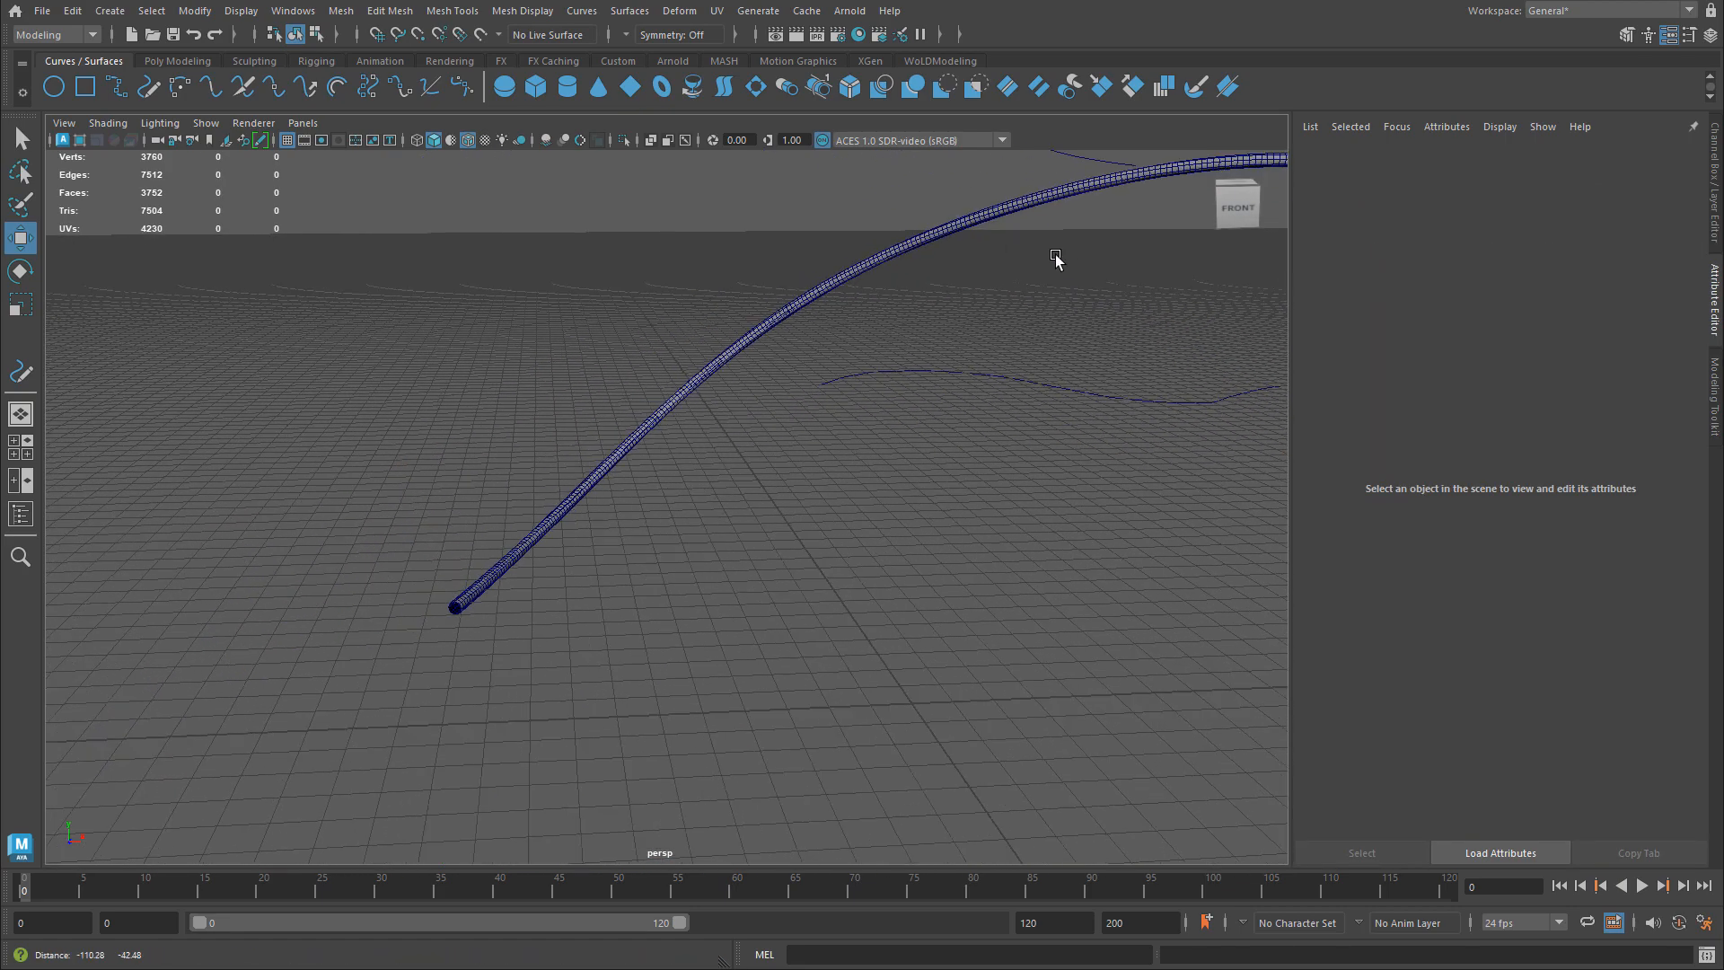
{"action": "right_click_drag", "start_coordinate": [1063, 251], "coordinate": [1144, 305], "text": "alt"}
{"action": "middle_click_drag", "start_coordinate": [612, 469], "coordinate": [871, 333], "text": "alt"}
{"action": "right_click_drag", "start_coordinate": [871, 332], "coordinate": [1024, 462], "text": "alt"}
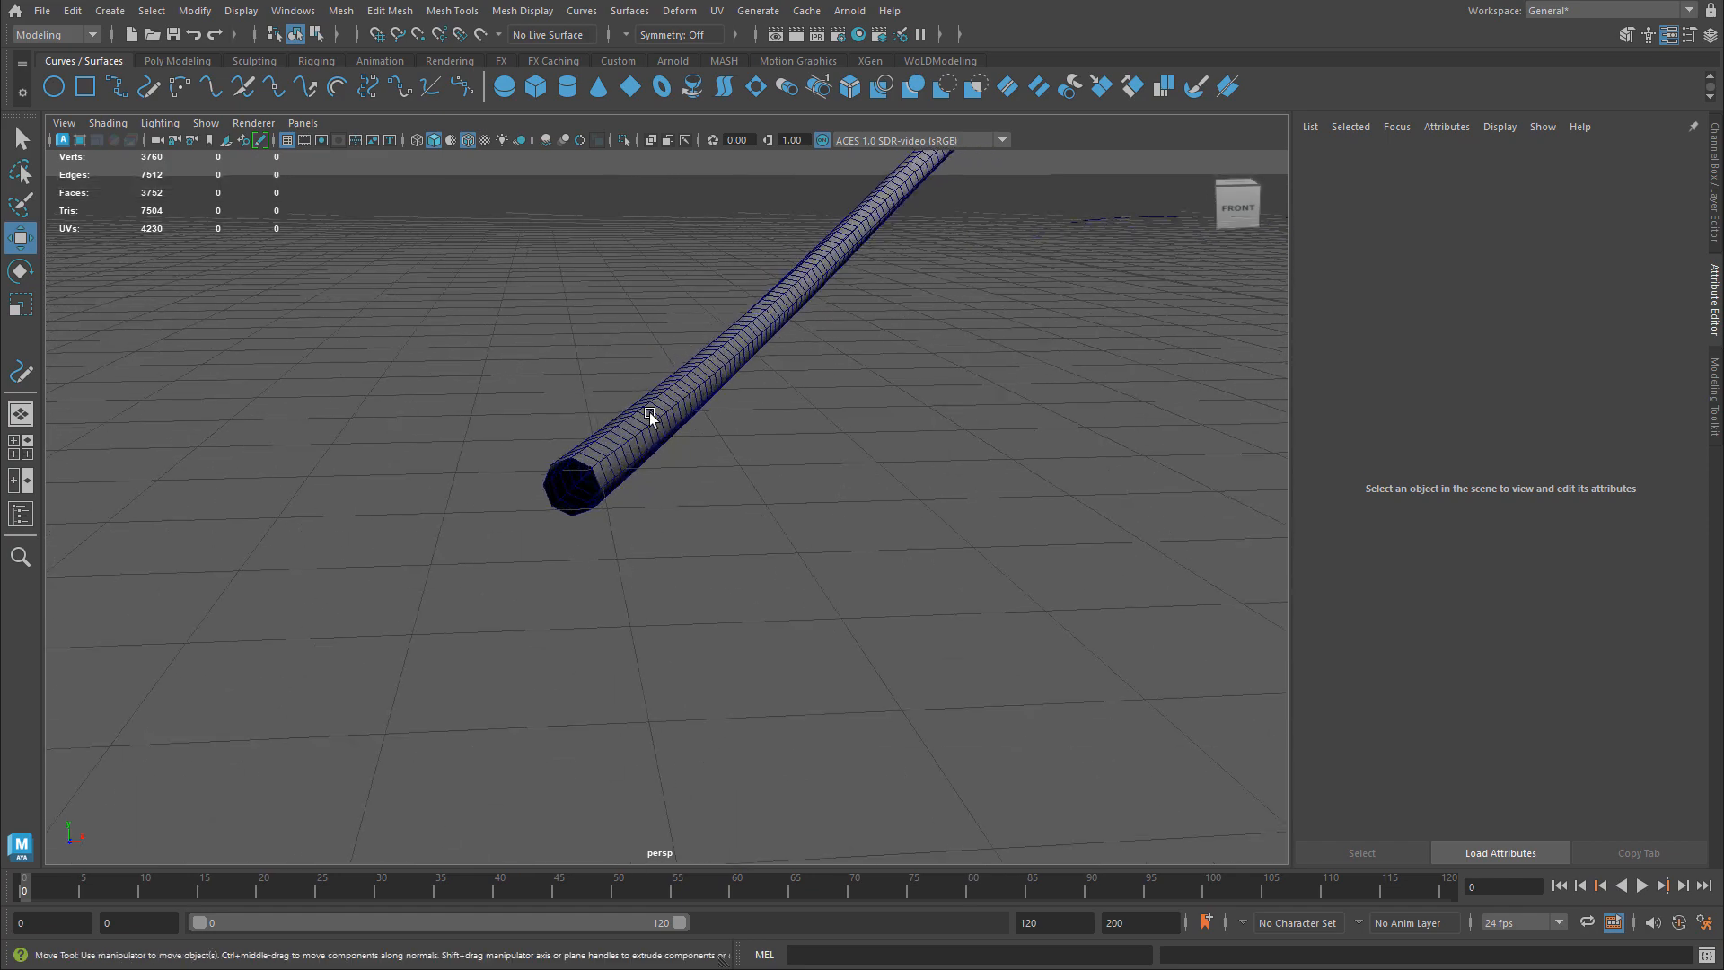
{"action": "left_click", "coordinate": [650, 415]}
{"action": "middle_click_drag", "start_coordinate": [563, 514], "coordinate": [631, 500], "text": "alt"}
{"action": "right_click_drag", "start_coordinate": [631, 501], "coordinate": [843, 516], "text": "alt"}
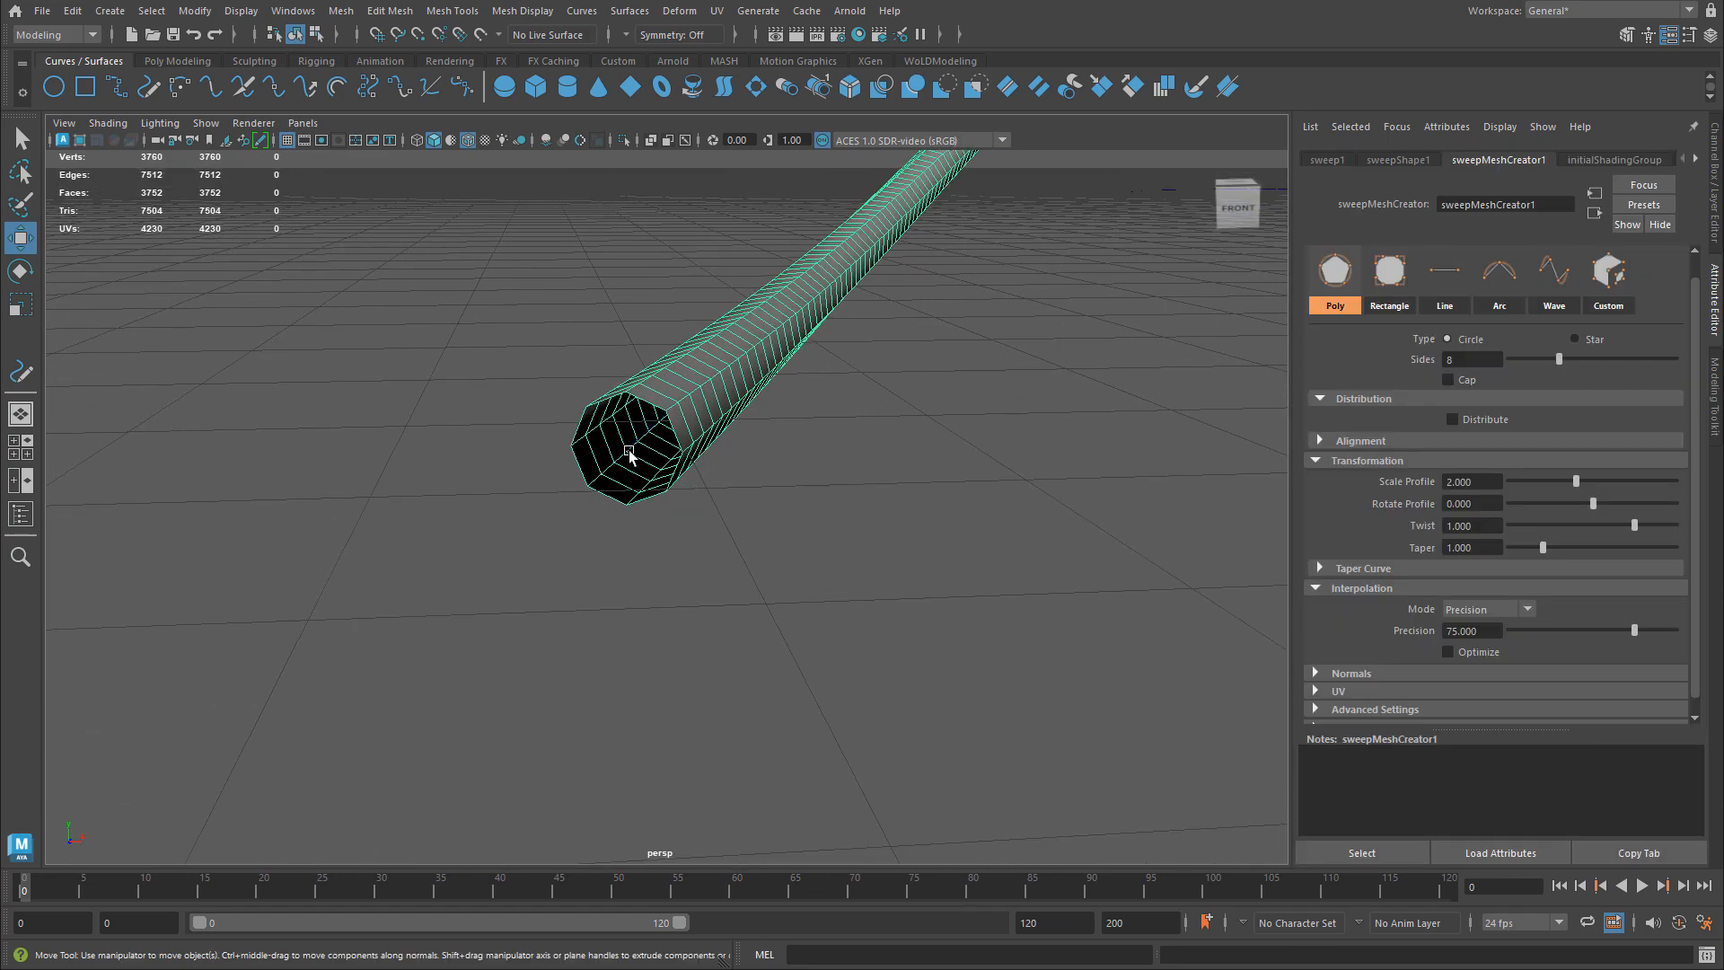
- Undo back to the selected curve inside the tube and display its control vertices
{"action": "key", "text": "ctrl+z"}
{"action": "key", "text": "ctrl+z"}
{"action": "right_click_drag", "start_coordinate": [630, 455], "coordinate": [719, 358], "text": "alt"}
{"action": "middle_click_drag", "start_coordinate": [719, 358], "coordinate": [627, 440], "text": "alt"}
{"action": "key", "text": "ctrl+z"}
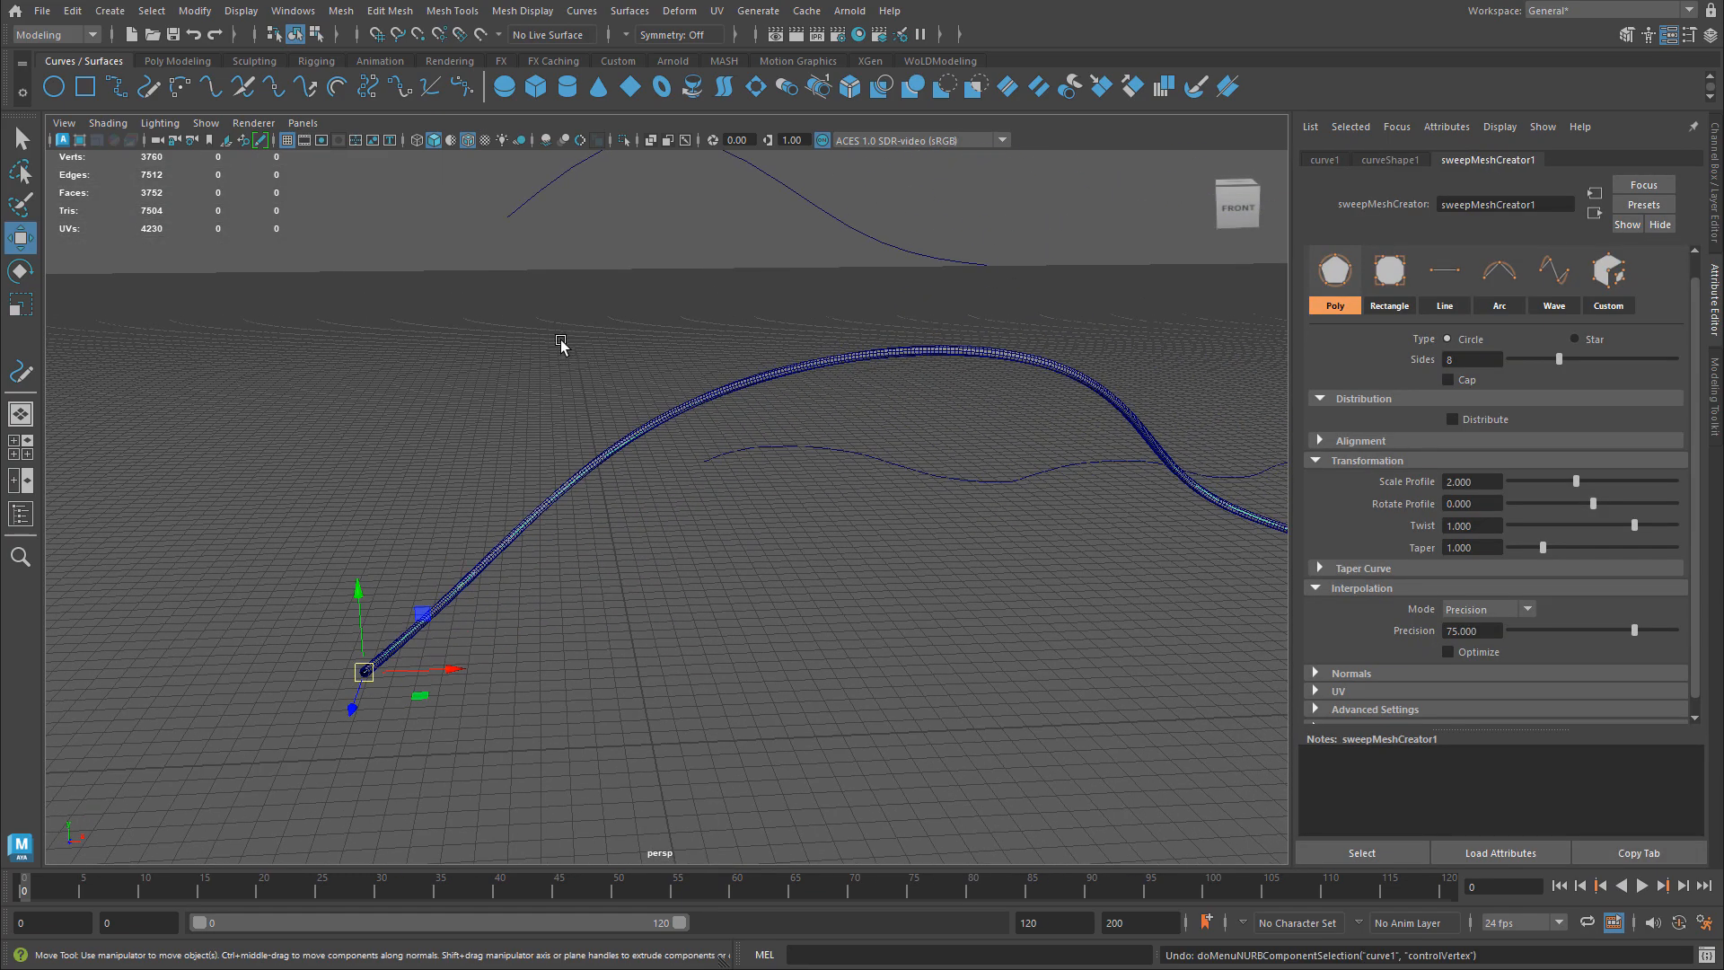
{"action": "right_click", "coordinate": [558, 355]}
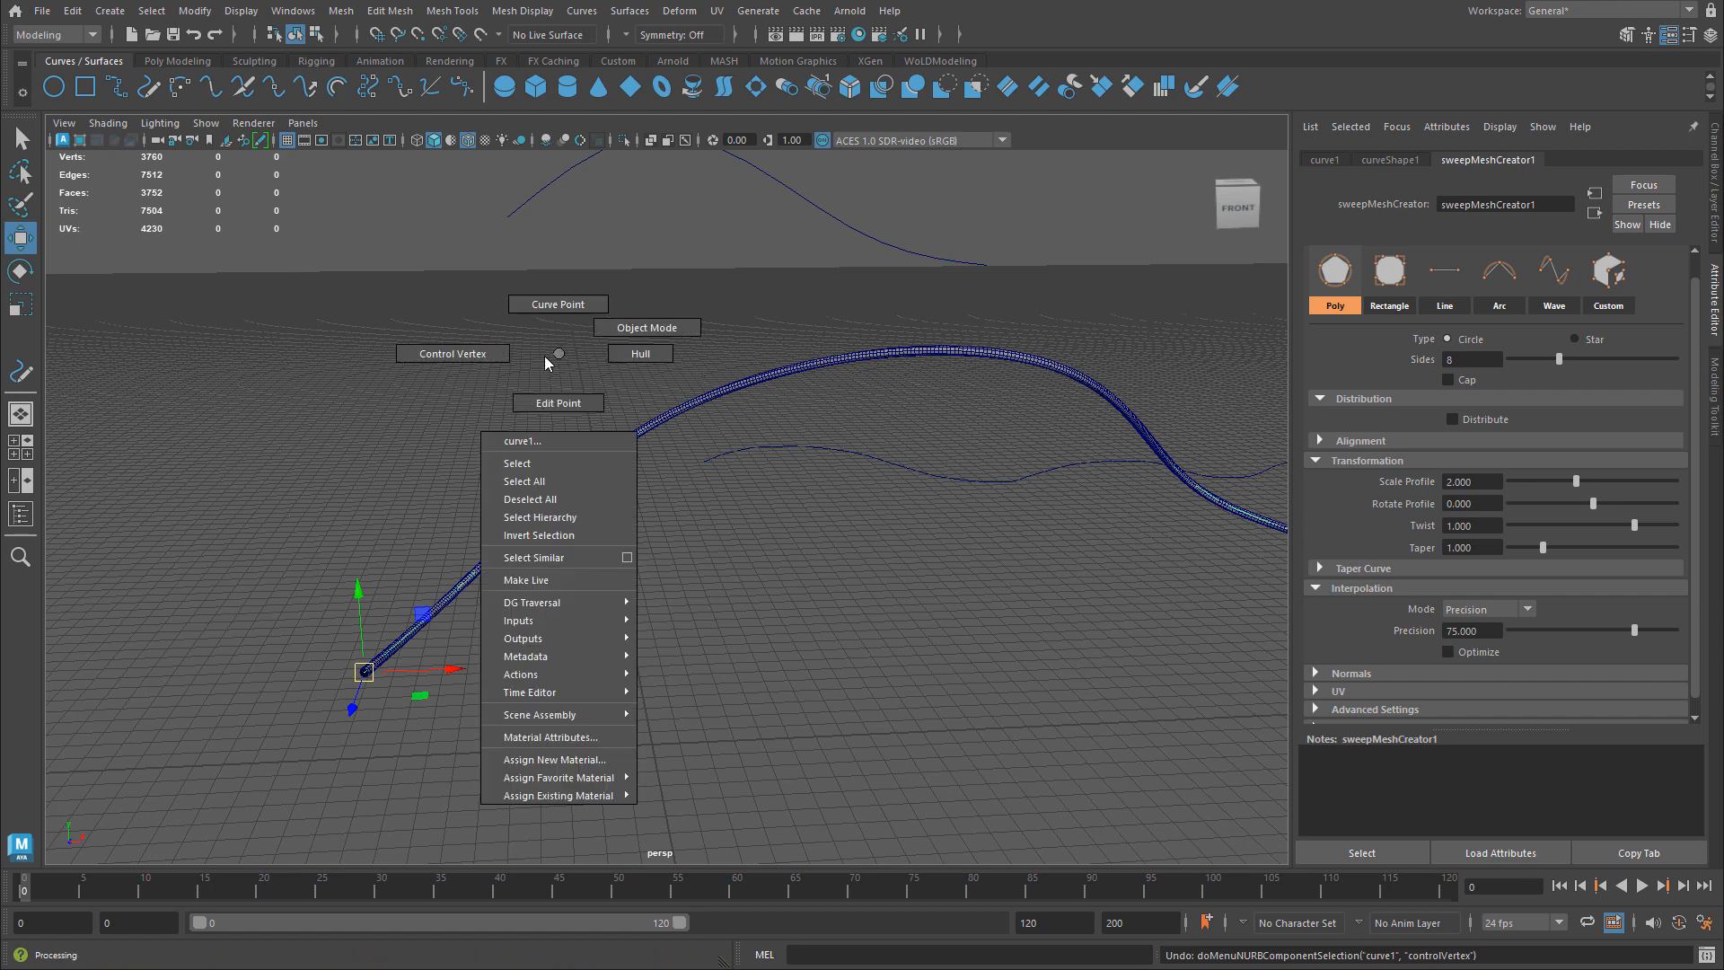
{"action": "left_click", "coordinate": [465, 353]}
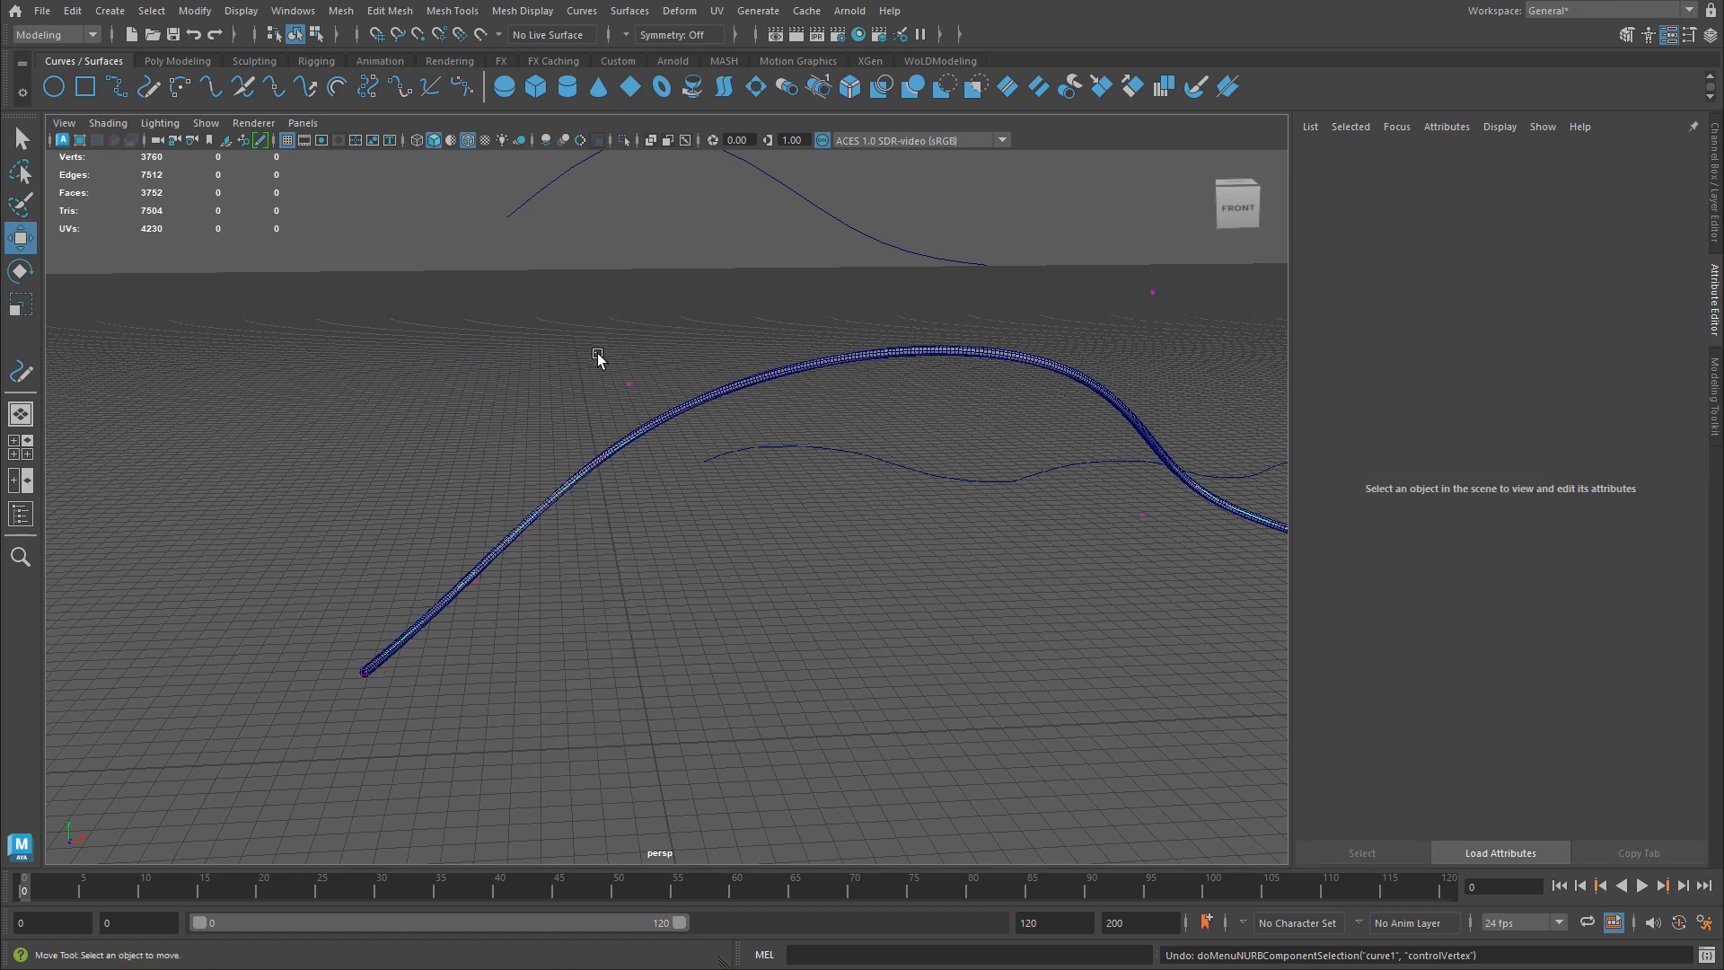
- Reshape the swept tube by moving the curve's control vertex above the near slope and lowering the one beyond the peak
{"action": "left_click", "coordinate": [627, 367]}
{"action": "left_click_drag", "start_coordinate": [625, 331], "coordinate": [661, 369]}
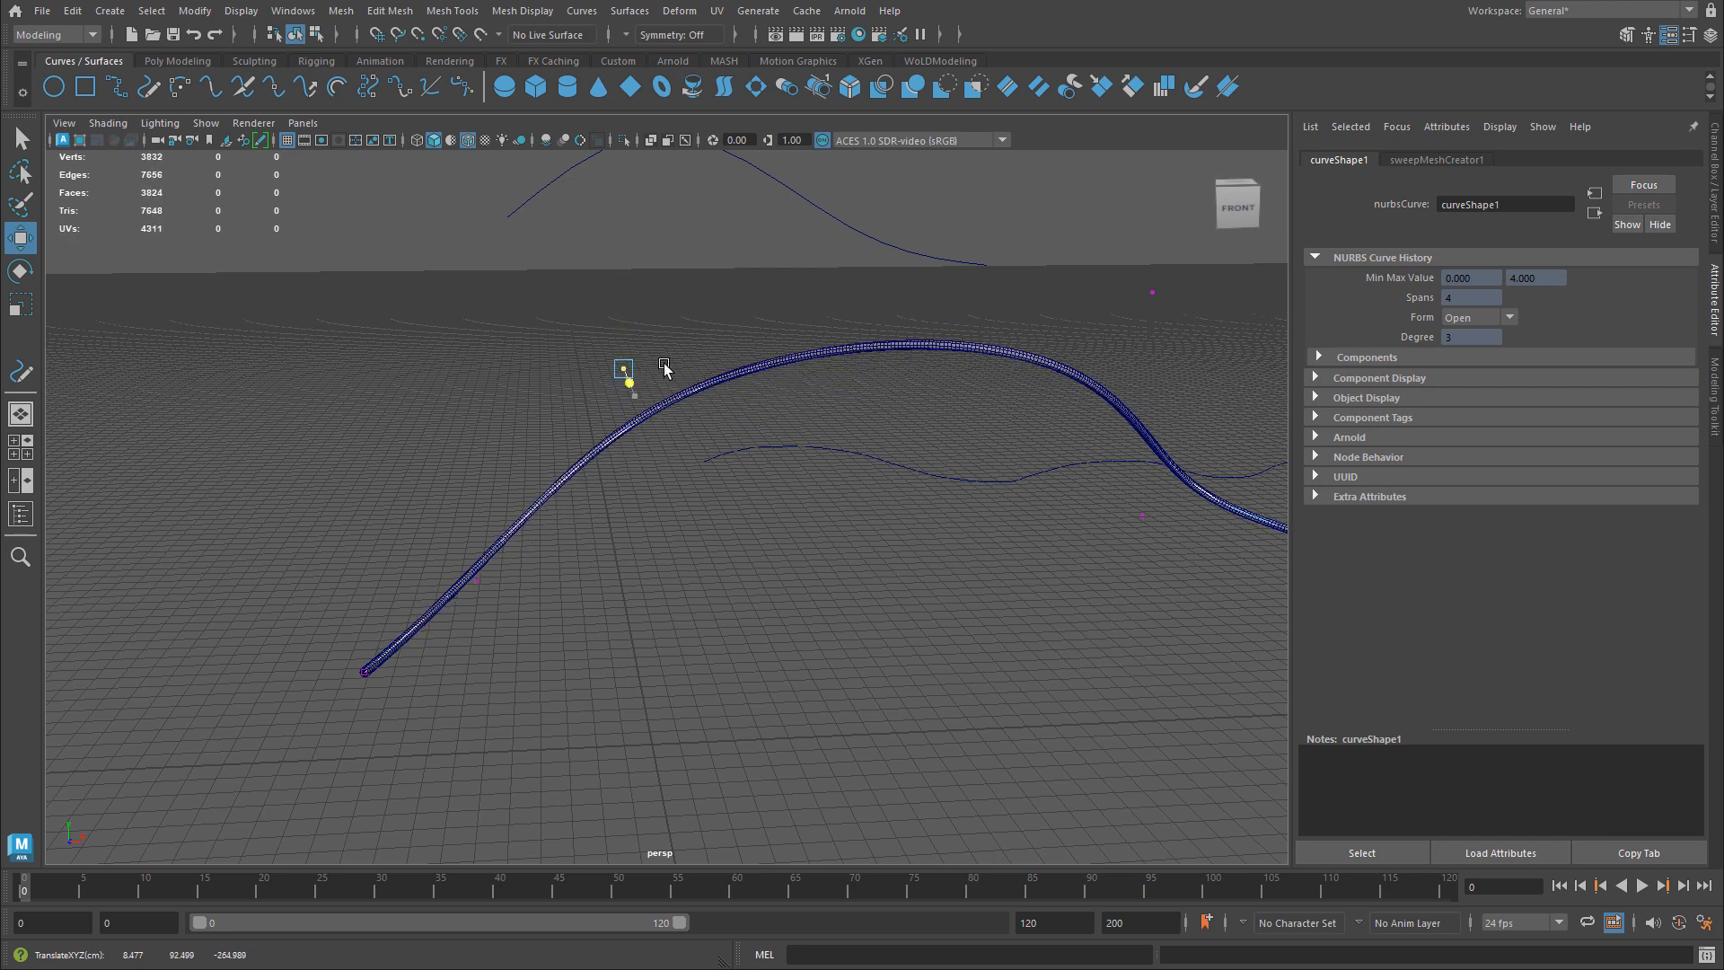
{"action": "left_click", "coordinate": [1152, 292]}
{"action": "left_click_drag", "start_coordinate": [1160, 241], "coordinate": [1201, 577]}
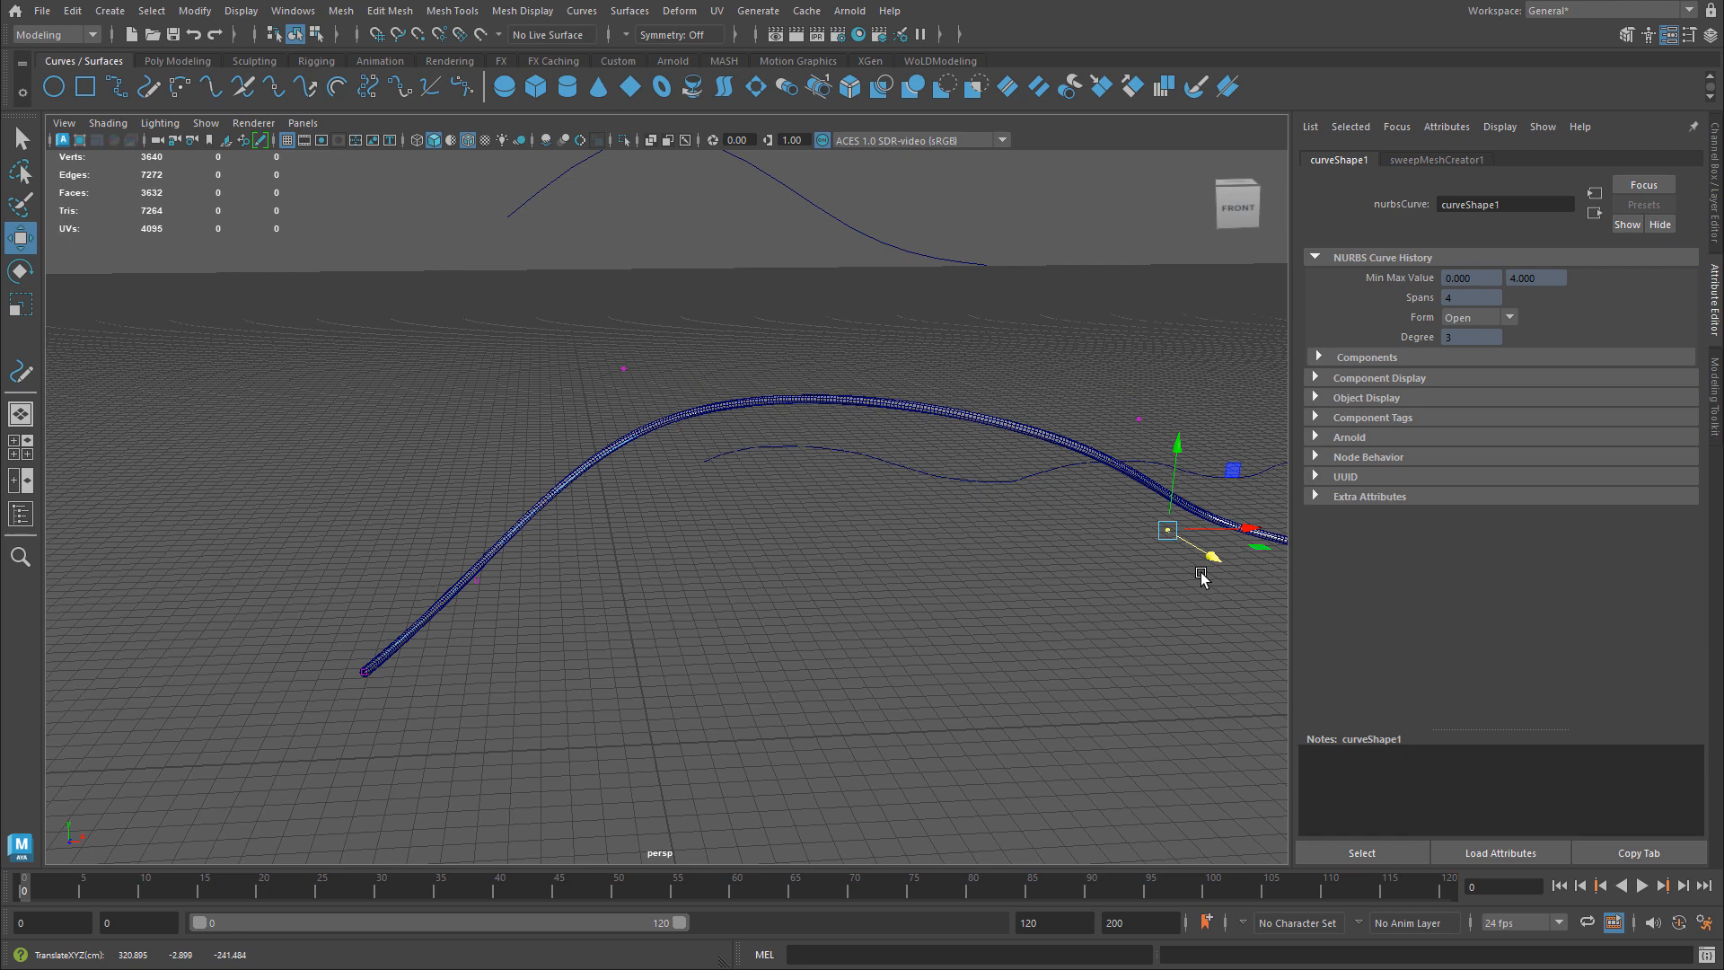
- Return to object mode, select the tube mesh and delete its construction history
{"action": "right_click_drag", "start_coordinate": [1105, 337], "coordinate": [1160, 316]}
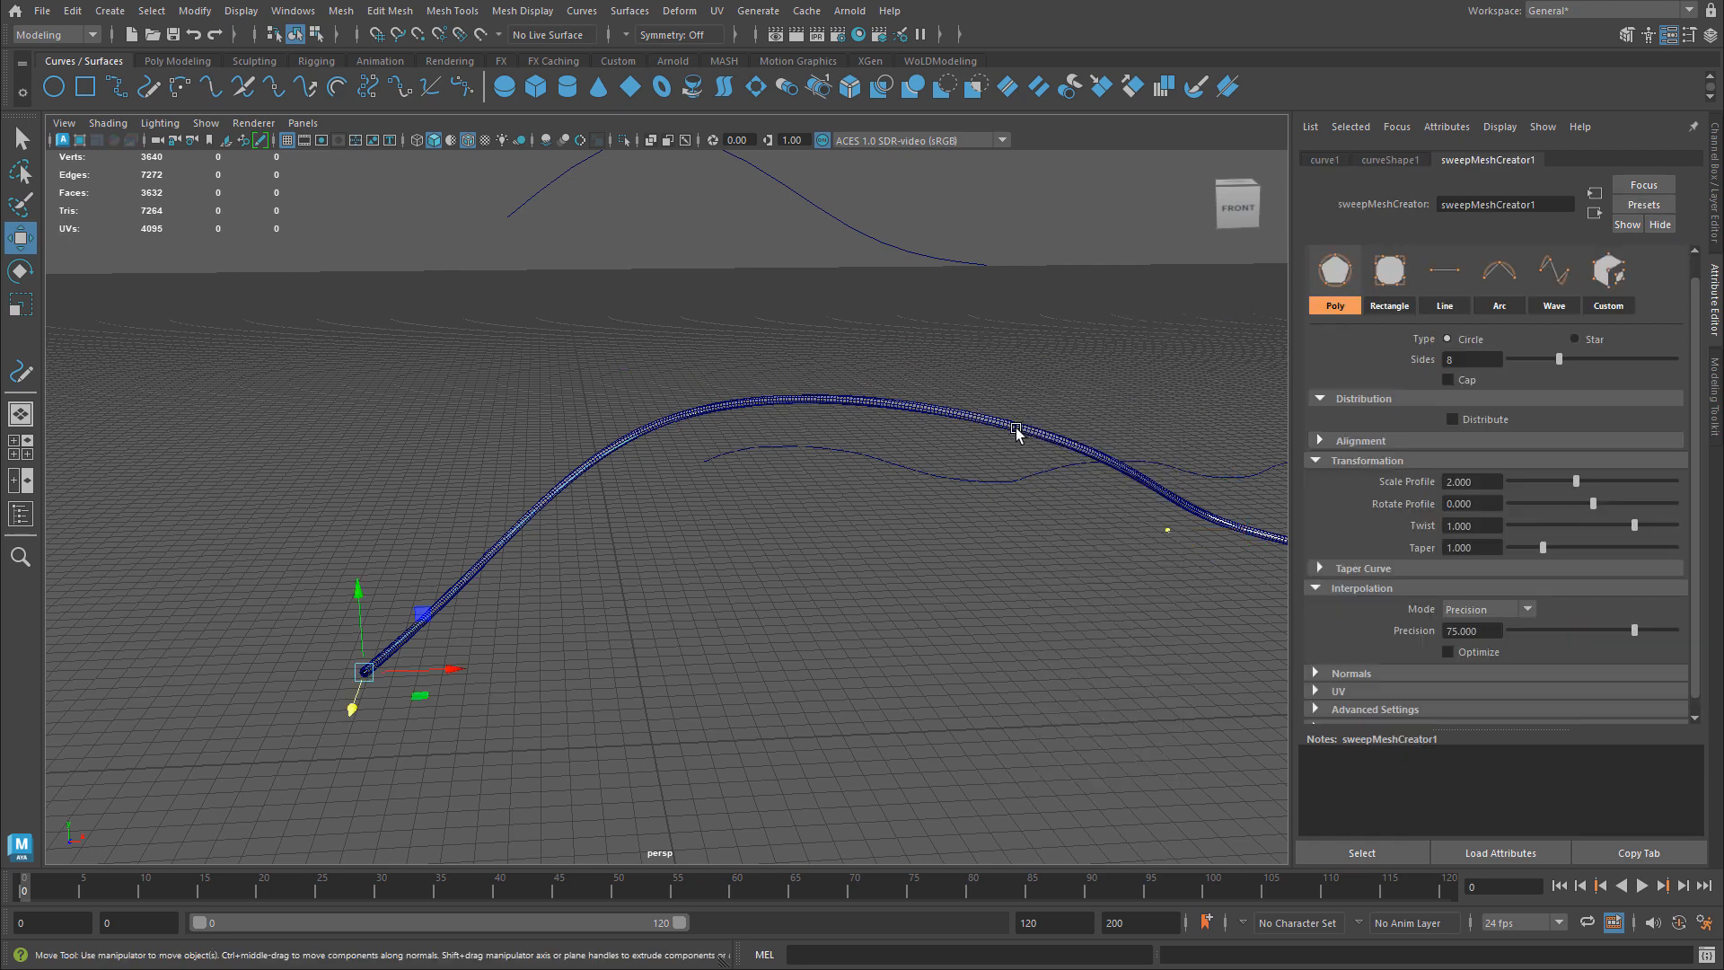
{"action": "right_click_drag", "start_coordinate": [999, 422], "coordinate": [1051, 393]}
{"action": "left_click", "coordinate": [1031, 434]}
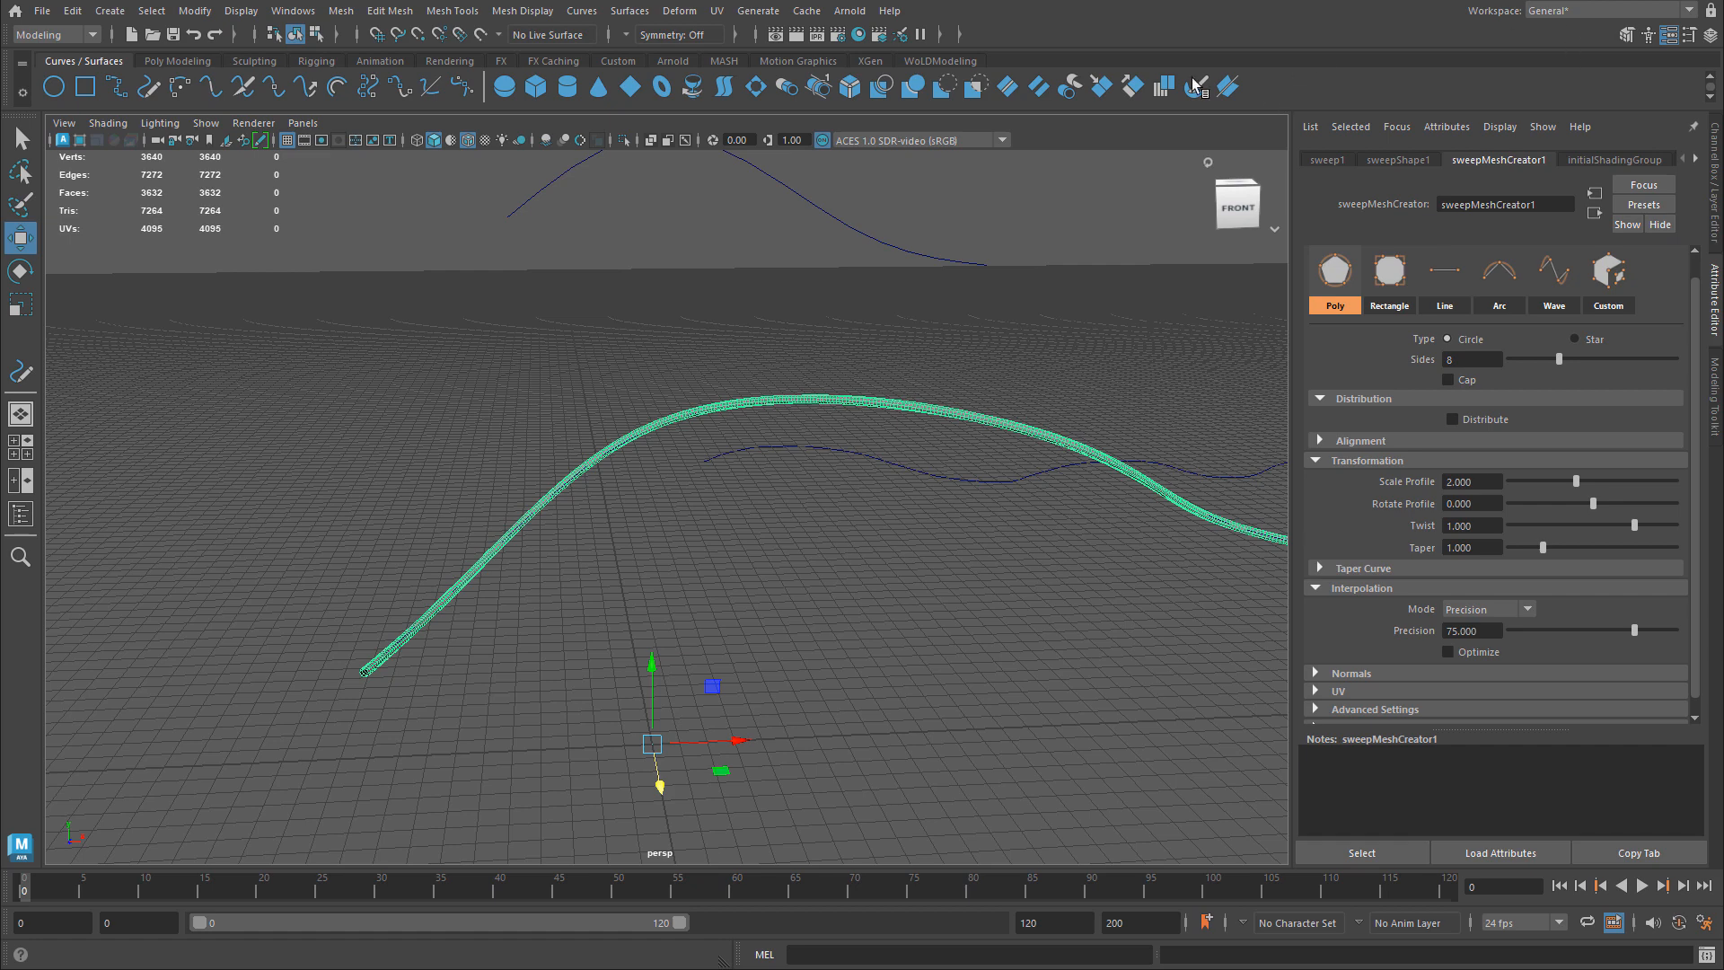
{"action": "left_click", "coordinate": [931, 61]}
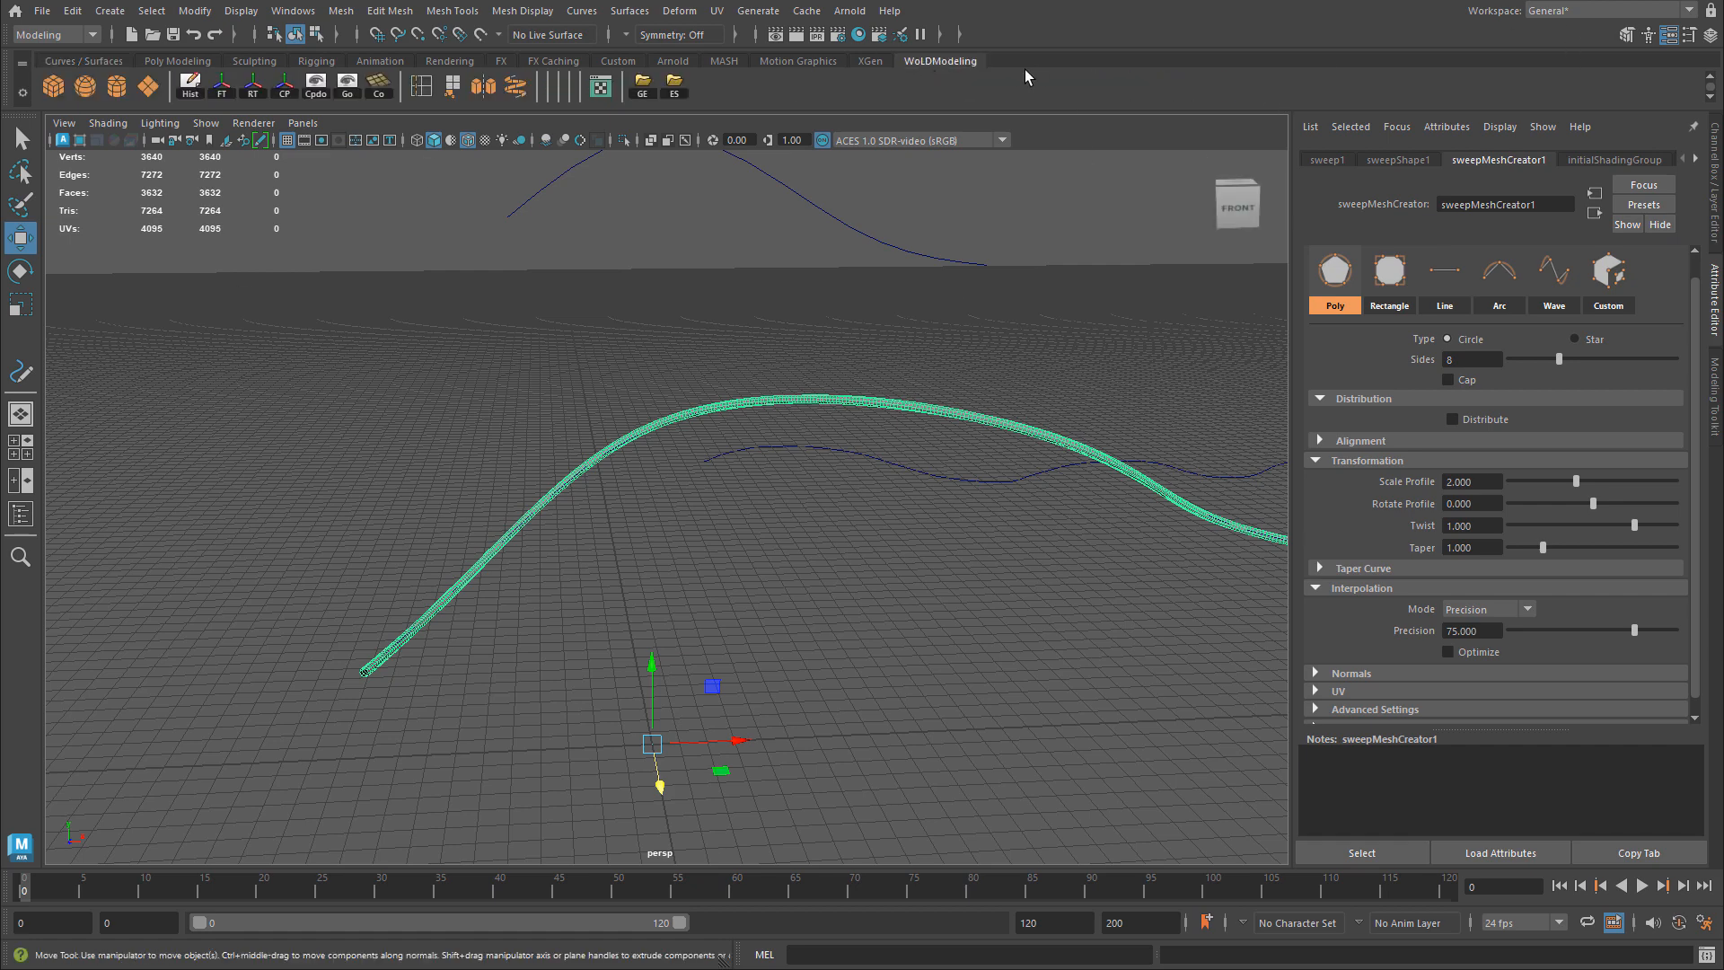
{"action": "left_click", "coordinate": [190, 89]}
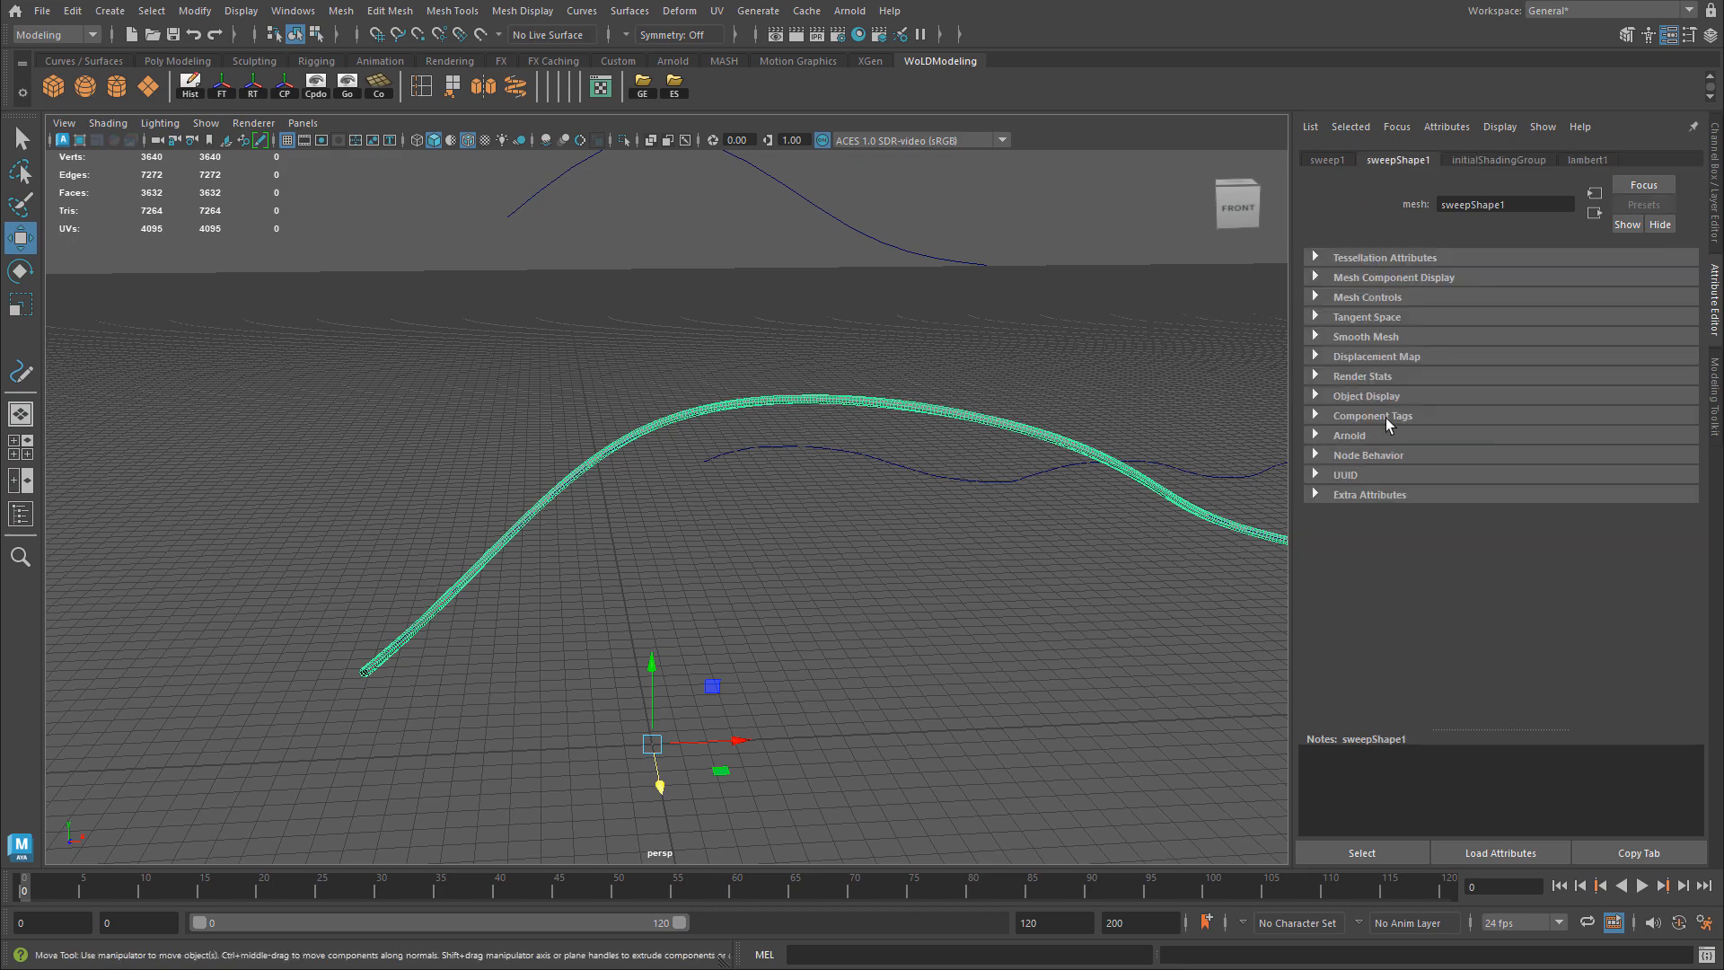
- Try to reshape the tube without history by moving a control vertex of its original curve, and reselect the mesh
{"action": "middle_click_drag", "start_coordinate": [594, 627], "coordinate": [920, 476], "text": "alt"}
{"action": "scroll", "coordinate": [927, 539], "scroll_direction": "up", "scroll_amount": 8}
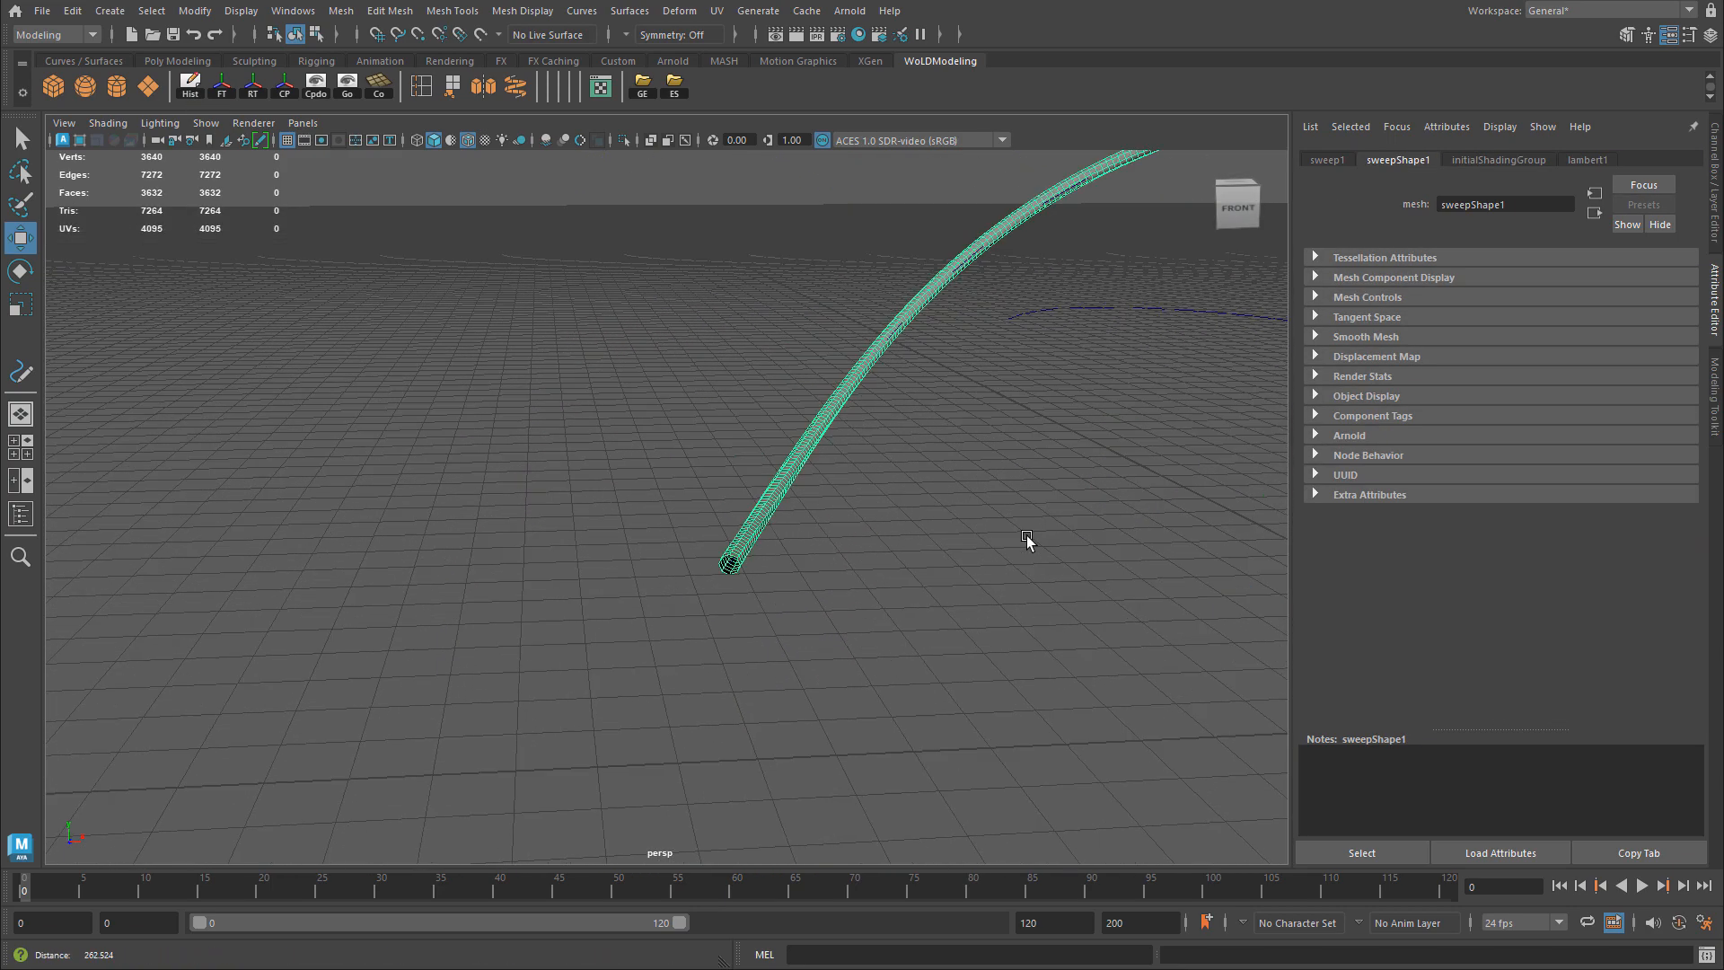
{"action": "left_click", "coordinate": [756, 595]}
{"action": "right_click_drag", "start_coordinate": [952, 499], "coordinate": [909, 494]}
{"action": "scroll", "coordinate": [906, 499], "scroll_direction": "down", "scroll_amount": 5}
{"action": "middle_click_drag", "start_coordinate": [866, 575], "coordinate": [709, 700], "text": "alt"}
{"action": "left_click_drag", "start_coordinate": [755, 258], "coordinate": [564, 214]}
{"action": "key", "text": "F8"}
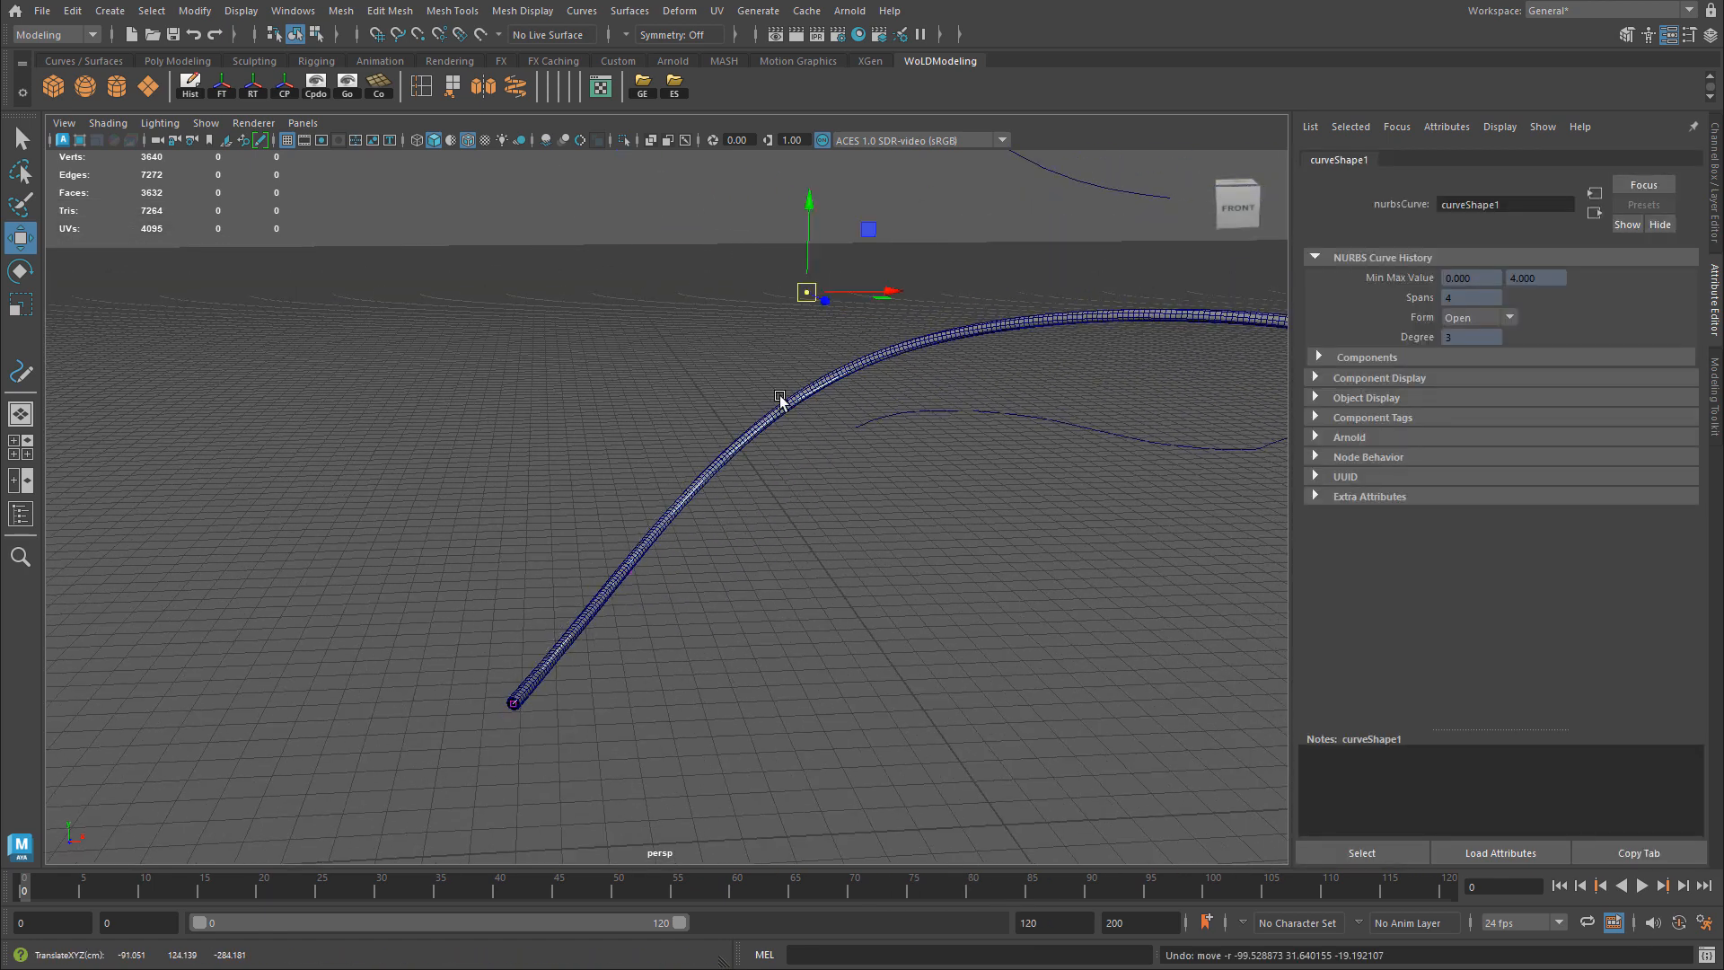
{"action": "left_click", "coordinate": [943, 334]}
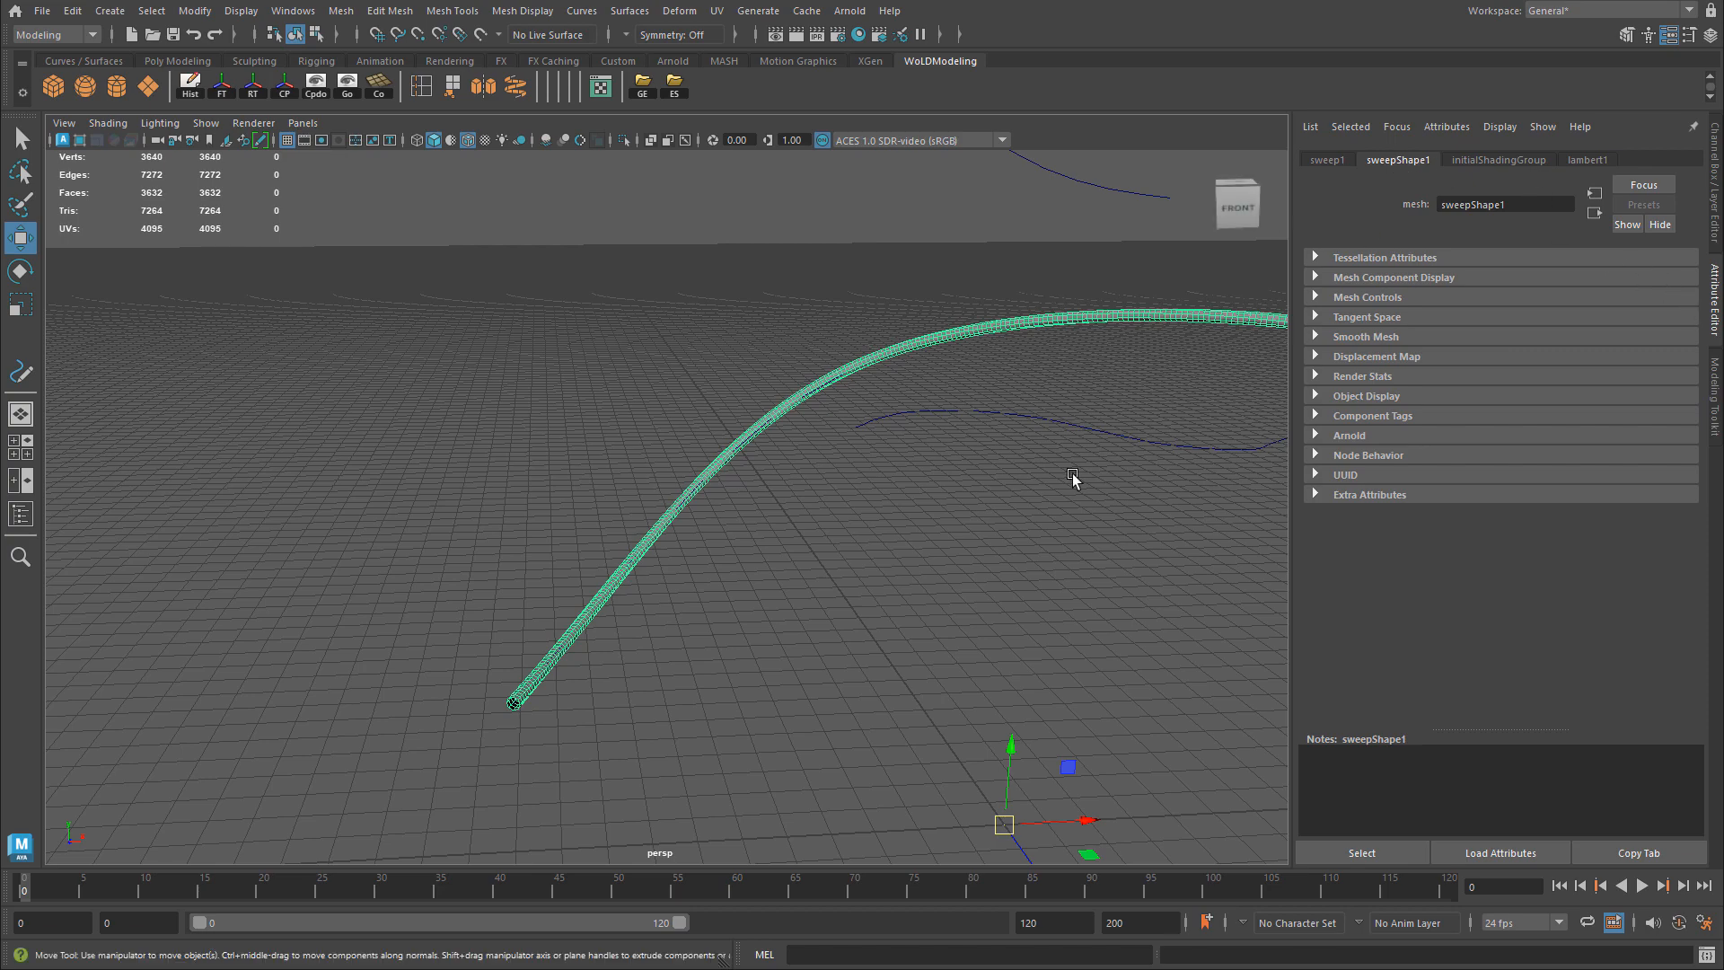
- Undo the control vertex test and the history deletion to restore the tube's link to its curve
{"action": "scroll", "coordinate": [962, 503], "scroll_direction": "down", "scroll_amount": 3}
{"action": "middle_click_drag", "start_coordinate": [897, 505], "coordinate": [532, 519], "text": "alt"}
{"action": "key", "text": "ctrl+z"}
{"action": "key", "text": "ctrl+z"}
{"action": "key", "text": "ctrl+z"}
{"action": "key", "text": "ctrl+z"}
{"action": "key", "text": "ctrl+z"}
{"action": "key", "text": "ctrl+z"}
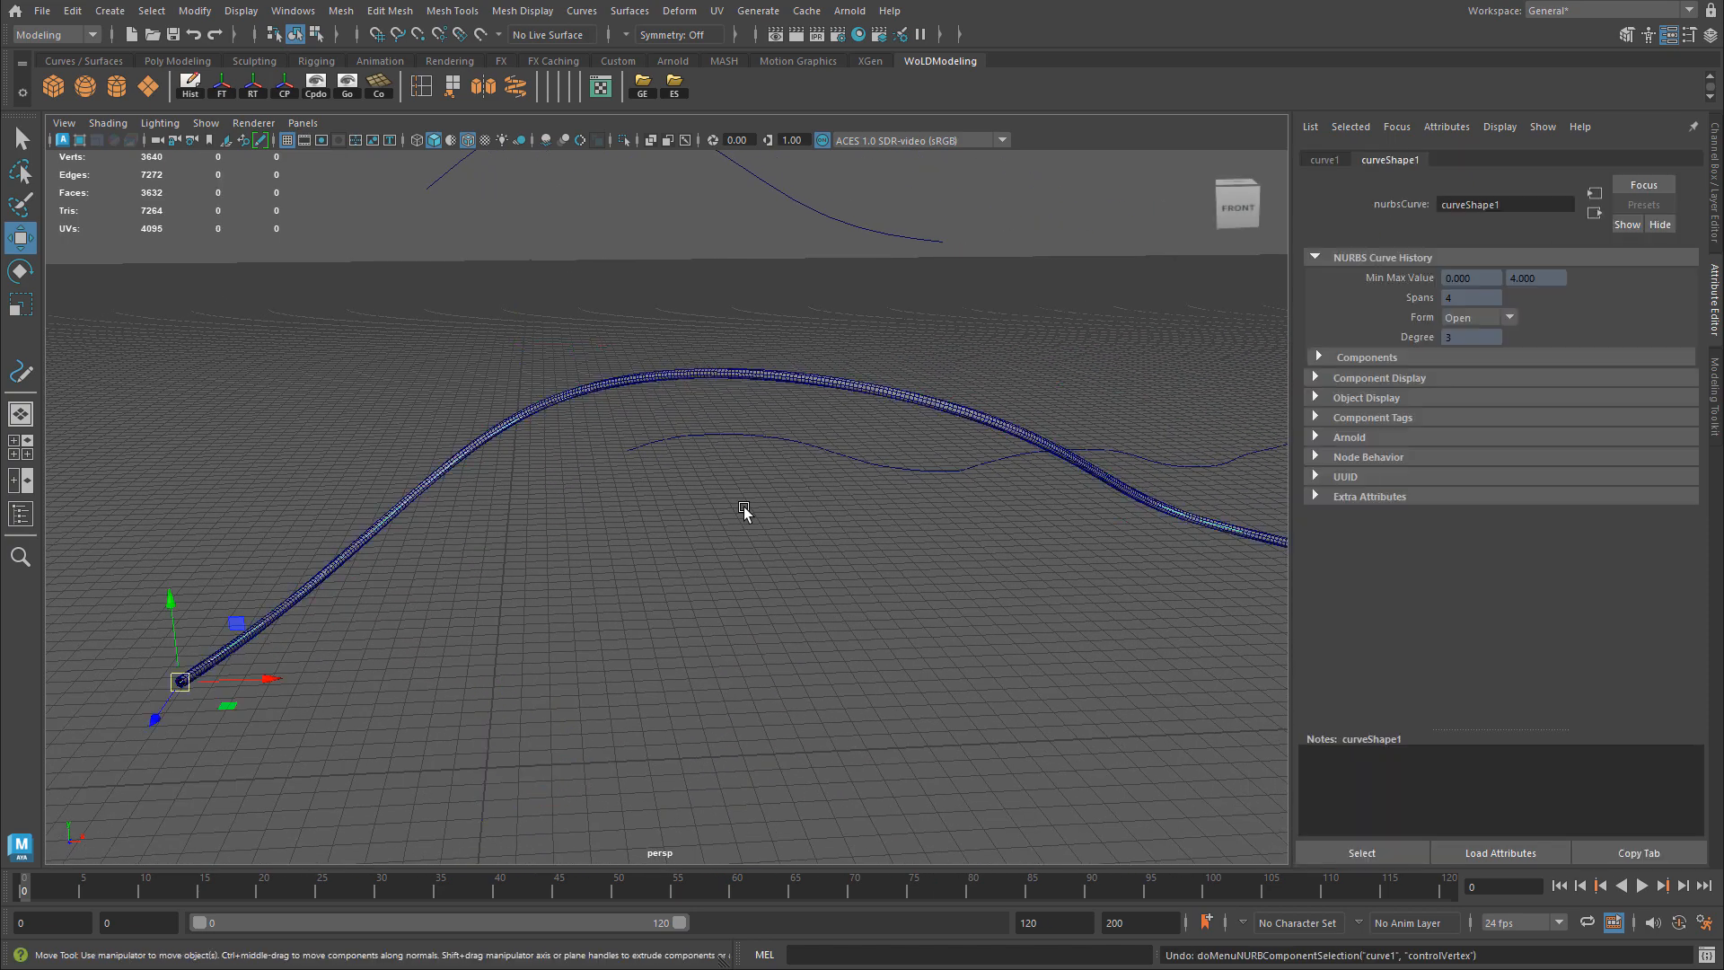
- Check the restored sweep mesh creator attributes on the curve and return to object mode
{"action": "left_click", "coordinate": [764, 377]}
{"action": "left_click", "coordinate": [1486, 160]}
{"action": "middle_click_drag", "start_coordinate": [913, 573], "coordinate": [930, 604], "text": "alt"}
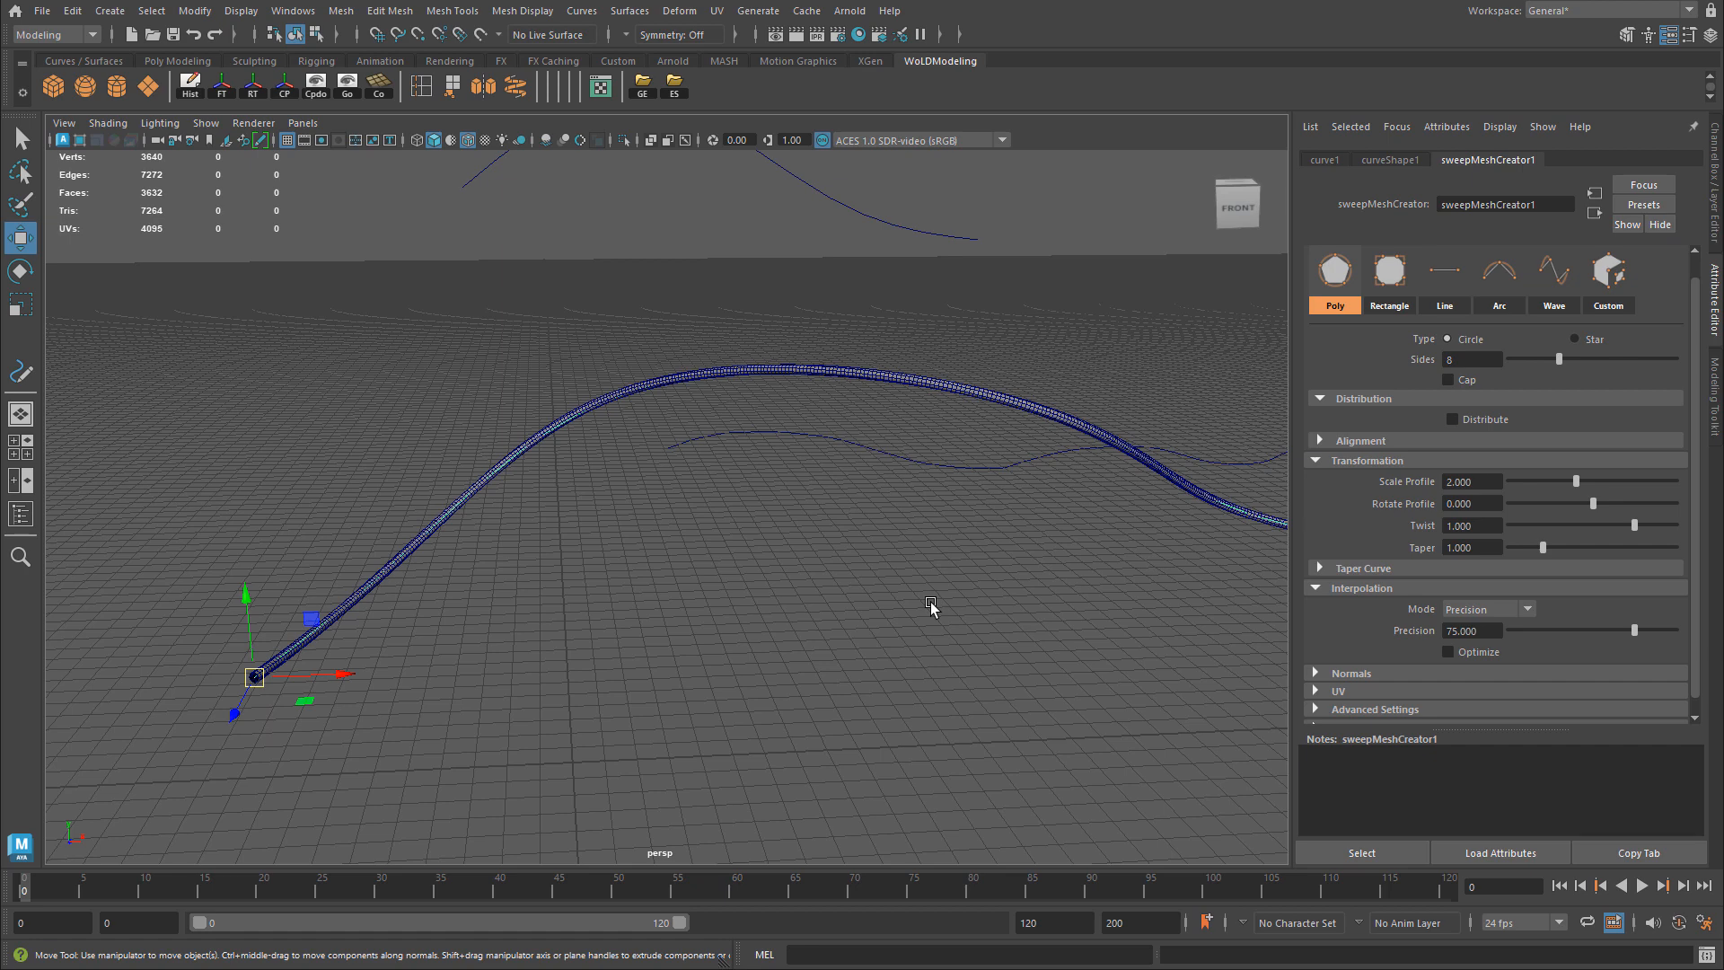
{"action": "right_click_drag", "start_coordinate": [902, 549], "coordinate": [987, 528]}
{"action": "left_click", "coordinate": [1022, 539]}
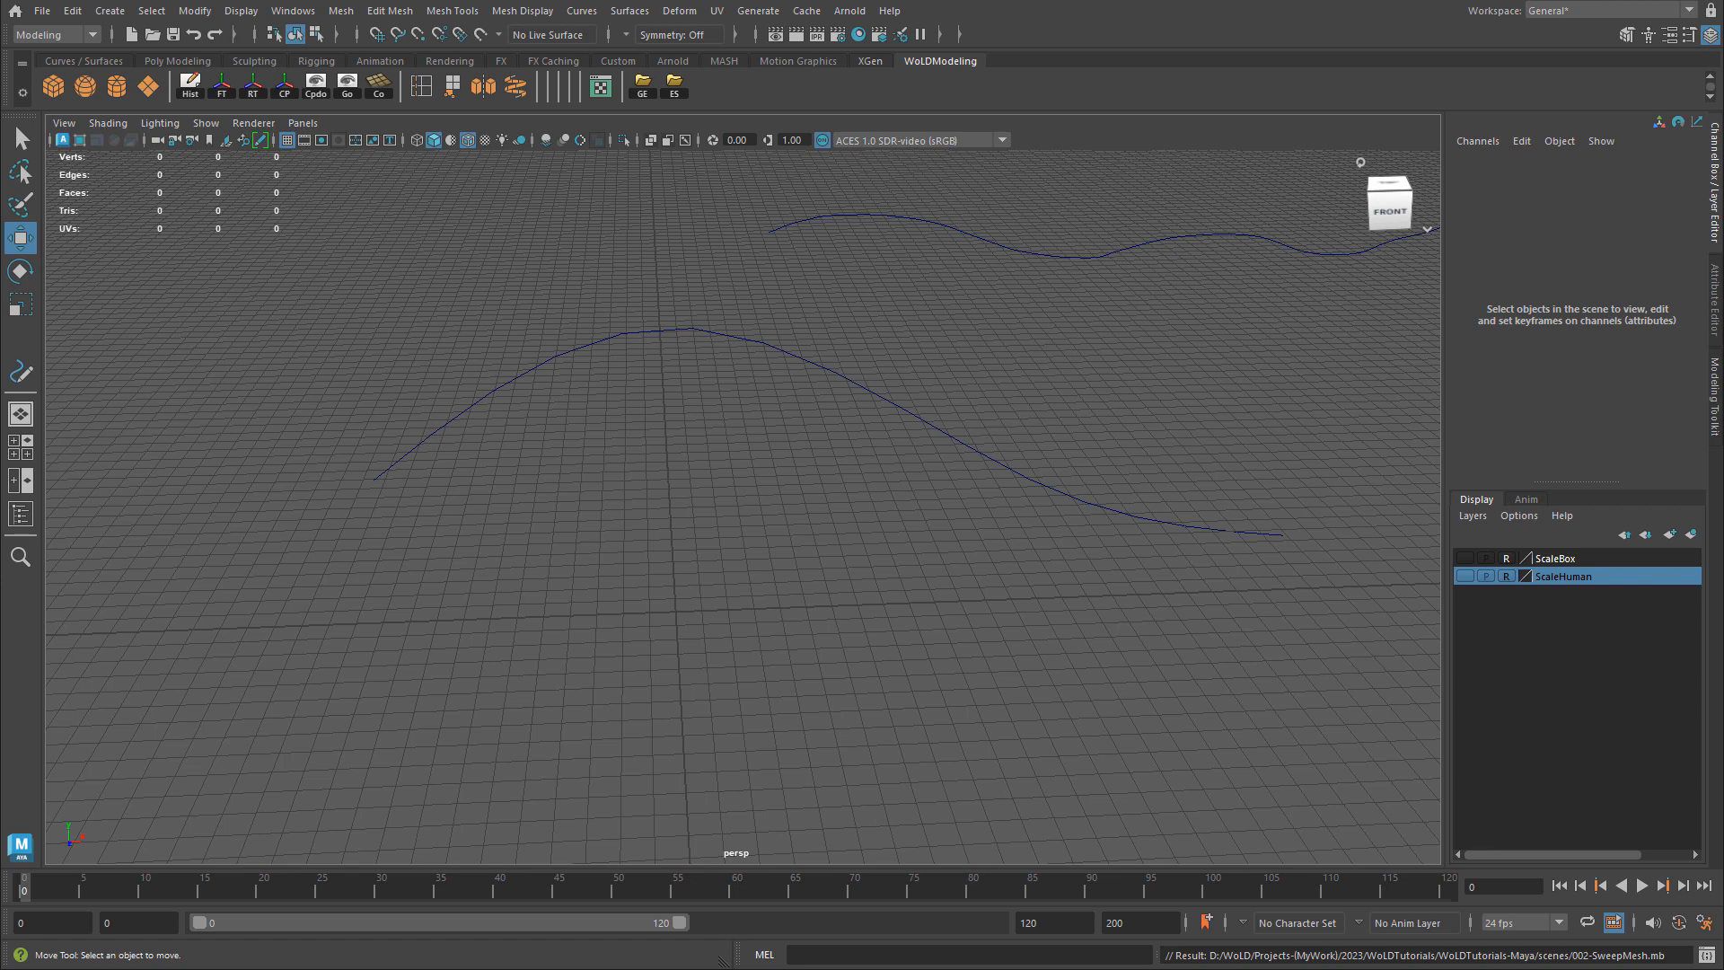
- Select the arched curve2 and create a sweep mesh from it
{"action": "left_click", "coordinate": [808, 361]}
{"action": "left_click_drag", "start_coordinate": [836, 416], "coordinate": [736, 431], "text": "alt"}
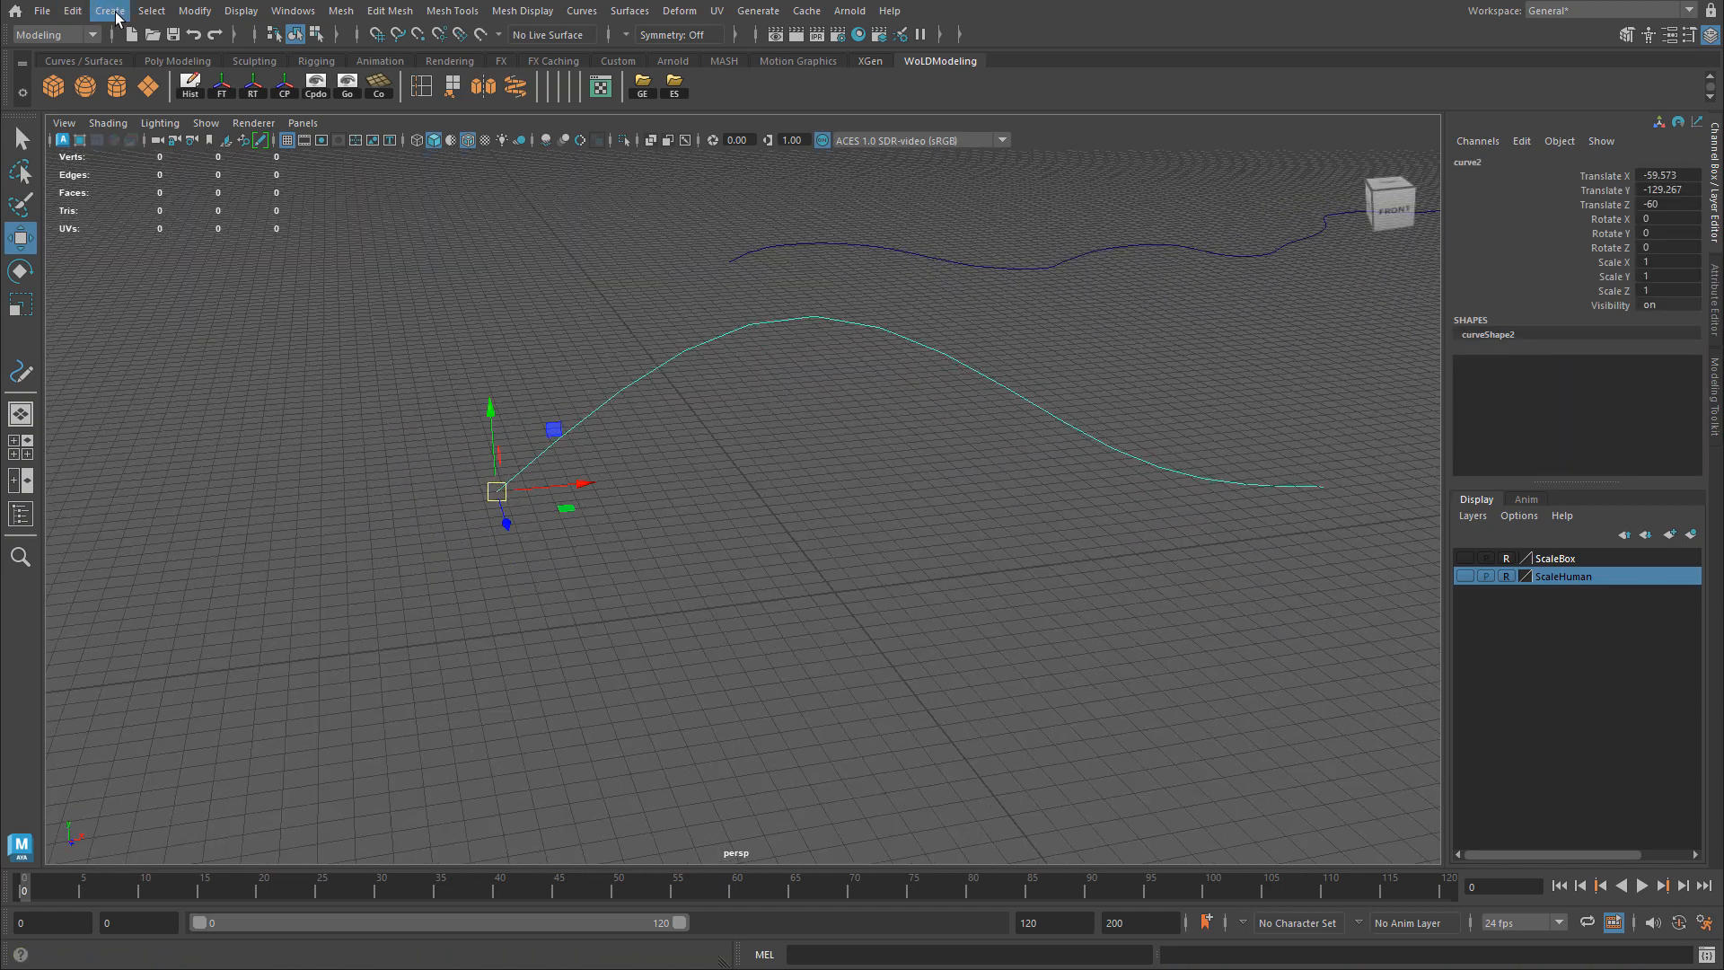
{"action": "left_click", "coordinate": [109, 11]}
{"action": "left_click", "coordinate": [166, 172]}
{"action": "scroll", "coordinate": [747, 498], "scroll_direction": "up", "scroll_amount": 5}
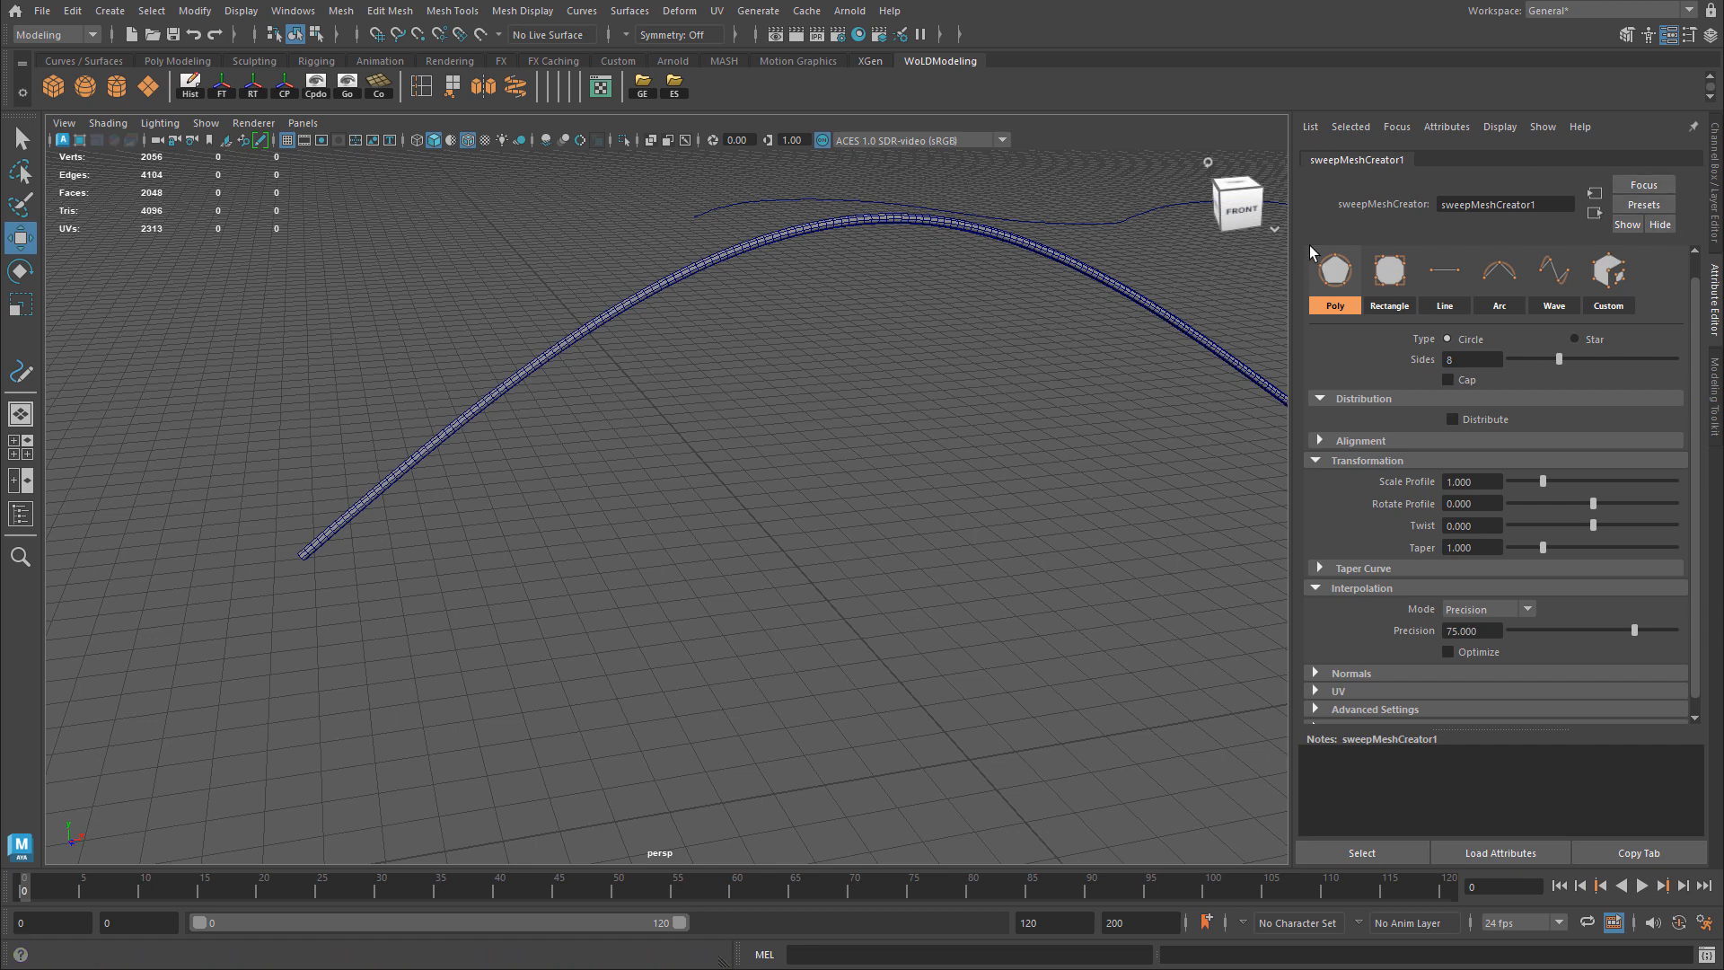
{"action": "scroll", "coordinate": [1370, 305], "scroll_direction": "up", "scroll_amount": 1}
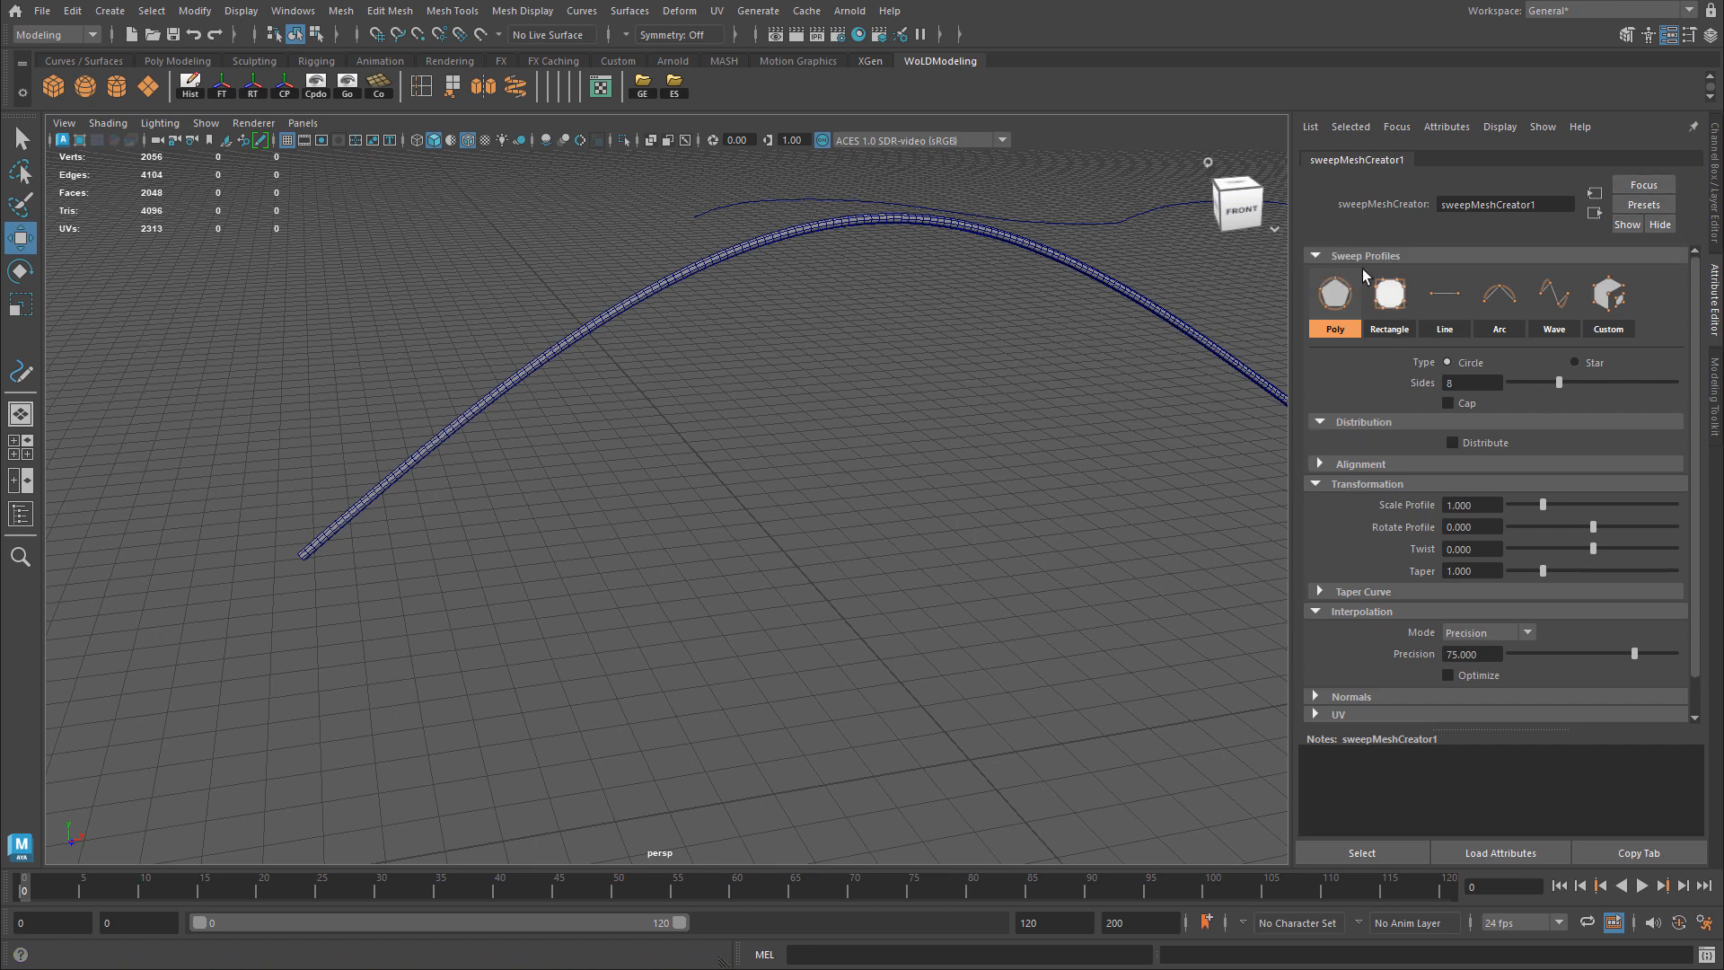
- Choose the Custom sweep profile, review its source types in the Custom Sweep Profile dialog and cancel
{"action": "left_click", "coordinate": [1612, 301]}
{"action": "left_click_drag", "start_coordinate": [634, 379], "coordinate": [819, 333]}
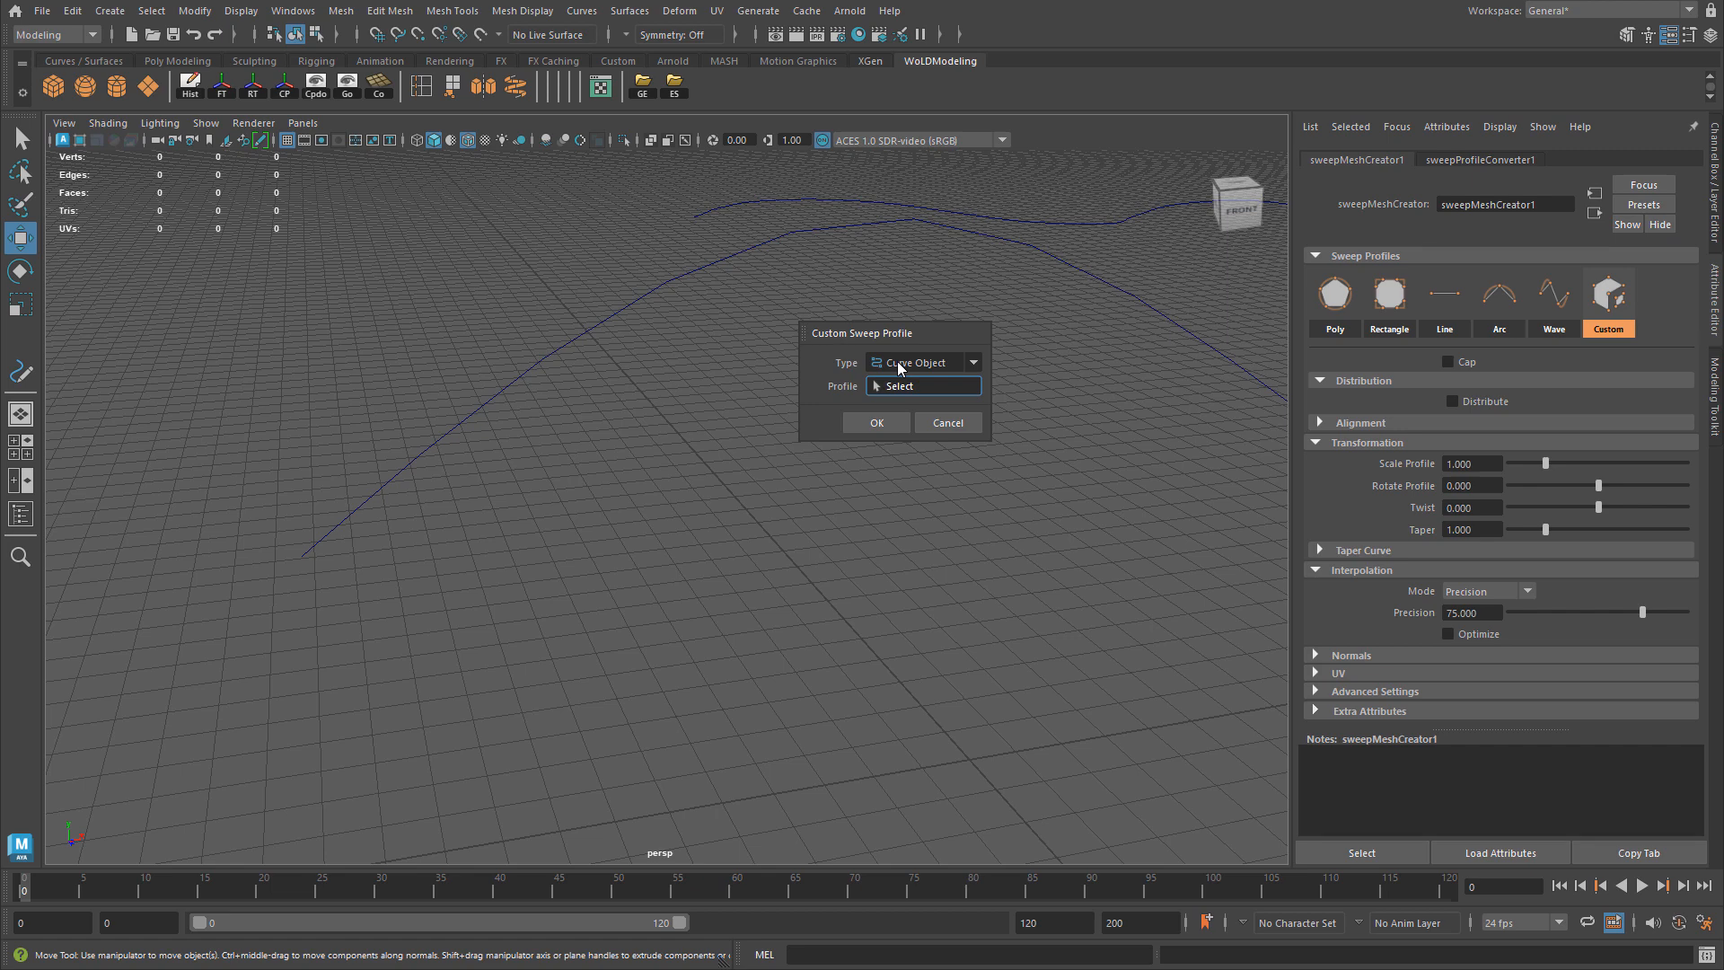
{"action": "left_click", "coordinate": [900, 363]}
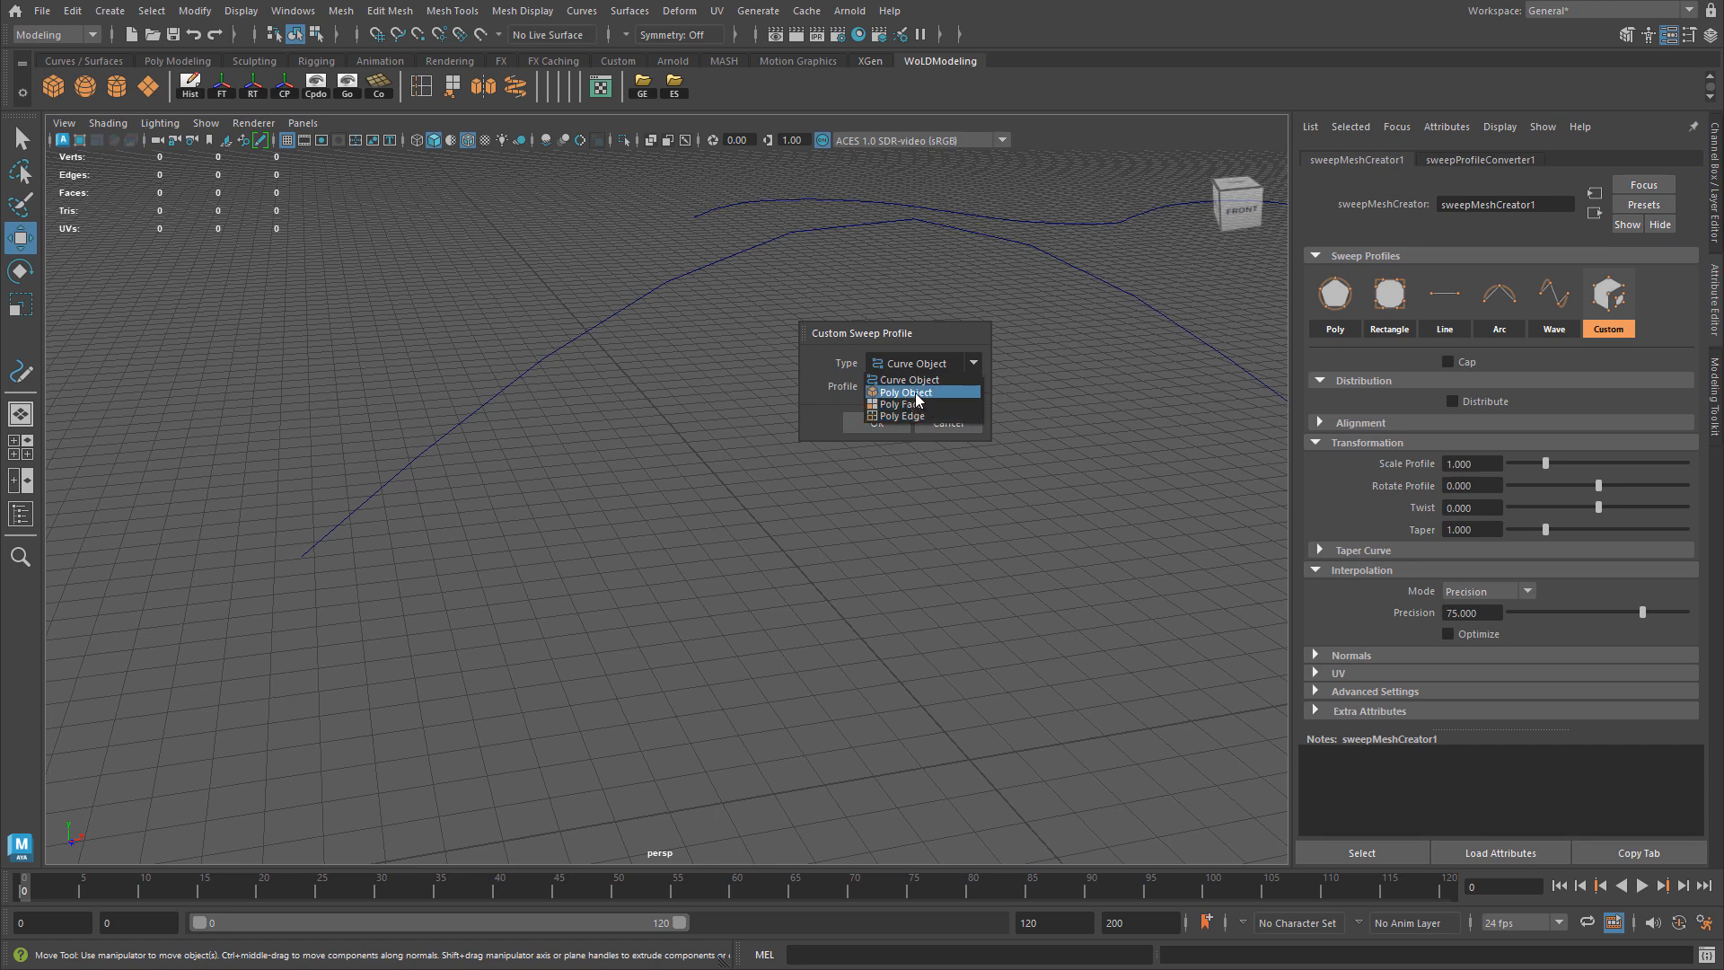
{"action": "left_click", "coordinate": [944, 335]}
{"action": "left_click", "coordinate": [966, 424]}
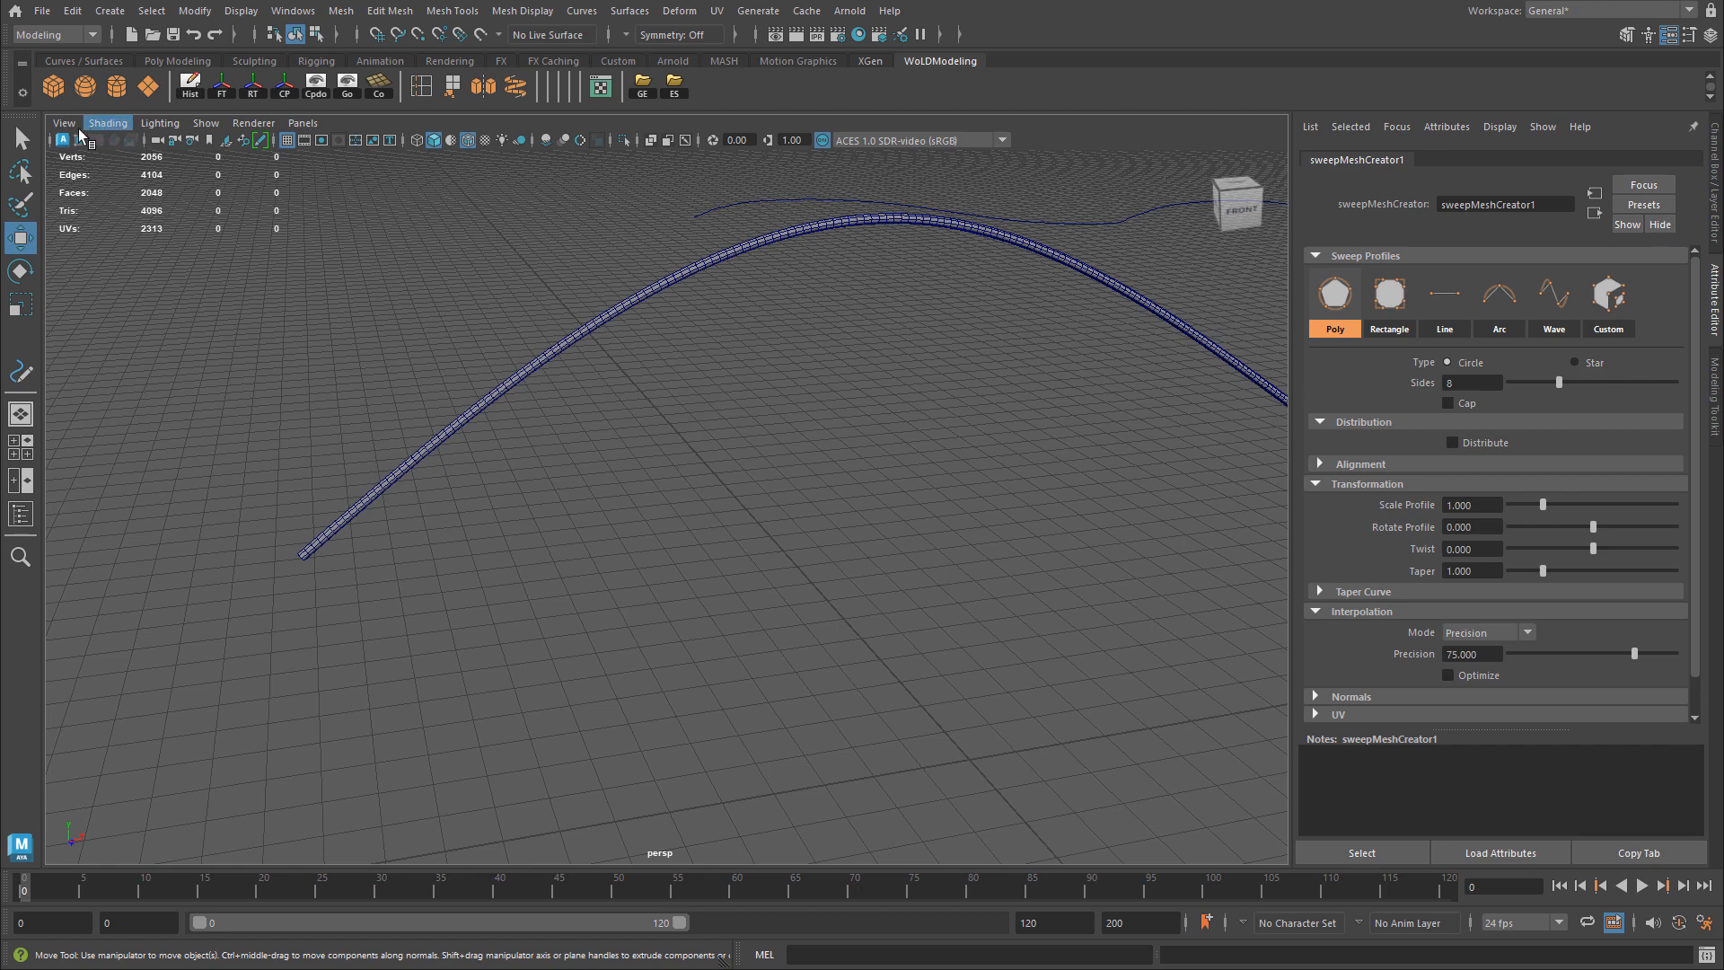
- Create a polygon plane at the origin, scale it uniformly to about 49.34 and show its channel values
{"action": "left_click", "coordinate": [148, 85]}
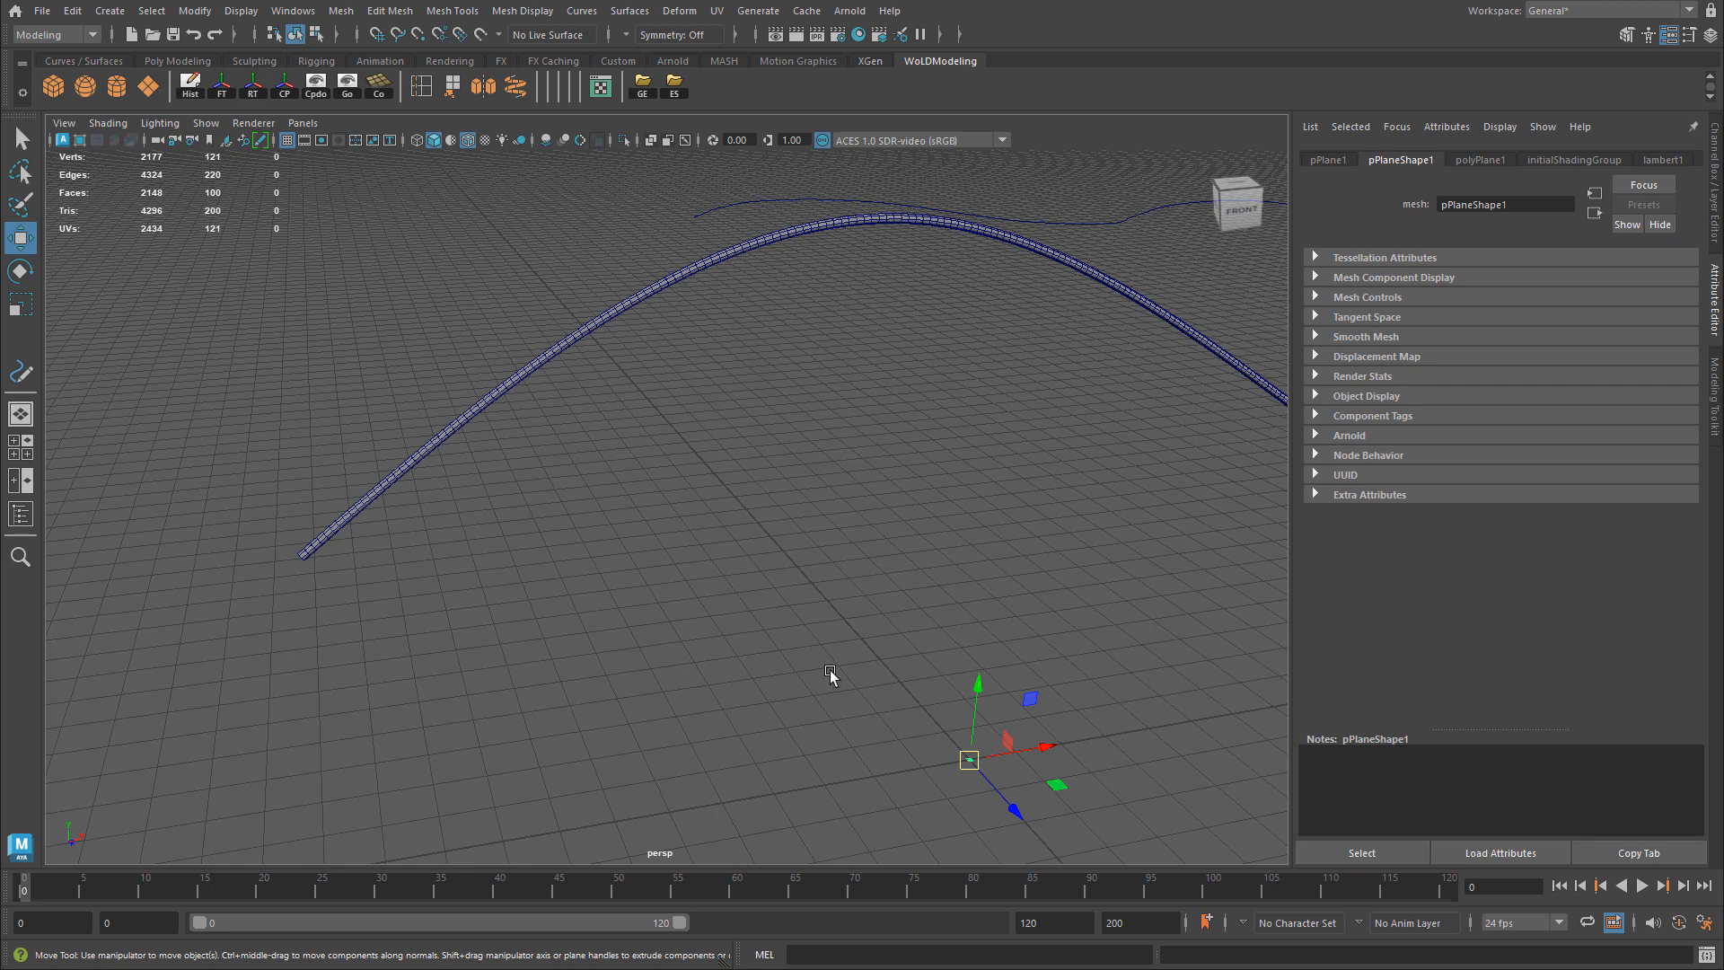
{"action": "key", "text": "r"}
{"action": "left_click_drag", "start_coordinate": [974, 772], "coordinate": [1154, 800]}
{"action": "key", "text": "w"}
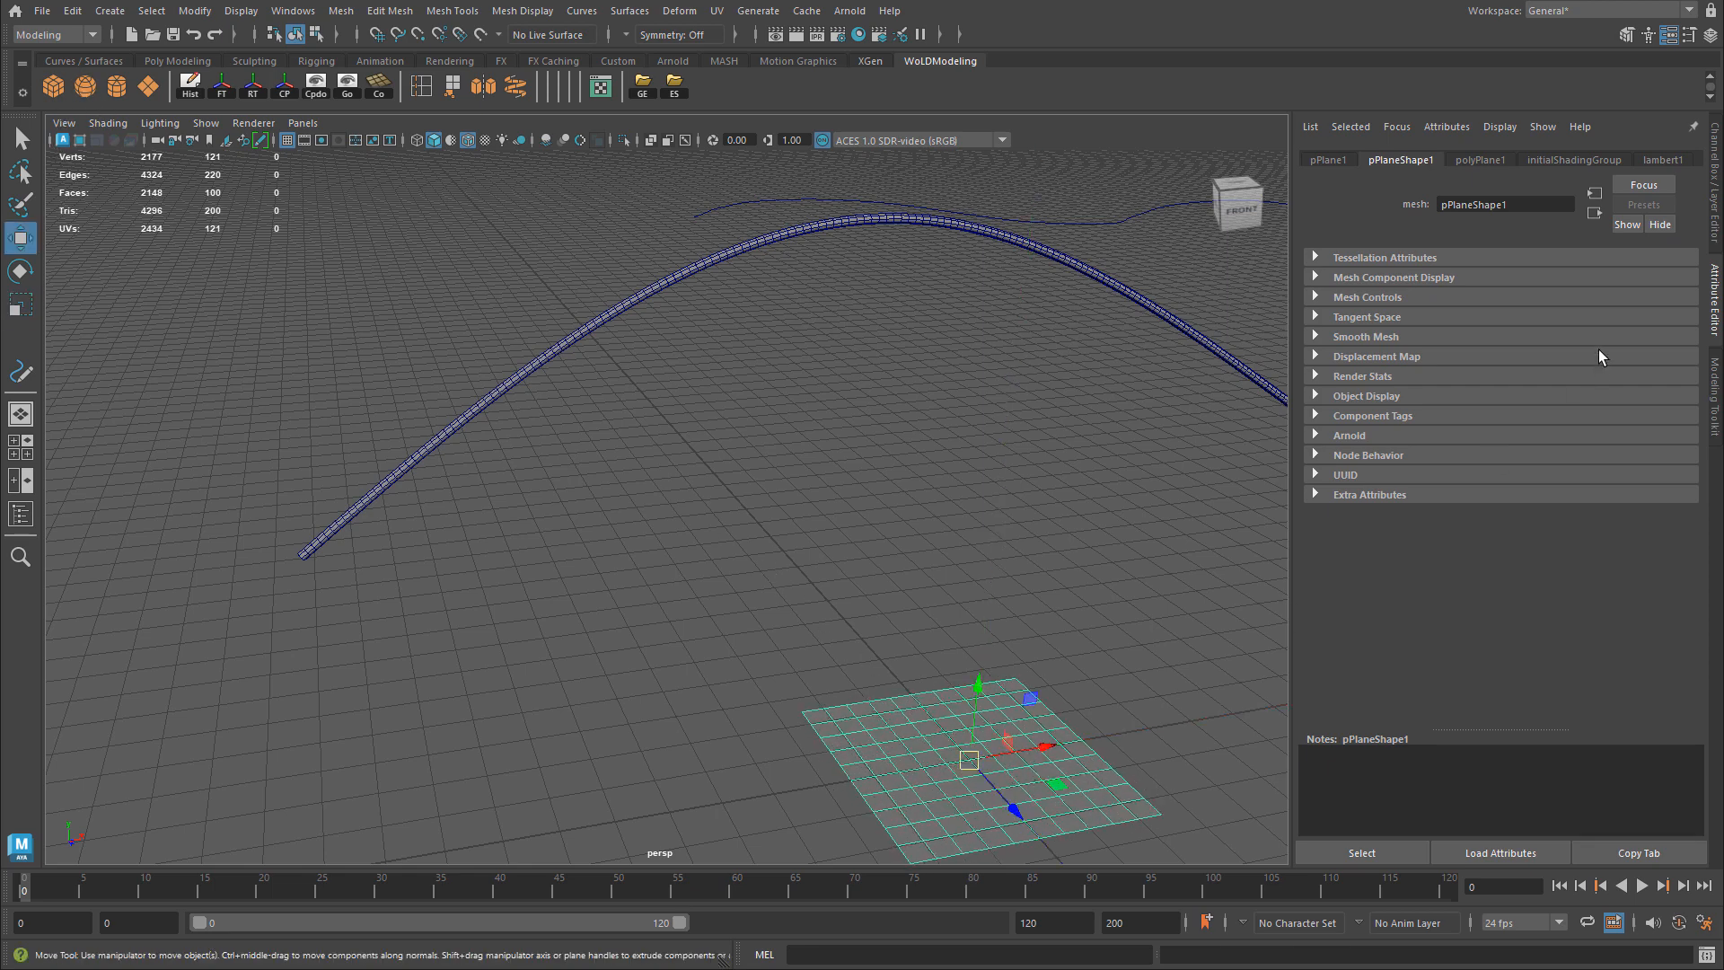
{"action": "left_click", "coordinate": [1347, 161]}
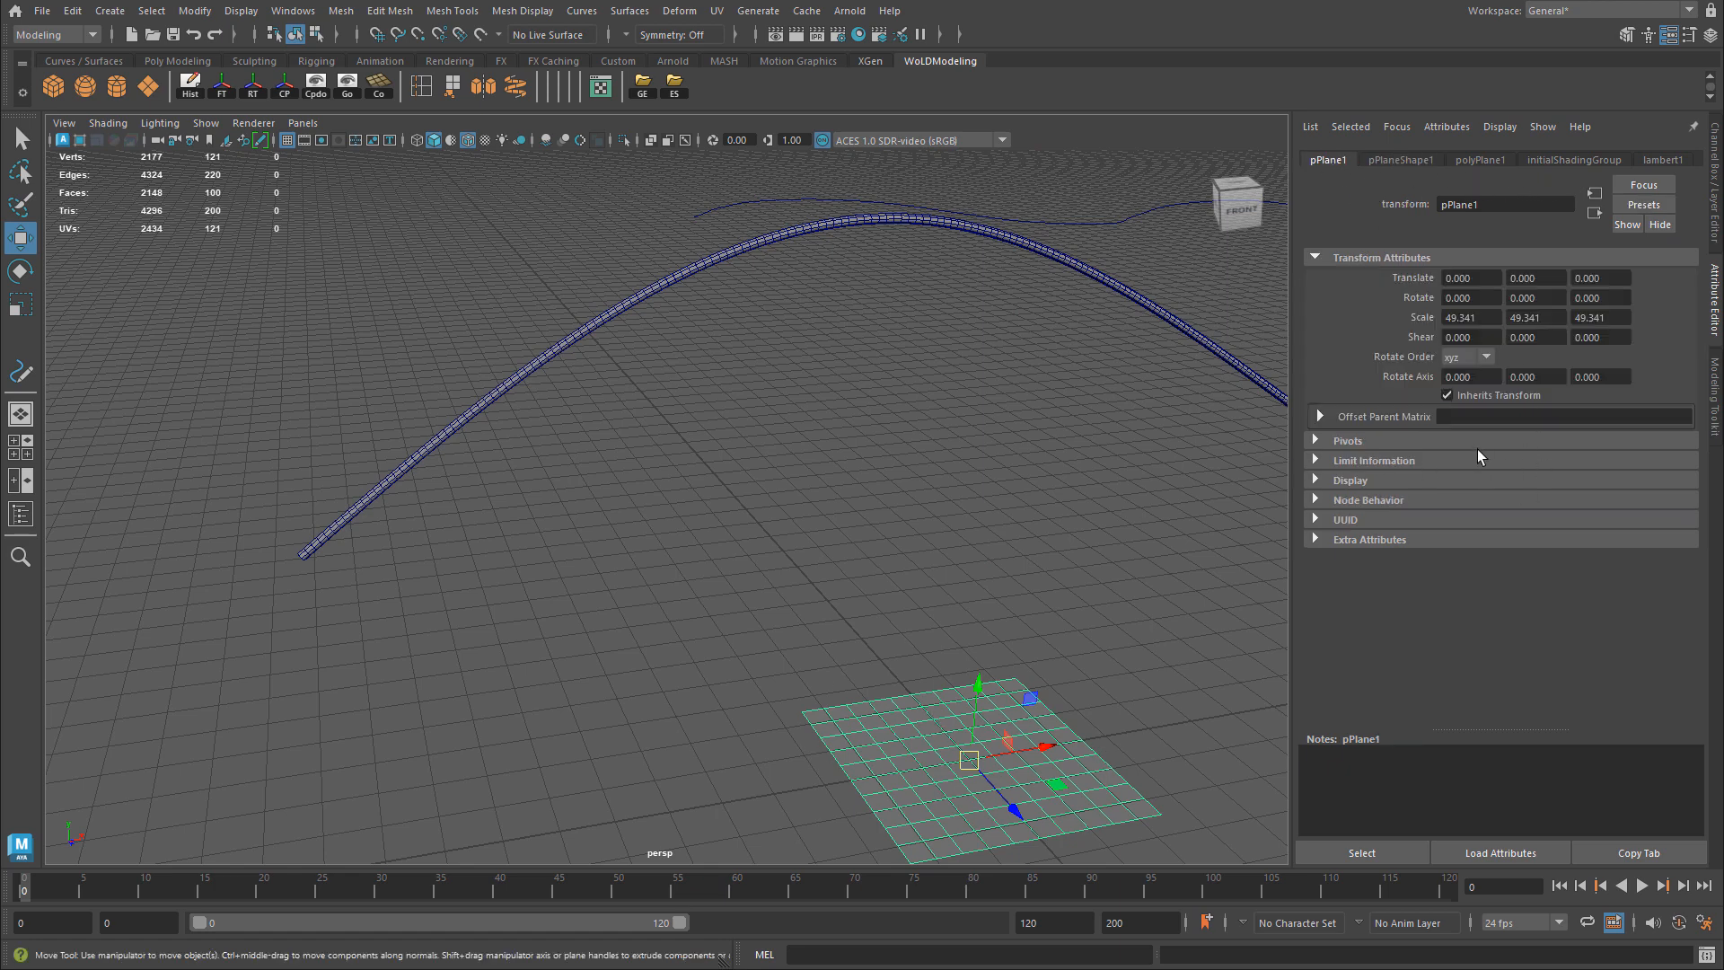
{"action": "left_click", "coordinate": [1715, 173]}
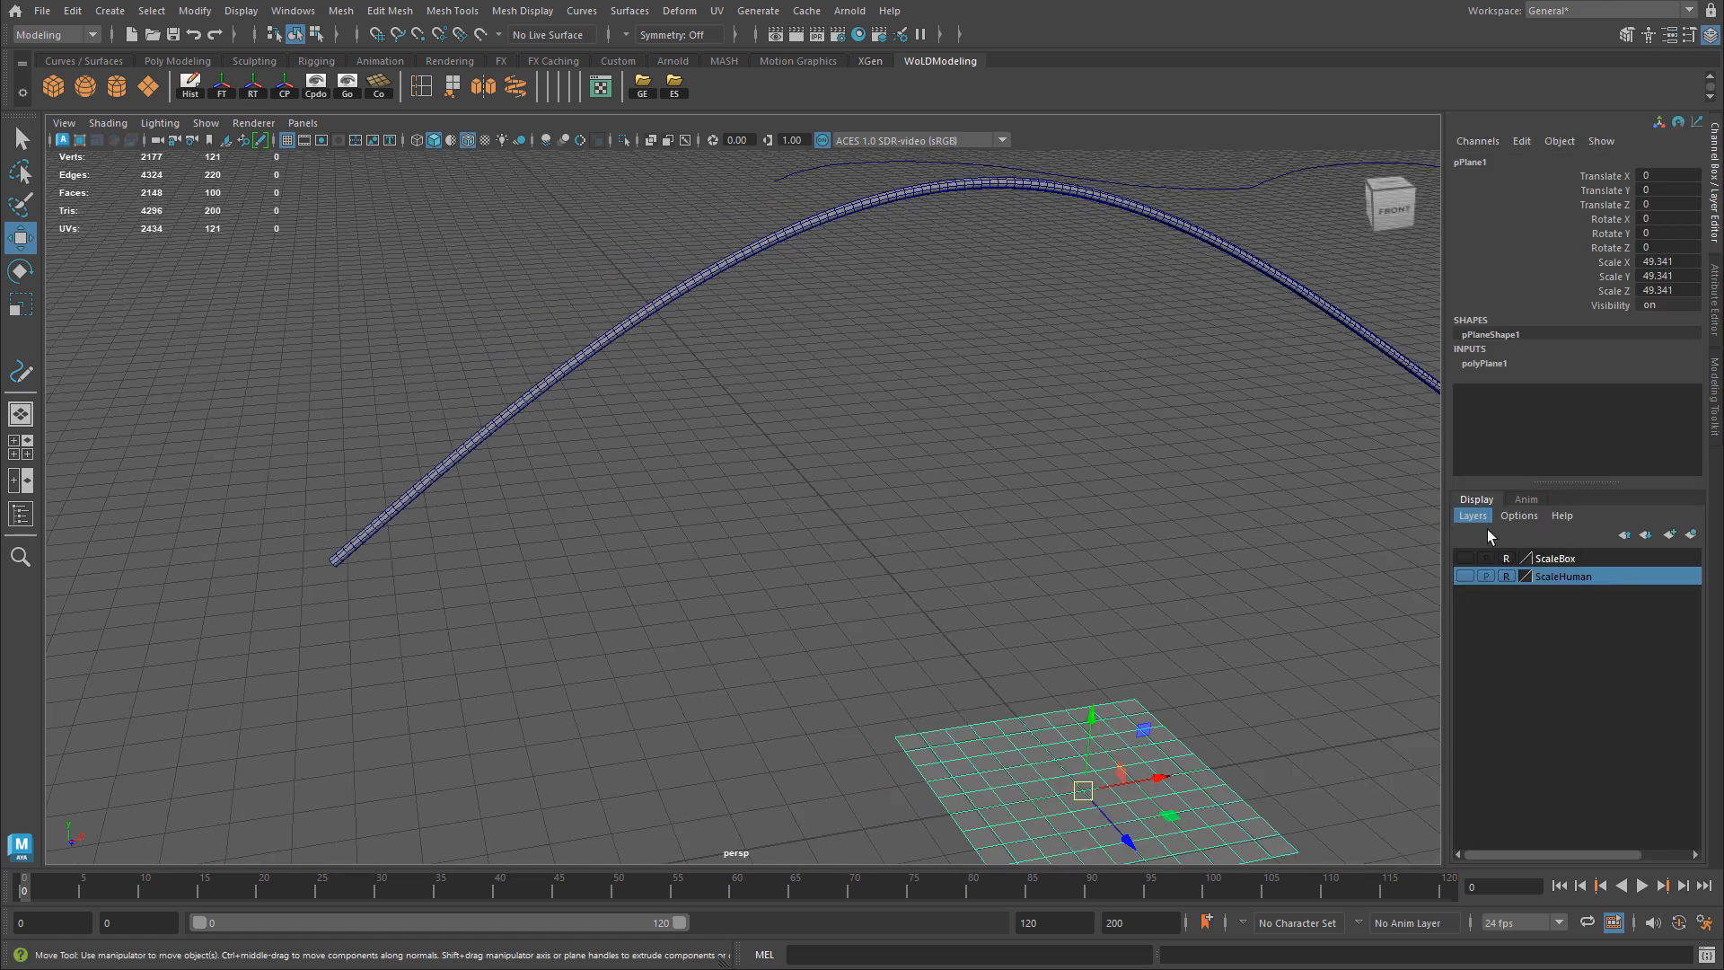
- Set the plane's width and height subdivisions to 5 and raise it to about 4.7 in Y
{"action": "left_click_drag", "start_coordinate": [1660, 416], "coordinate": [1672, 429]}
{"action": "type", "text": "5"}
{"action": "key", "text": "Return"}
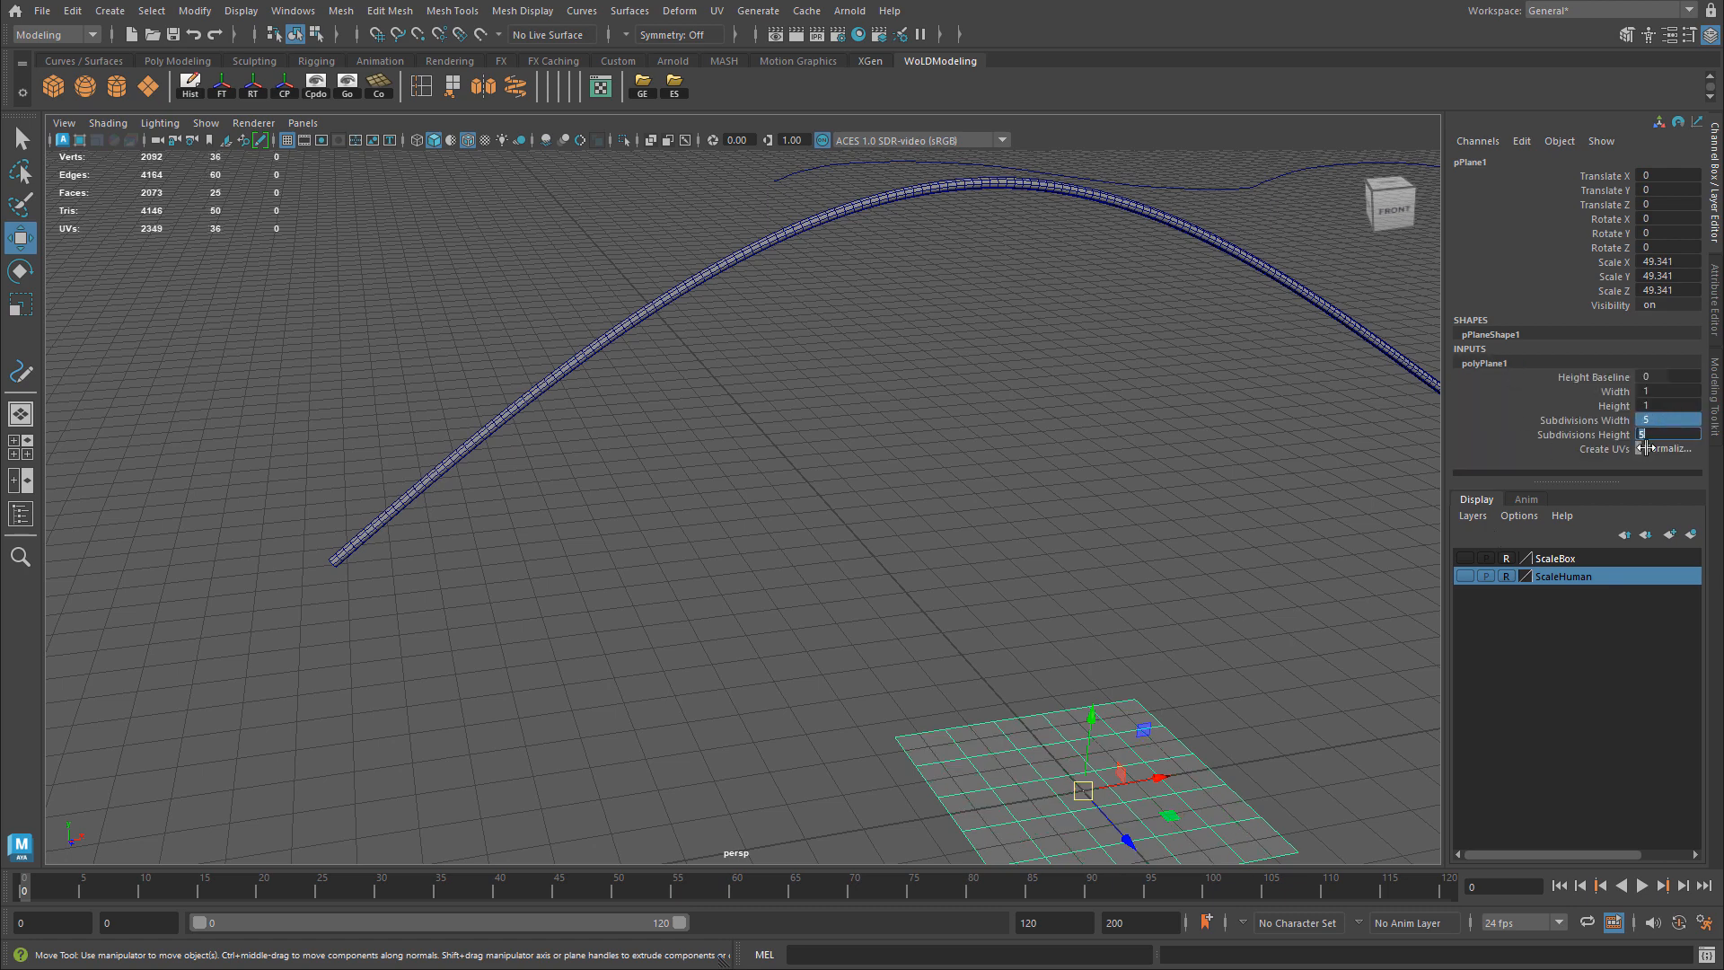
{"action": "middle_click_drag", "start_coordinate": [1130, 737], "coordinate": [1162, 639], "text": "alt"}
{"action": "left_click_drag", "start_coordinate": [1126, 618], "coordinate": [1128, 590]}
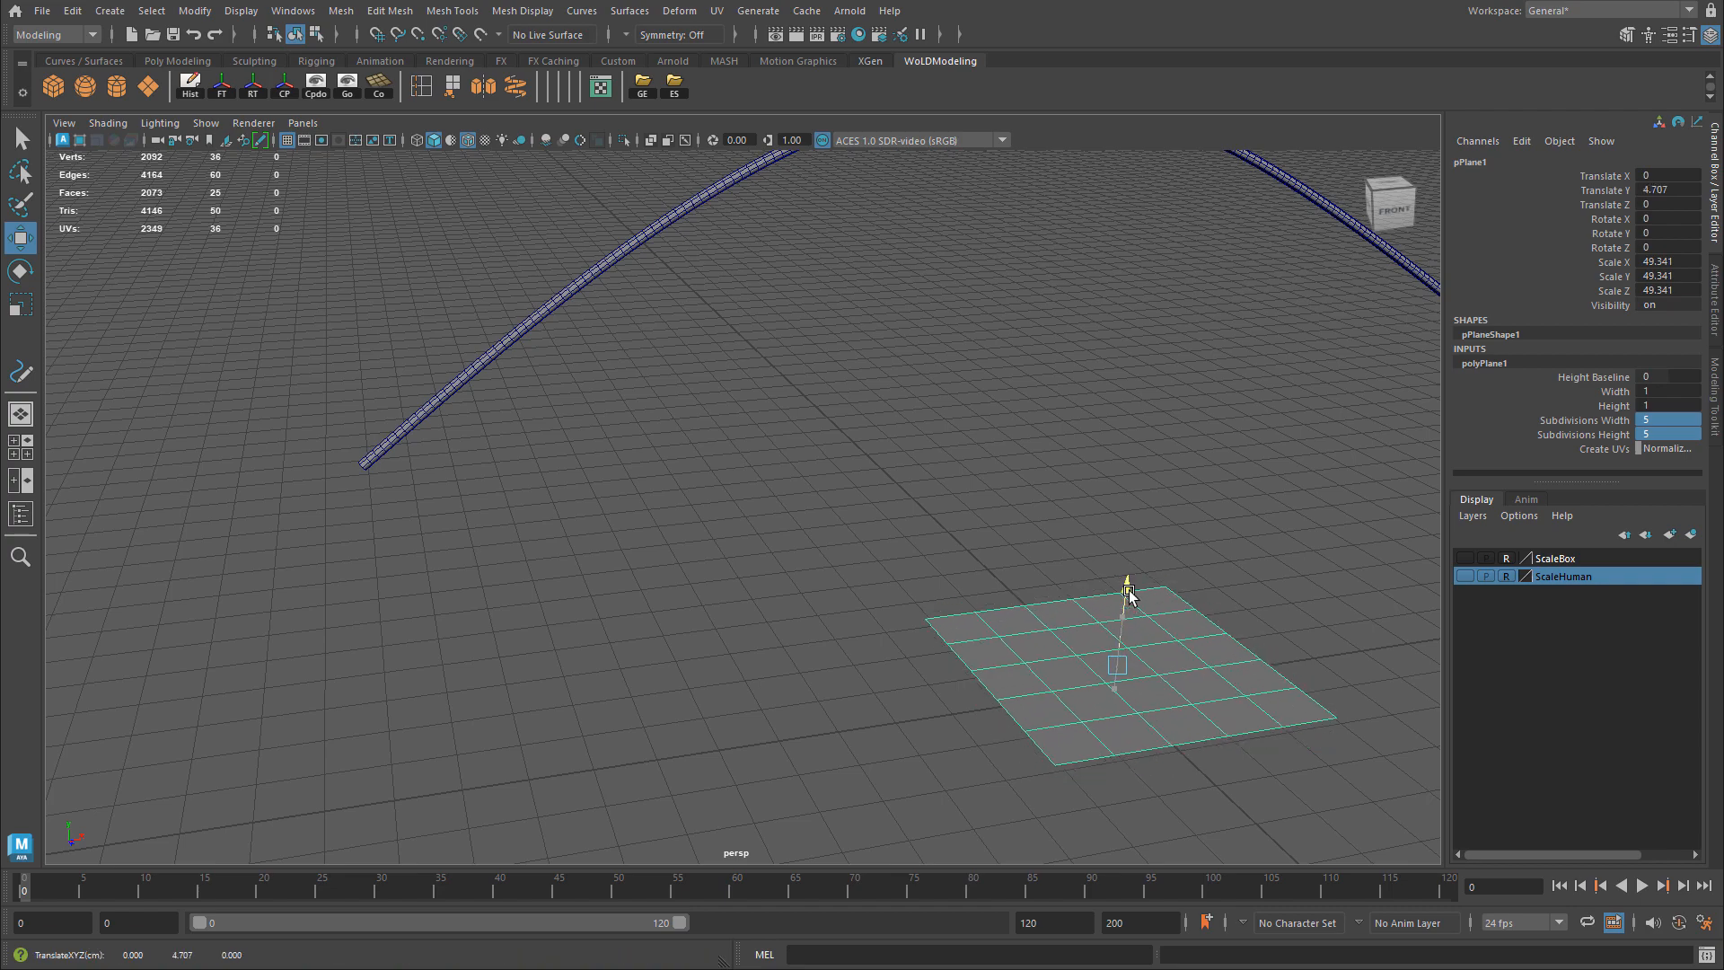
{"action": "left_click_drag", "start_coordinate": [977, 588], "coordinate": [1021, 668], "text": "alt"}
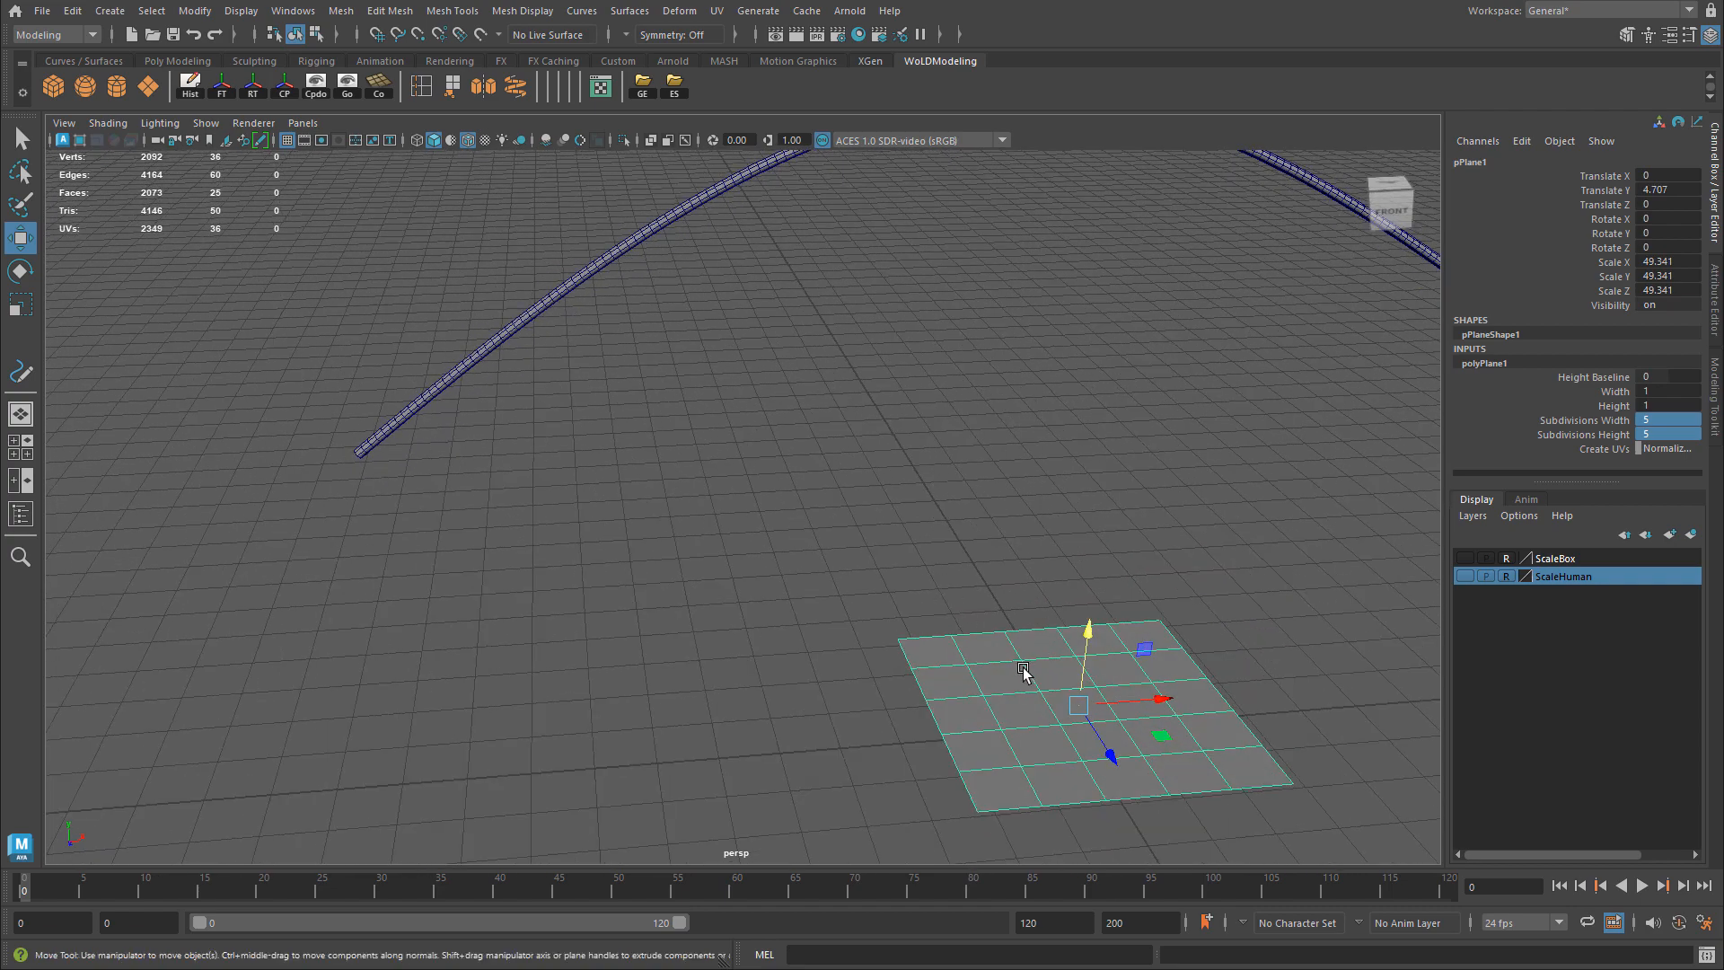
- Change the arched sweep mesh to a Custom profile of type Poly Object, using the polygon plane as its source
{"action": "left_click", "coordinate": [617, 250]}
{"action": "left_click_drag", "start_coordinate": [955, 388], "coordinate": [898, 396], "text": "alt"}
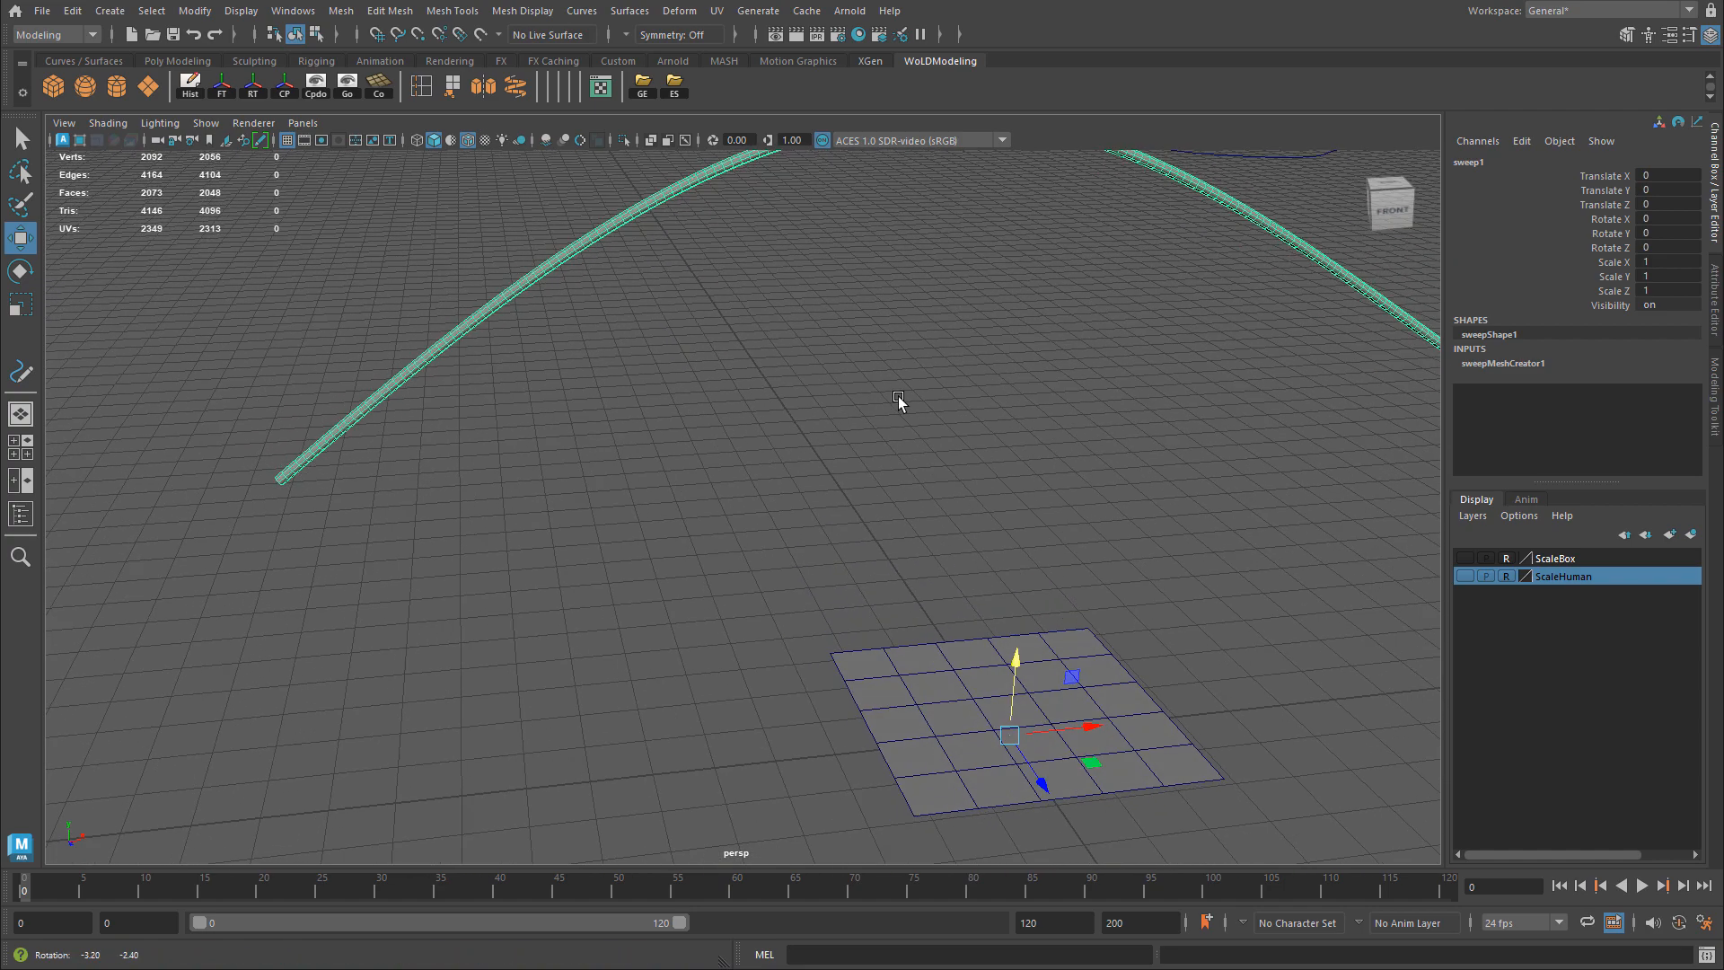
{"action": "left_click", "coordinate": [1715, 304]}
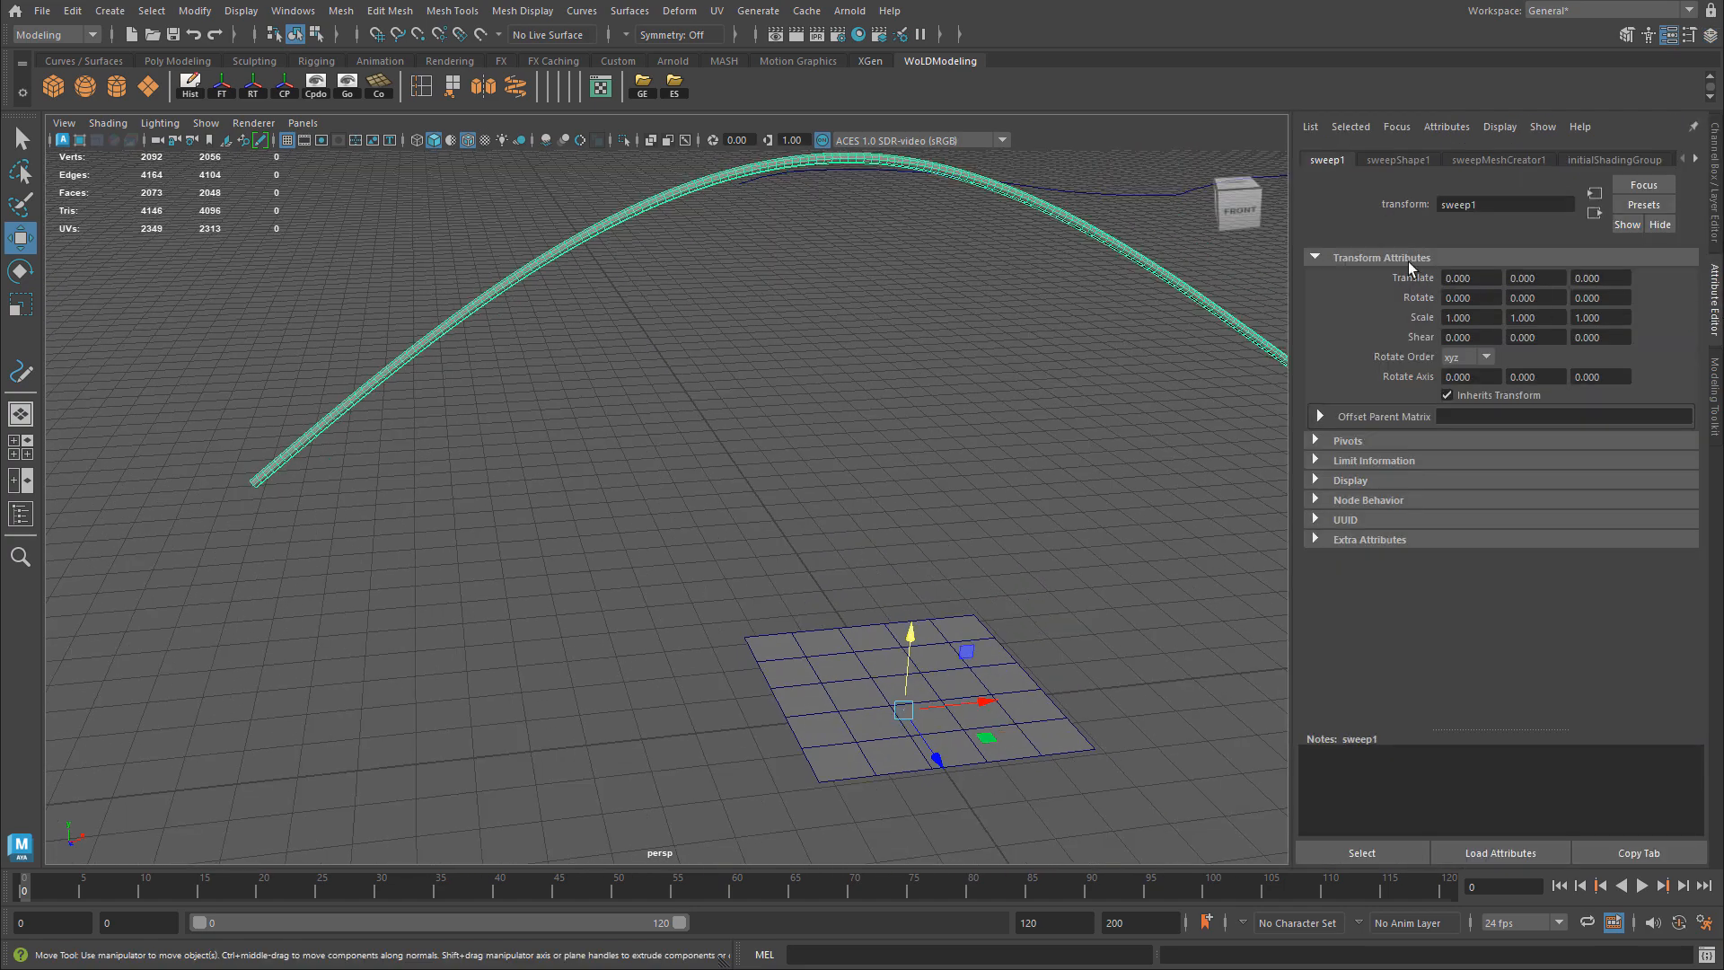
{"action": "left_click", "coordinate": [1488, 158]}
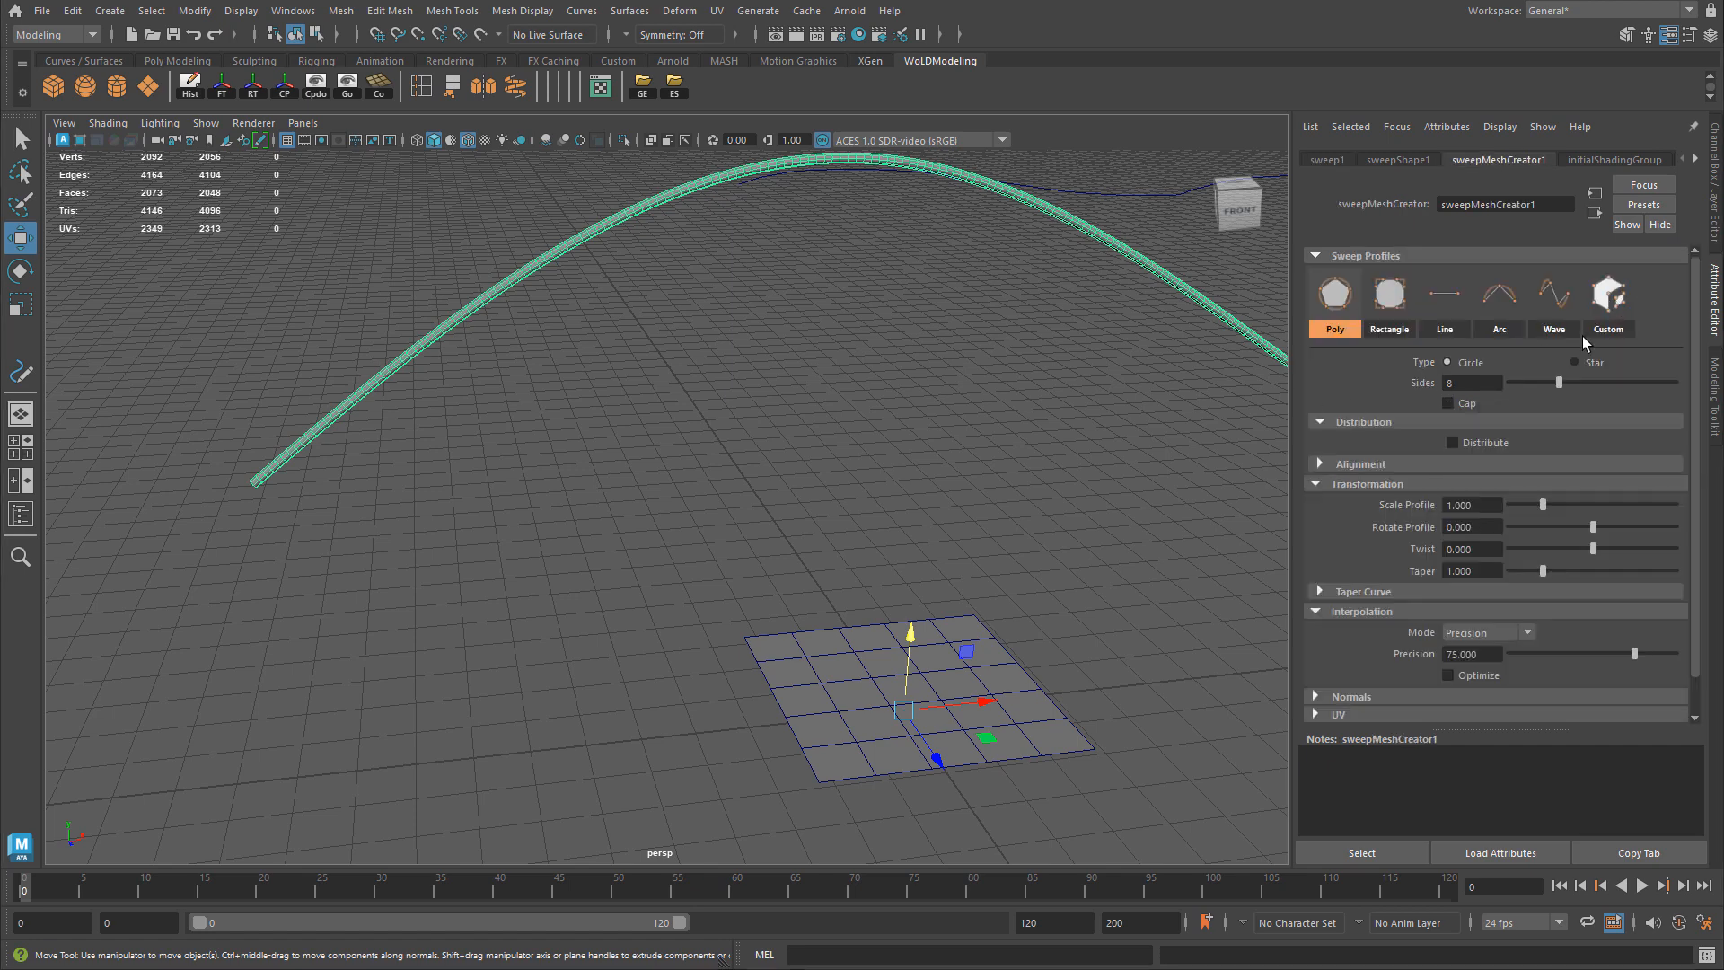
{"action": "left_click", "coordinate": [1606, 296]}
{"action": "left_click", "coordinate": [899, 368]}
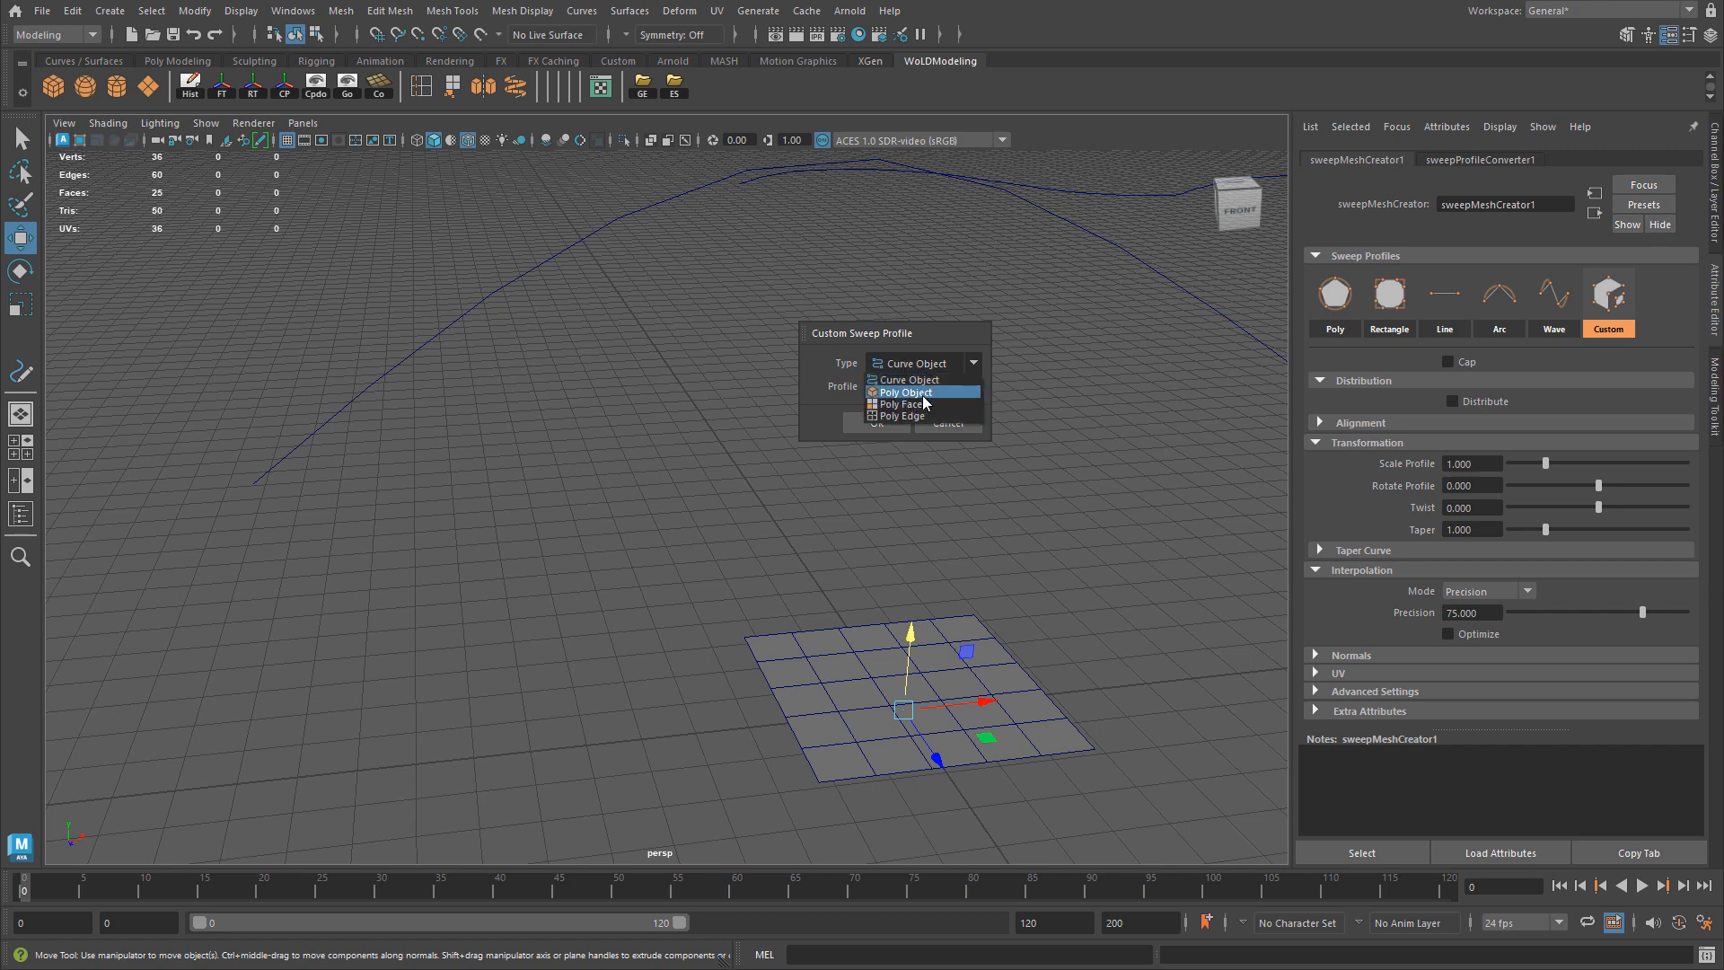
{"action": "left_click", "coordinate": [921, 393]}
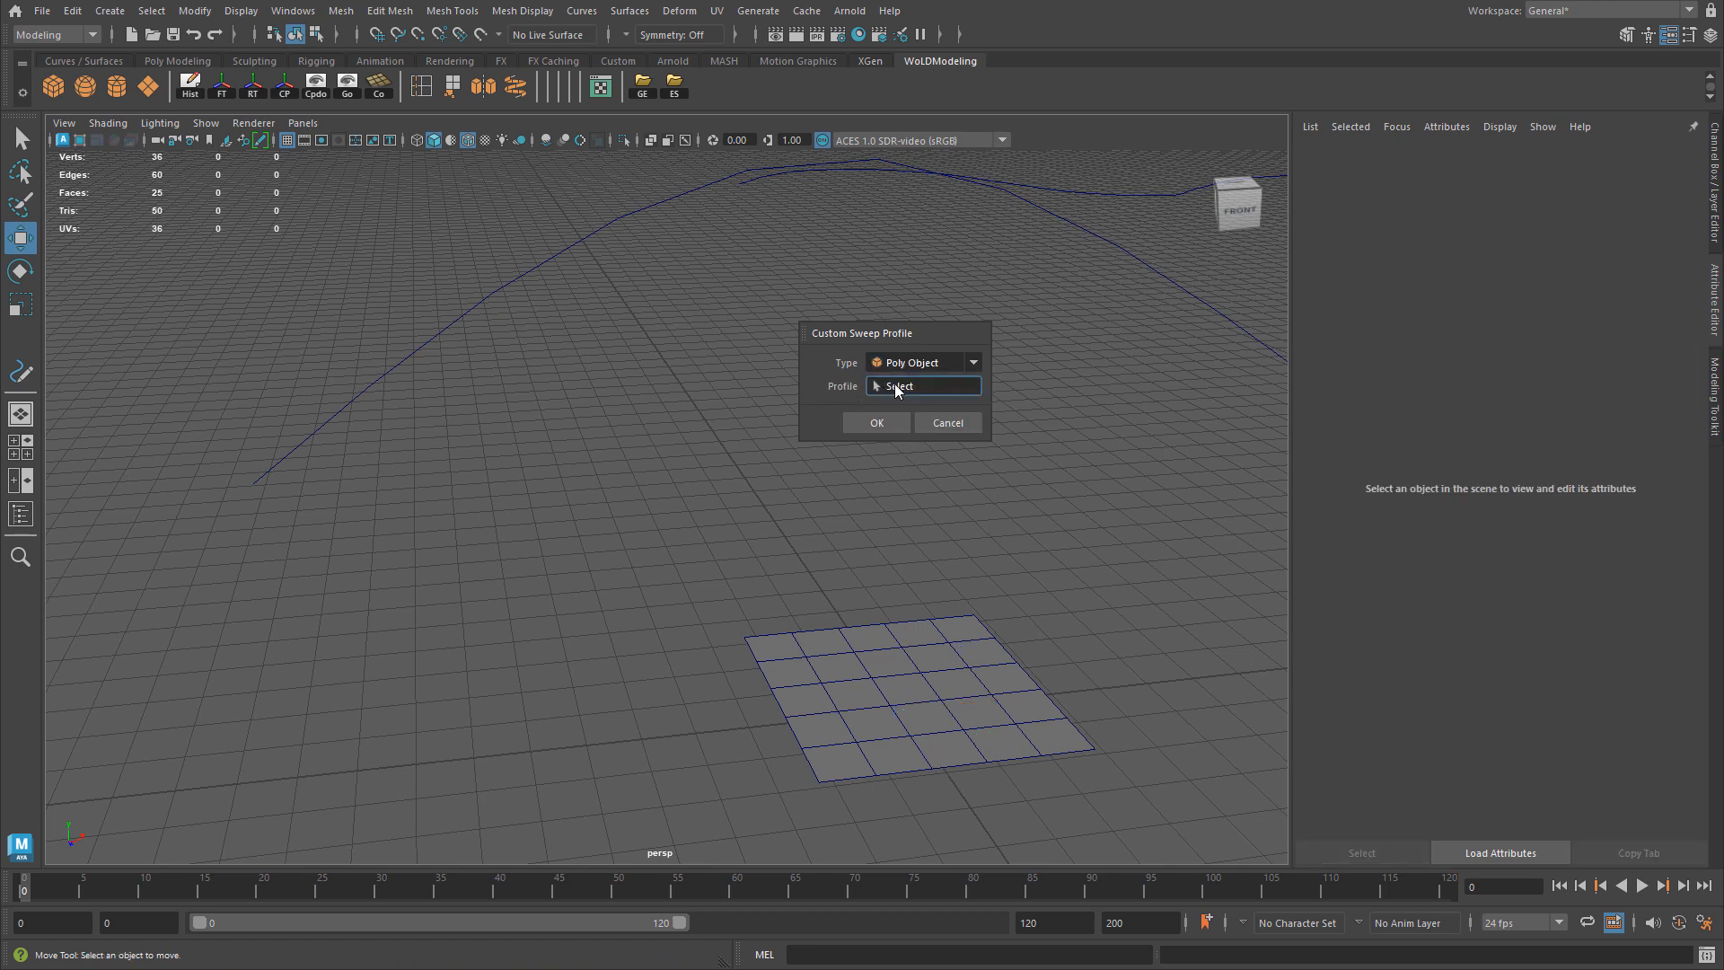
{"action": "left_click", "coordinate": [889, 717]}
{"action": "left_click_drag", "start_coordinate": [887, 714], "coordinate": [918, 675], "text": "alt"}
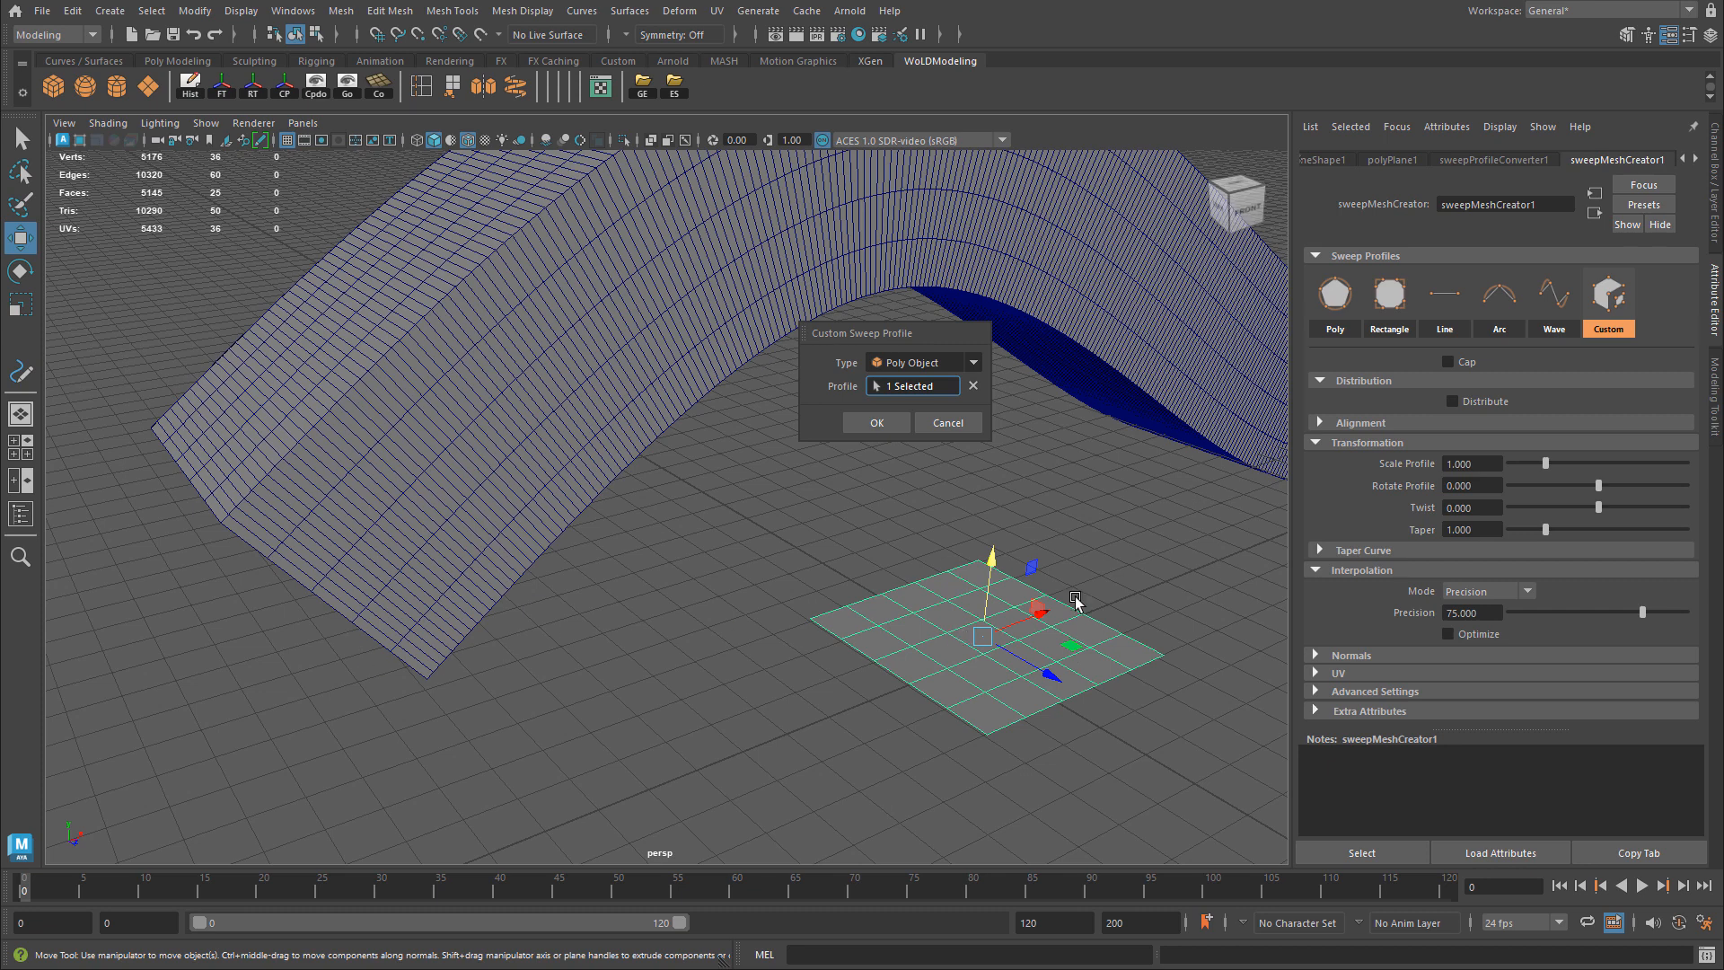
{"action": "left_click", "coordinate": [876, 426]}
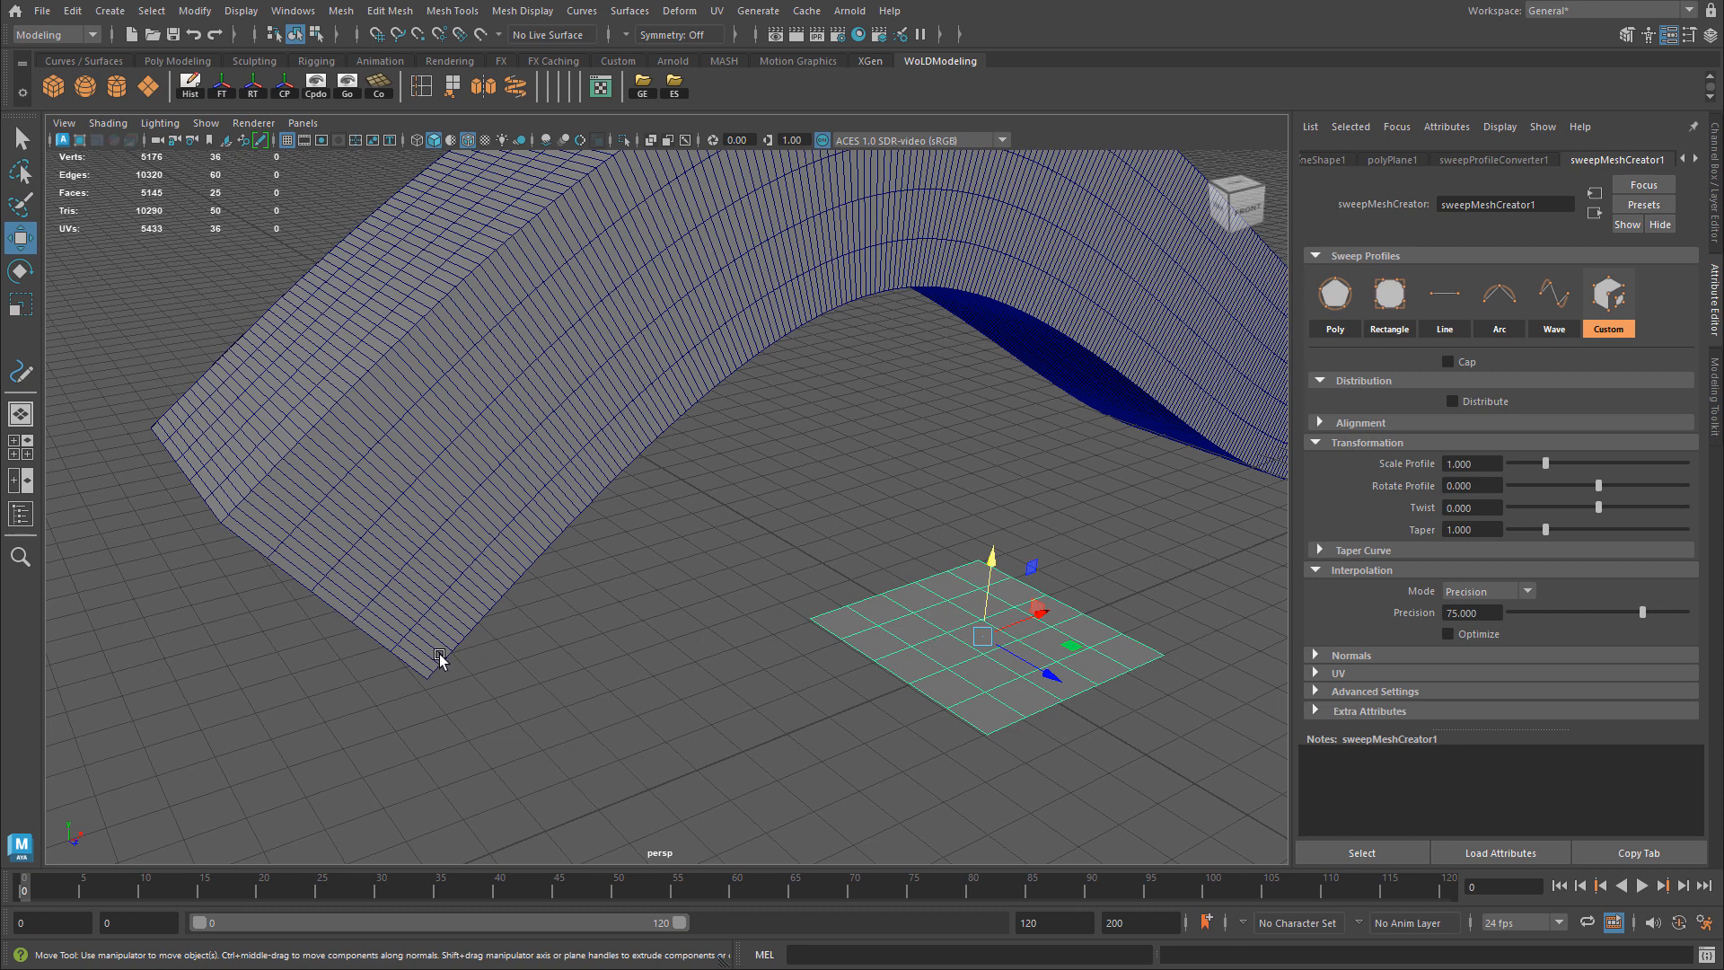
- Scale the profile plane to test its effect on the sweep mesh, and undo the scaling
{"action": "key", "text": "r"}
{"action": "left_click_drag", "start_coordinate": [981, 636], "coordinate": [908, 619]}
{"action": "key", "text": "ctrl+z"}
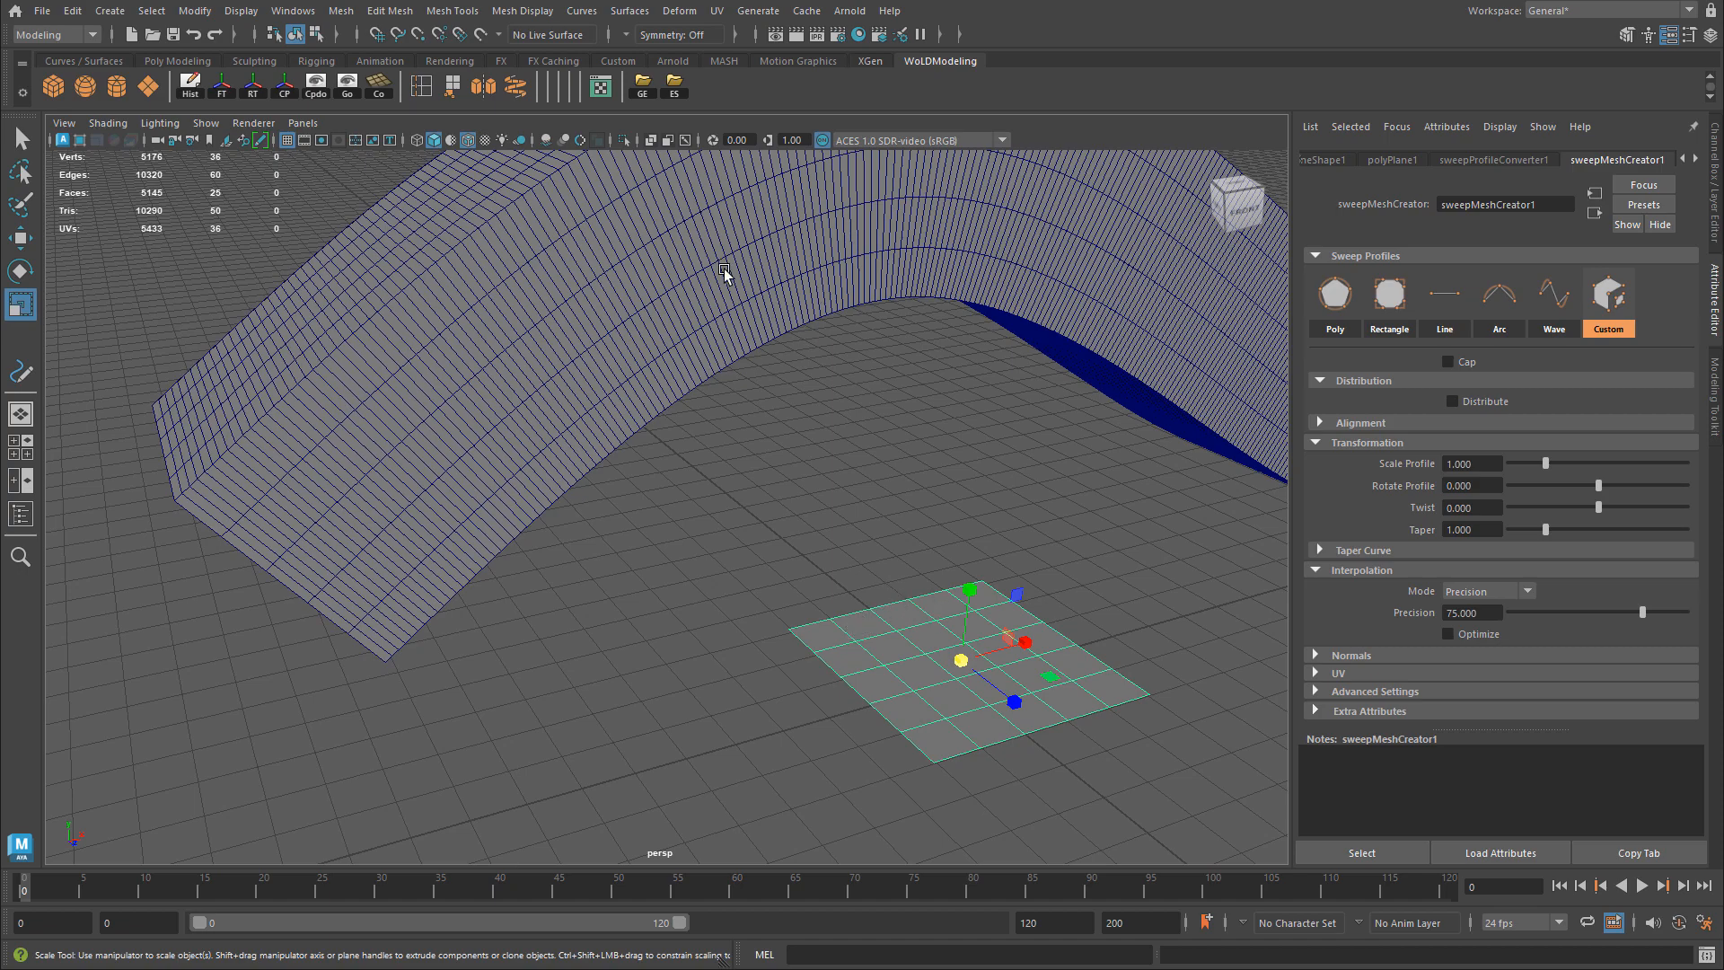
- Delete the four corner faces of the profile plane
{"action": "mouse_move", "coordinate": [912, 605]}
{"action": "left_mouse_down", "text": "alt"}
{"action": "mouse_move", "coordinate": [924, 597]}
{"action": "mouse_move", "coordinate": [910, 618]}
{"action": "left_mouse_up", "text": "alt"}
{"action": "right_click", "coordinate": [909, 617]}
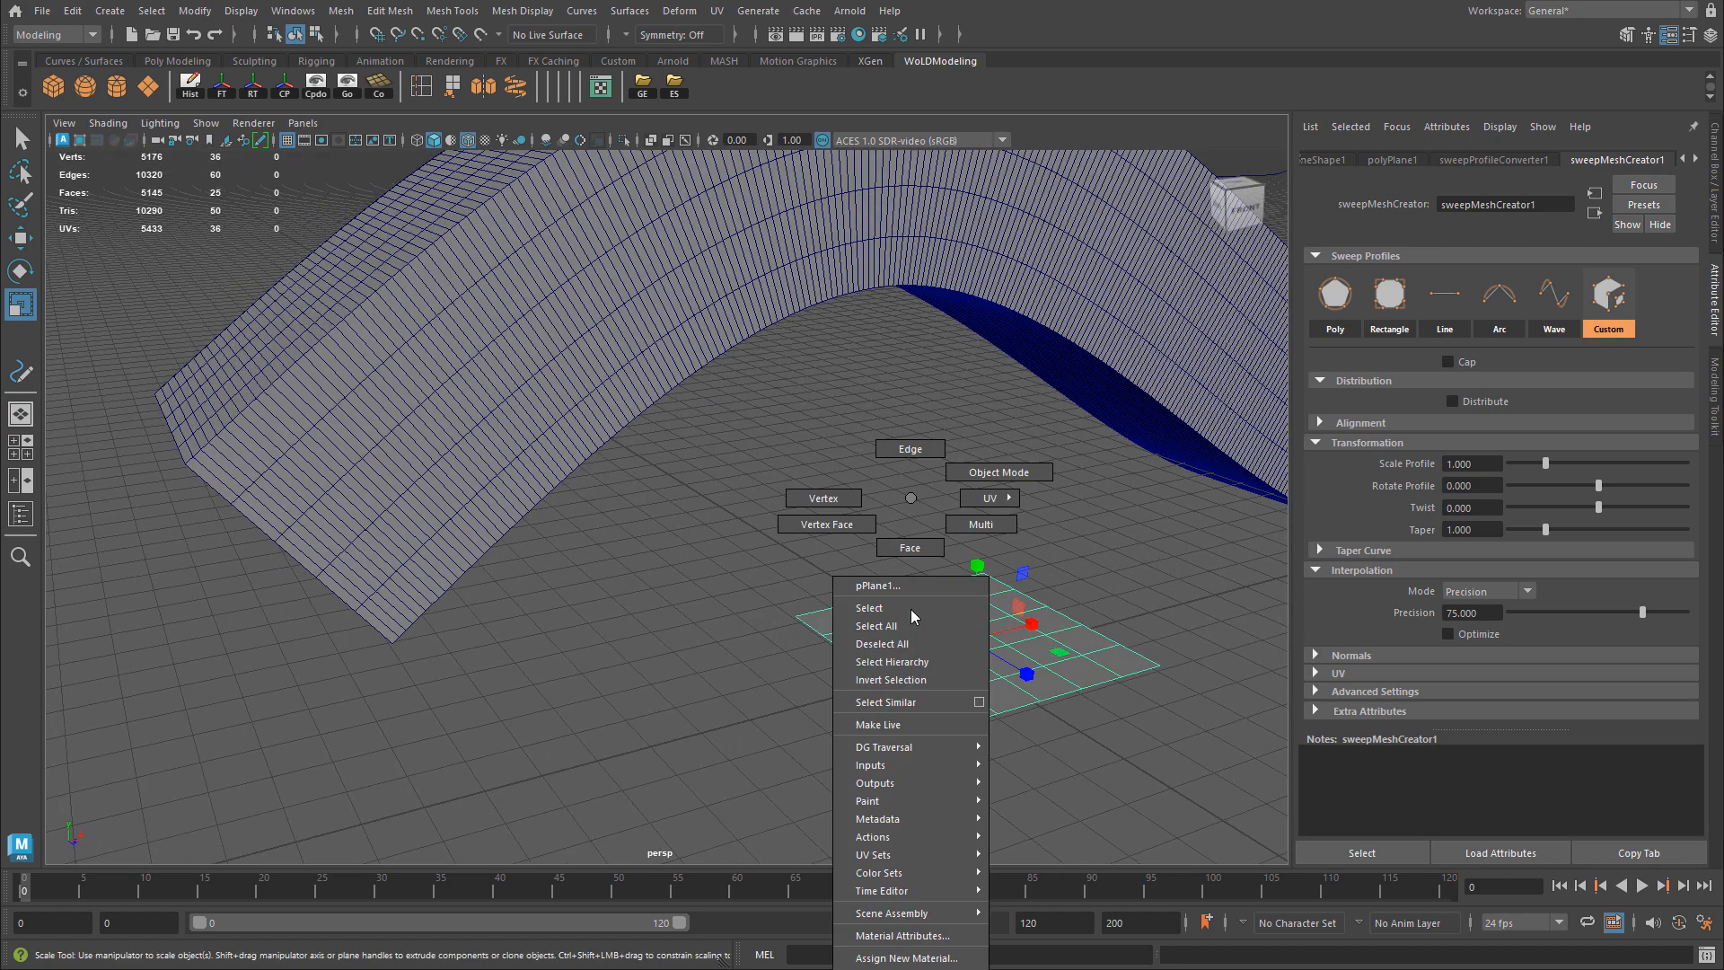
{"action": "left_click", "coordinate": [909, 548]}
{"action": "left_click", "coordinate": [829, 620]}
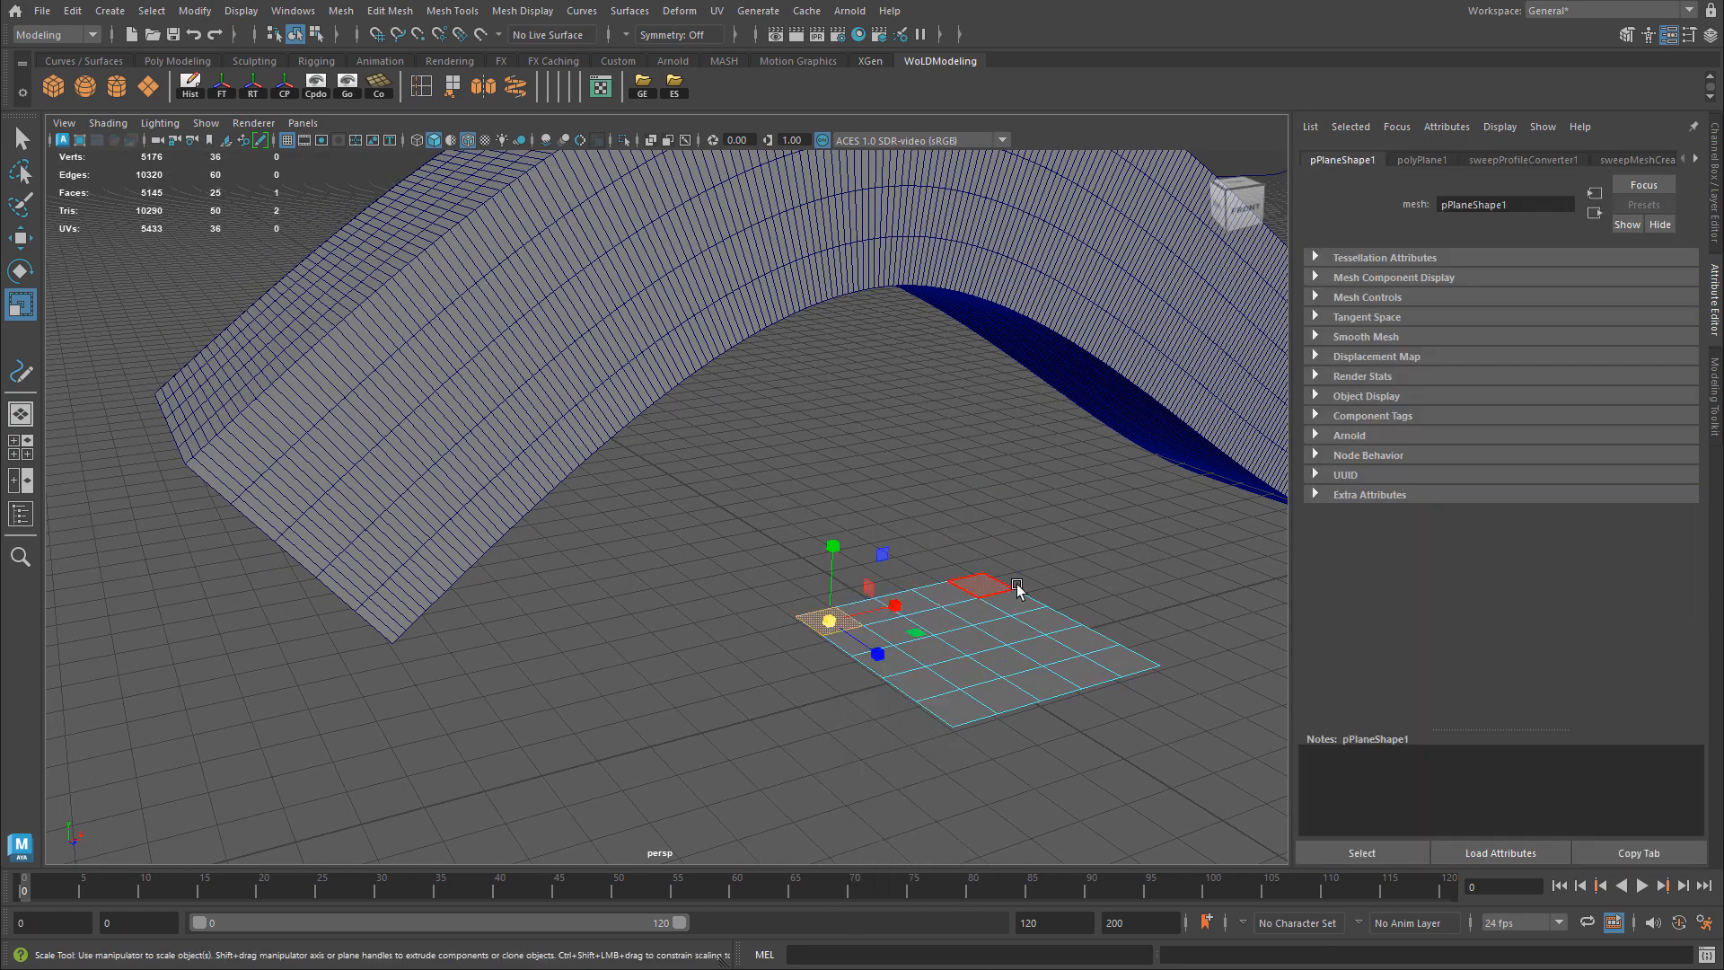
{"action": "key", "text": "Delete"}
{"action": "left_click", "coordinate": [982, 585]}
{"action": "key", "text": "Delete"}
{"action": "left_click", "coordinate": [953, 711]}
{"action": "key", "text": "Delete"}
{"action": "left_click", "coordinate": [1121, 674]}
{"action": "key", "text": "Delete"}
{"action": "left_click_drag", "start_coordinate": [756, 657], "coordinate": [867, 610], "text": "alt"}
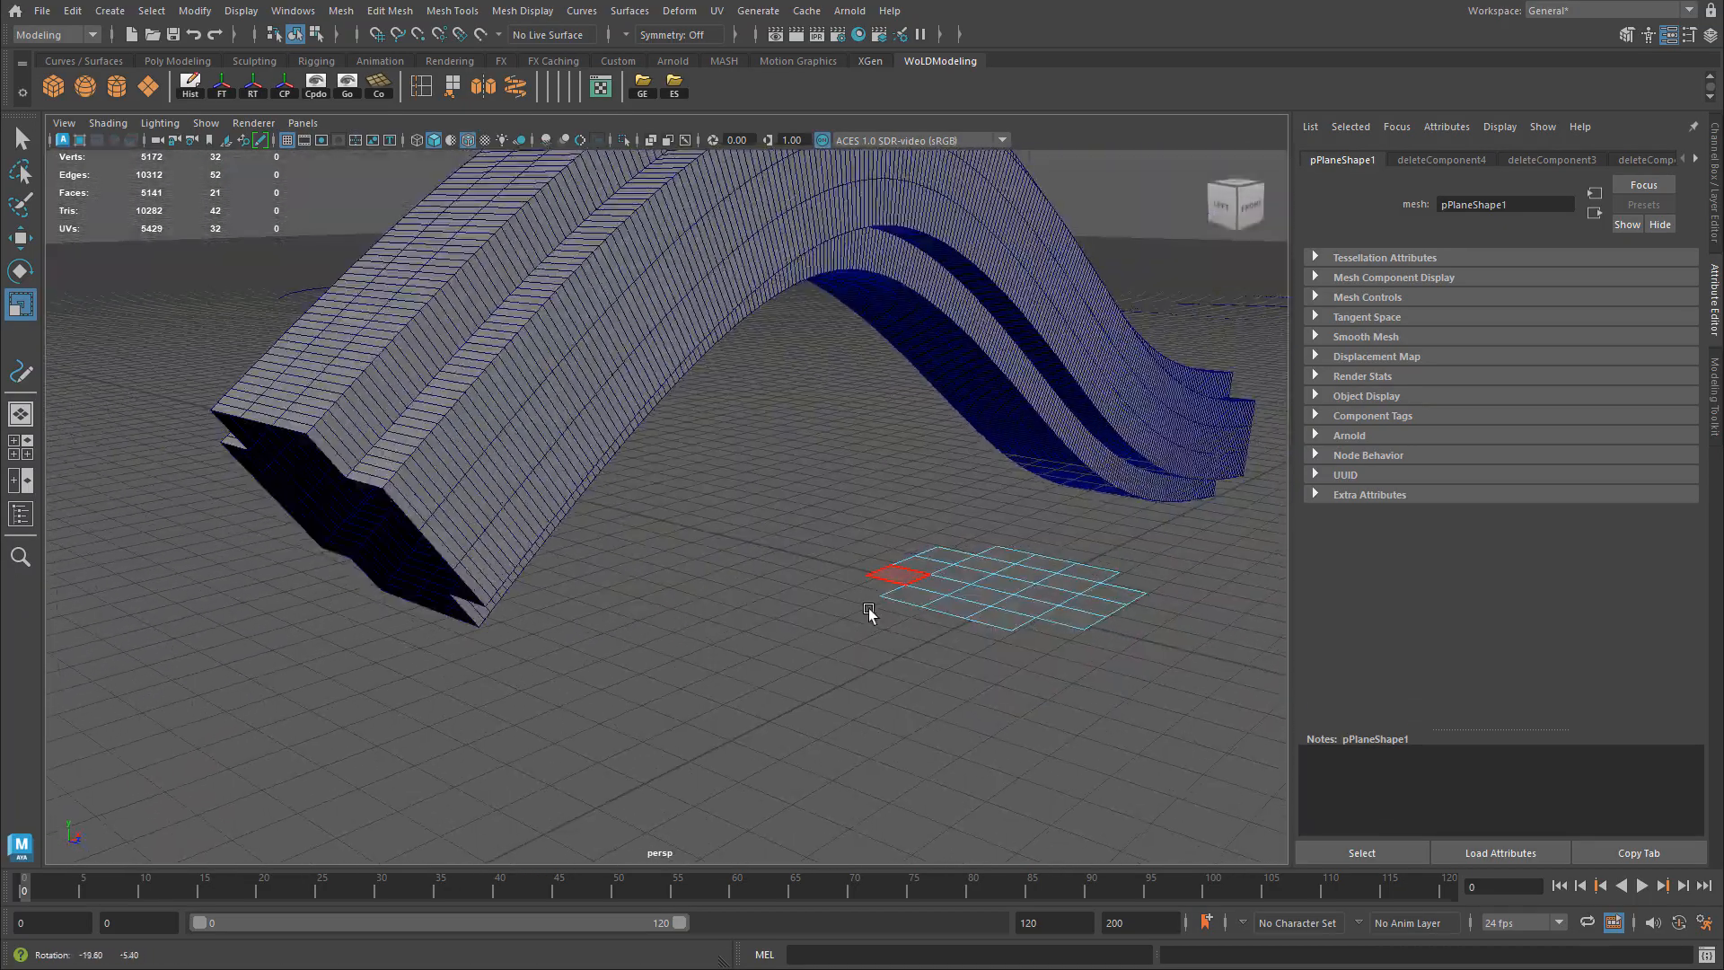
- Select two boundary vertices on one edge of the profile plane and adjust them outward to round that side
{"action": "left_click_drag", "start_coordinate": [1045, 617], "coordinate": [935, 634], "text": "alt"}
{"action": "right_click_drag", "start_coordinate": [932, 634], "coordinate": [845, 504]}
{"action": "left_click", "coordinate": [856, 651]}
{"action": "left_click", "coordinate": [974, 616], "text": "shift"}
{"action": "left_click_drag", "start_coordinate": [988, 616], "coordinate": [961, 526]}
{"action": "left_click_drag", "start_coordinate": [958, 527], "coordinate": [621, 510], "text": "alt"}
{"action": "key", "text": "w"}
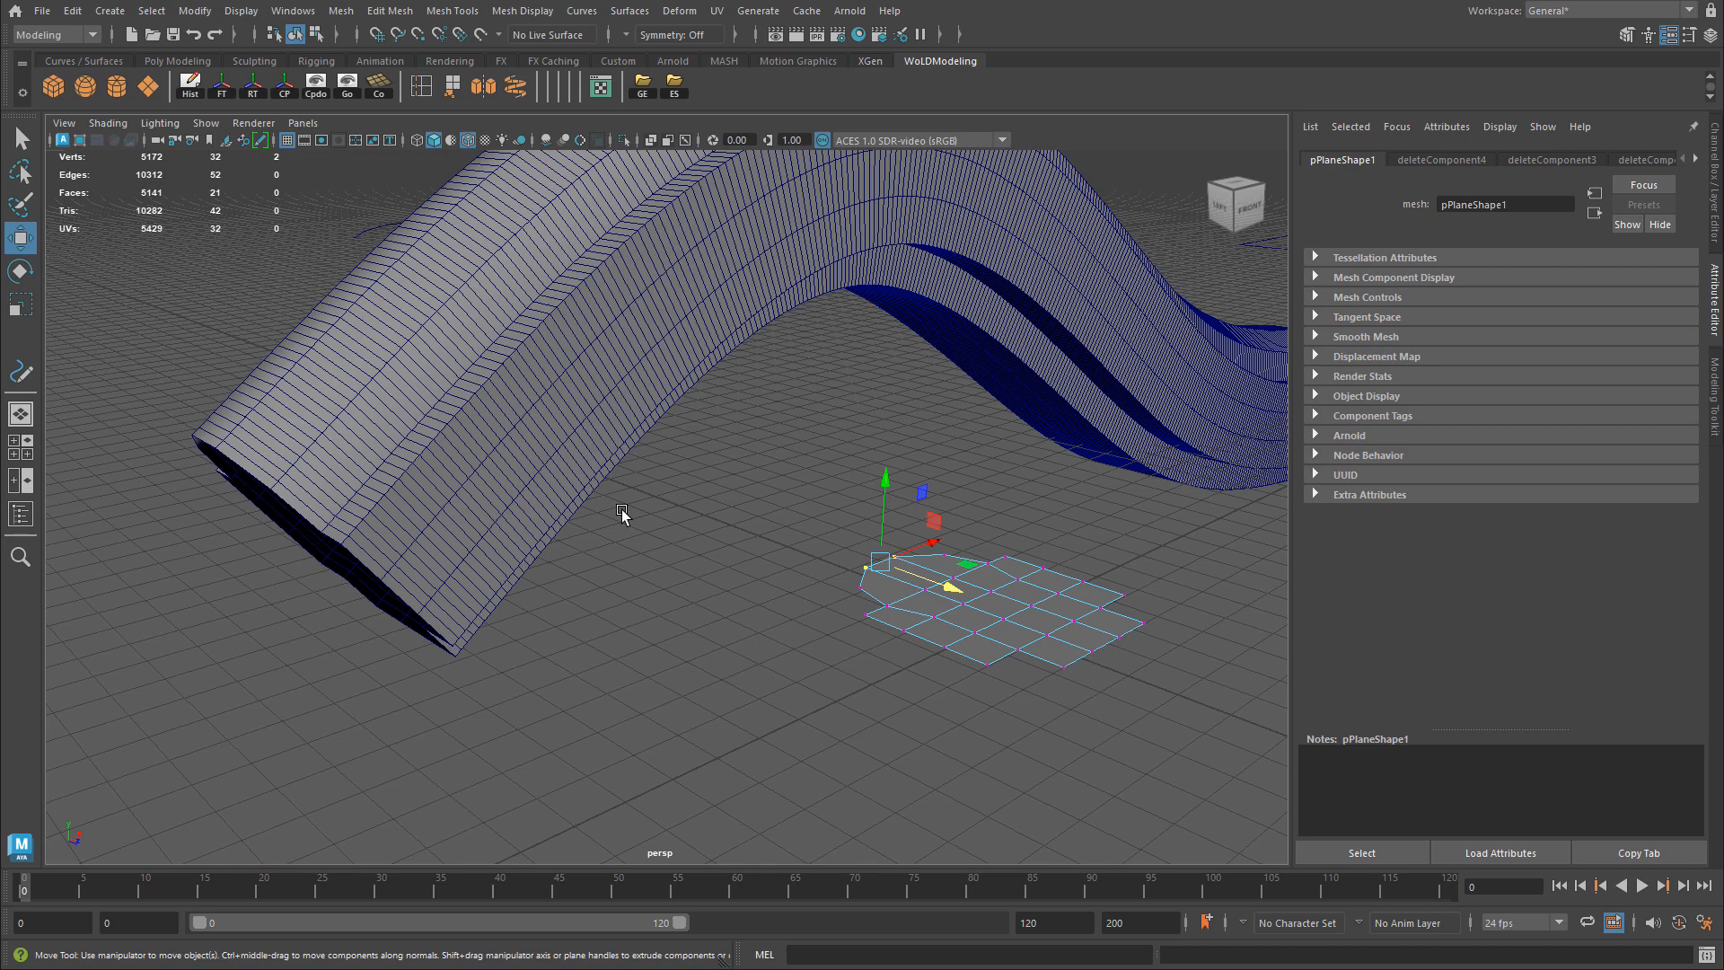
{"action": "left_click_drag", "start_coordinate": [847, 477], "coordinate": [920, 478], "text": "alt"}
- Extrude one boundary edge of the profile plane outward by one face and inspect the open end of the sweep
{"action": "left_click_drag", "start_coordinate": [992, 704], "coordinate": [787, 637], "text": "alt"}
{"action": "middle_click_drag", "start_coordinate": [911, 680], "coordinate": [889, 589], "text": "alt"}
{"action": "right_click_drag", "start_coordinate": [884, 744], "coordinate": [877, 452]}
{"action": "left_click", "coordinate": [888, 760]}
{"action": "left_click_drag", "start_coordinate": [875, 768], "coordinate": [1138, 602], "text": "alt"}
{"action": "left_click_drag", "start_coordinate": [799, 558], "coordinate": [528, 459], "text": "alt"}
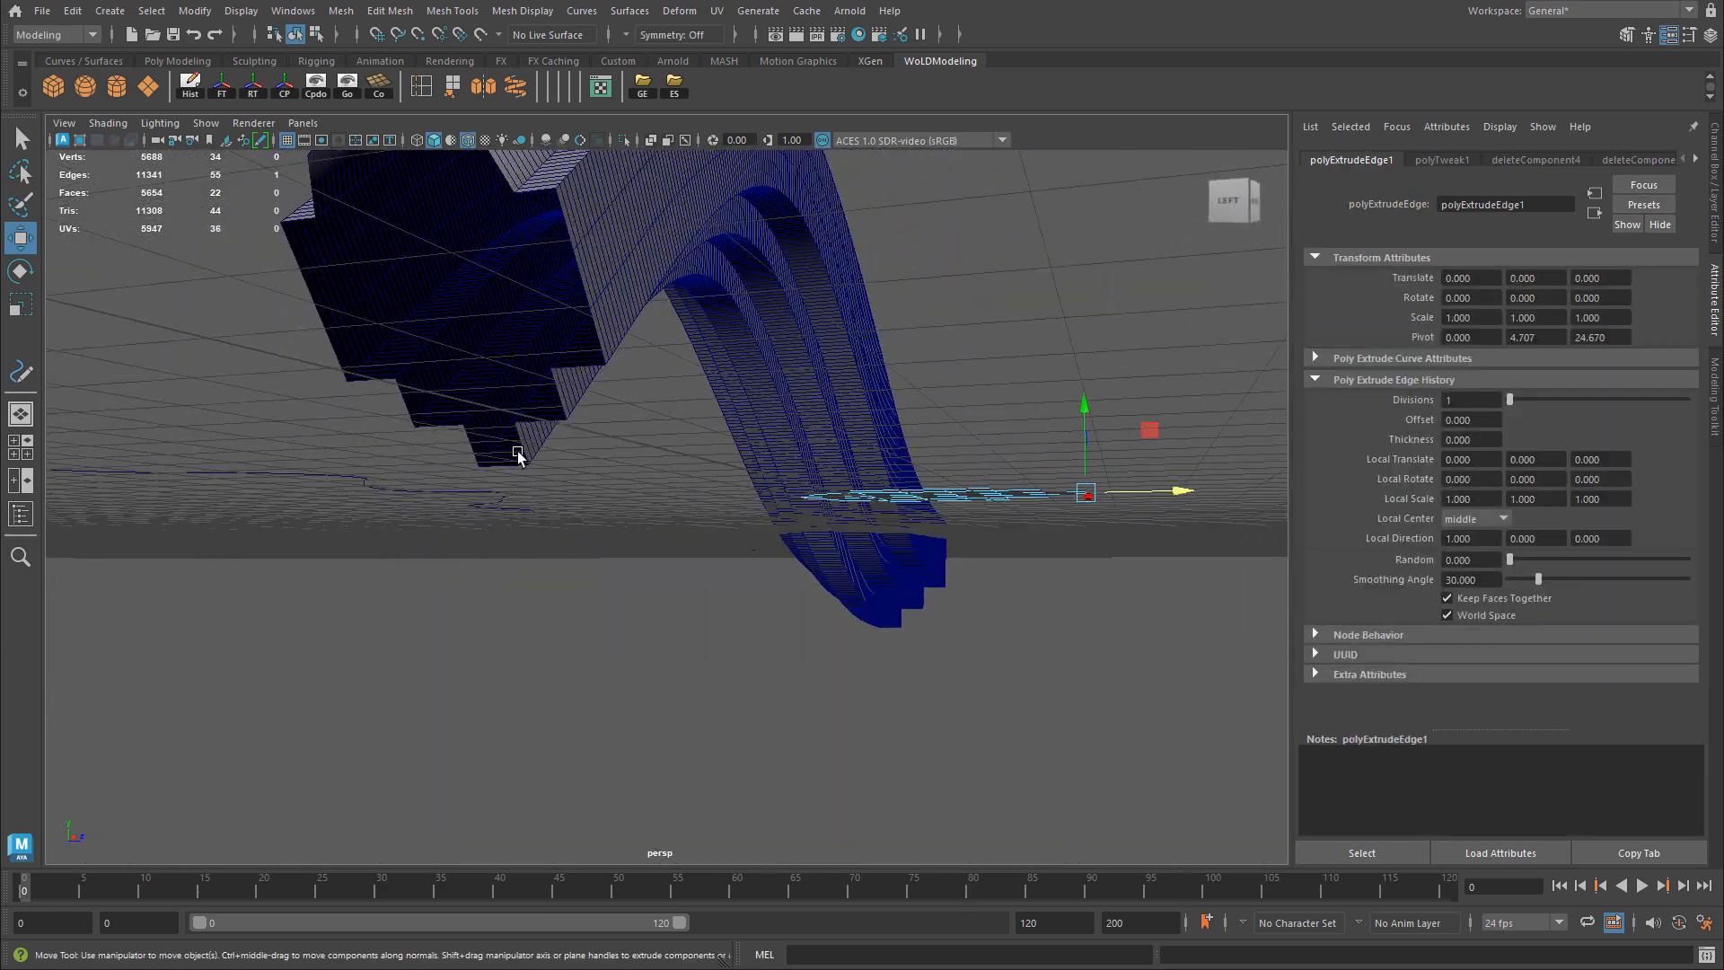
{"action": "left_click_drag", "start_coordinate": [652, 467], "coordinate": [678, 500], "text": "alt"}
{"action": "left_click_drag", "start_coordinate": [962, 504], "coordinate": [861, 572], "text": "alt"}
- Scale two vertices on each of two opposite sides of the profile plane outward to about 1.22 in X and return to object mode
{"action": "right_click_drag", "start_coordinate": [827, 621], "coordinate": [735, 499]}
{"action": "left_click_drag", "start_coordinate": [787, 594], "coordinate": [829, 650]}
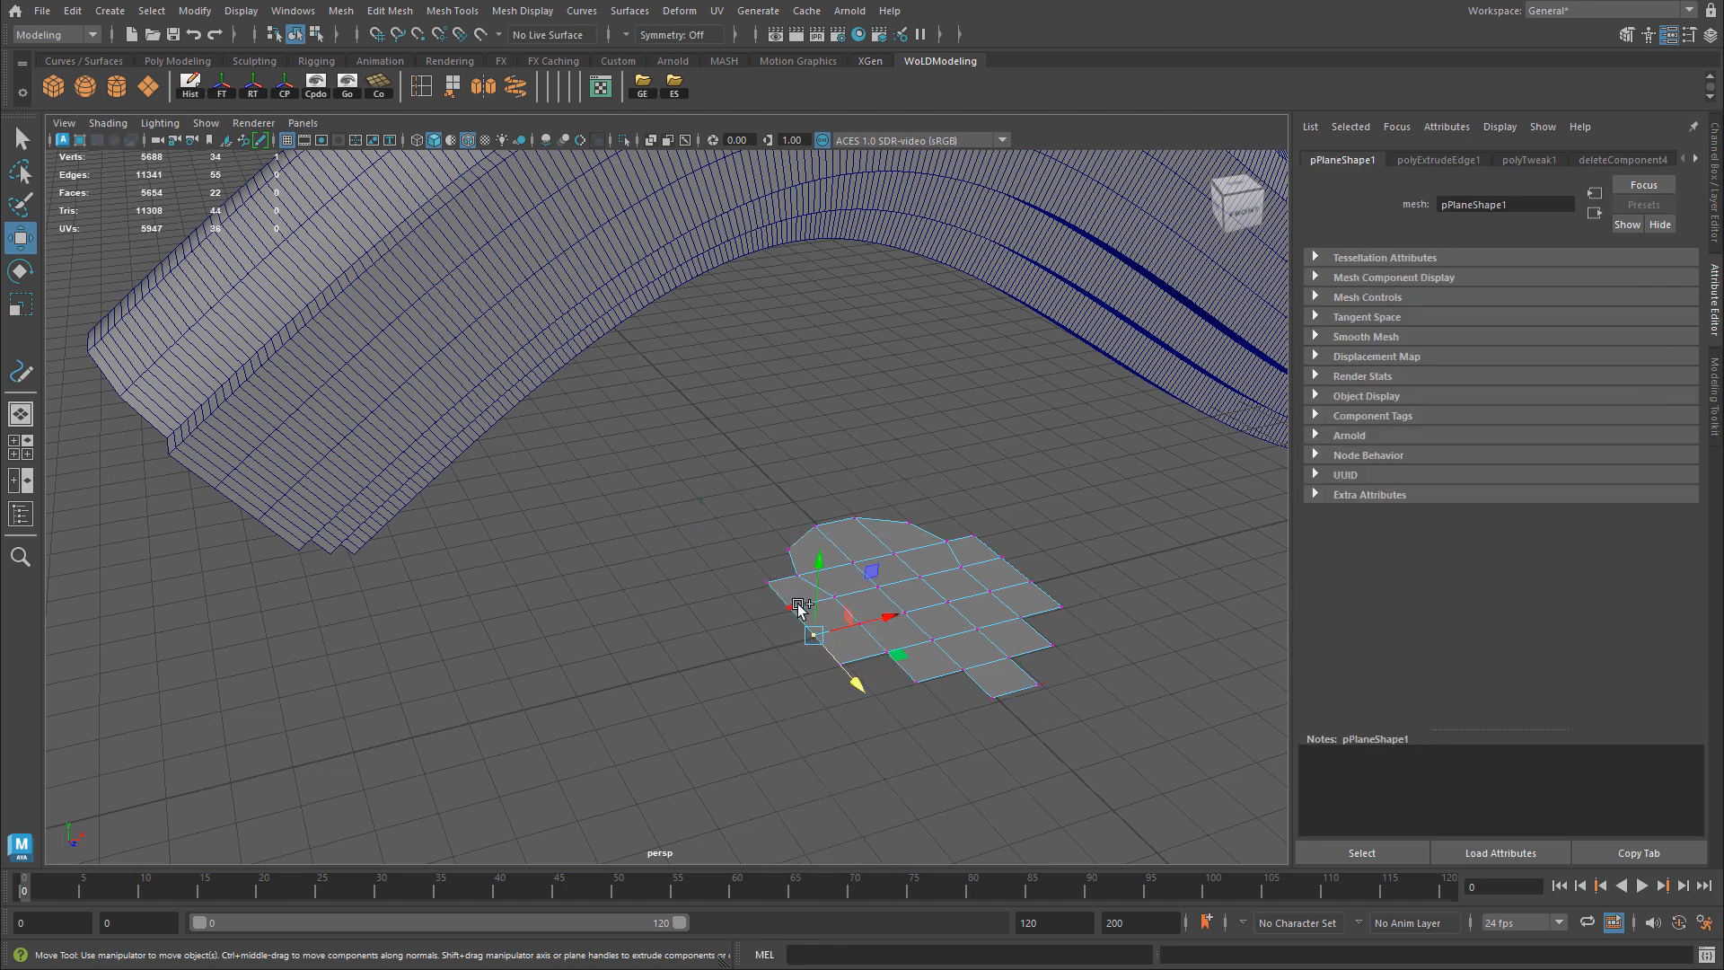
{"action": "mouse_move", "coordinate": [997, 543]}
{"action": "left_mouse_down", "text": "shift"}
{"action": "mouse_move", "coordinate": [1040, 590]}
{"action": "mouse_move", "coordinate": [995, 577]}
{"action": "left_mouse_up", "text": "shift"}
{"action": "key", "text": "r"}
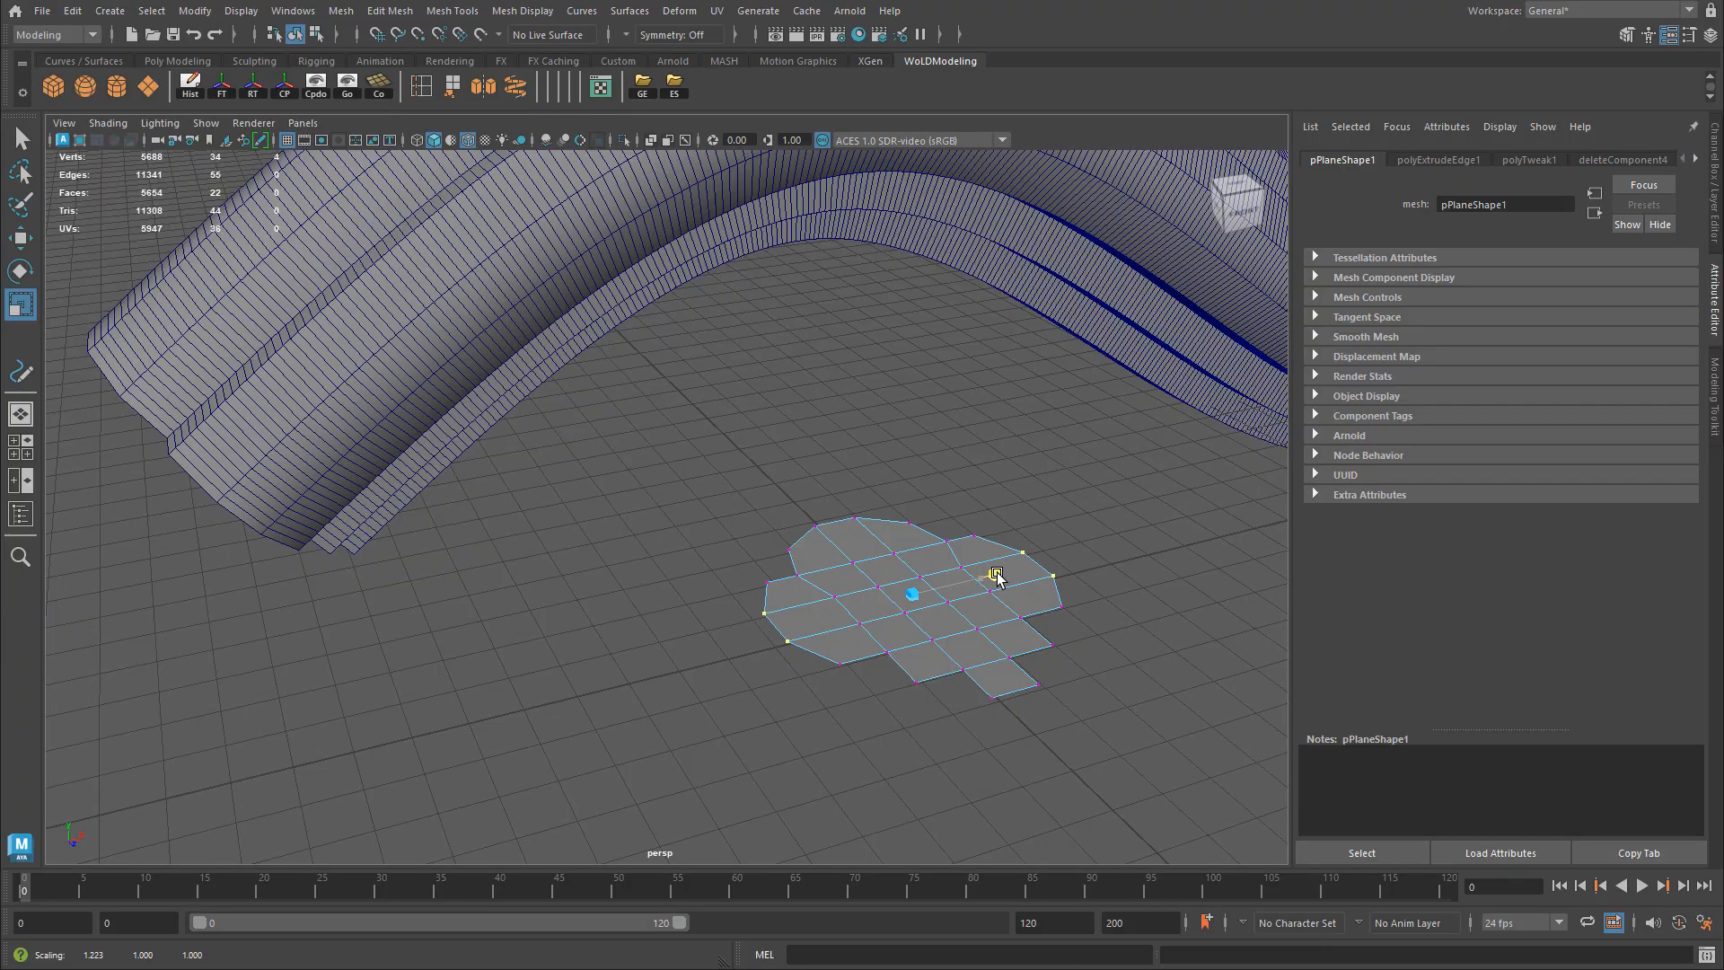
{"action": "right_click_drag", "start_coordinate": [995, 576], "coordinate": [877, 558], "text": "alt"}
{"action": "mouse_move", "coordinate": [877, 558]}
{"action": "left_mouse_down", "text": "alt"}
{"action": "mouse_move", "coordinate": [898, 565]}
{"action": "mouse_move", "coordinate": [1015, 505]}
{"action": "mouse_move", "coordinate": [880, 566]}
{"action": "left_mouse_up", "text": "alt"}
{"action": "right_click_drag", "start_coordinate": [812, 497], "coordinate": [900, 472]}
{"action": "left_click_drag", "start_coordinate": [853, 552], "coordinate": [853, 413], "text": "alt"}
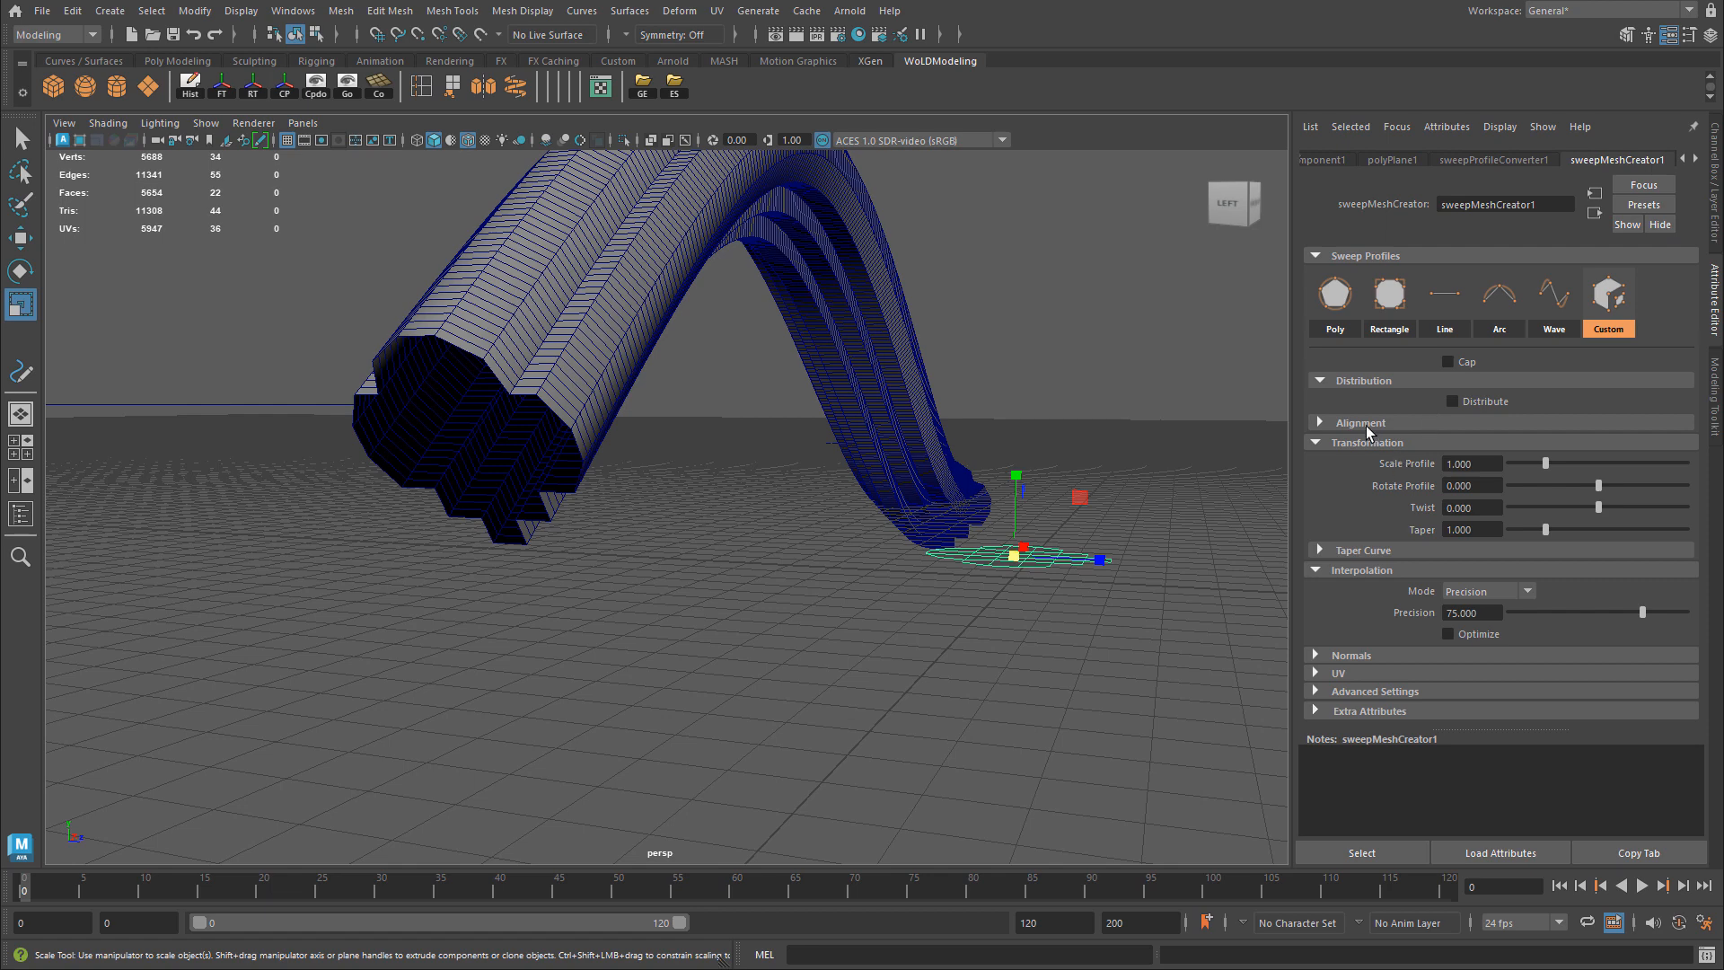
- Toggle the sweep's Distribute option on and back off, and inspect the swept shape against the profile plane
{"action": "left_click", "coordinate": [1465, 401]}
{"action": "left_click", "coordinate": [1465, 400]}
{"action": "left_click_drag", "start_coordinate": [1144, 368], "coordinate": [969, 476], "text": "alt"}
{"action": "left_click_drag", "start_coordinate": [978, 640], "coordinate": [1009, 571], "text": "alt"}
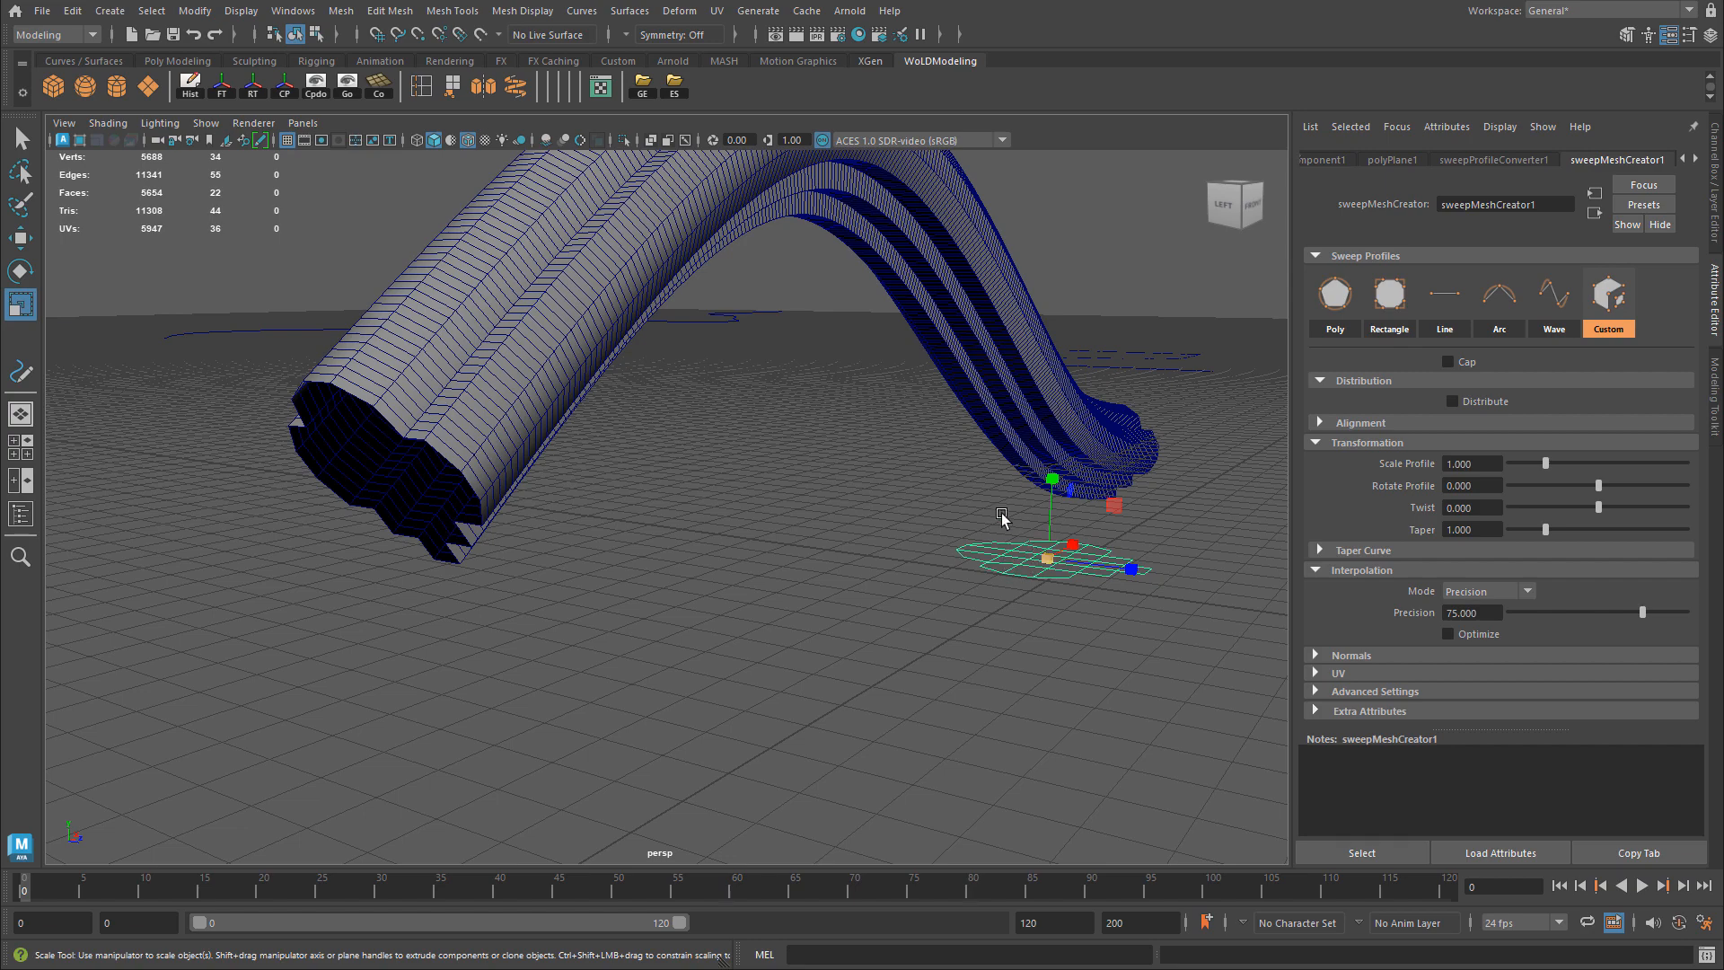
{"action": "left_click_drag", "start_coordinate": [969, 592], "coordinate": [955, 613], "text": "alt"}
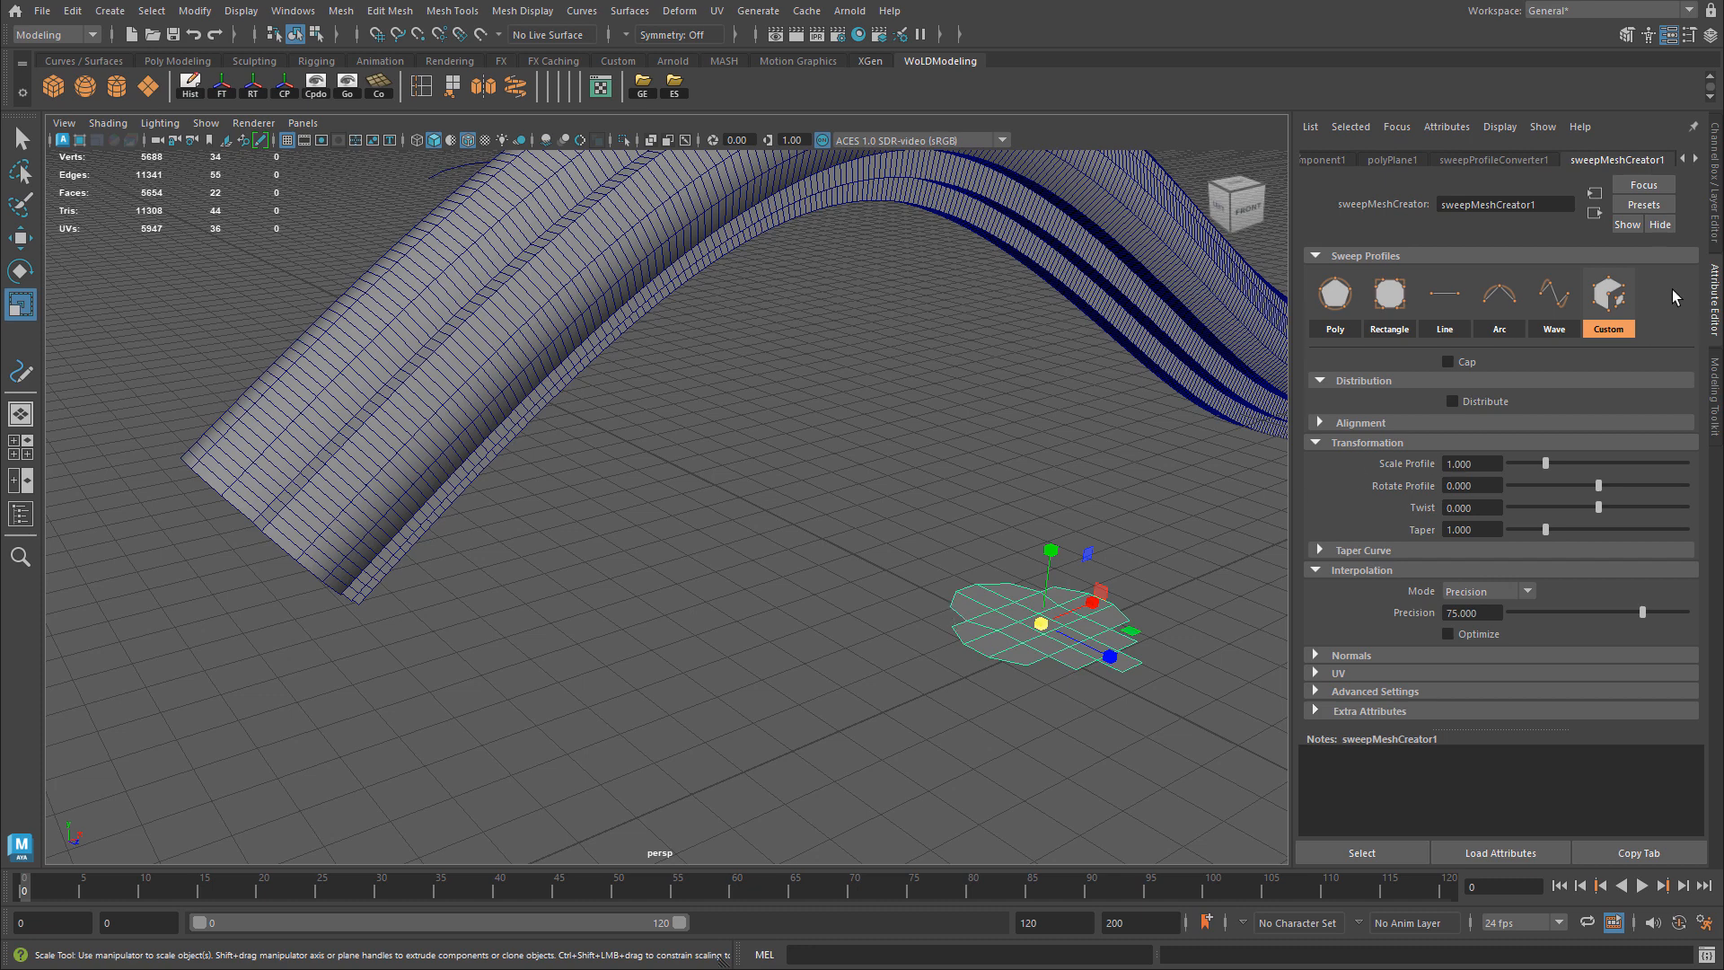
- Switch the sweep profile to Poly and Rectangle in turn, ending on Line
{"action": "left_click", "coordinate": [1335, 296]}
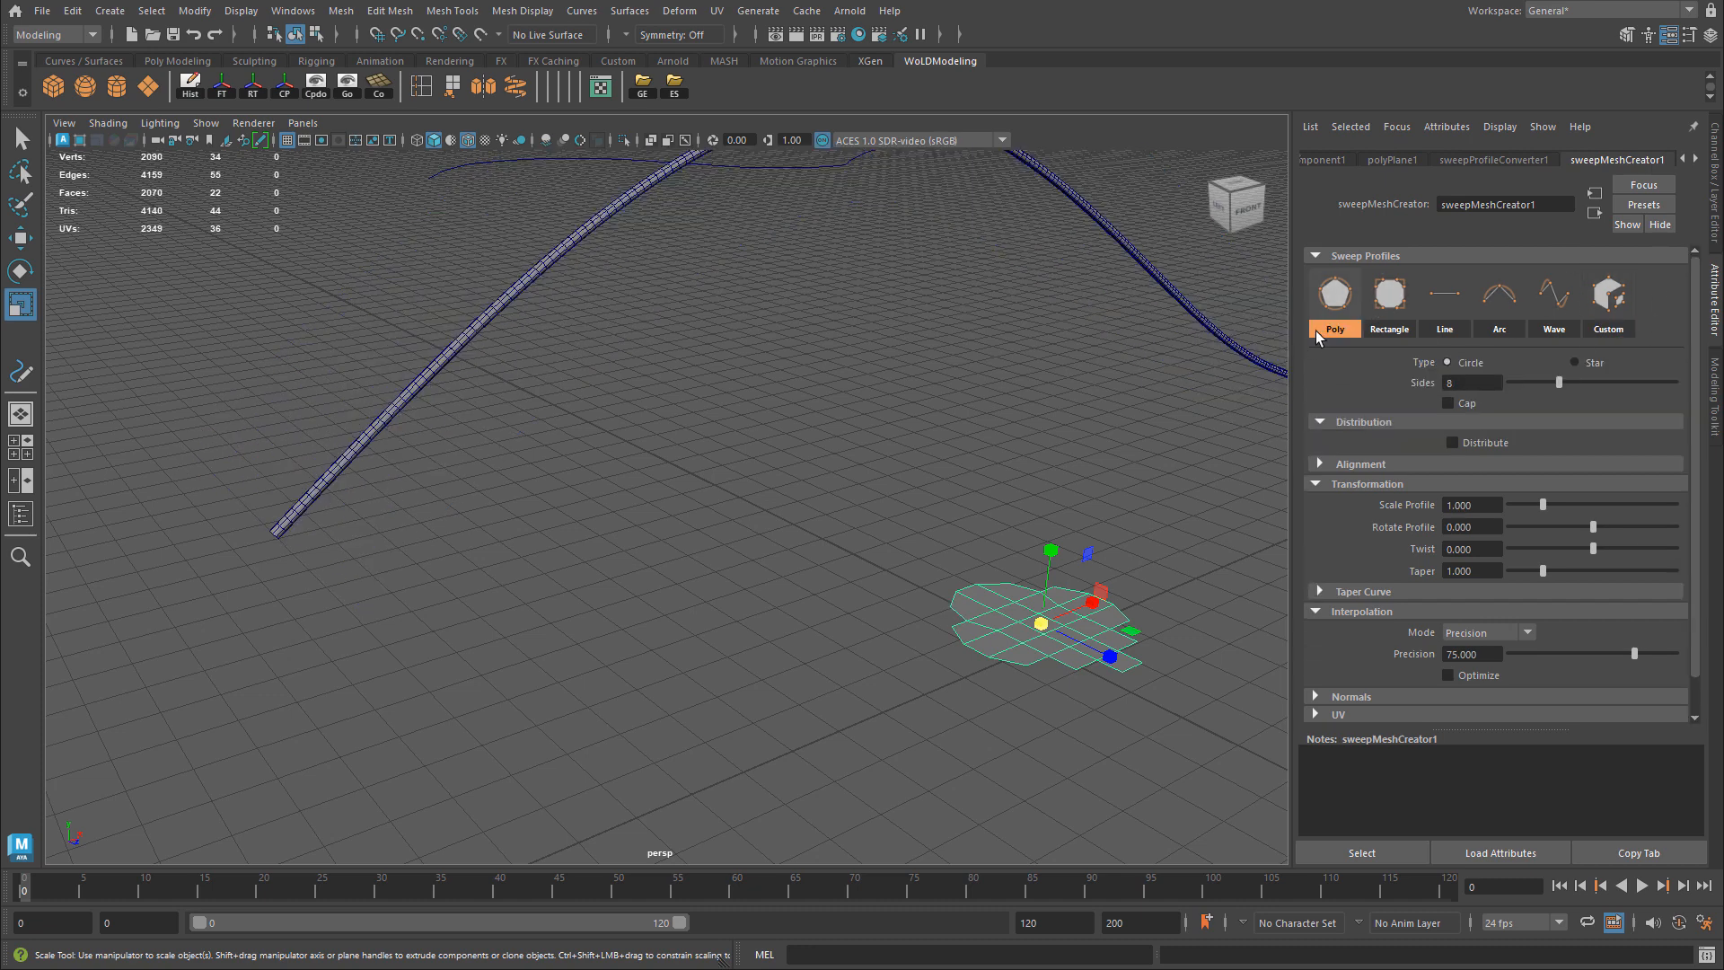
{"action": "left_click", "coordinate": [1391, 305]}
{"action": "left_click", "coordinate": [1442, 305]}
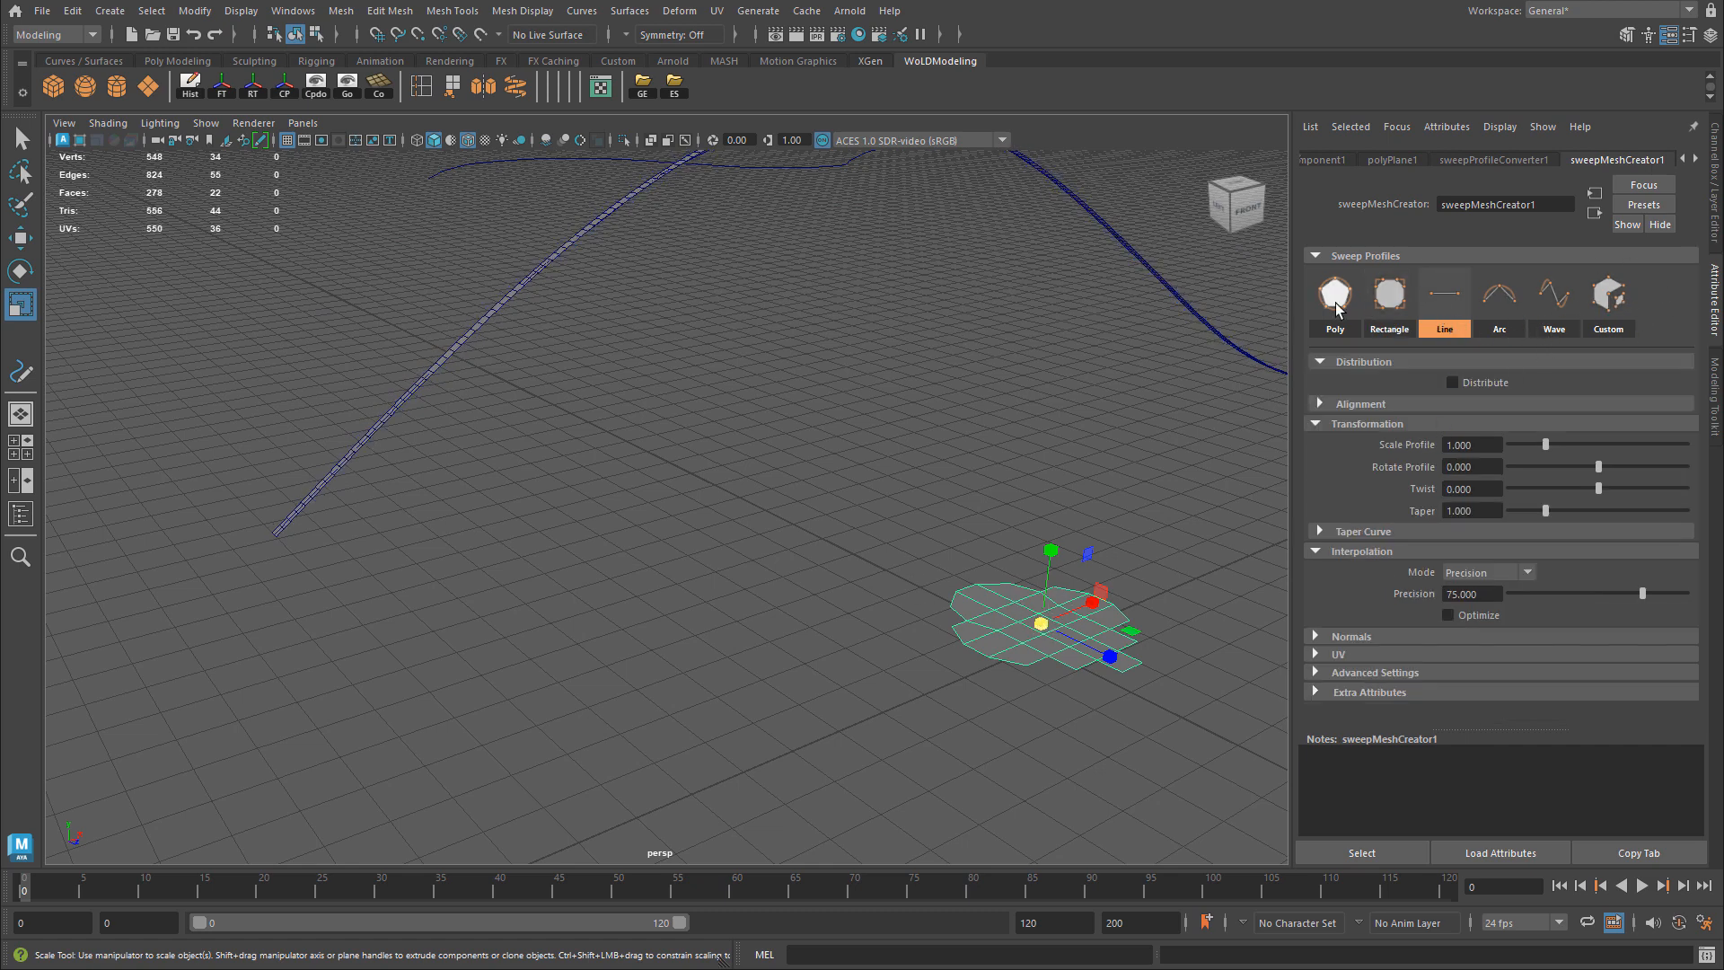
- Create a polygon cube and move it to about -61 in X, beside the profile plane
{"action": "left_click", "coordinate": [55, 87]}
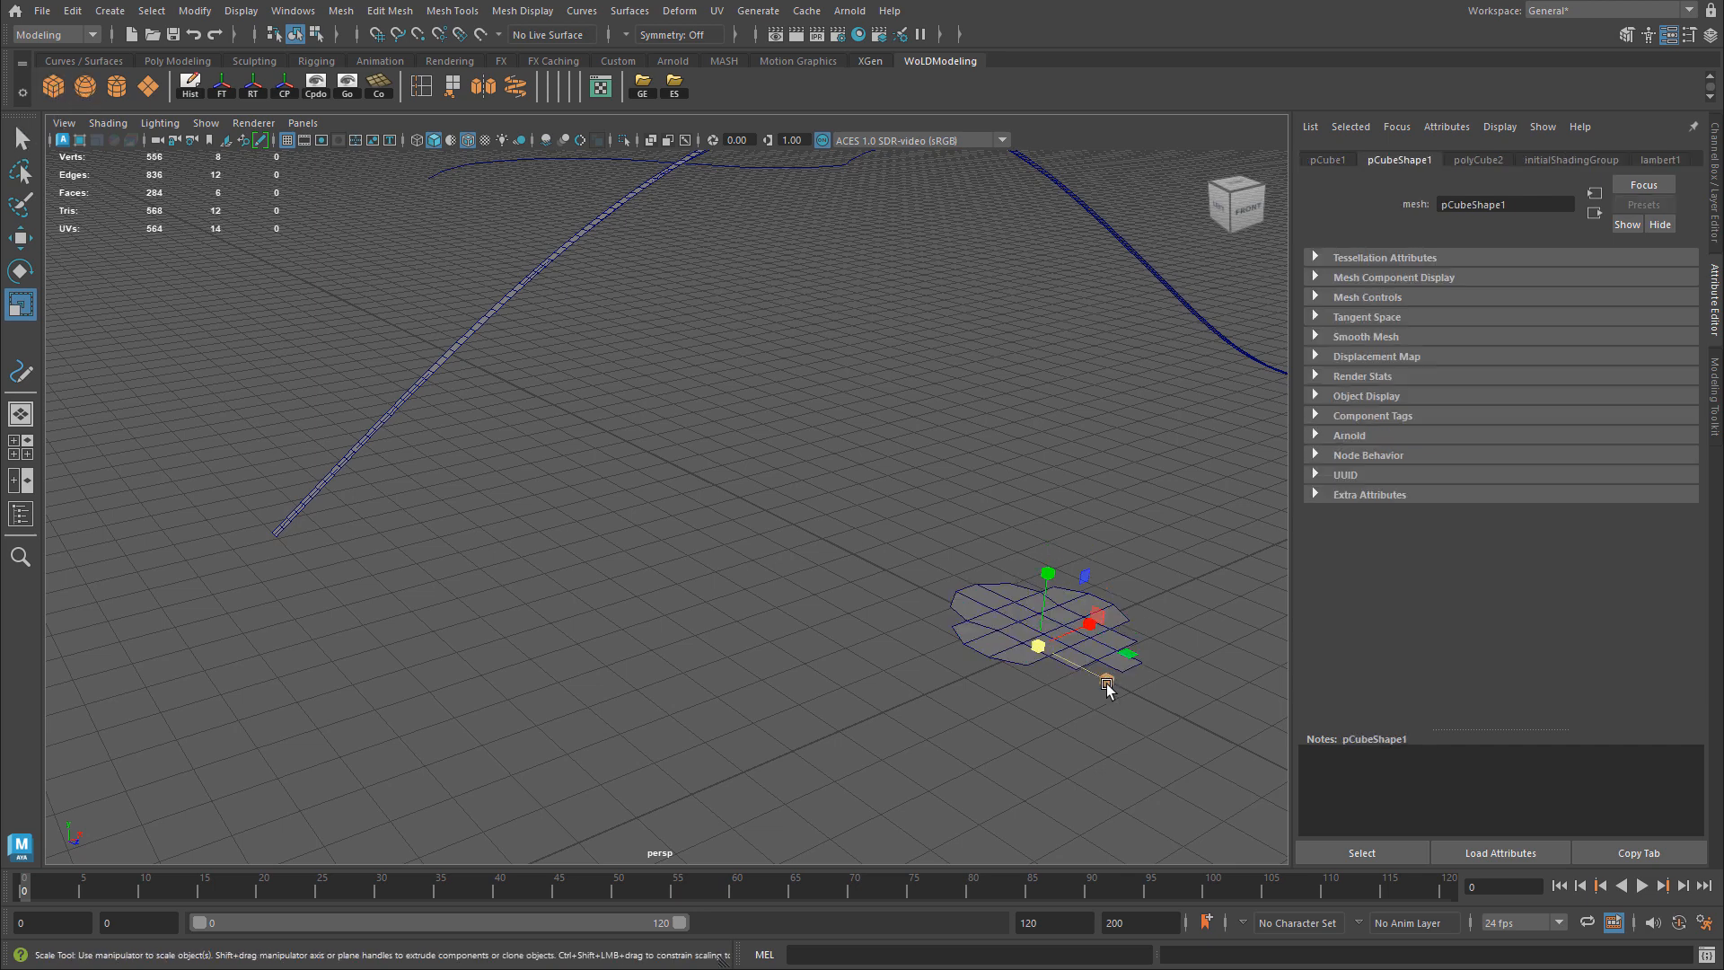
{"action": "key", "text": "w"}
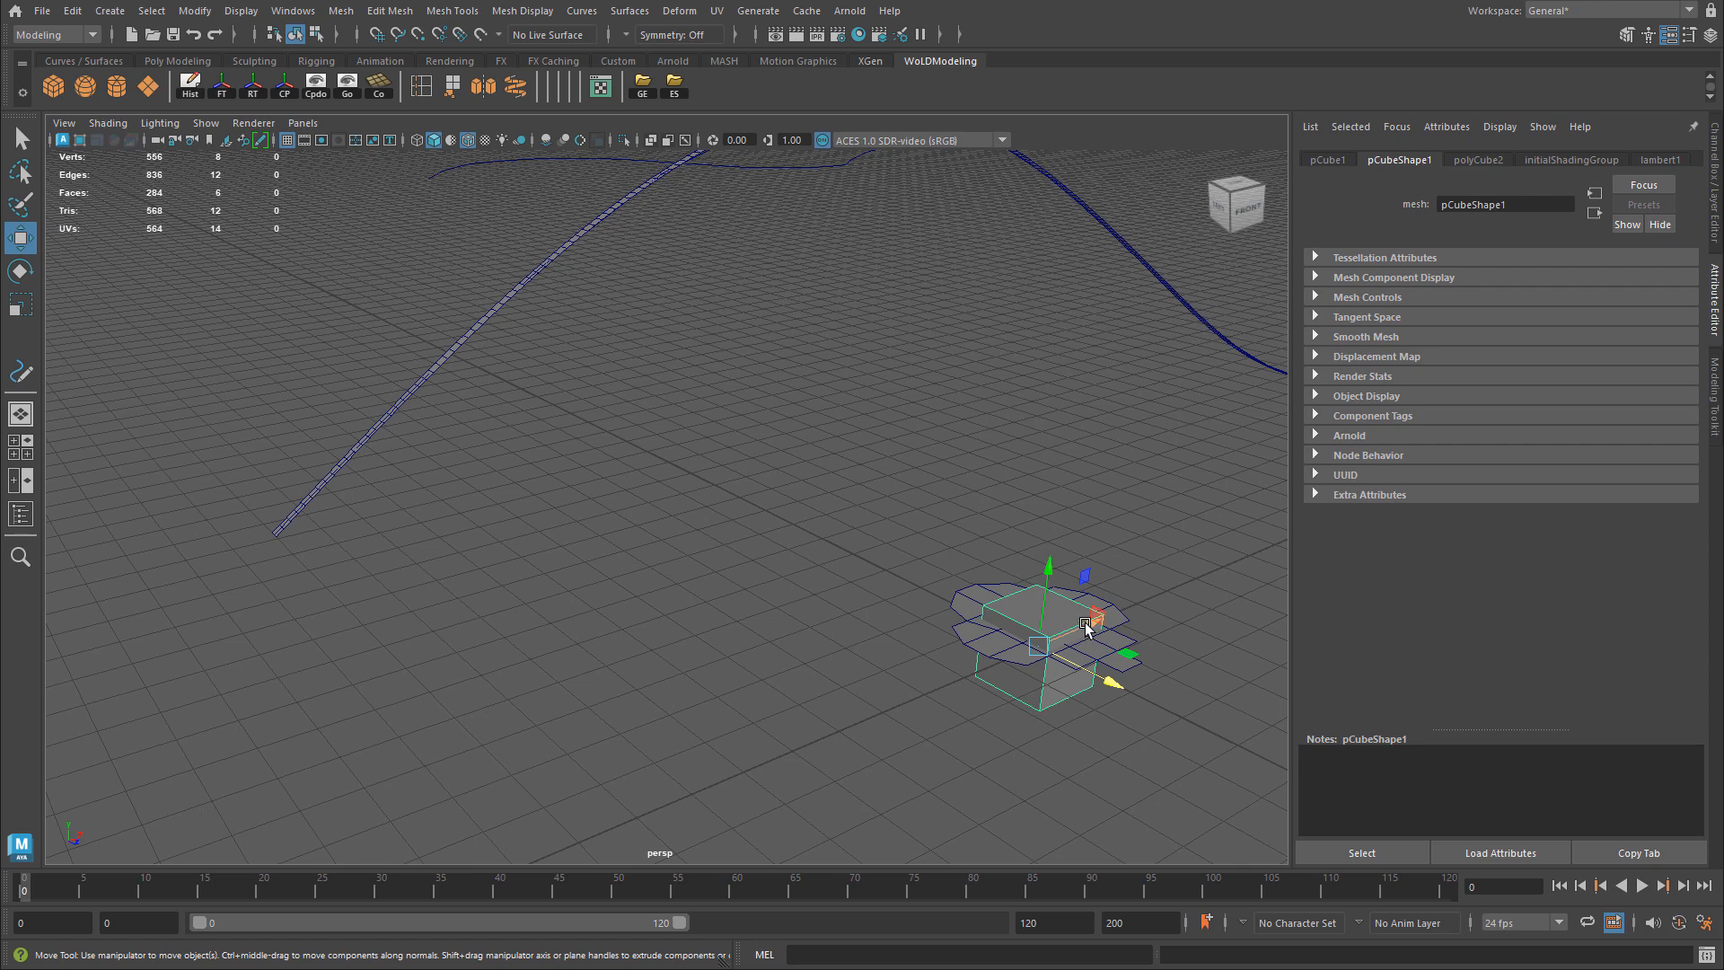
{"action": "left_click_drag", "start_coordinate": [1097, 639], "coordinate": [840, 714]}
- Set the arched sweep mesh to a Custom profile of type Poly Object and pick the cube as its source
{"action": "left_click", "coordinate": [497, 355]}
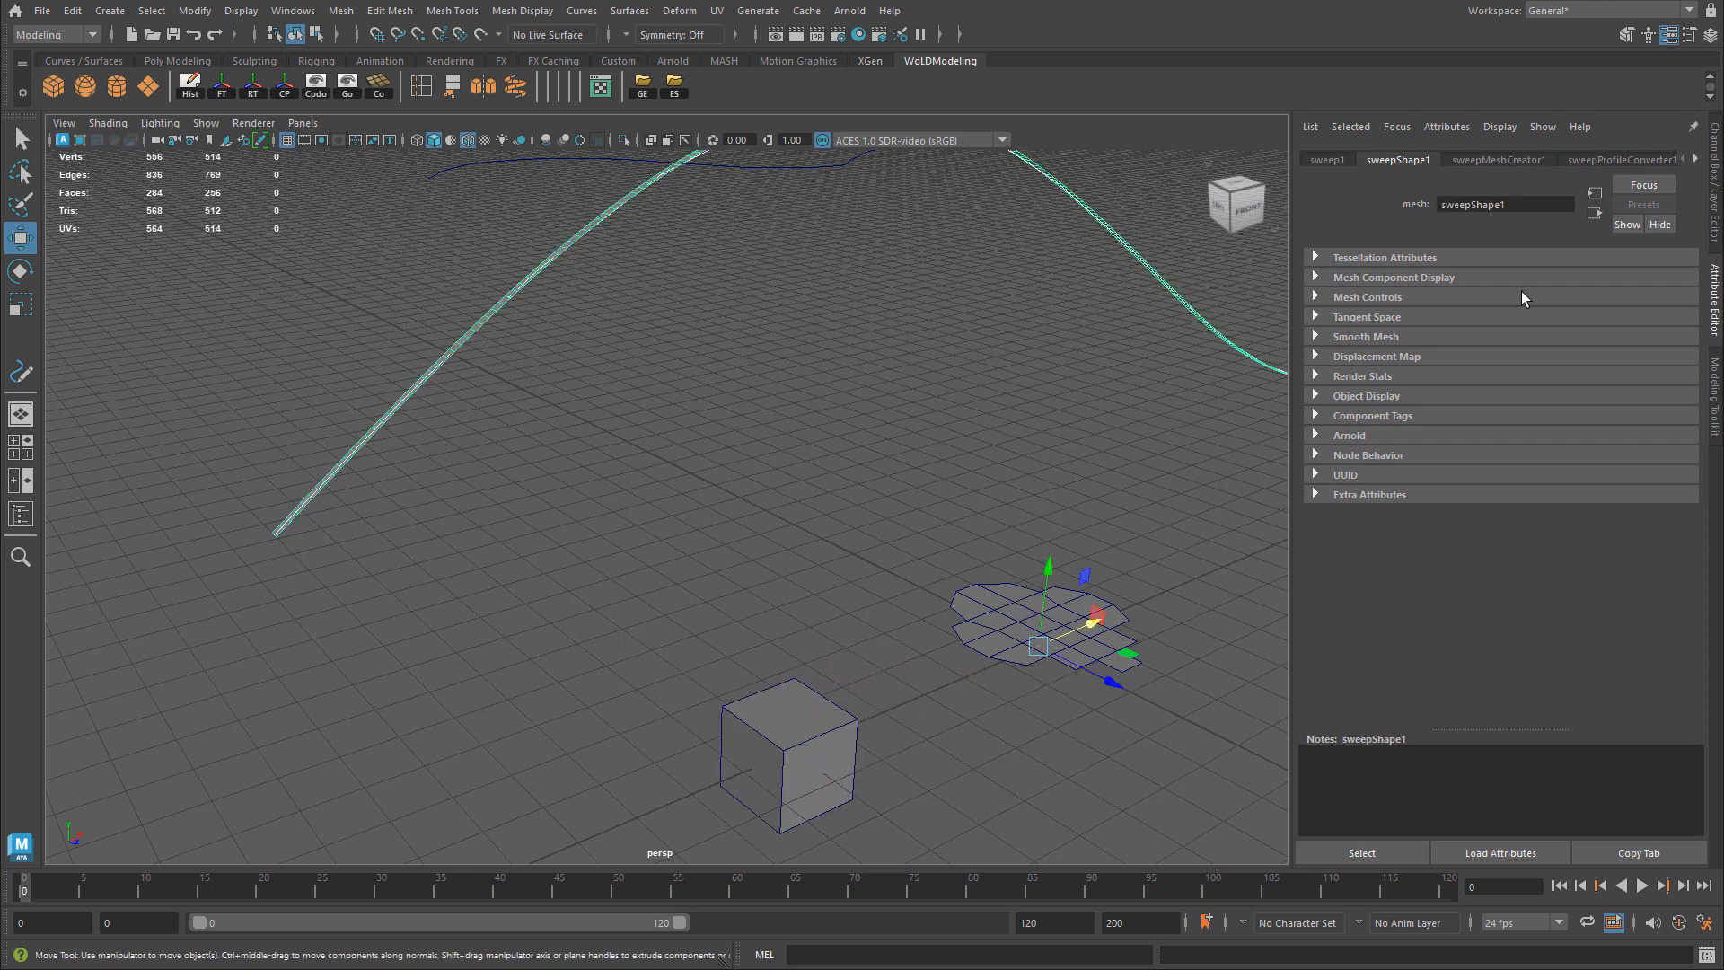
{"action": "left_click", "coordinate": [1497, 162]}
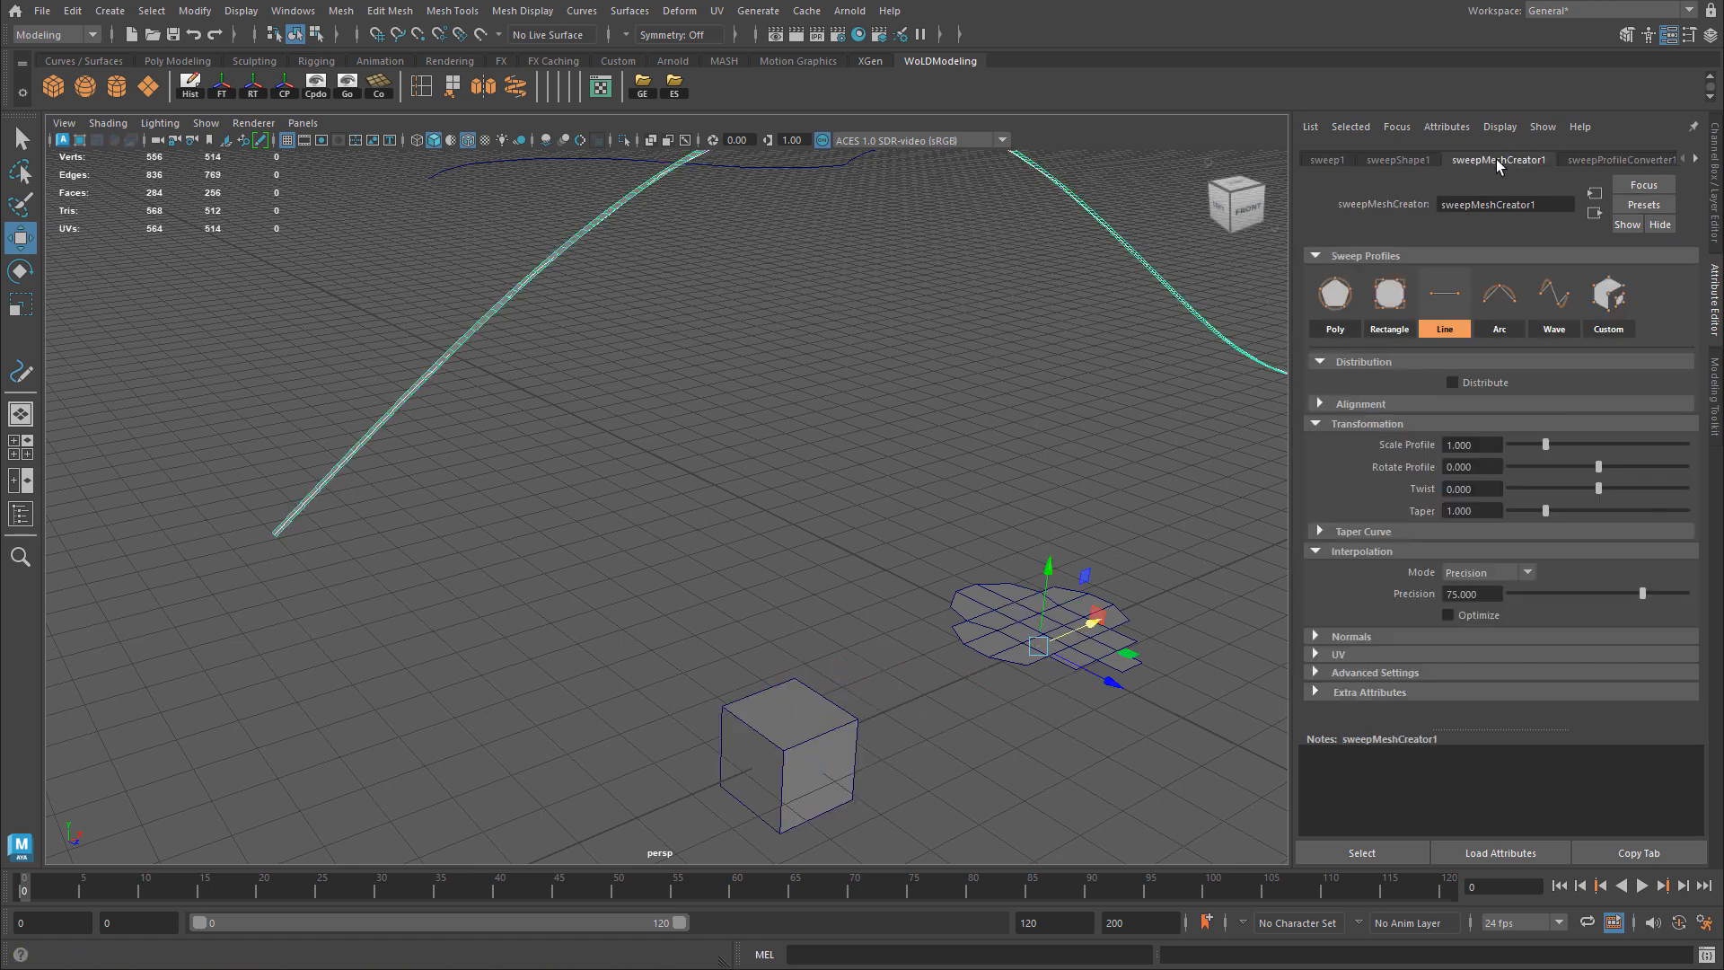
{"action": "left_click", "coordinate": [1621, 297]}
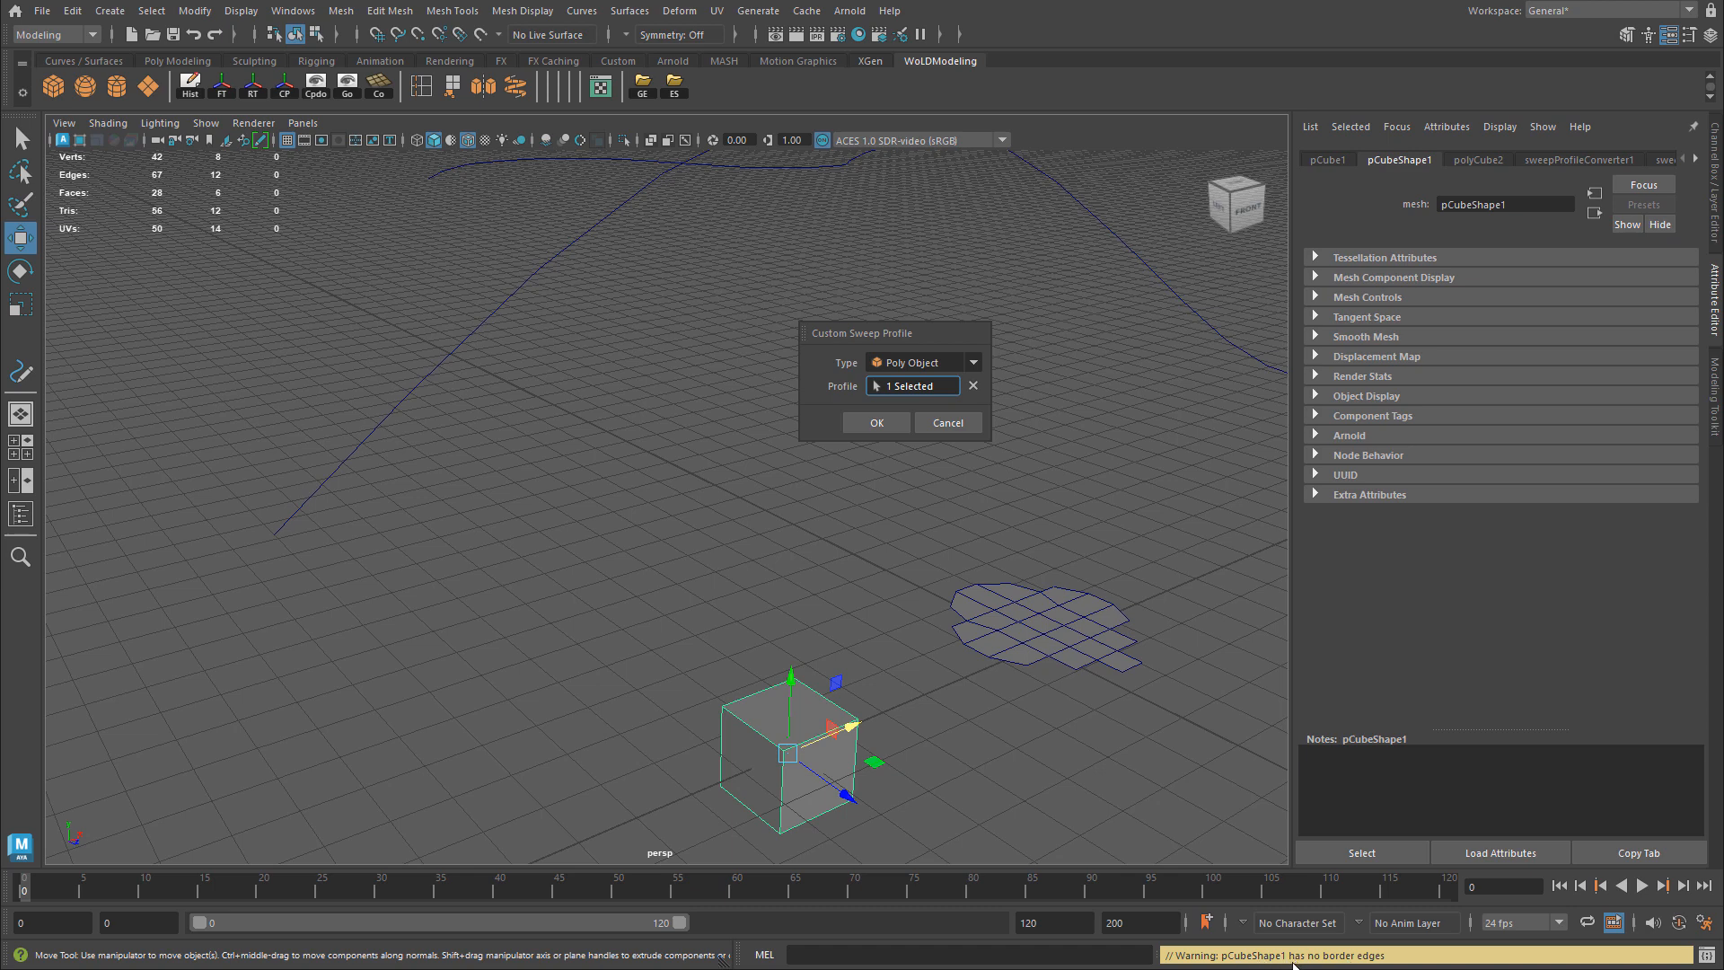
- Raise the cube to about 27.8 in Y, delete one of its side faces and return it to object mode
{"action": "left_click_drag", "start_coordinate": [792, 687], "coordinate": [788, 564]}
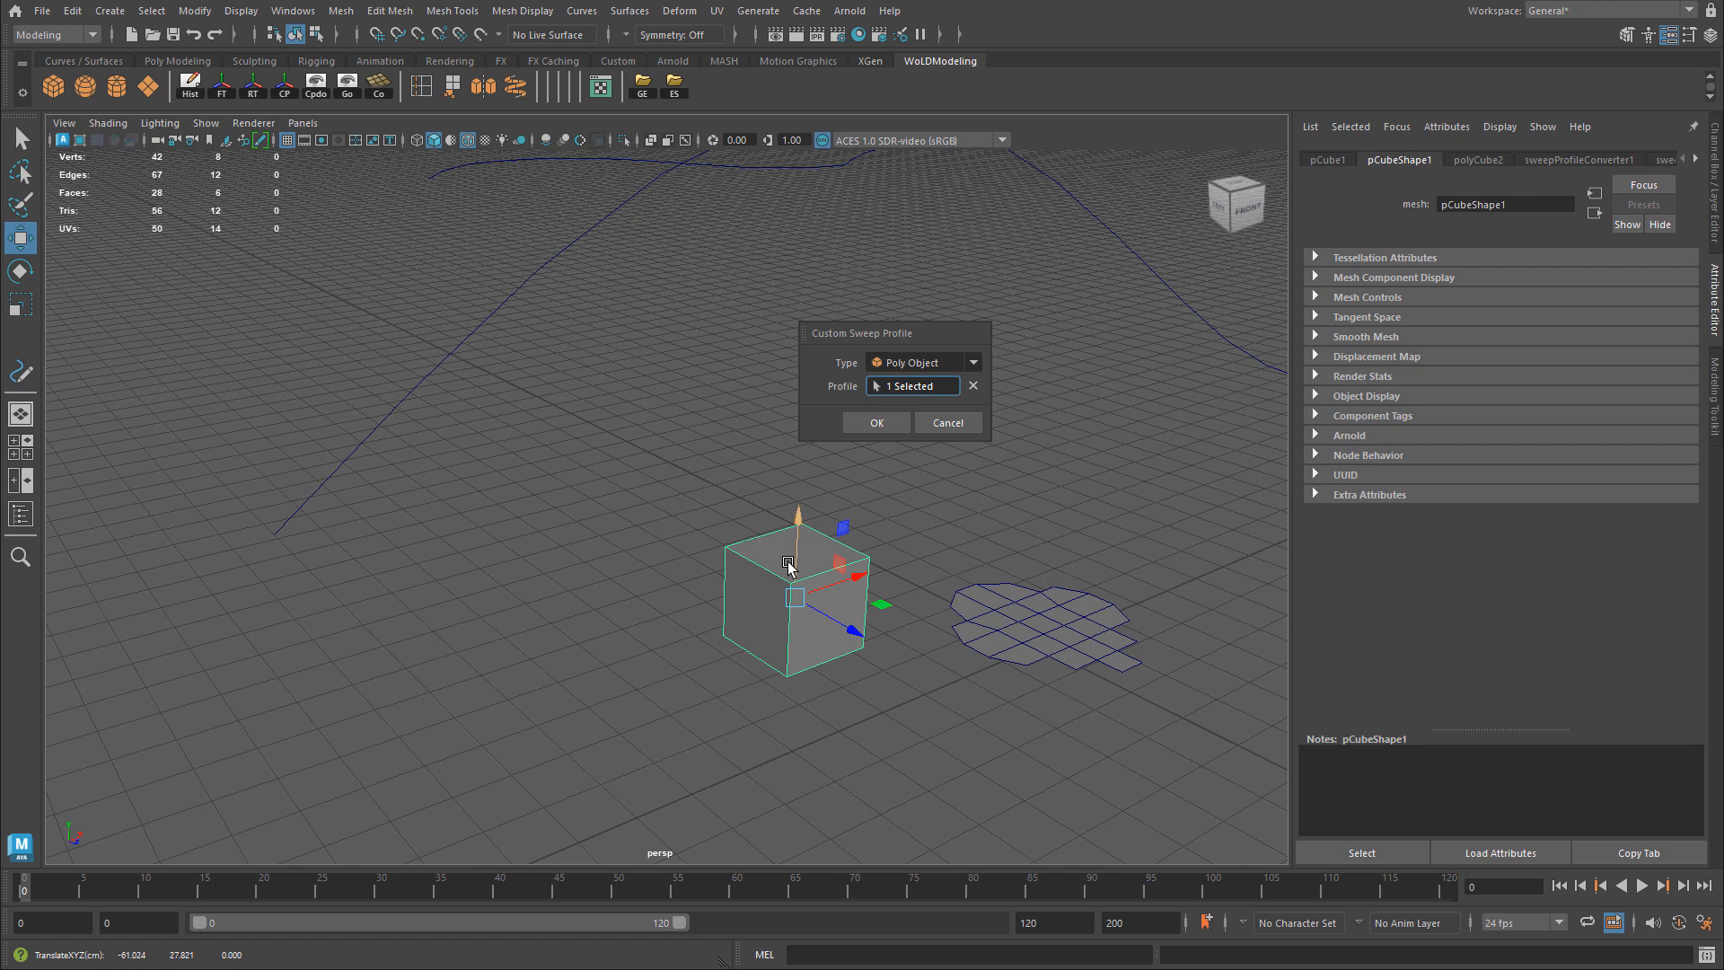
{"action": "right_click_drag", "start_coordinate": [786, 600], "coordinate": [778, 645]}
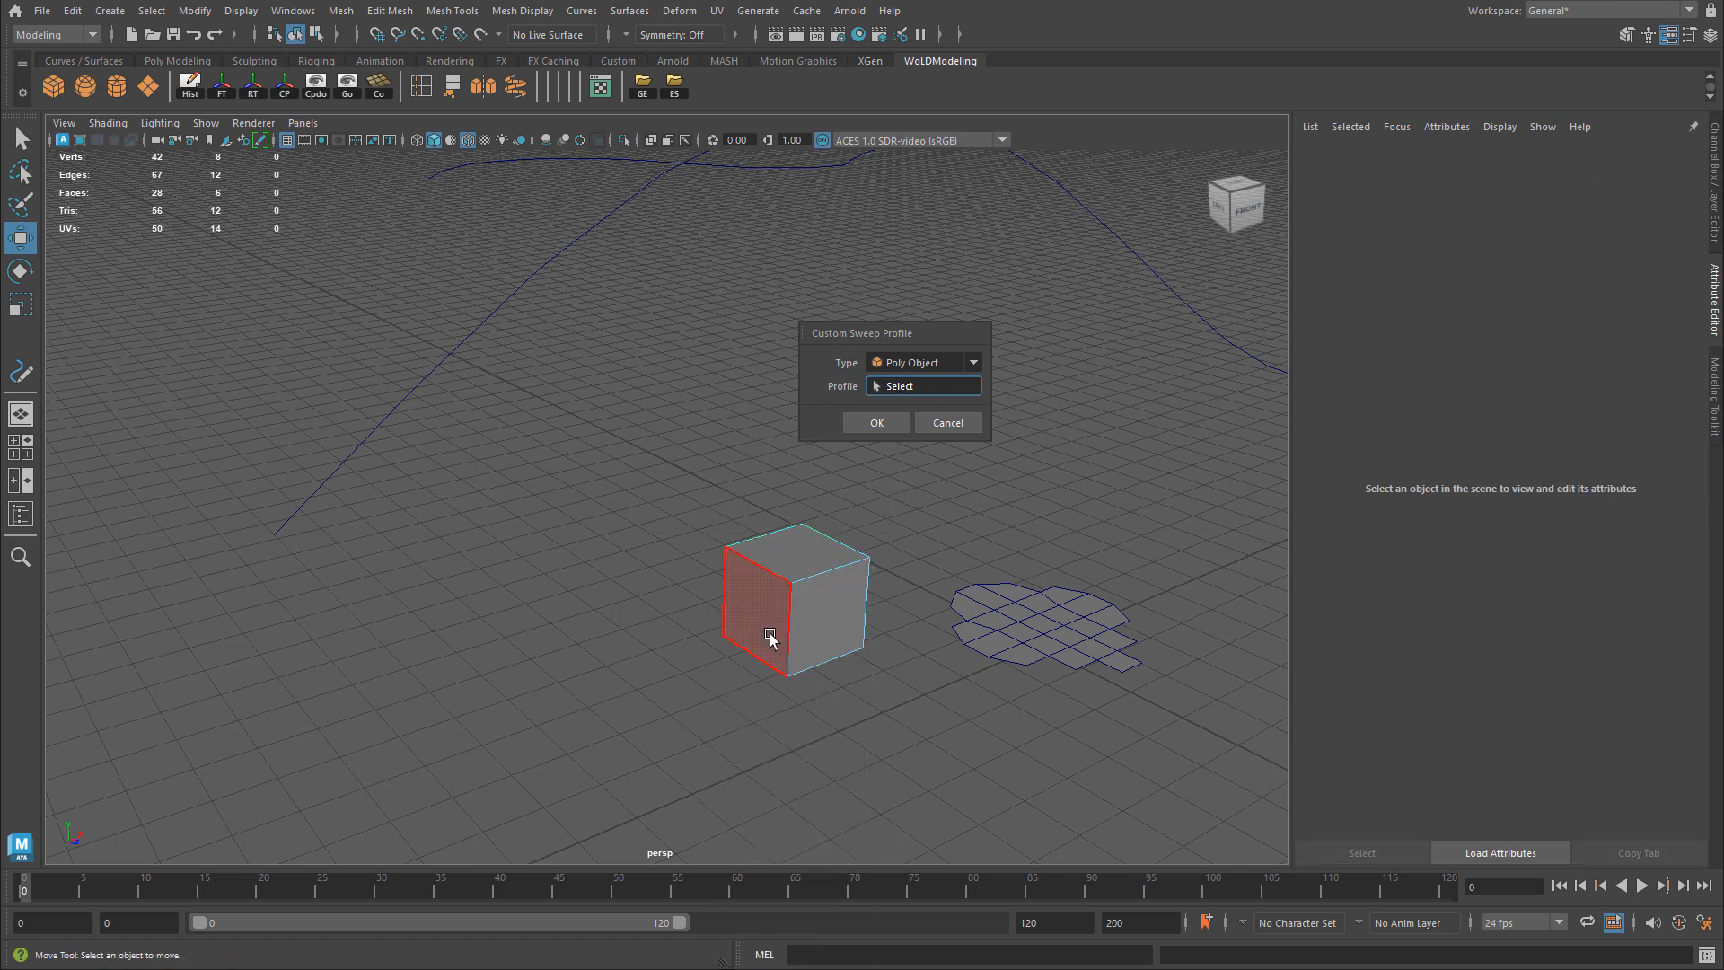
{"action": "left_click", "coordinate": [779, 646]}
{"action": "key", "text": "Delete"}
{"action": "right_click_drag", "start_coordinate": [807, 497], "coordinate": [884, 473]}
{"action": "mouse_move", "coordinate": [723, 476]}
{"action": "left_mouse_down", "text": "alt"}
{"action": "mouse_move", "coordinate": [783, 431]}
{"action": "mouse_move", "coordinate": [707, 467]}
{"action": "left_mouse_up", "text": "alt"}
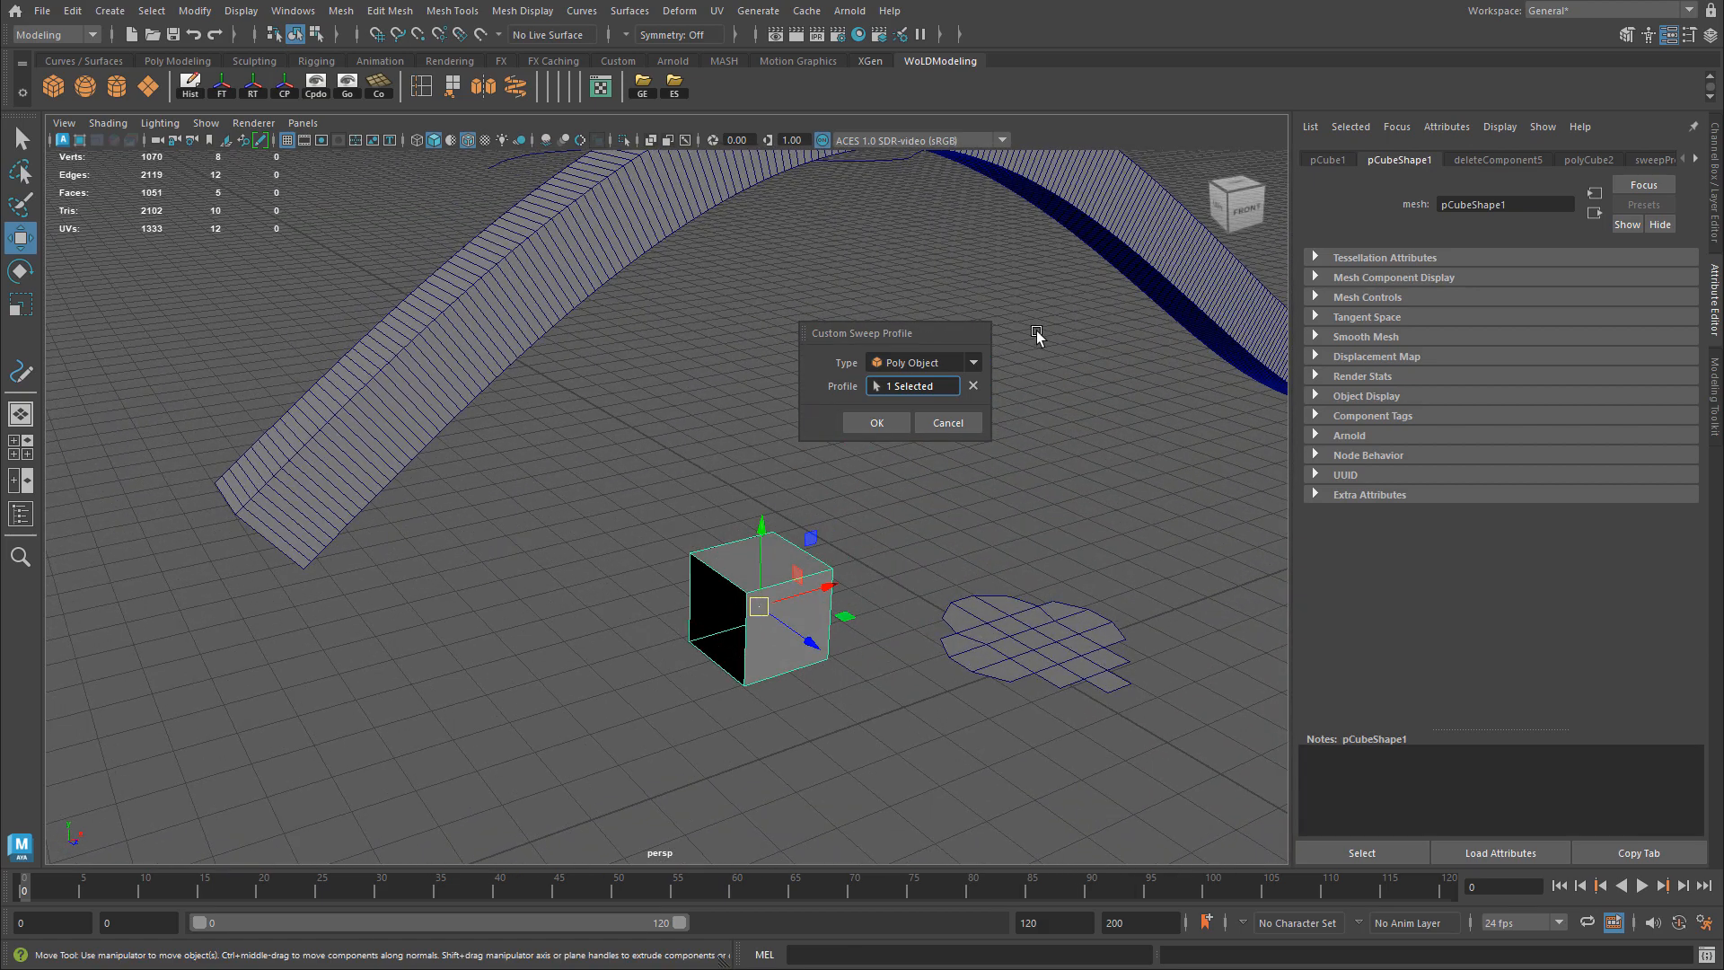
- Review the custom profile source types, delete the cube and undo the last change to the sweep
{"action": "left_click", "coordinate": [914, 362]}
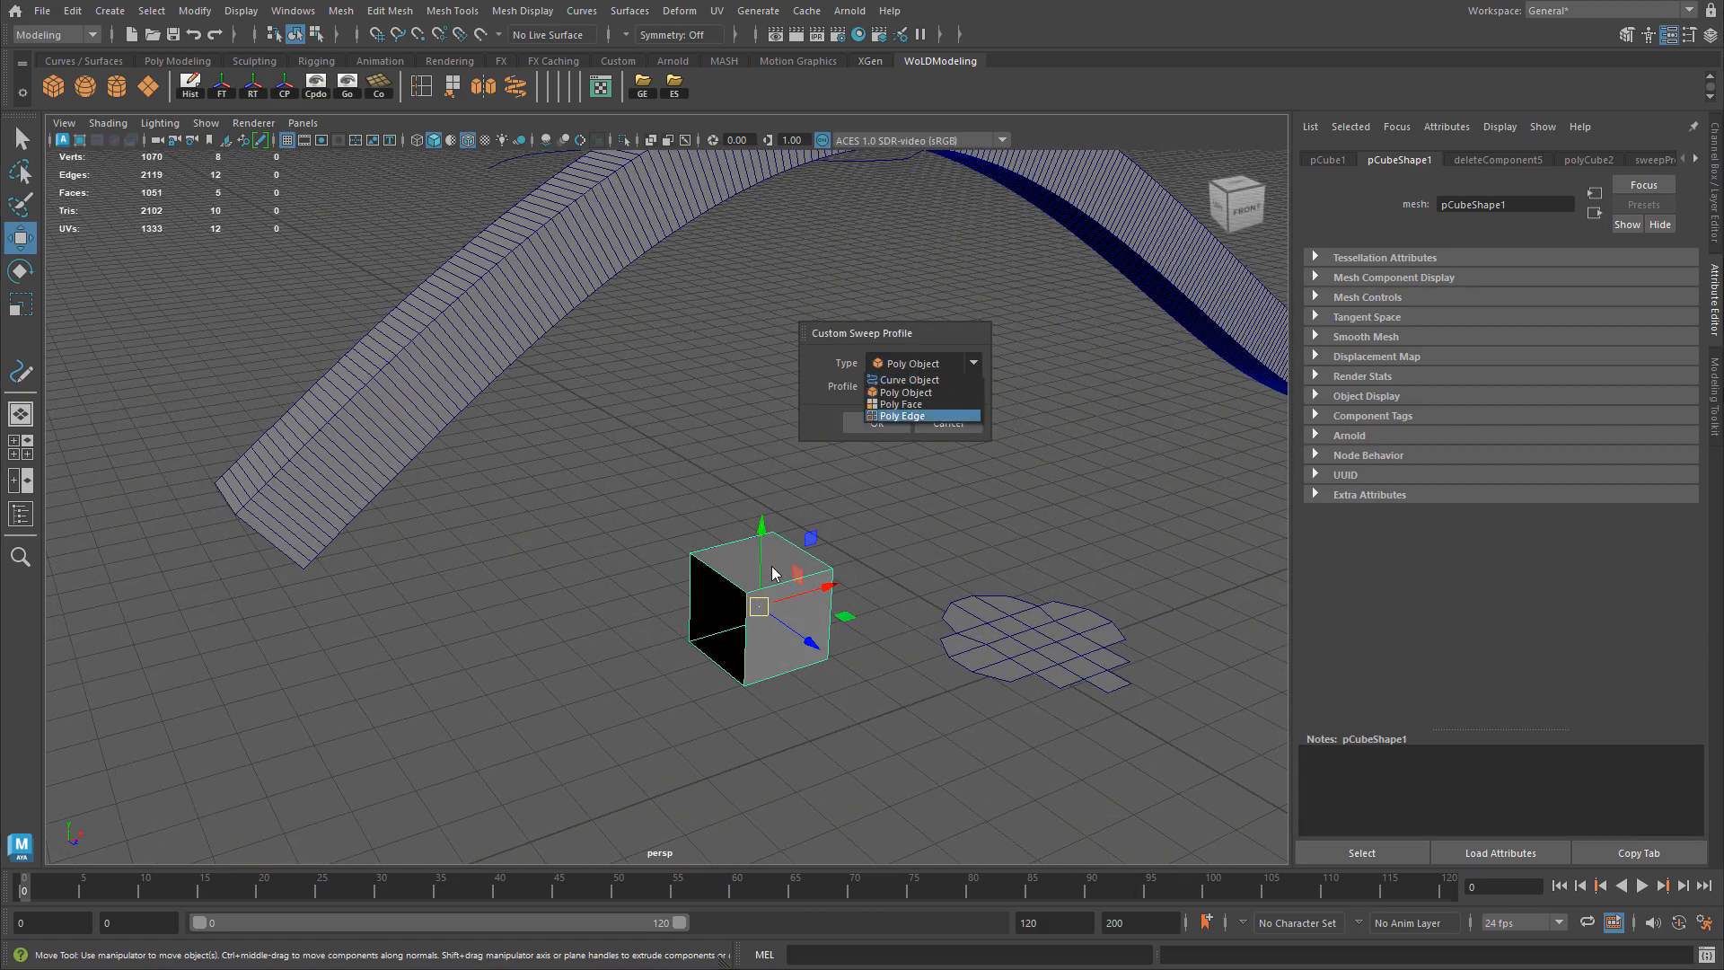
{"action": "left_click", "coordinate": [808, 540]}
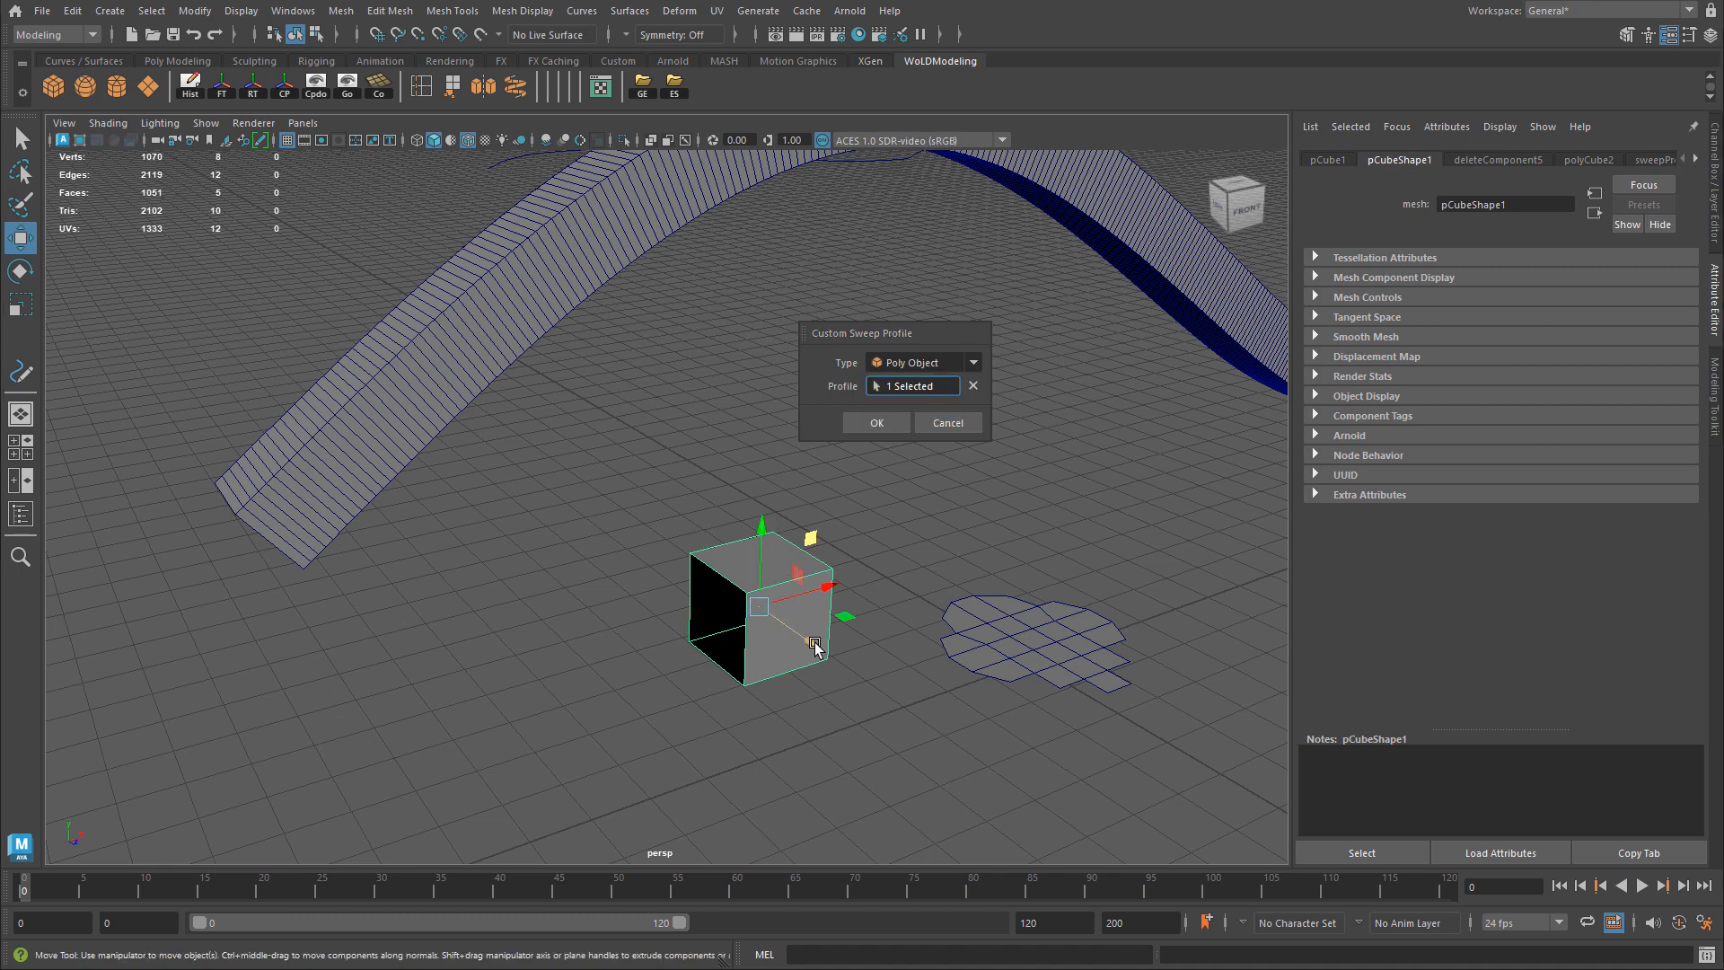
{"action": "key", "text": "Delete"}
{"action": "key", "text": "ctrl+z"}
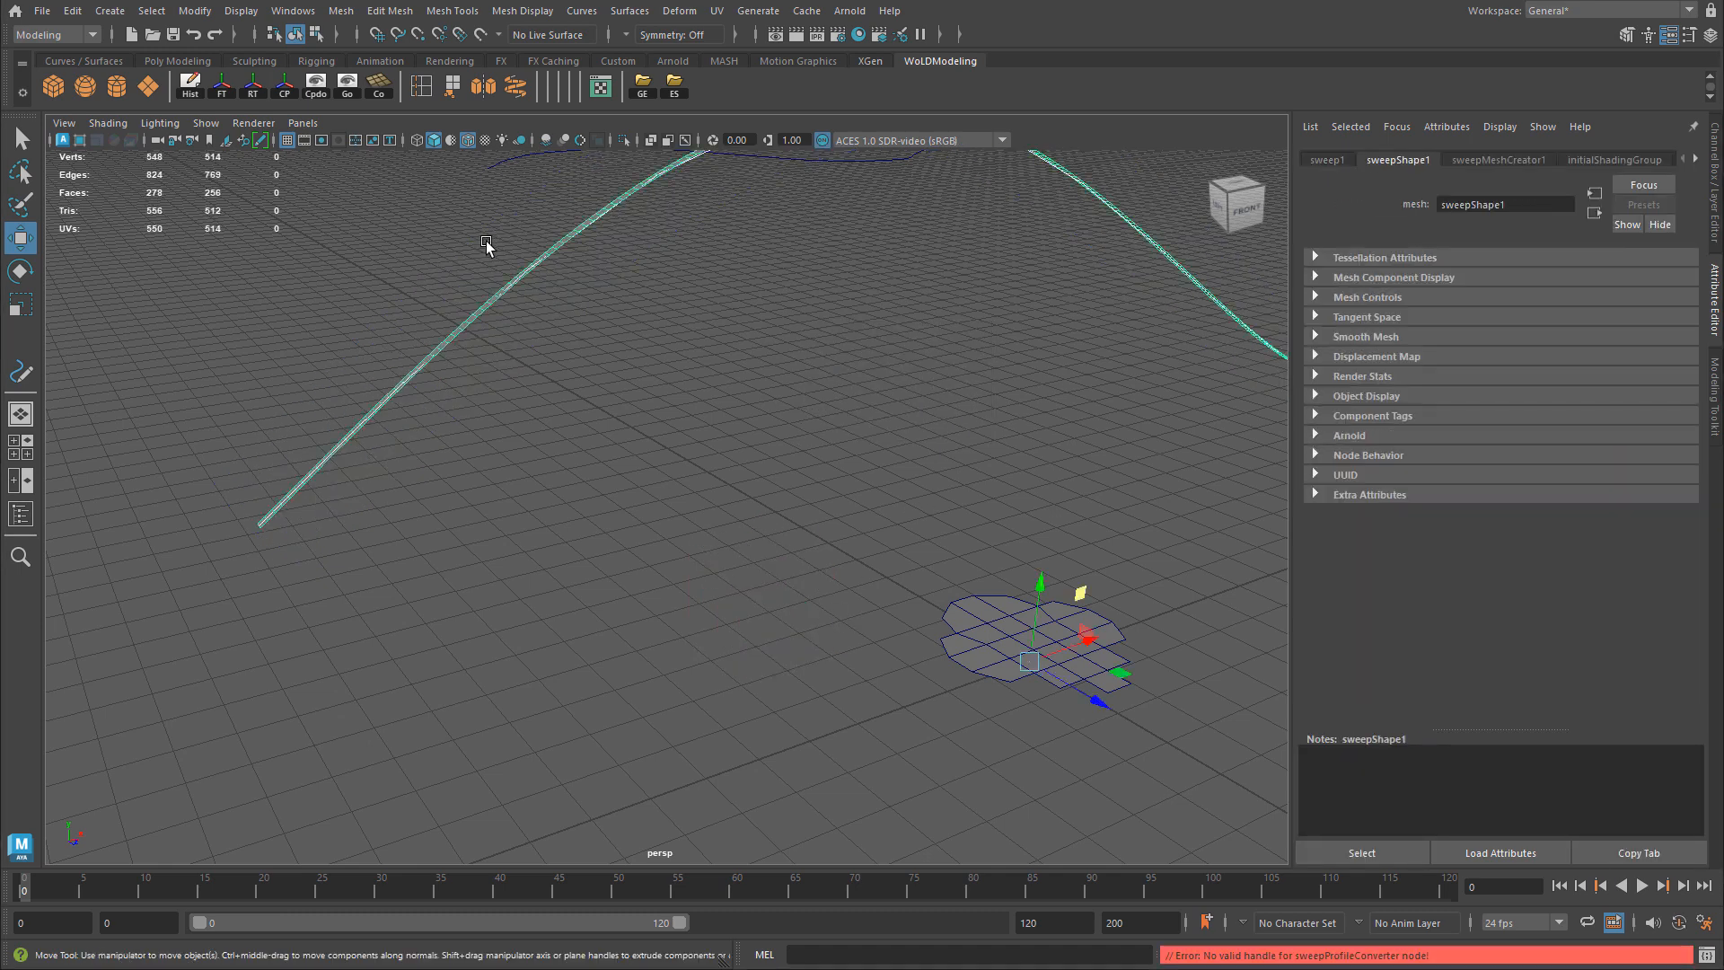
- Show the sweep mesh creator attributes of the arched sweep
{"action": "left_click", "coordinate": [1500, 160]}
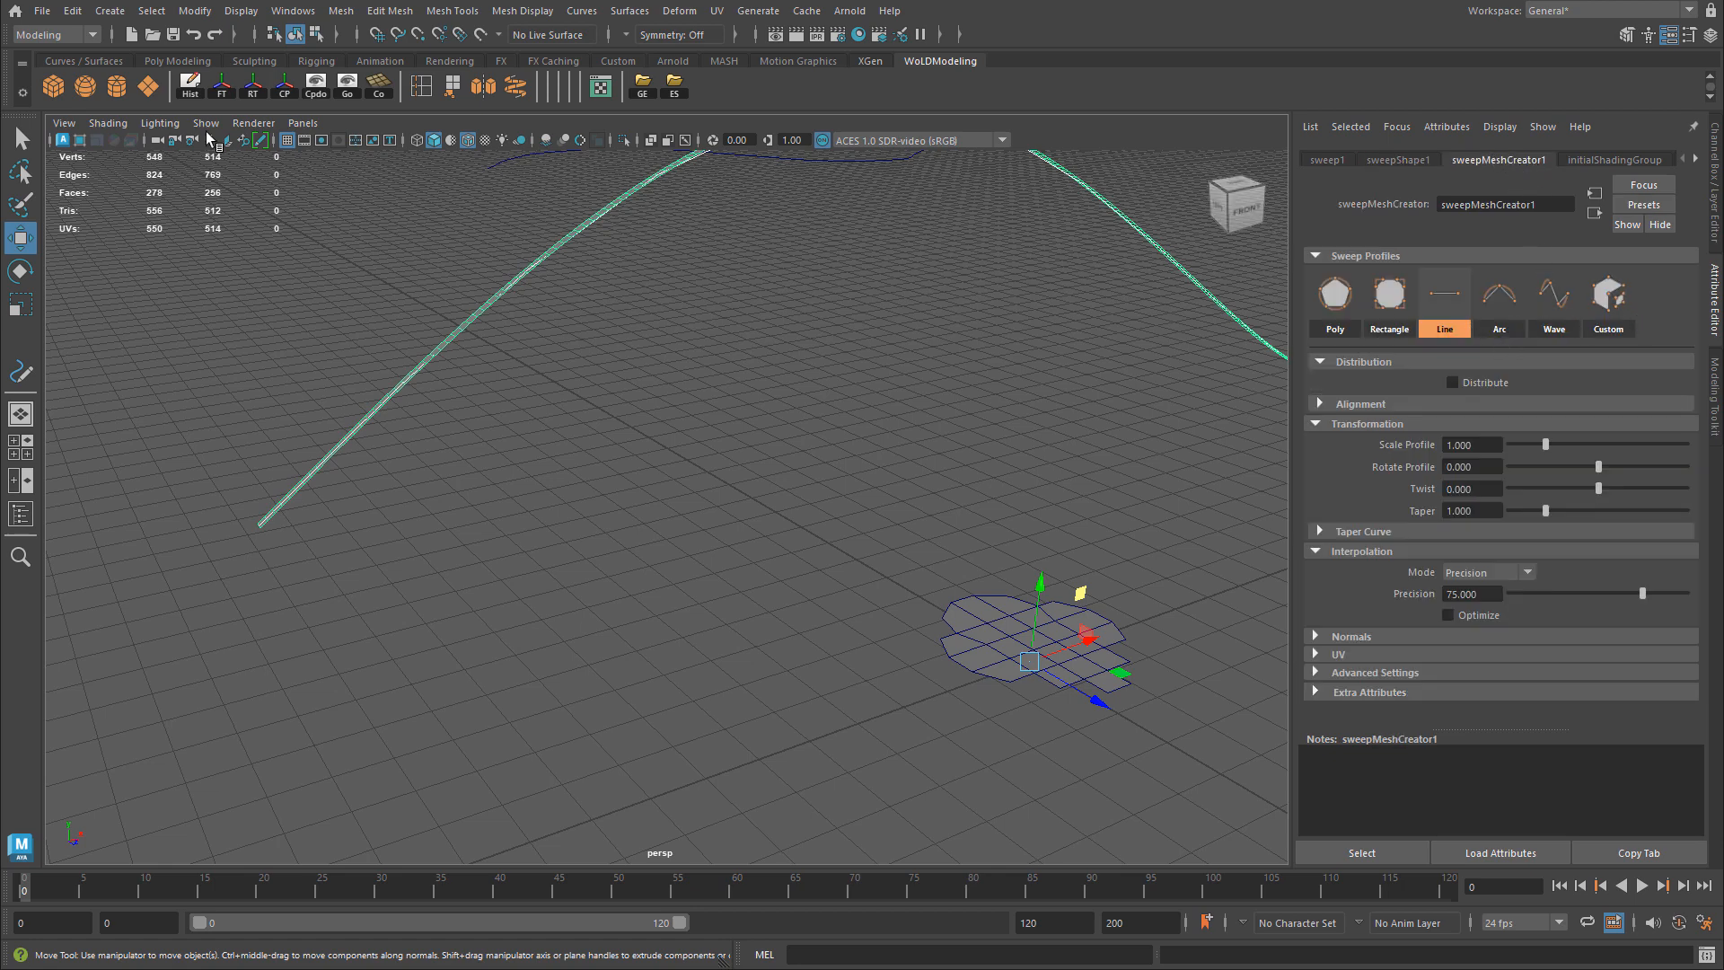
- Create a NURBS circle, move it beside the polygon plane and scale it up to about 7
{"action": "left_click", "coordinate": [73, 61]}
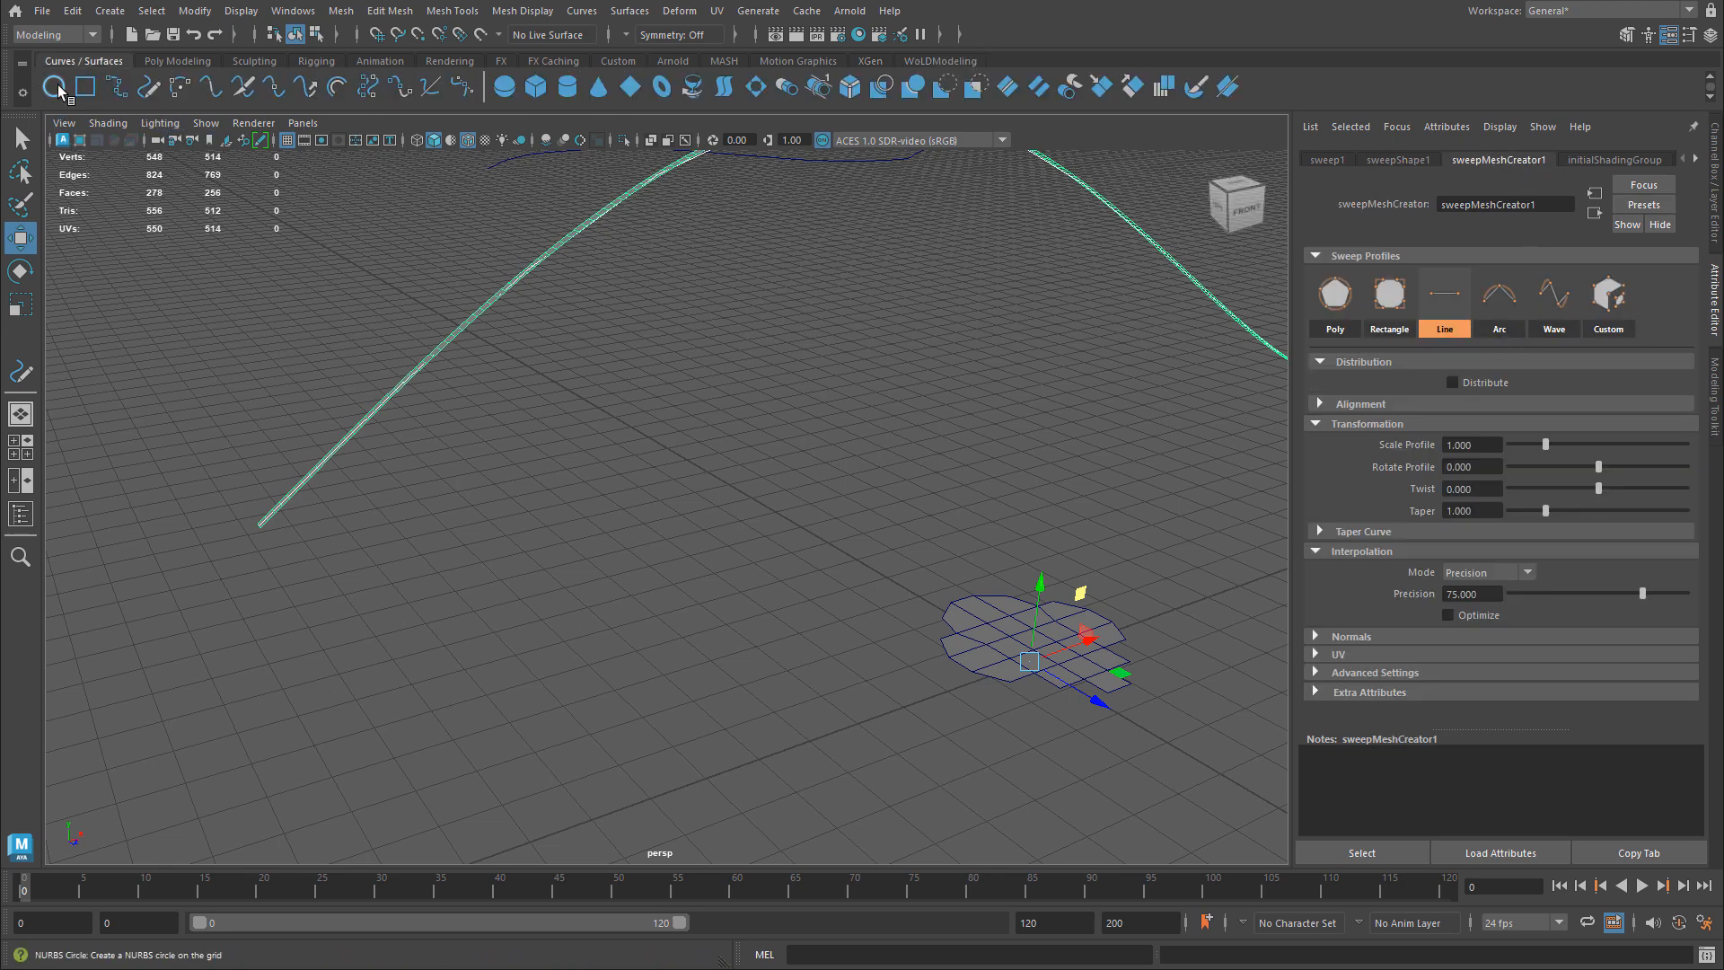
{"action": "left_click", "coordinate": [54, 86]}
{"action": "left_click_drag", "start_coordinate": [1028, 661], "coordinate": [819, 719]}
{"action": "key", "text": "ctrl+z"}
{"action": "left_click_drag", "start_coordinate": [1029, 661], "coordinate": [828, 773]}
{"action": "key", "text": "r"}
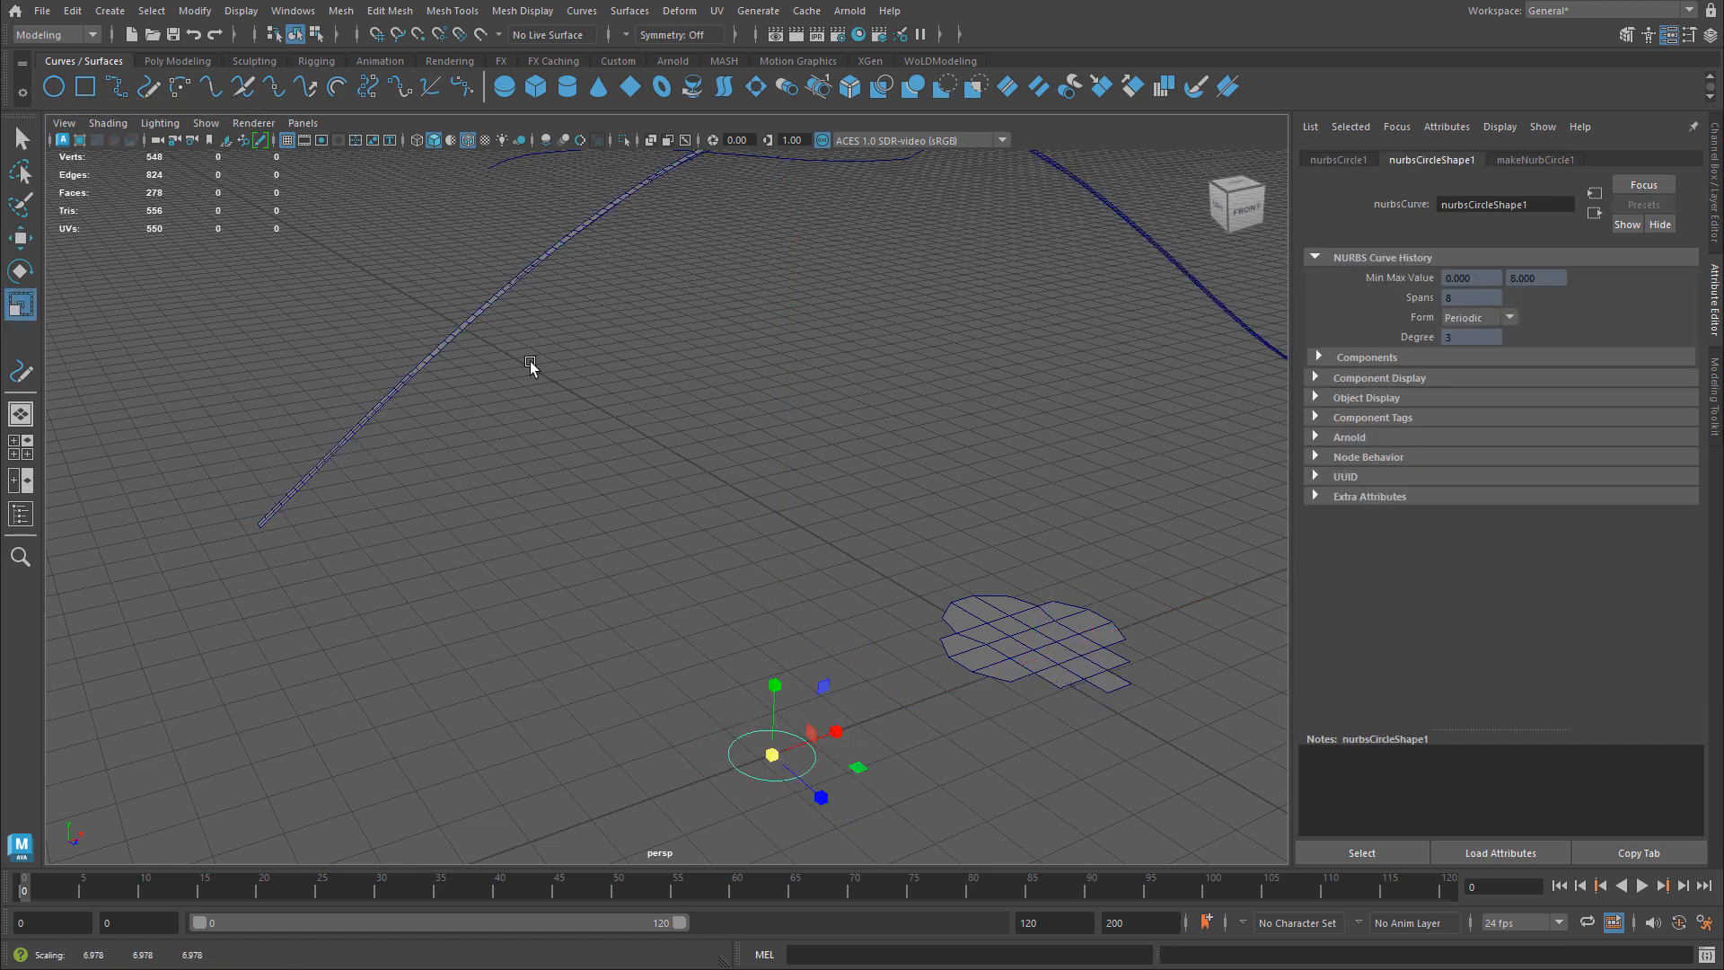
- Set the arched sweep mesh to a Custom profile of type Curve Object and pick the circle as its source
{"action": "left_click", "coordinate": [465, 346]}
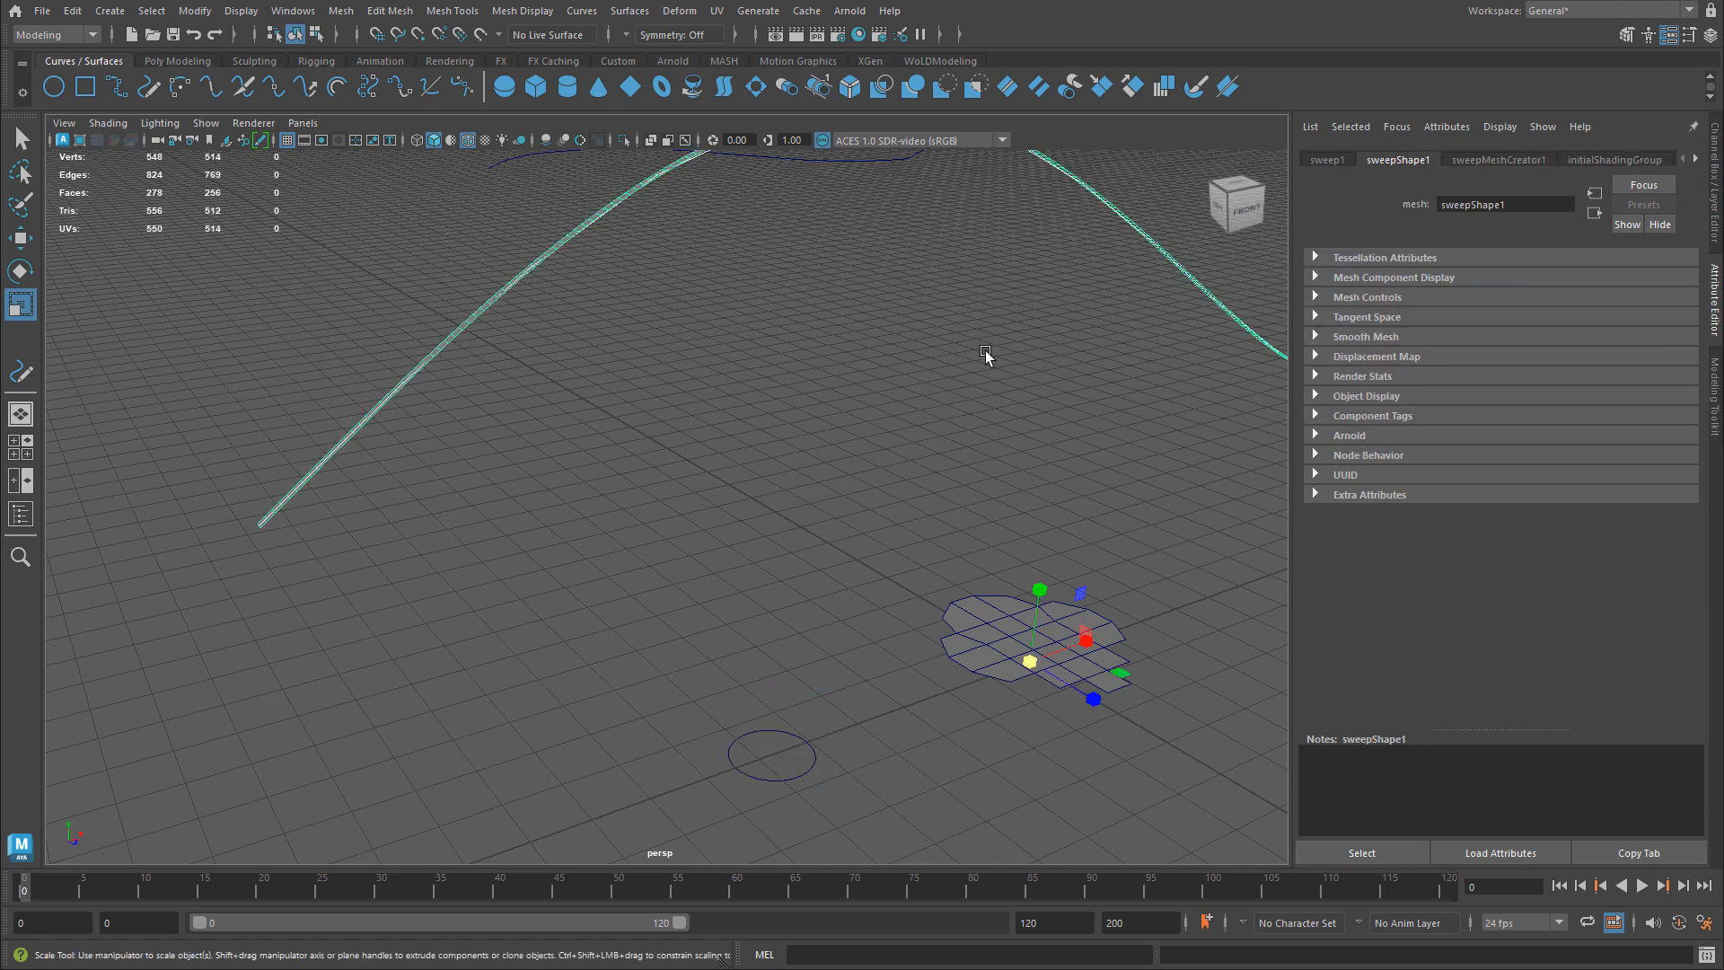
{"action": "left_click", "coordinate": [1514, 158]}
{"action": "left_click", "coordinate": [1607, 296]}
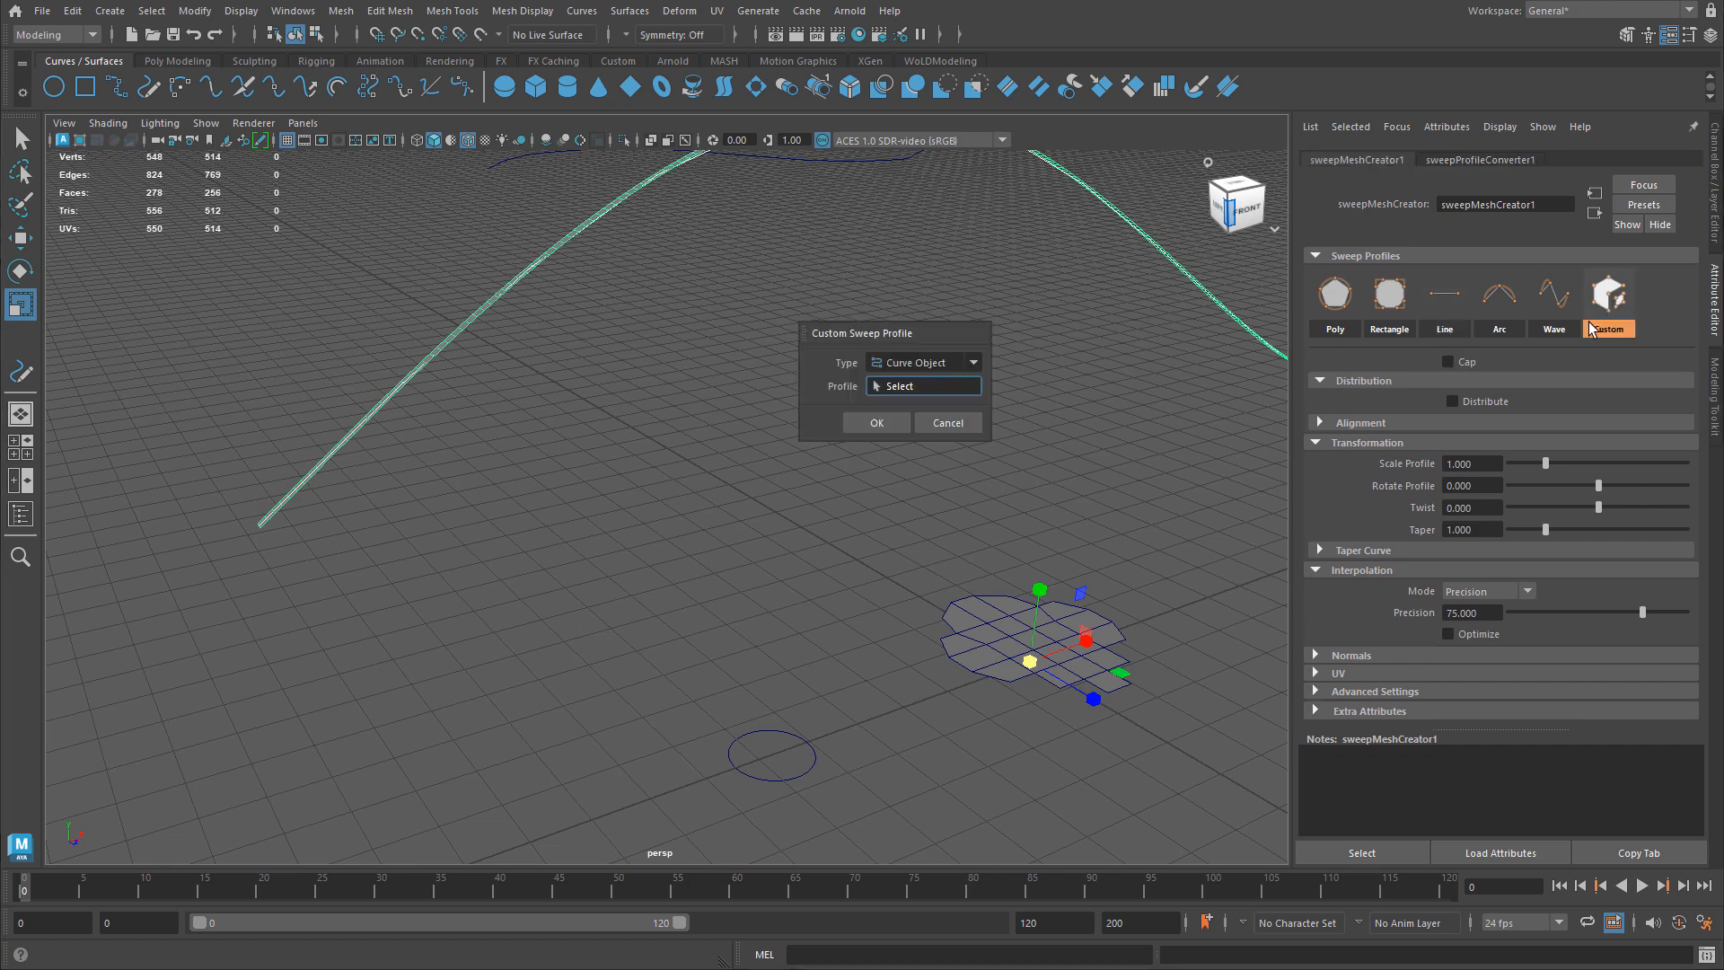
{"action": "left_click", "coordinate": [943, 364]}
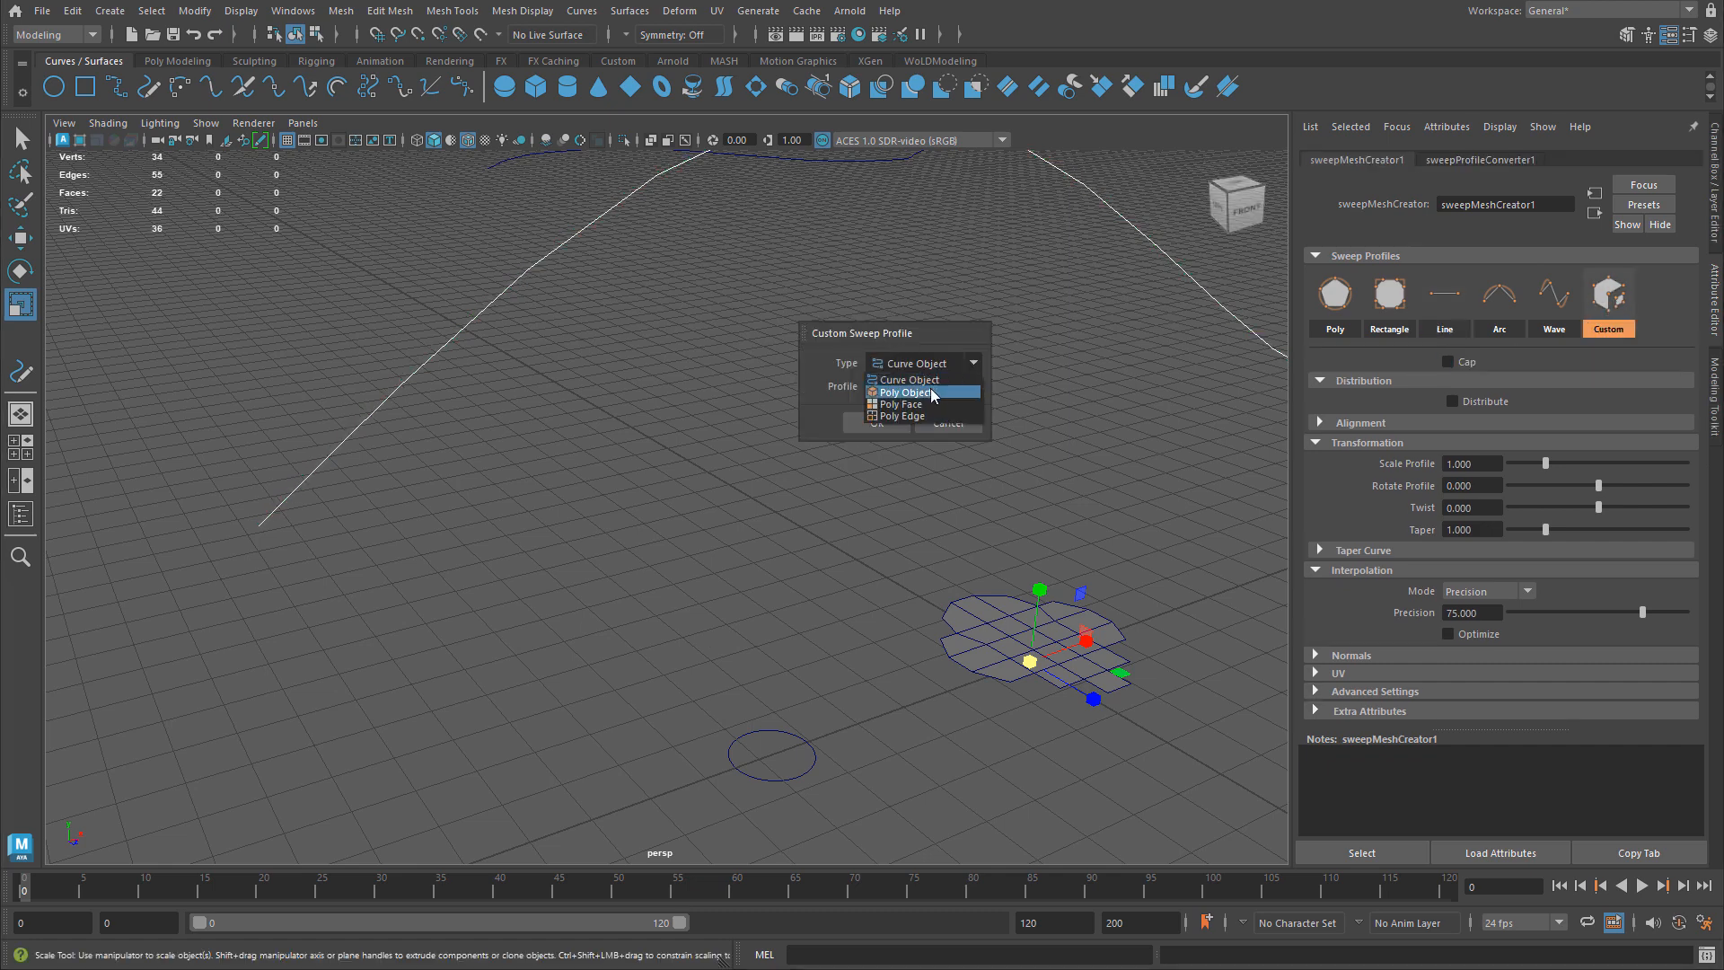
{"action": "left_click", "coordinate": [925, 379]}
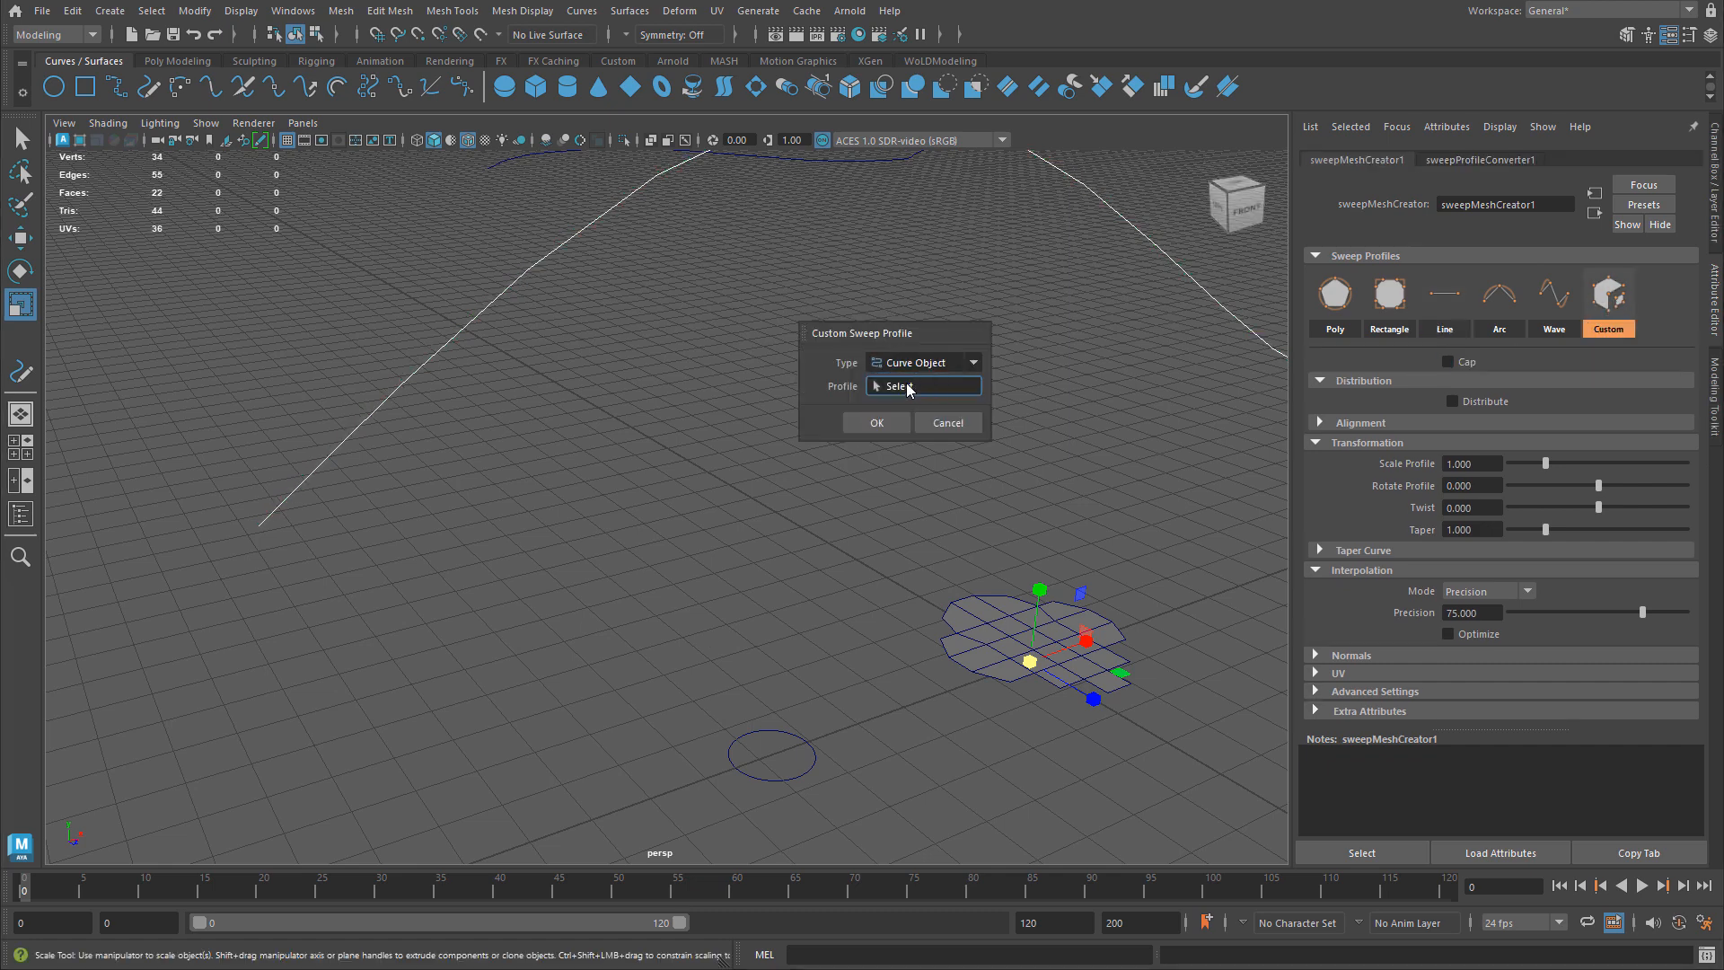
{"action": "left_click_drag", "start_coordinate": [715, 691], "coordinate": [1009, 576]}
- Switch the profile circle to control vertex editing and move one of its vertices to reshape the arched tube's cross-section
{"action": "left_click_drag", "start_coordinate": [852, 579], "coordinate": [584, 462], "text": "alt"}
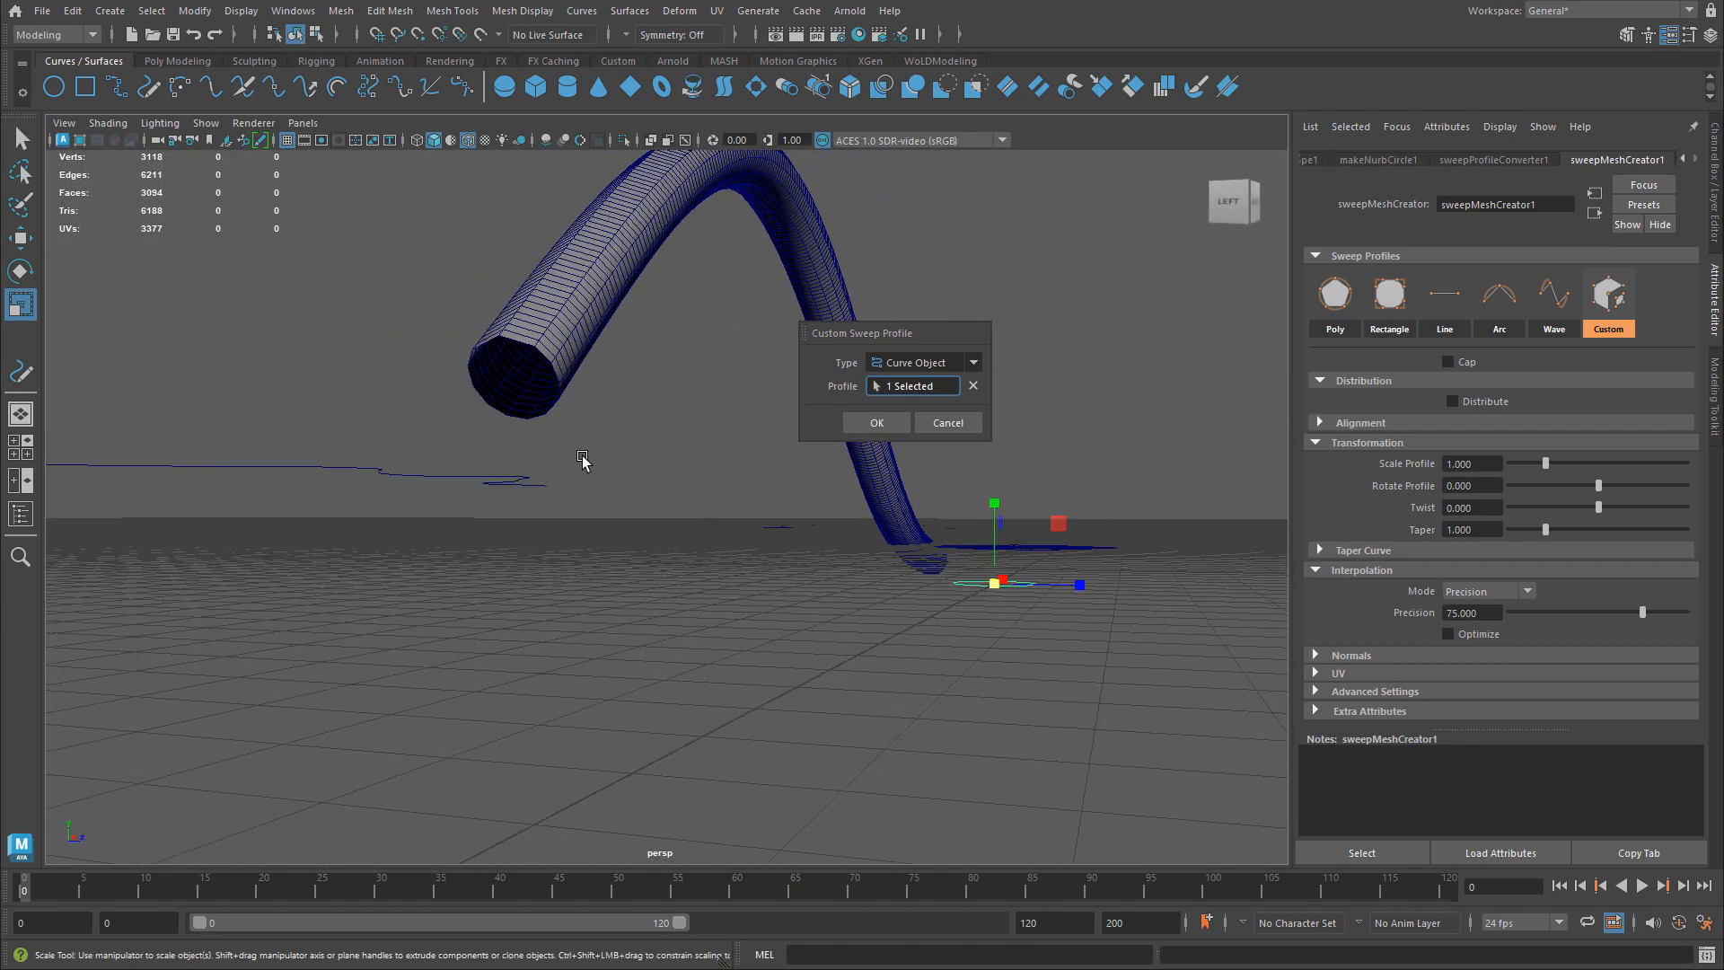
{"action": "right_click_drag", "start_coordinate": [585, 461], "coordinate": [735, 512], "text": "alt"}
{"action": "middle_click_drag", "start_coordinate": [474, 485], "coordinate": [493, 553], "text": "alt"}
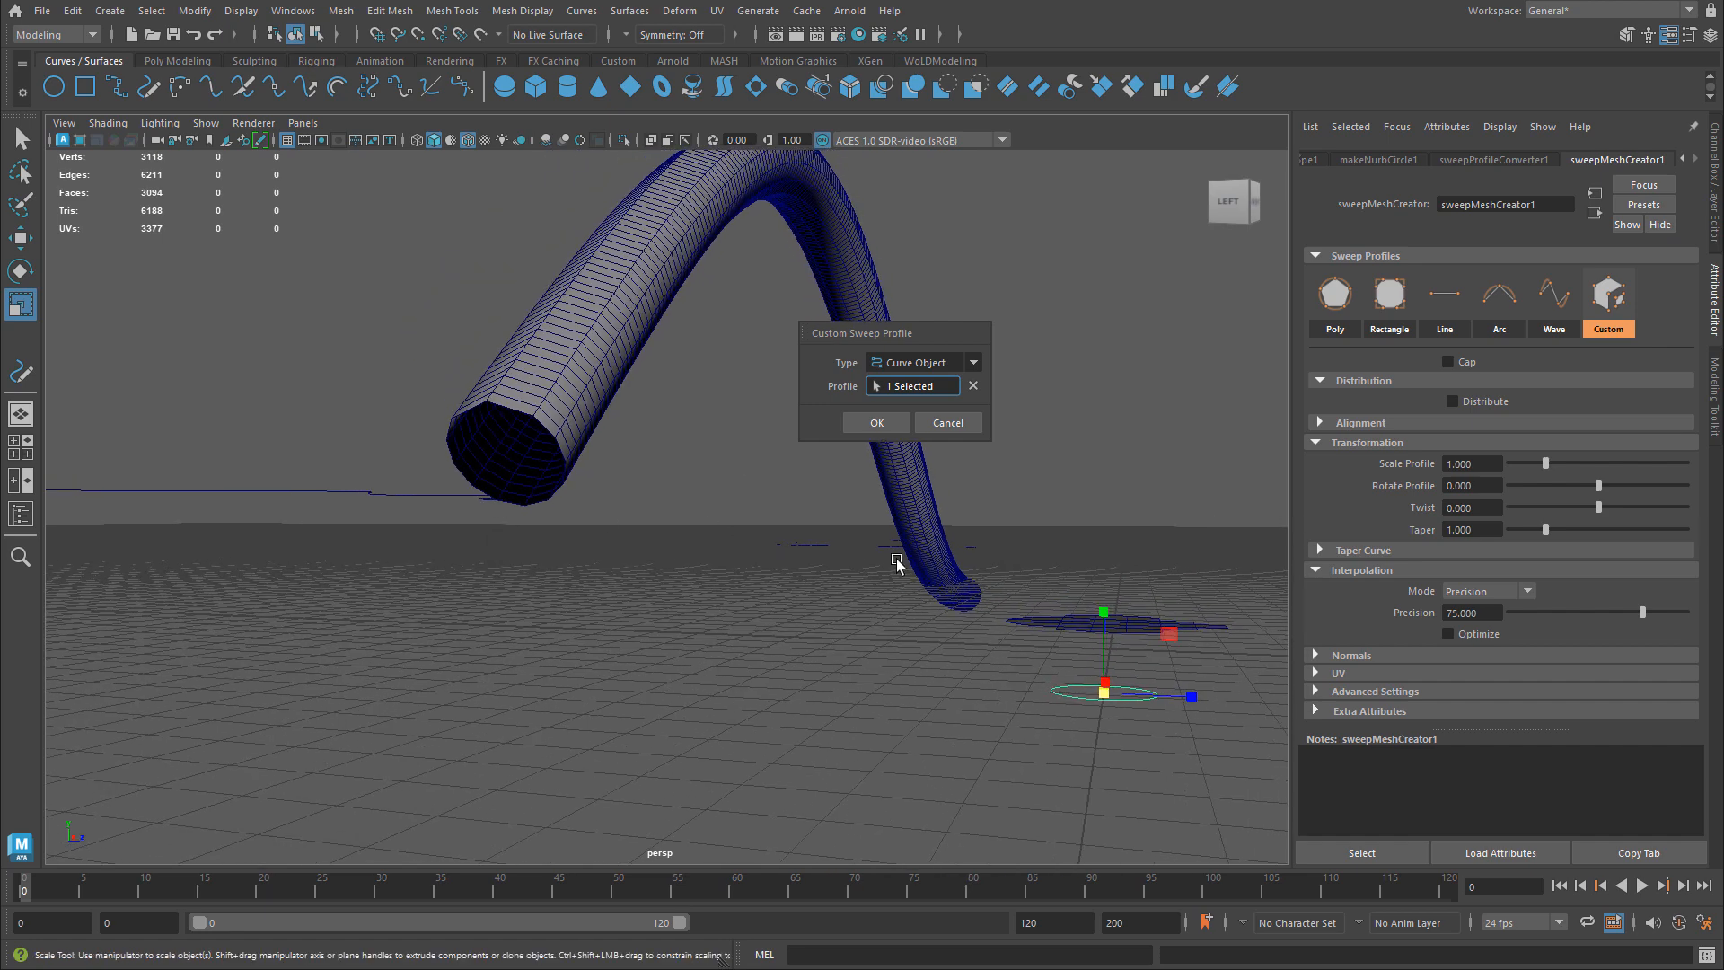
{"action": "left_click_drag", "start_coordinate": [885, 550], "coordinate": [1008, 677], "text": "alt"}
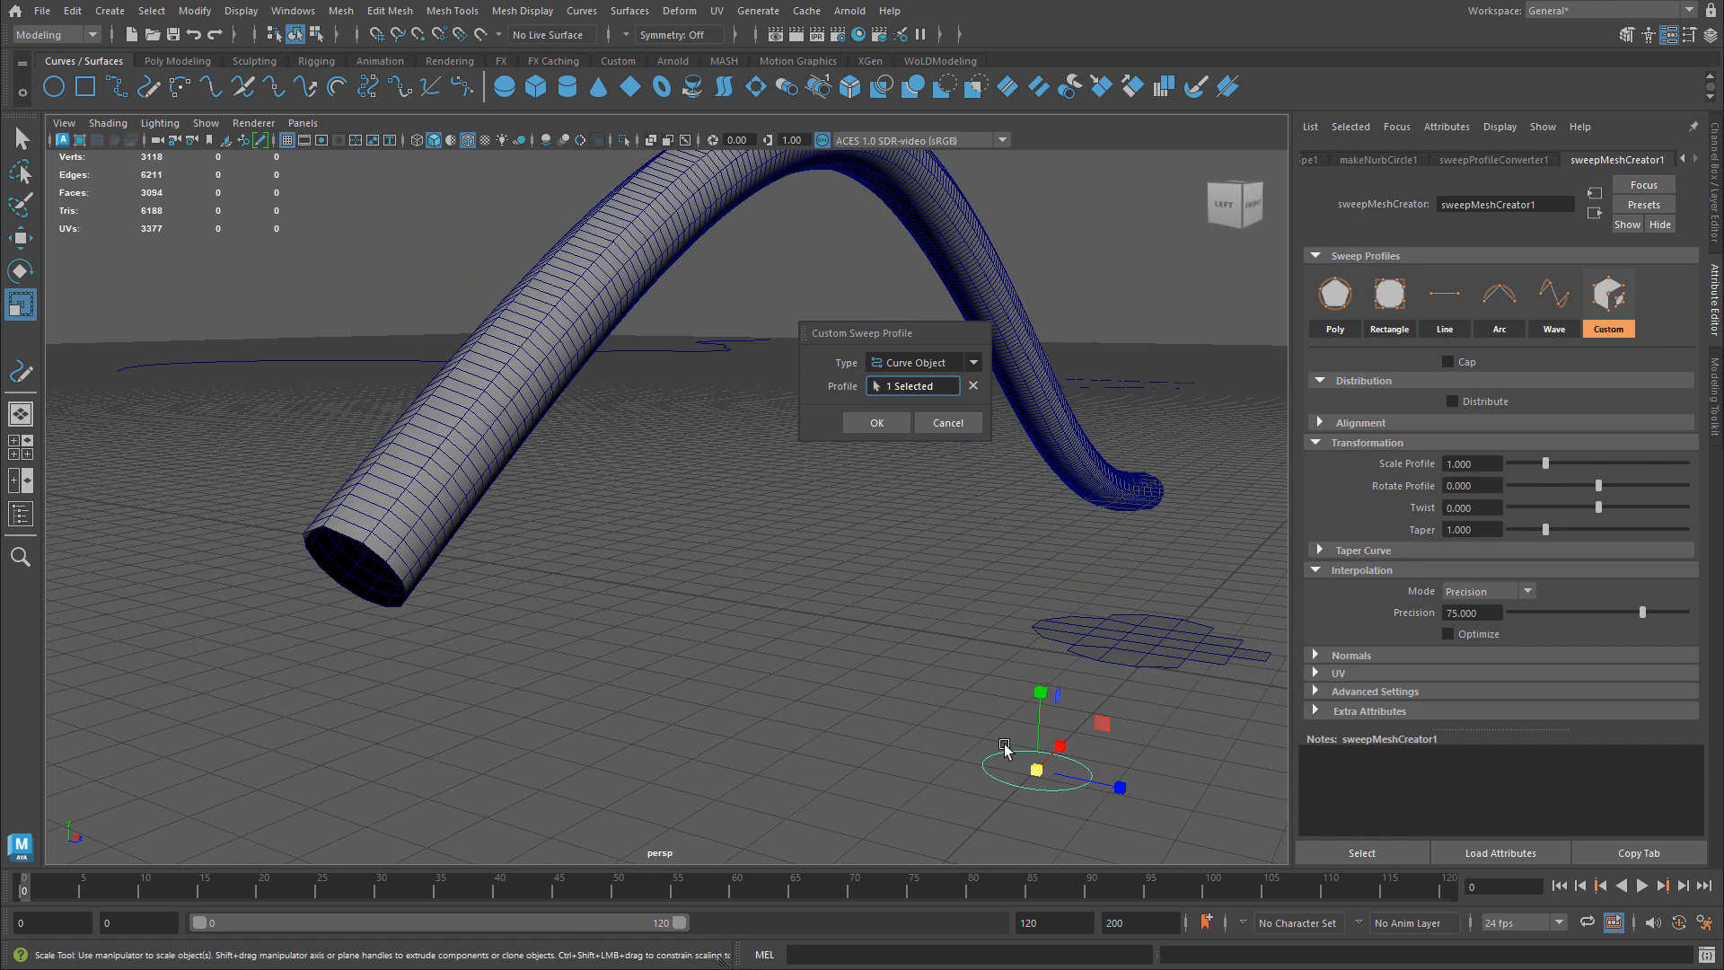
{"action": "key", "text": "w"}
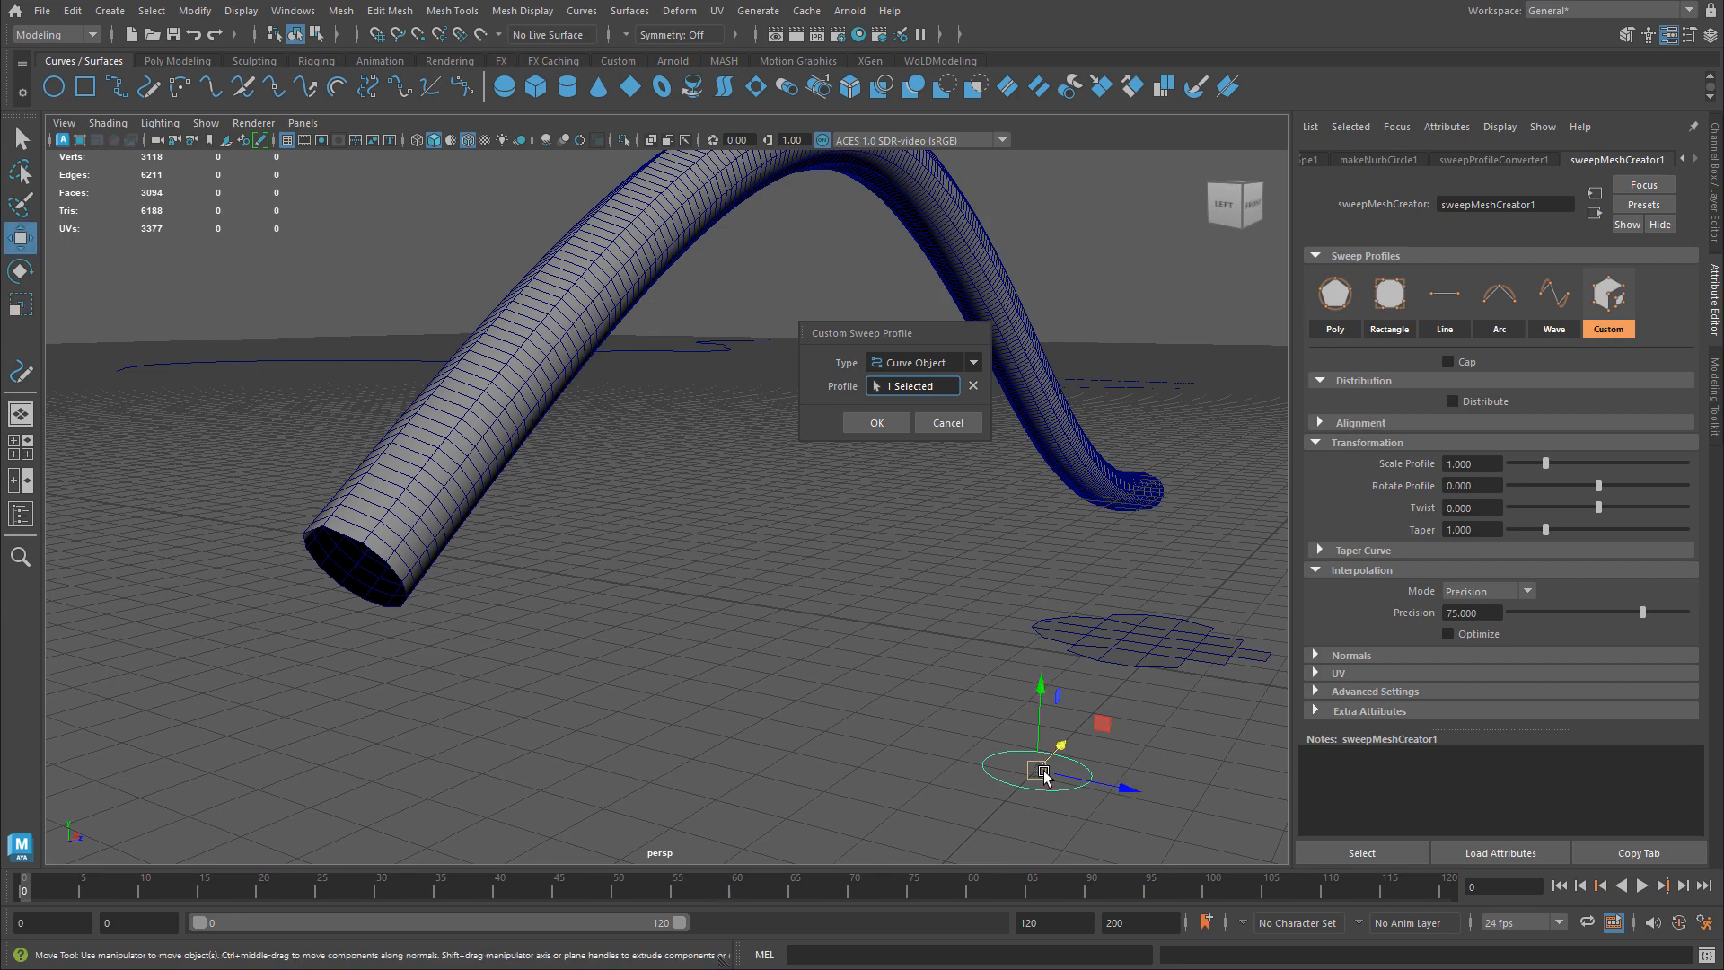
{"action": "key", "text": "r"}
{"action": "left_click_drag", "start_coordinate": [1037, 772], "coordinate": [1032, 772]}
{"action": "right_click_drag", "start_coordinate": [1005, 749], "coordinate": [936, 553]}
{"action": "left_click_drag", "start_coordinate": [992, 647], "coordinate": [1035, 573], "text": "alt"}
{"action": "left_click", "coordinate": [1005, 660]}
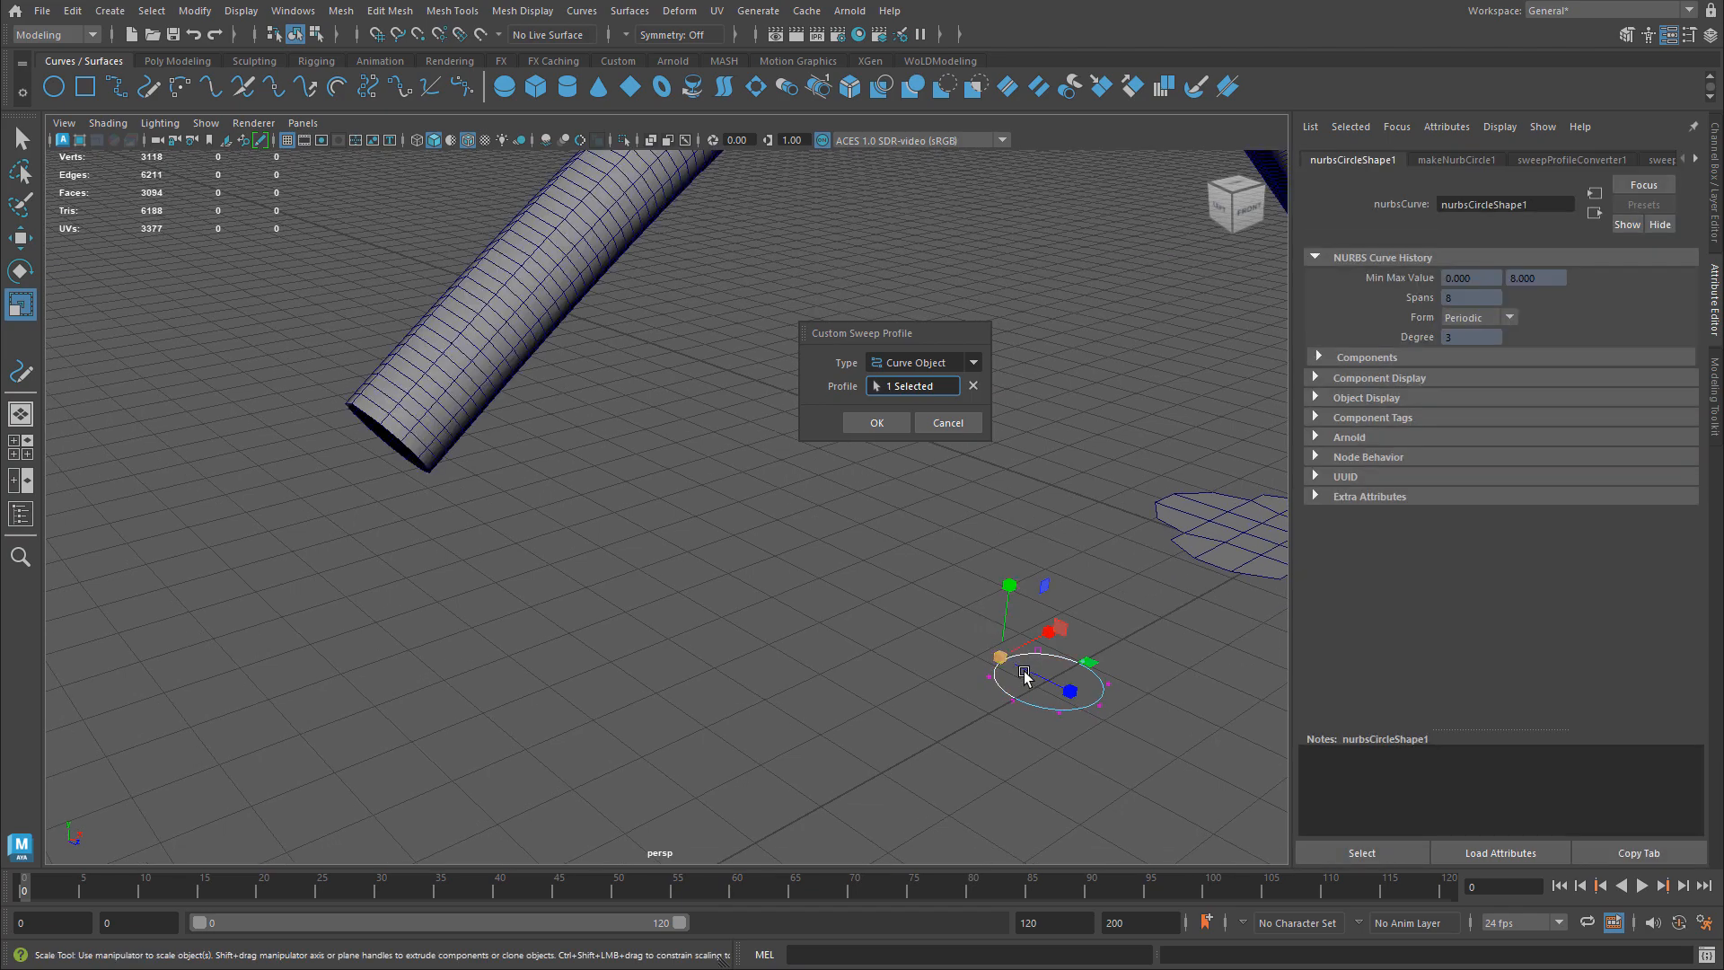
{"action": "key", "text": "w"}
{"action": "mouse_move", "coordinate": [1063, 672]}
{"action": "left_mouse_down"}
{"action": "mouse_move", "coordinate": [1080, 700]}
{"action": "mouse_move", "coordinate": [1064, 696]}
{"action": "left_mouse_up"}
- Move more of the circle's control vertices into an irregular lobed outline and cancel the custom sweep profile
{"action": "left_click_drag", "start_coordinate": [712, 546], "coordinate": [770, 416], "text": "alt"}
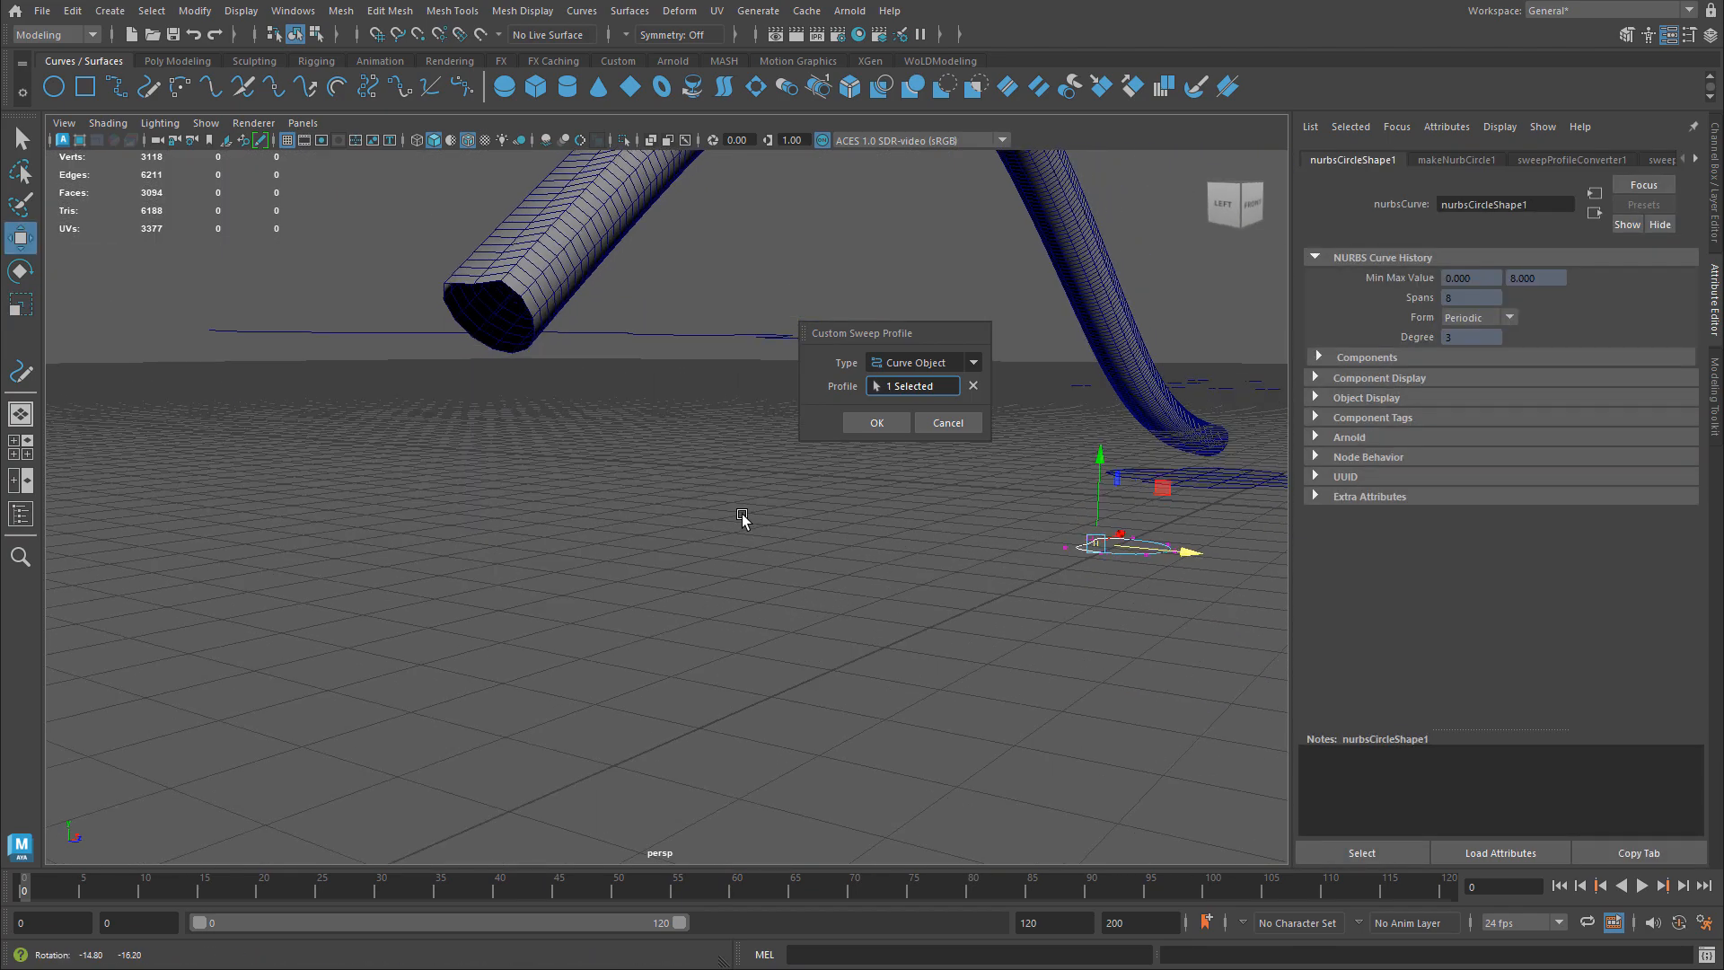
{"action": "middle_click_drag", "start_coordinate": [583, 443], "coordinate": [531, 506], "text": "alt"}
{"action": "right_click_drag", "start_coordinate": [530, 506], "coordinate": [1259, 772], "text": "alt"}
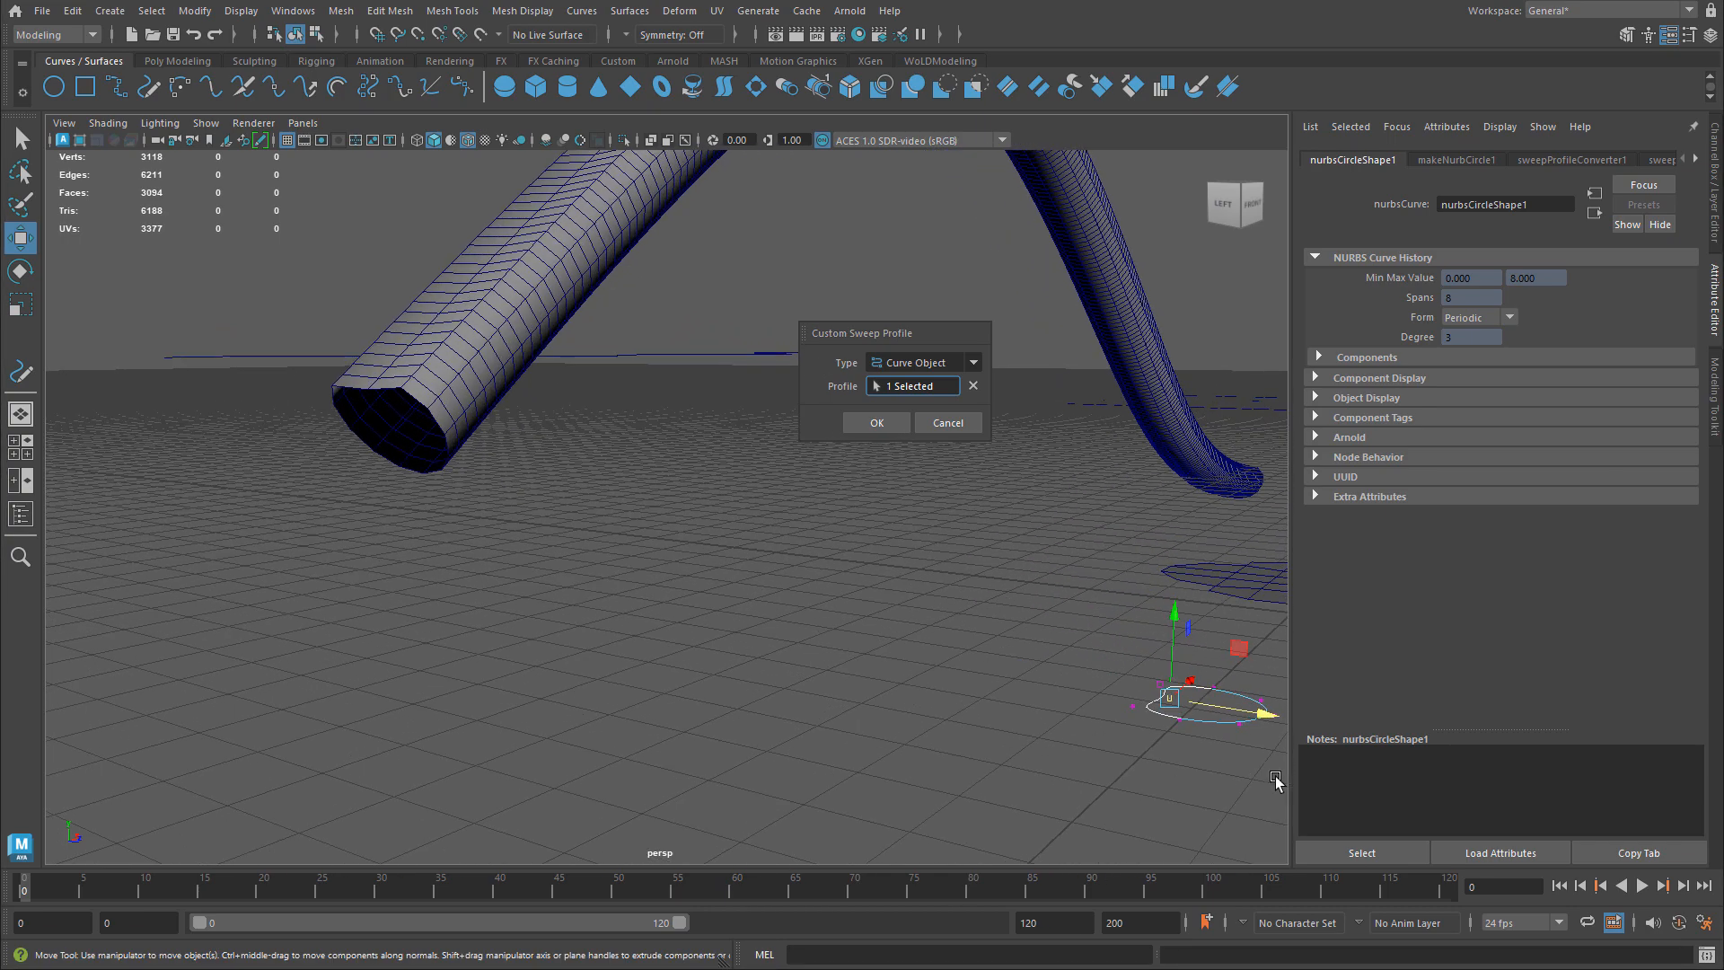
{"action": "middle_click_drag", "start_coordinate": [1270, 753], "coordinate": [1161, 757], "text": "alt"}
{"action": "left_click_drag", "start_coordinate": [1178, 735], "coordinate": [1142, 734]}
{"action": "mouse_move", "coordinate": [1042, 709]}
{"action": "left_mouse_down"}
{"action": "mouse_move", "coordinate": [1068, 735]}
{"action": "mouse_move", "coordinate": [1038, 728]}
{"action": "left_mouse_up"}
{"action": "left_click_drag", "start_coordinate": [1084, 661], "coordinate": [1111, 696]}
{"action": "left_click_drag", "start_coordinate": [1119, 672], "coordinate": [1145, 651]}
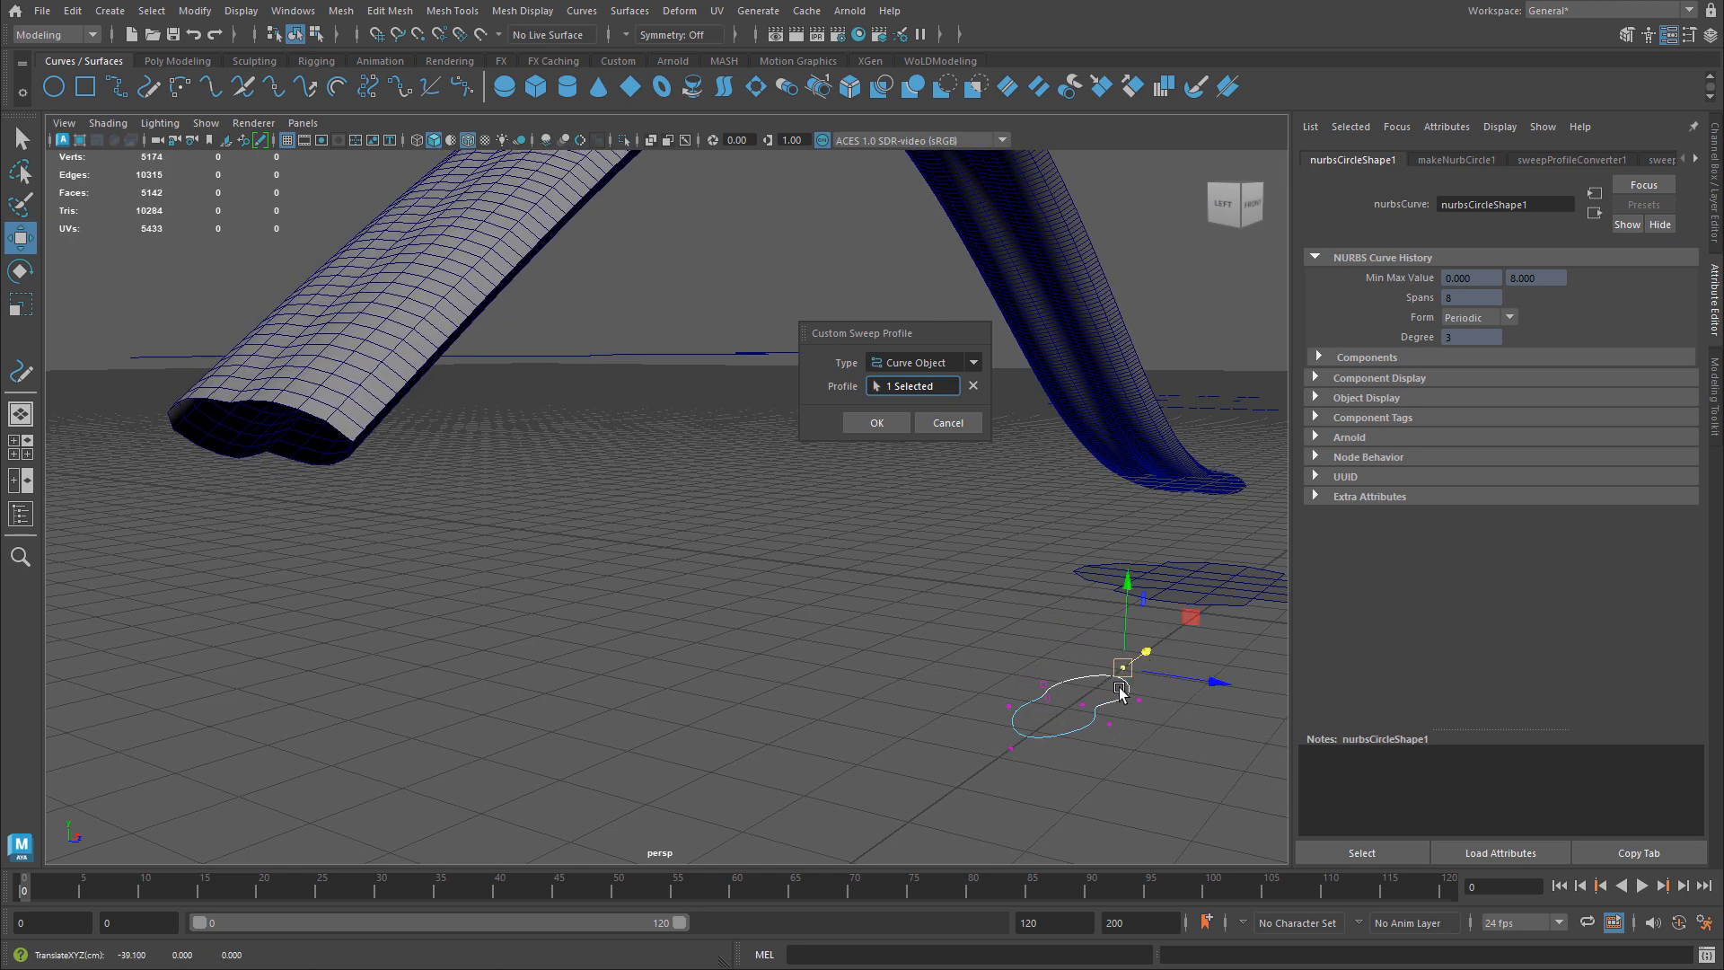
{"action": "left_click", "coordinate": [945, 421]}
{"action": "mouse_move", "coordinate": [890, 566]}
{"action": "left_mouse_down", "text": "alt"}
{"action": "mouse_move", "coordinate": [832, 578]}
{"action": "mouse_move", "coordinate": [900, 551]}
{"action": "left_mouse_up", "text": "alt"}
{"action": "right_click_drag", "start_coordinate": [898, 539], "coordinate": [1187, 465]}
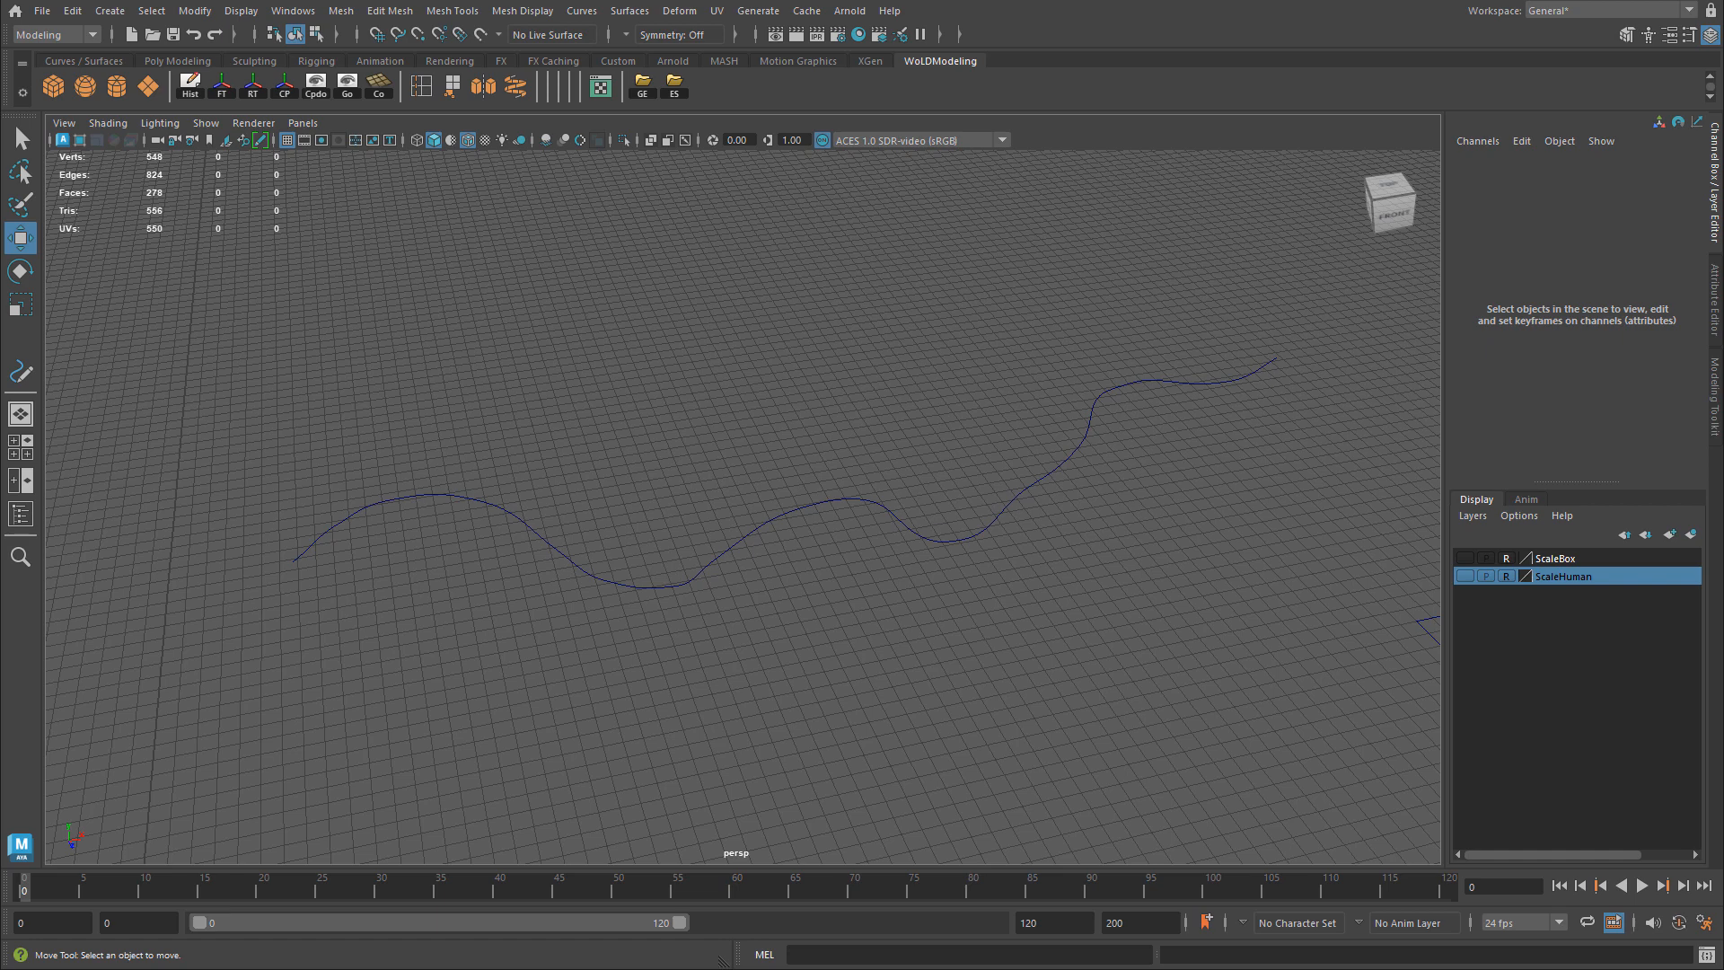
- Reshape the middle of the wavy curve by moving control vertices, and reselect the whole curve in object mode
{"action": "left_click_drag", "start_coordinate": [809, 437], "coordinate": [936, 574]}
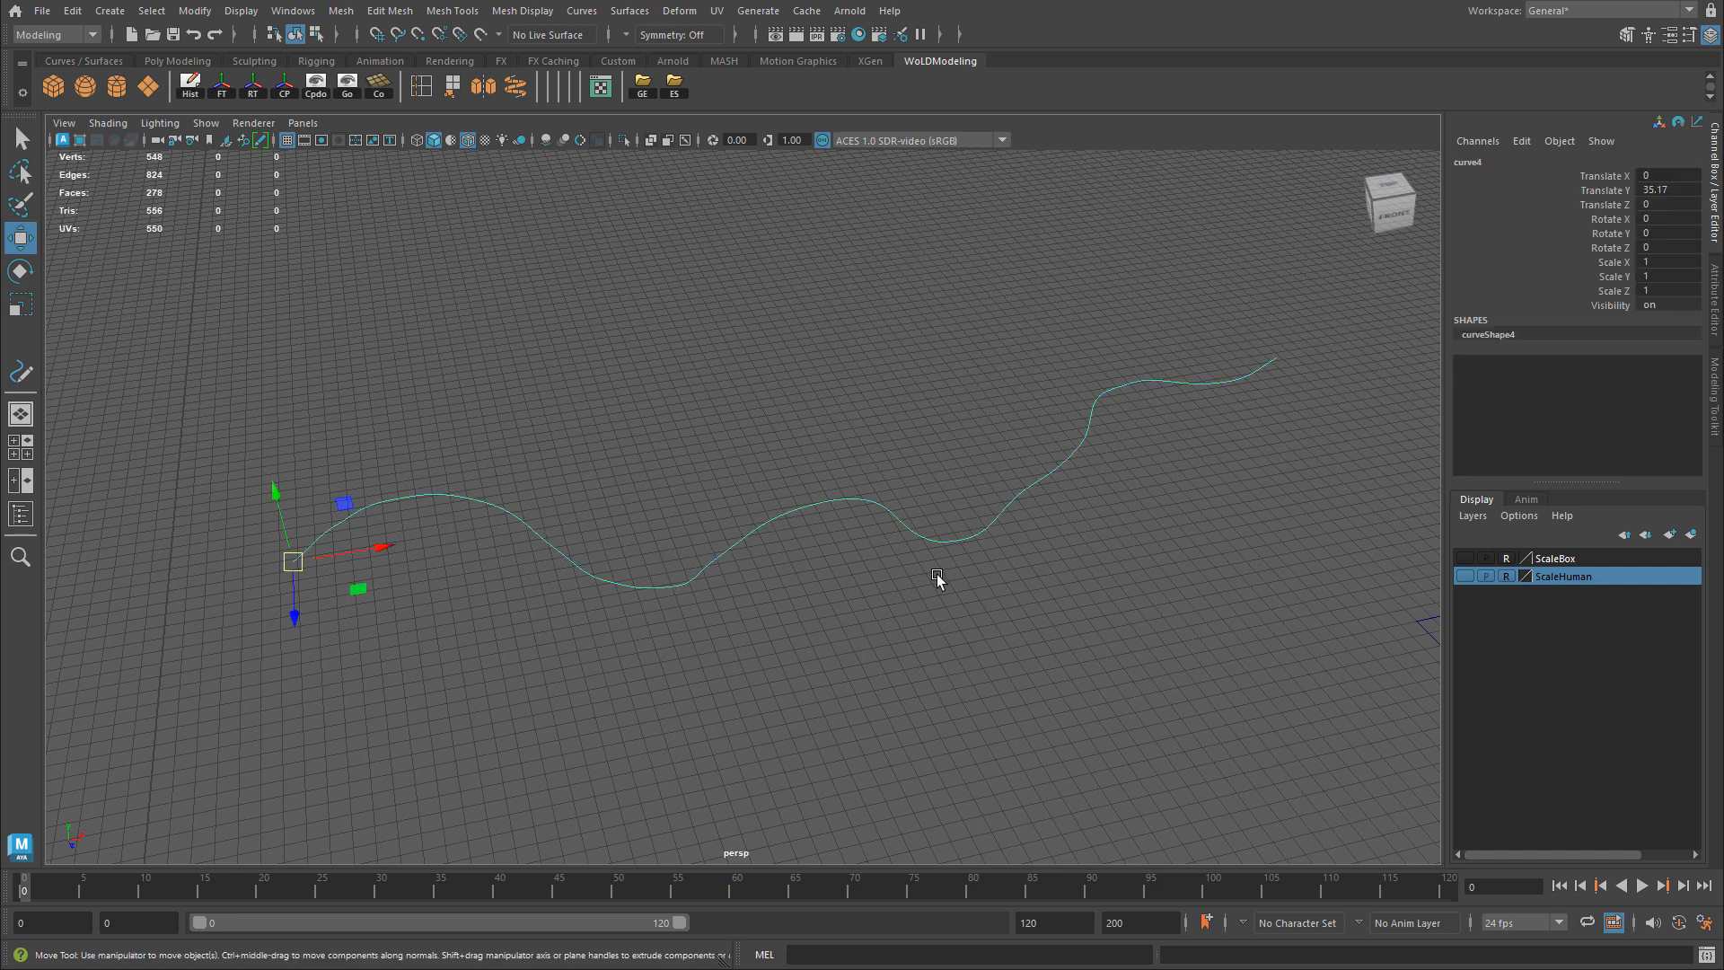
{"action": "right_click_drag", "start_coordinate": [777, 407], "coordinate": [669, 408]}
{"action": "left_click_drag", "start_coordinate": [550, 406], "coordinate": [991, 666]}
{"action": "mouse_move", "coordinate": [694, 508]}
{"action": "left_mouse_down"}
{"action": "mouse_move", "coordinate": [742, 559]}
{"action": "mouse_move", "coordinate": [711, 549]}
{"action": "mouse_move", "coordinate": [729, 550]}
{"action": "mouse_move", "coordinate": [715, 533]}
{"action": "left_mouse_up"}
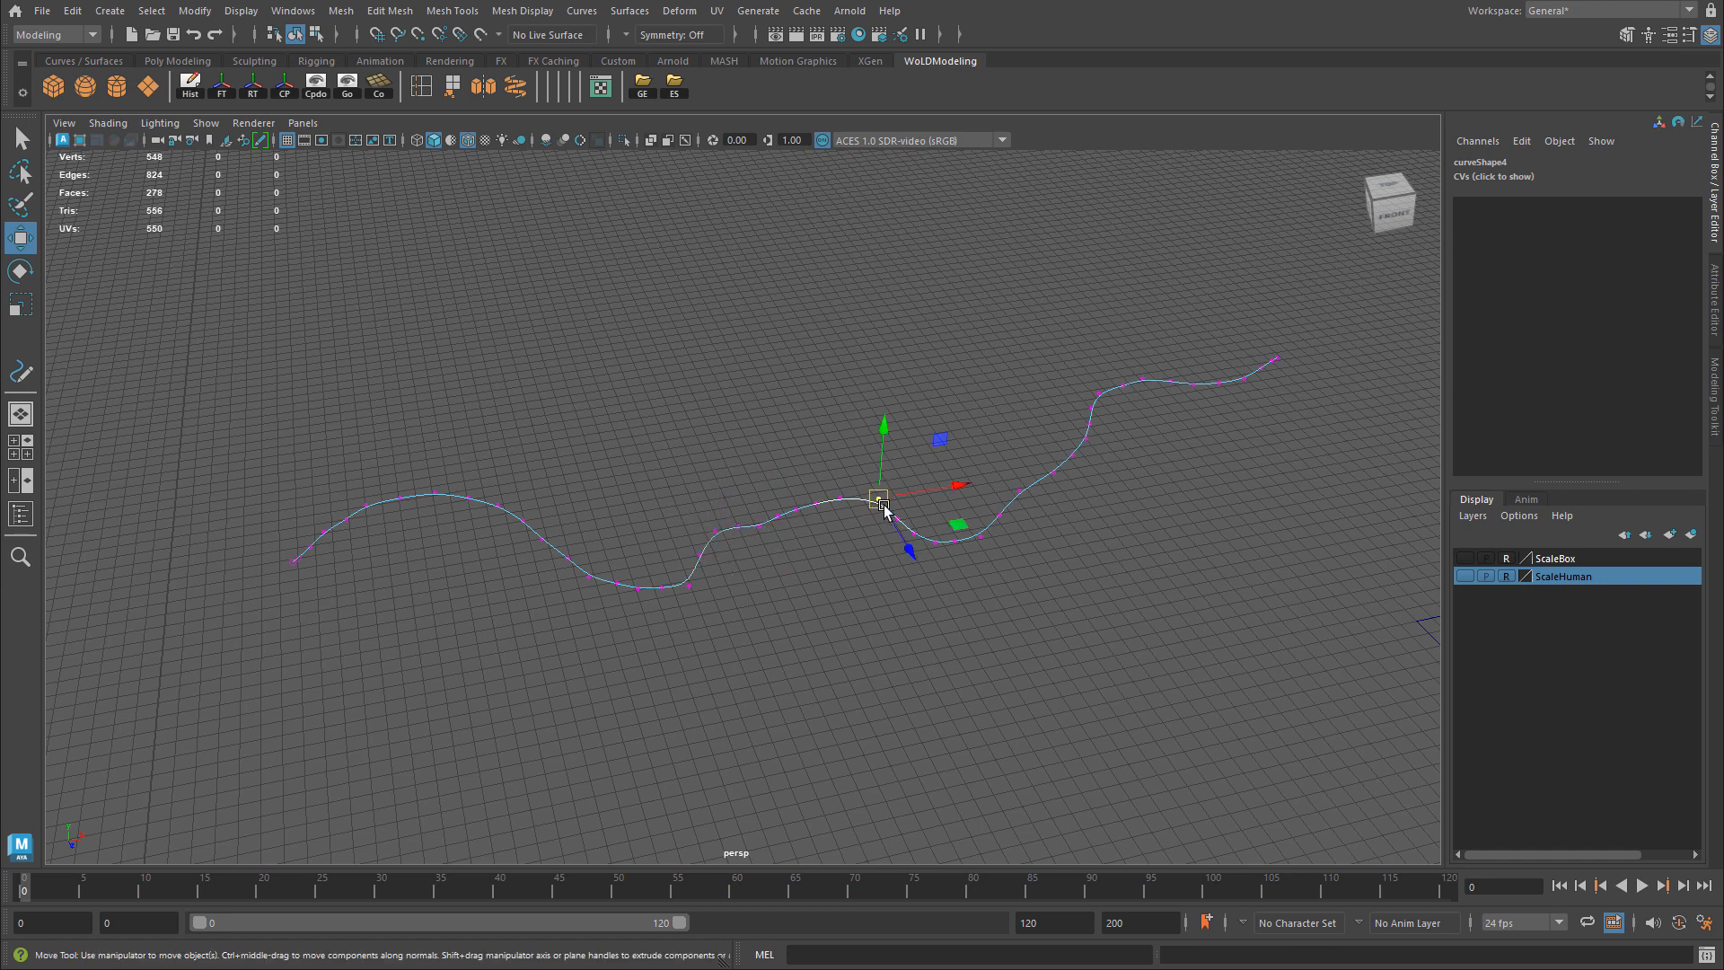
{"action": "key", "text": "ctrl+z"}
{"action": "key", "text": "ctrl+z"}
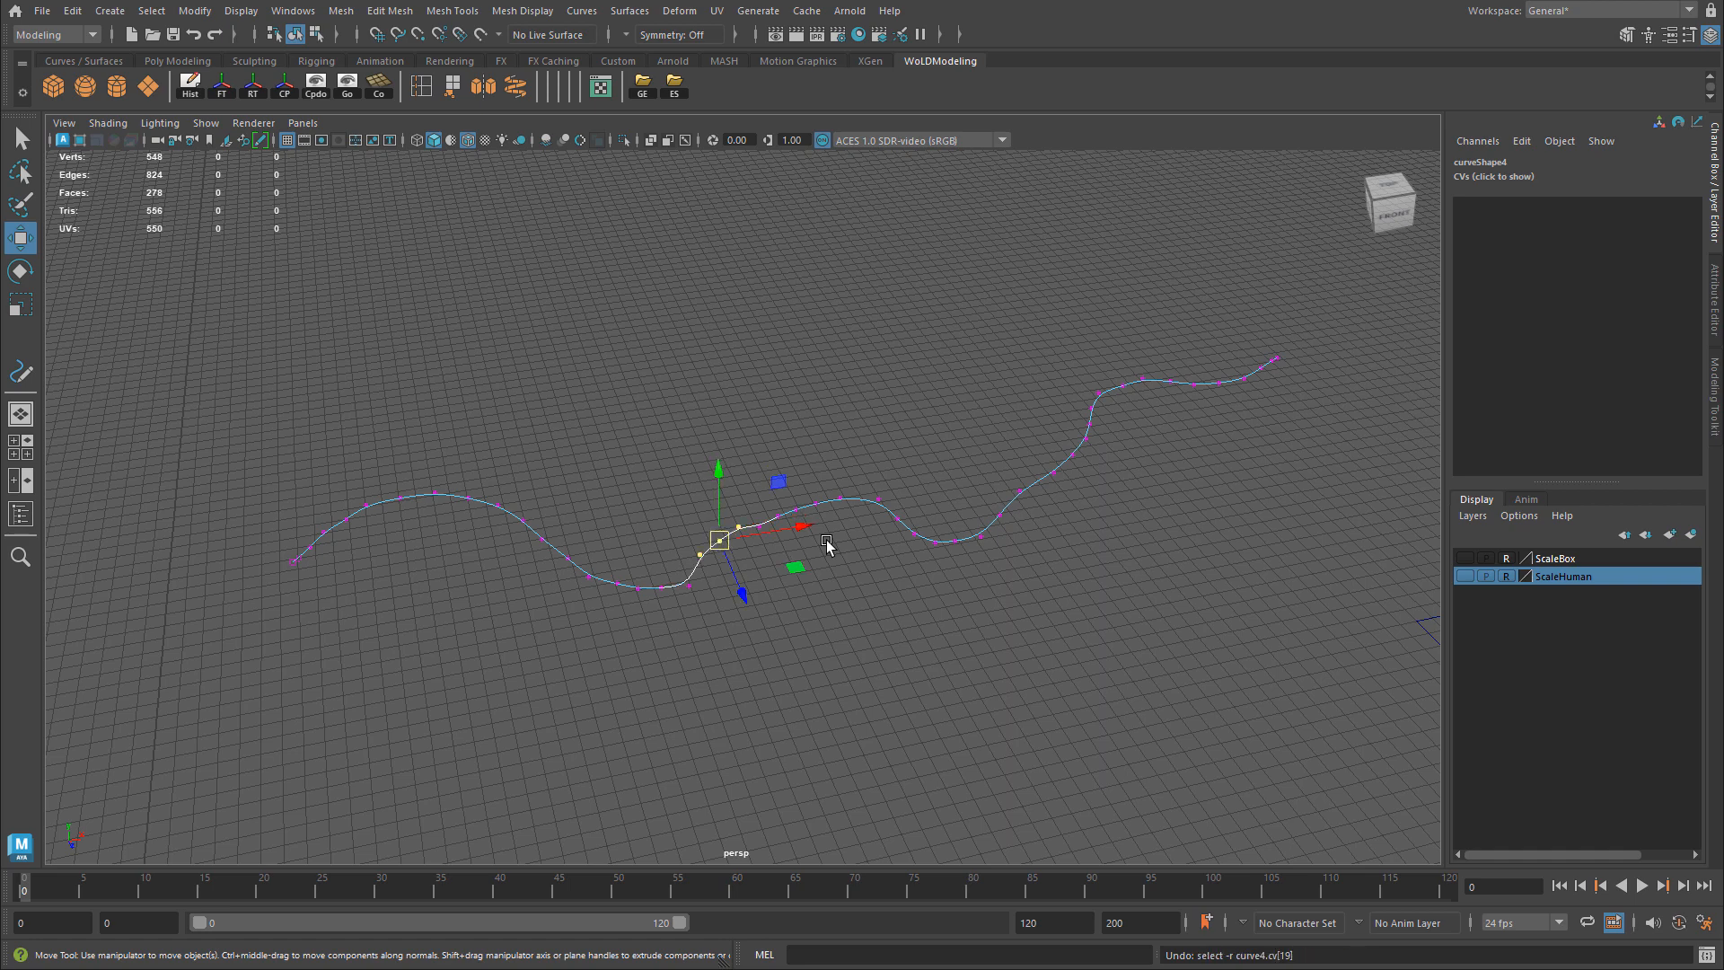
{"action": "right_click_drag", "start_coordinate": [854, 493], "coordinate": [939, 469]}
{"action": "left_click_drag", "start_coordinate": [947, 579], "coordinate": [947, 581]}
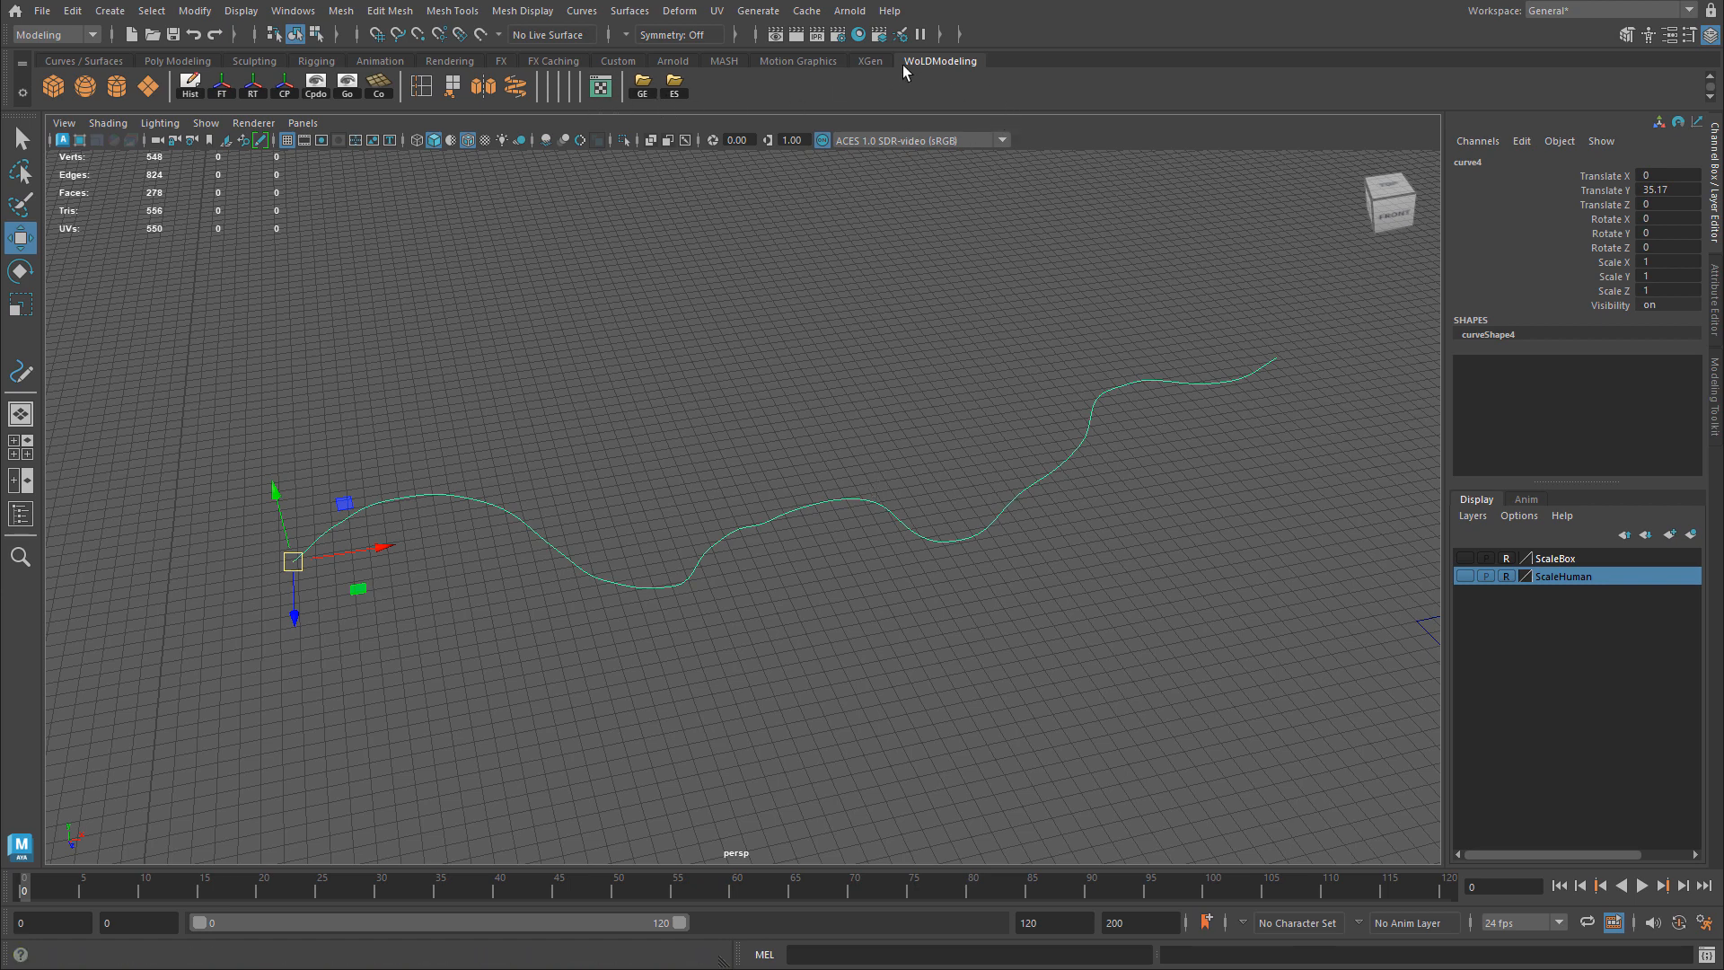
- Create a sweep mesh from the wavy curve and select the resulting mesh
{"action": "left_click", "coordinate": [515, 87]}
{"action": "scroll", "coordinate": [377, 449], "scroll_direction": "up", "scroll_amount": 5}
{"action": "middle_click_drag", "start_coordinate": [962, 419], "coordinate": [536, 490], "text": "alt"}
{"action": "right_click_drag", "start_coordinate": [536, 490], "coordinate": [769, 491], "text": "alt"}
{"action": "middle_click_drag", "start_coordinate": [932, 423], "coordinate": [749, 443], "text": "alt"}
{"action": "right_click_drag", "start_coordinate": [1115, 554], "coordinate": [687, 577], "text": "alt"}
{"action": "left_click", "coordinate": [820, 547]}
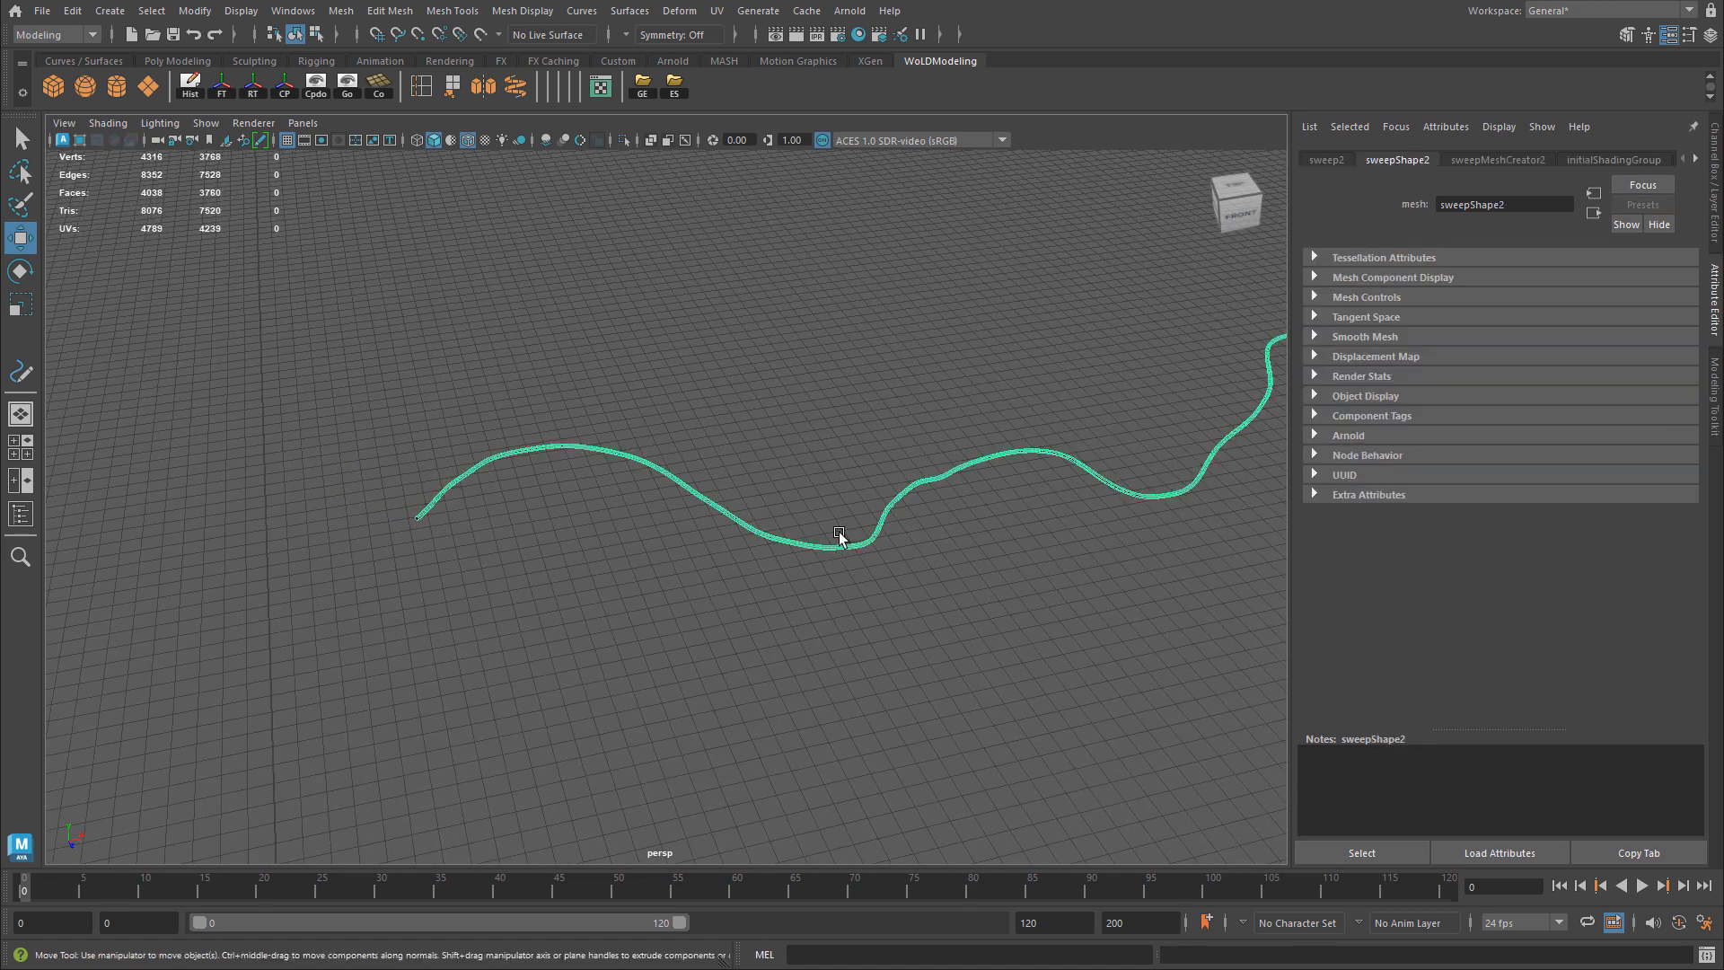
- Select the source curve inside the new sweep mesh and apply Lock Length to it
{"action": "left_click_drag", "start_coordinate": [807, 529], "coordinate": [837, 584]}
{"action": "left_click", "coordinate": [834, 496]}
{"action": "left_click", "coordinate": [826, 549]}
{"action": "left_click_drag", "start_coordinate": [887, 347], "coordinate": [1021, 556]}
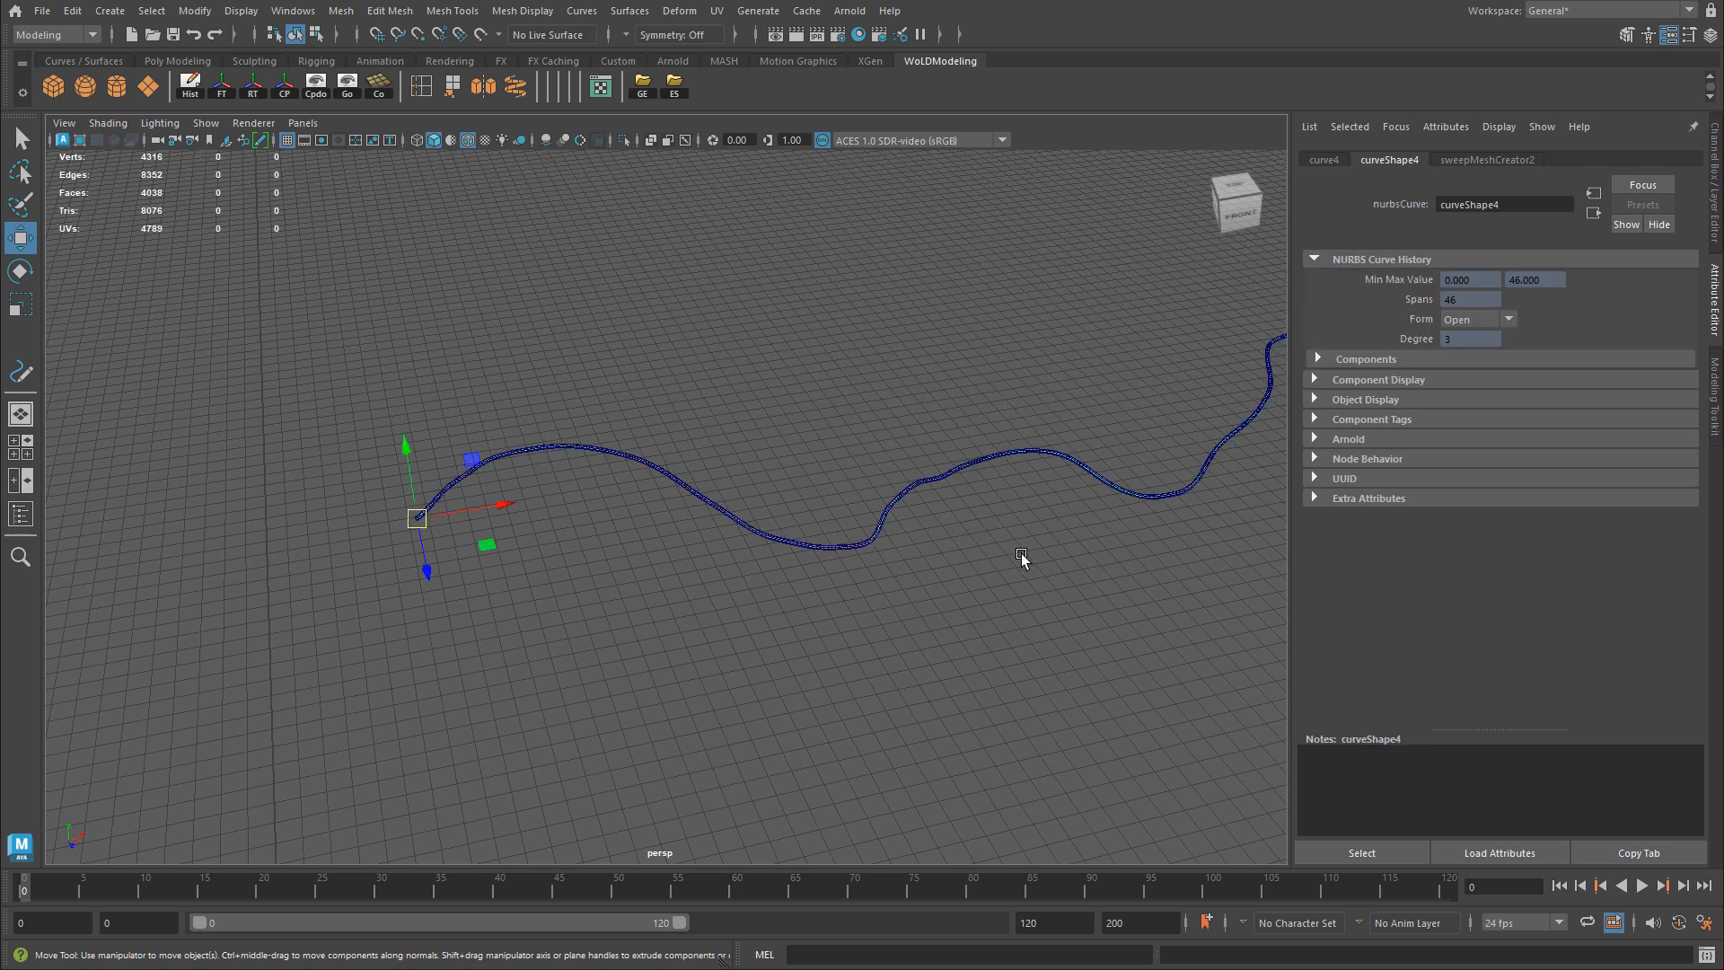
{"action": "left_click", "coordinate": [20, 515]}
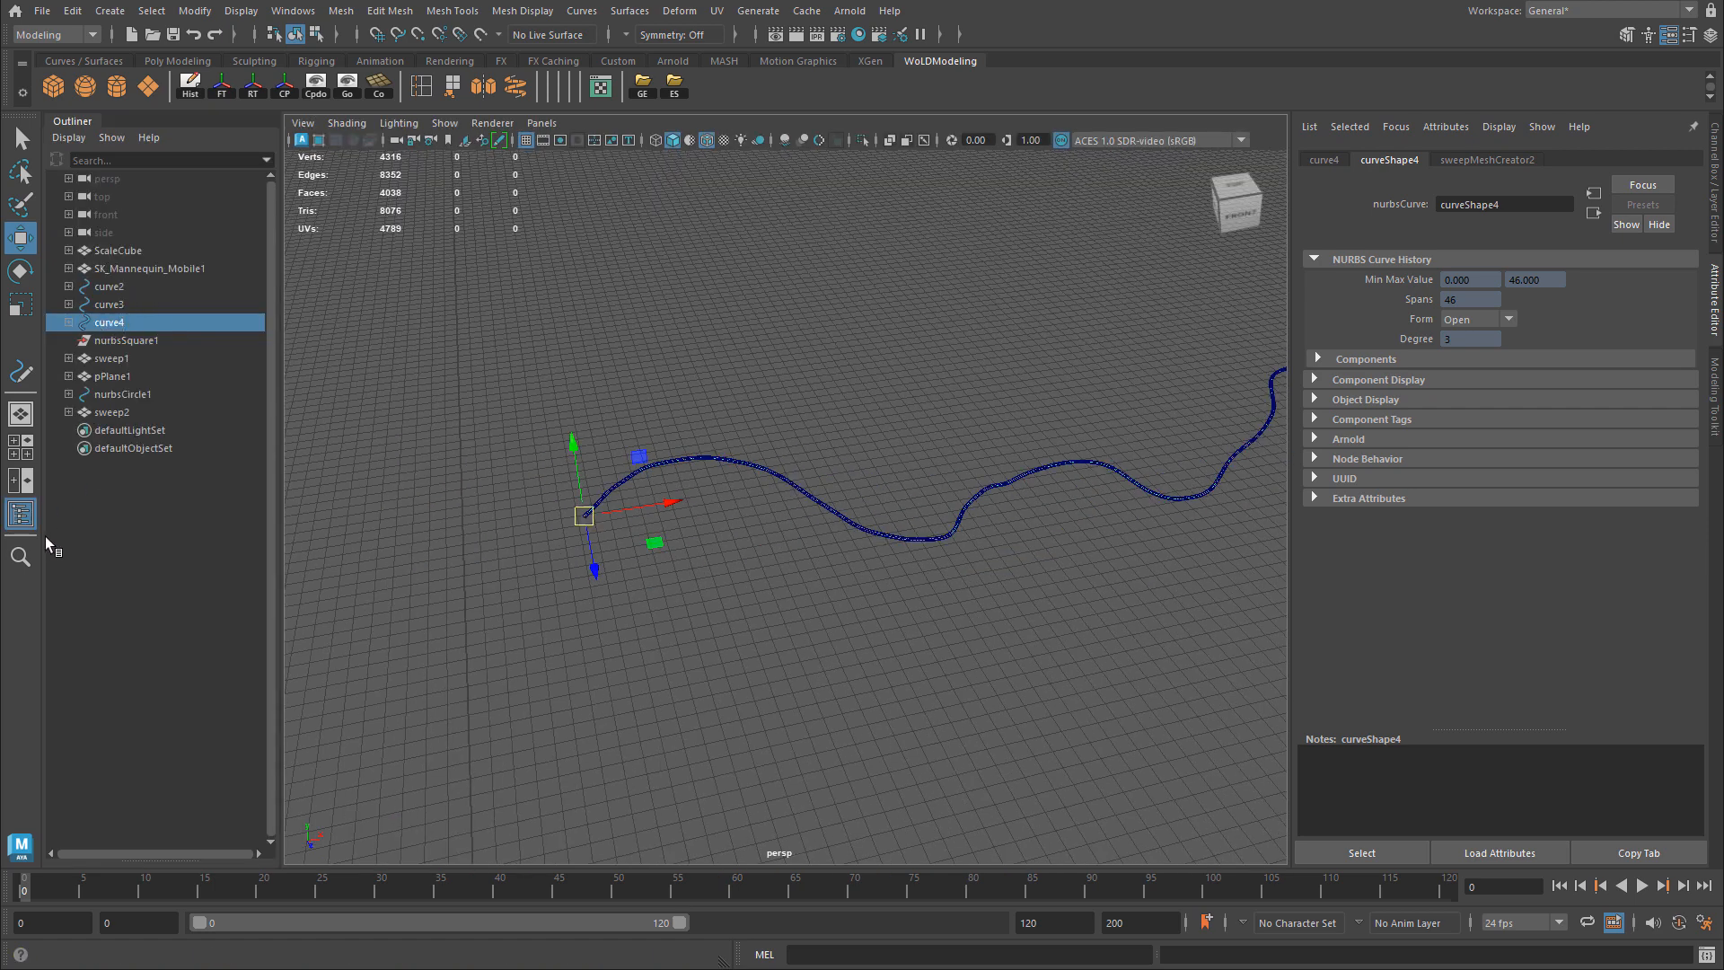
{"action": "left_click", "coordinate": [23, 518]}
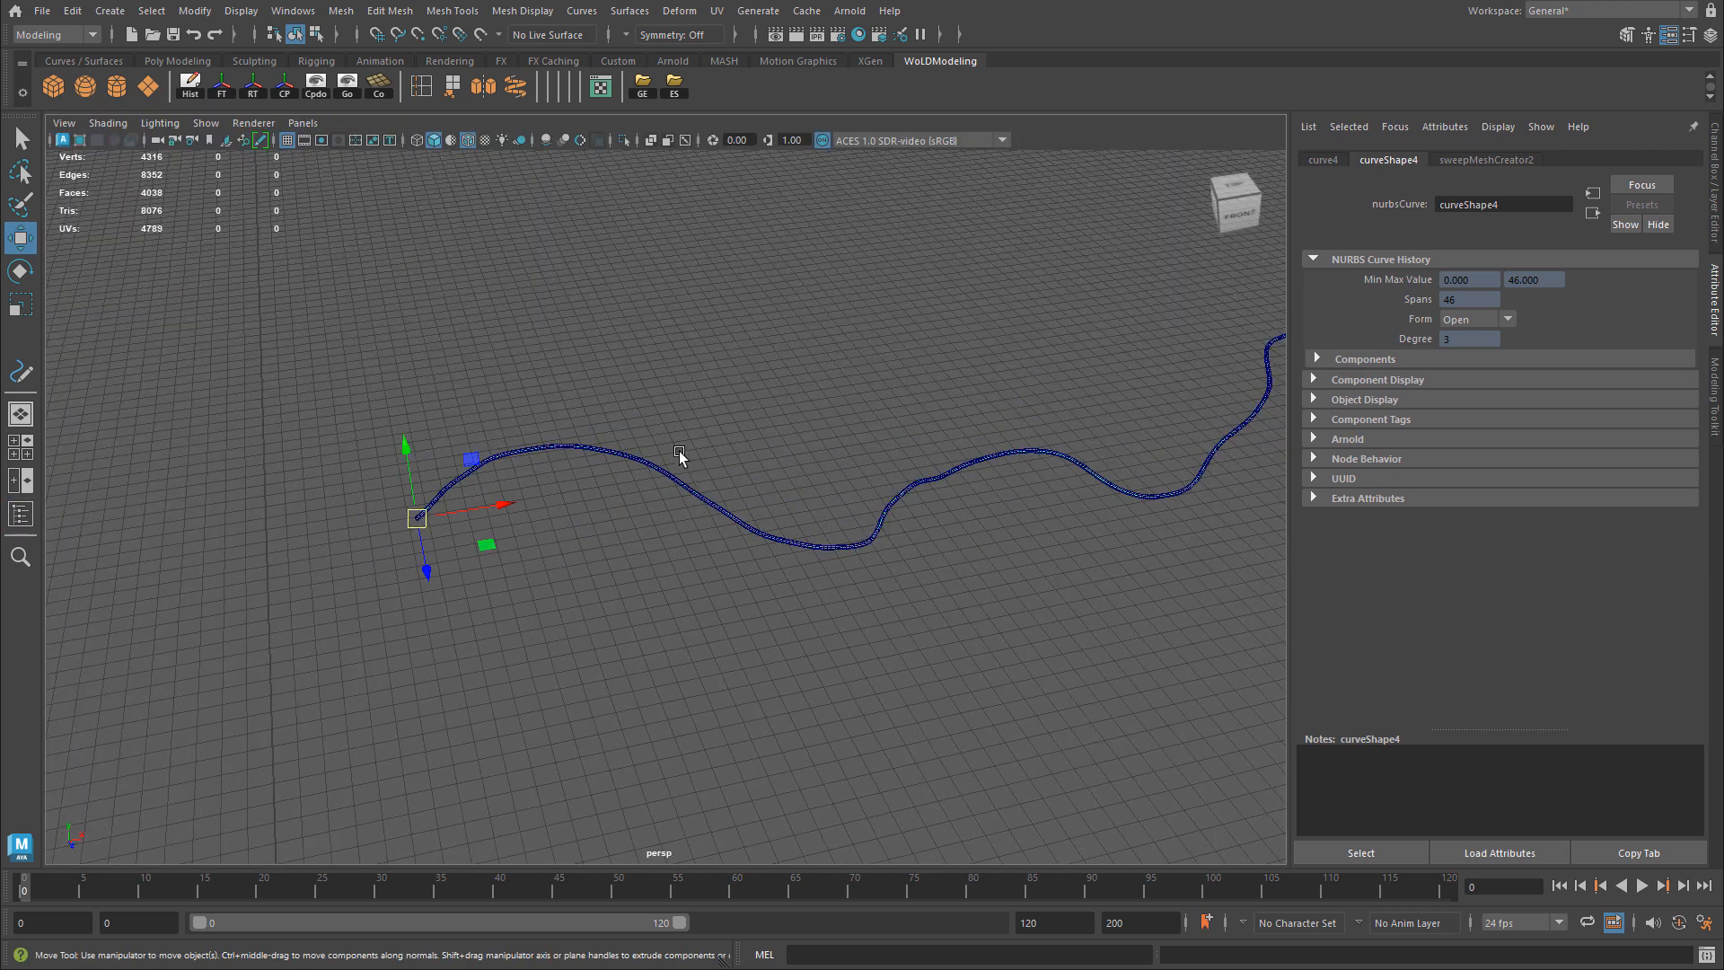
{"action": "left_click", "coordinate": [580, 12]}
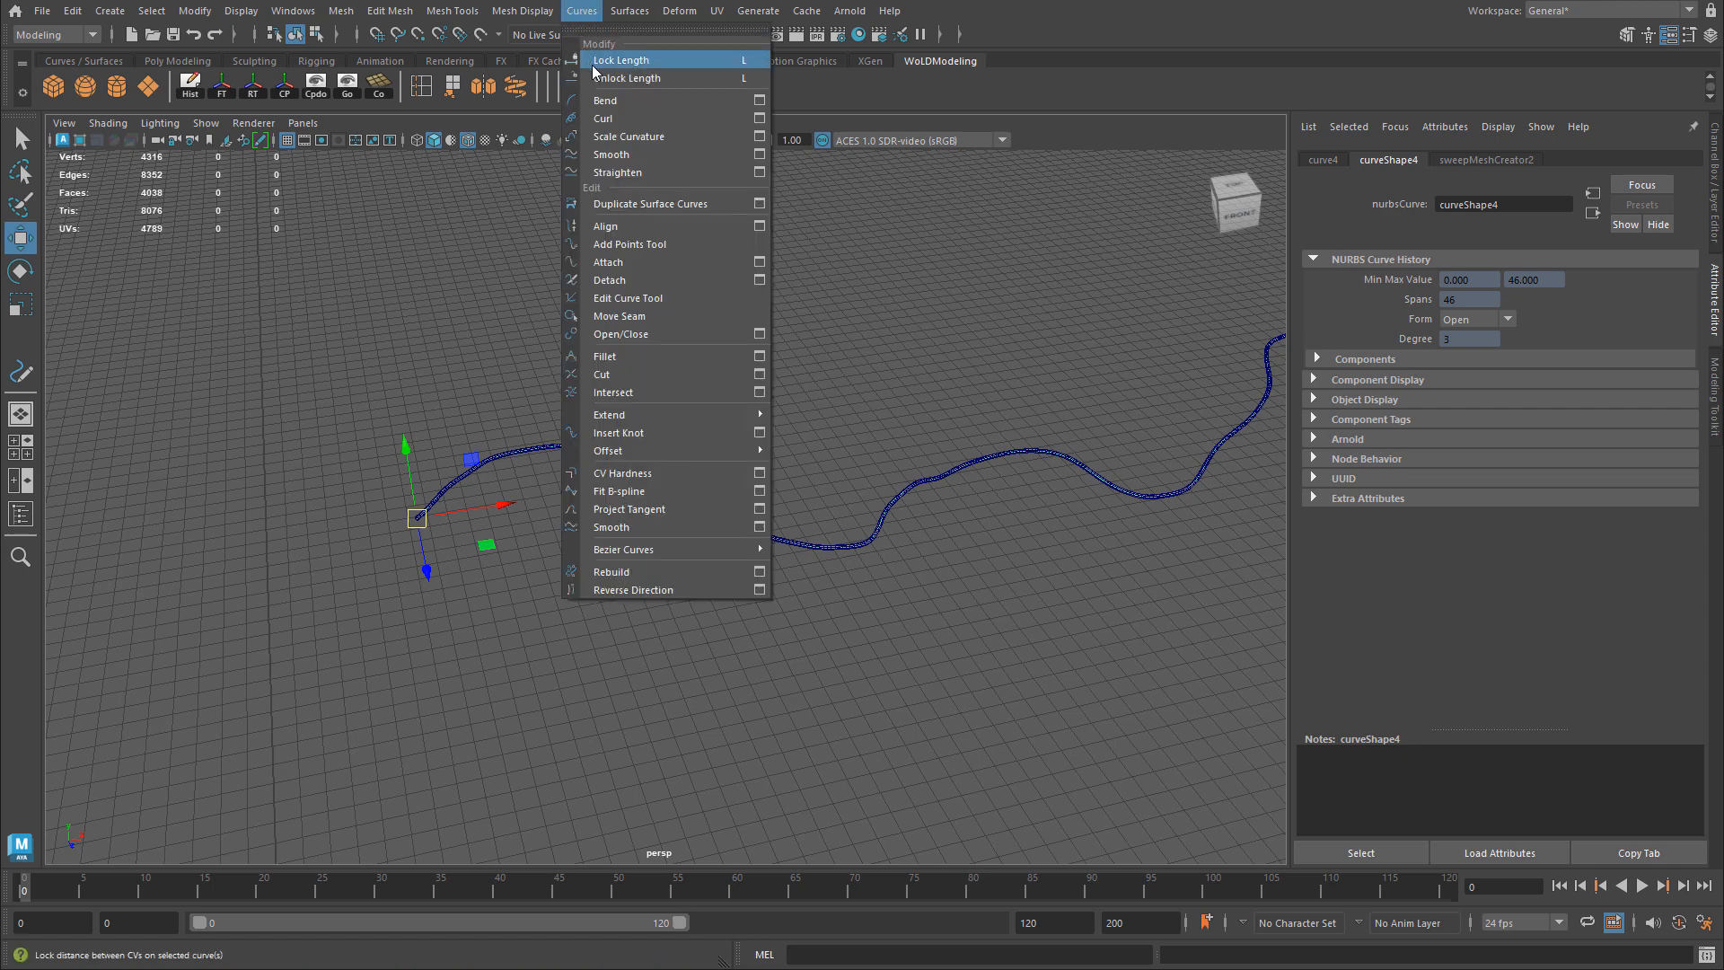
{"action": "left_click", "coordinate": [618, 61]}
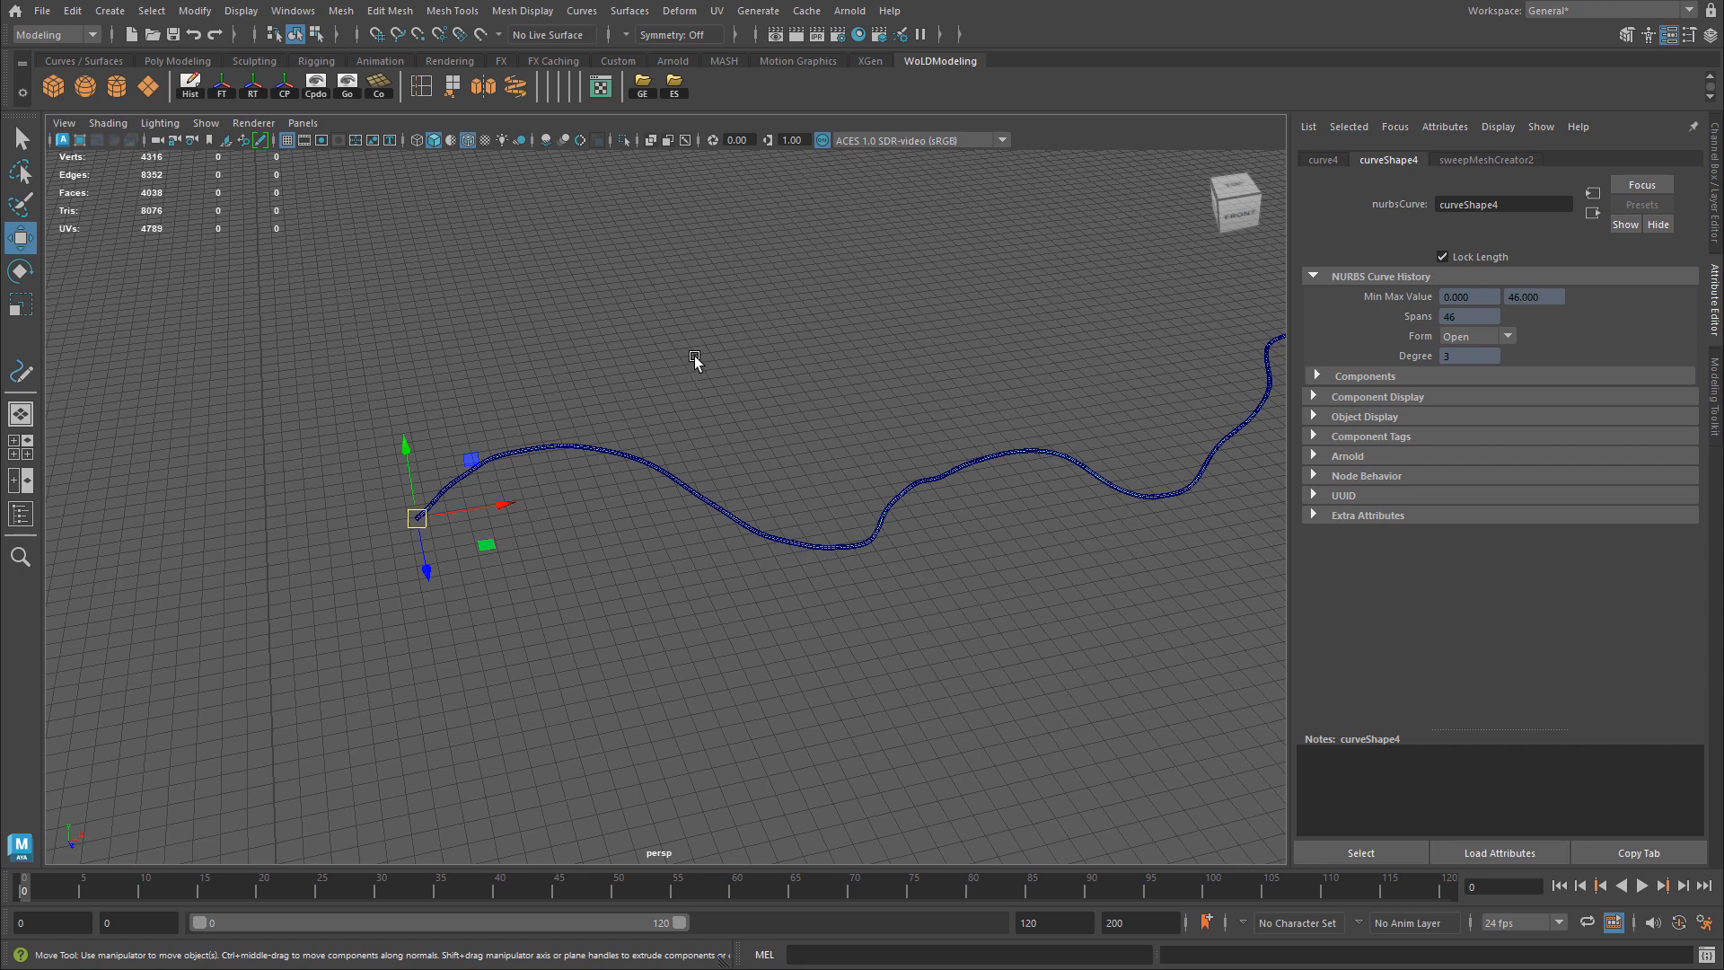
- Show the length-locked curve's control vertices and select the vertex at its far end
{"action": "right_click_drag", "start_coordinate": [708, 363], "coordinate": [622, 359]}
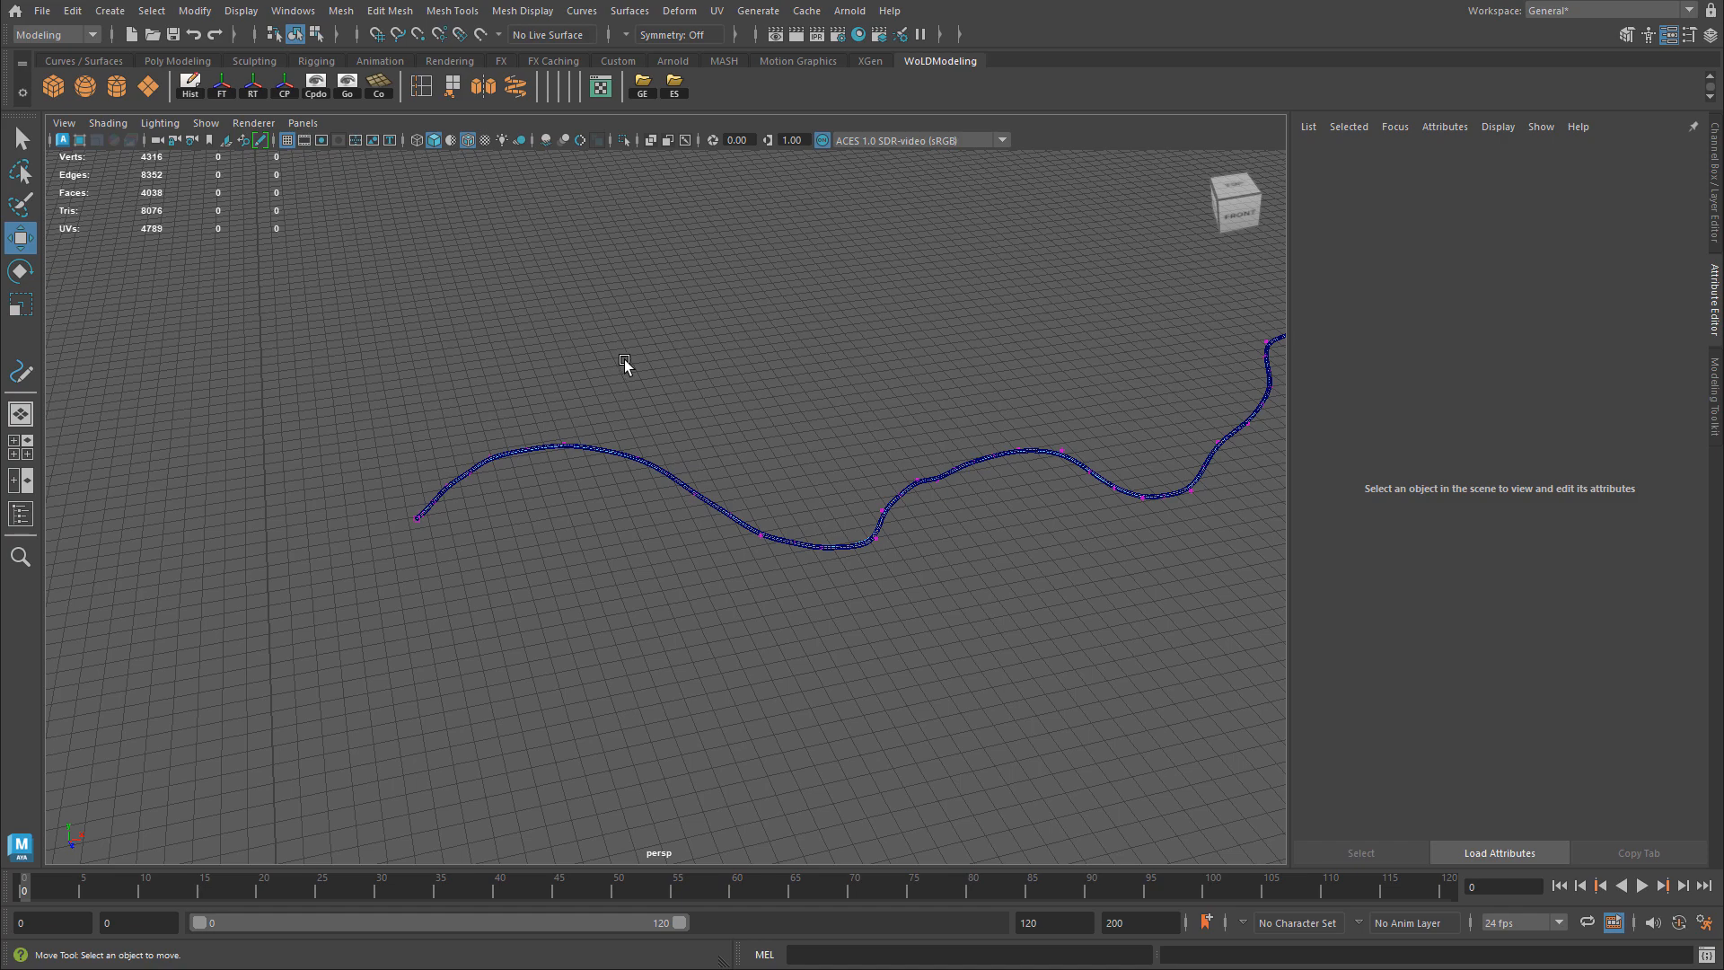
{"action": "left_click", "coordinate": [417, 517]}
{"action": "middle_click_drag", "start_coordinate": [913, 444], "coordinate": [470, 565], "text": "alt"}
{"action": "left_click", "coordinate": [1042, 411]}
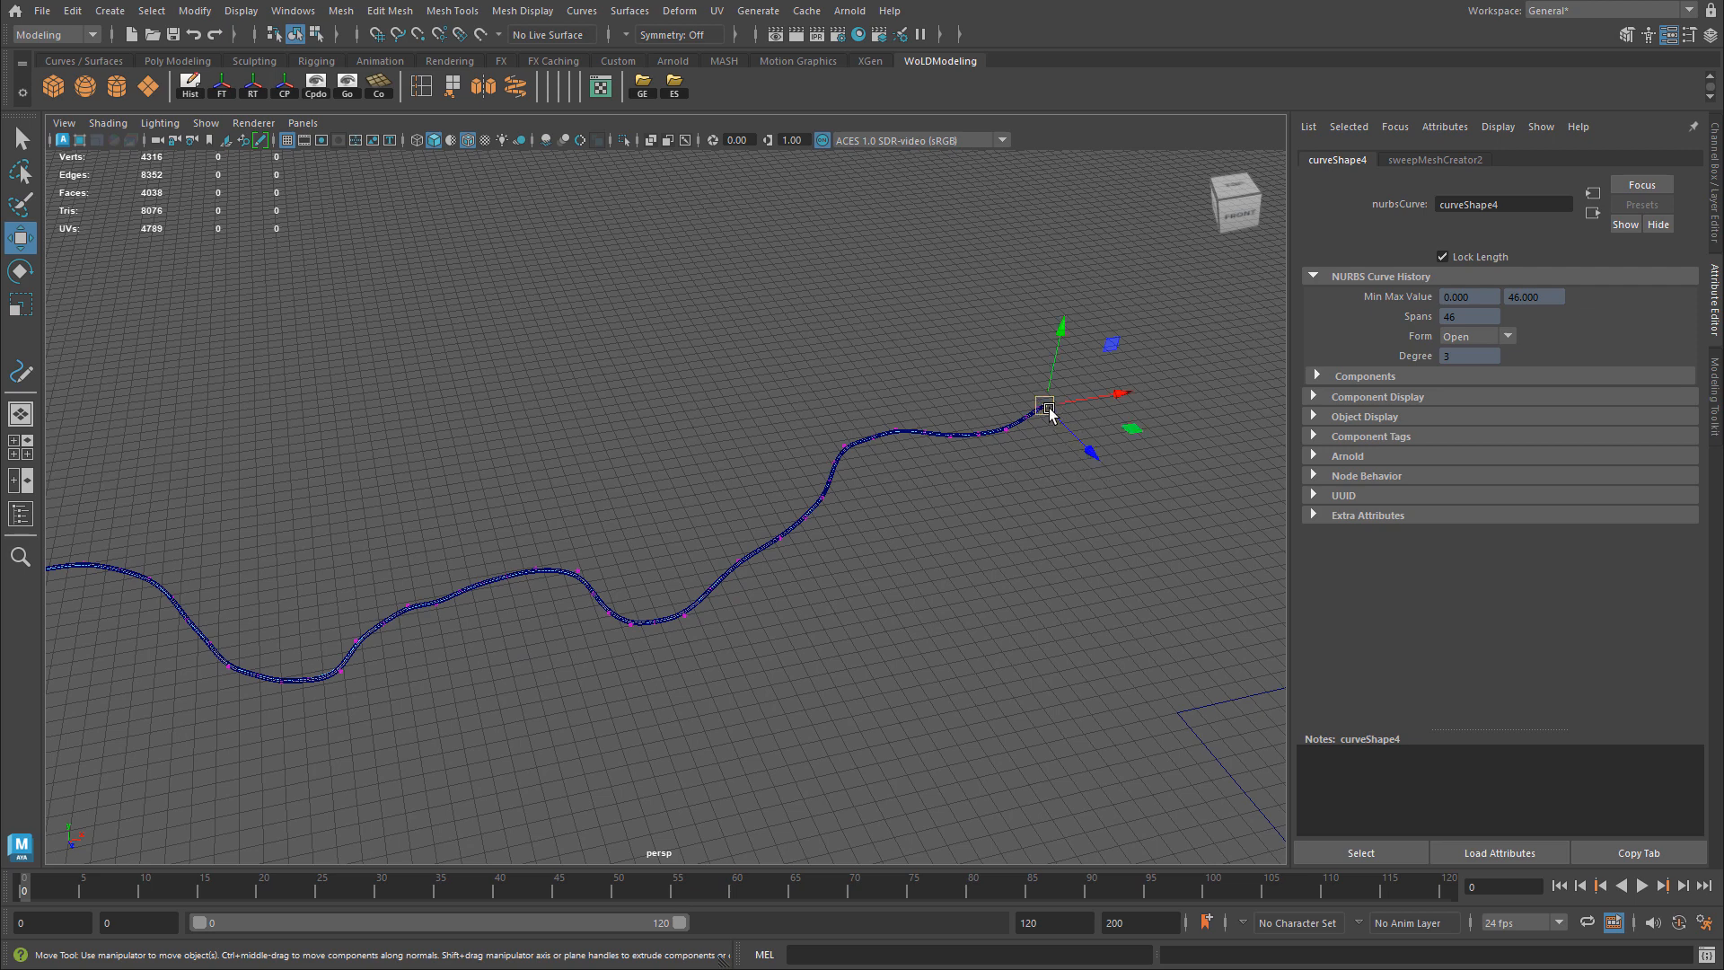
- Pull the end vertex back to bend the curve into a loop, then try moving a vertex on the bend and undo it
{"action": "left_click_drag", "start_coordinate": [1049, 411], "coordinate": [349, 749]}
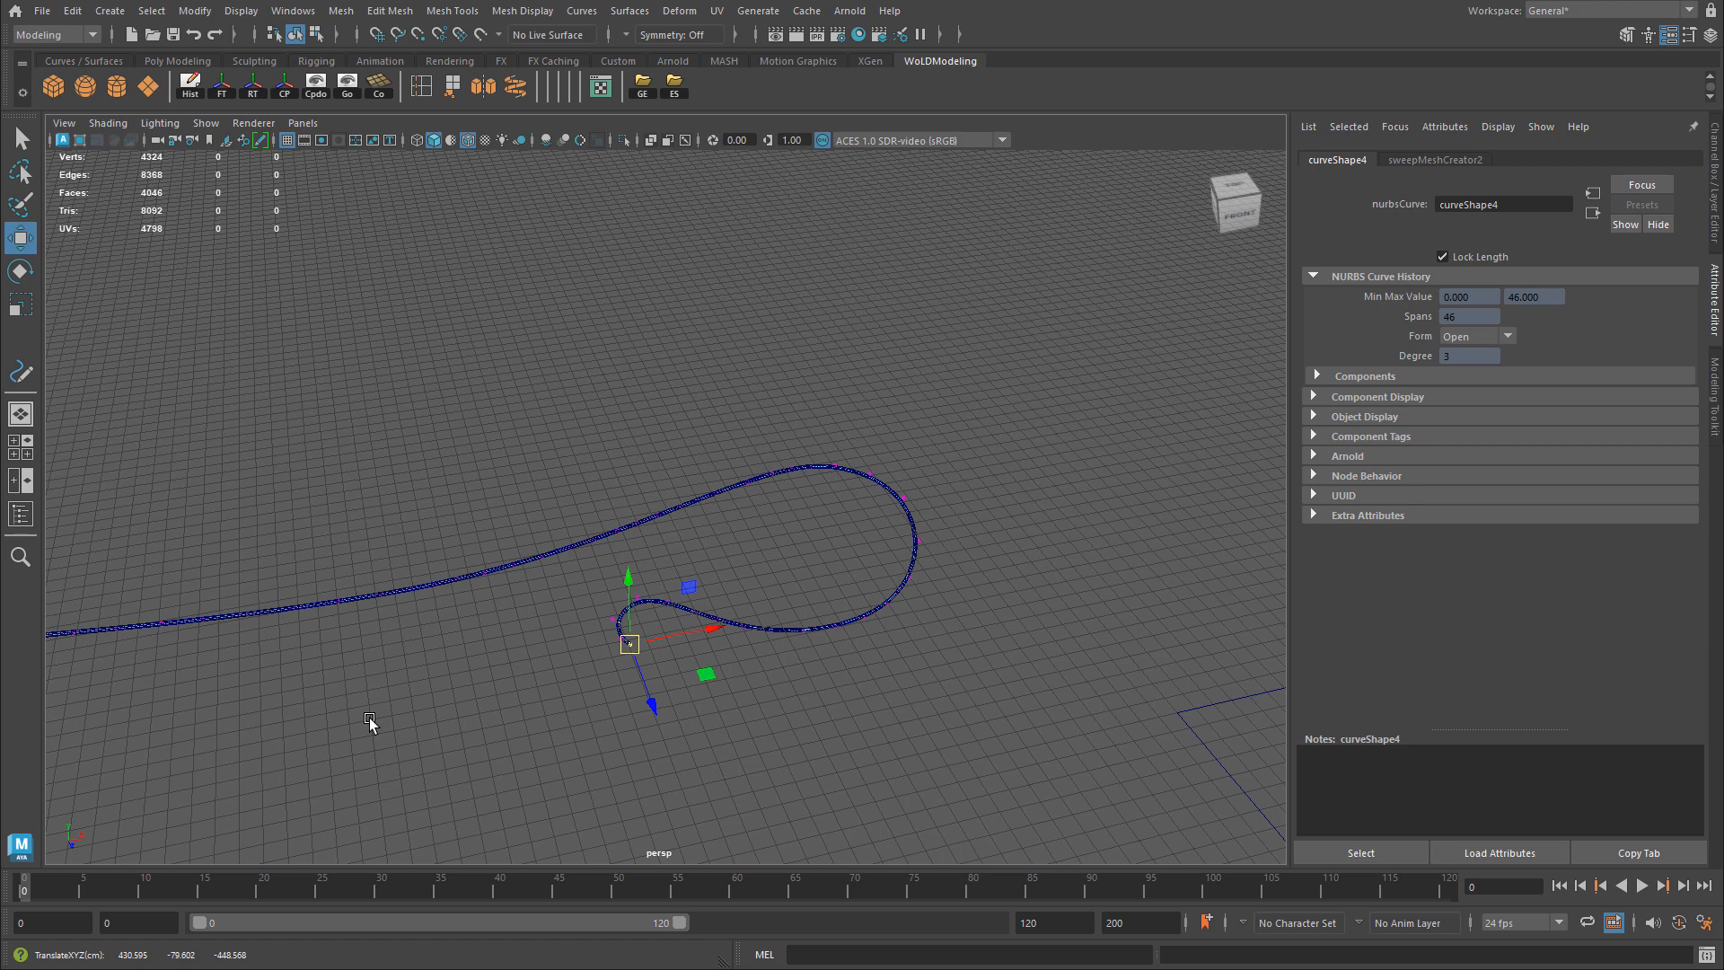
{"action": "left_click", "coordinate": [785, 475]}
{"action": "left_click_drag", "start_coordinate": [784, 475], "coordinate": [725, 411]}
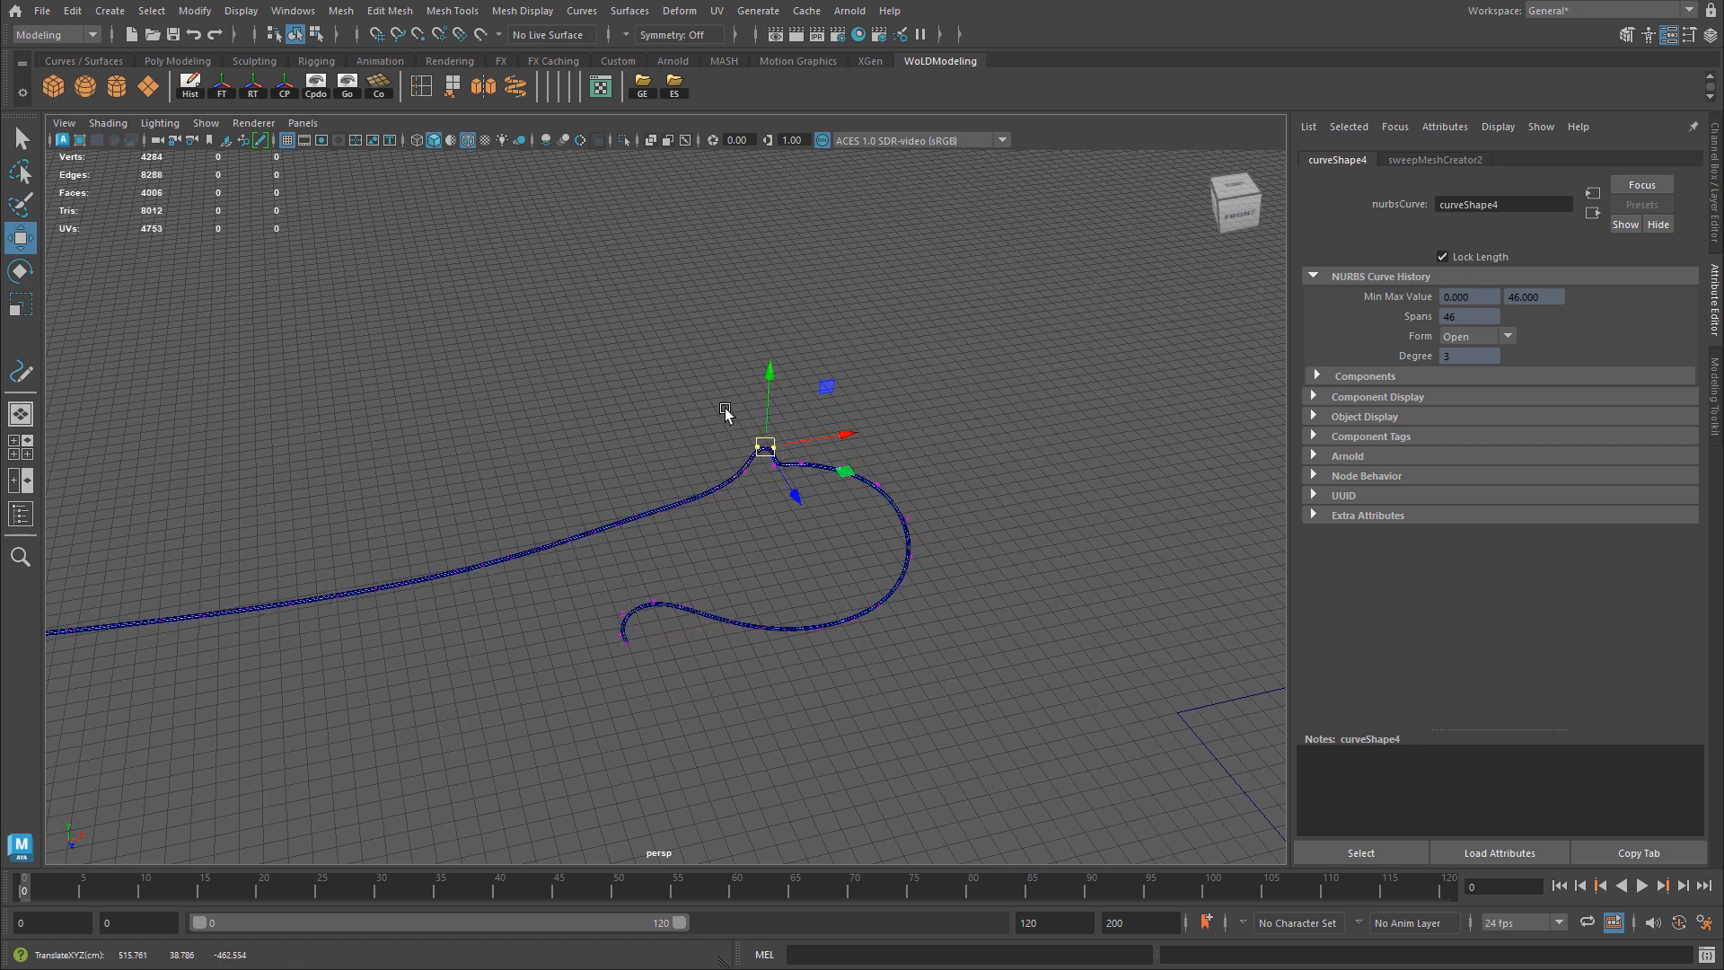
{"action": "key", "text": "ctrl+z"}
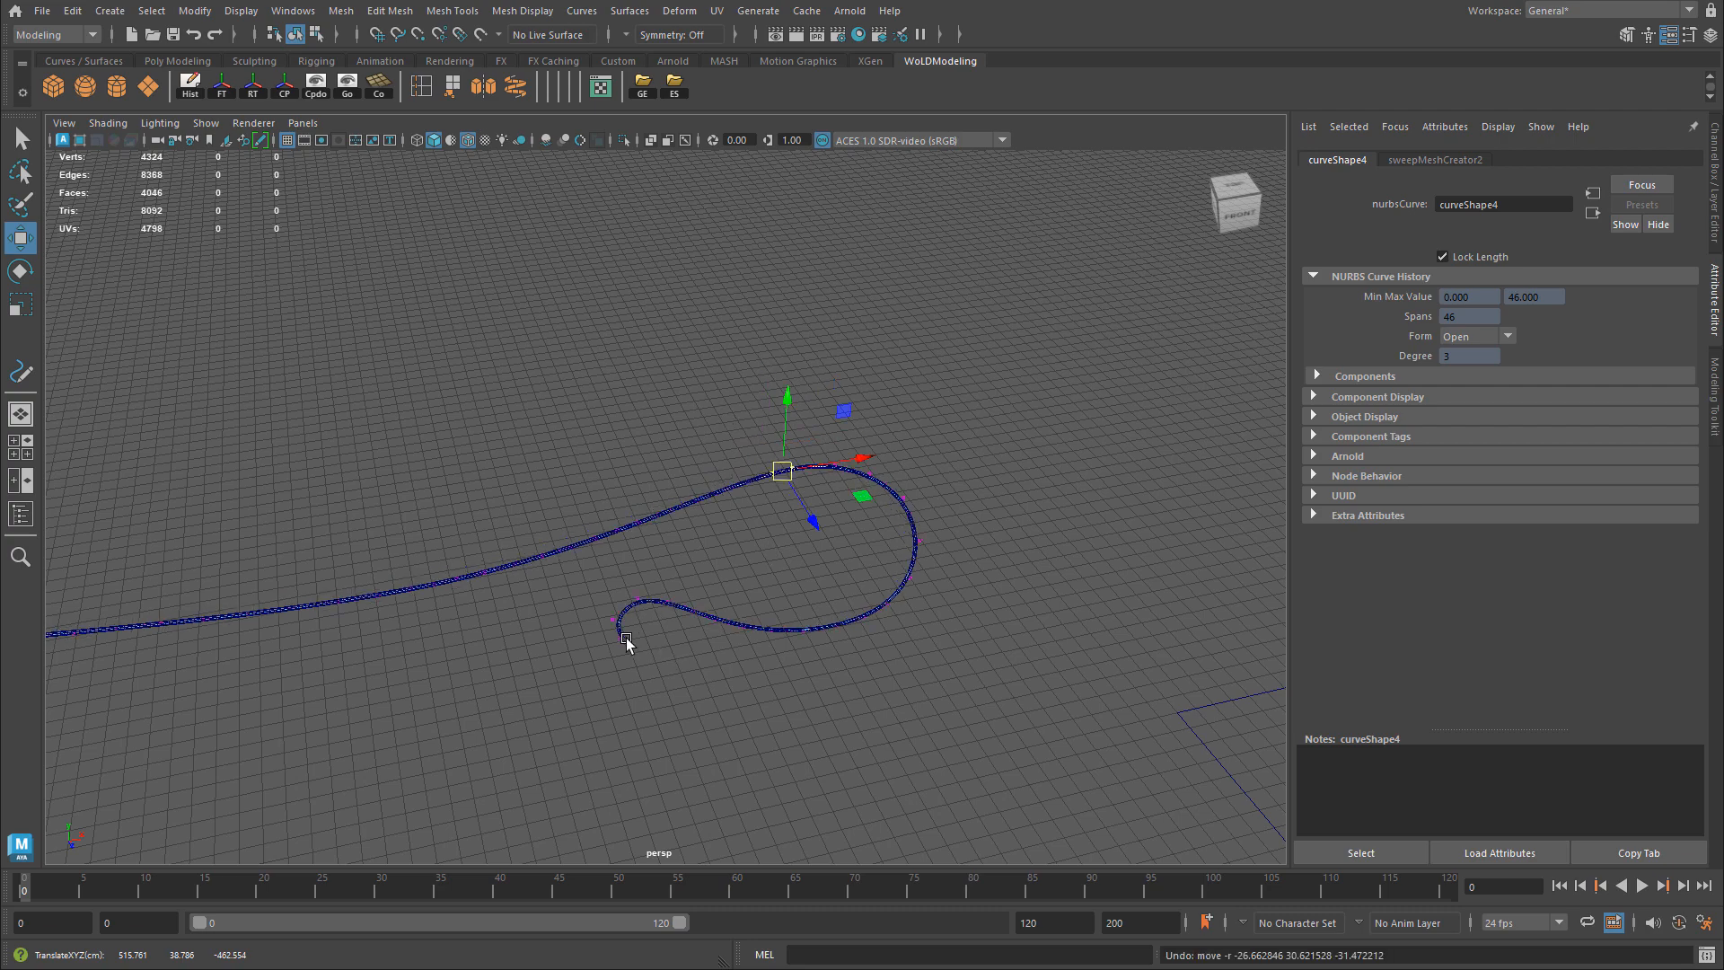
- Undo the control vertex moves step by step, back to the curve's wavy shape
{"action": "key", "text": "ctrl+z"}
{"action": "key", "text": "ctrl+z"}
{"action": "key", "text": "ctrl+z"}
{"action": "key", "text": "ctrl+z"}
{"action": "key", "text": "ctrl+z"}
{"action": "key", "text": "ctrl+z"}
{"action": "key", "text": "ctrl+z"}
{"action": "key", "text": "ctrl+z"}
{"action": "key", "text": "ctrl+z"}
{"action": "key", "text": "ctrl+z"}
{"action": "key", "text": "ctrl+z"}
{"action": "key", "text": "ctrl+z"}
{"action": "key", "text": "ctrl+z"}
{"action": "key", "text": "ctrl+z"}
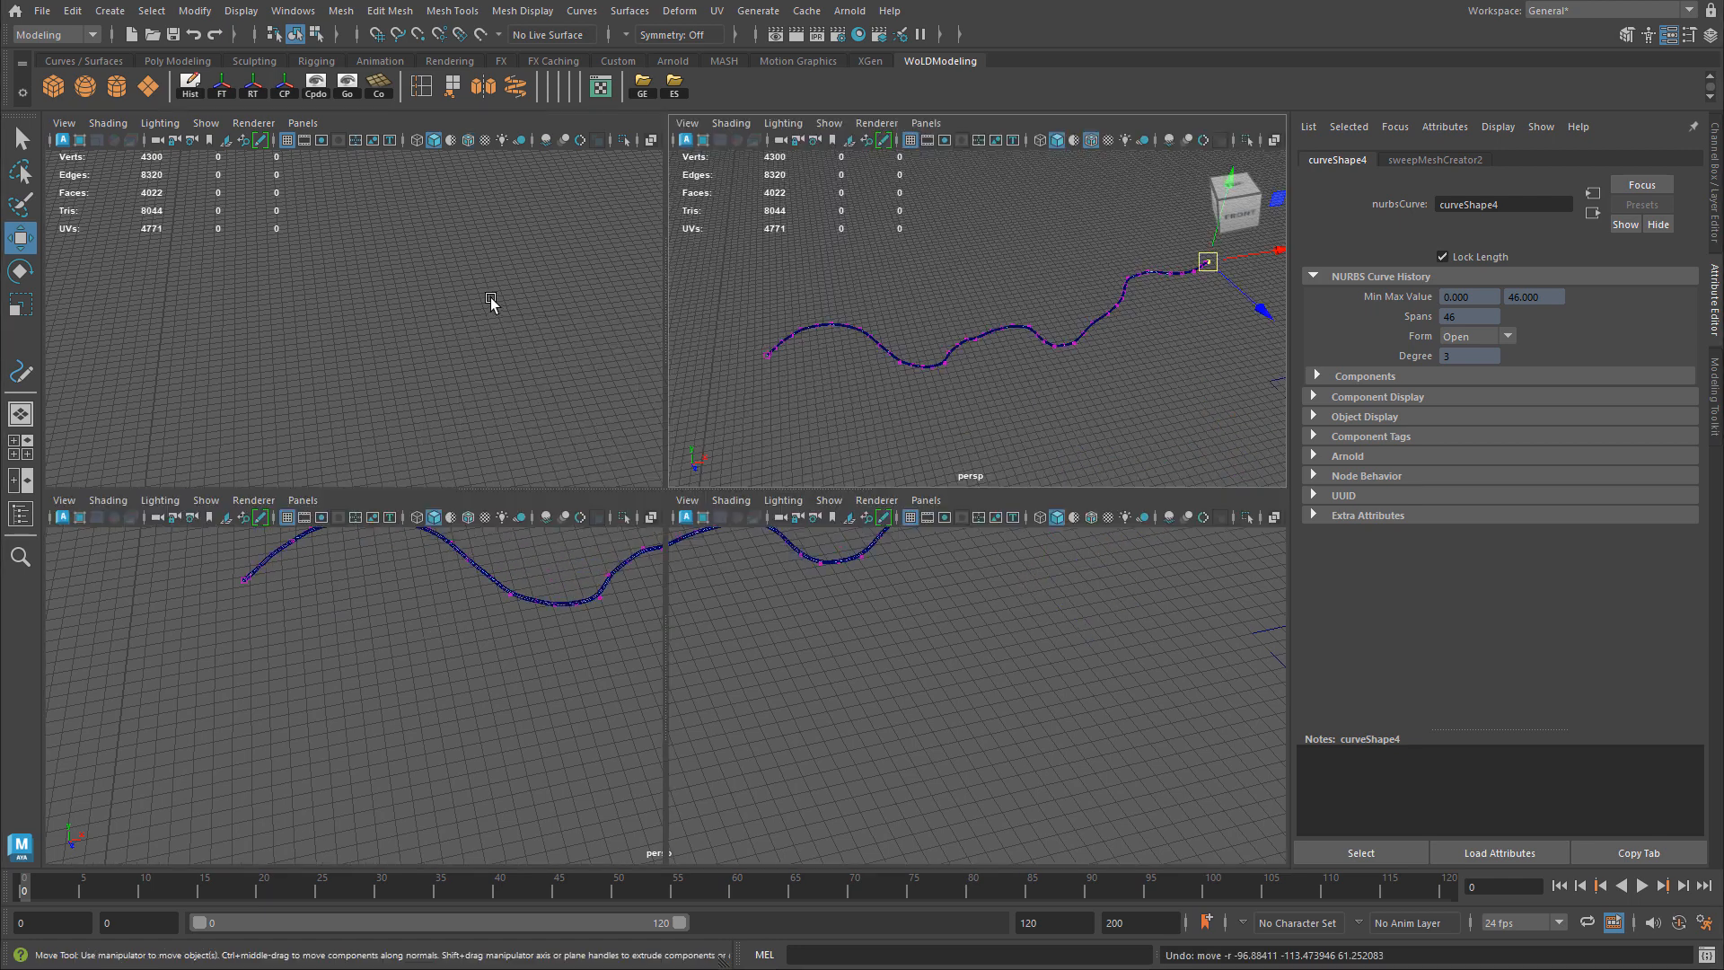
- Switch to the top view in wireframe display and frame the whole wavy curve
{"action": "key", "text": "space"}
{"action": "key", "text": "space"}
{"action": "key", "text": "4"}
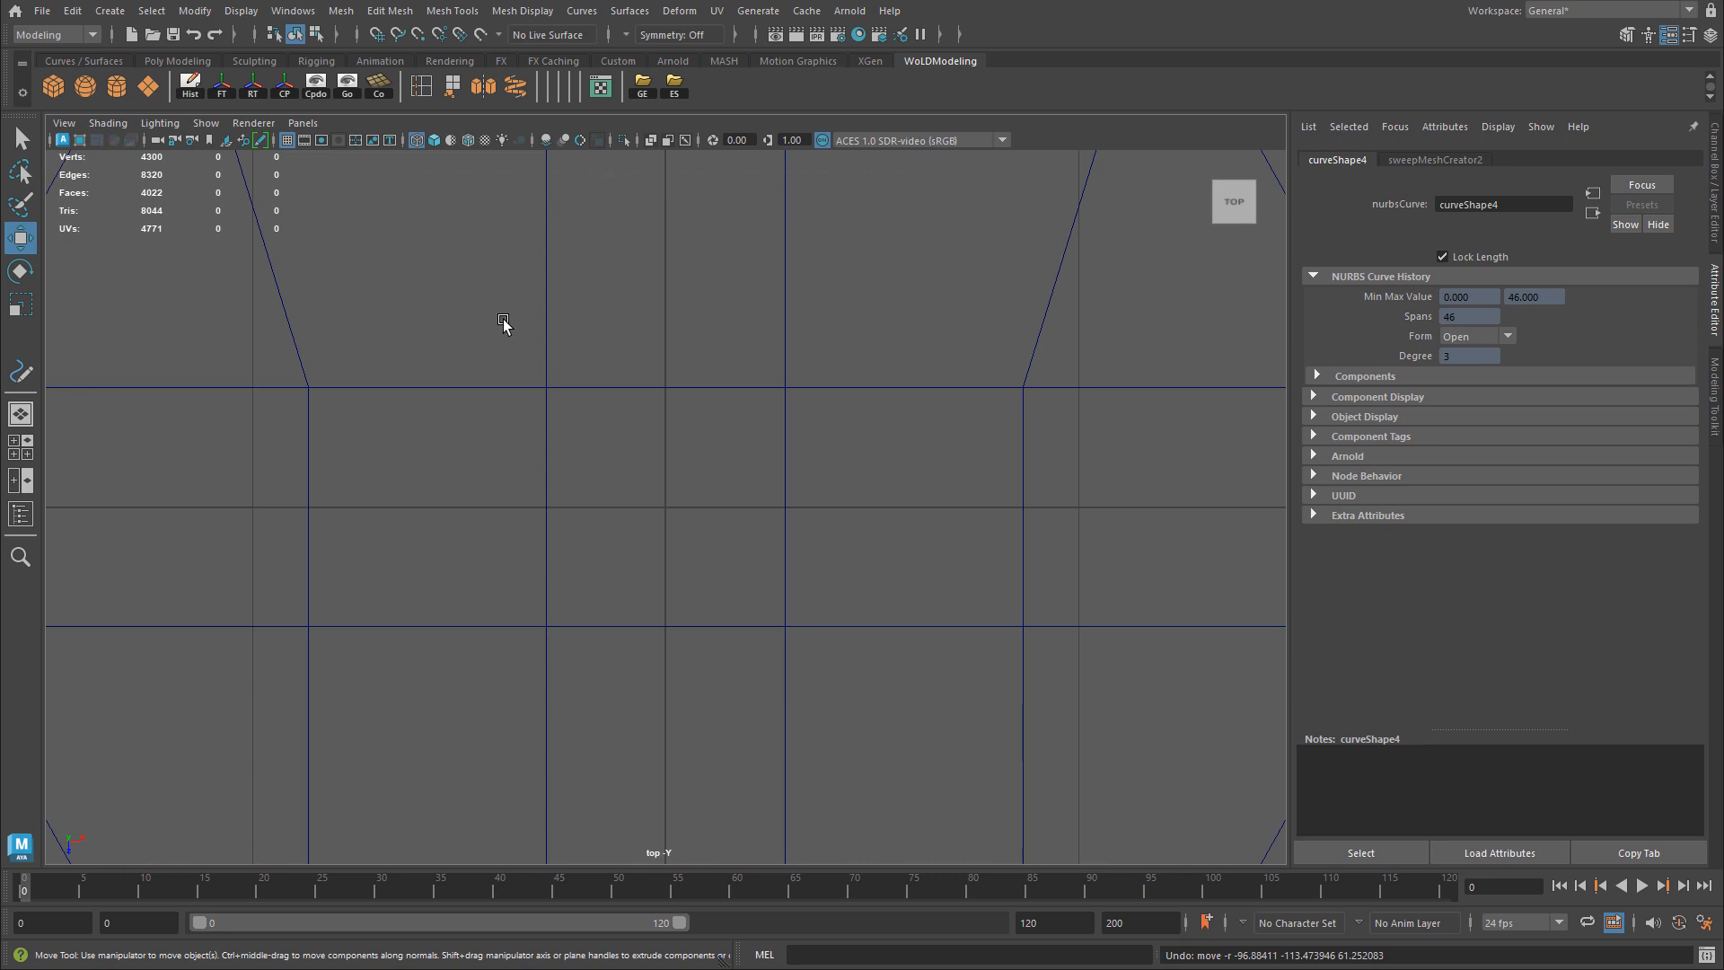
{"action": "key", "text": "f"}
{"action": "right_click_drag", "start_coordinate": [511, 539], "coordinate": [135, 558], "text": "alt"}
{"action": "right_click_drag", "start_coordinate": [1077, 557], "coordinate": [430, 566], "text": "alt"}
{"action": "right_click_drag", "start_coordinate": [1077, 596], "coordinate": [639, 595], "text": "alt"}
{"action": "middle_click_drag", "start_coordinate": [639, 592], "coordinate": [813, 512], "text": "alt"}
{"action": "right_click_drag", "start_coordinate": [1247, 489], "coordinate": [678, 561], "text": "alt"}
{"action": "middle_click_drag", "start_coordinate": [678, 561], "coordinate": [862, 504], "text": "alt"}
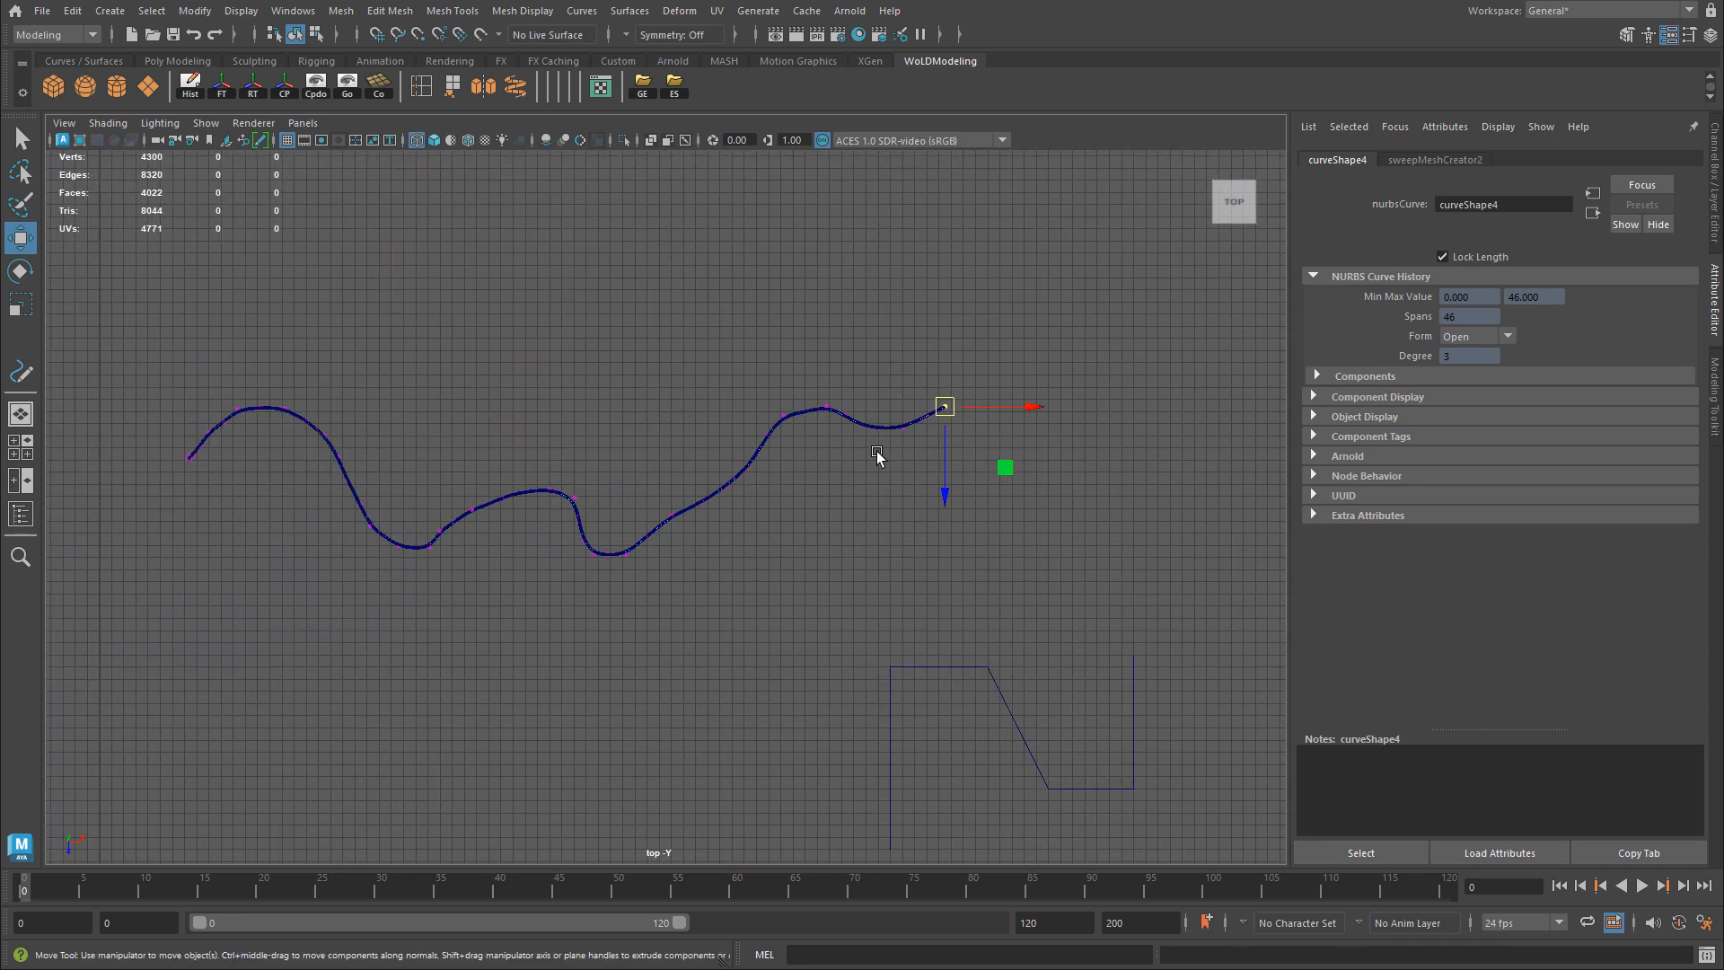
- Move the end vertices of the length-locked curve around to fold the sweep into a winding serpentine shape
{"action": "left_click_drag", "start_coordinate": [944, 408], "coordinate": [283, 684]}
{"action": "left_click", "coordinate": [180, 460]}
{"action": "left_click_drag", "start_coordinate": [192, 461], "coordinate": [508, 428]}
{"action": "right_click_drag", "start_coordinate": [540, 543], "coordinate": [550, 651], "text": "alt"}
{"action": "middle_click_drag", "start_coordinate": [550, 651], "coordinate": [985, 510], "text": "alt"}
{"action": "left_click", "coordinate": [331, 718]}
{"action": "left_click_drag", "start_coordinate": [332, 717], "coordinate": [718, 611]}
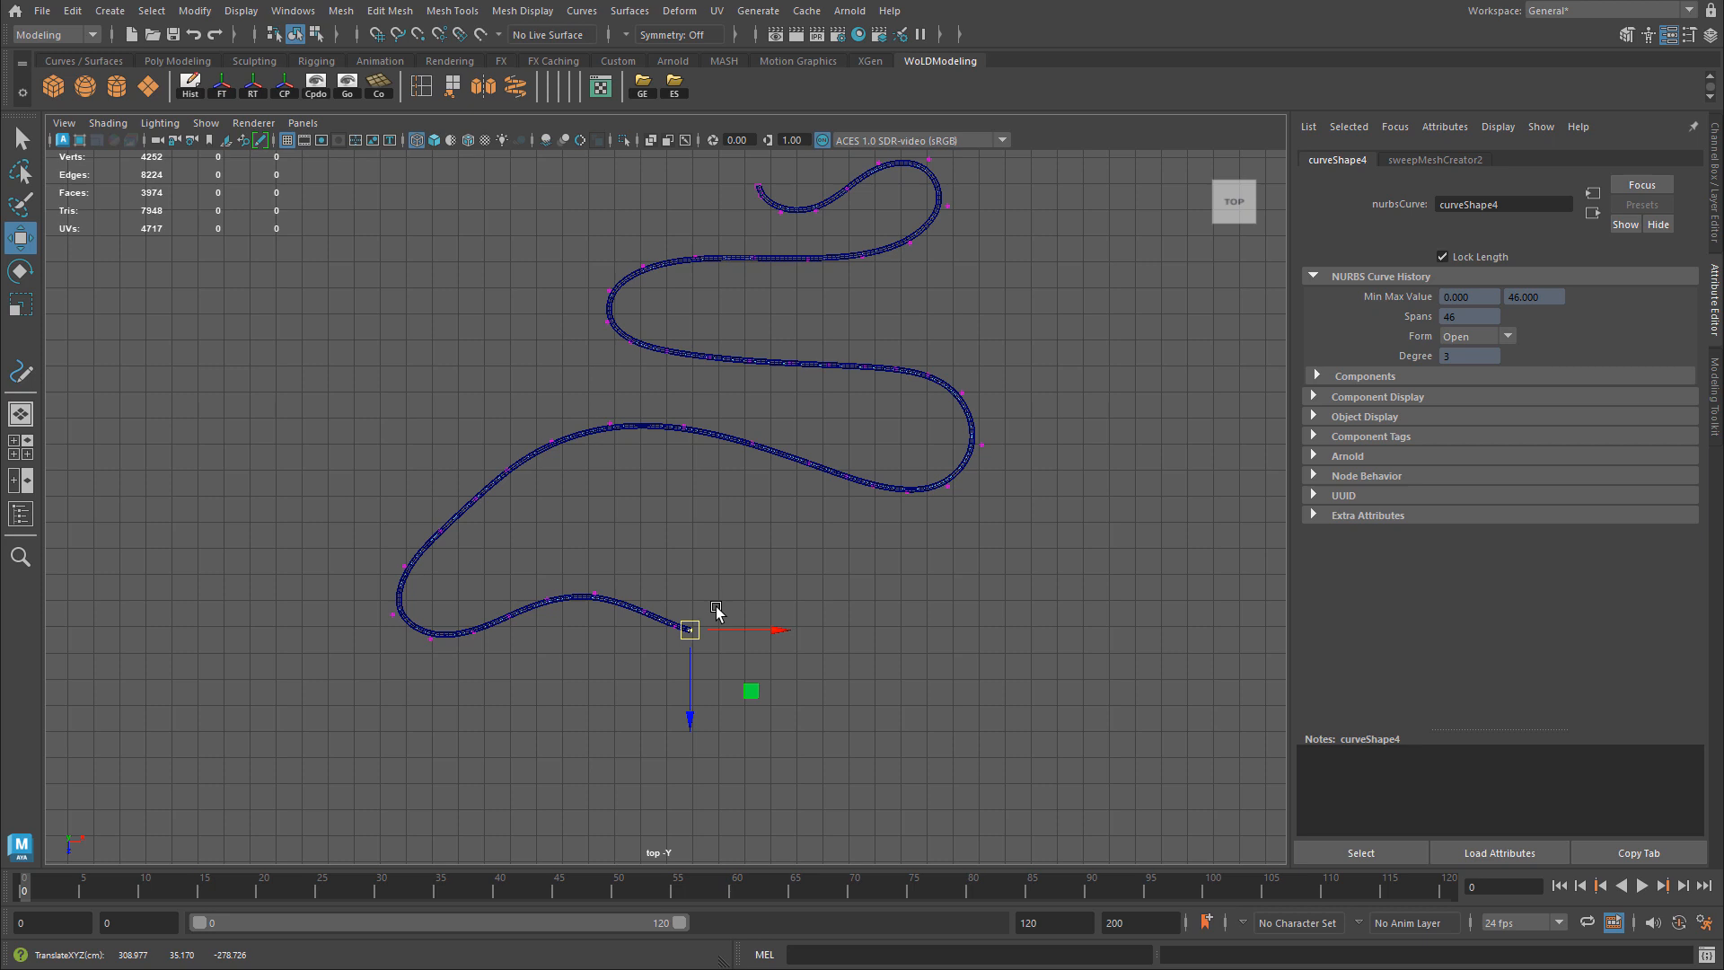
{"action": "left_click_drag", "start_coordinate": [689, 629], "coordinate": [766, 636]}
- Return the serpentine curve to object mode and select the whole curve
{"action": "right_click_drag", "start_coordinate": [758, 494], "coordinate": [816, 477]}
{"action": "left_click", "coordinate": [827, 471]}
{"action": "left_click_drag", "start_coordinate": [827, 448], "coordinate": [869, 502]}
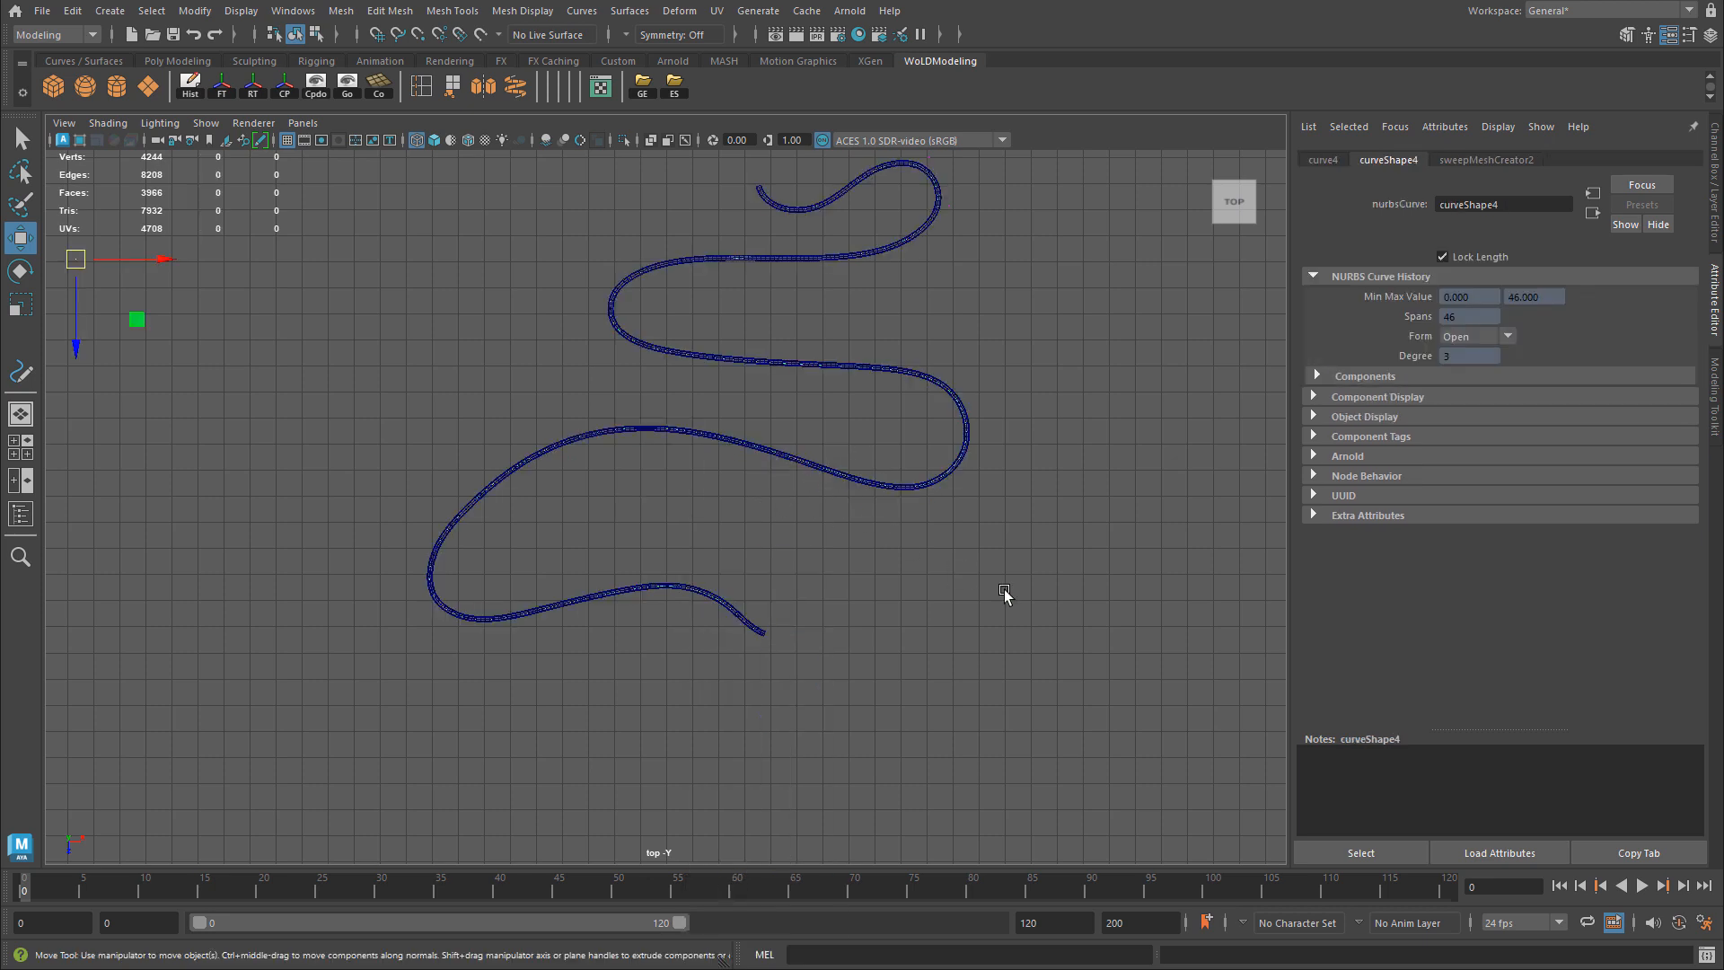
- Unlock the serpentine curve's length and move its lower end control vertex diagonally down and inward to bend the tail
{"action": "left_click", "coordinate": [580, 11]}
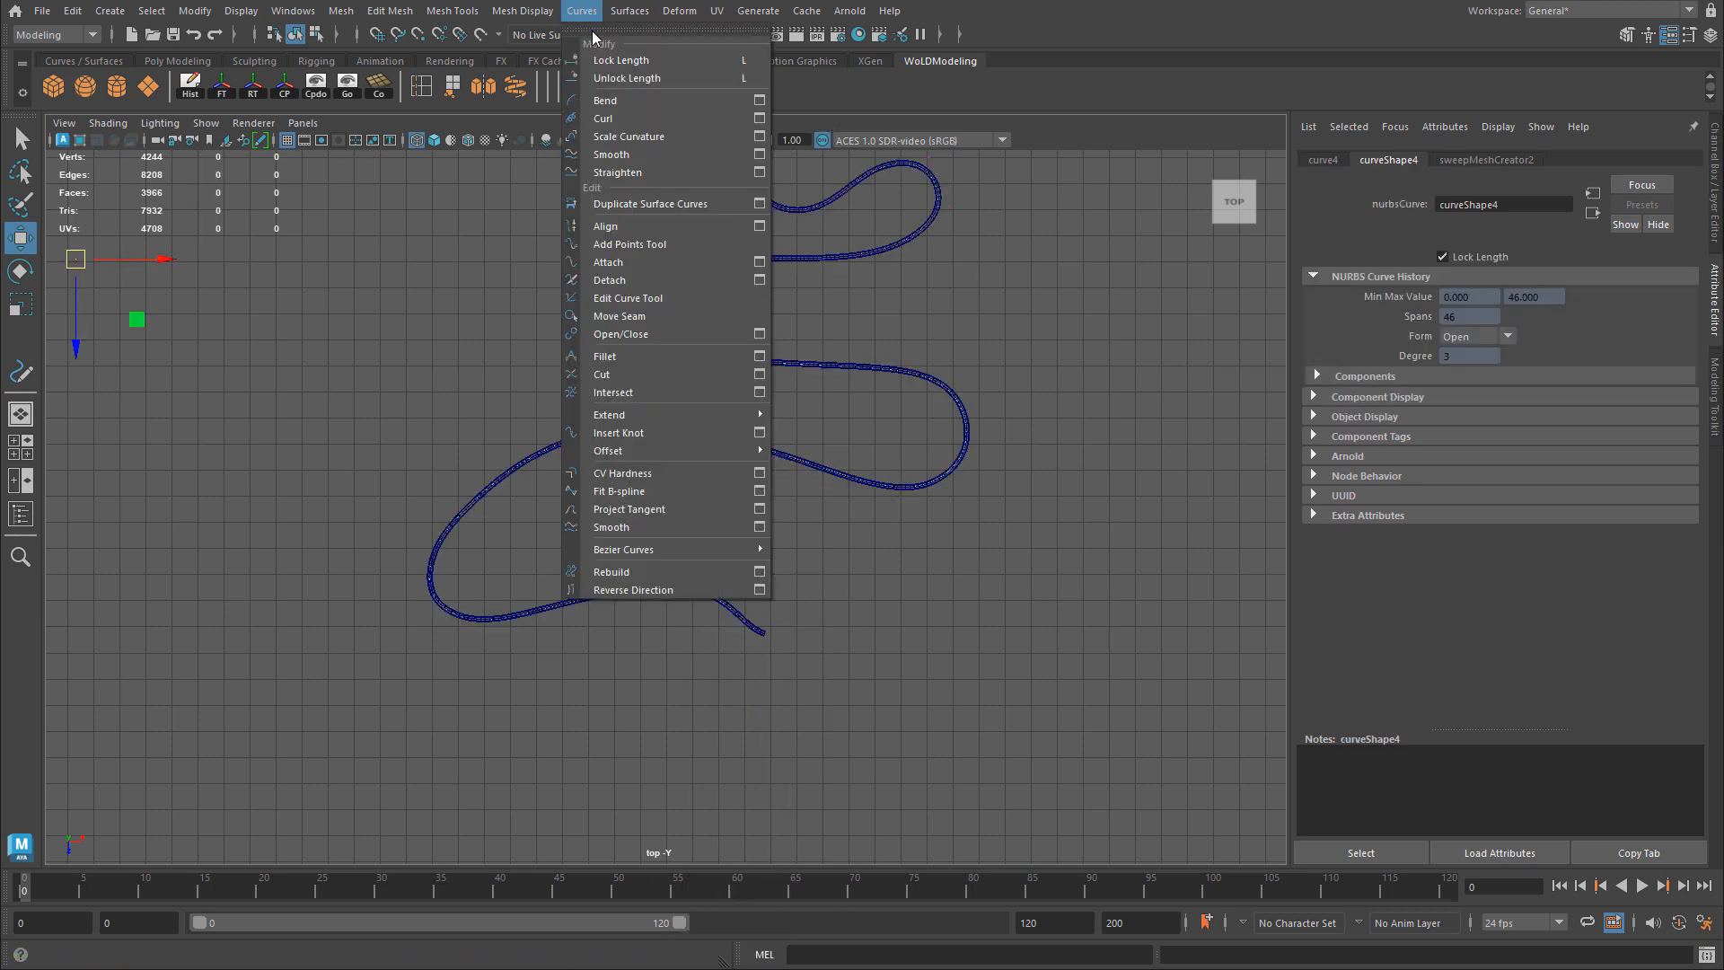
{"action": "left_click", "coordinate": [627, 78]}
{"action": "right_click_drag", "start_coordinate": [794, 551], "coordinate": [698, 554]}
{"action": "left_click", "coordinate": [763, 633]}
{"action": "left_click_drag", "start_coordinate": [765, 633], "coordinate": [725, 662]}
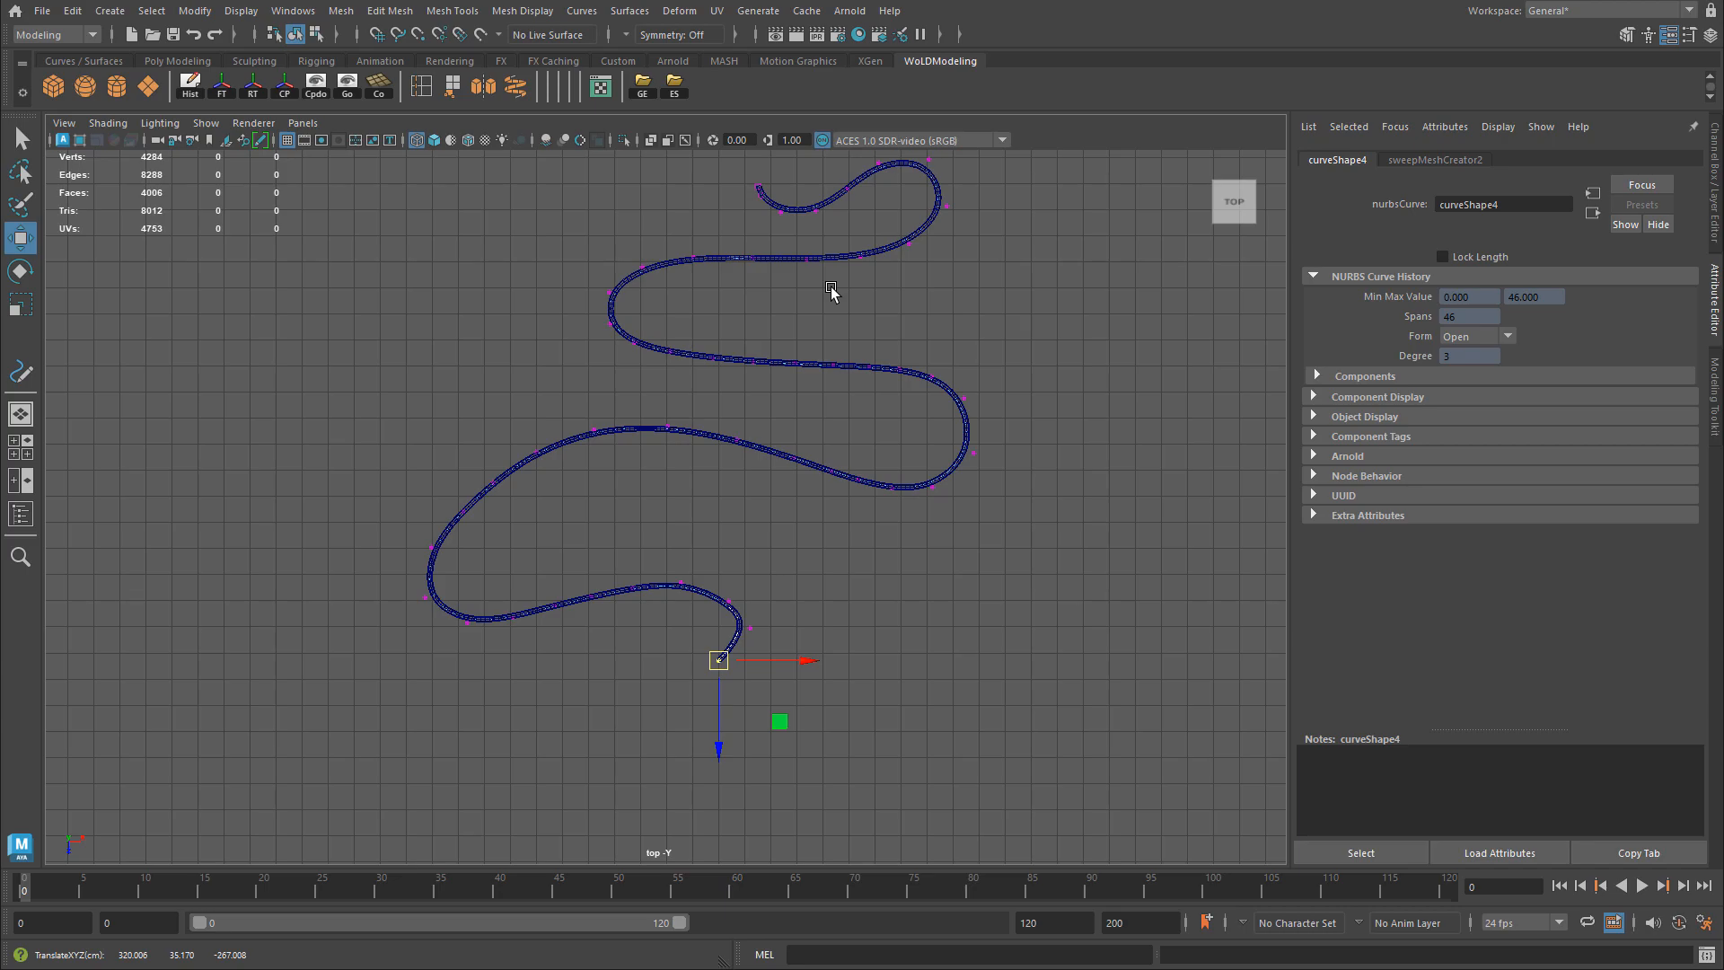
- Switch from the top view to the perspective view and return the serpentine curve to object mode
{"action": "key", "text": "space"}
{"action": "key", "text": "space"}
{"action": "left_click_drag", "start_coordinate": [981, 358], "coordinate": [858, 478], "text": "alt"}
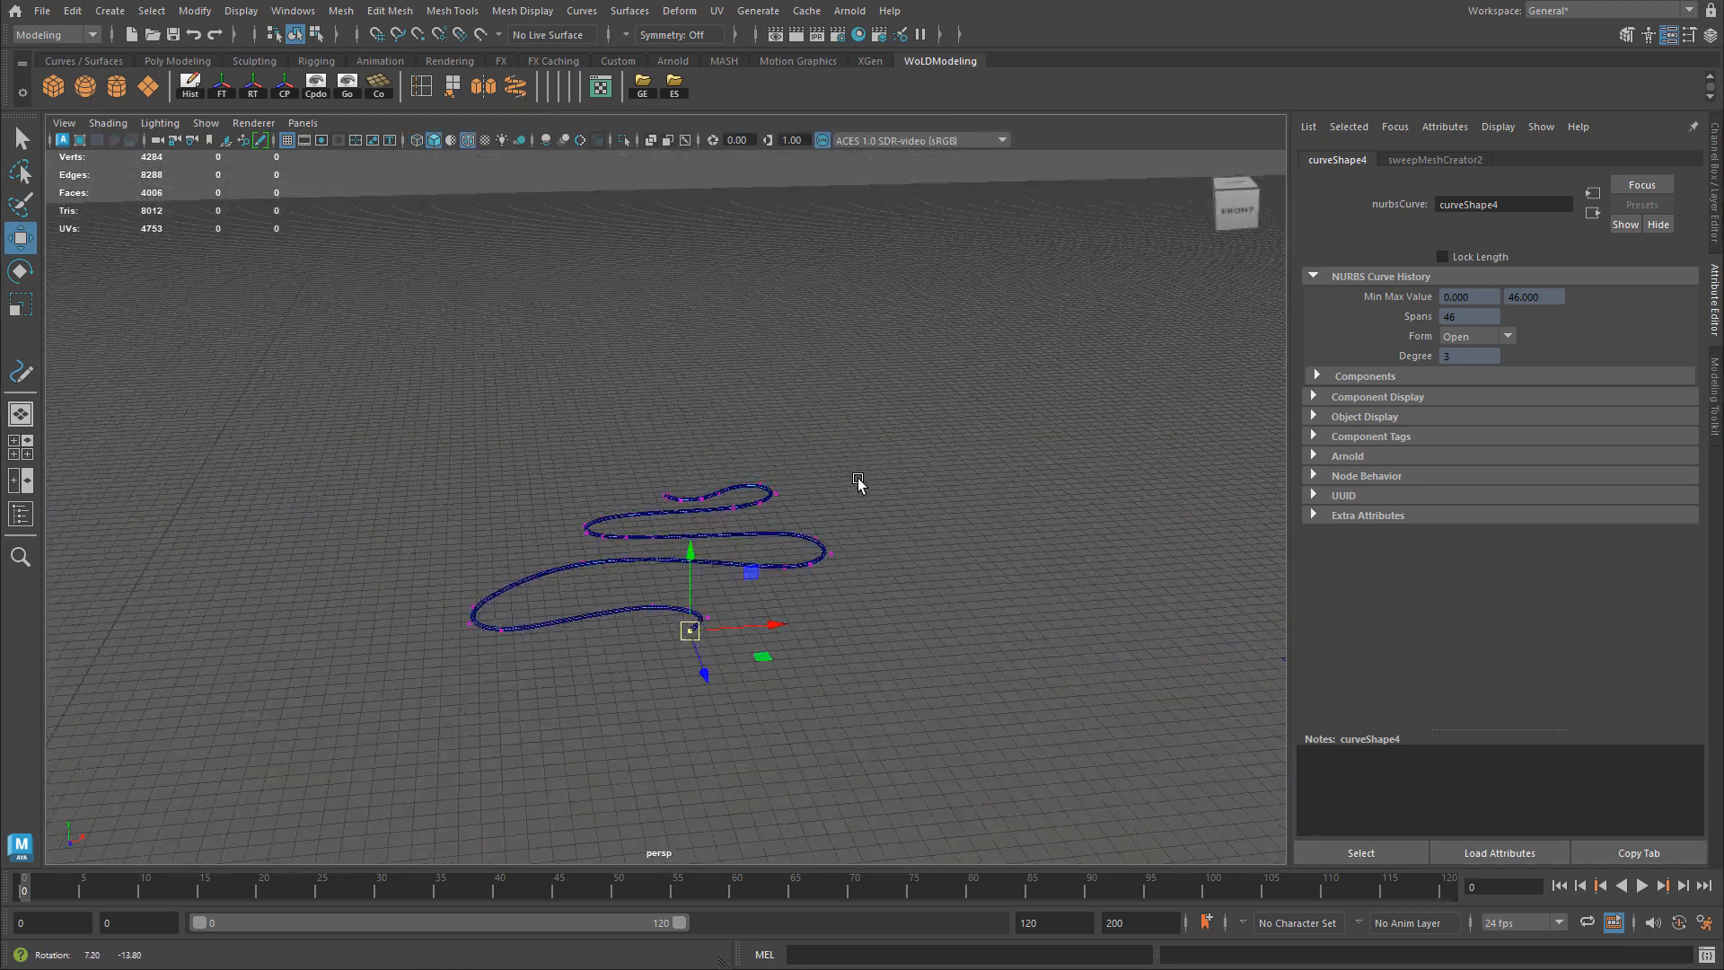
{"action": "right_click_drag", "start_coordinate": [822, 472], "coordinate": [904, 467]}
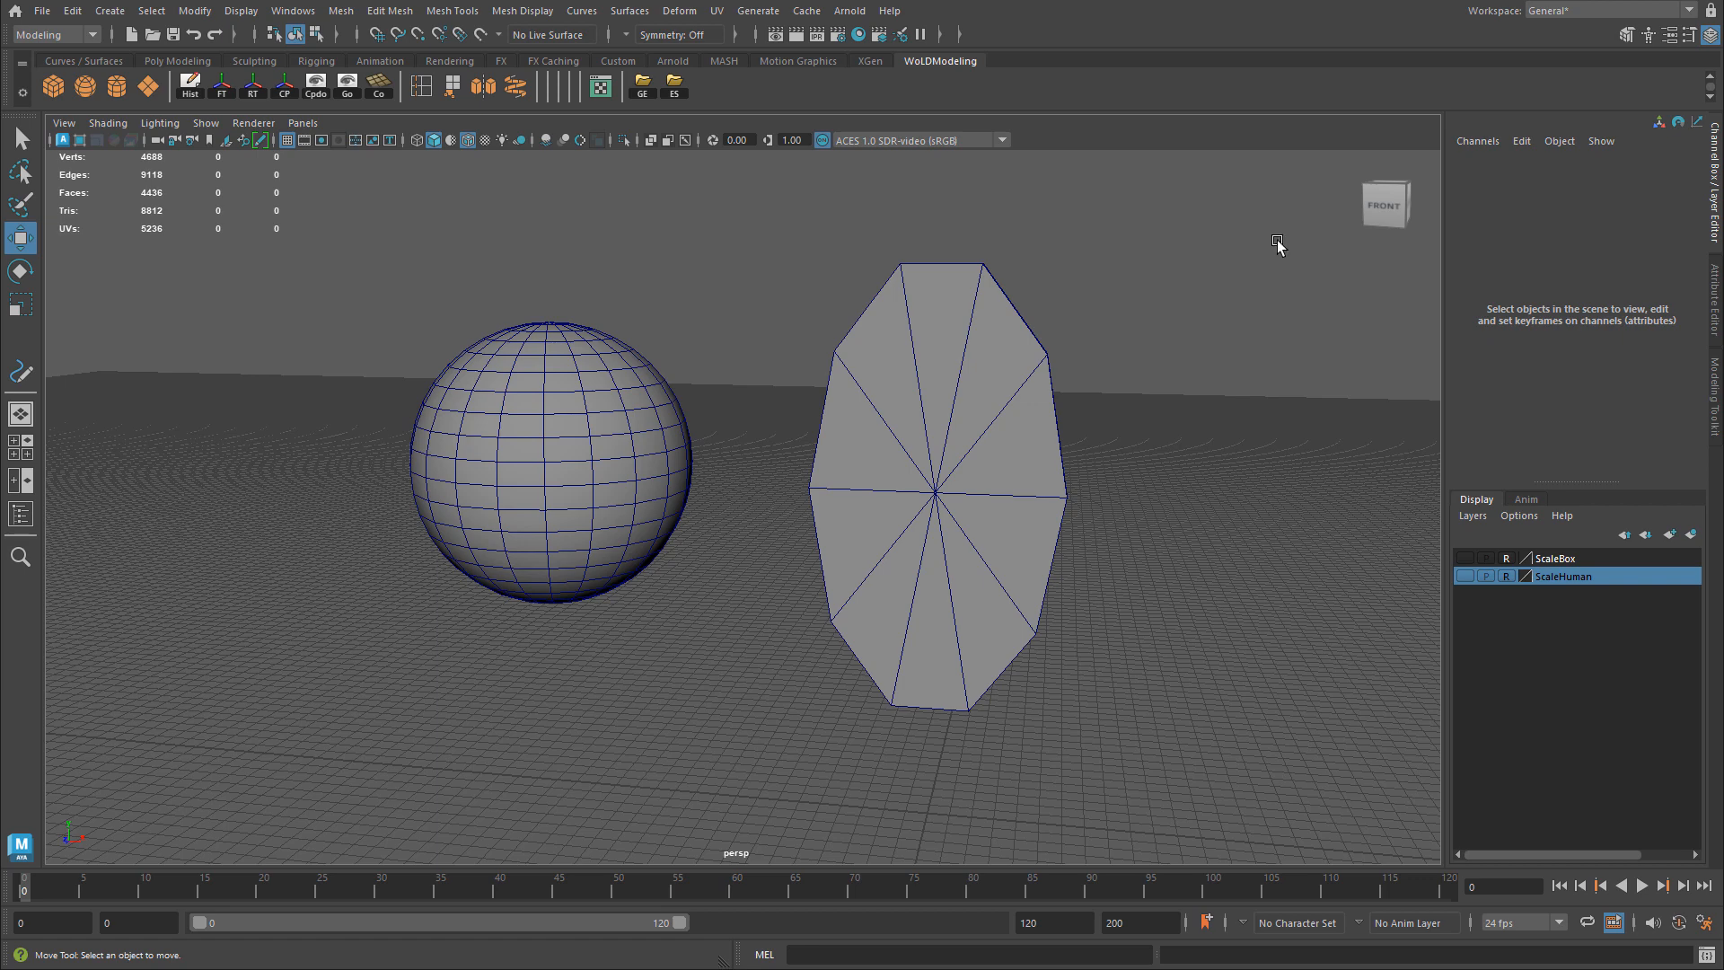
{"action": "left_click", "coordinate": [109, 10]}
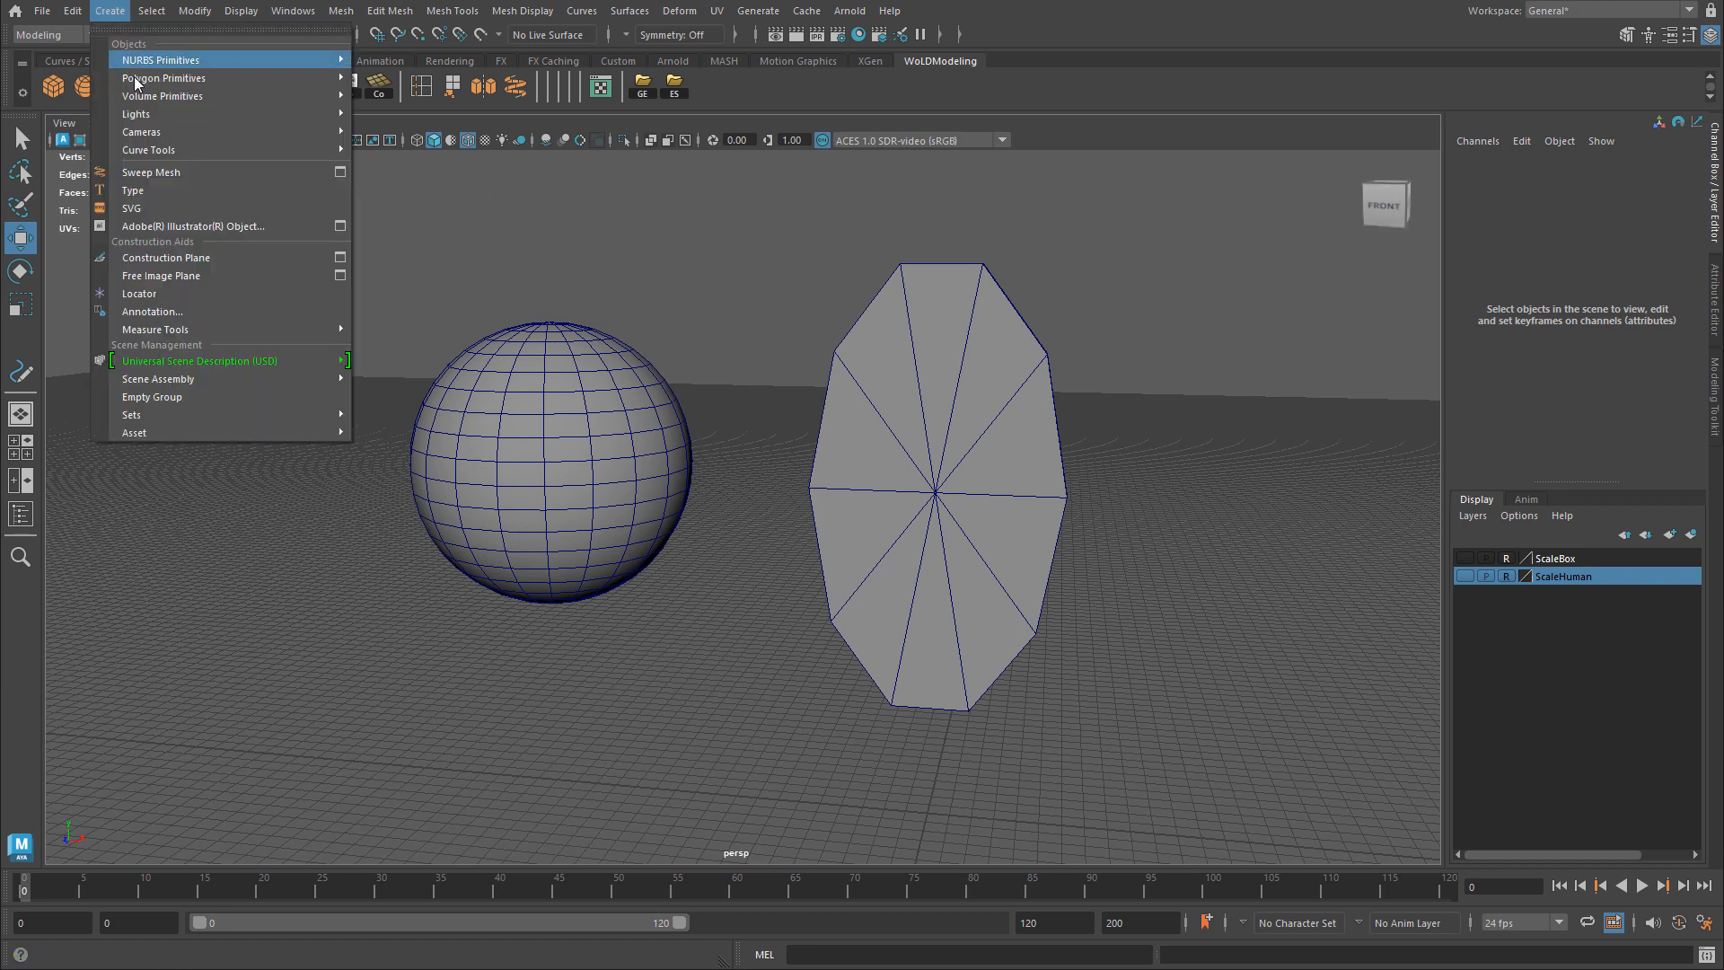
{"action": "mouse_move", "coordinate": [165, 151]}
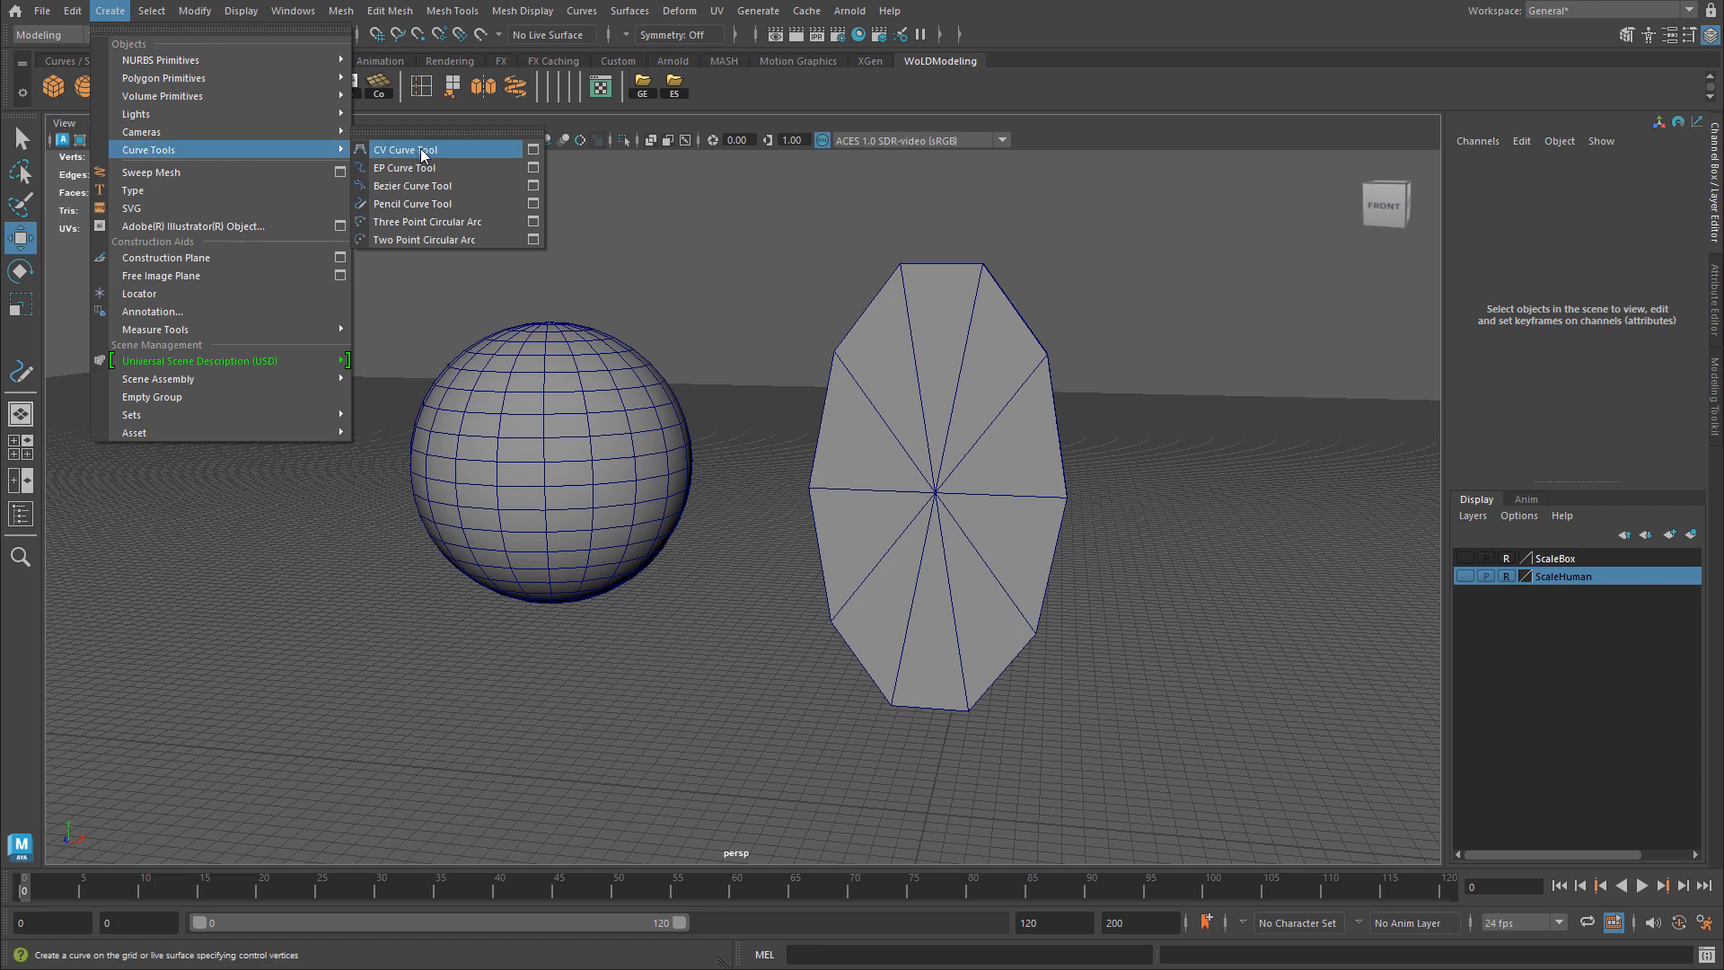
{"action": "left_click", "coordinate": [1026, 119]}
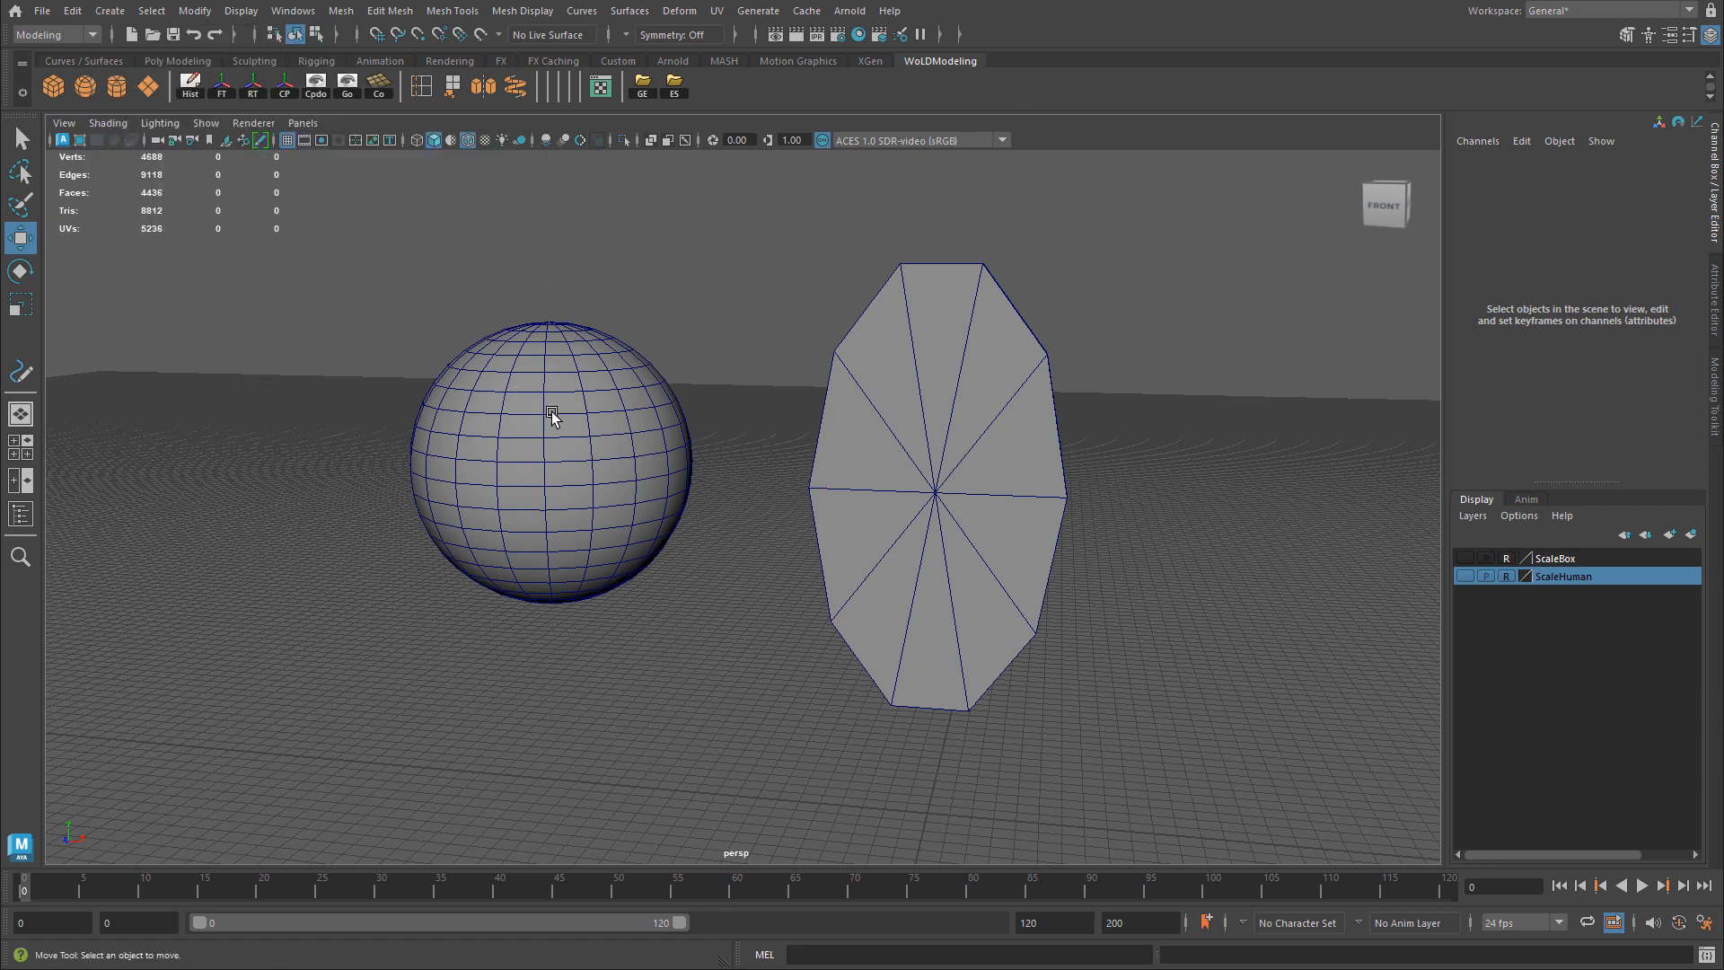
- Put the sphere in edge mode and select its complete equatorial edge loop
{"action": "left_click", "coordinate": [551, 412]}
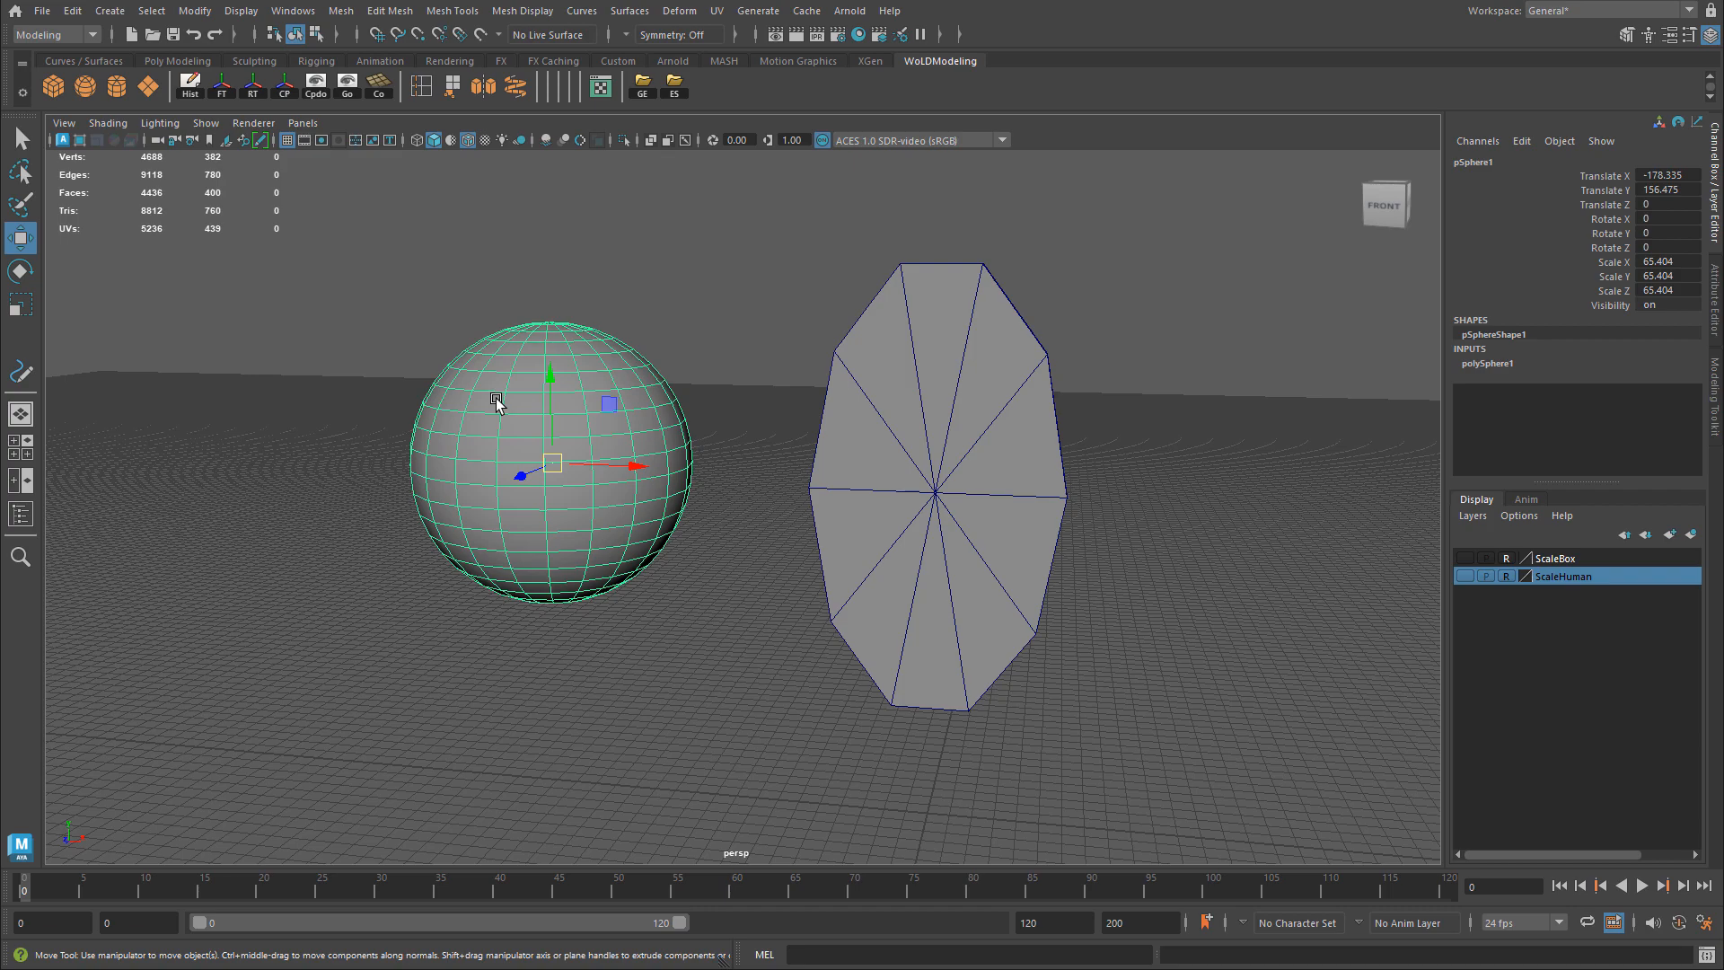
{"action": "right_click_drag", "start_coordinate": [505, 397], "coordinate": [618, 412], "text": "alt"}
{"action": "middle_click_drag", "start_coordinate": [618, 412], "coordinate": [718, 413], "text": "alt"}
{"action": "left_click_drag", "start_coordinate": [718, 413], "coordinate": [760, 376], "text": "alt"}
{"action": "left_click_drag", "start_coordinate": [870, 312], "coordinate": [758, 389], "text": "alt"}
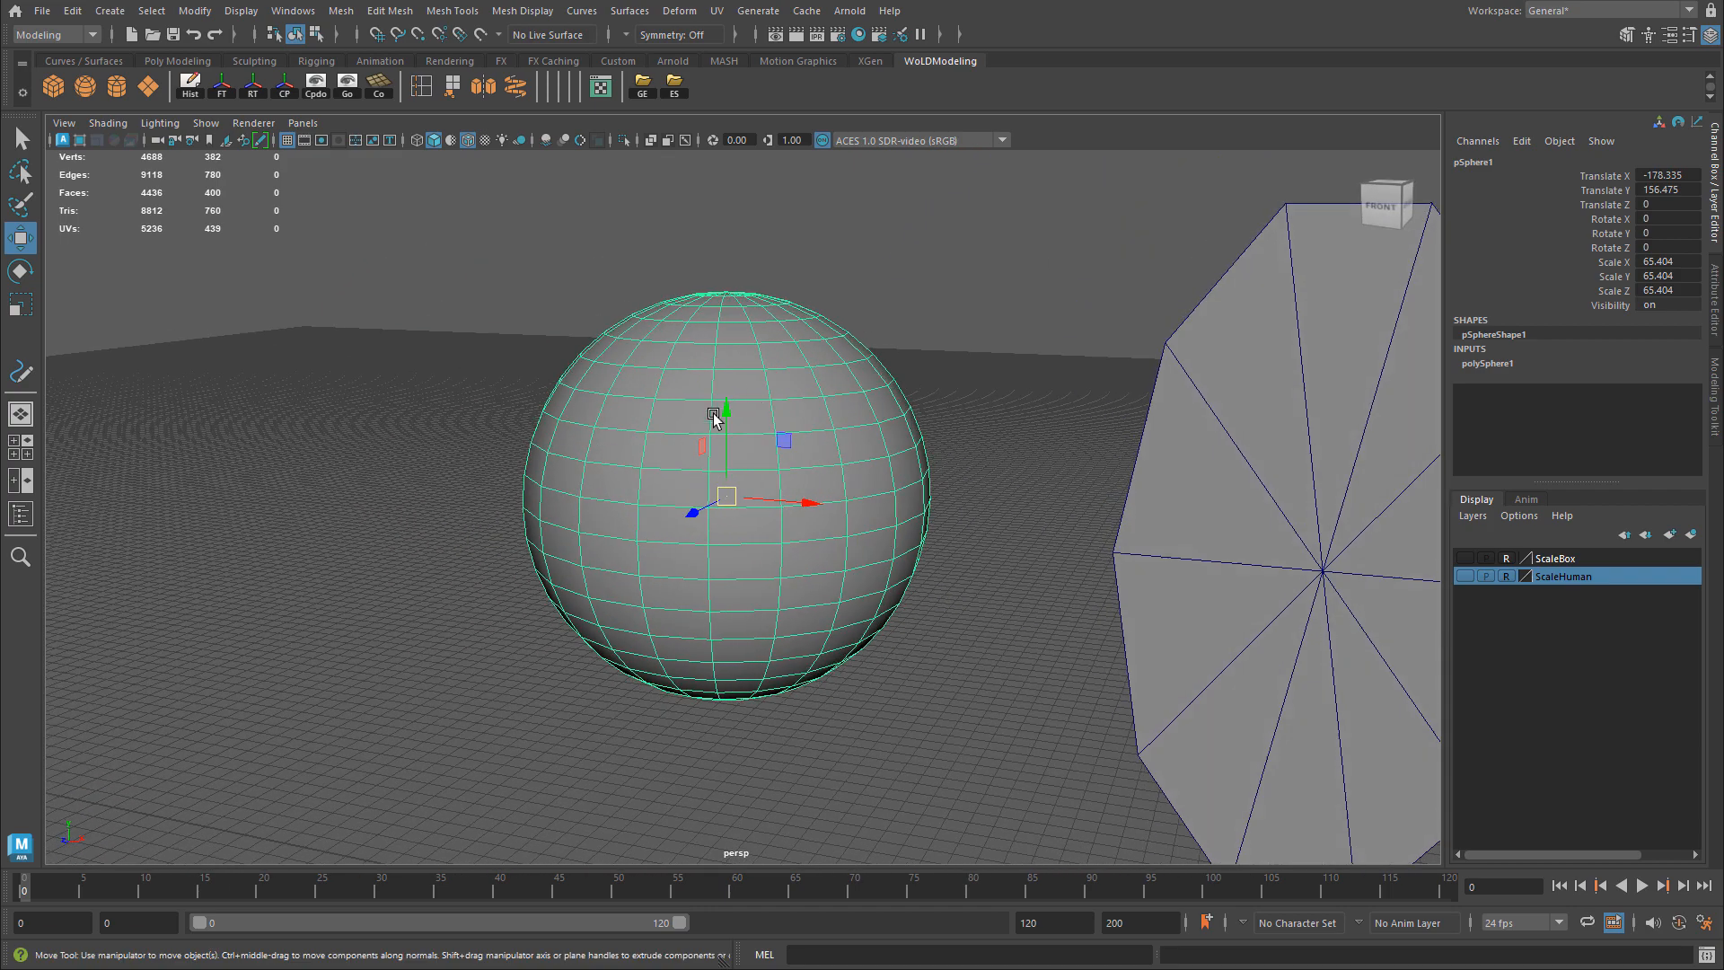
{"action": "right_click_drag", "start_coordinate": [619, 411], "coordinate": [627, 363]}
{"action": "double_click", "coordinate": [619, 499]}
{"action": "left_click_drag", "start_coordinate": [619, 499], "coordinate": [760, 359], "text": "alt"}
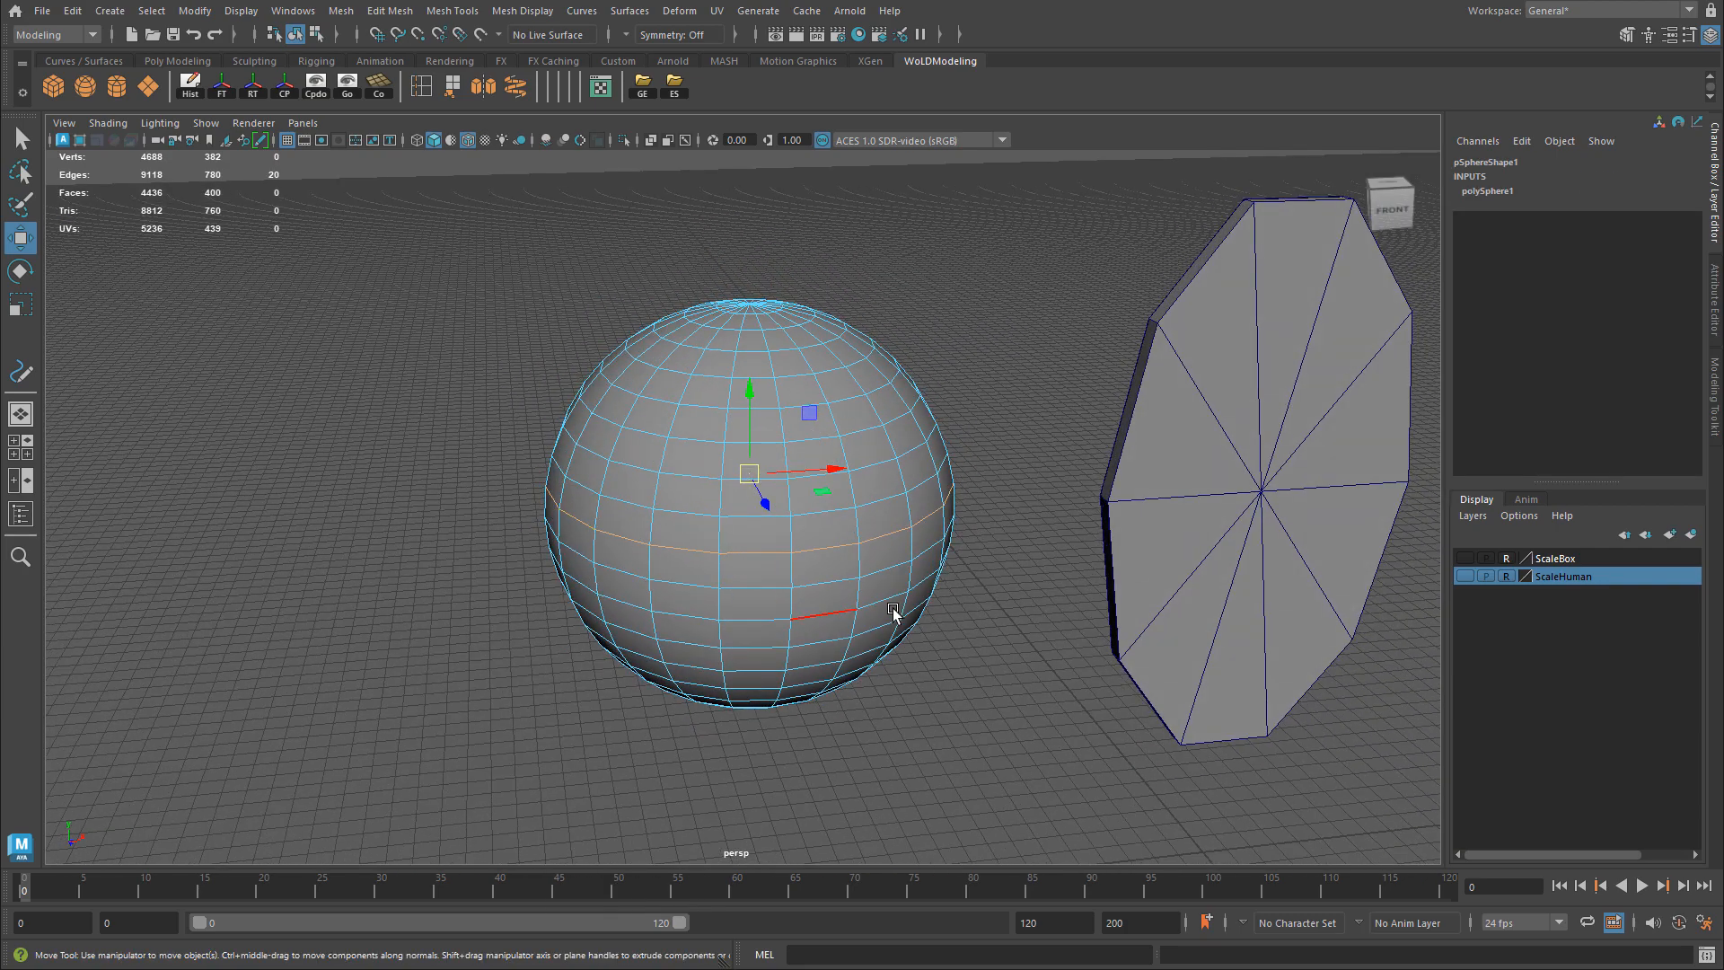
- Replace the full loop selection with a partial run of equatorial edges along the front half of the sphere
{"action": "left_click_drag", "start_coordinate": [899, 389], "coordinate": [847, 380], "text": "alt"}
{"action": "right_click_drag", "start_coordinate": [542, 443], "coordinate": [597, 462], "text": "alt"}
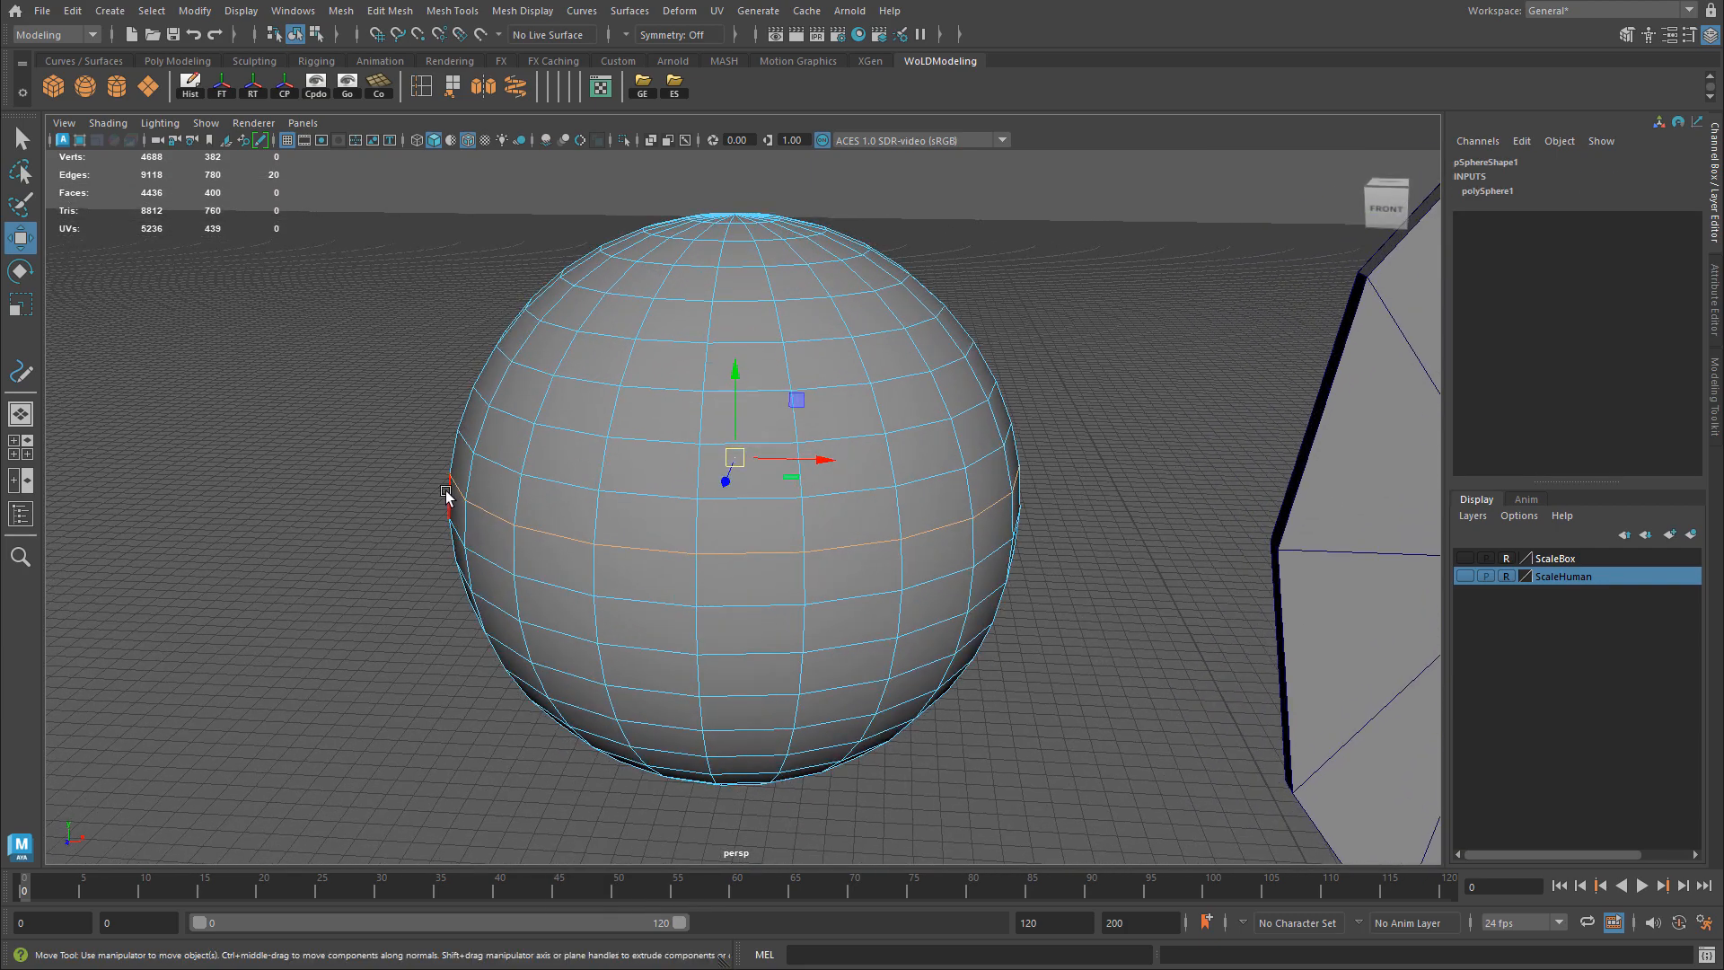
{"action": "left_click_drag", "start_coordinate": [437, 494], "coordinate": [580, 501], "text": "alt"}
{"action": "left_click", "coordinate": [539, 523]}
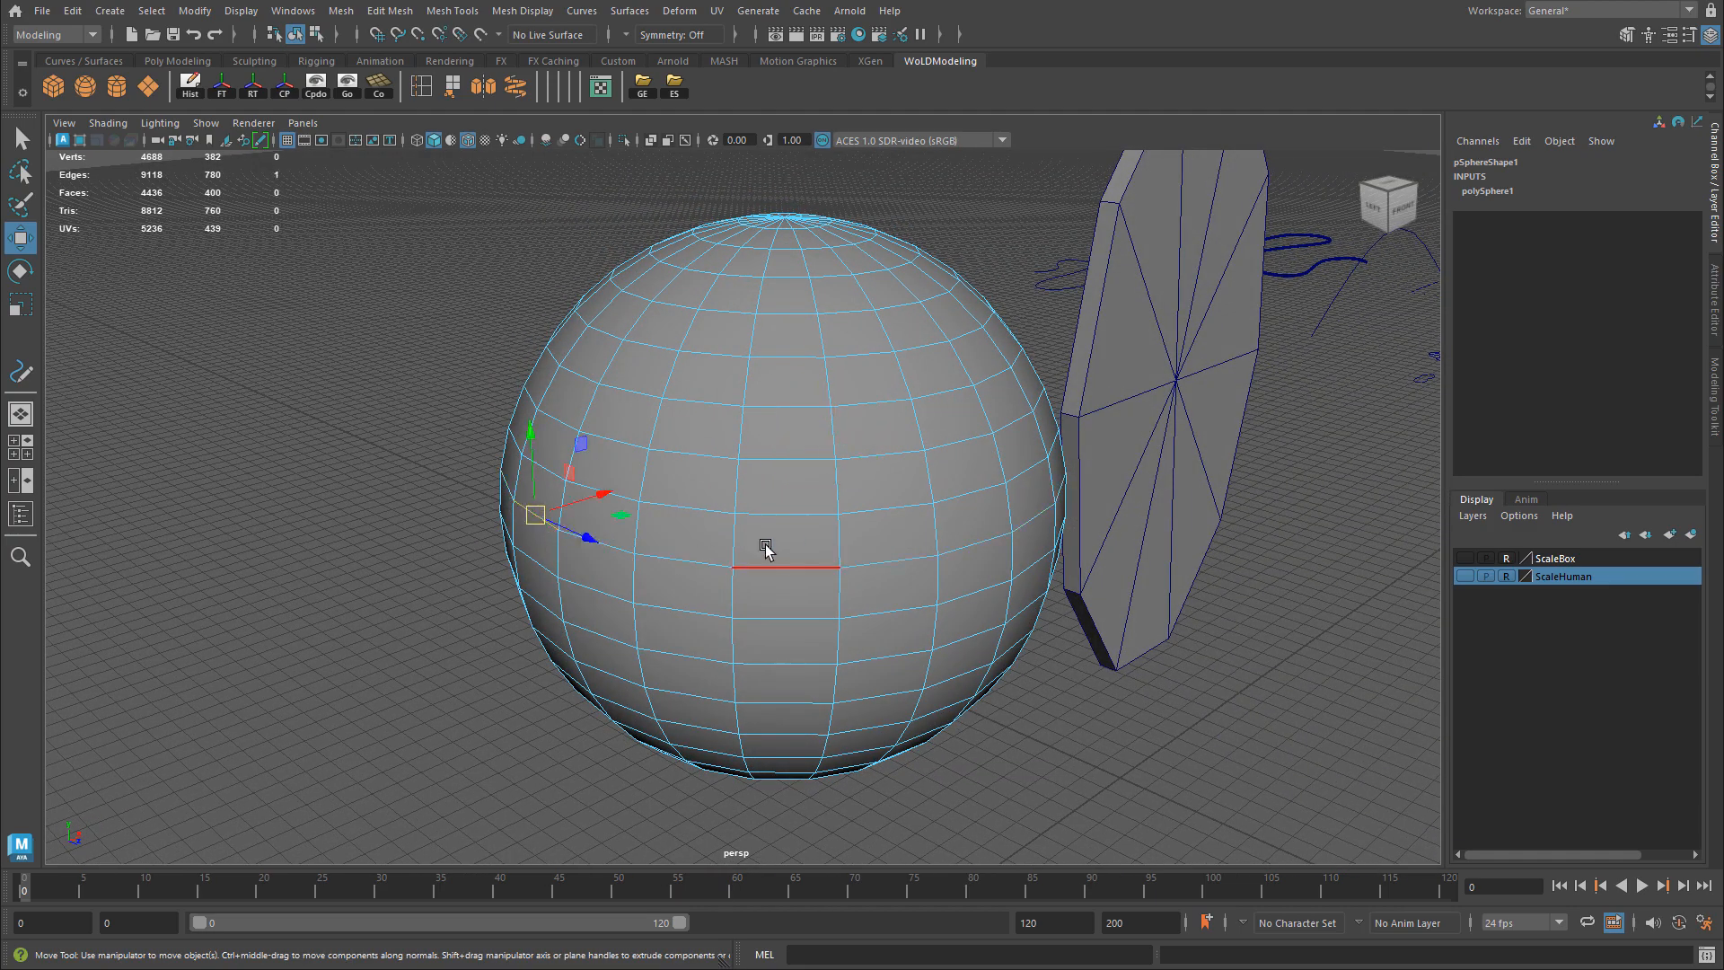
{"action": "left_click_drag", "start_coordinate": [539, 561], "coordinate": [781, 565], "text": "alt"}
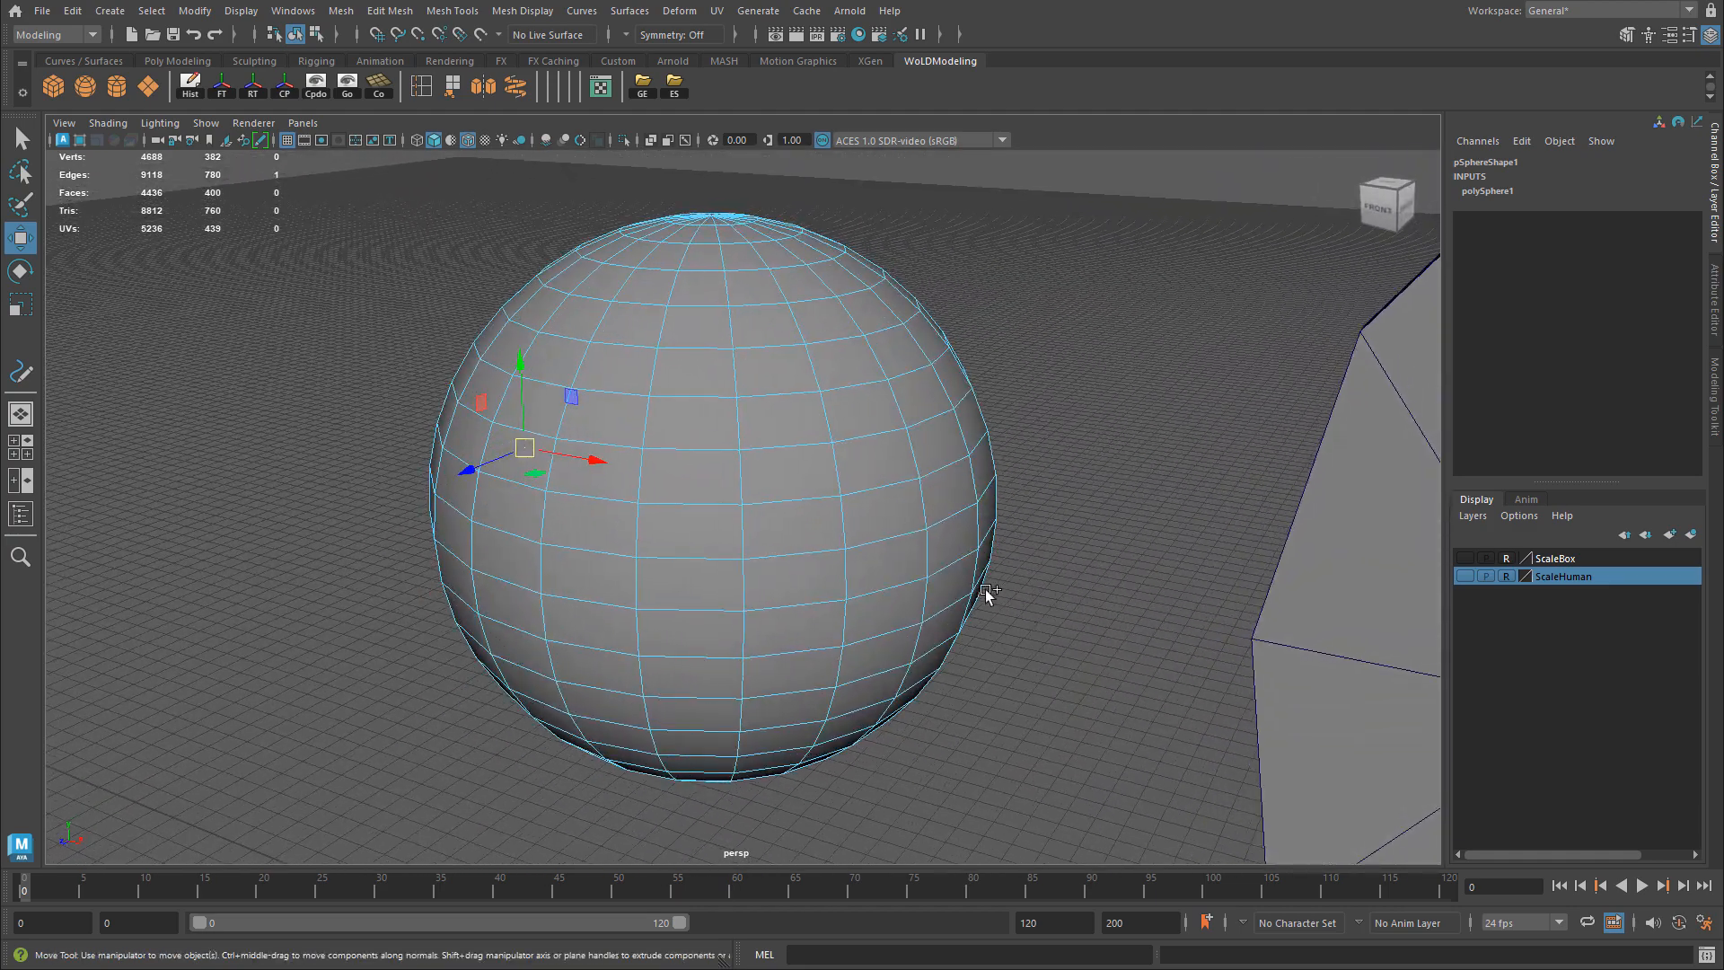
{"action": "double_click", "coordinate": [951, 561], "text": "shift"}
{"action": "mouse_move", "coordinate": [629, 562]}
{"action": "left_mouse_down", "text": "alt"}
{"action": "mouse_move", "coordinate": [916, 556]}
{"action": "mouse_move", "coordinate": [663, 563]}
{"action": "left_mouse_up", "text": "alt"}
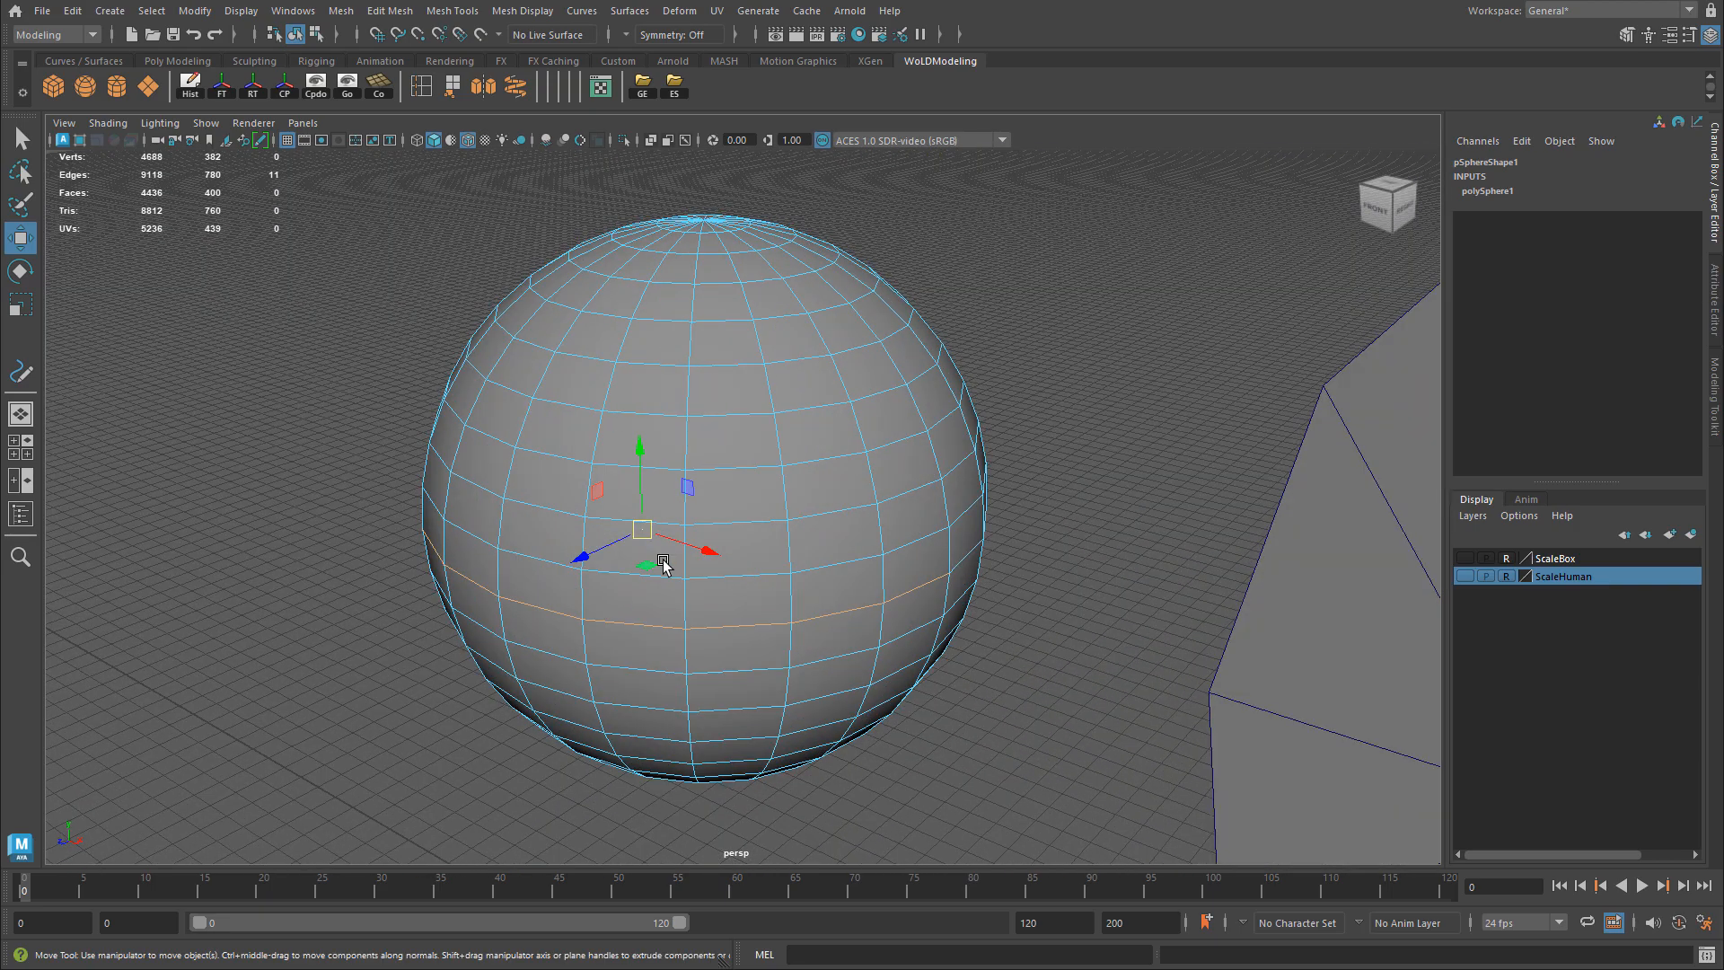
- Detach the Convert commands as a floating window and convert the selected sphere edges with Polygon Edges to Curve
{"action": "left_click", "coordinate": [195, 11]}
{"action": "mouse_move", "coordinate": [292, 451]}
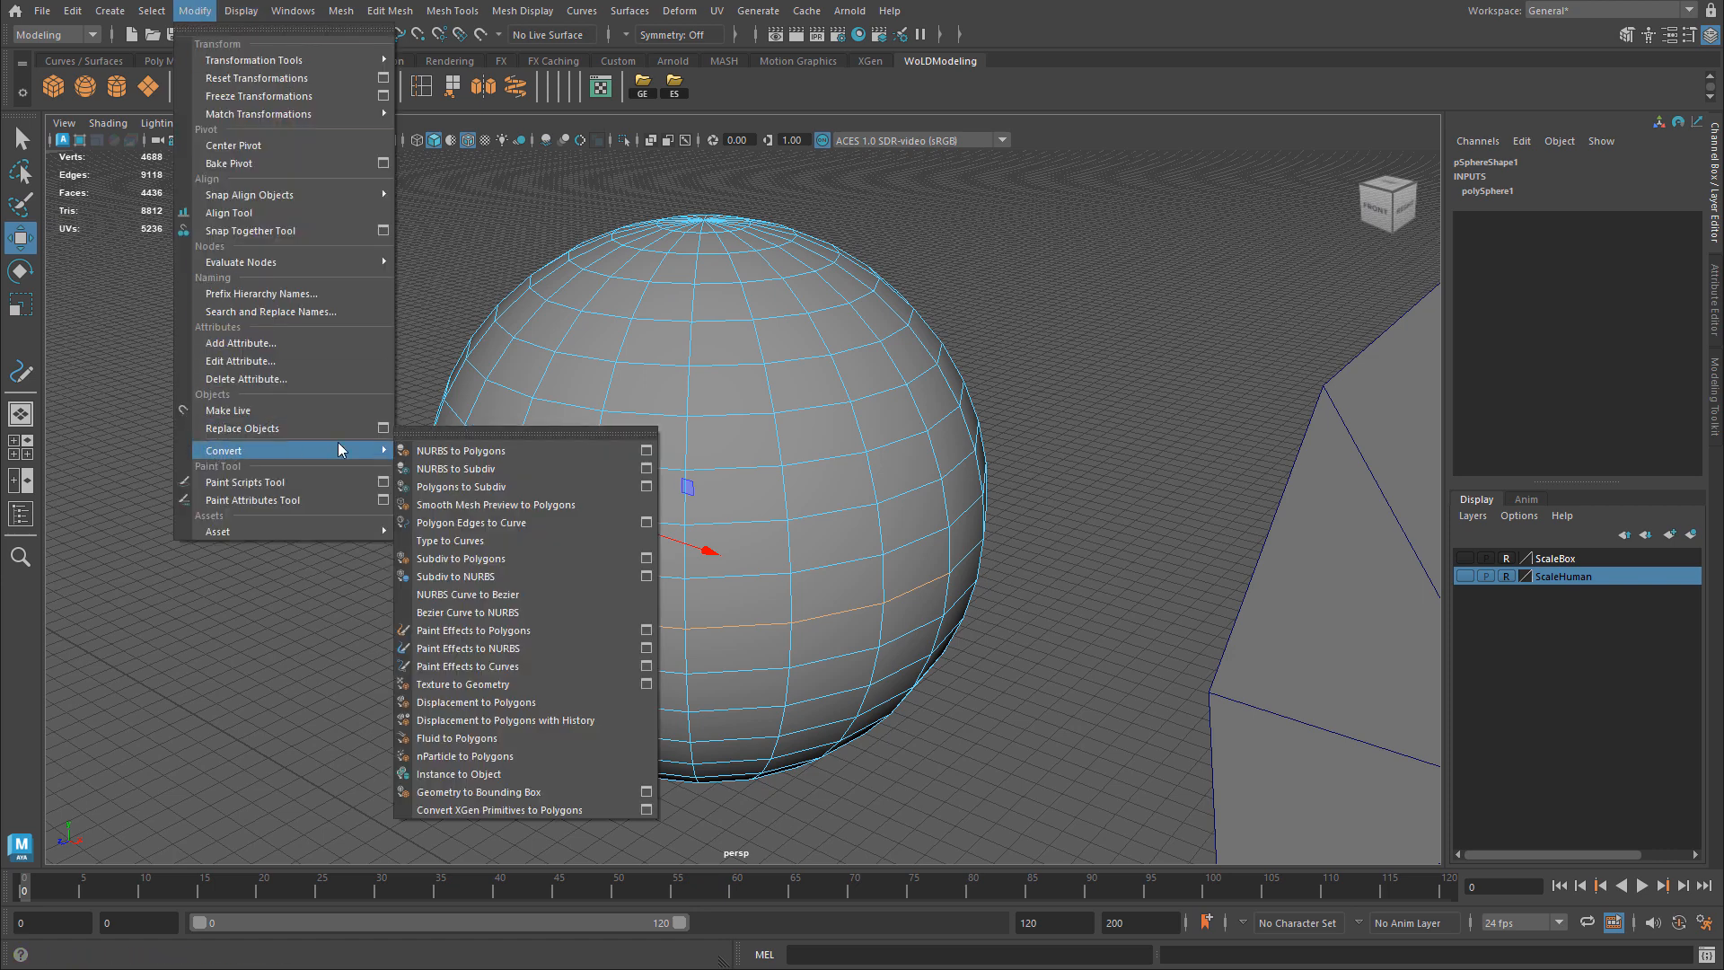
{"action": "left_click", "coordinate": [438, 432]}
{"action": "left_click_drag", "start_coordinate": [440, 409], "coordinate": [1177, 41]}
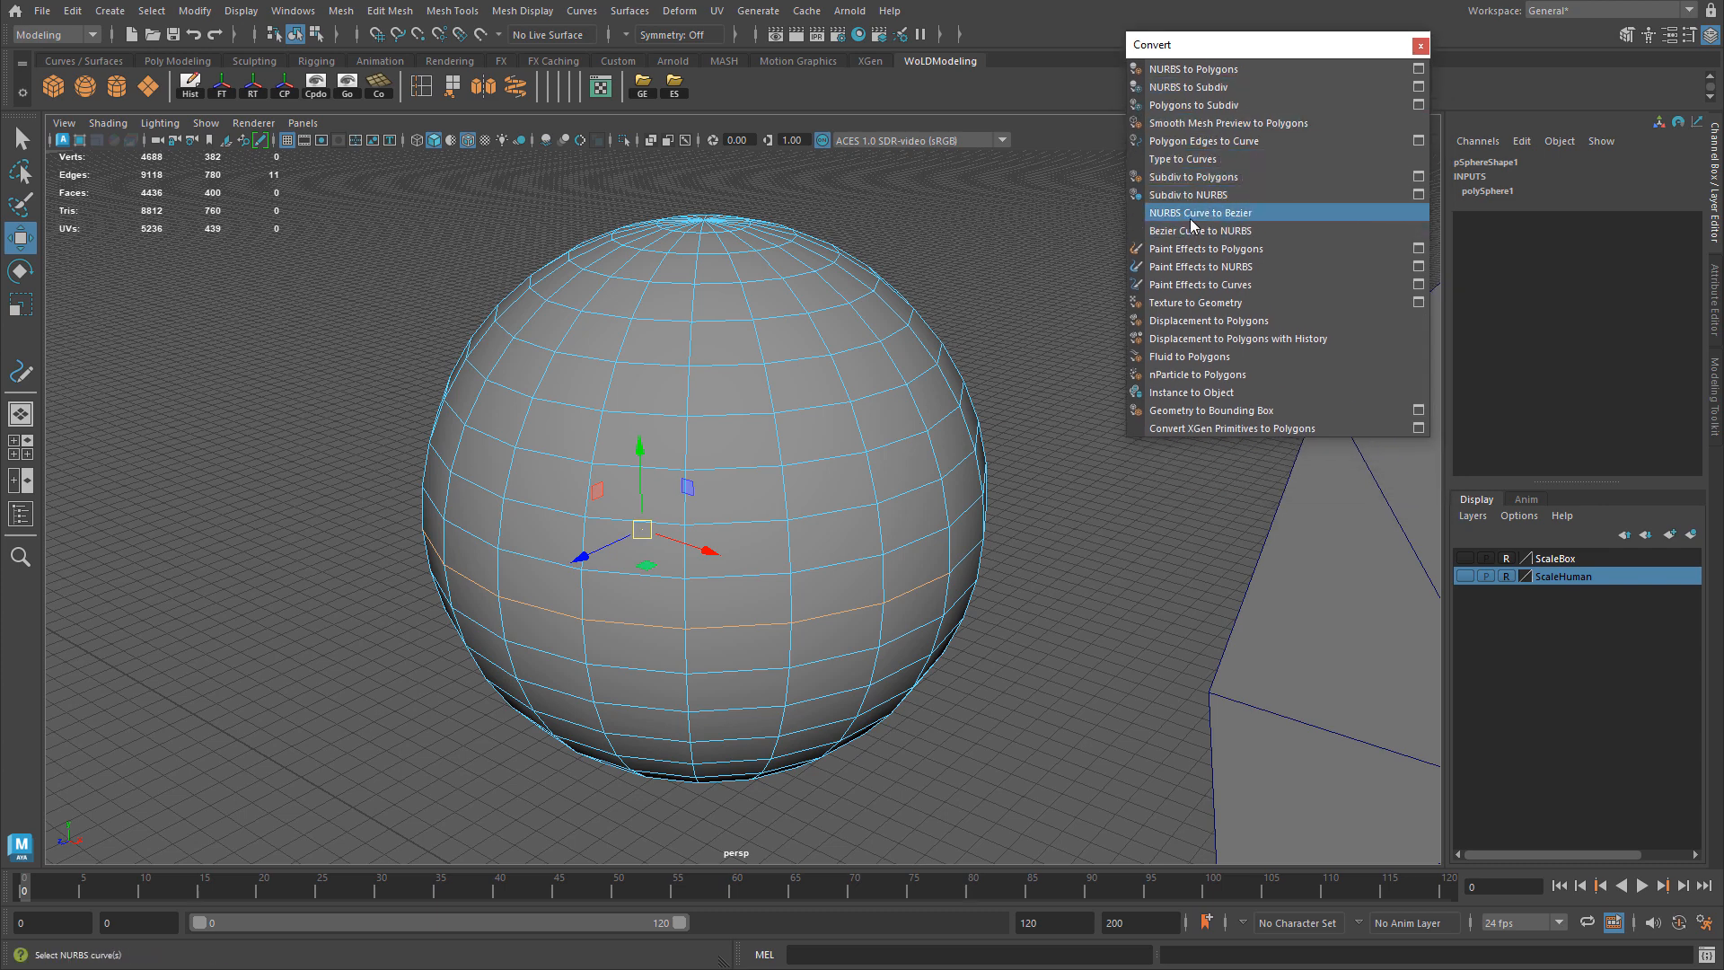
{"action": "left_click", "coordinate": [1232, 142]}
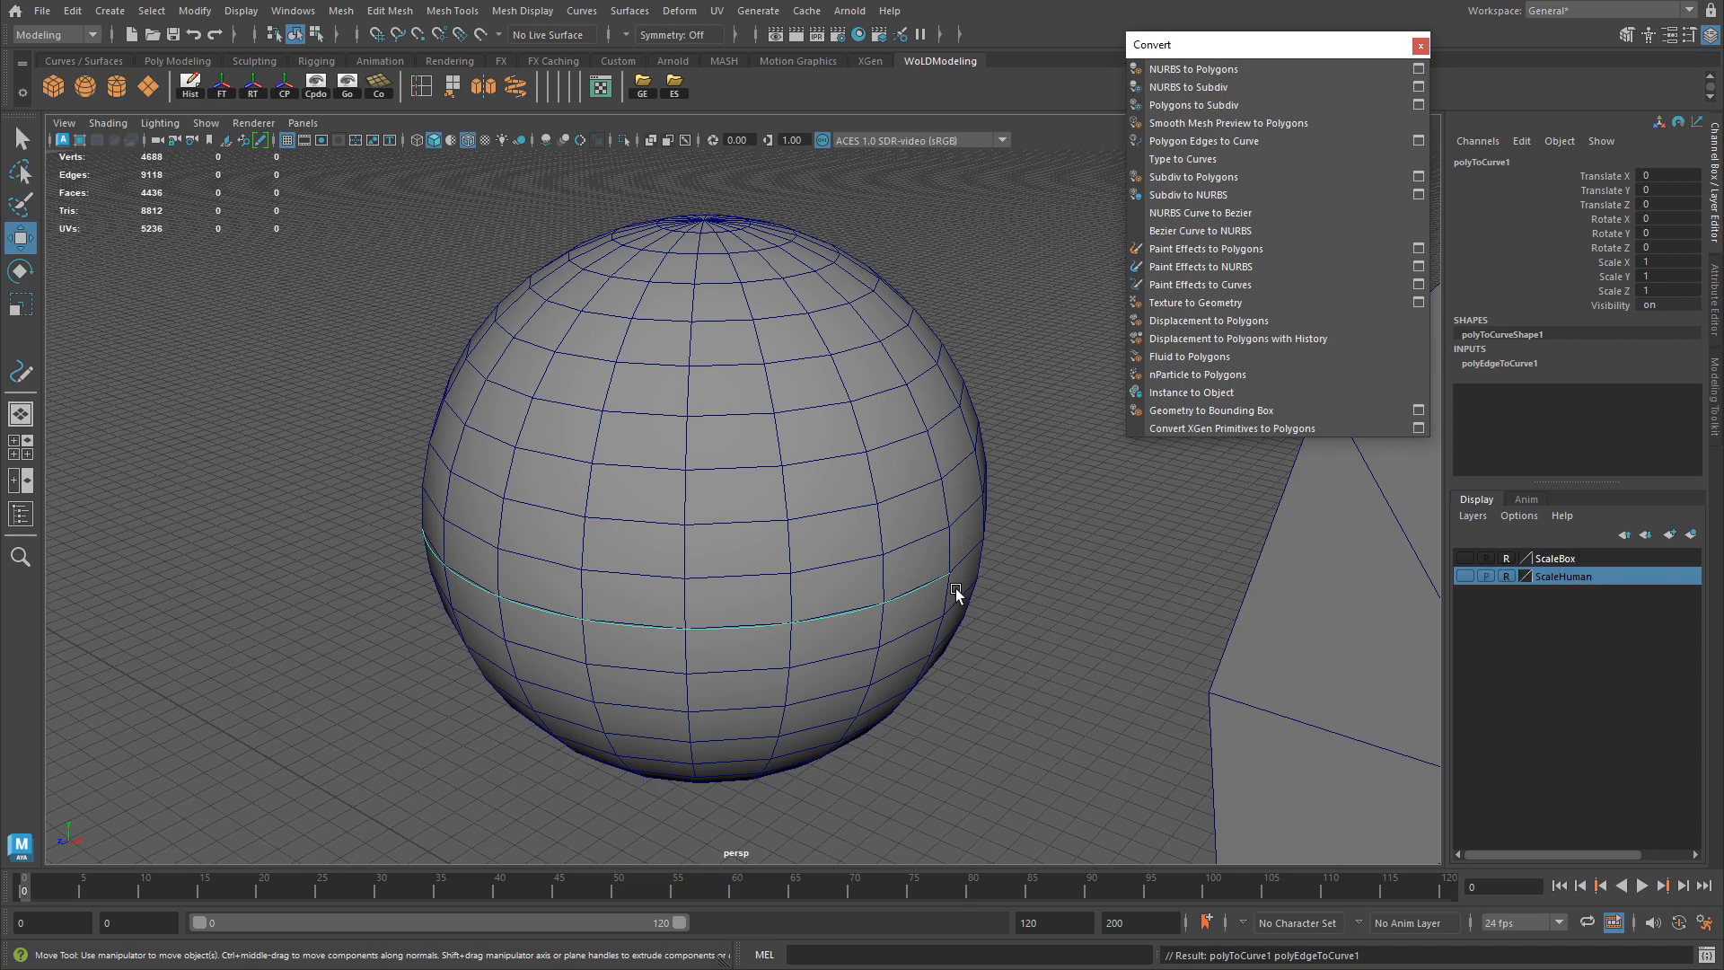
- Create a sweep mesh along the new curve on the sphere's equator
{"action": "left_click_drag", "start_coordinate": [870, 600], "coordinate": [1015, 588], "text": "alt"}
{"action": "left_click", "coordinate": [515, 87]}
{"action": "scroll", "coordinate": [800, 411], "scroll_direction": "up", "scroll_amount": 5}
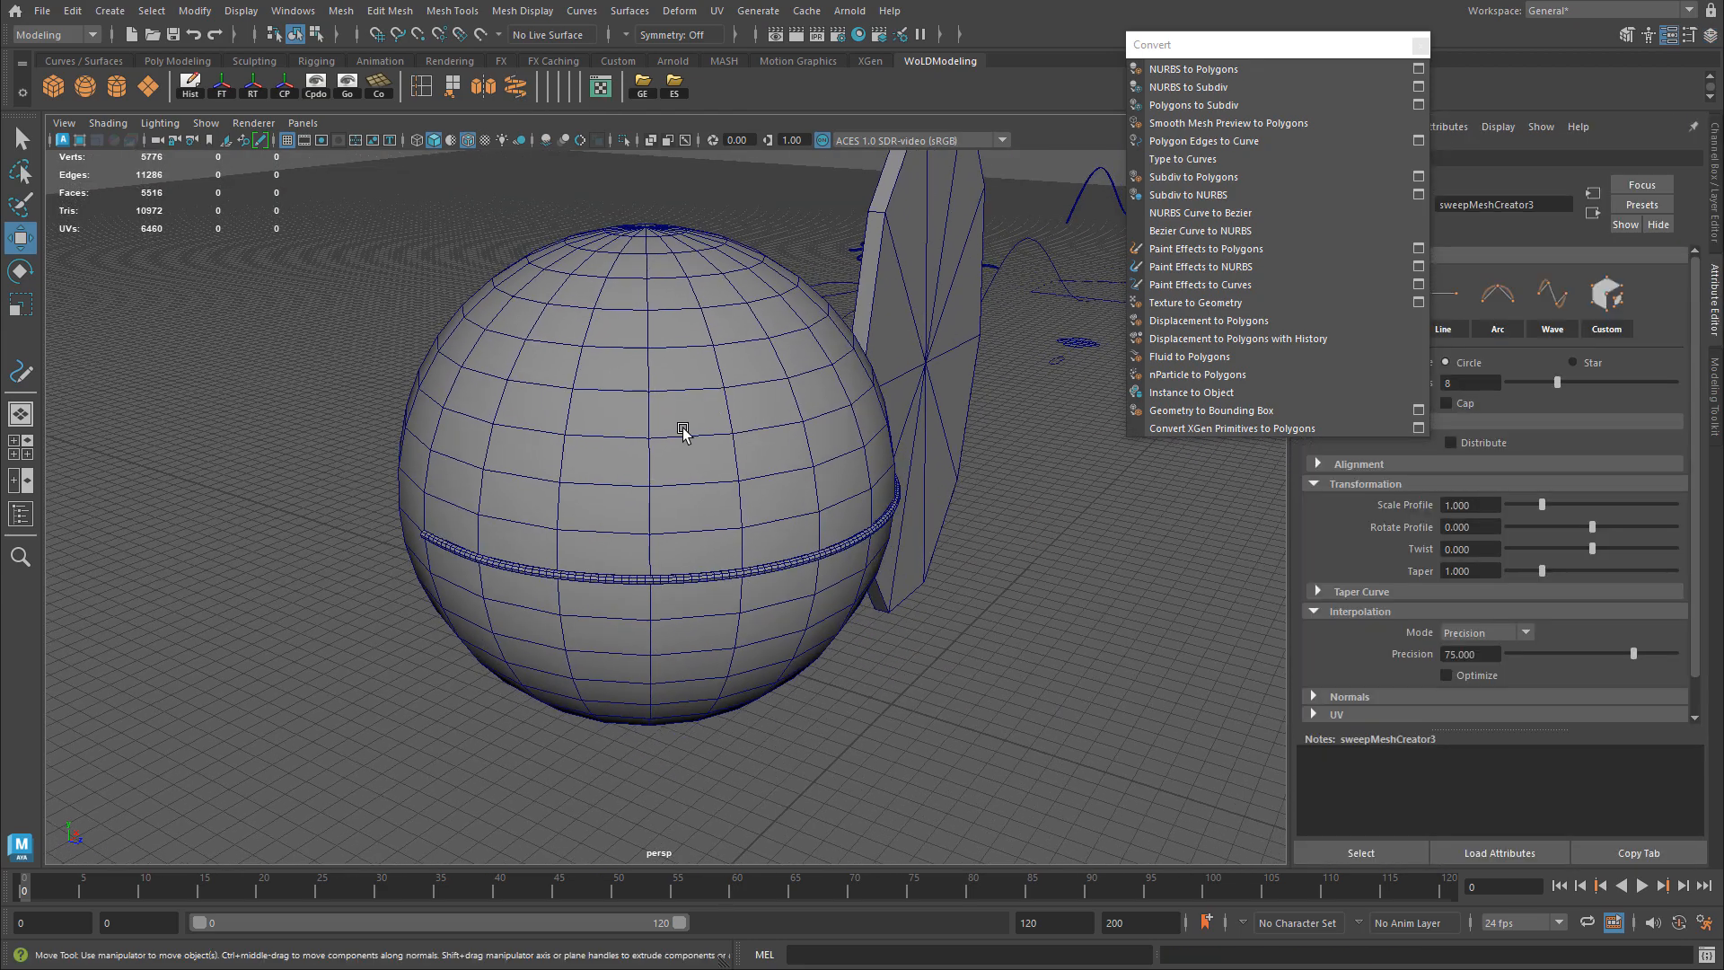
- Close the floating Convert window and change the sphere's sweep profile to Rectangle
{"action": "left_click_drag", "start_coordinate": [1255, 53], "coordinate": [1295, 226]}
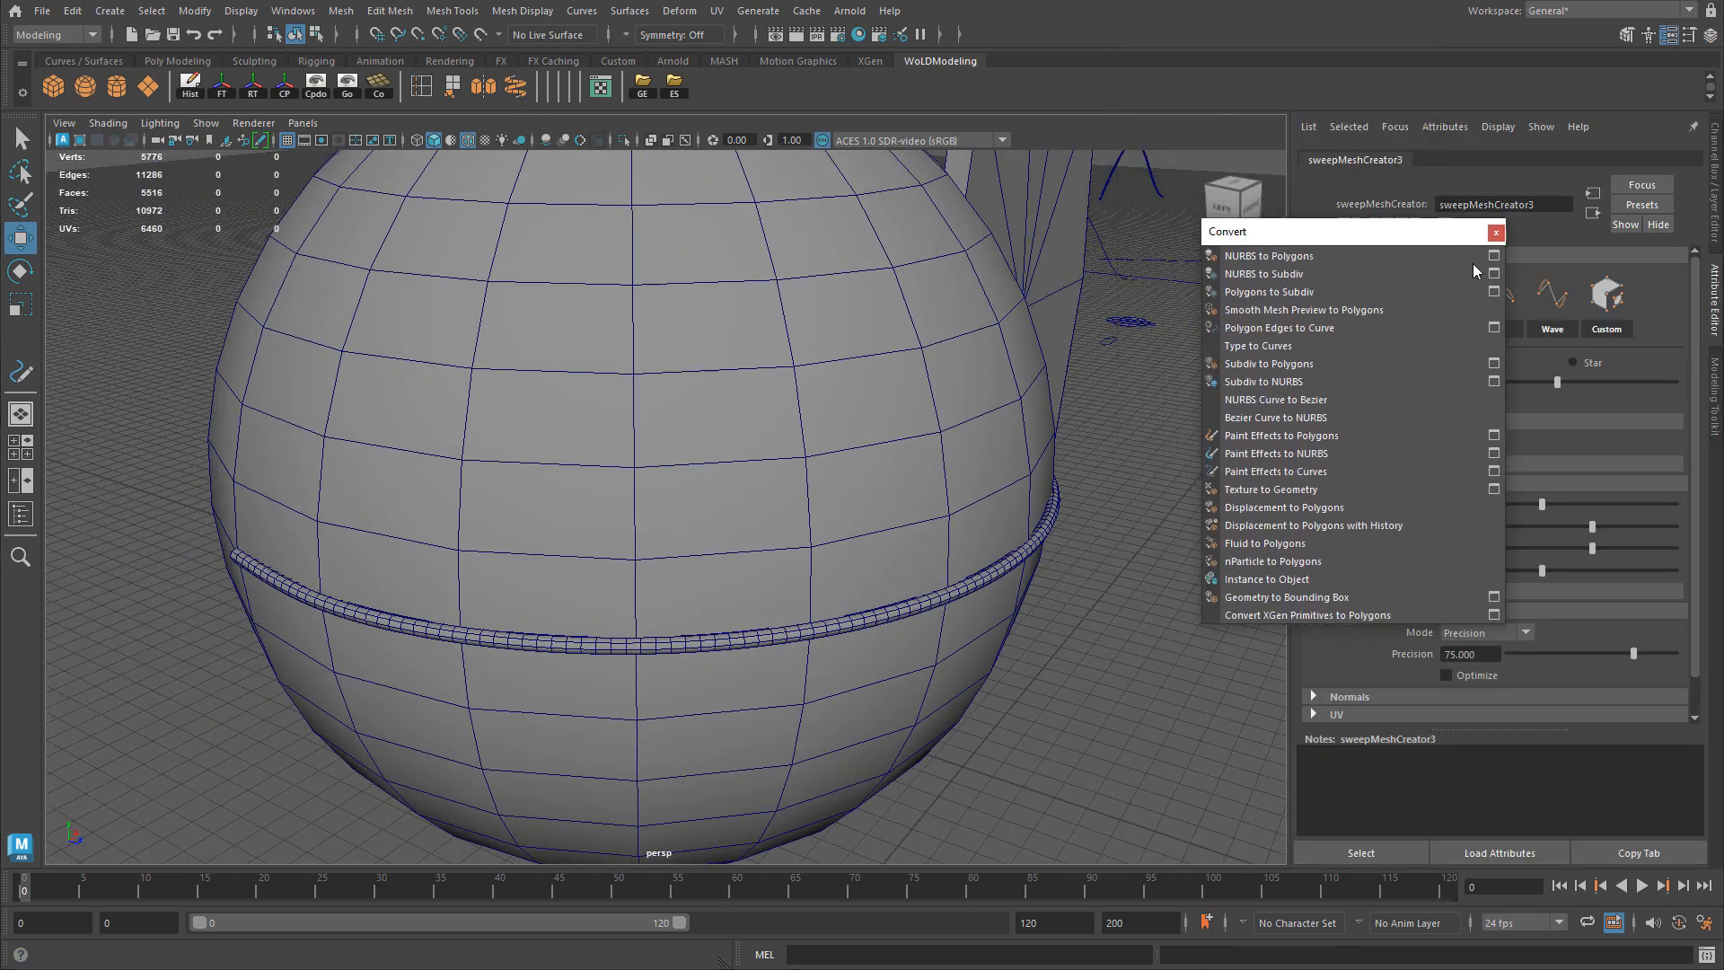
{"action": "left_click", "coordinate": [1459, 219]}
{"action": "left_click", "coordinate": [1387, 302]}
{"action": "left_click_drag", "start_coordinate": [997, 440], "coordinate": [823, 439], "text": "alt"}
{"action": "scroll", "coordinate": [824, 438], "scroll_direction": "up", "scroll_amount": 6}
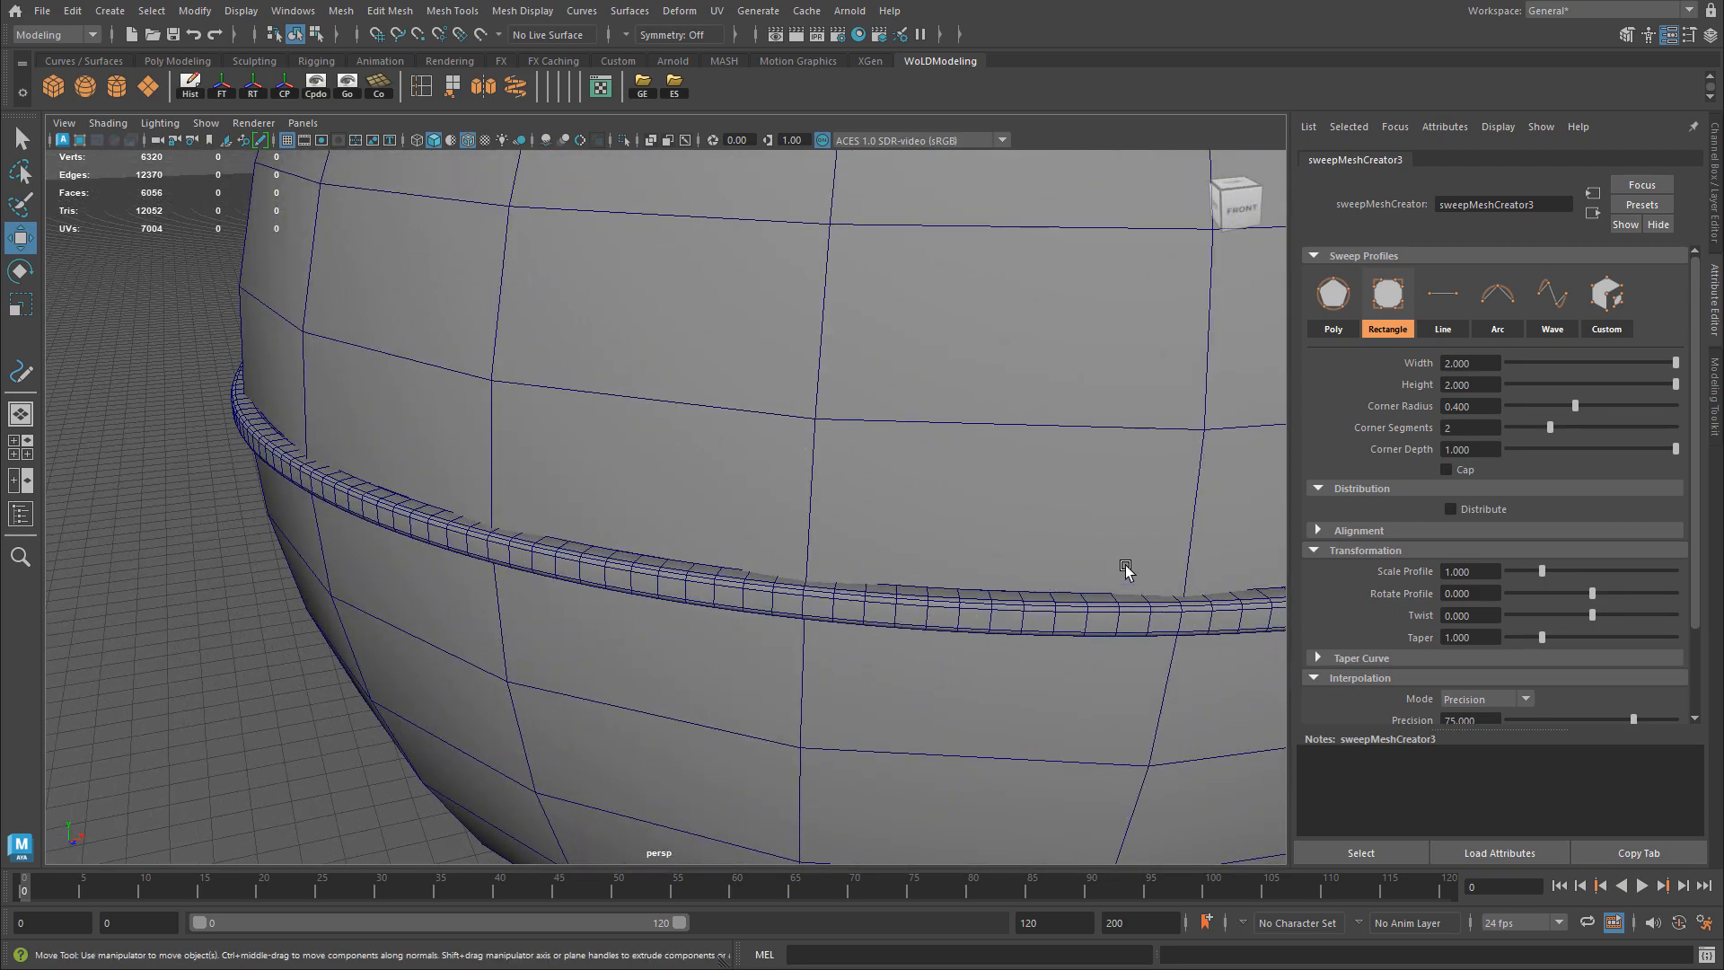
{"action": "scroll", "coordinate": [811, 557], "scroll_direction": "down", "scroll_amount": 6}
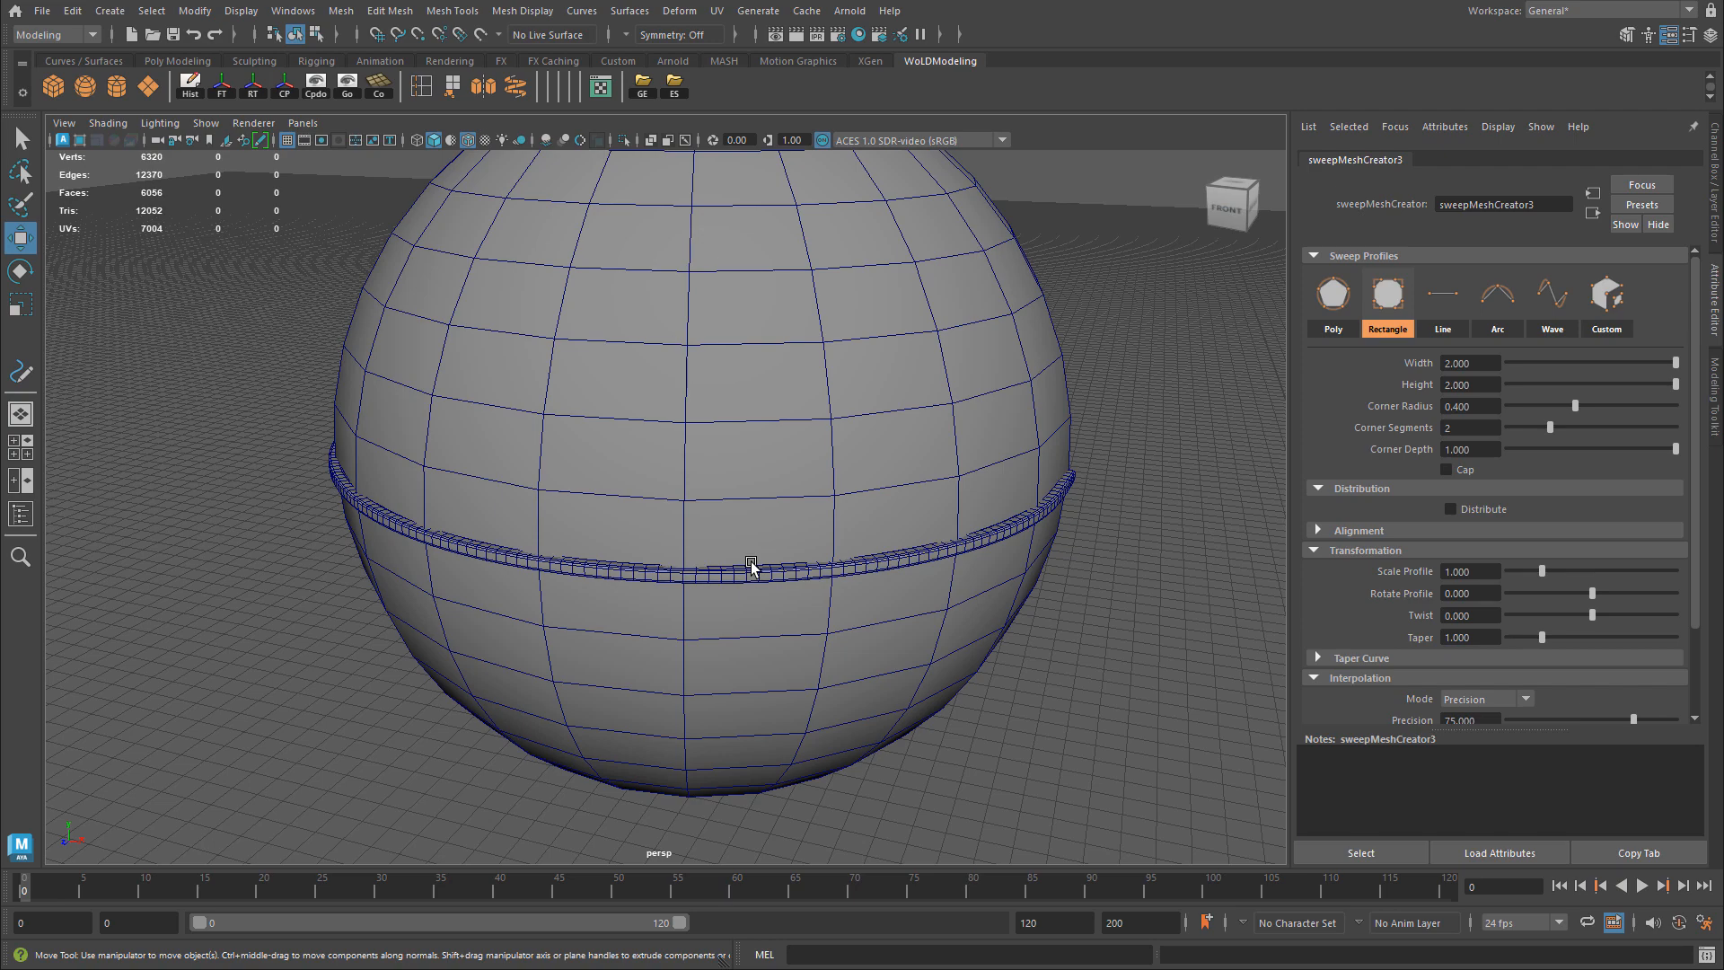
- Select the flat ten-sided cylinder beside the sphere and select the edge loop around its front face
{"action": "scroll", "coordinate": [753, 567], "scroll_direction": "down", "scroll_amount": 8}
{"action": "middle_click_drag", "start_coordinate": [1048, 513], "coordinate": [692, 482], "text": "alt"}
{"action": "scroll", "coordinate": [692, 482], "scroll_direction": "up", "scroll_amount": 2}
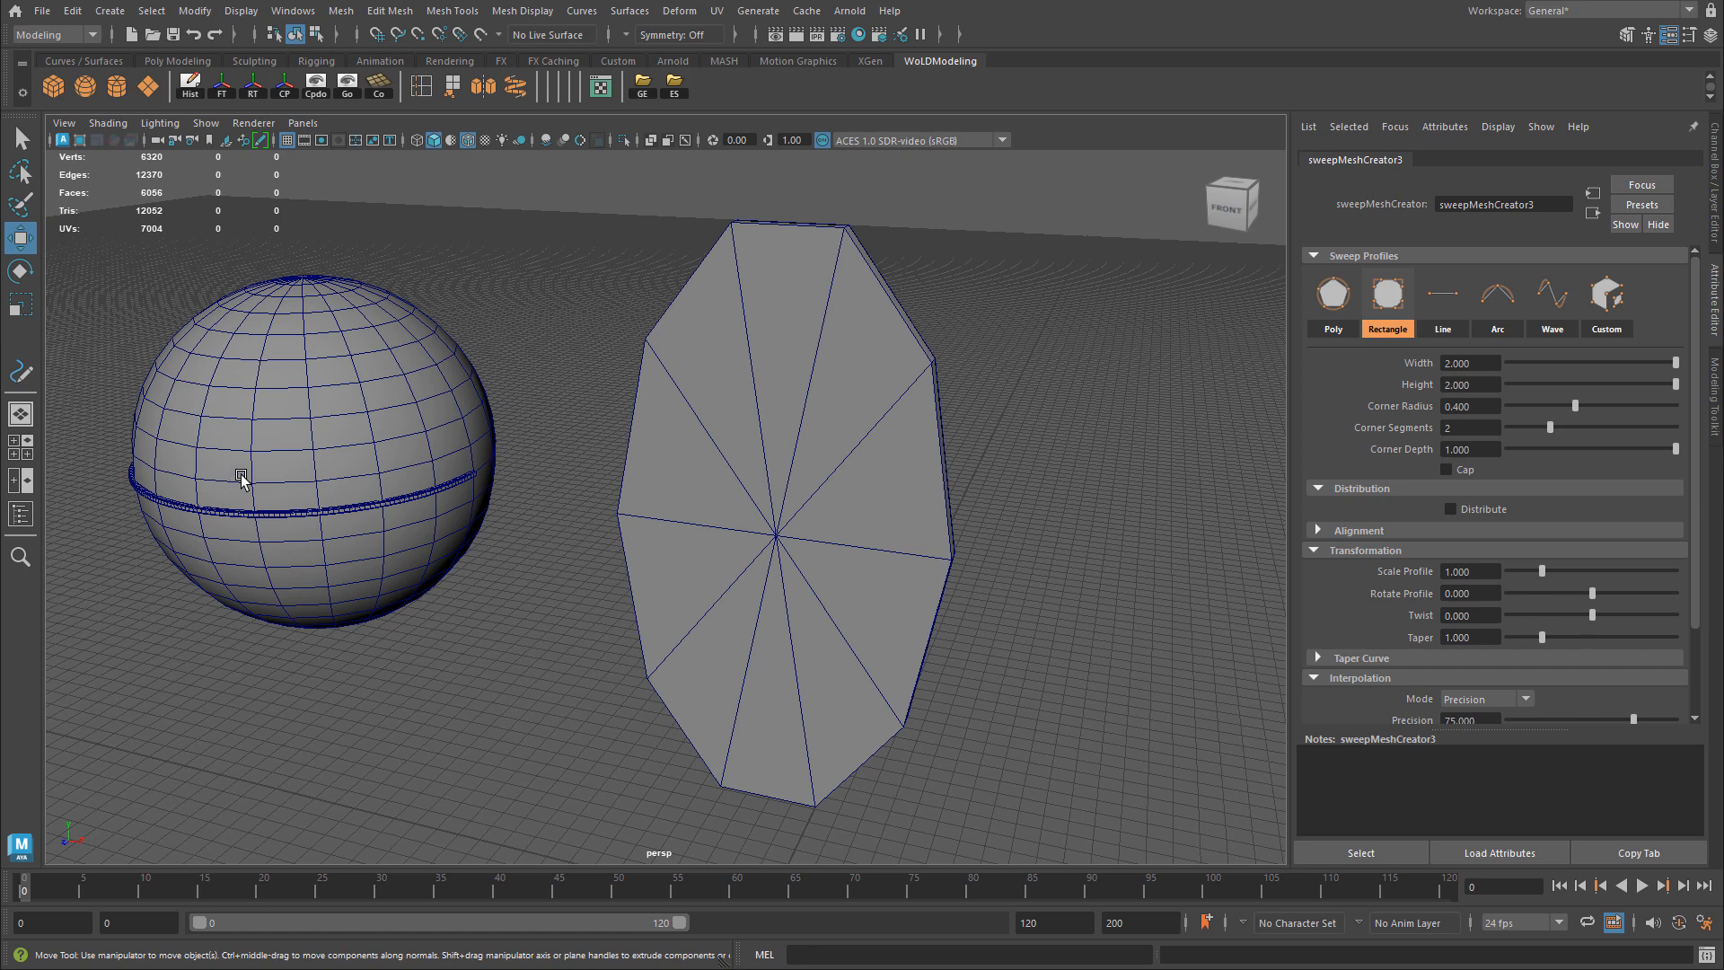
{"action": "left_click", "coordinate": [694, 399]}
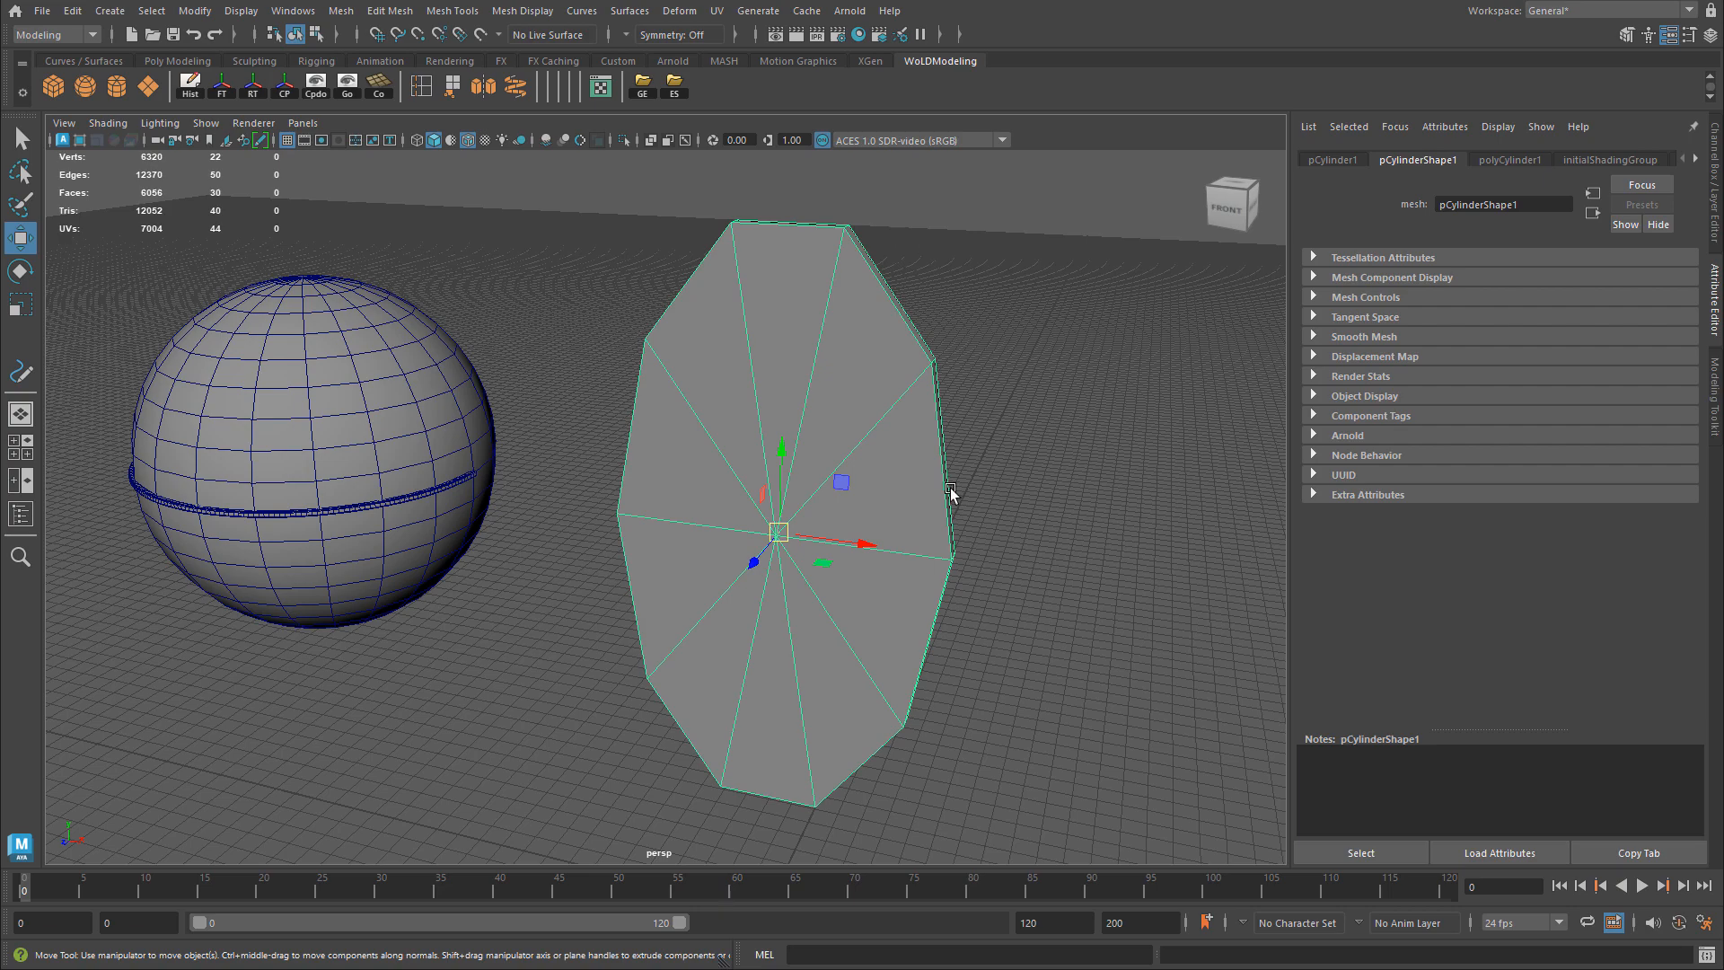
{"action": "left_click_drag", "start_coordinate": [740, 381], "coordinate": [820, 364], "text": "alt"}
{"action": "middle_click_drag", "start_coordinate": [779, 281], "coordinate": [746, 286], "text": "alt"}
{"action": "left_click_drag", "start_coordinate": [747, 286], "coordinate": [697, 325], "text": "alt"}
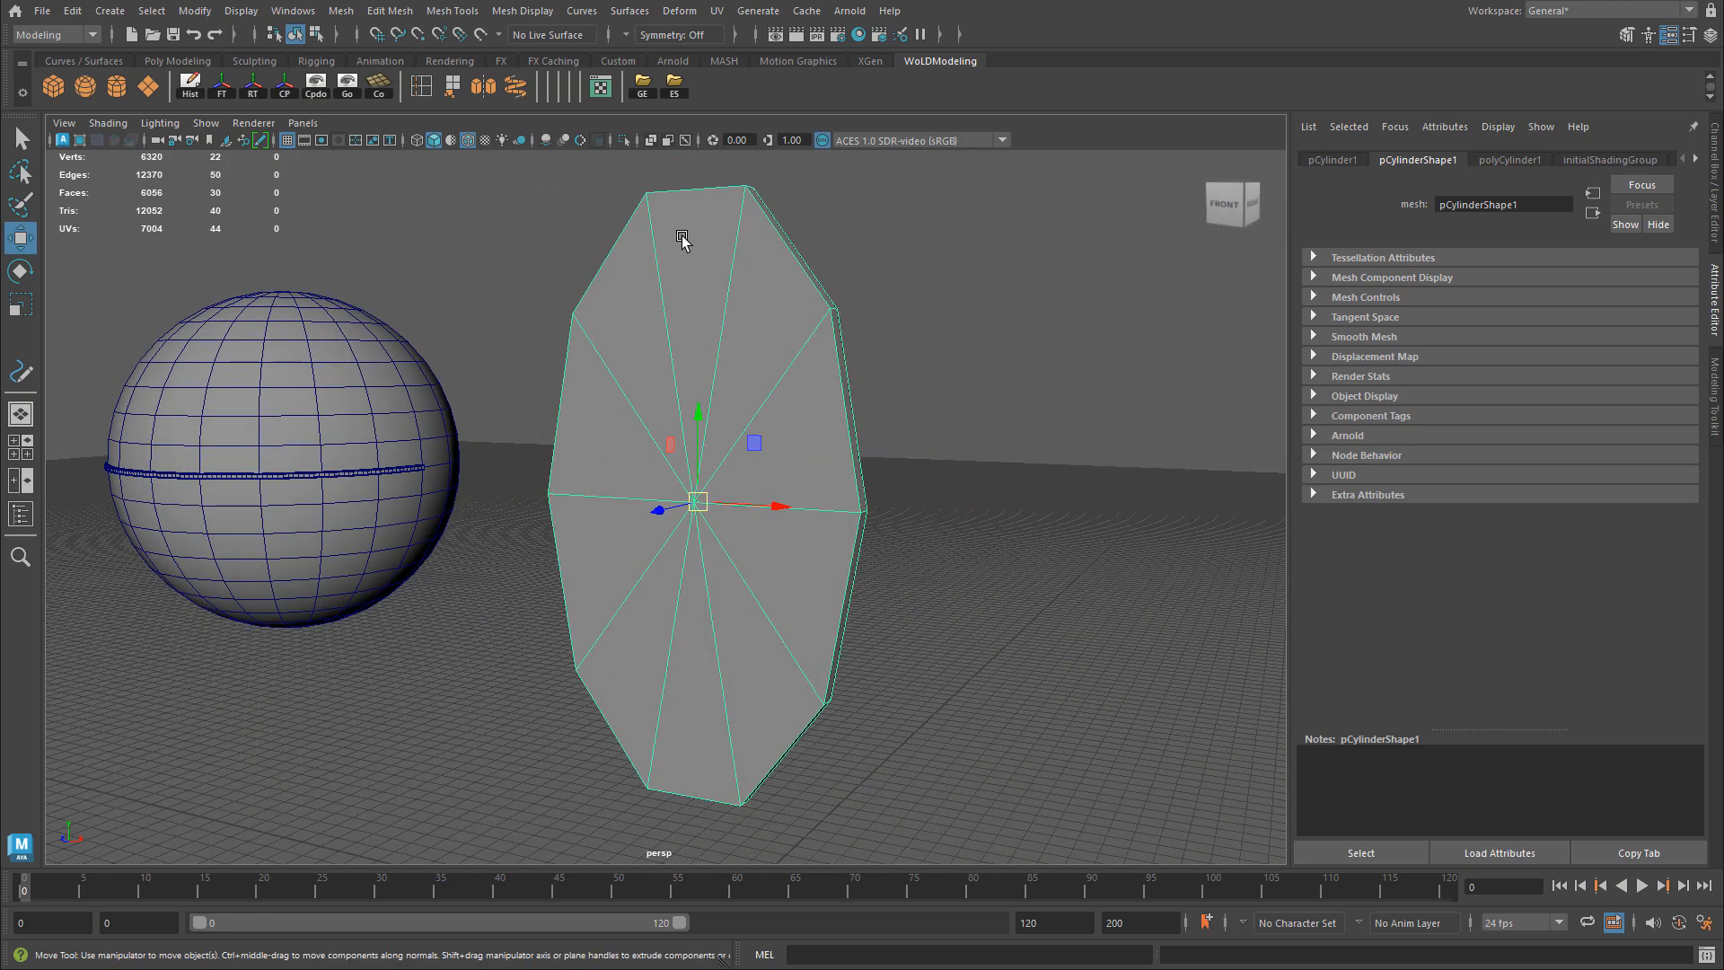
{"action": "right_click_drag", "start_coordinate": [690, 232], "coordinate": [654, 212]}
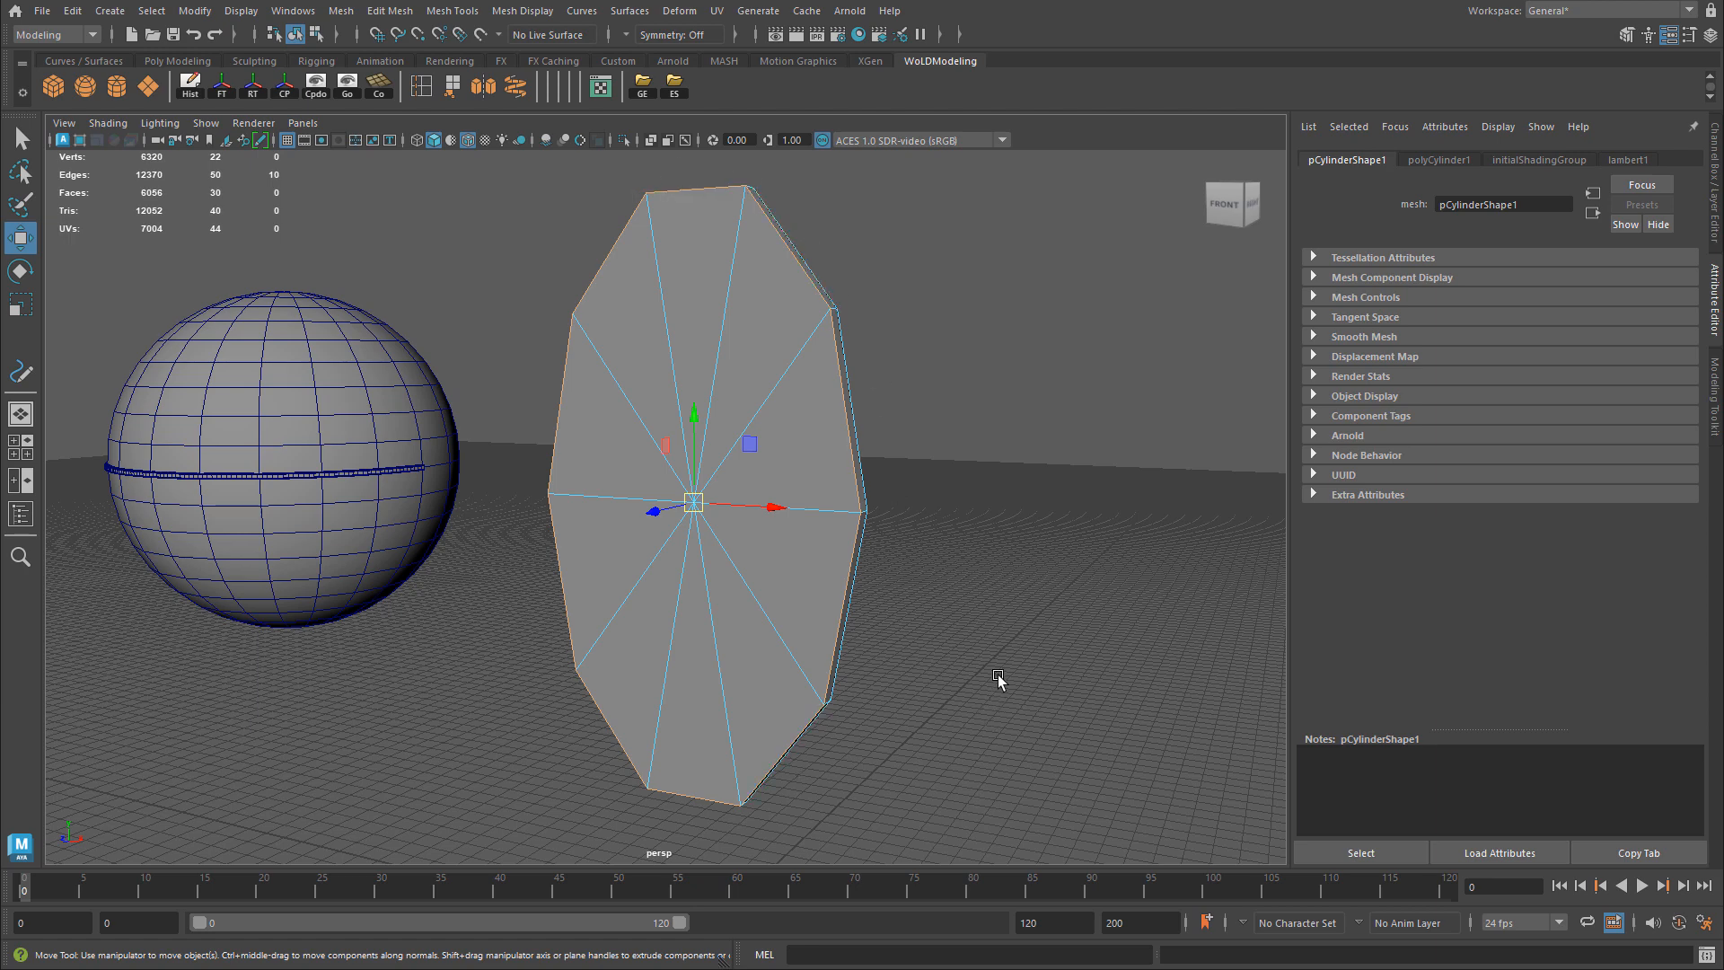
- Reopen the floating Convert window and try converting the cylinder's perimeter edges with the current Polygon Edges to Curve settings
{"action": "left_click_drag", "start_coordinate": [1003, 214], "coordinate": [1204, 167]}
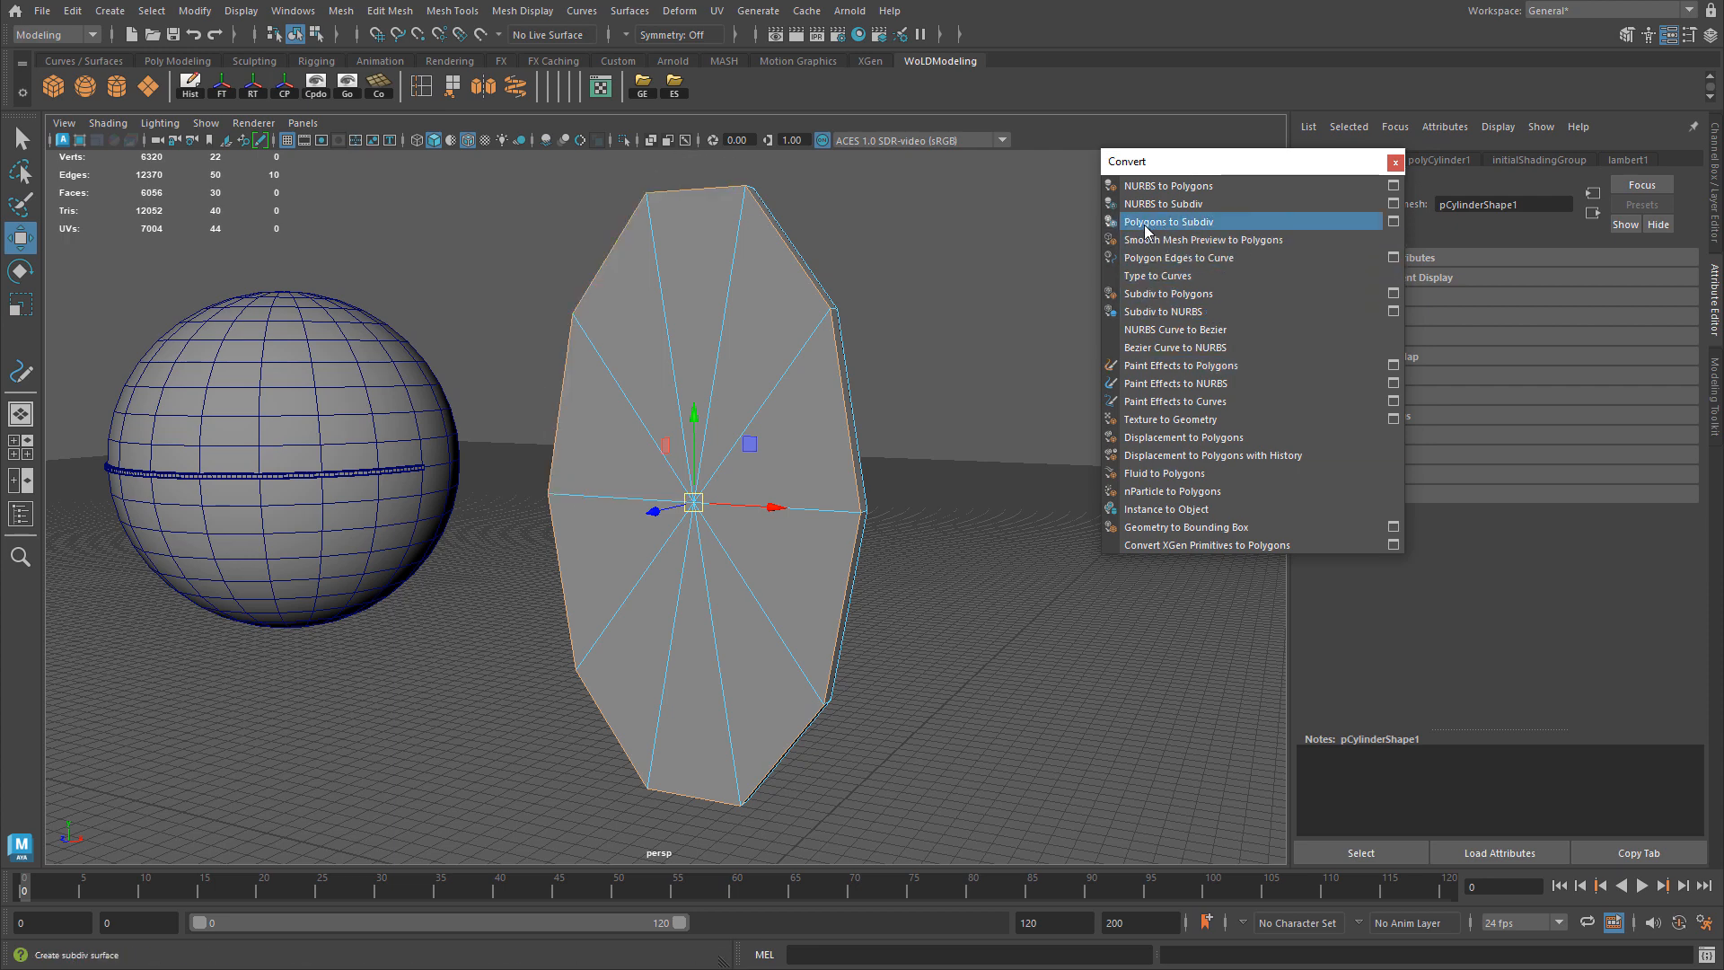
{"action": "left_click", "coordinate": [1185, 260]}
{"action": "left_click_drag", "start_coordinate": [773, 347], "coordinate": [835, 377], "text": "alt"}
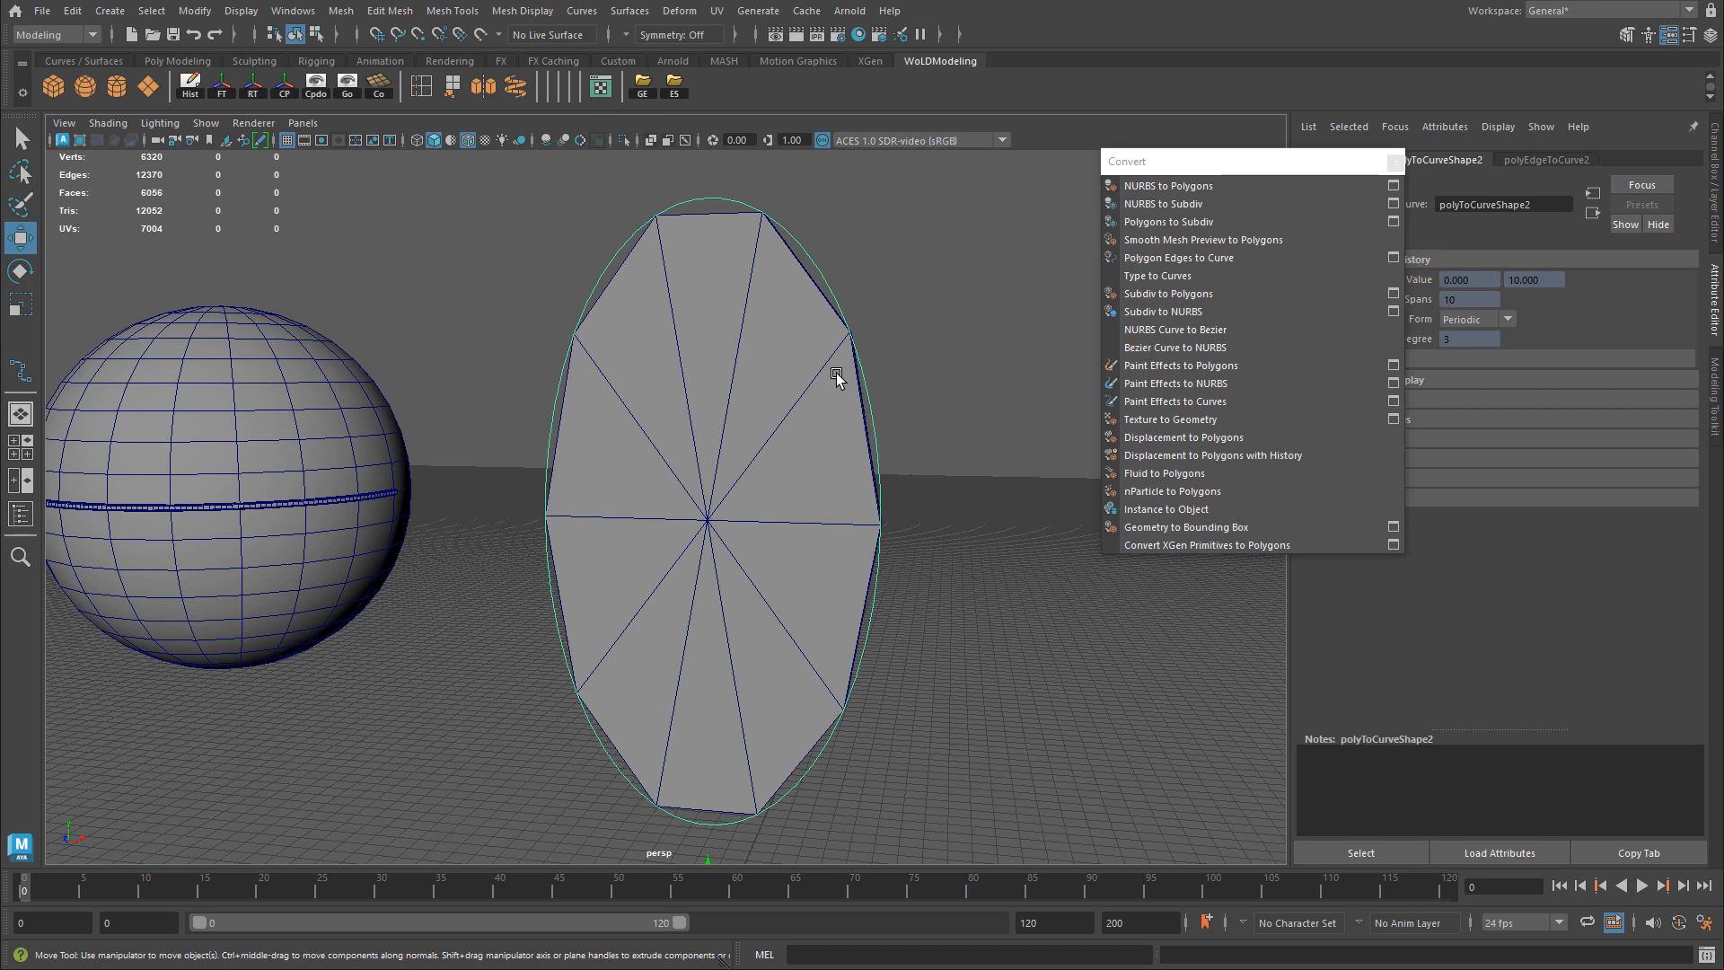
- Check the curve degree choices in the EP Curve Tool settings and close them
{"action": "left_click", "coordinate": [109, 11]}
{"action": "mouse_move", "coordinate": [157, 150]}
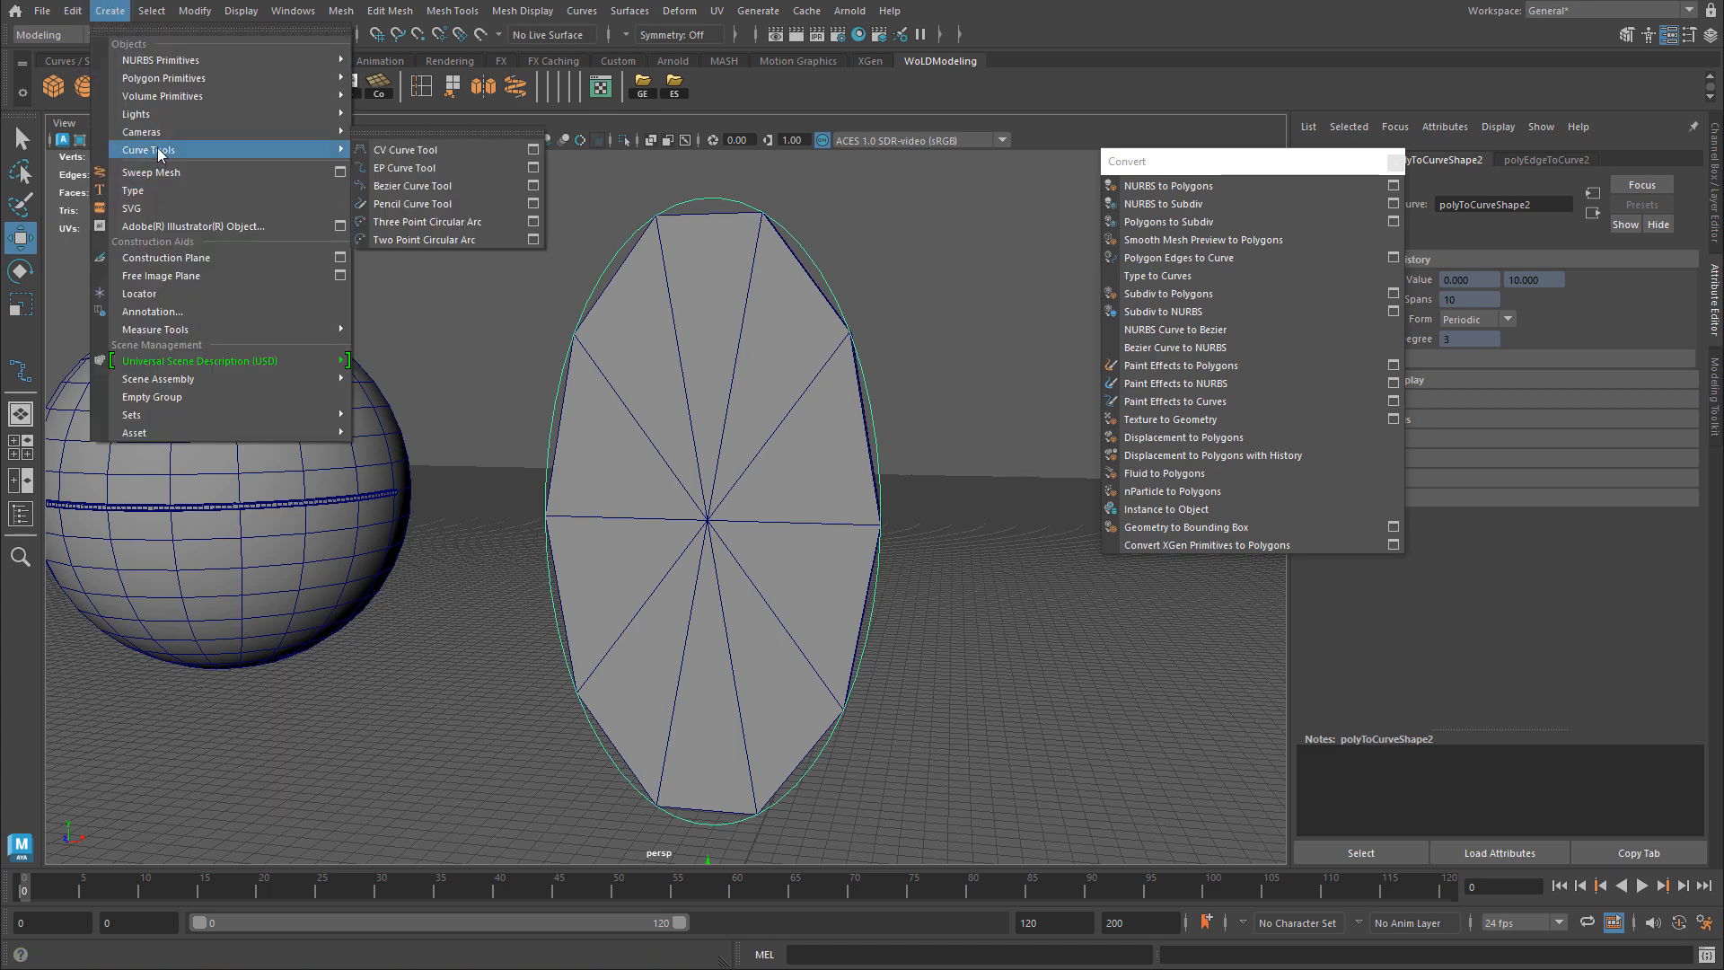
{"action": "left_click", "coordinate": [534, 169]}
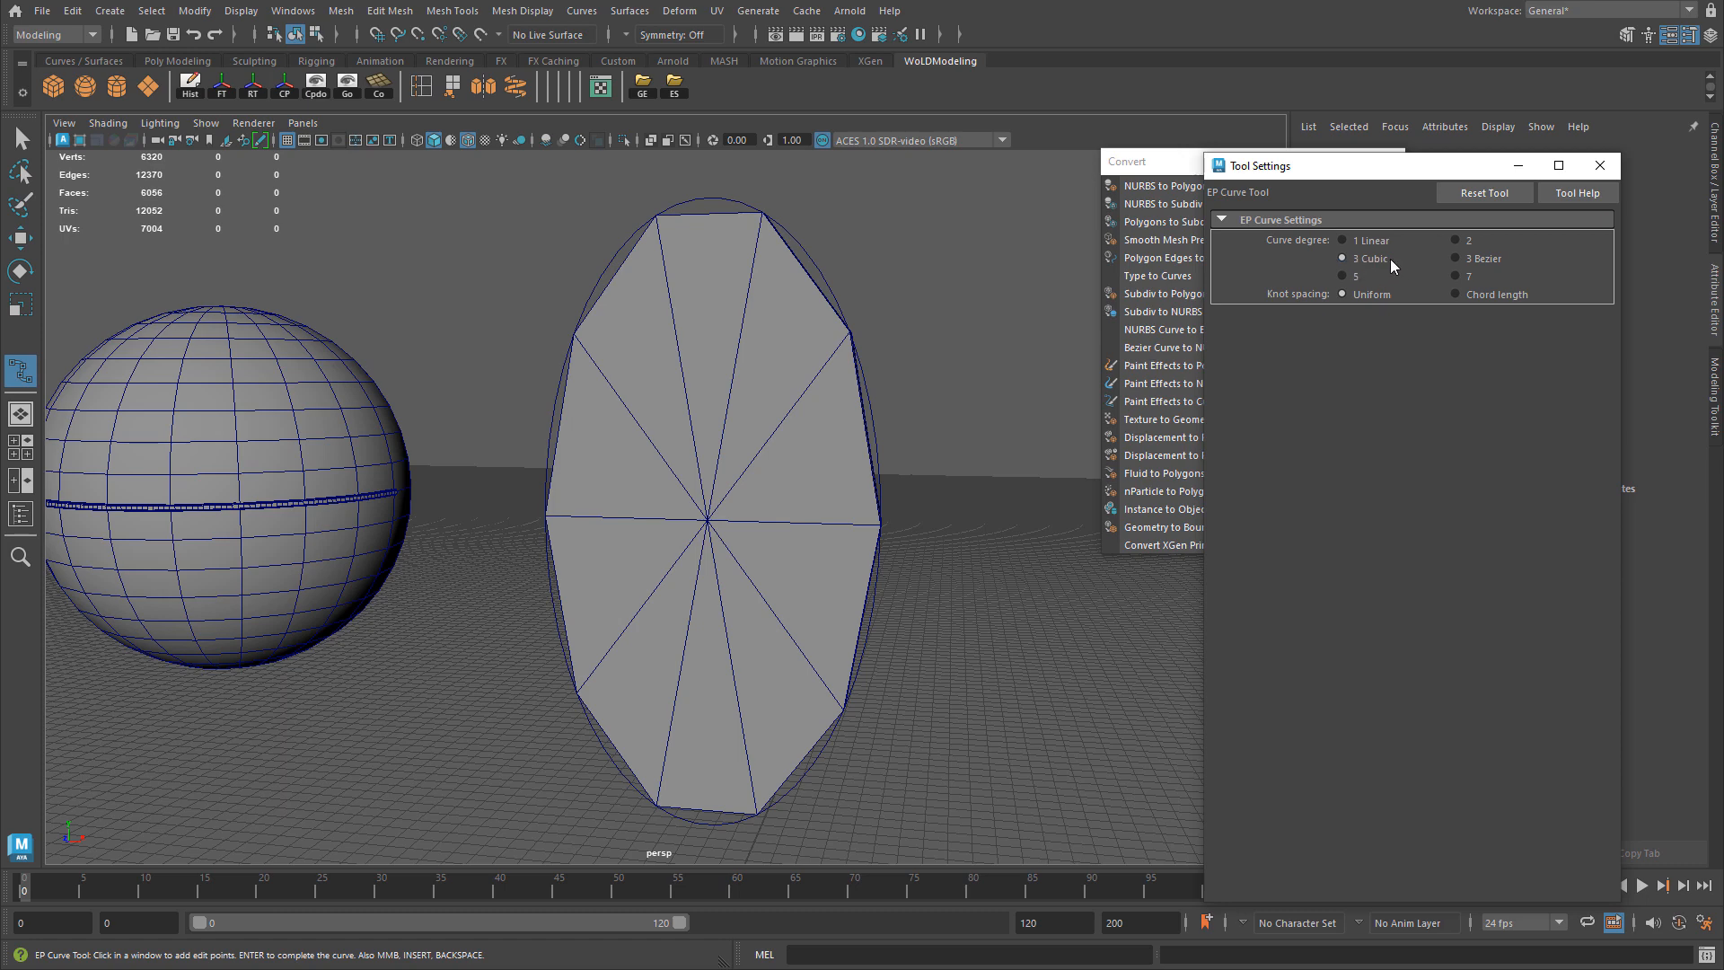
{"action": "left_click", "coordinate": [1599, 165]}
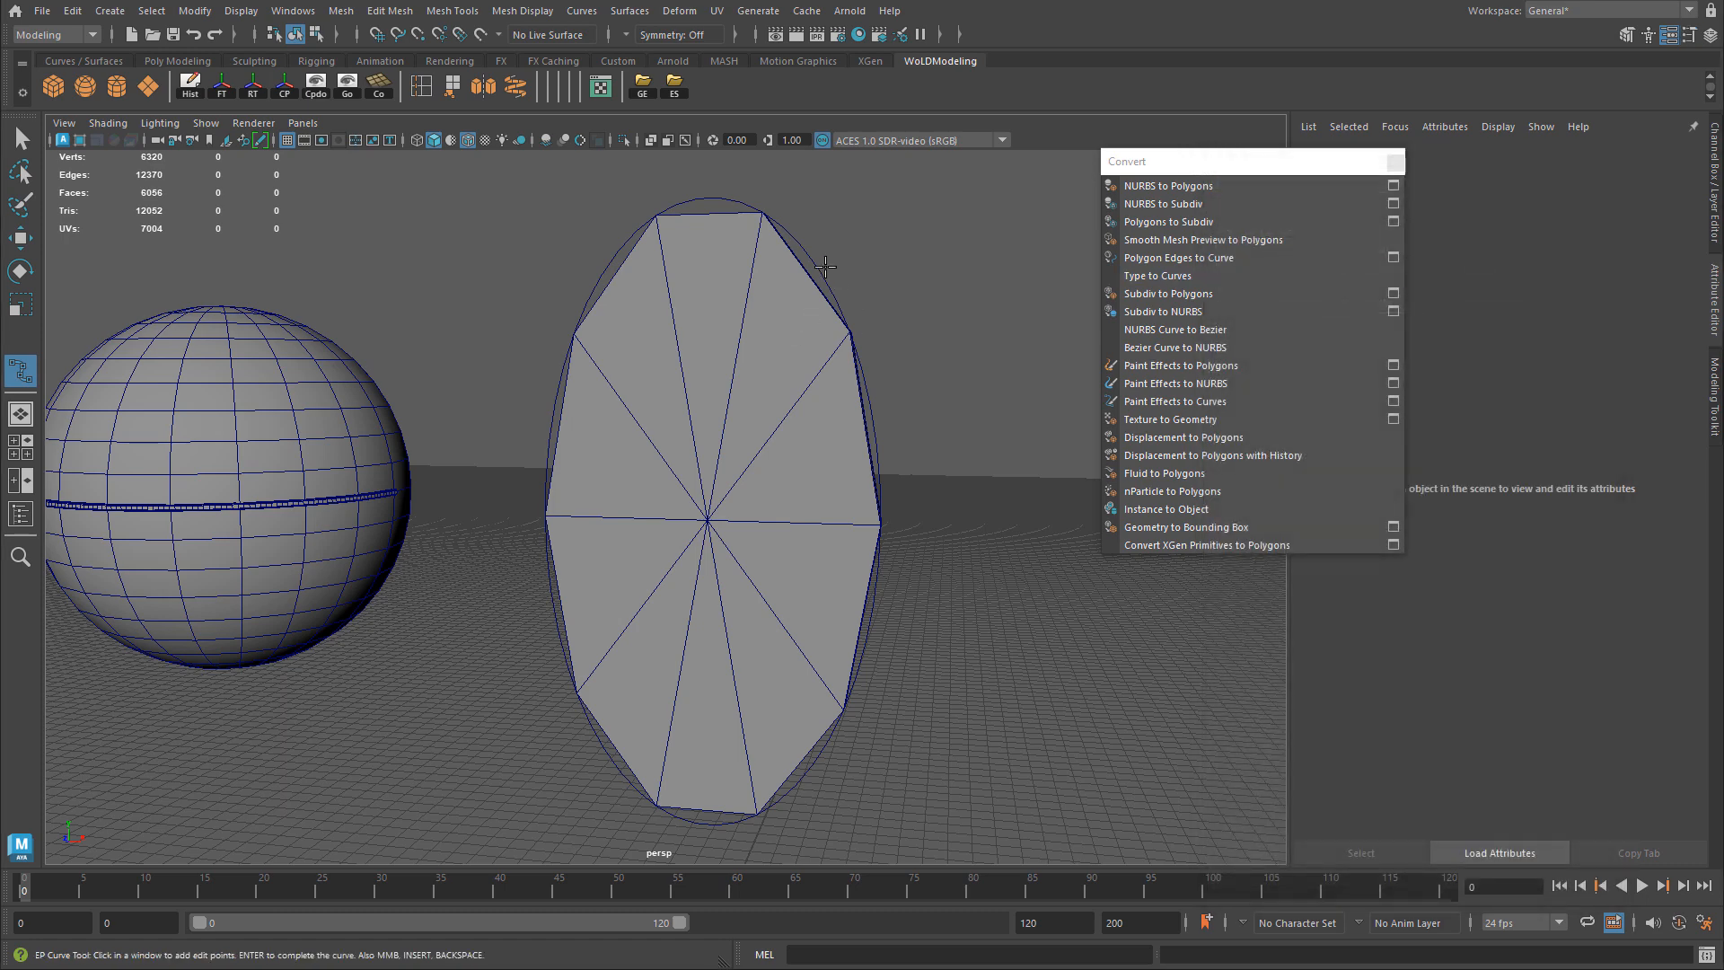
- Leave the EP Curve Tool and delete the smooth curve around the cylinder
{"action": "key", "text": "w"}
{"action": "left_click", "coordinate": [818, 272]}
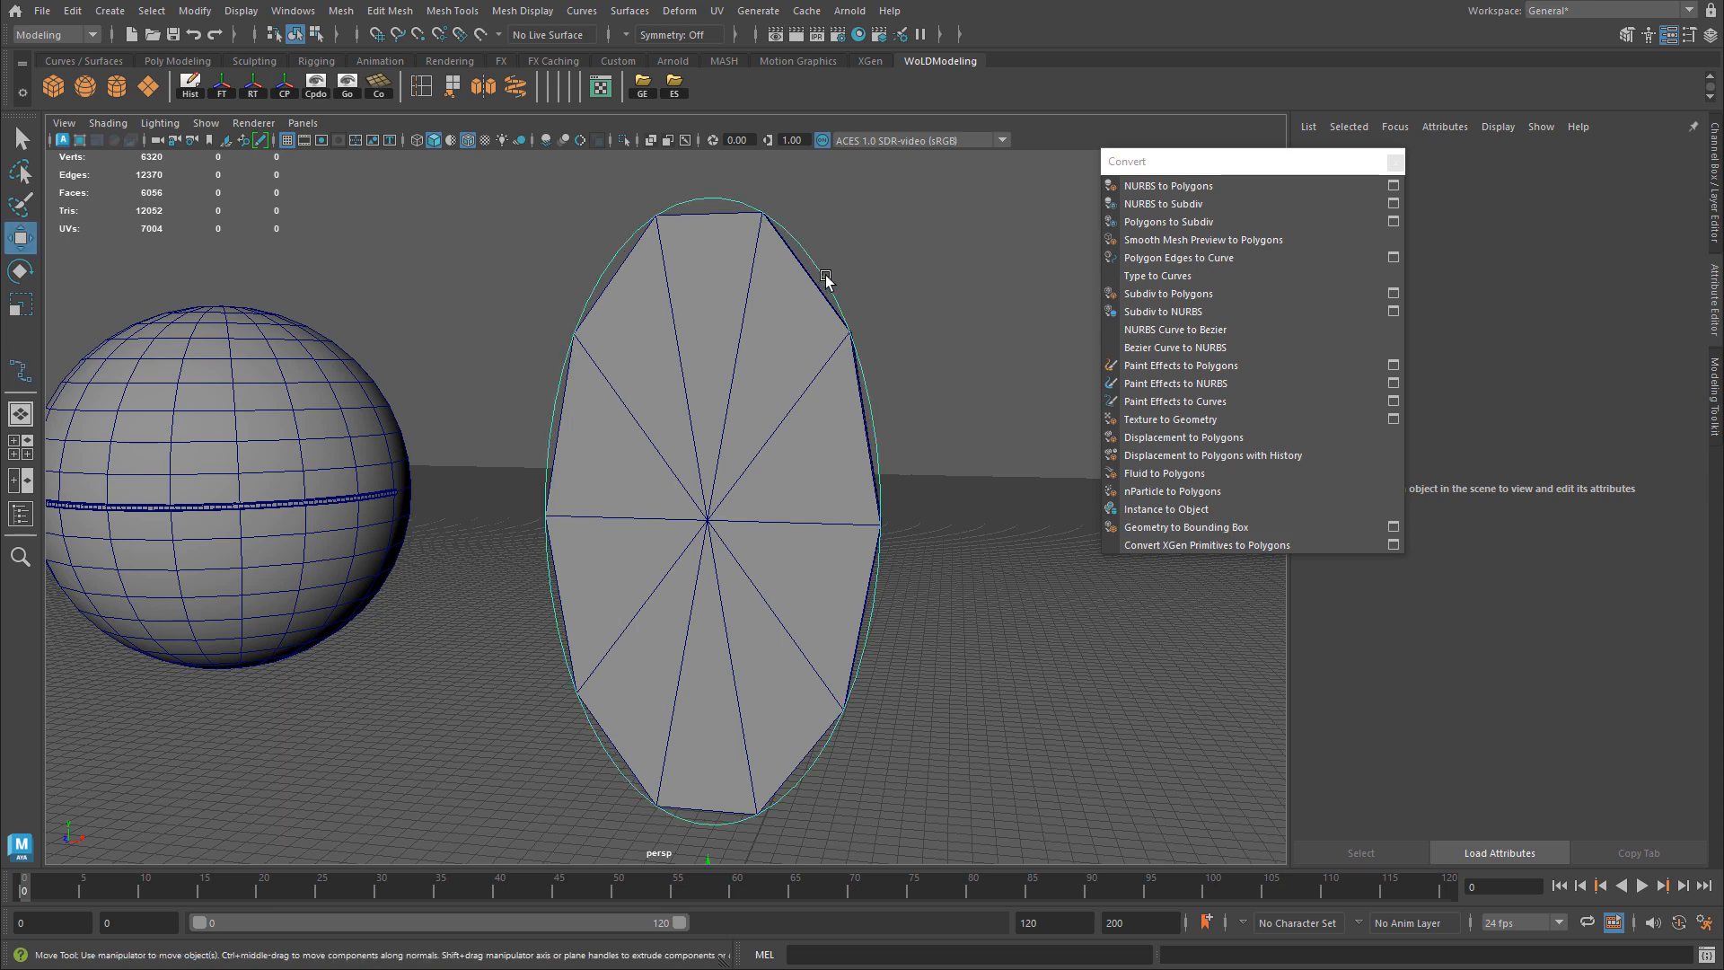
{"action": "key", "text": "Delete"}
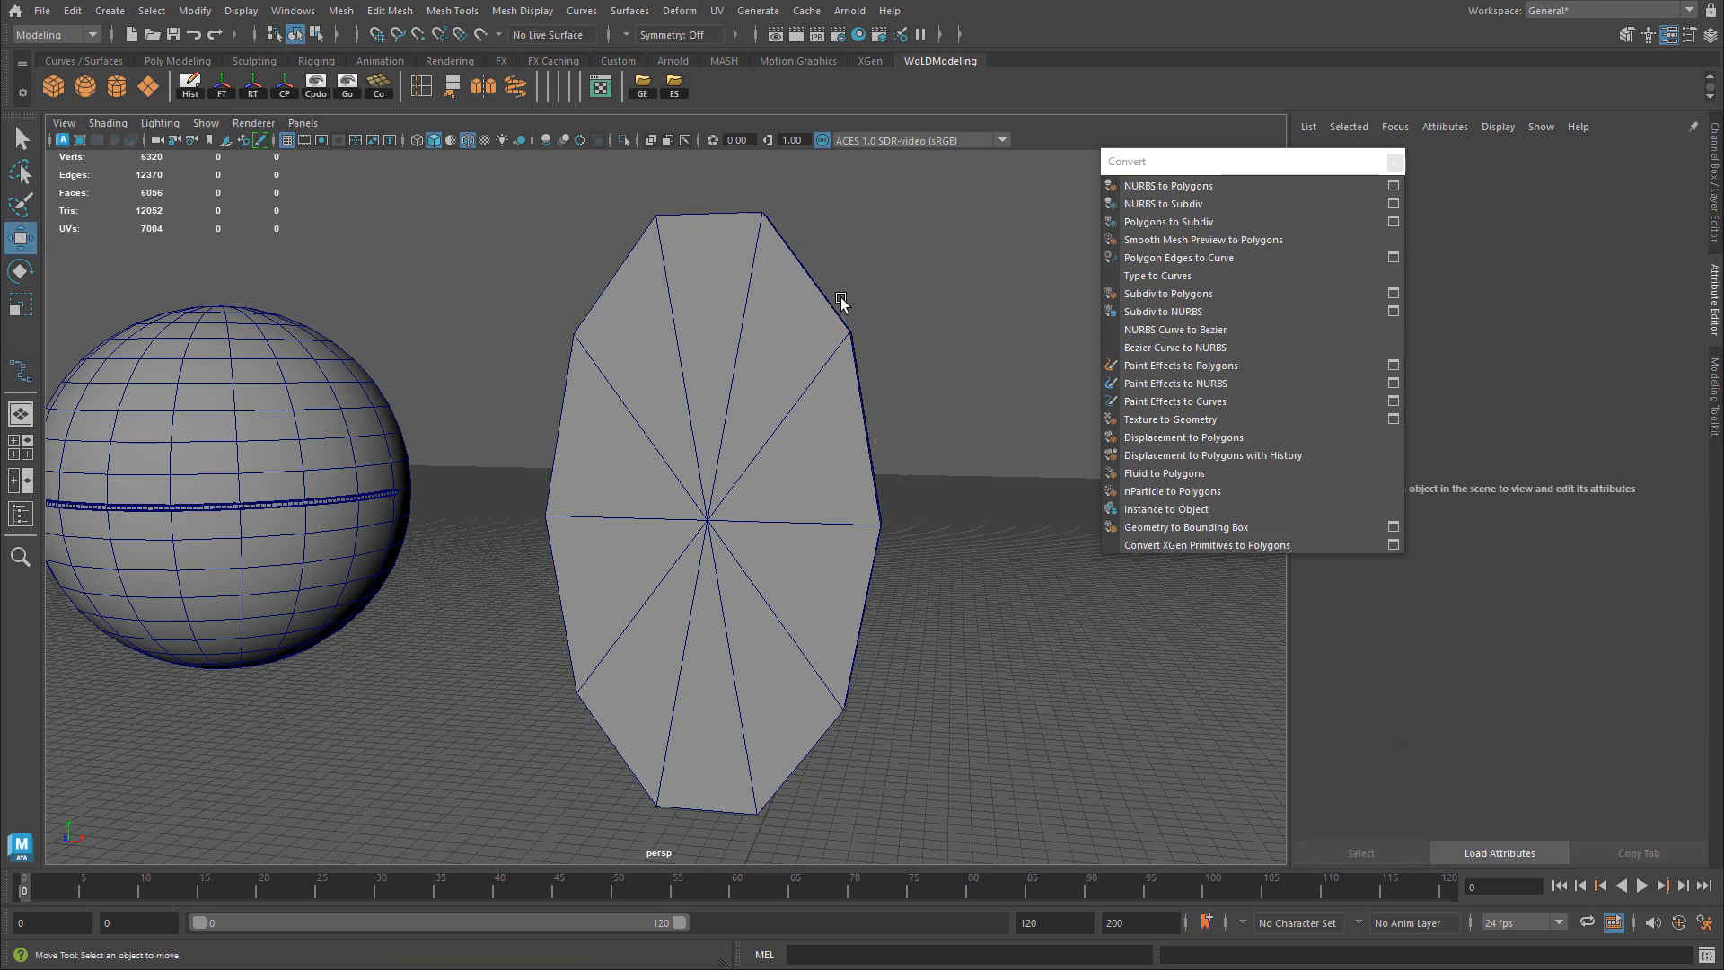
- Select the flat ten-sided cylinder again and select the perimeter edge loop around its front face
{"action": "left_click", "coordinate": [643, 310]}
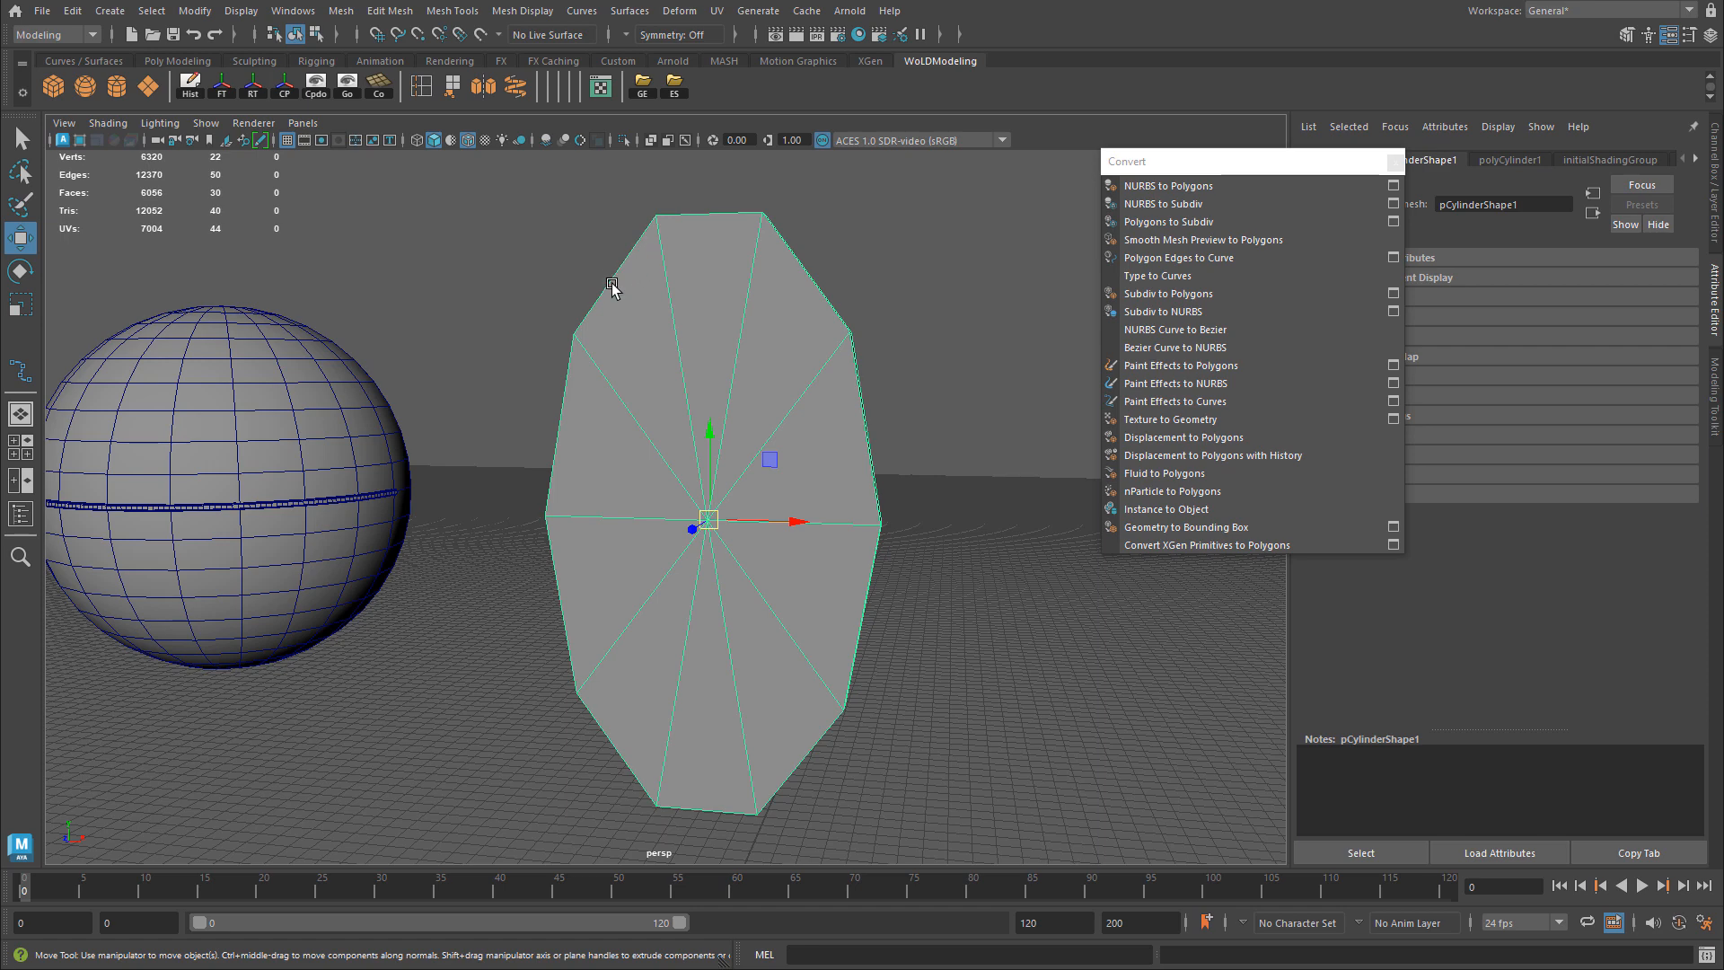
{"action": "right_click", "coordinate": [610, 286]}
{"action": "right_click_drag", "start_coordinate": [557, 444], "coordinate": [561, 405]}
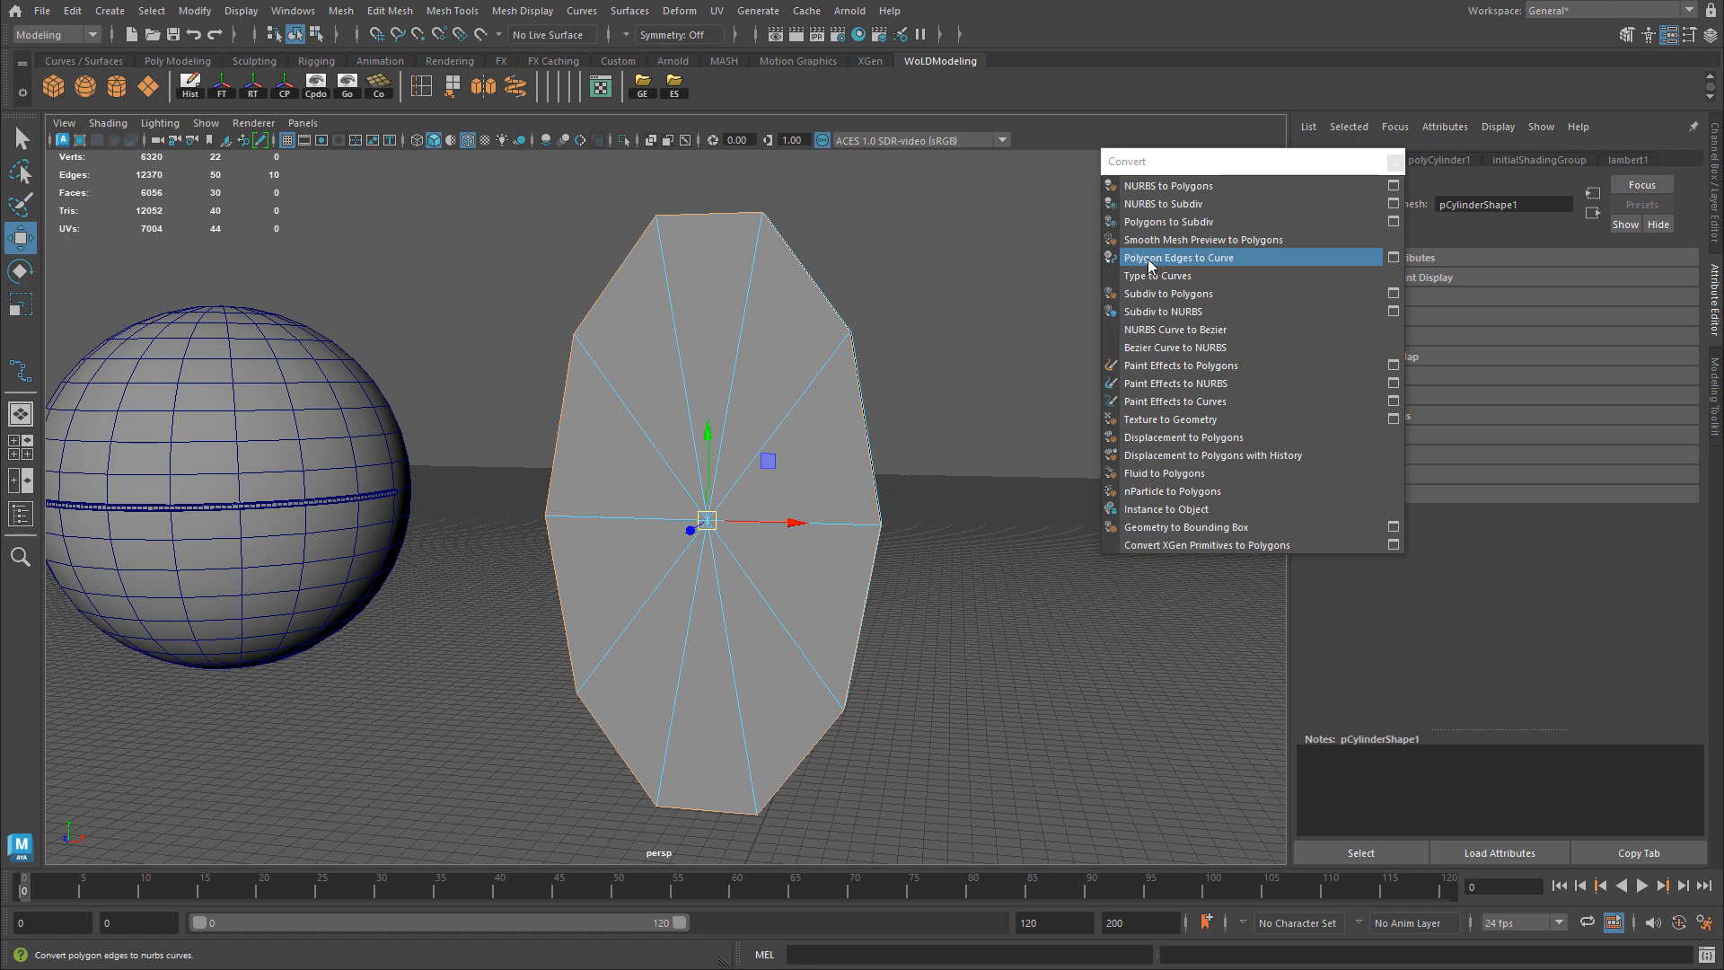
- Convert the selected perimeter edges into a curve with degree 1 Linear, and close the conversion options and floating Convert window
{"action": "left_click", "coordinate": [1392, 257]}
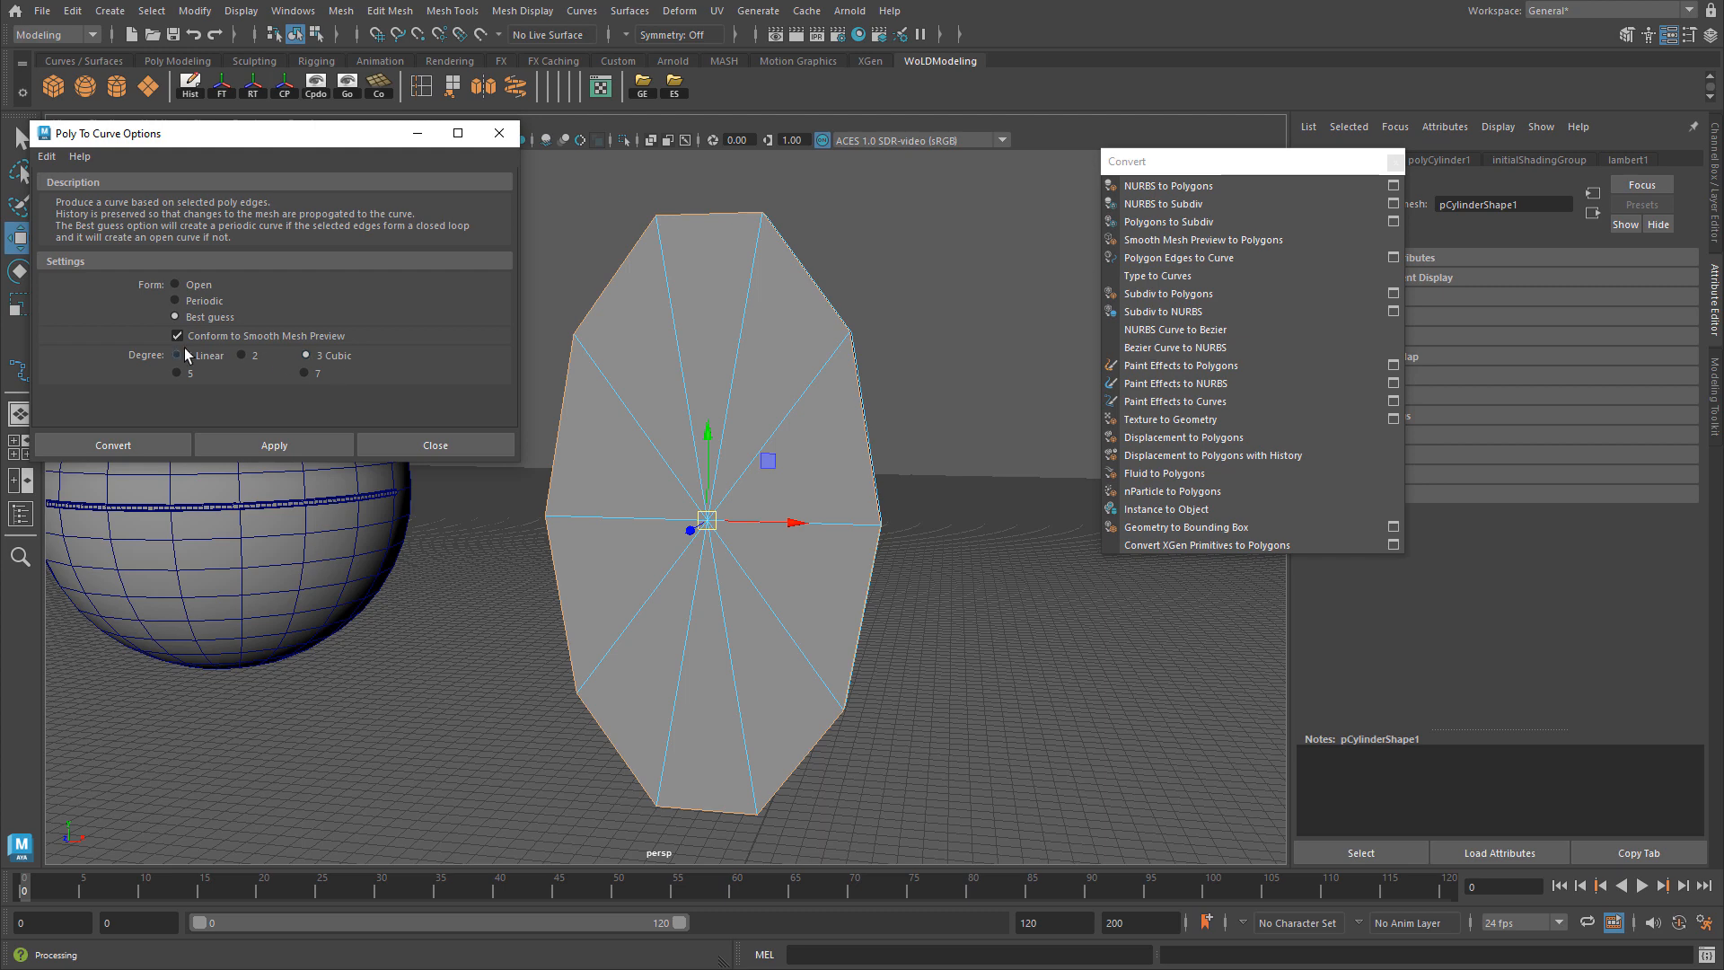
{"action": "left_click", "coordinate": [273, 445]}
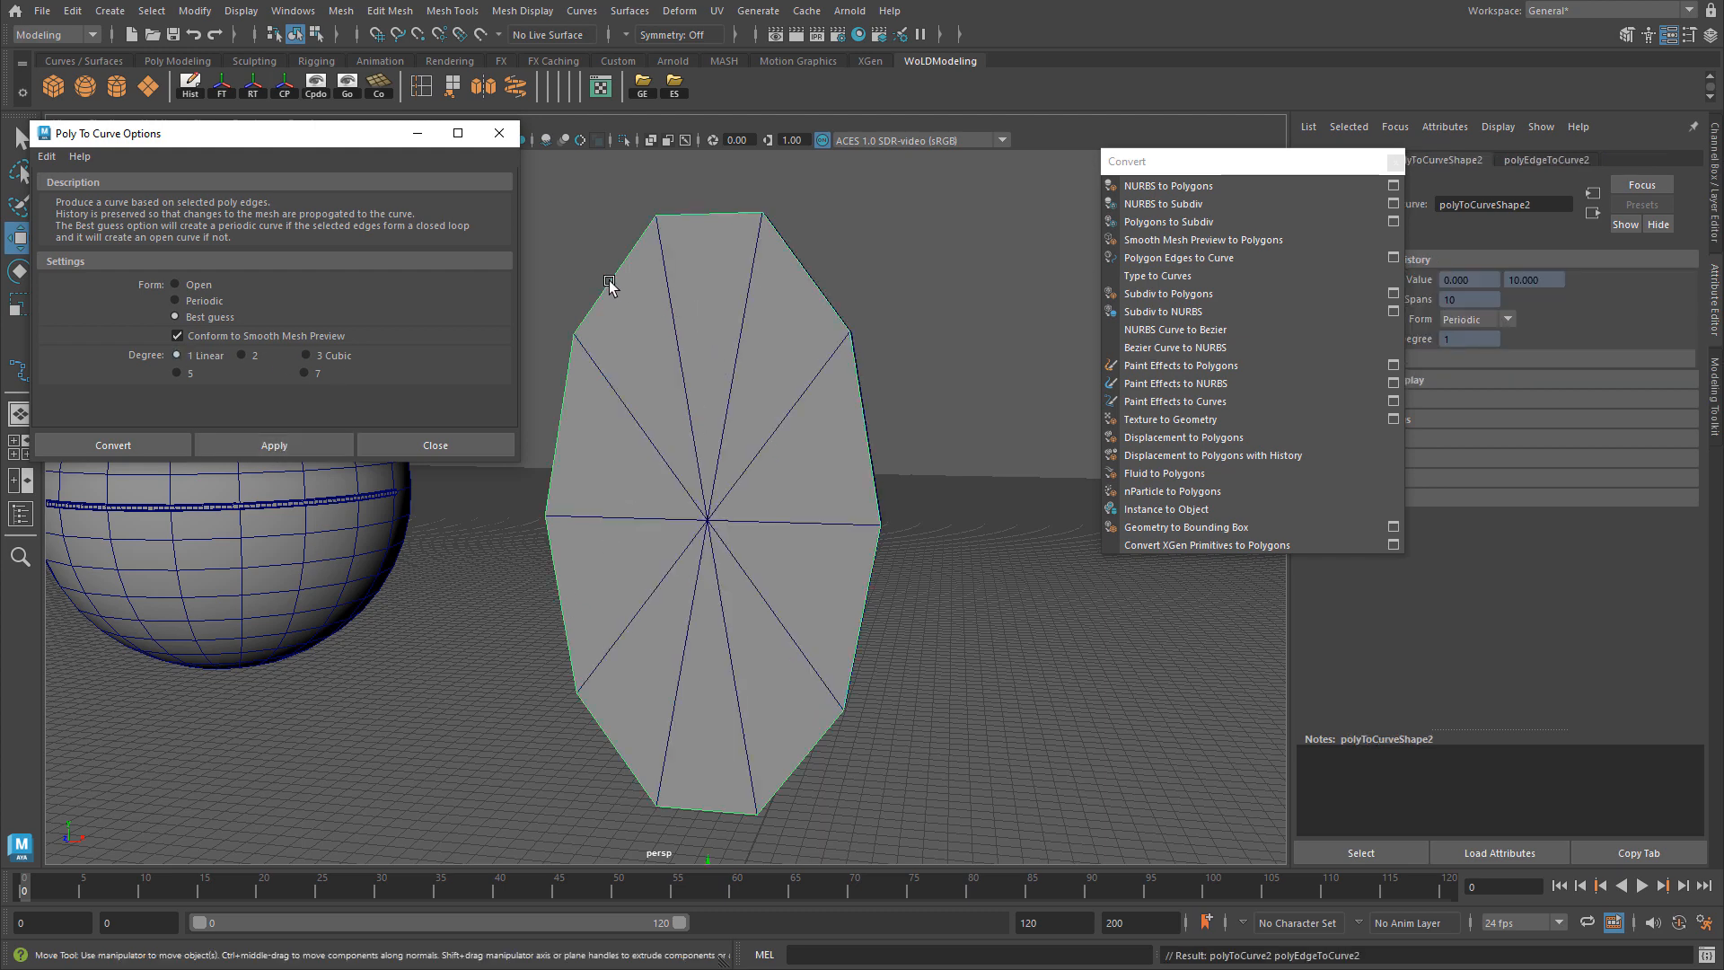
{"action": "middle_click_drag", "start_coordinate": [609, 284], "coordinate": [909, 316]}
{"action": "key", "text": "ctrl+z"}
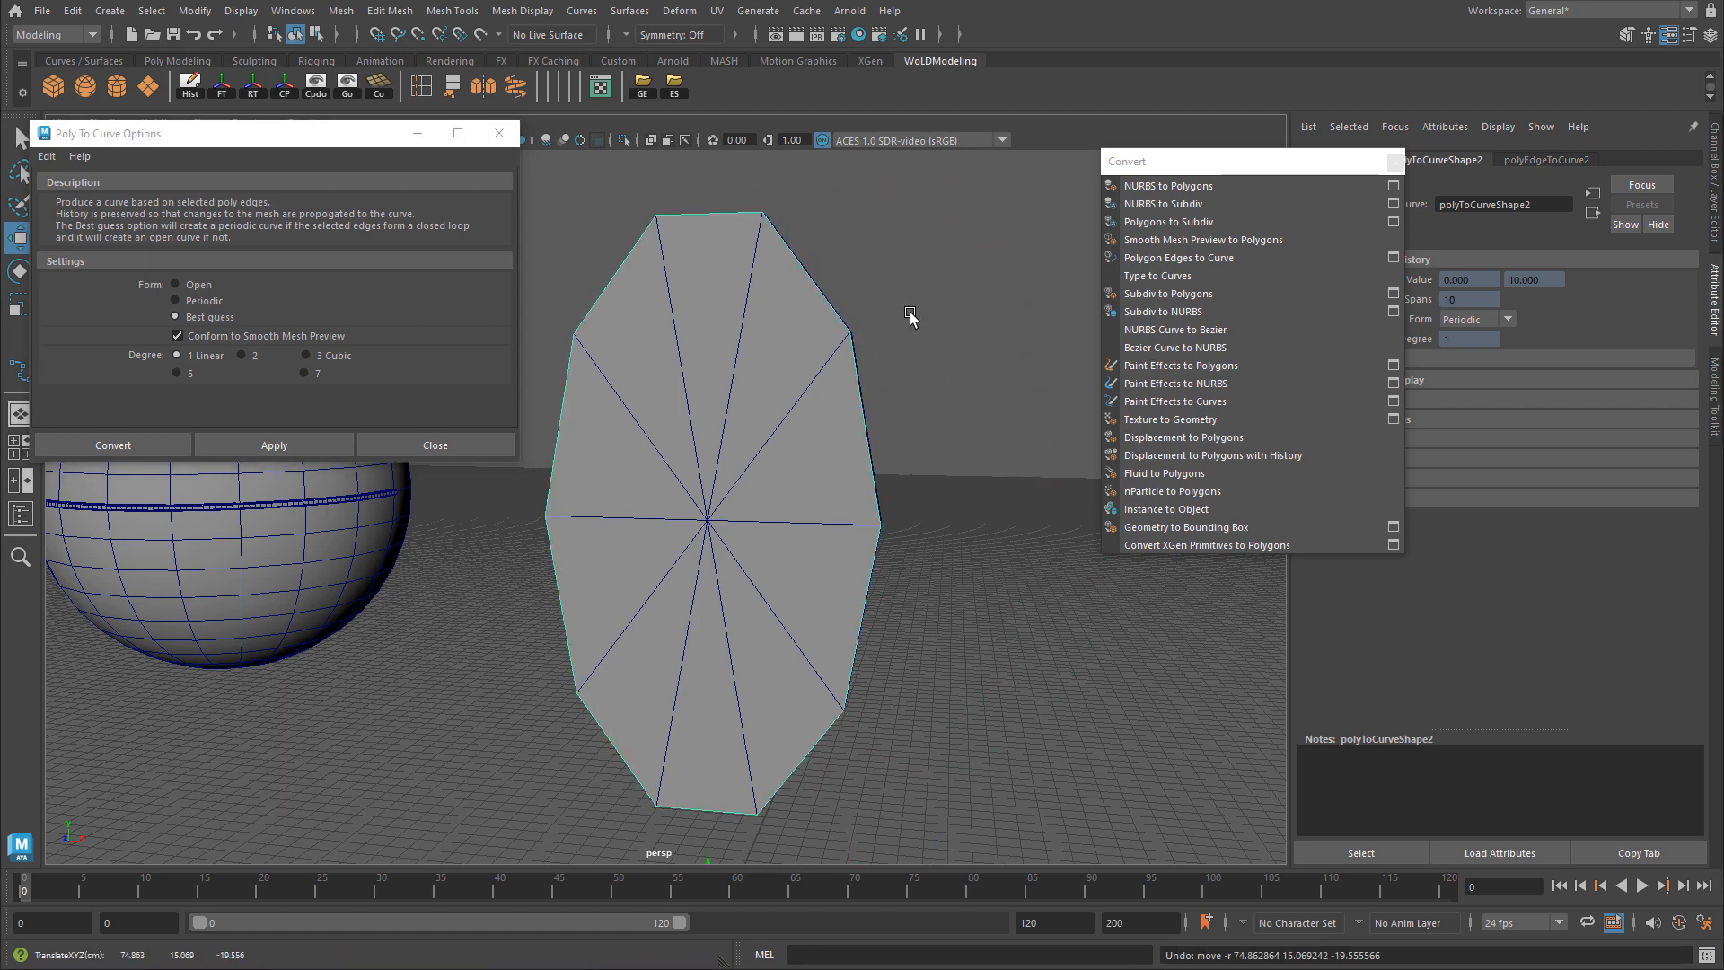
{"action": "left_click", "coordinate": [499, 133]}
{"action": "left_click_drag", "start_coordinate": [1203, 162], "coordinate": [1719, 305]}
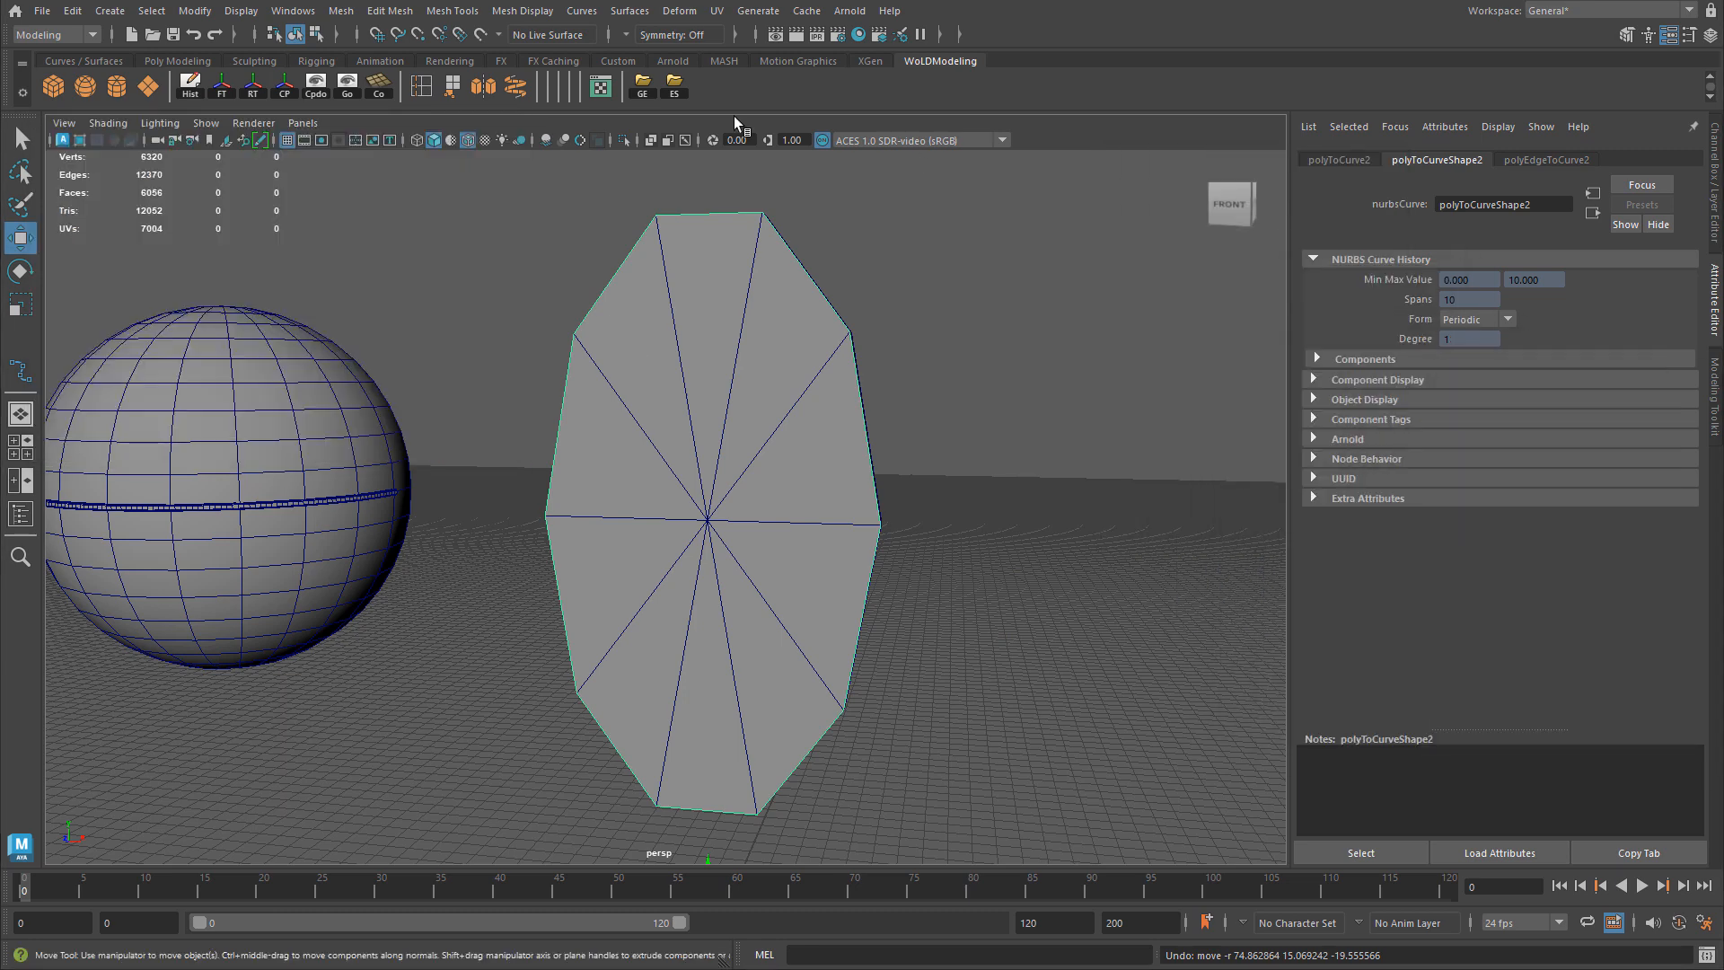
- Create a sweep mesh from the linear curve around the cylinder's perimeter
{"action": "left_click", "coordinate": [509, 91]}
{"action": "middle_click_drag", "start_coordinate": [785, 245], "coordinate": [684, 419], "text": "alt"}
{"action": "scroll", "coordinate": [685, 420], "scroll_direction": "up", "scroll_amount": 5}
{"action": "left_click_drag", "start_coordinate": [684, 419], "coordinate": [618, 399], "text": "alt"}
{"action": "left_click_drag", "start_coordinate": [754, 362], "coordinate": [953, 234], "text": "alt"}
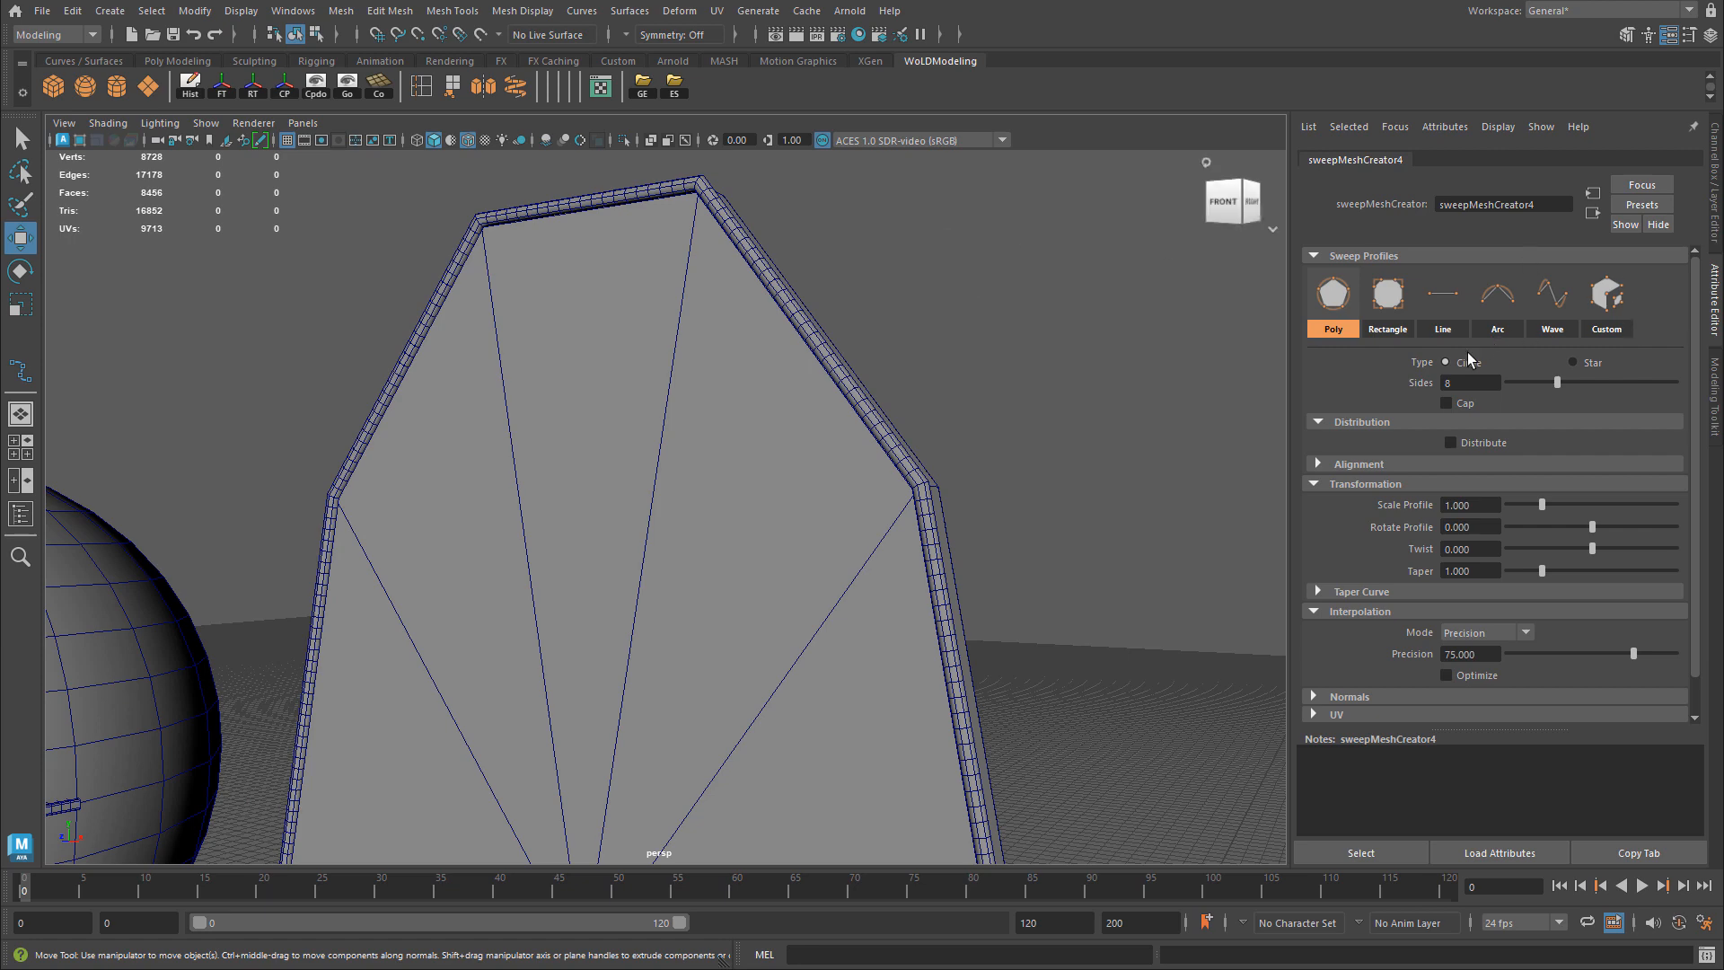
- Enable Distribute on the cylinder's sweep mesh and inspect the distributed strands at the rim corners
{"action": "left_click", "coordinate": [1483, 449]}
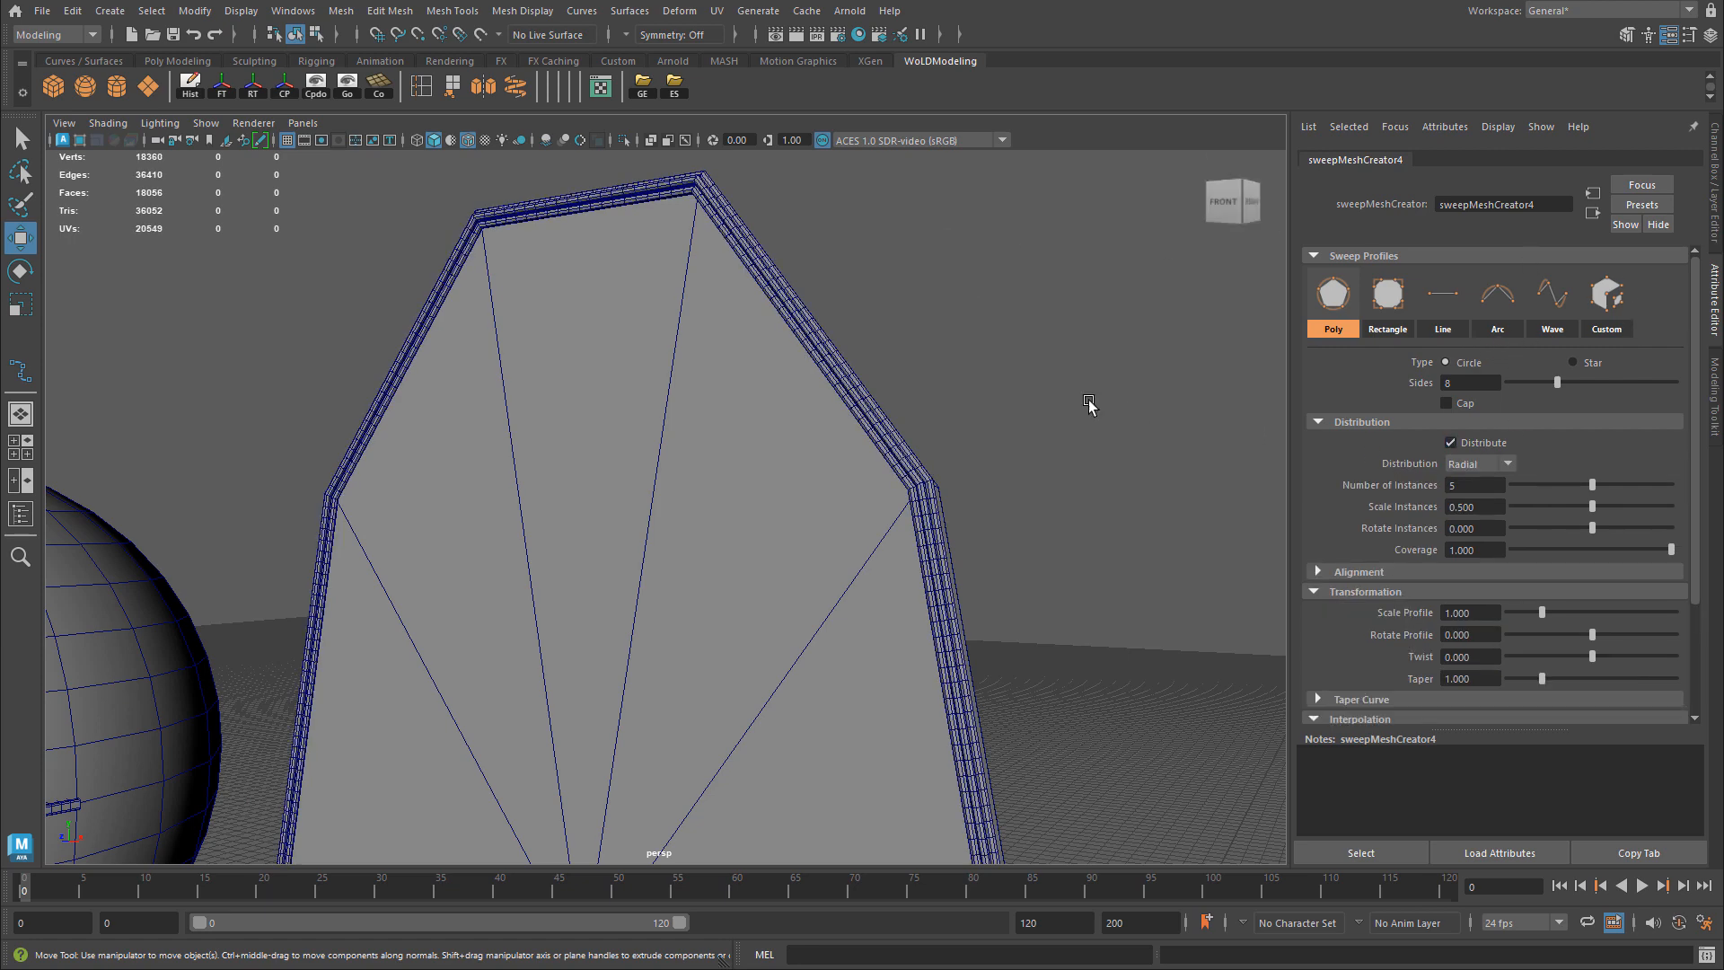
{"action": "scroll", "coordinate": [934, 359], "scroll_direction": "up", "scroll_amount": 8}
{"action": "right_click_drag", "start_coordinate": [992, 352], "coordinate": [730, 381], "text": "alt"}
{"action": "middle_click_drag", "start_coordinate": [731, 381], "coordinate": [677, 224], "text": "alt"}
{"action": "right_click_drag", "start_coordinate": [678, 225], "coordinate": [929, 386], "text": "alt"}
{"action": "middle_click_drag", "start_coordinate": [929, 386], "coordinate": [835, 246], "text": "alt"}
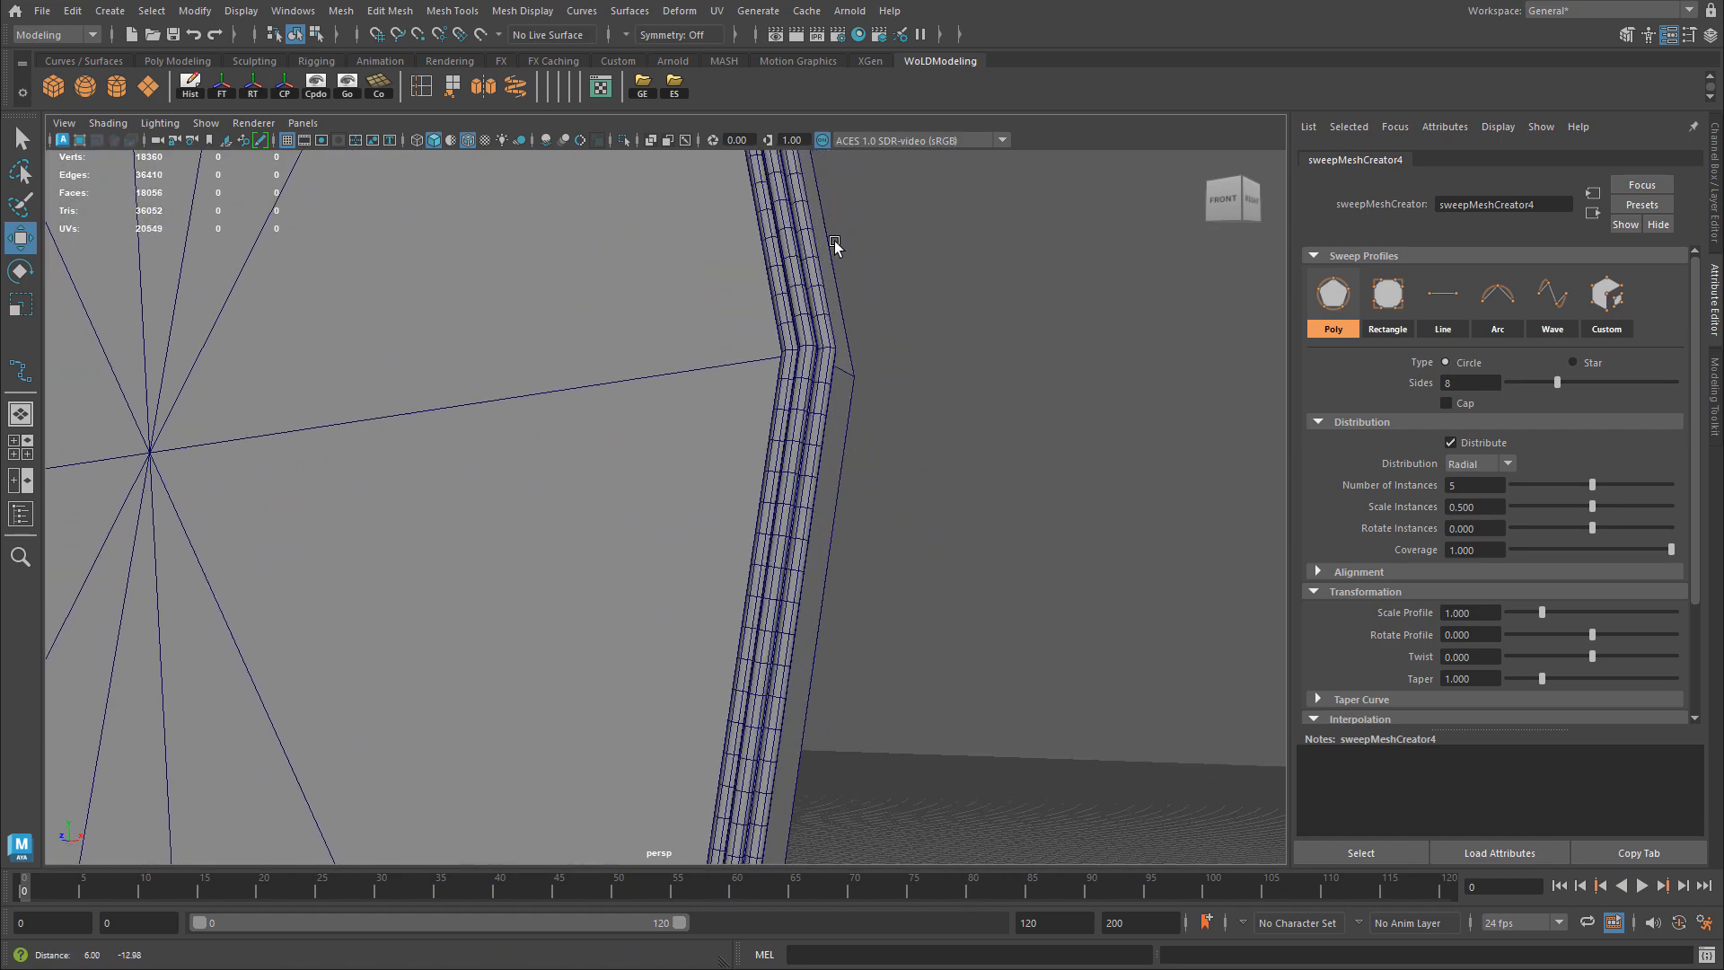
- Change the cylinder rim's sweep profile to Rectangle and inspect the result around the whole perimeter
{"action": "left_click", "coordinate": [1387, 297]}
{"action": "right_click_drag", "start_coordinate": [1261, 343], "coordinate": [969, 538], "text": "alt"}
{"action": "middle_click_drag", "start_coordinate": [970, 538], "coordinate": [1023, 629], "text": "alt"}
{"action": "left_click_drag", "start_coordinate": [857, 476], "coordinate": [900, 450], "text": "alt"}
{"action": "middle_click_drag", "start_coordinate": [1001, 485], "coordinate": [918, 334], "text": "alt"}
{"action": "left_click_drag", "start_coordinate": [918, 334], "coordinate": [796, 450], "text": "alt"}
{"action": "right_click_drag", "start_coordinate": [796, 449], "coordinate": [718, 475], "text": "alt"}
{"action": "middle_click_drag", "start_coordinate": [780, 460], "coordinate": [913, 388], "text": "alt"}
{"action": "right_click_drag", "start_coordinate": [912, 387], "coordinate": [818, 407], "text": "alt"}
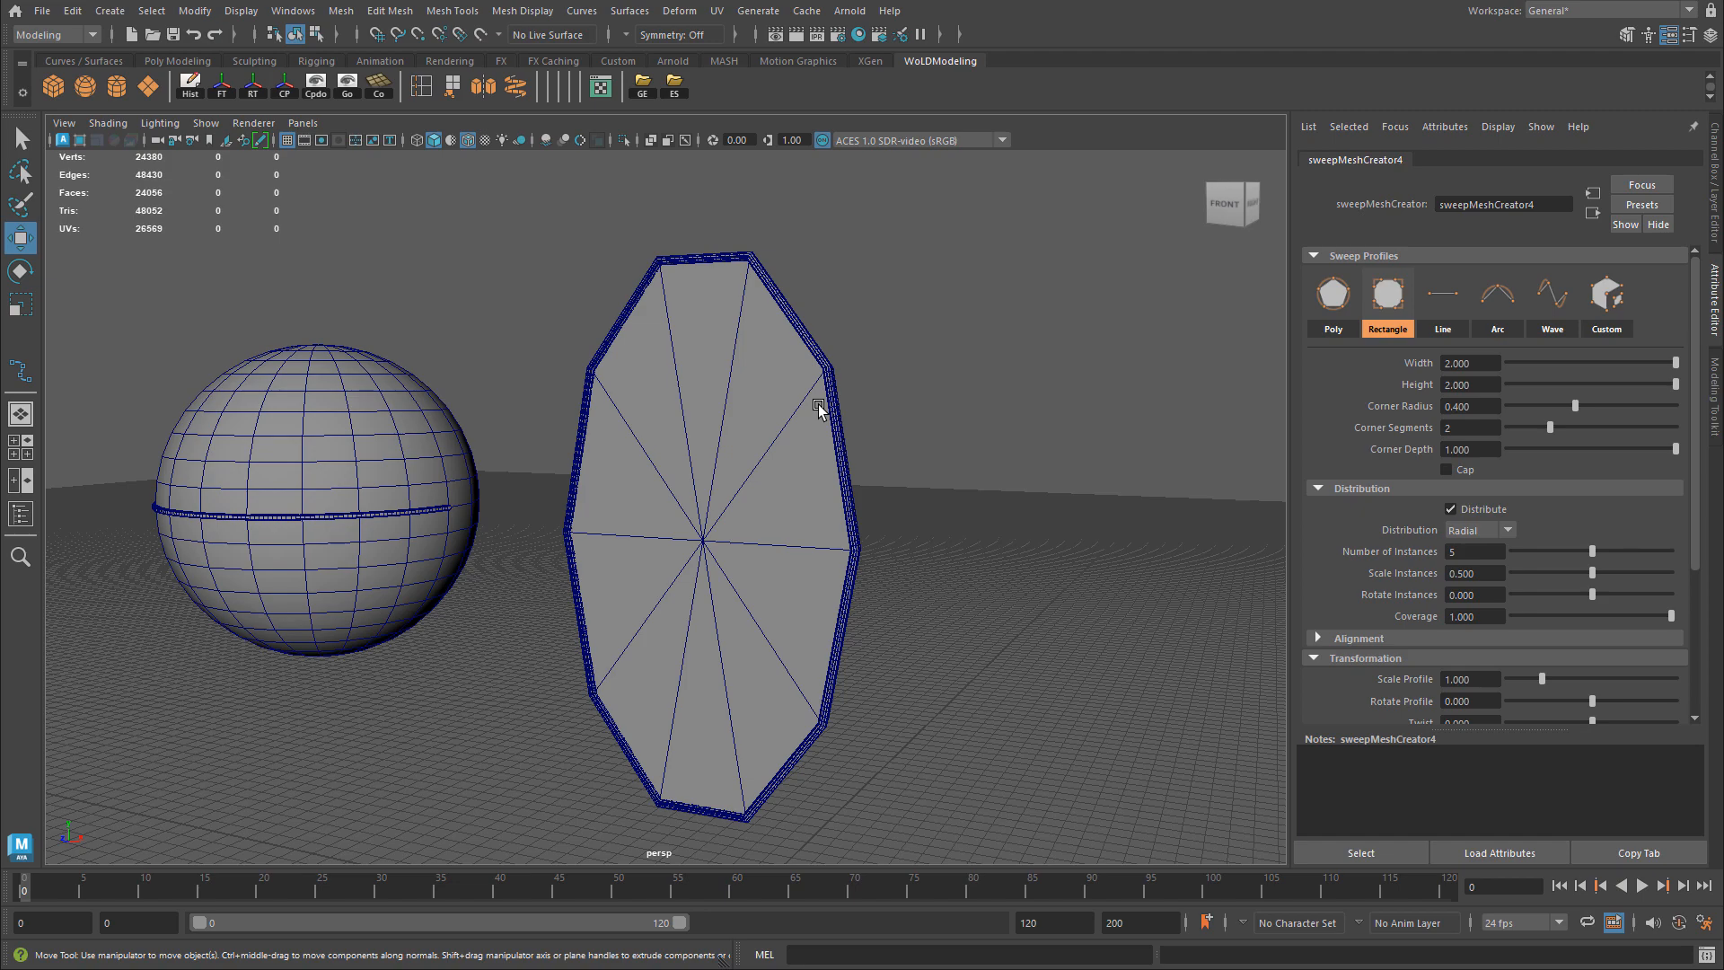
- Show the Channel Box instead of the Attribute Editor and bring the earlier curves and sweeps into view beside the cylinder
{"action": "key", "text": "ctrl+a"}
{"action": "left_click_drag", "start_coordinate": [925, 388], "coordinate": [983, 445], "text": "alt"}
{"action": "right_click_drag", "start_coordinate": [983, 444], "coordinate": [808, 480], "text": "alt"}
{"action": "middle_click_drag", "start_coordinate": [1113, 508], "coordinate": [973, 461], "text": "alt"}
{"action": "right_click_drag", "start_coordinate": [974, 461], "coordinate": [789, 448], "text": "alt"}
{"action": "middle_click_drag", "start_coordinate": [789, 448], "coordinate": [564, 454], "text": "alt"}
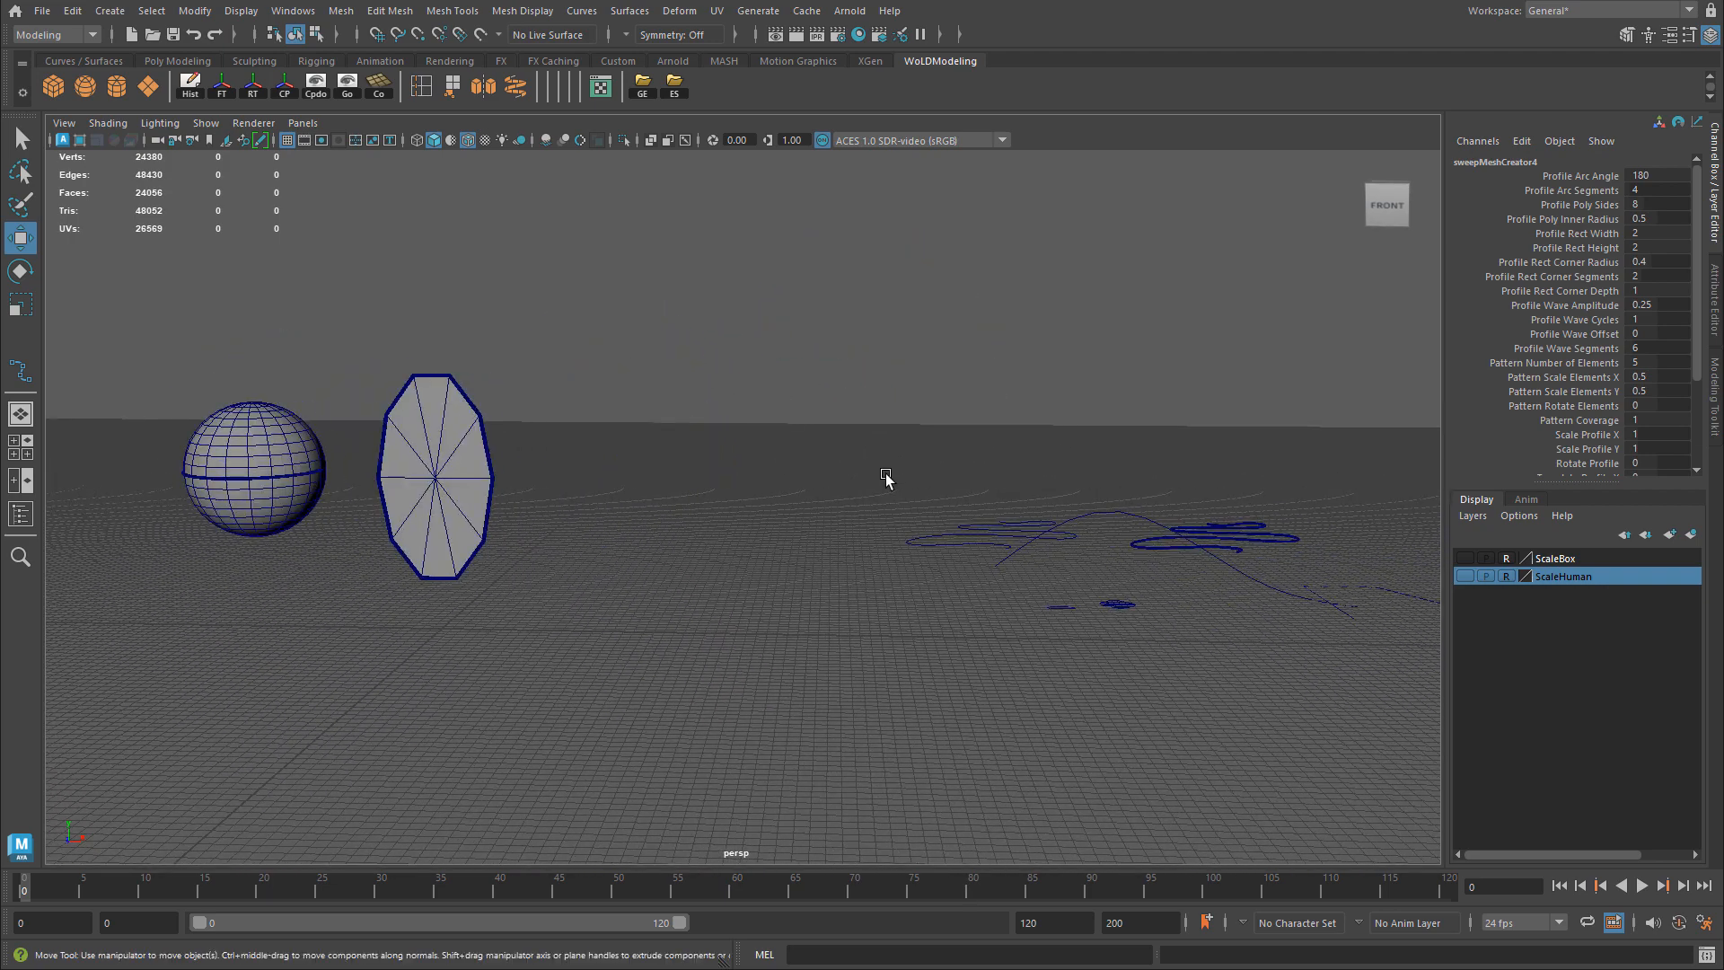